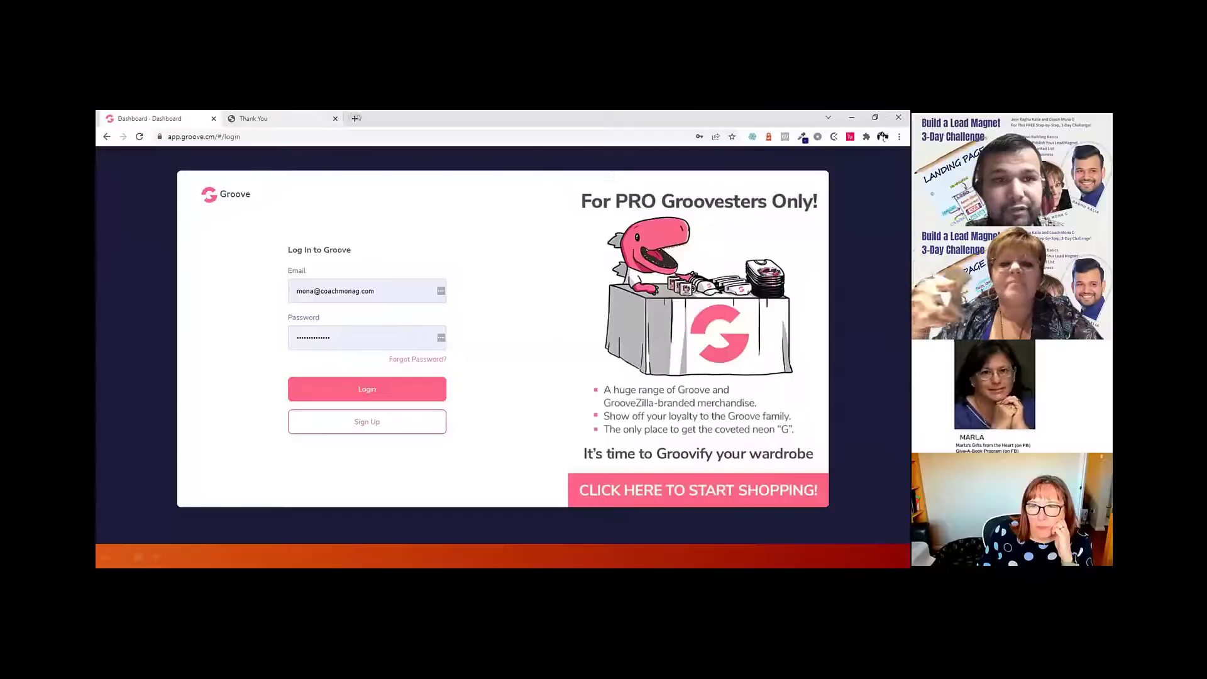
Step: Open the idplr.com website in a new browser tab
left_click(355, 118)
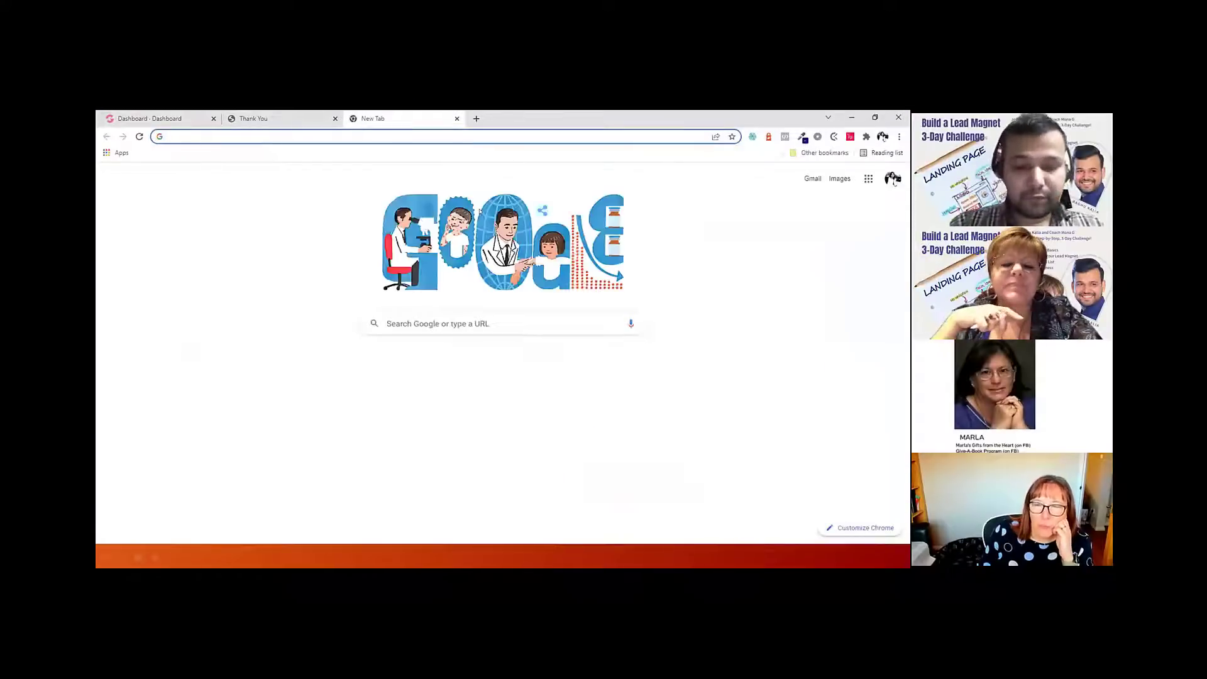
type("idplr.com")
key("Return")
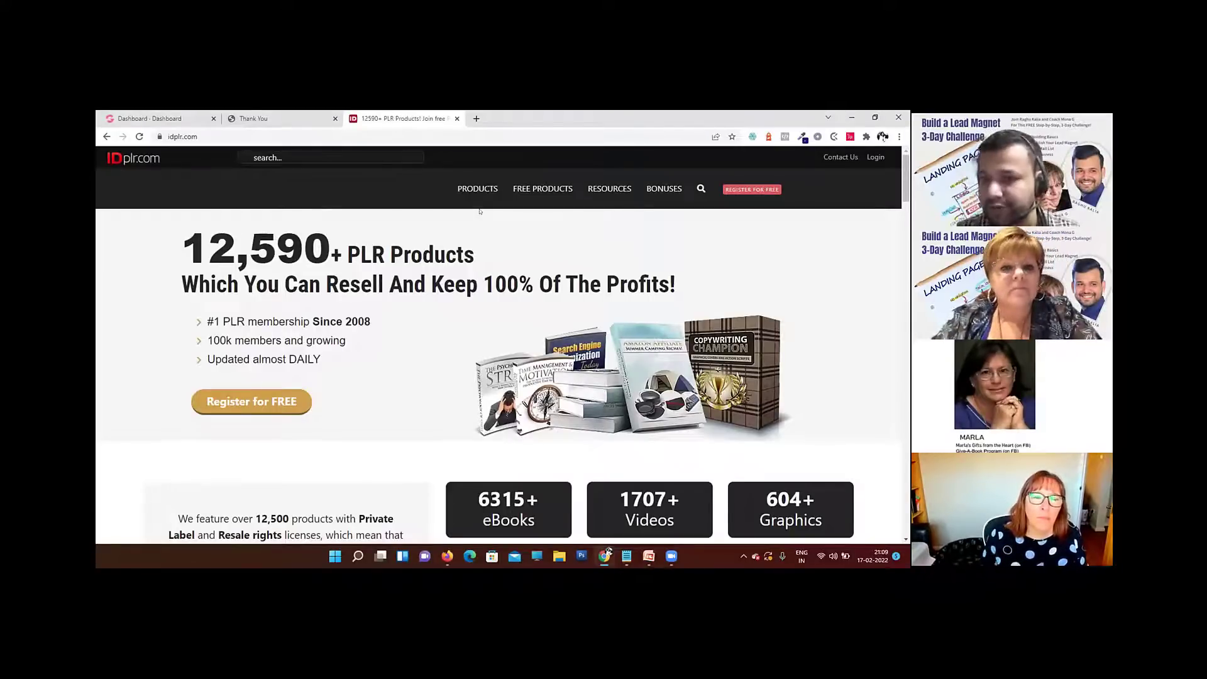
Step: Examine the home page's overview of what the membership includes and its list of product categories
scroll(529, 316, "down", 15)
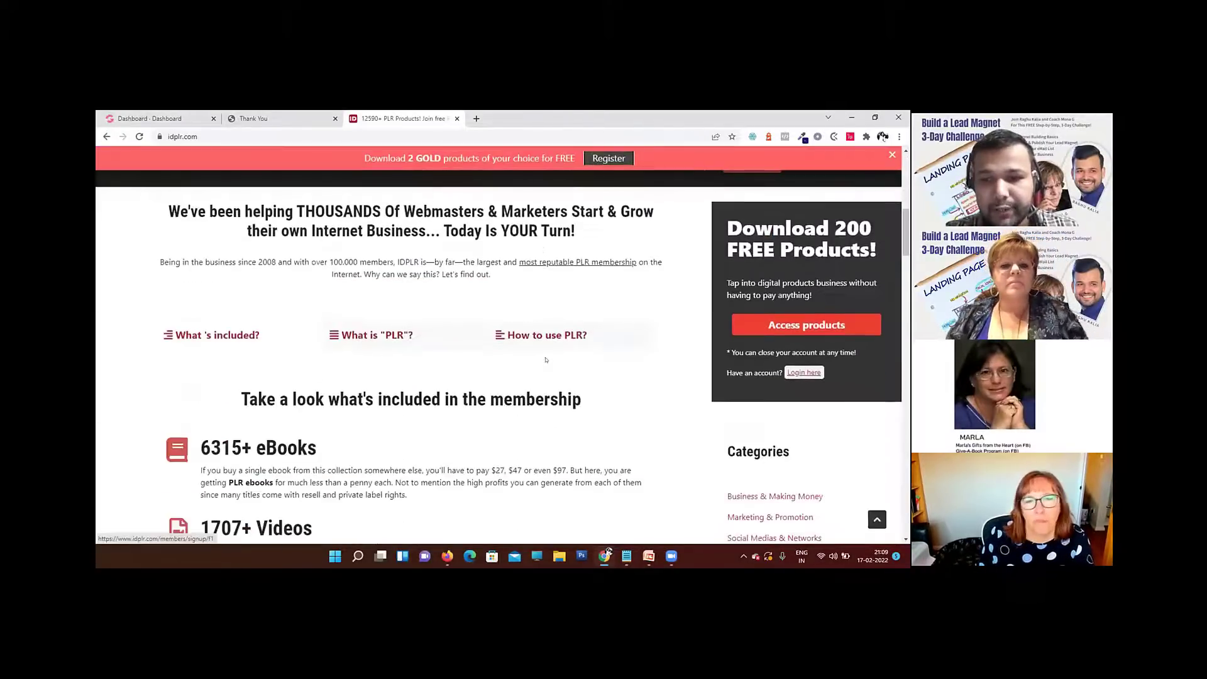
scroll(679, 276, "up", 1)
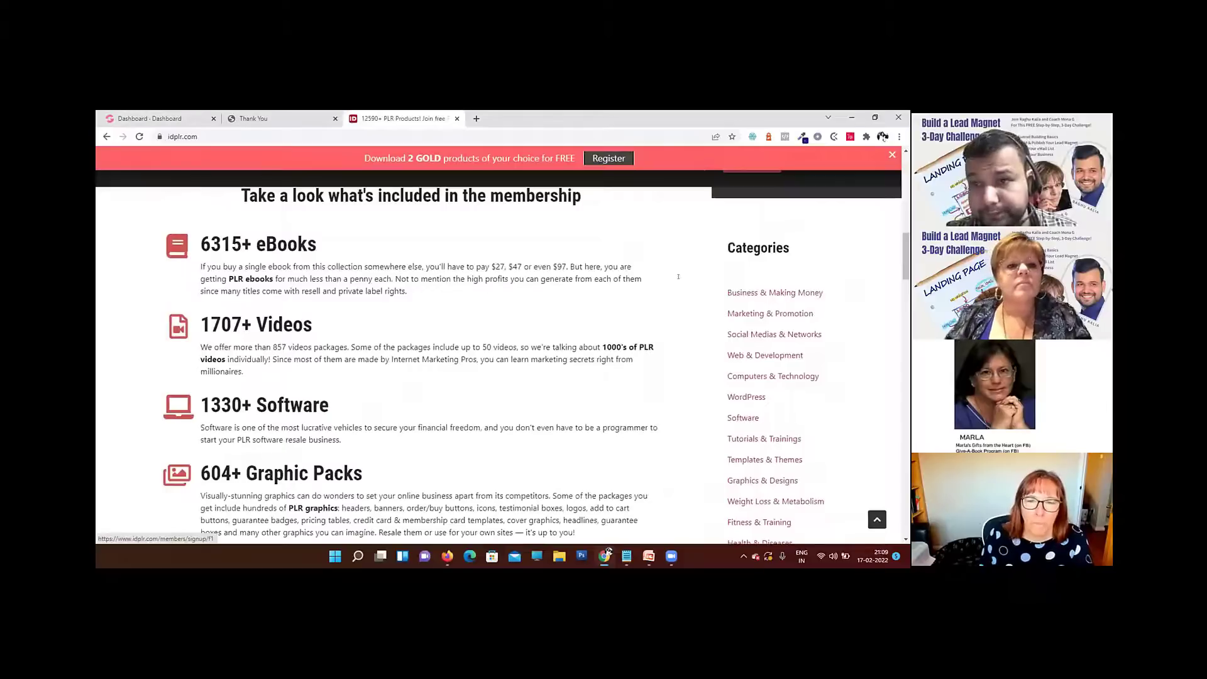
scroll(734, 244, "down", 2)
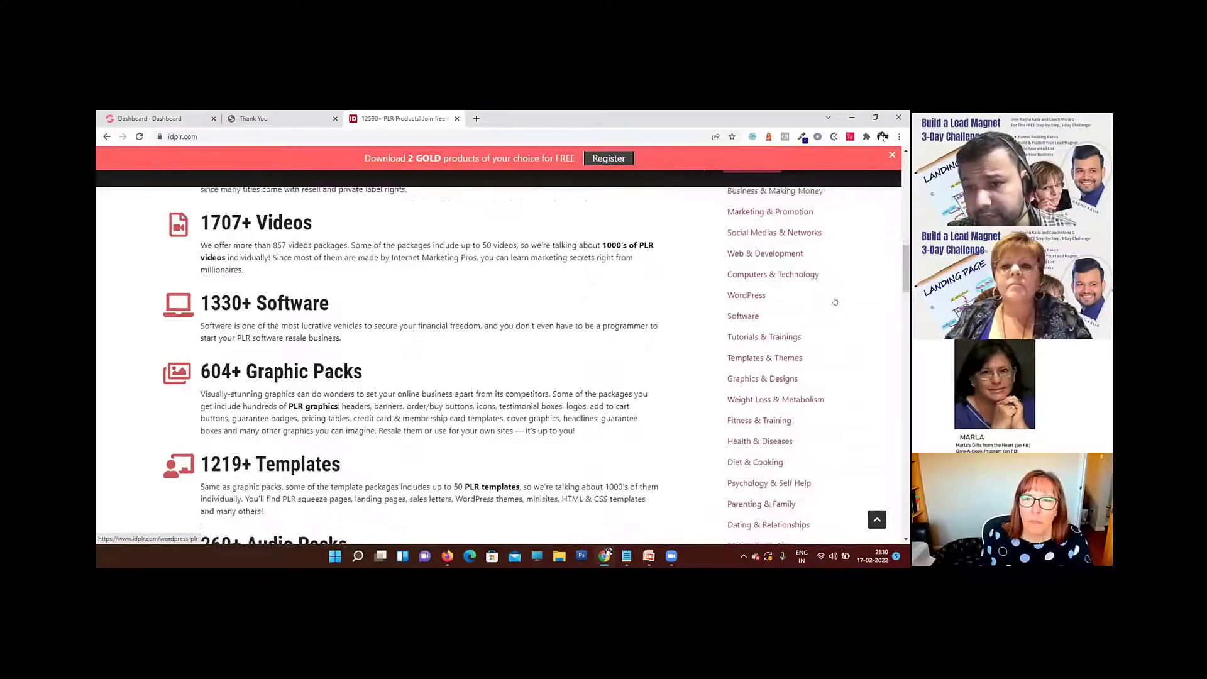
scroll(818, 295, "up", 2)
scroll(840, 321, "down", 4)
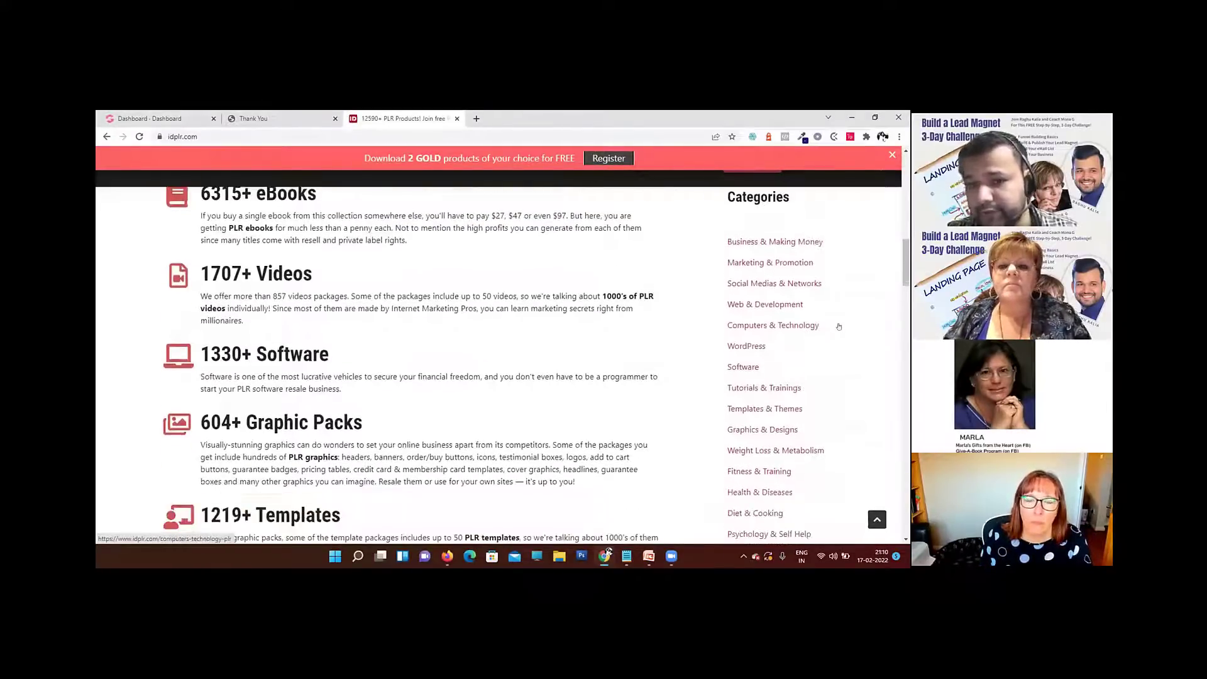
scroll(836, 332, "down", 2)
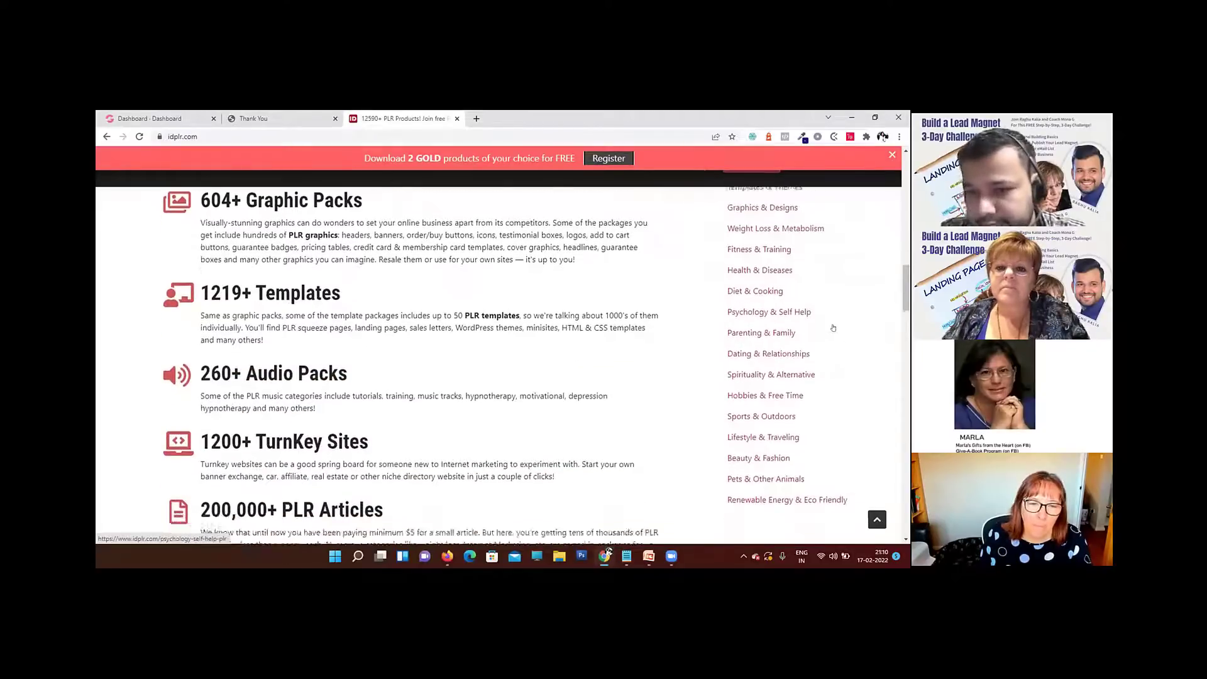
scroll(834, 328, "up", 2)
scroll(833, 327, "up", 3)
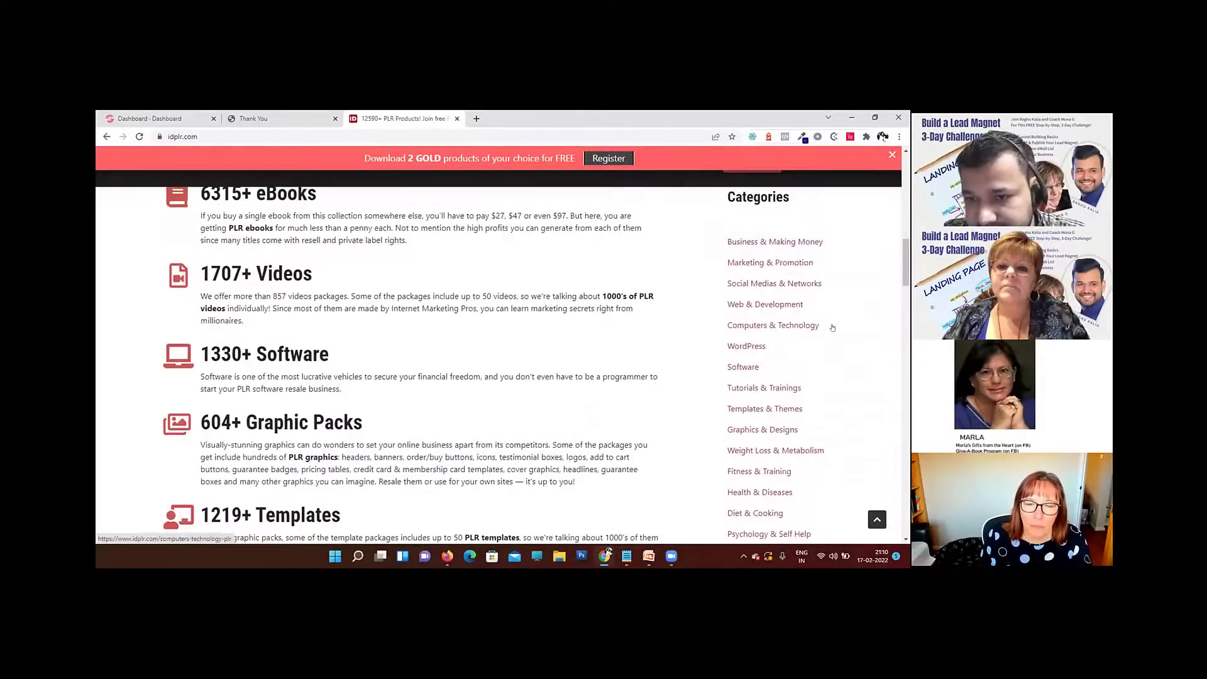
scroll(832, 328, "down", 3)
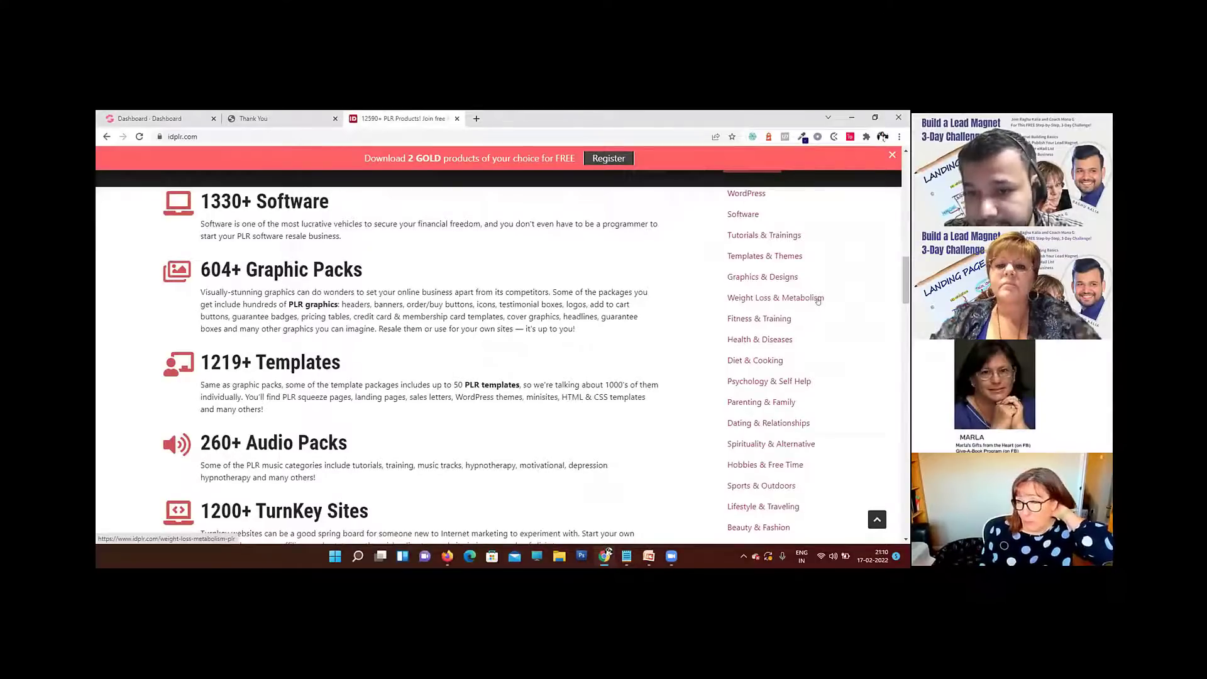
scroll(818, 301, "down", 2)
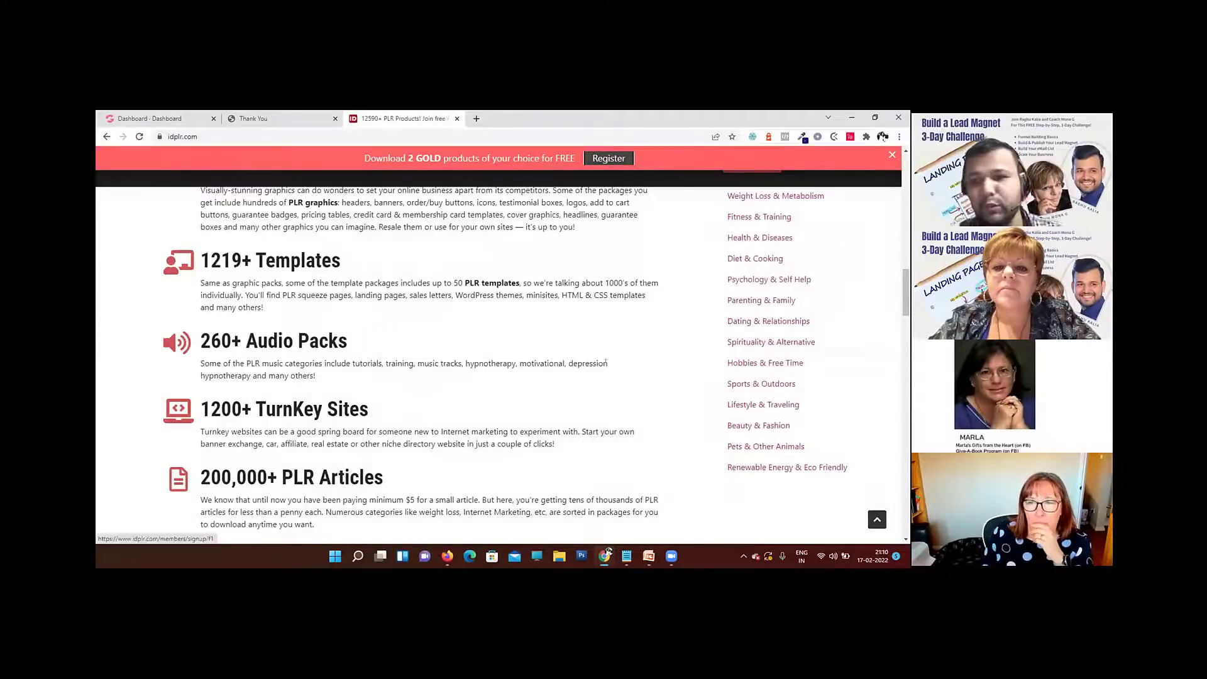
scroll(594, 368, "down", 1)
scroll(594, 368, "up", 1)
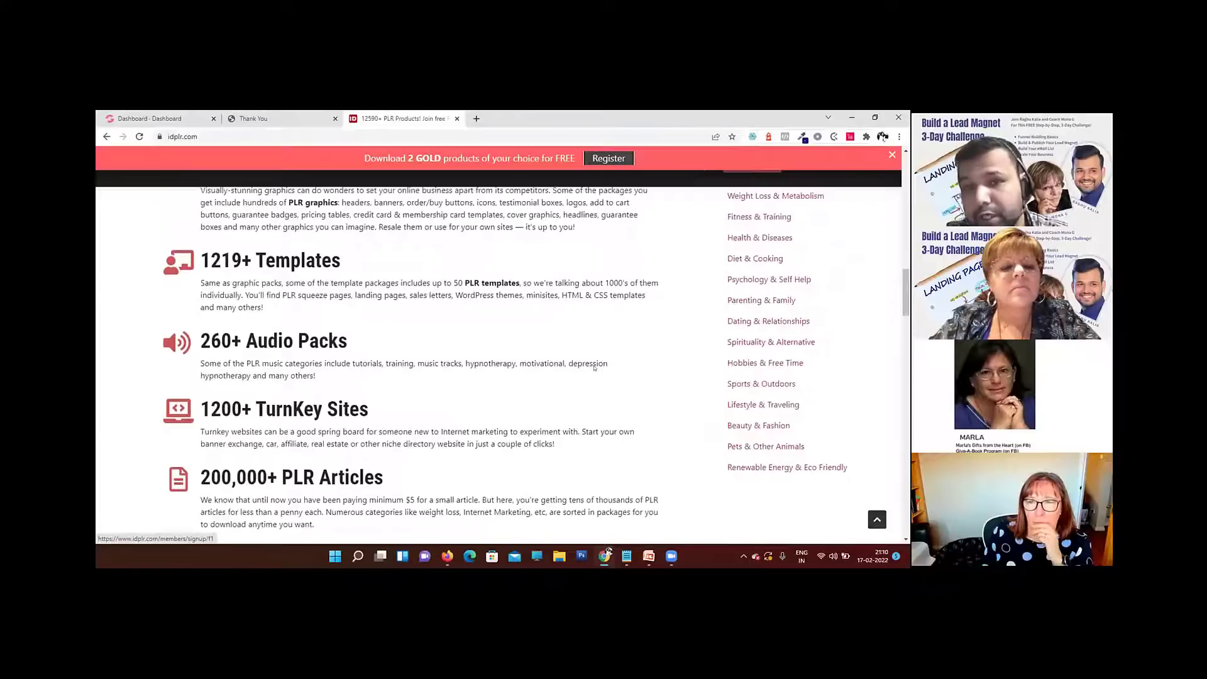
scroll(590, 358, "up", 1)
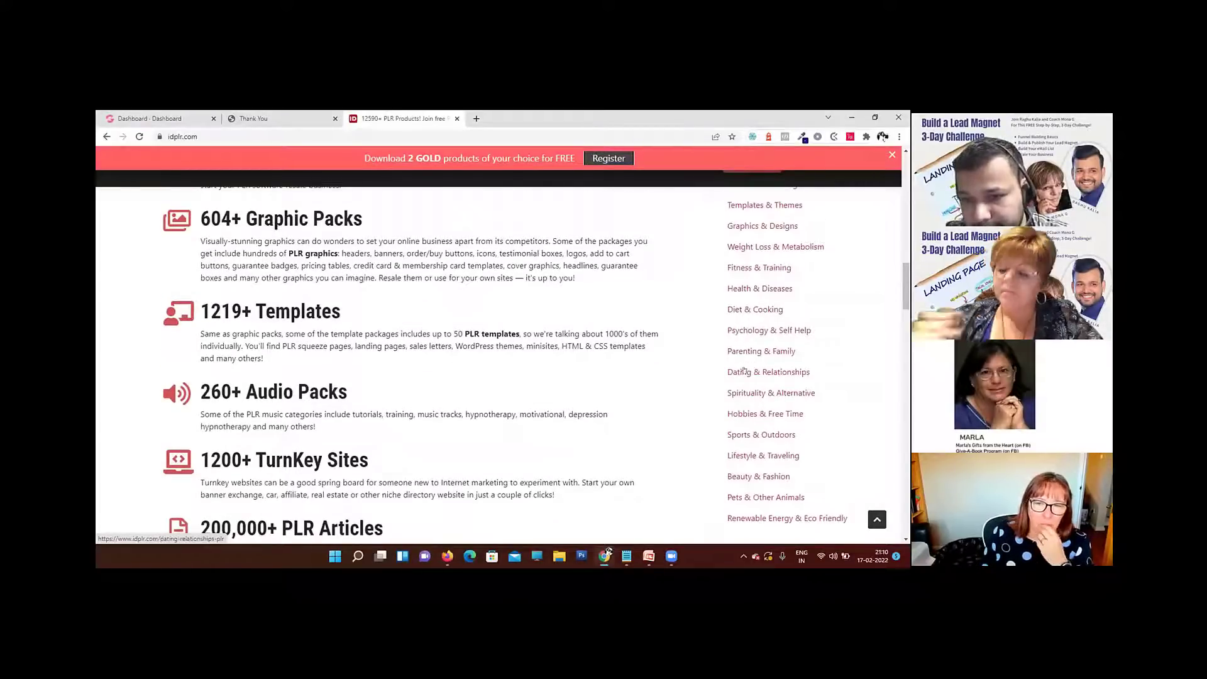
Step: Open the Psychology & Self Help category and look through its niches and products
left_click(746, 331)
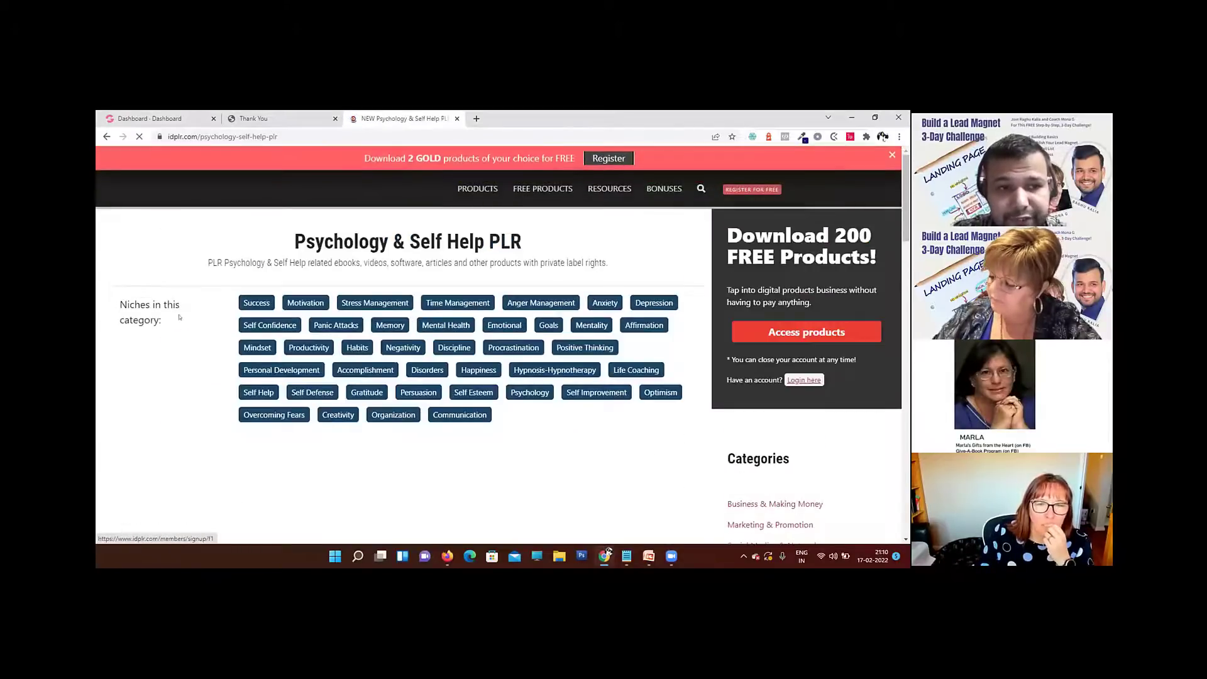
left_click_drag(128, 304, 163, 304)
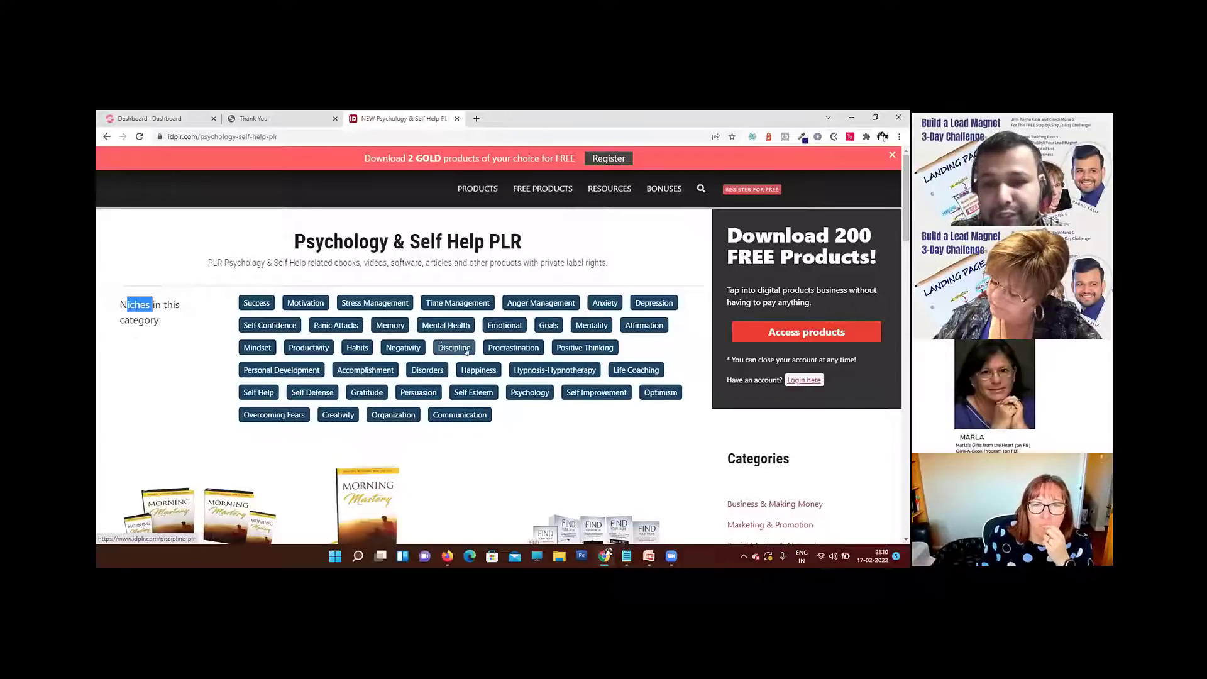
scroll(450, 351, "down", 2)
scroll(450, 351, "down", 6)
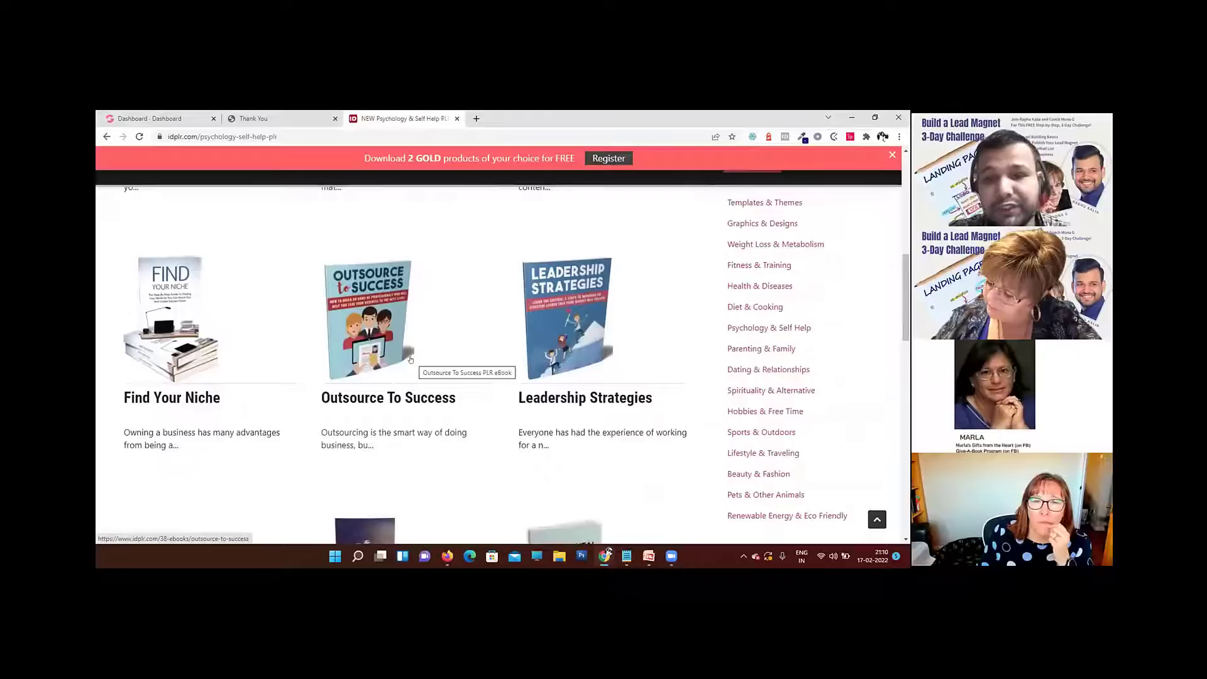
scroll(411, 359, "down", 3)
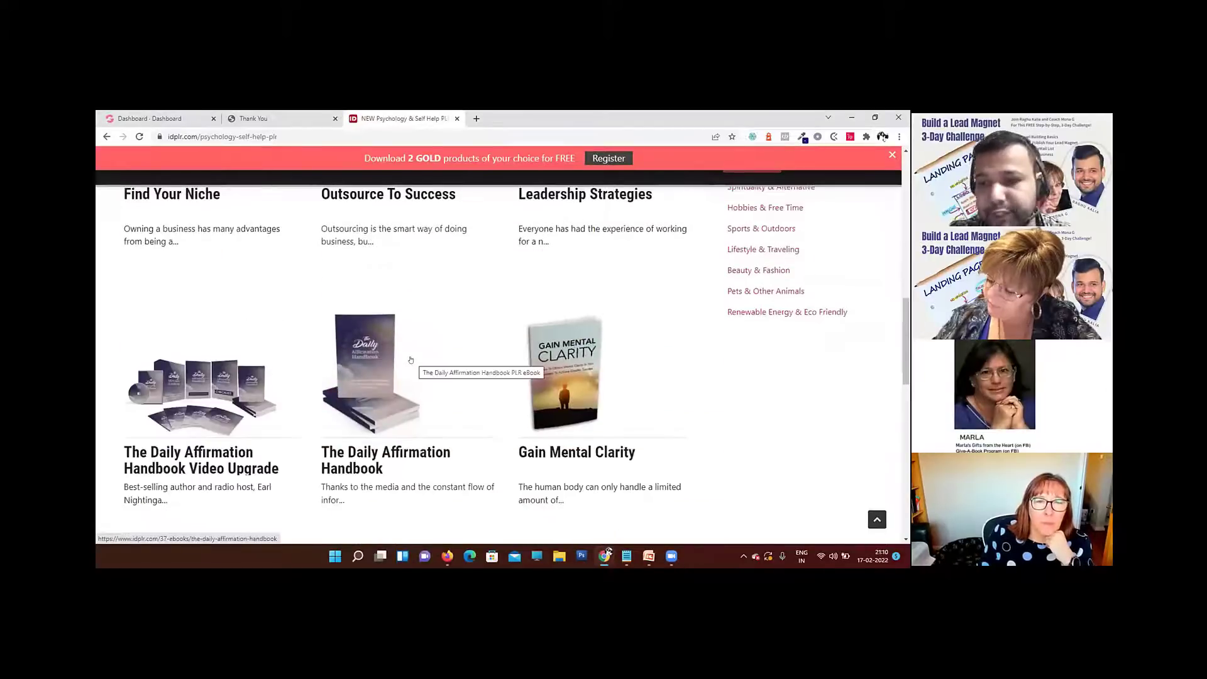
scroll(410, 359, "up", 4)
scroll(577, 269, "down", 2)
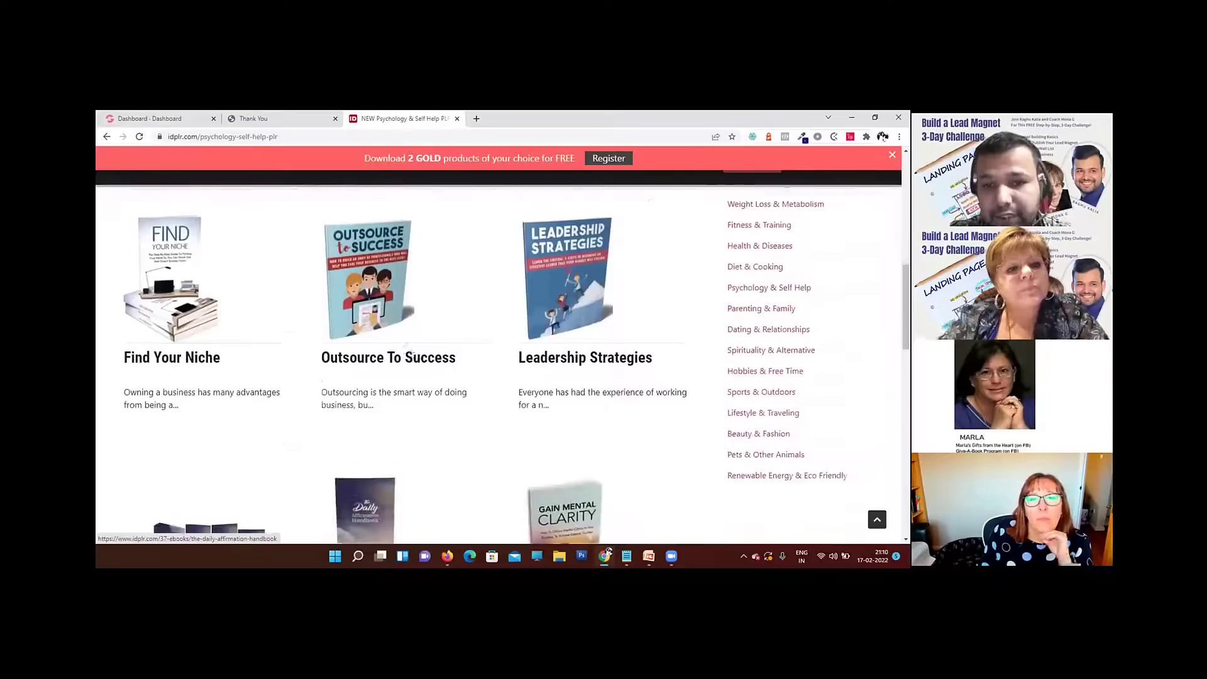
Step: Open the Leadership Strategies ebook's product page and look over its description and download options
left_click(566, 263)
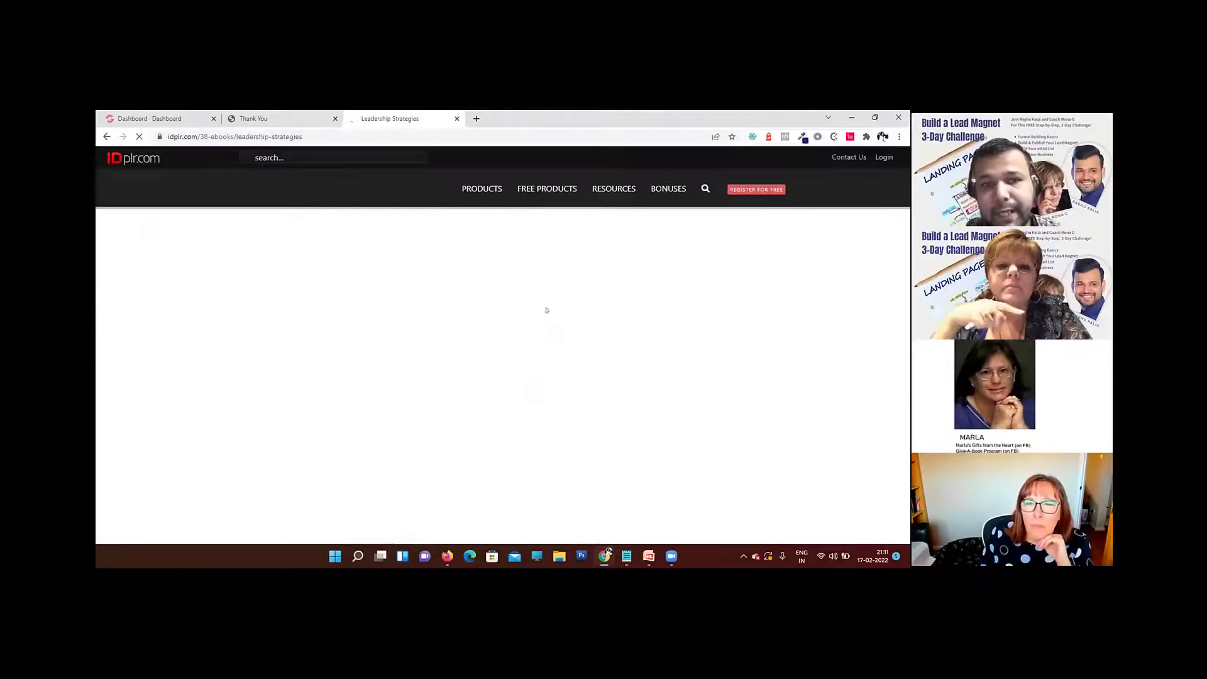
scroll(478, 361, "down", 5)
scroll(475, 302, "up", 4)
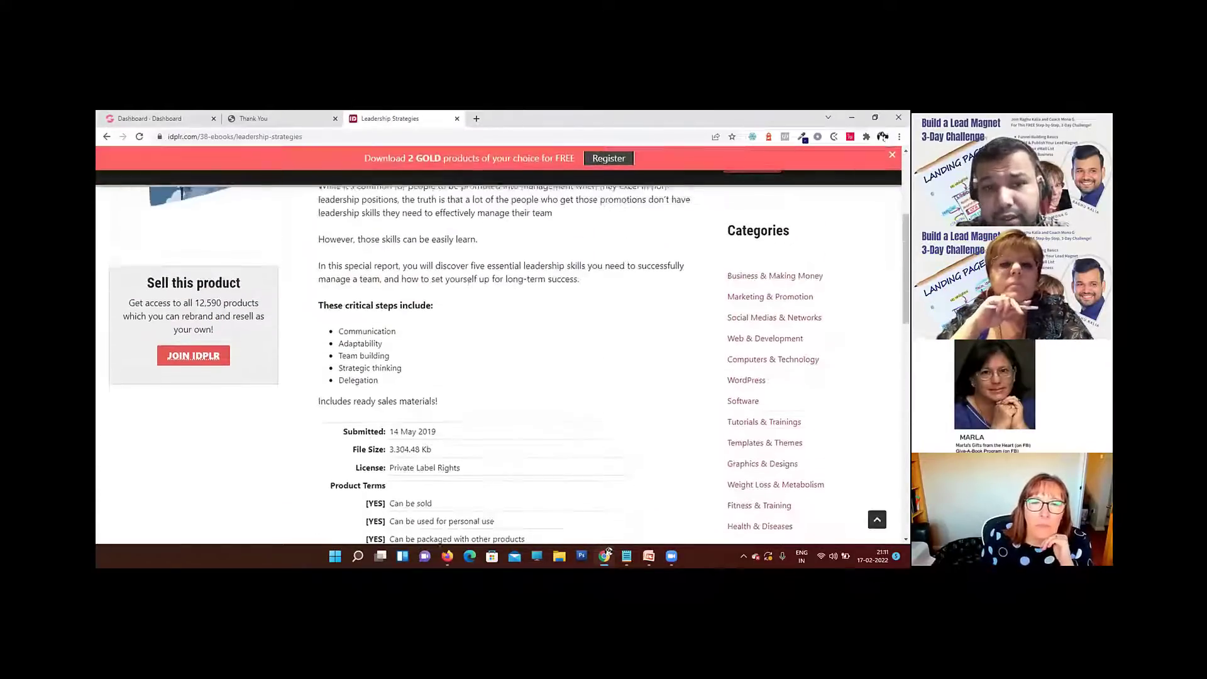
scroll(473, 286, "up", 2)
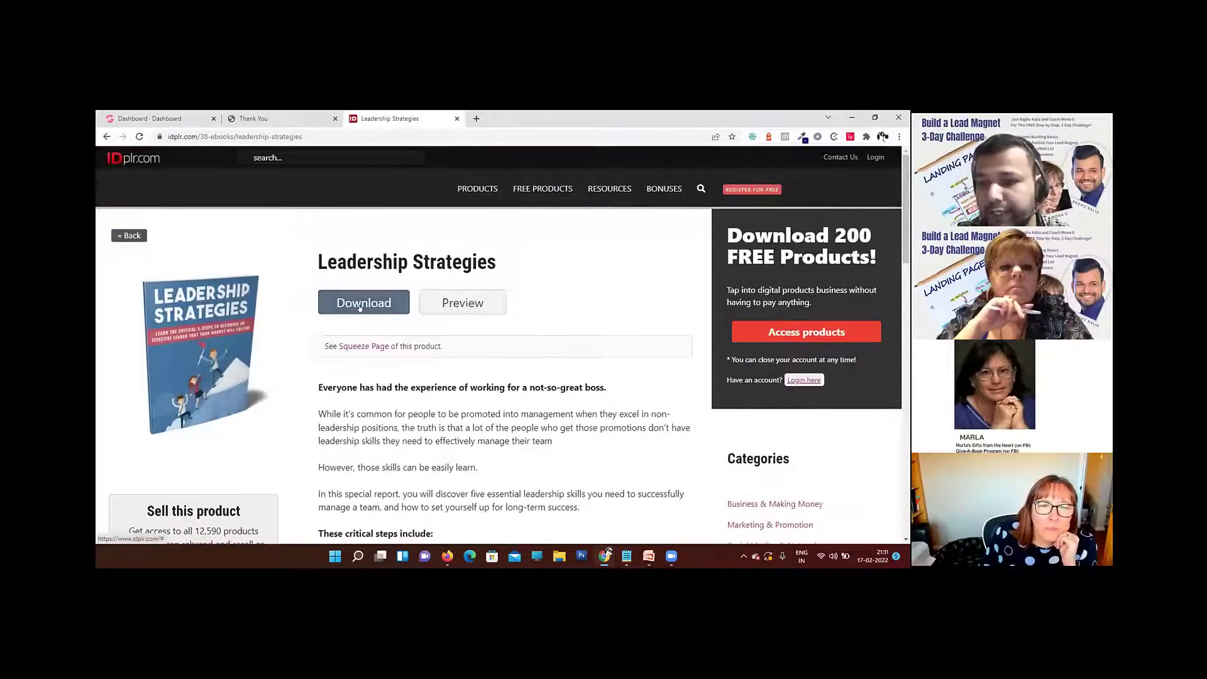
Step: Examine the license and Product Terms of the Leadership Strategies ebook, including what may be sold, modified or given away
scroll(409, 312, "down", 7)
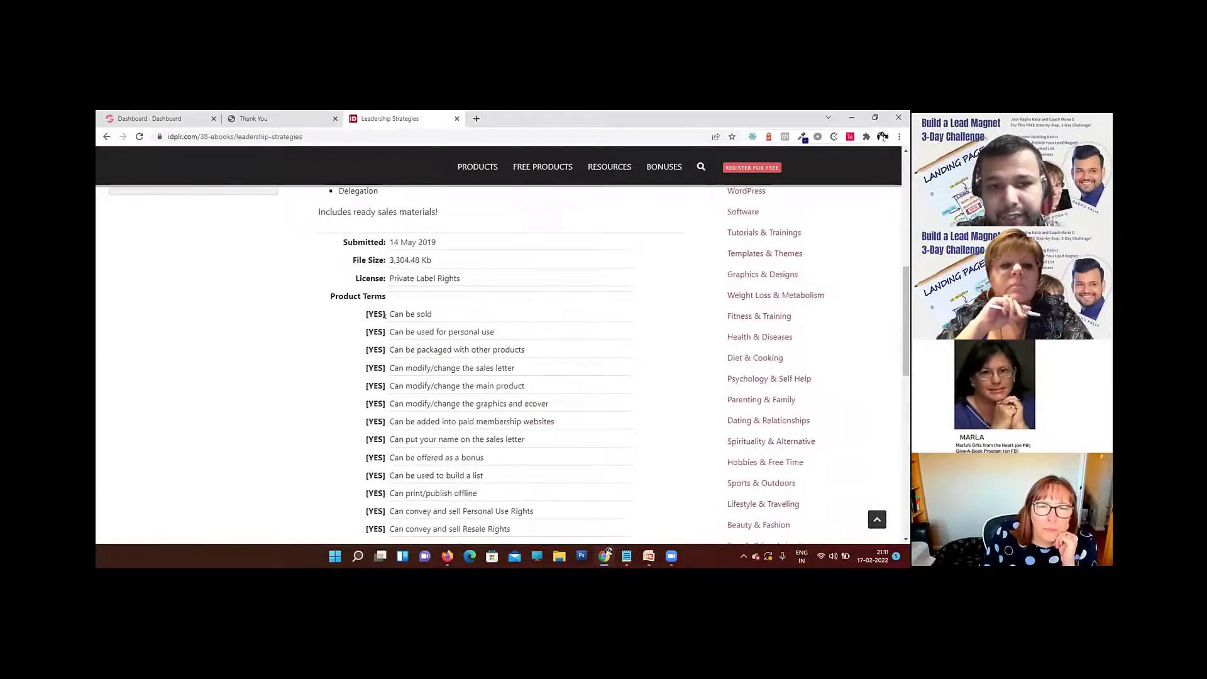
scroll(385, 315, "down", 1)
left_click_drag(390, 264, 440, 266)
left_click(538, 293)
scroll(481, 294, "down", 2)
scroll(479, 293, "up", 2)
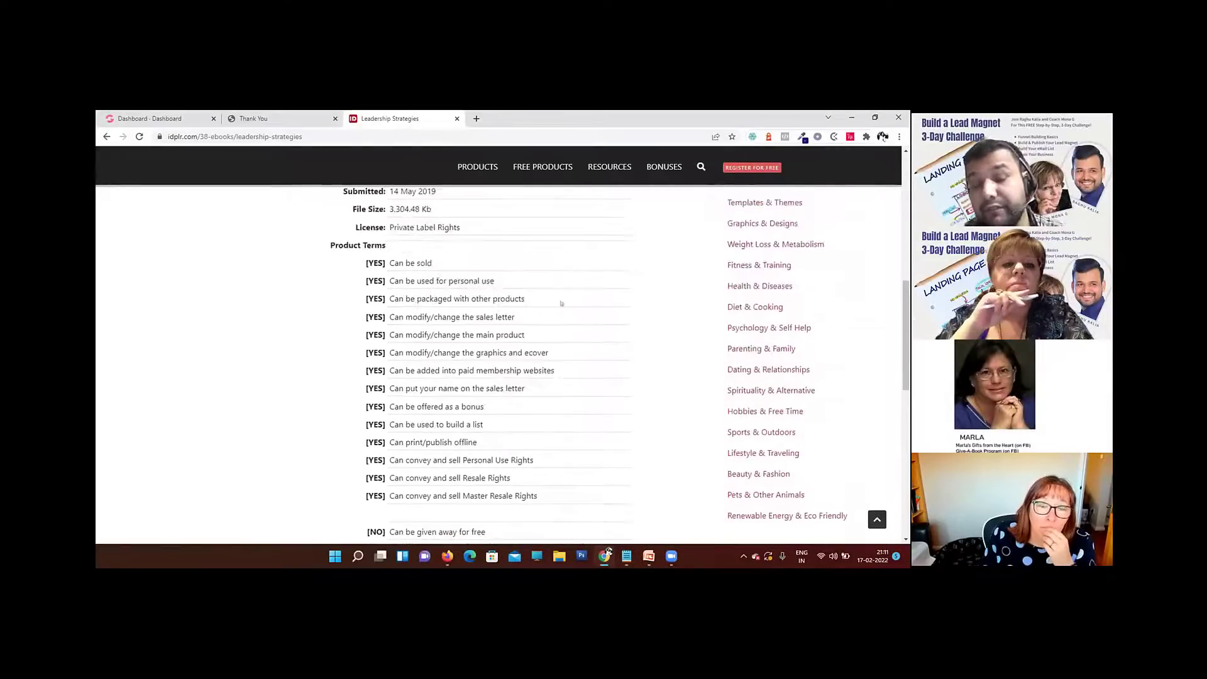
scroll(561, 303, "down", 3)
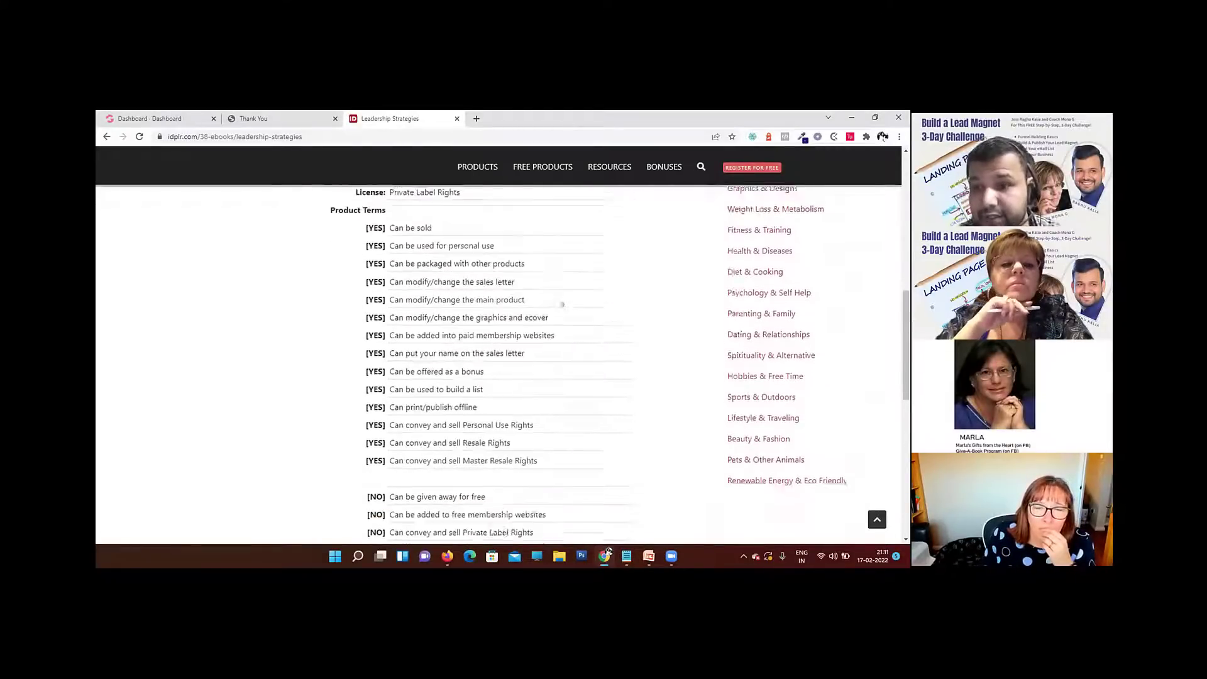
scroll(562, 302, "up", 3)
scroll(562, 303, "up", 1)
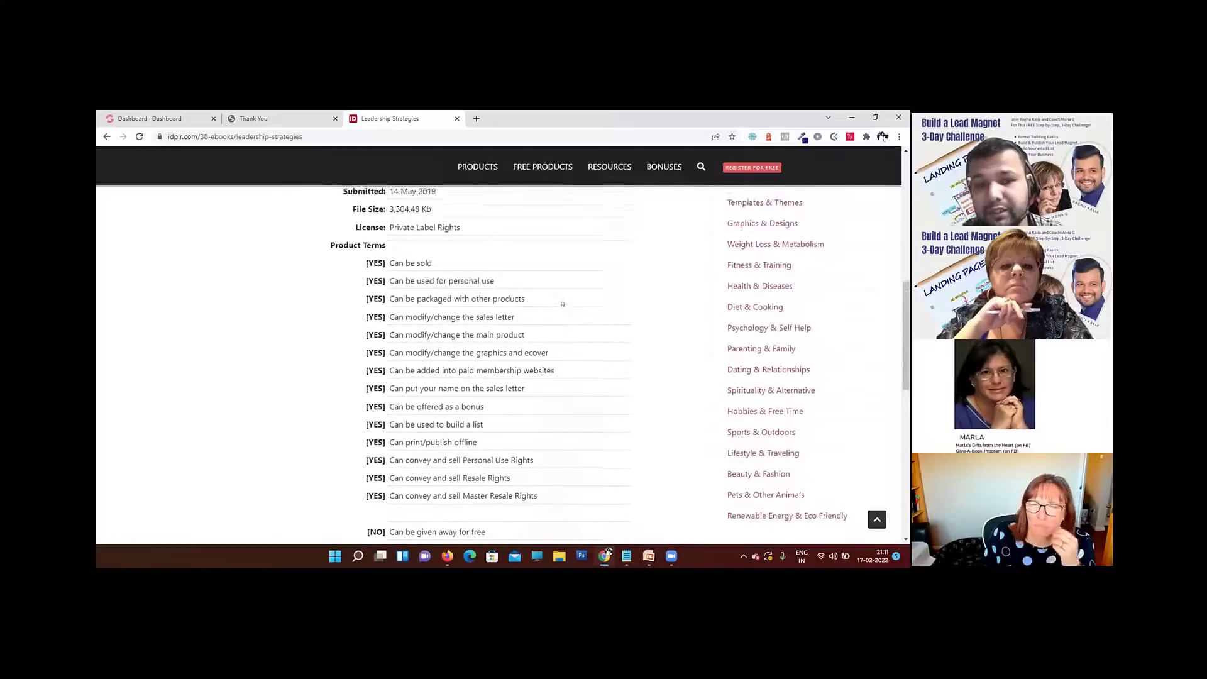
scroll(562, 303, "down", 1)
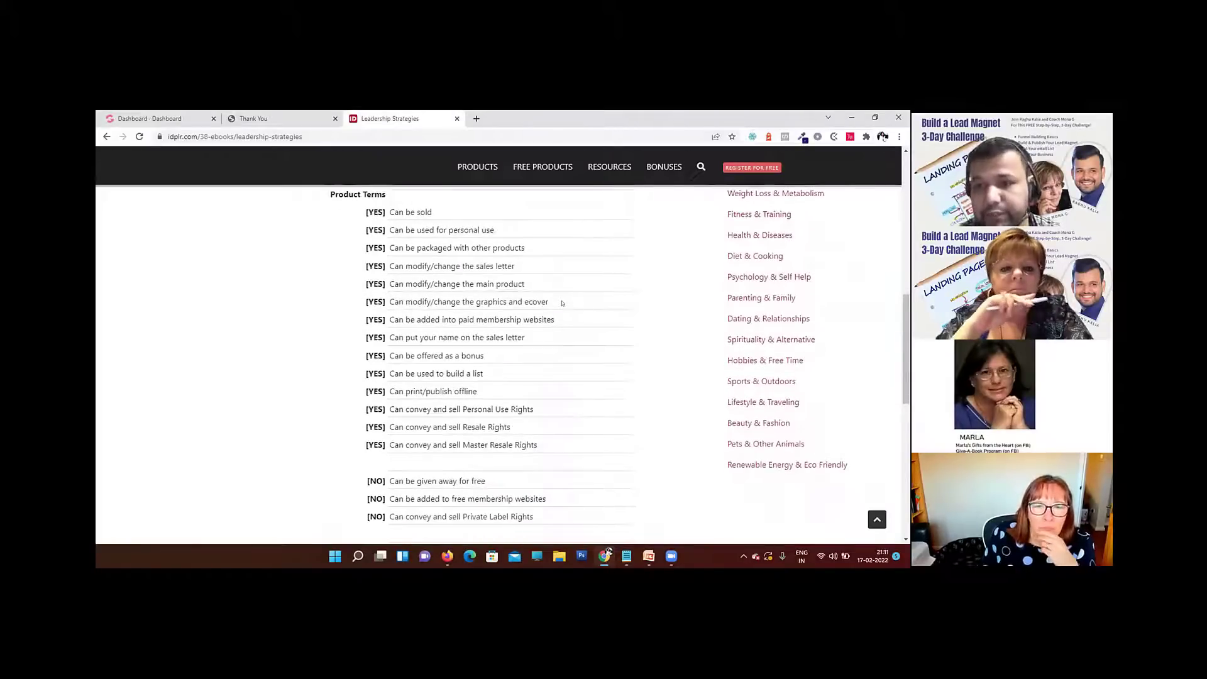
scroll(563, 303, "up", 9)
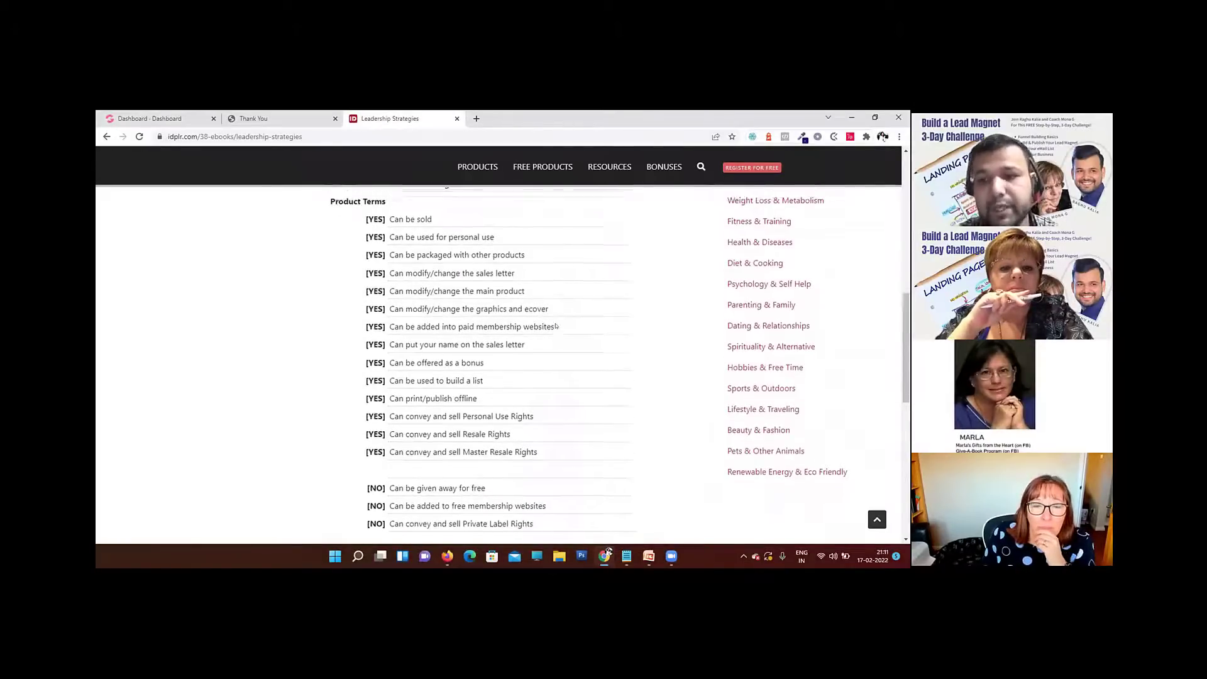
Step: Request the preview of the Leadership Strategies ebook and go to the member login page
mouse_move(701, 188)
mouse_move(664, 189)
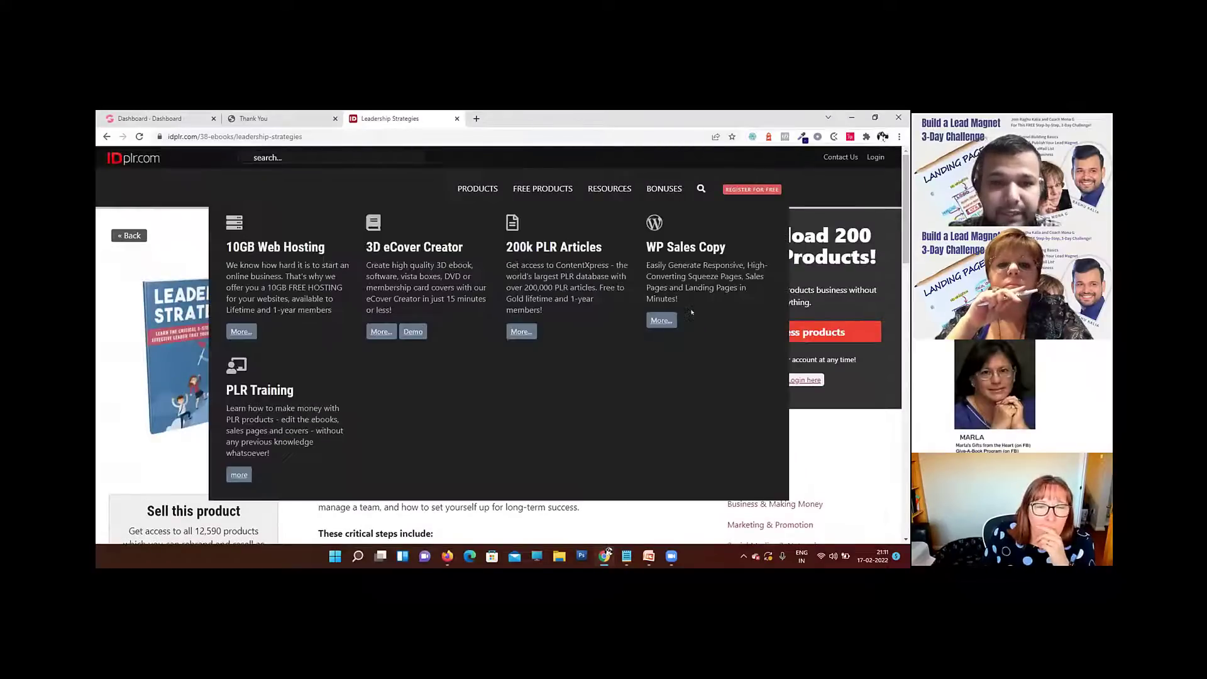
left_click(357, 382)
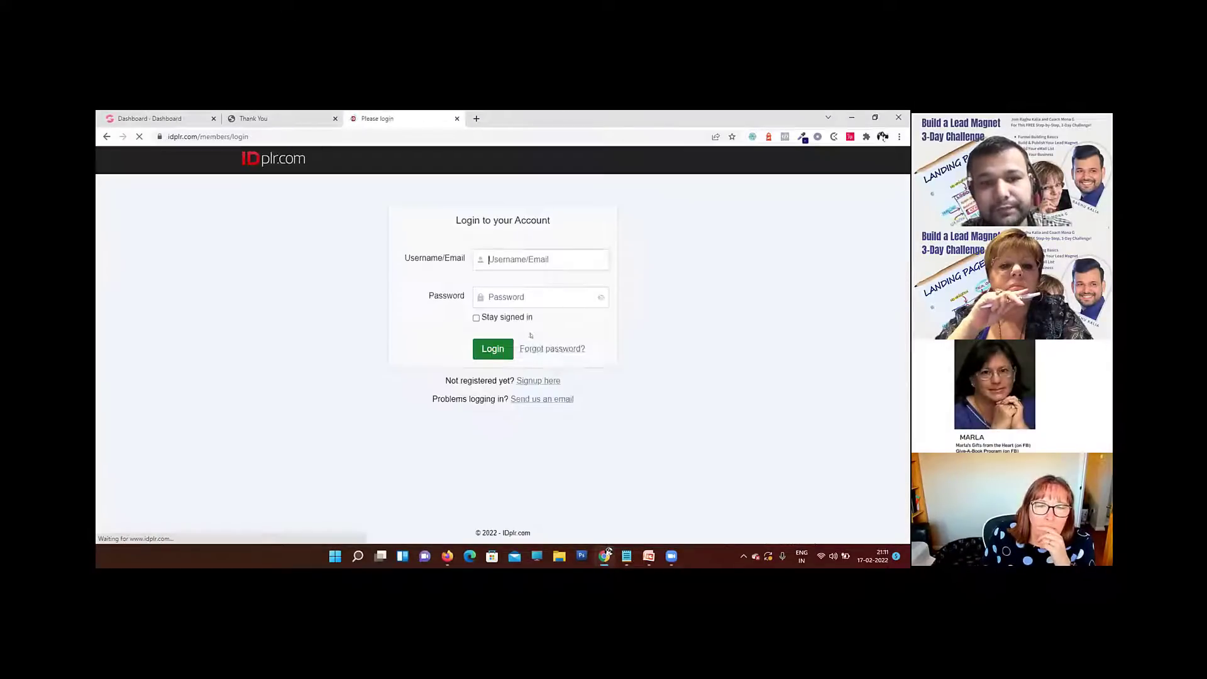
Step: Log in to IDPLR with the saved account email and the account password, and look over the member dashboard
left_click(534, 255)
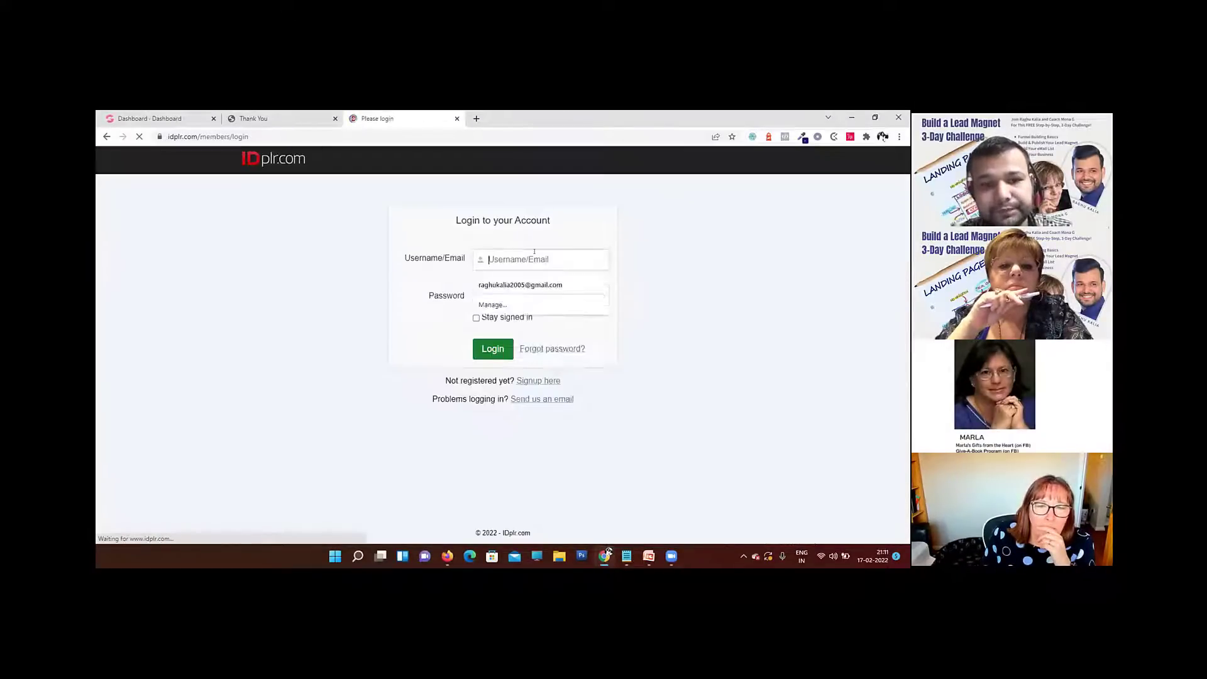
left_click(521, 285)
left_click(515, 296)
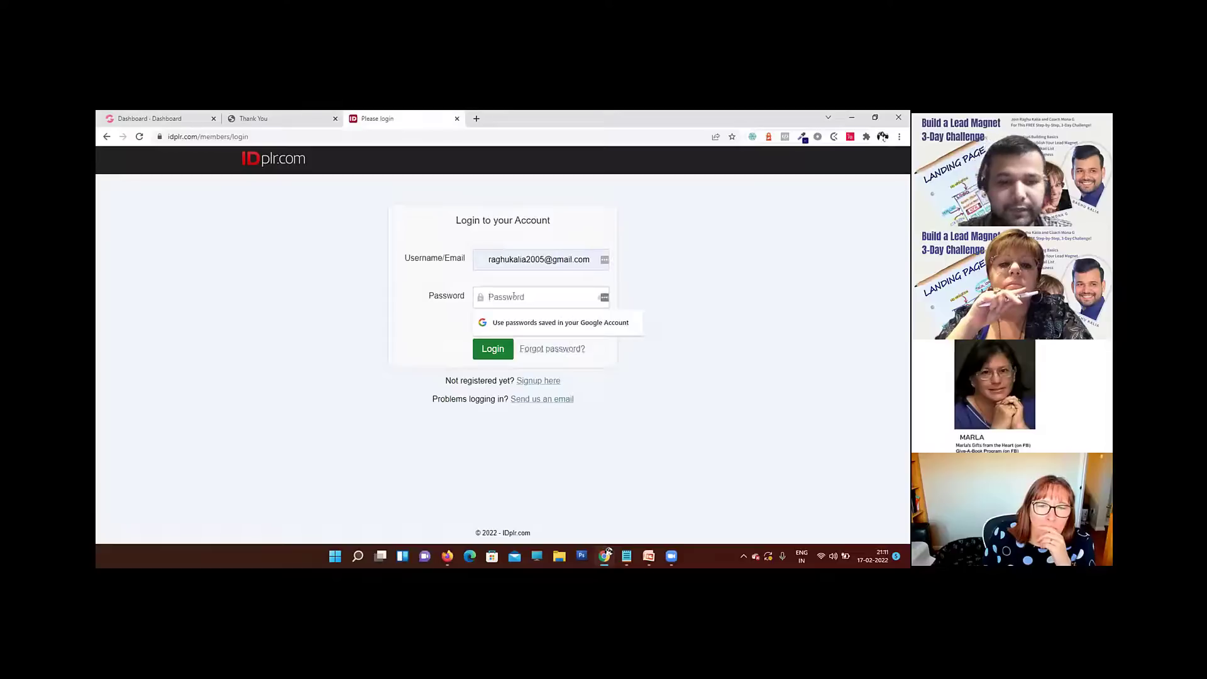
type("•••••••")
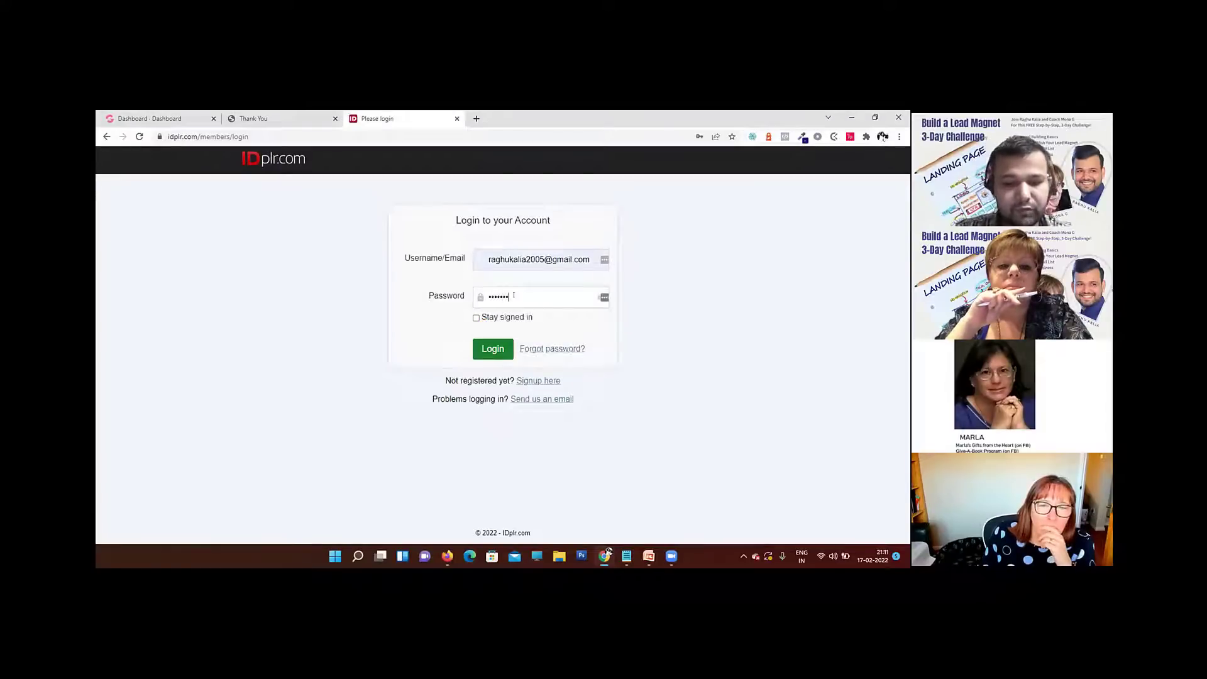
type("••")
double_click(514, 296)
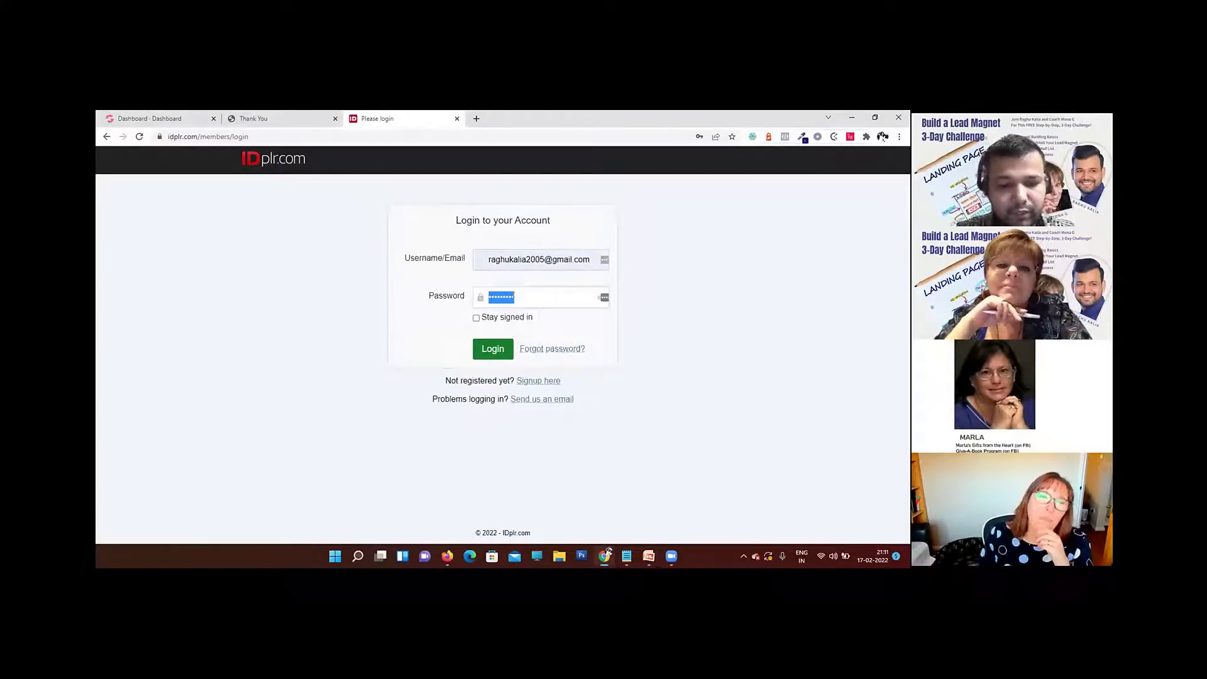
type("••")
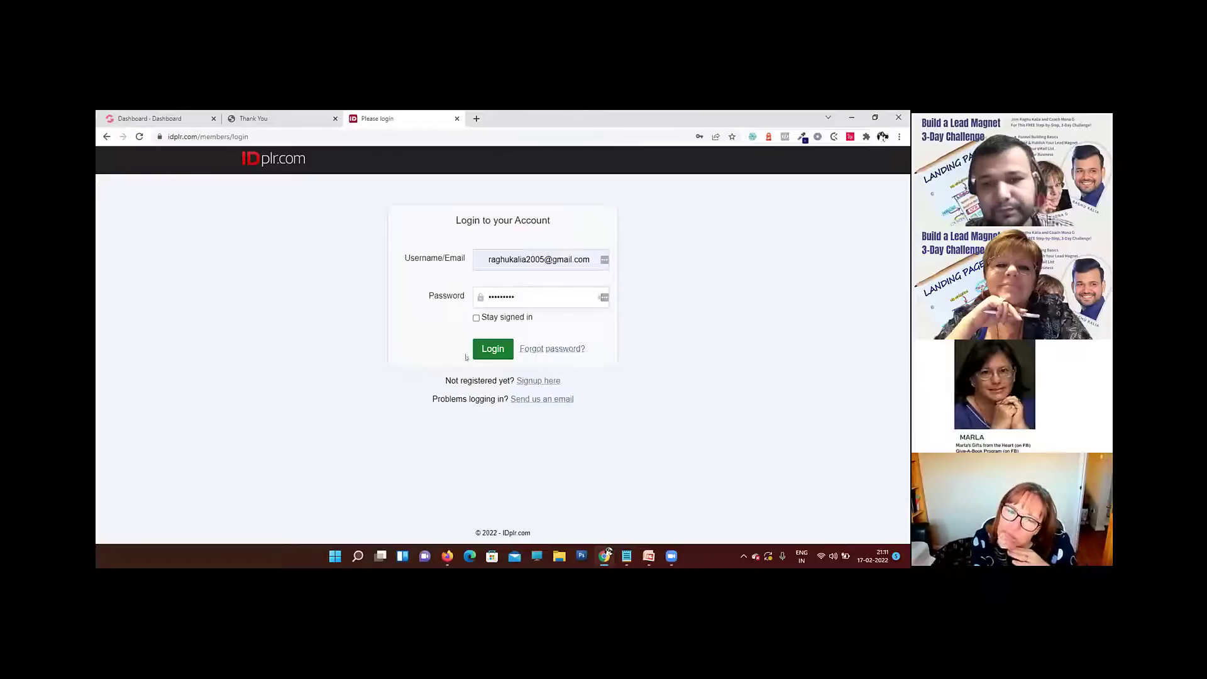
left_click(493, 348)
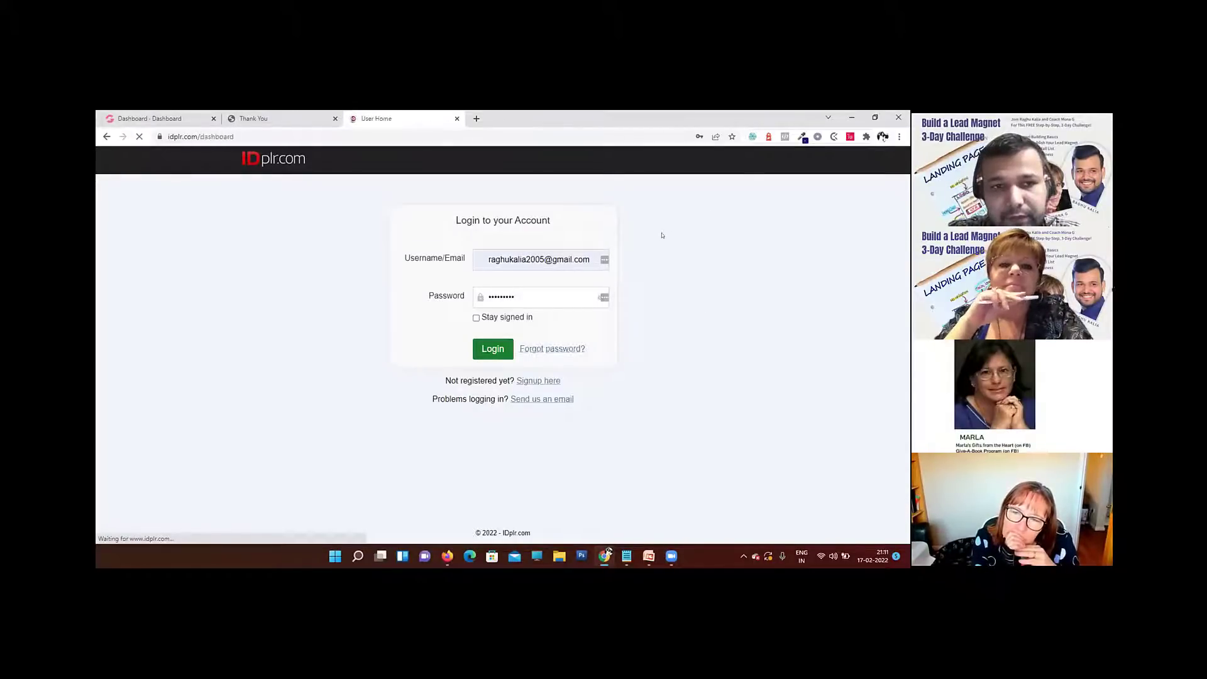
scroll(485, 319, "down", 3)
scroll(496, 316, "up", 2)
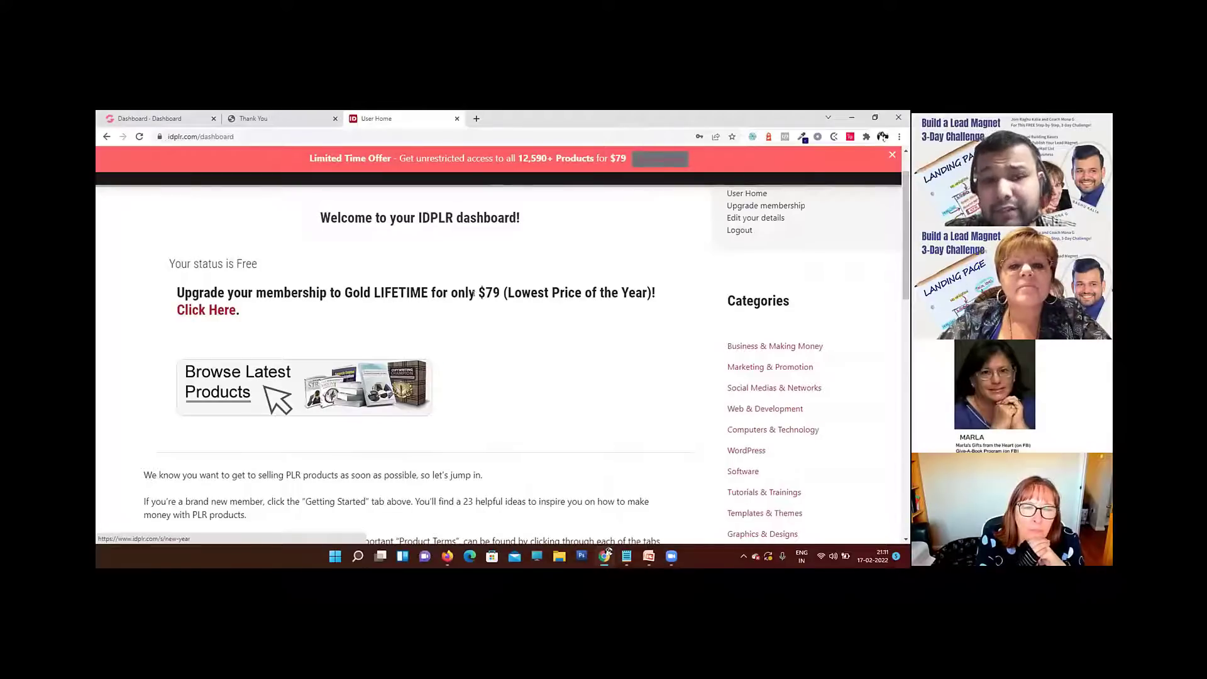
Step: Look over the member dashboard and its product categories, and open the Psychology & Self Help category
scroll(434, 309, "down", 3)
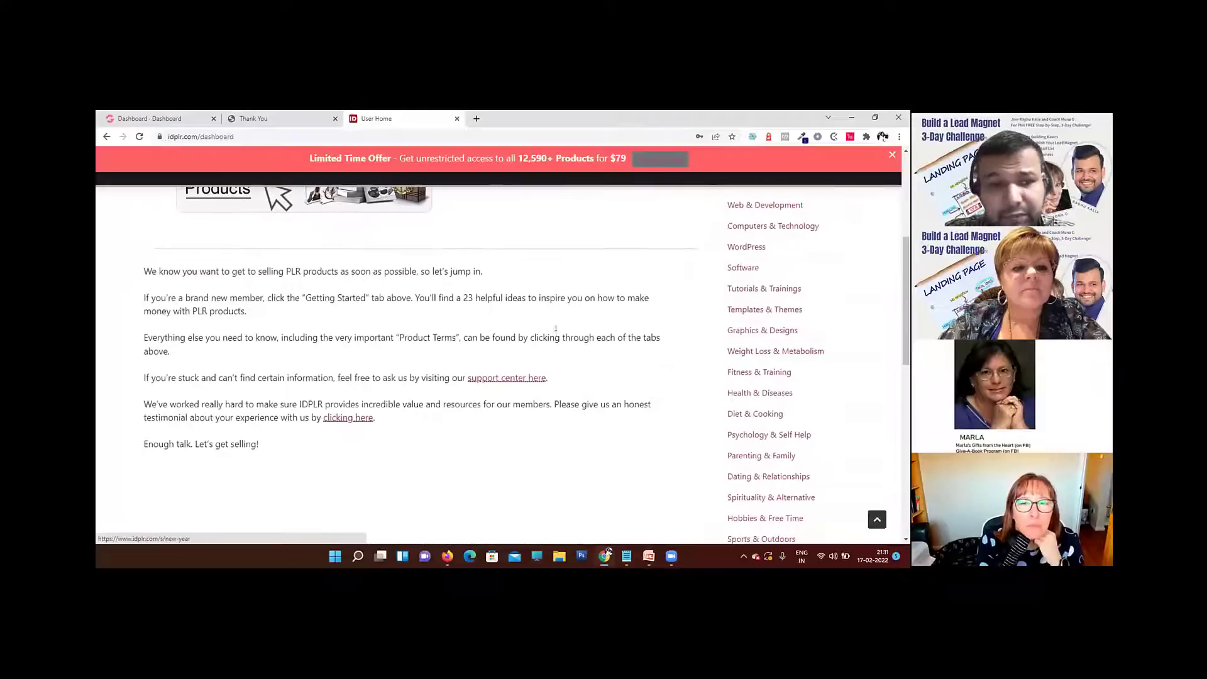
scroll(520, 326, "up", 2)
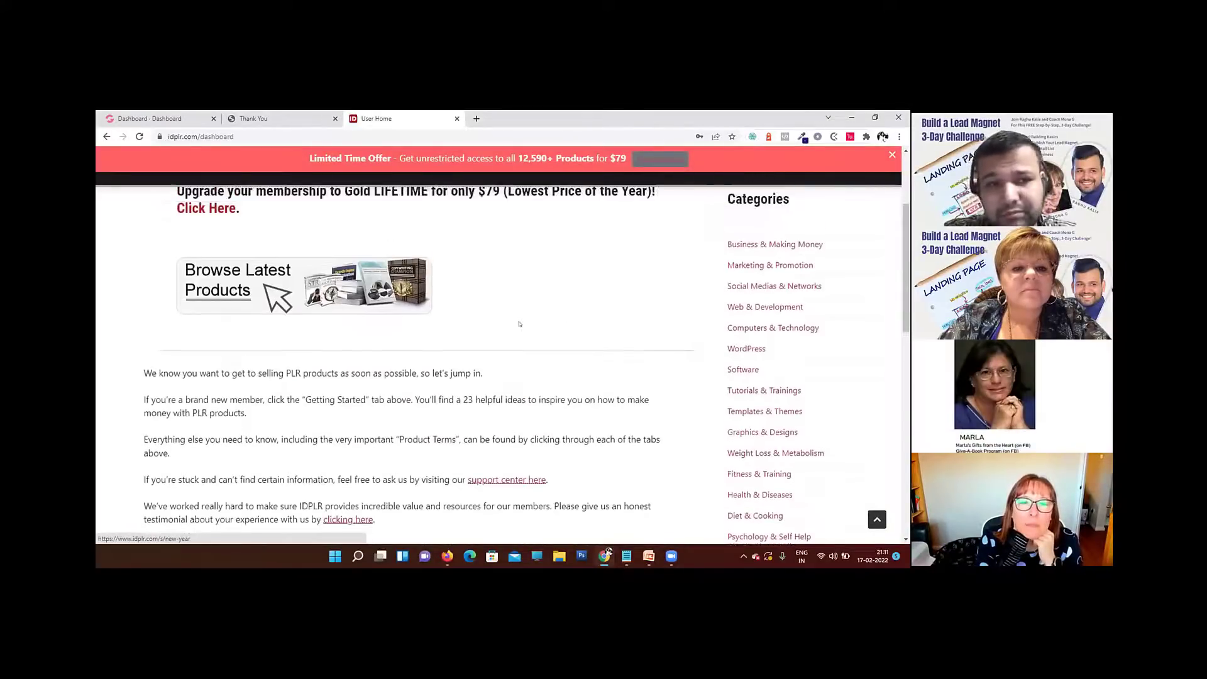
scroll(699, 365, "down", 2)
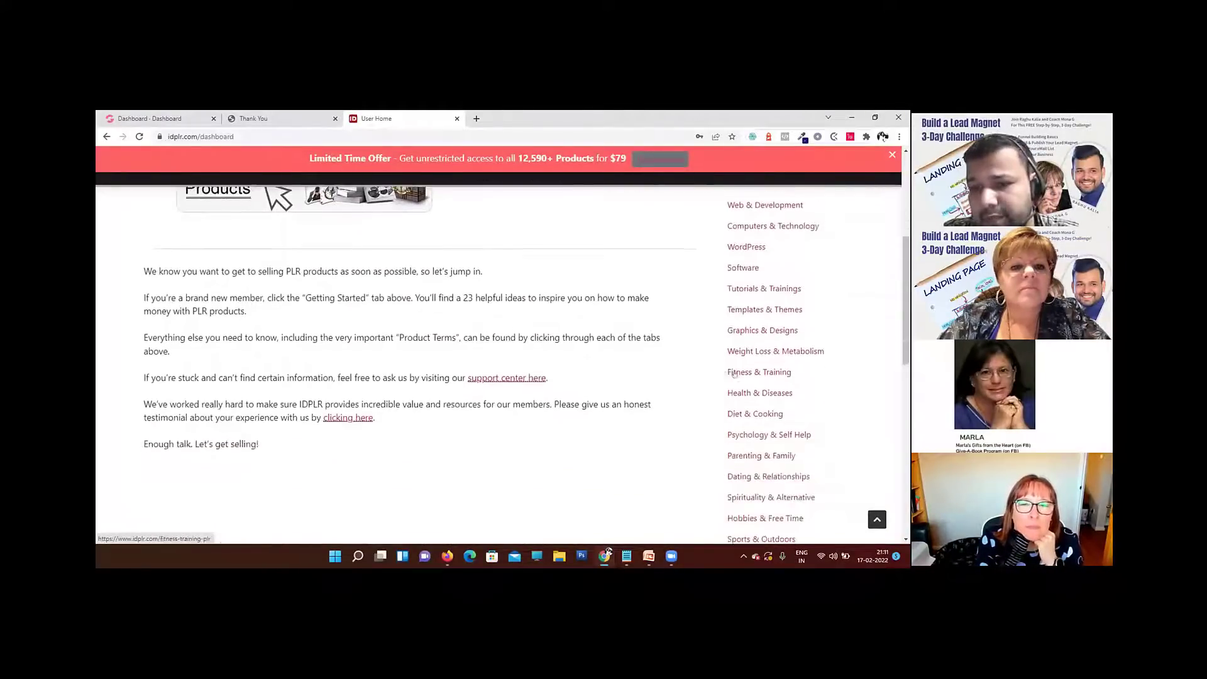
scroll(700, 364, "down", 1)
scroll(562, 349, "up", 1)
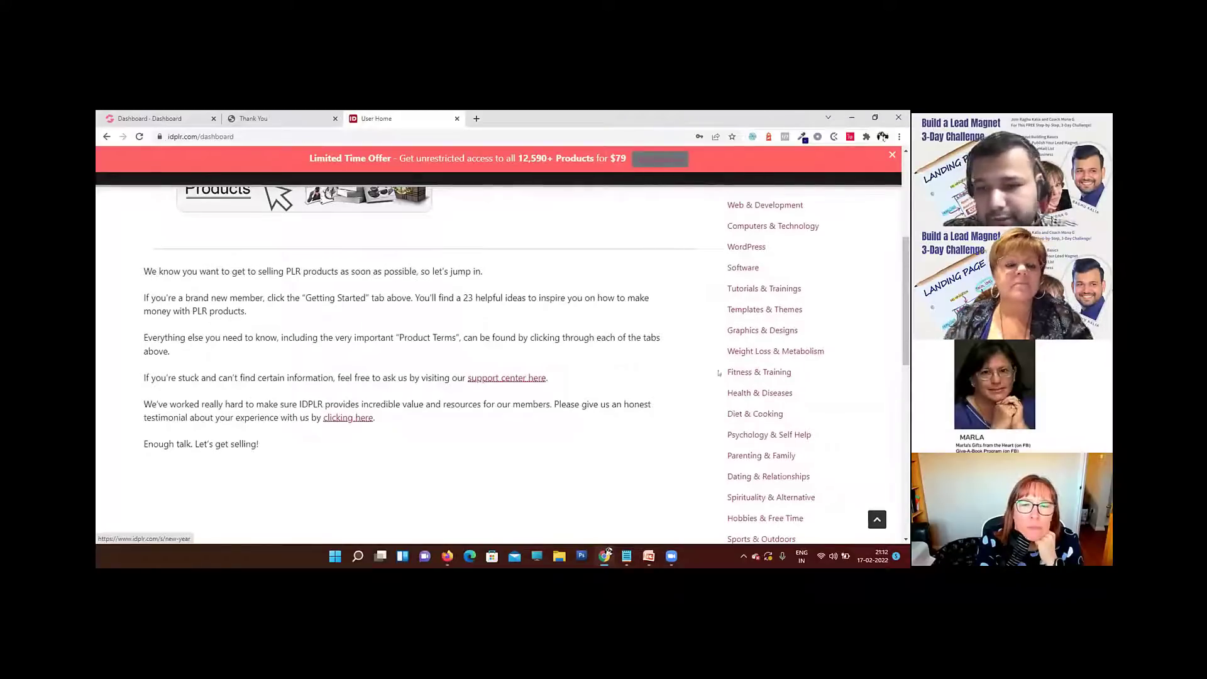
scroll(720, 373, "down", 1)
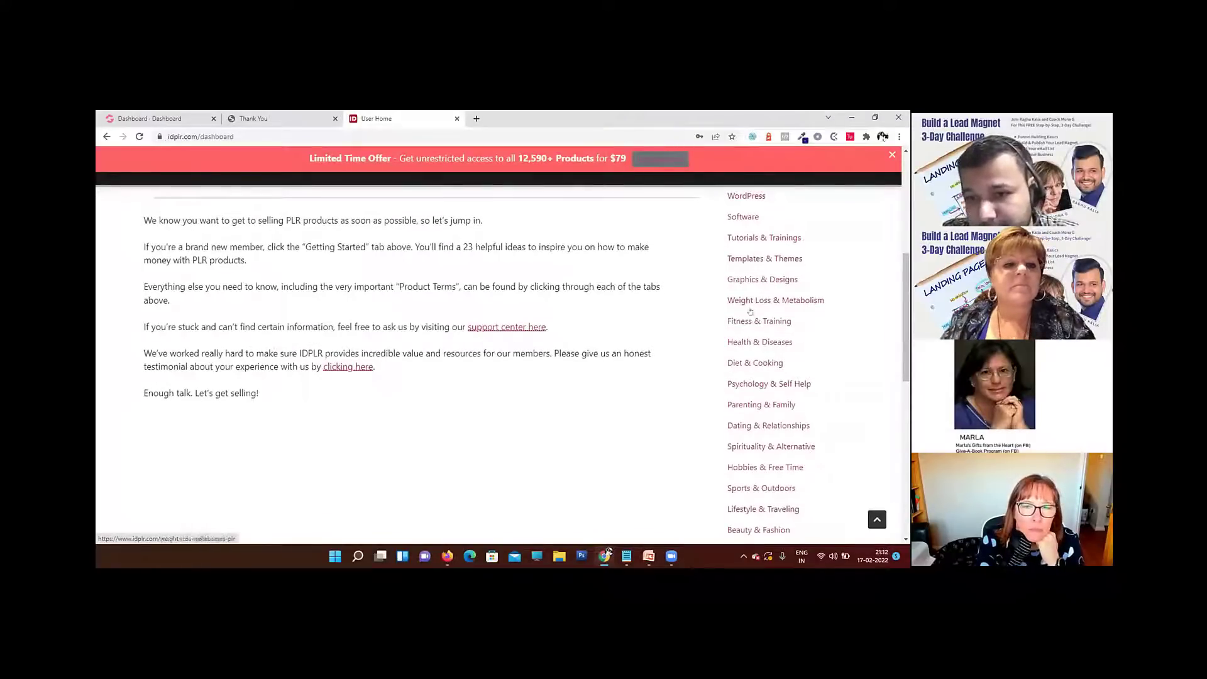
scroll(750, 324, "down", 1)
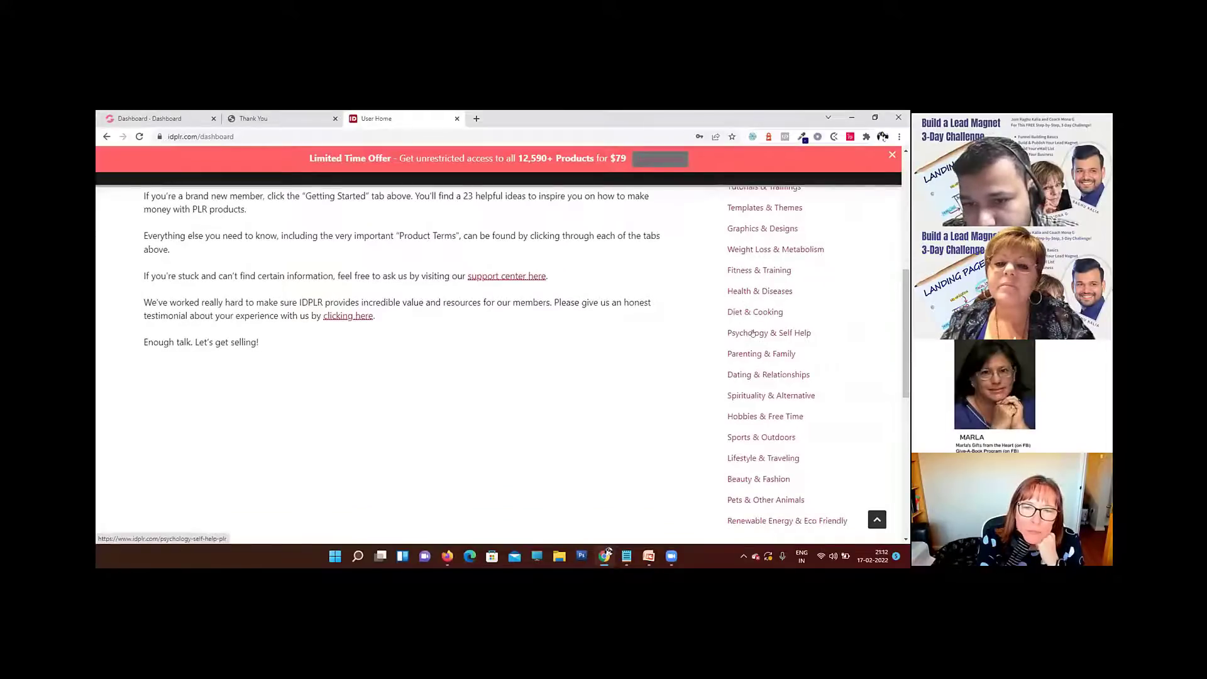
left_click(753, 333)
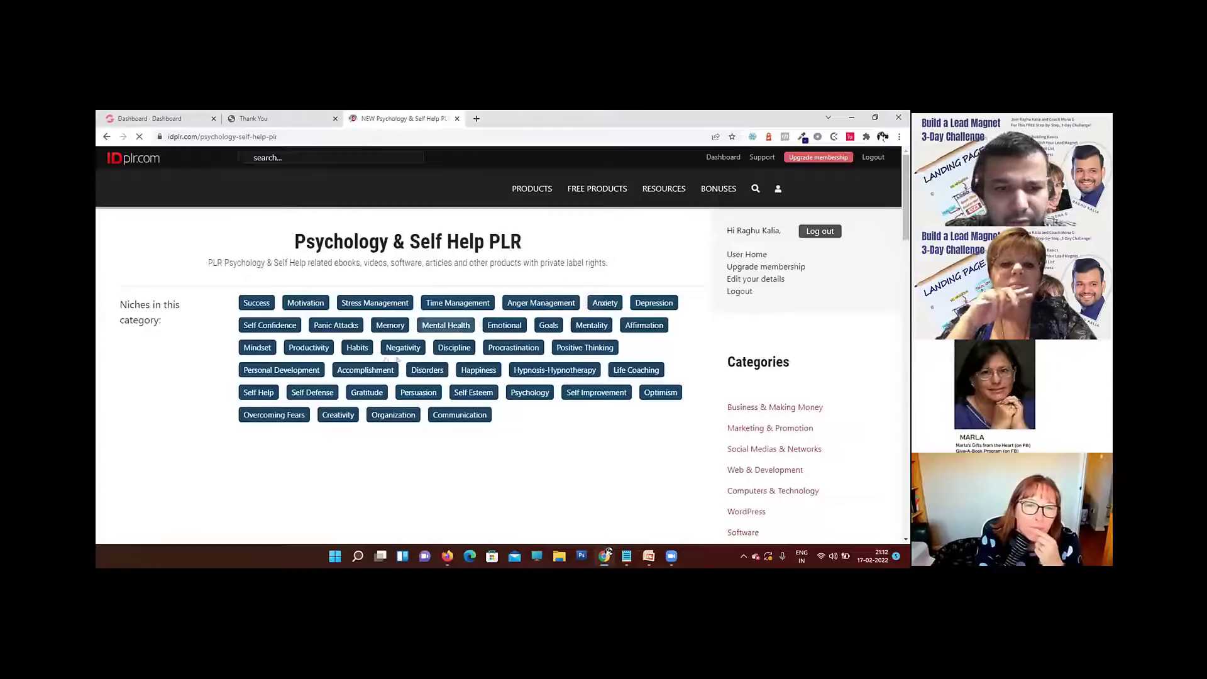
Step: Open the Leadership Strategies ebook from the Psychology & Self Help products and check the number of gold downloads left
scroll(396, 360, "down", 10)
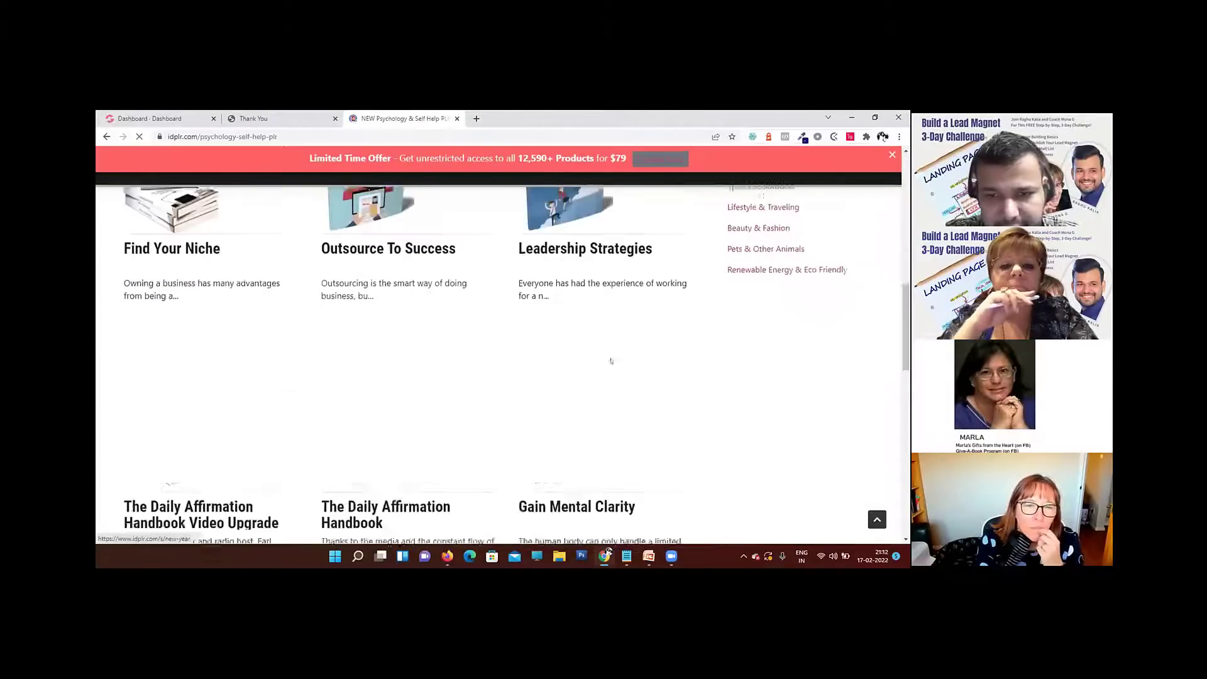
scroll(611, 361, "up", 3)
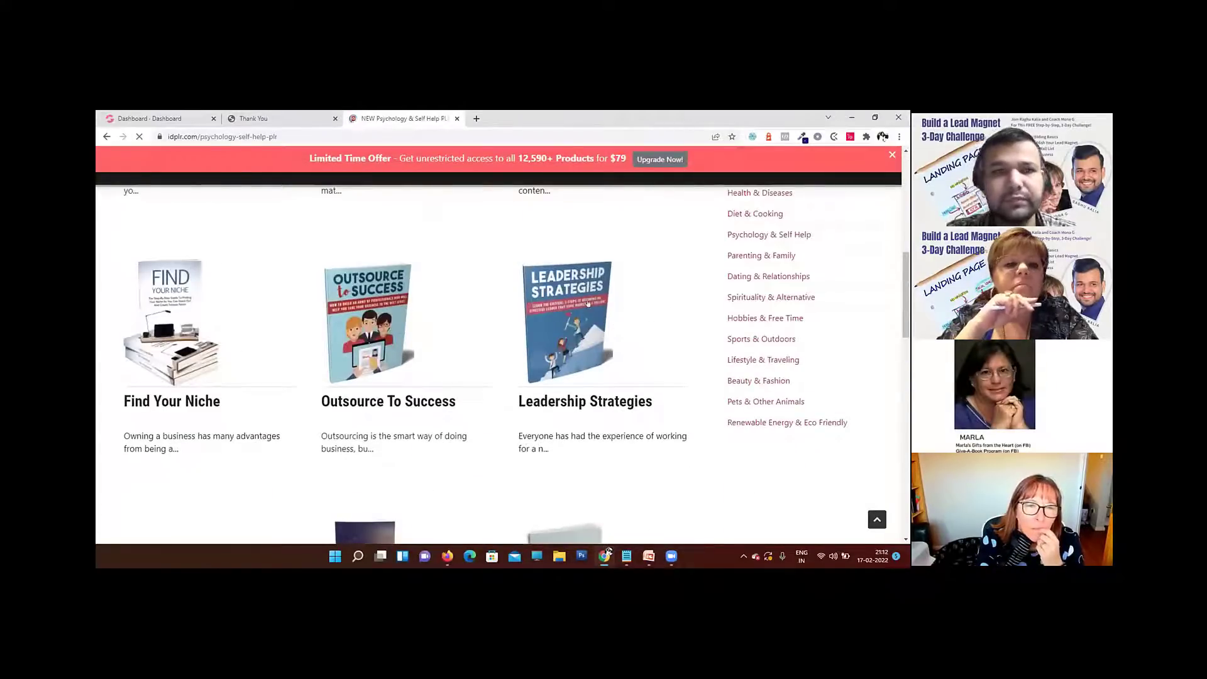
left_click(635, 308)
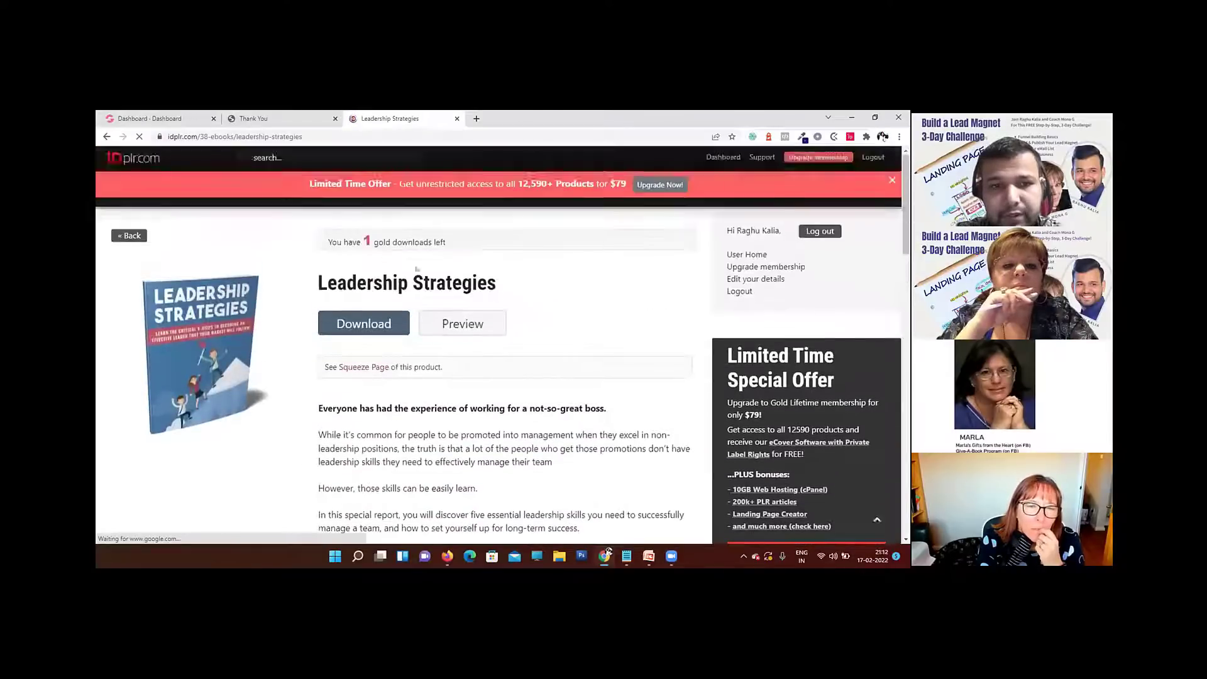
double_click(352, 242)
left_click(449, 246)
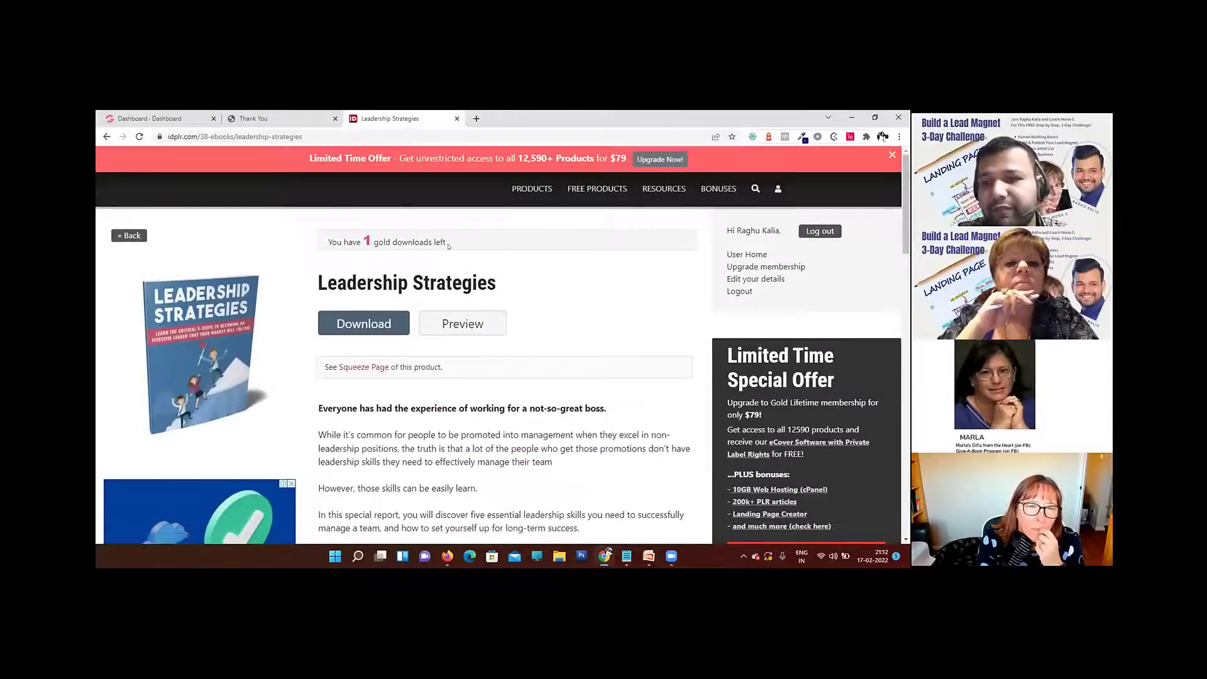
Step: Preview the Leadership Strategies package contents and expand the Leadership-StrategiesPLRpack folder and its Report subfolder
left_click(451, 320)
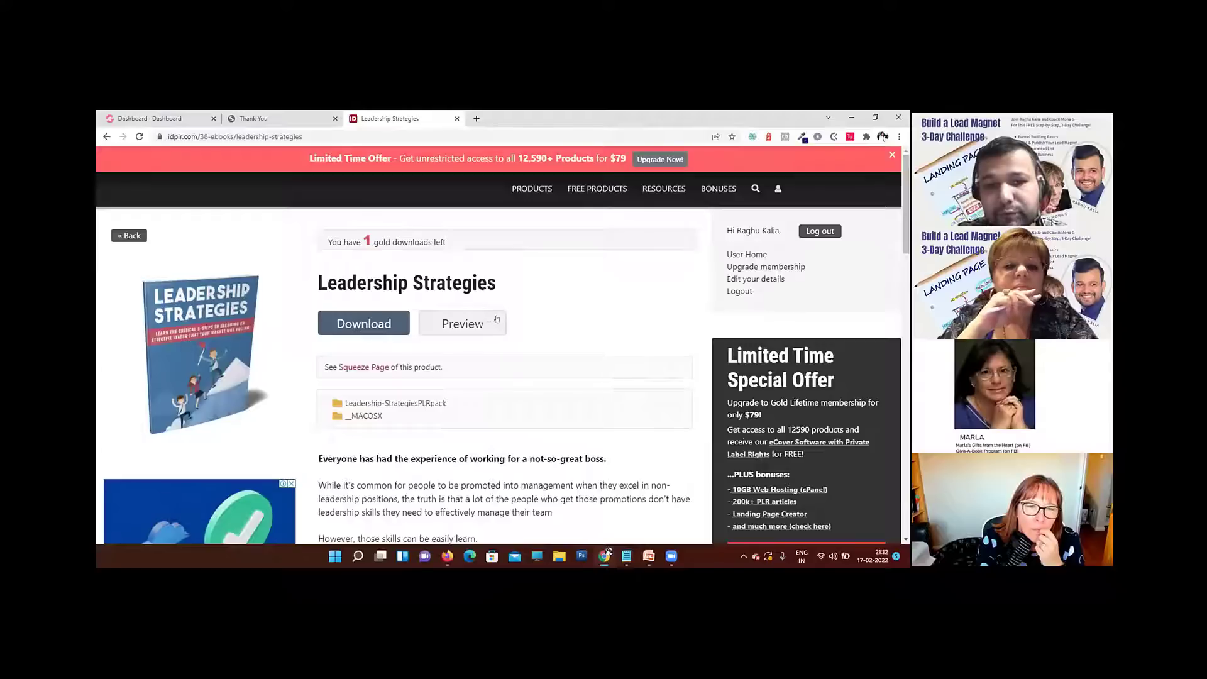
scroll(443, 319, "down", 1)
scroll(444, 319, "down", 1)
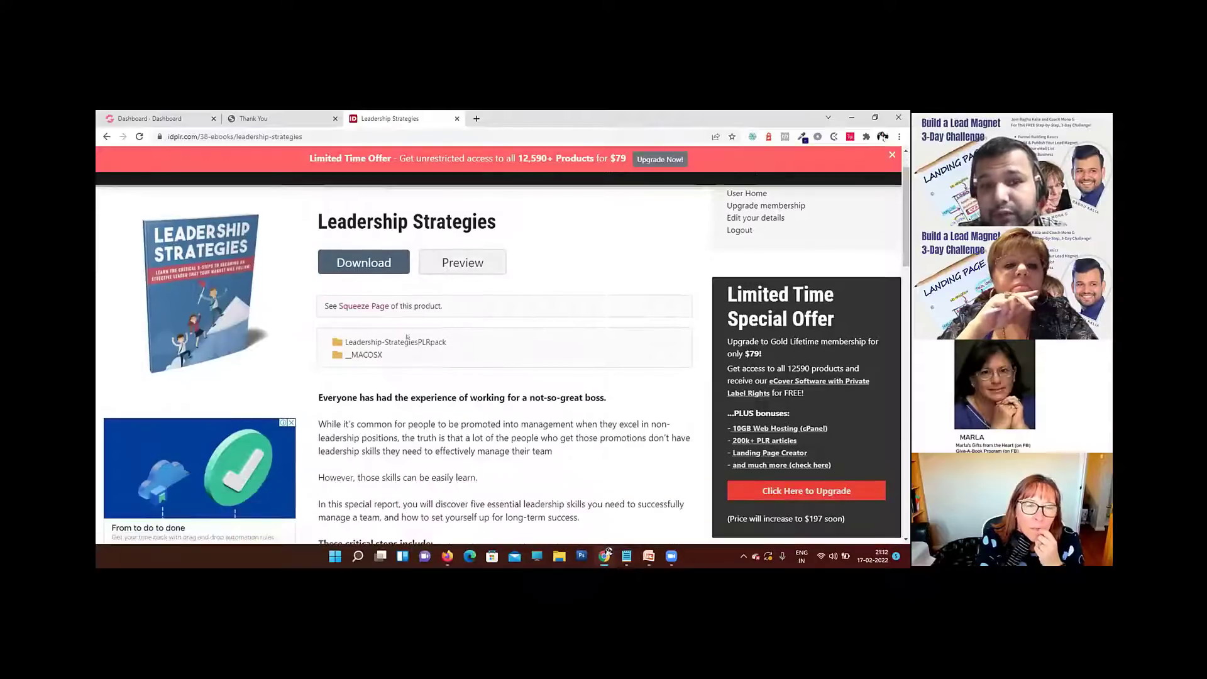
left_click(425, 342)
scroll(425, 343, "down", 1)
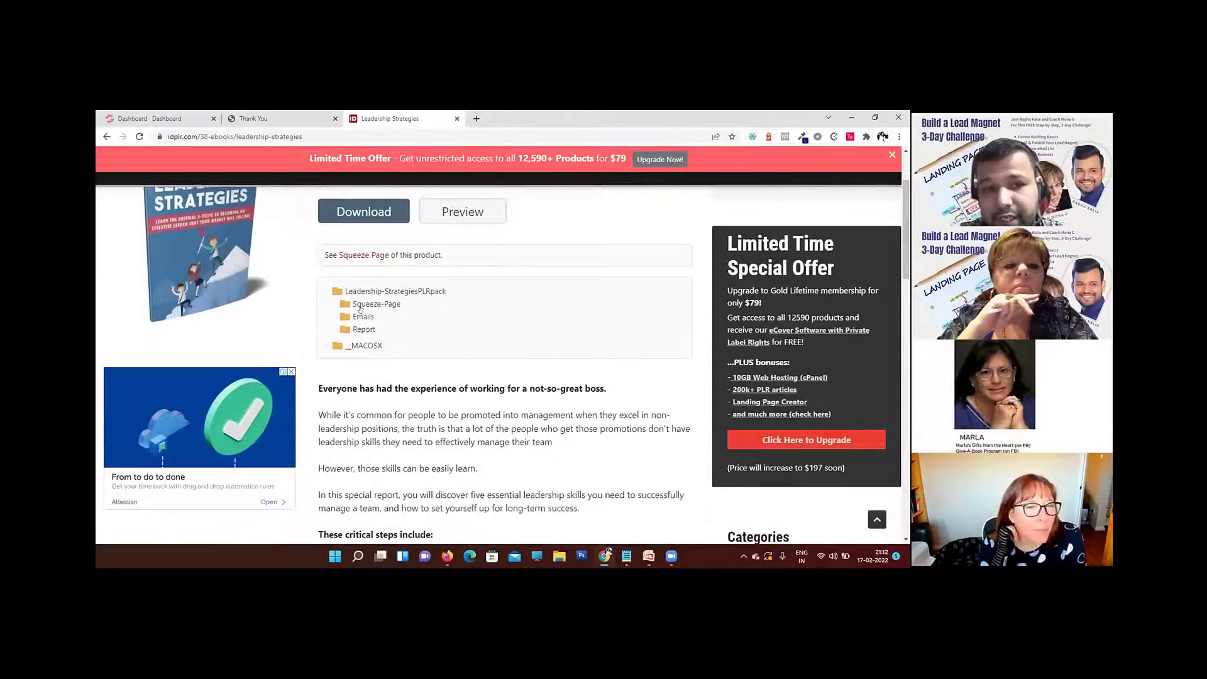
left_click(362, 328)
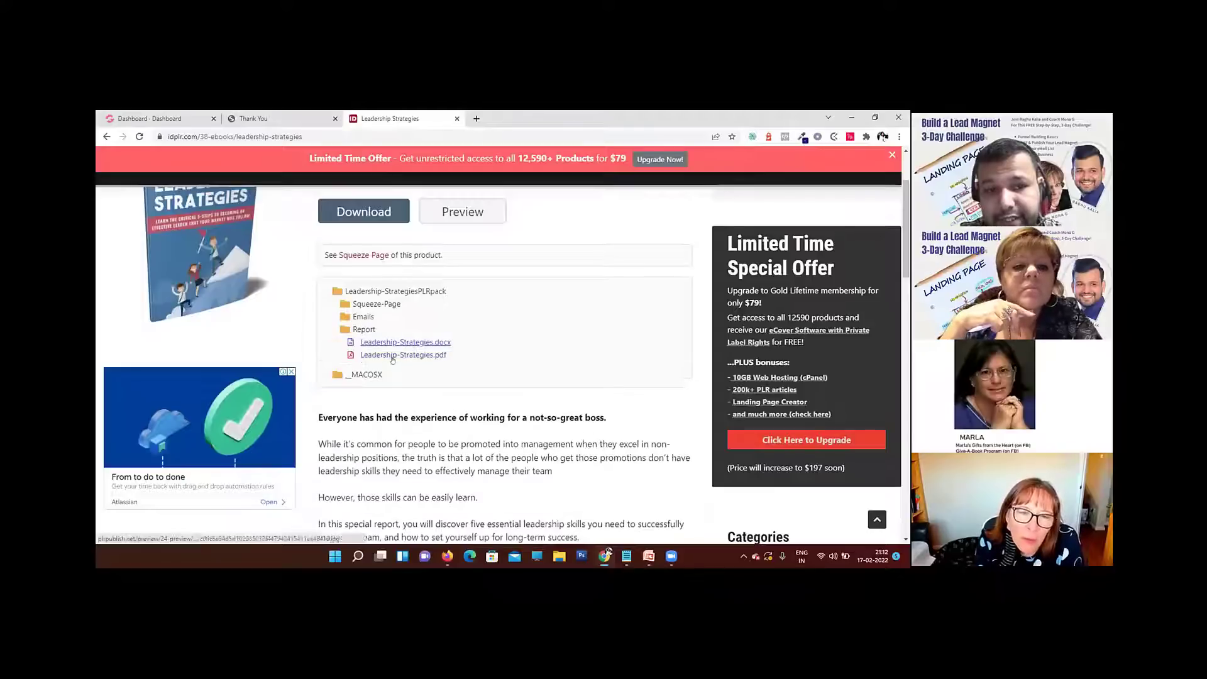
Step: Preview Leadership-Strategies.pdf, look through its copyright page, table of contents and introduction, and close the preview
left_click(402, 356)
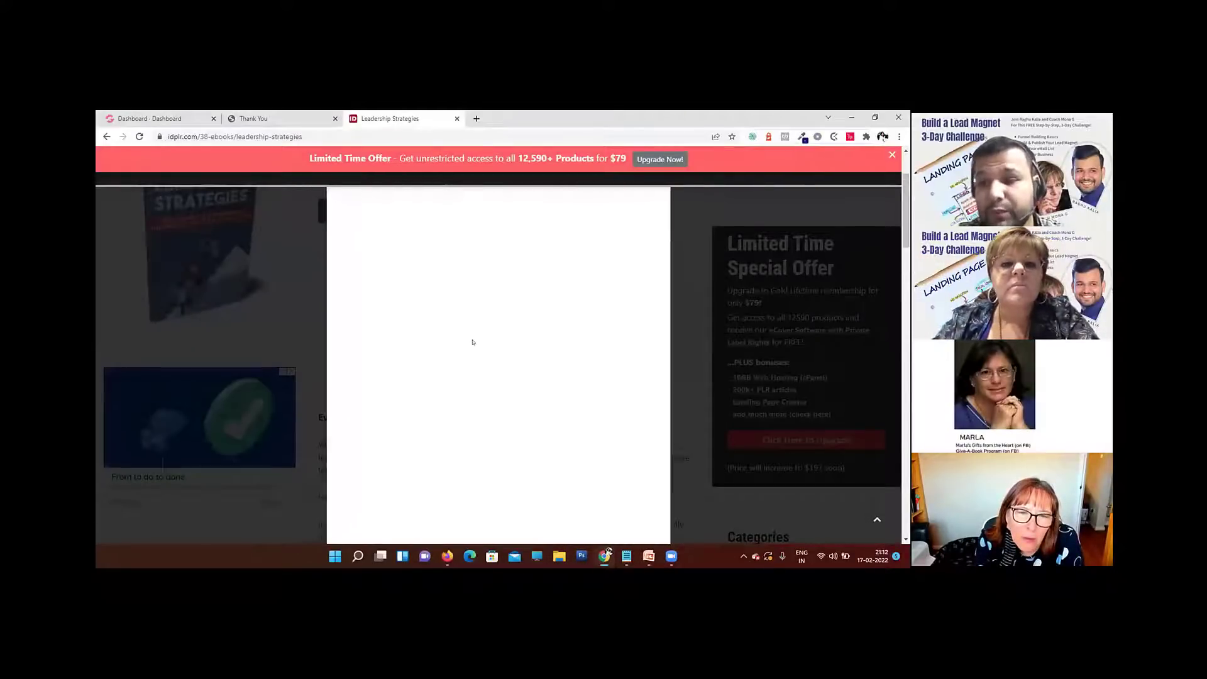
scroll(464, 336, "down", 12)
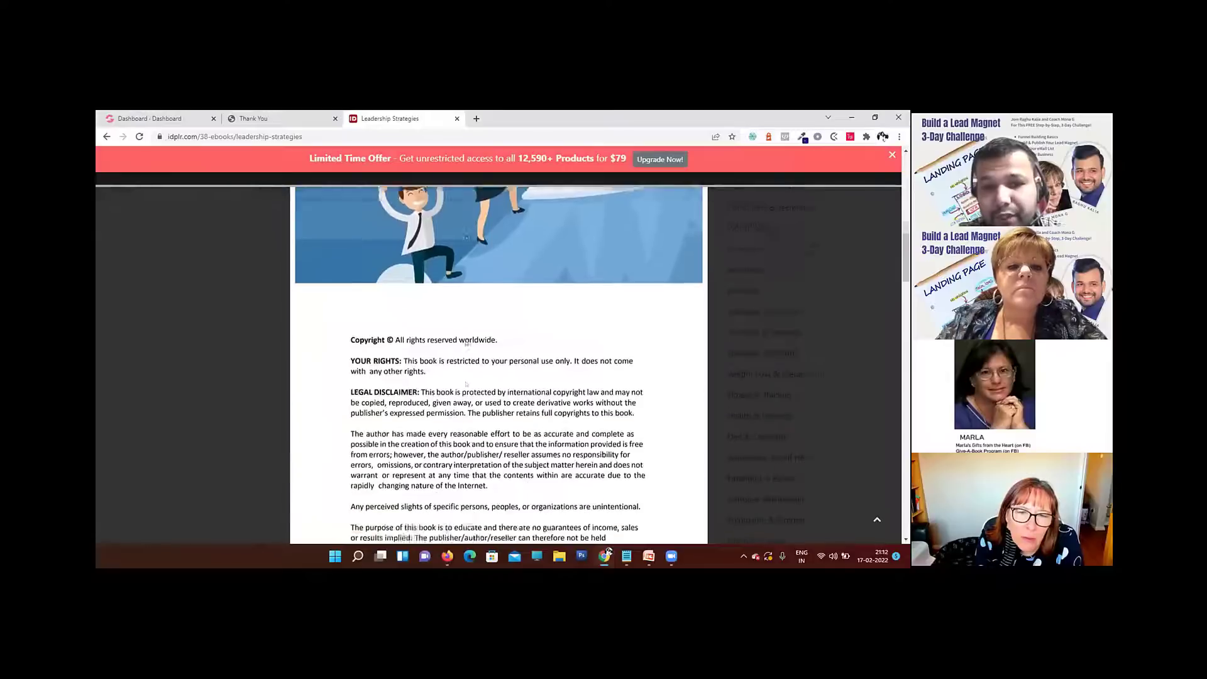
scroll(466, 343, "down", 7)
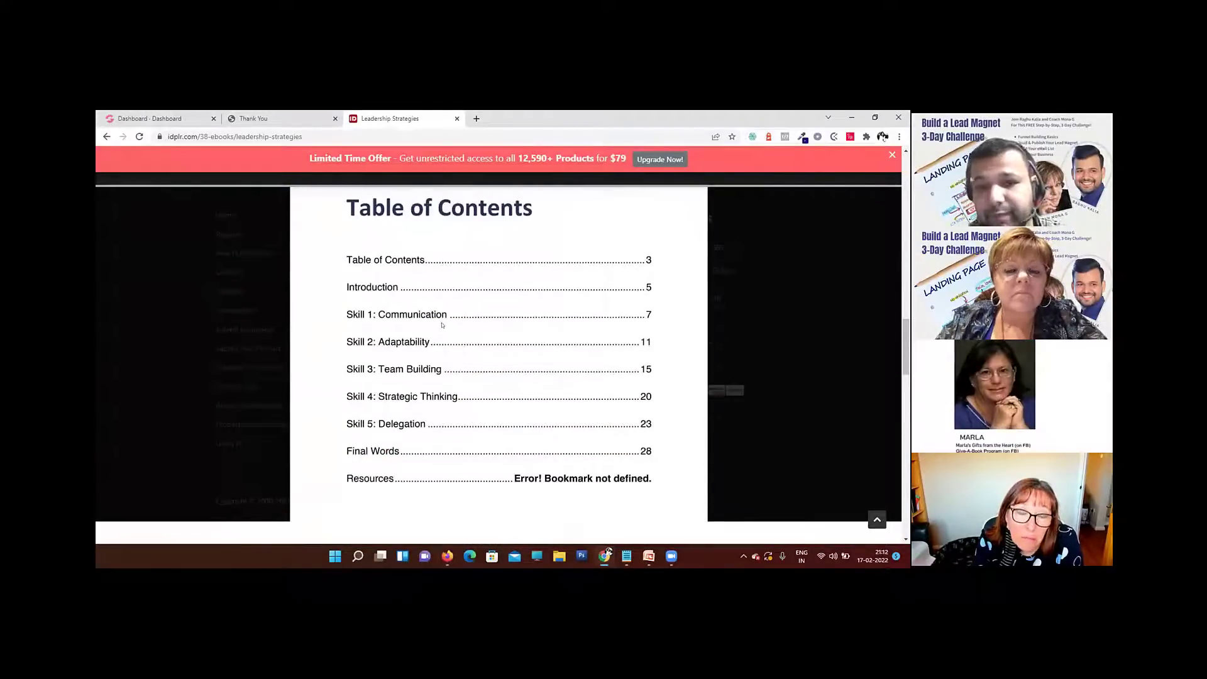
scroll(474, 336, "down", 6)
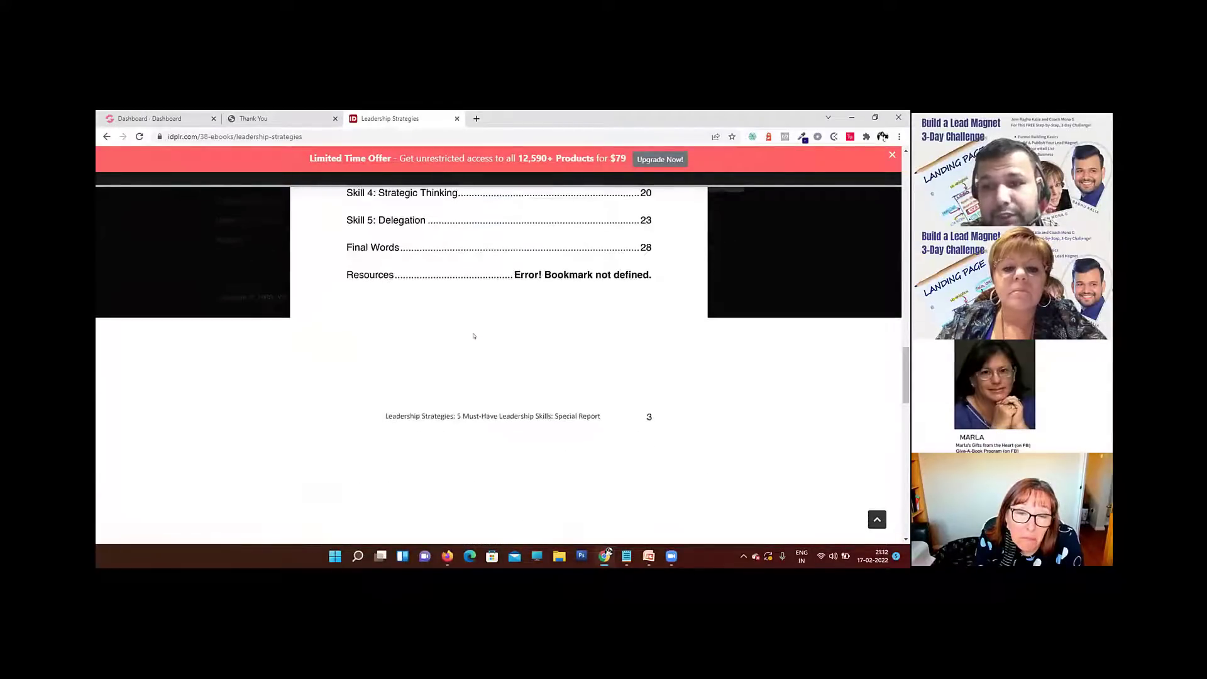
scroll(473, 336, "down", 6)
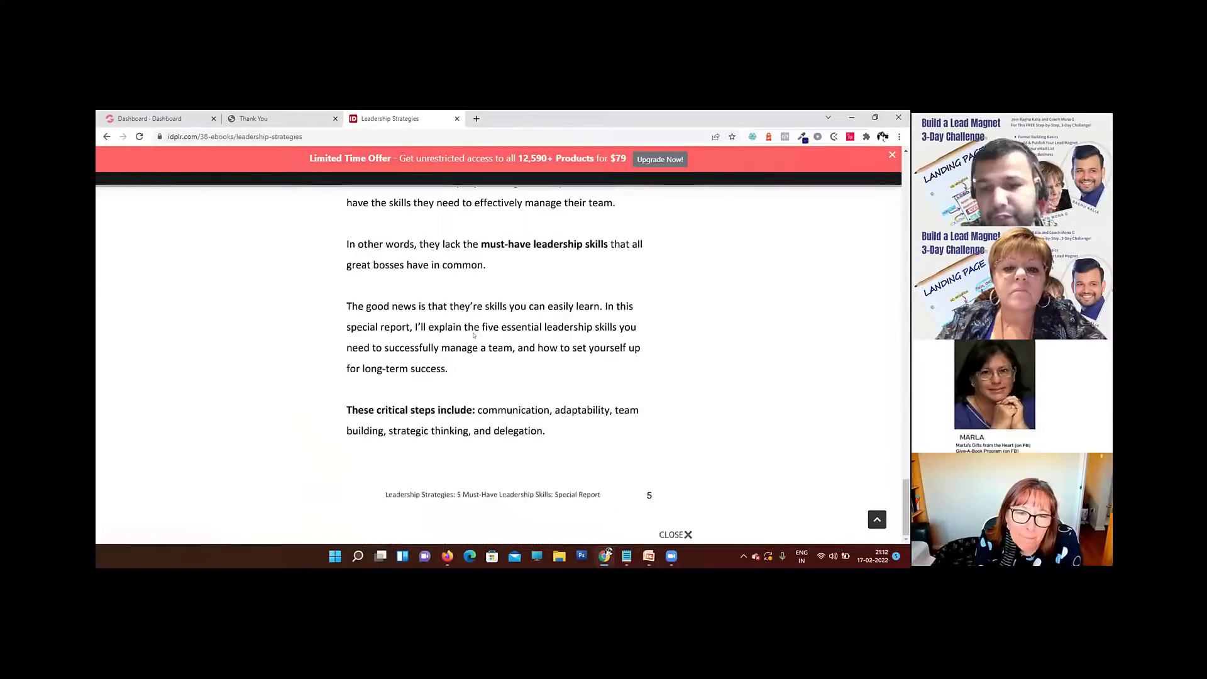
scroll(473, 335, "up", 6)
scroll(474, 335, "up", 10)
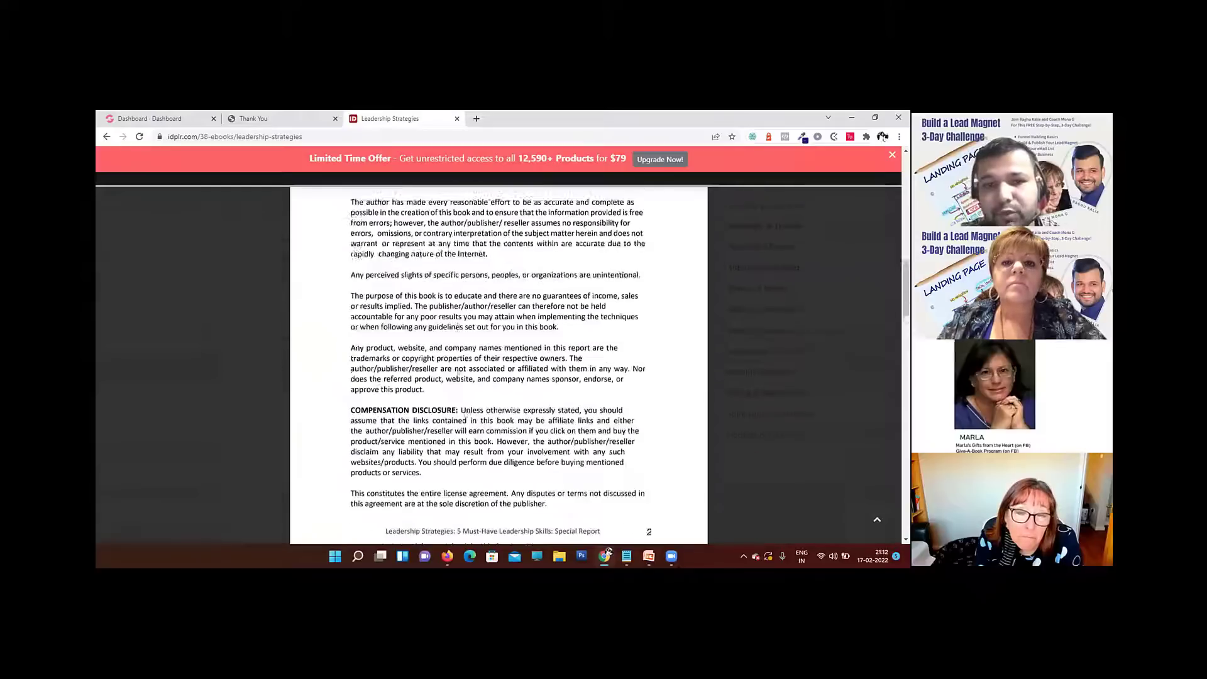
left_click(479, 278)
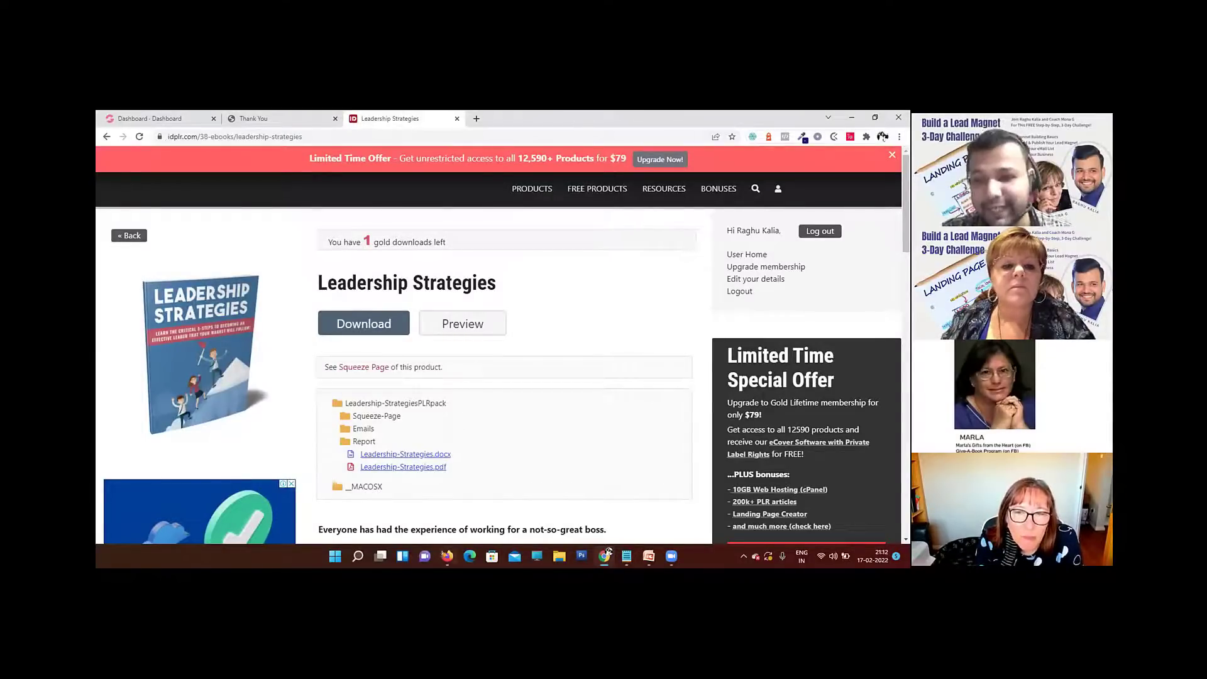
Step: Switch to Firefox and open the automatedlistprofits.com website
left_click(447, 556)
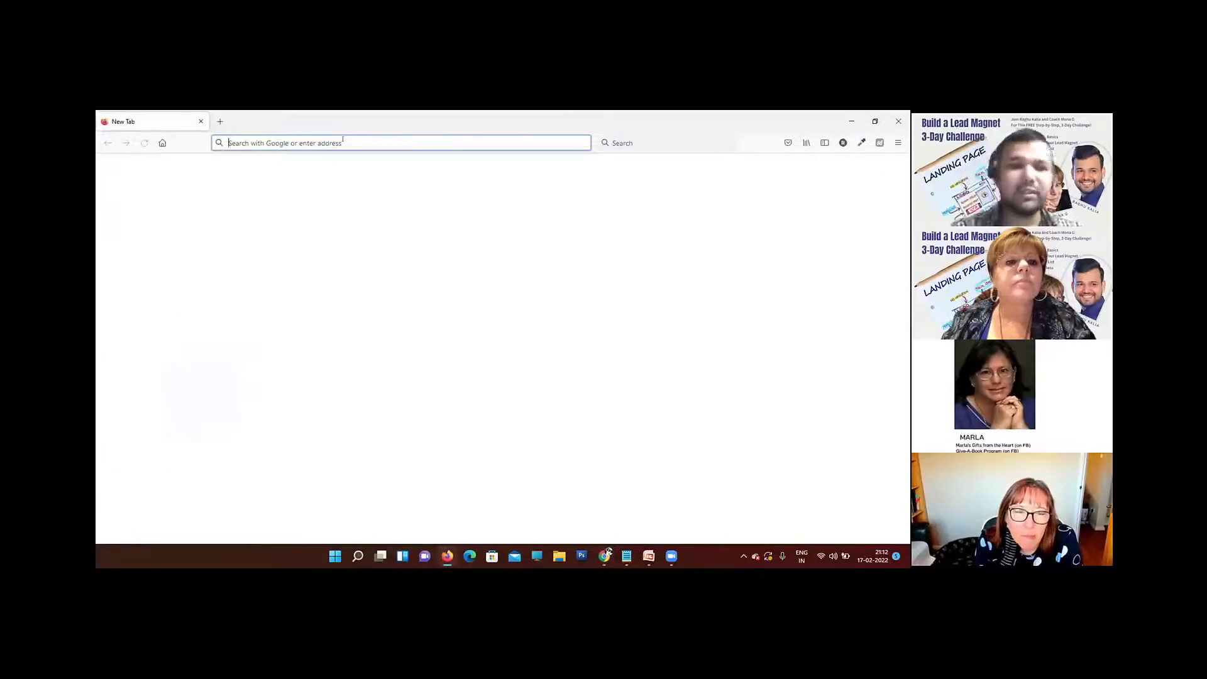
type("aut")
key("Return")
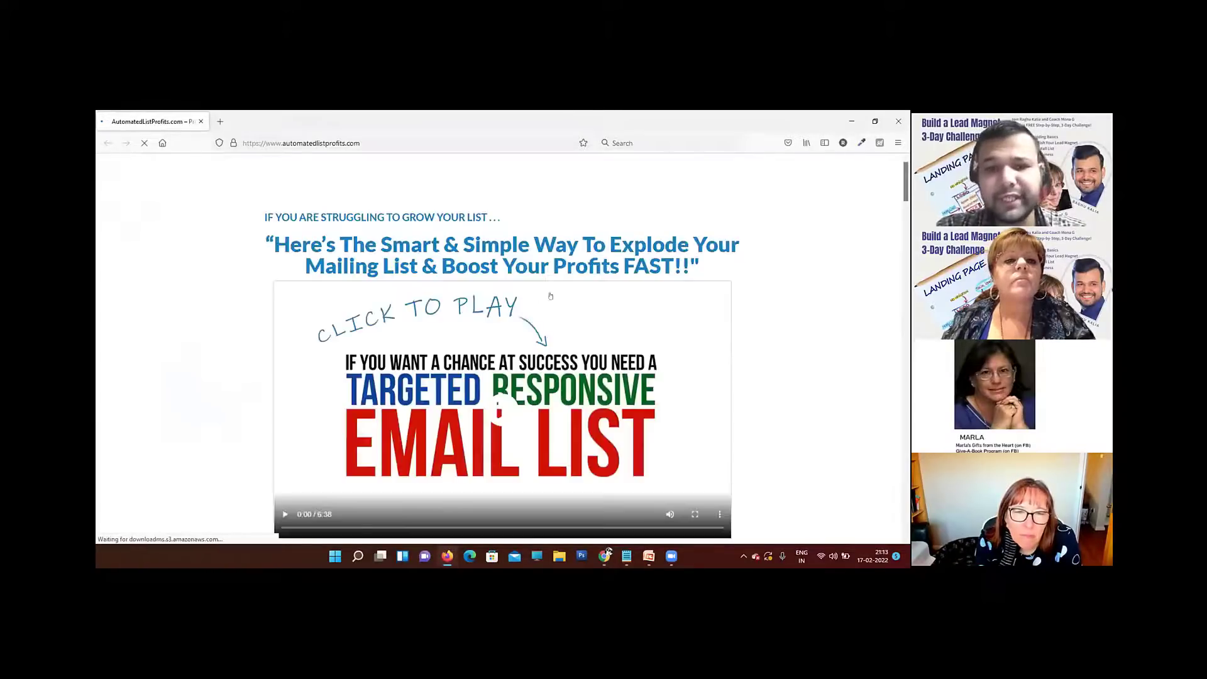
Step: Go to the /login page of automatedlistprofits.com and sign in with the saved username and account password
left_click(371, 145)
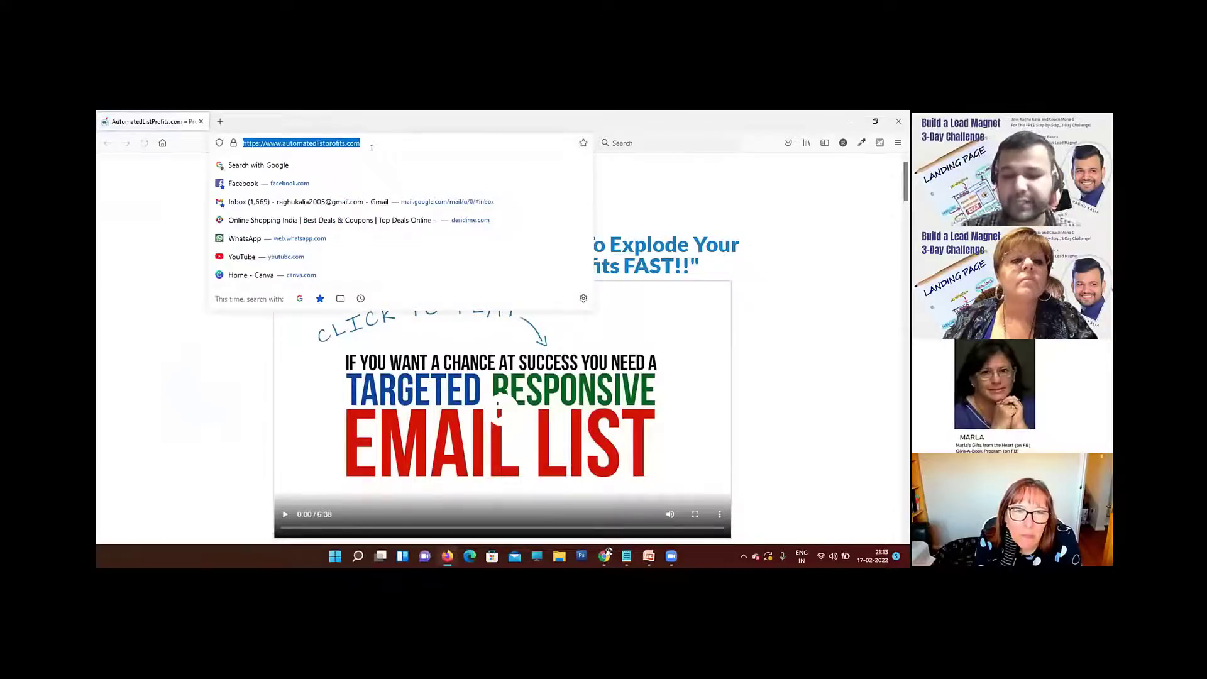
left_click(374, 147)
type("/login")
key("Return")
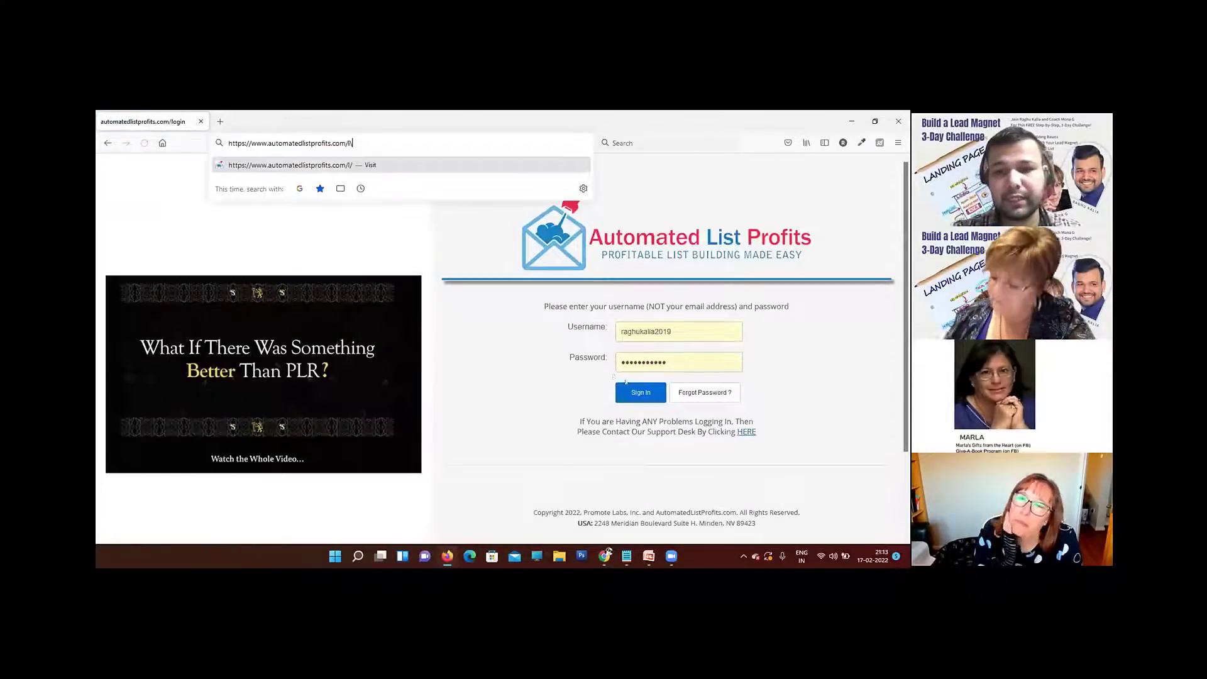
left_click(629, 392)
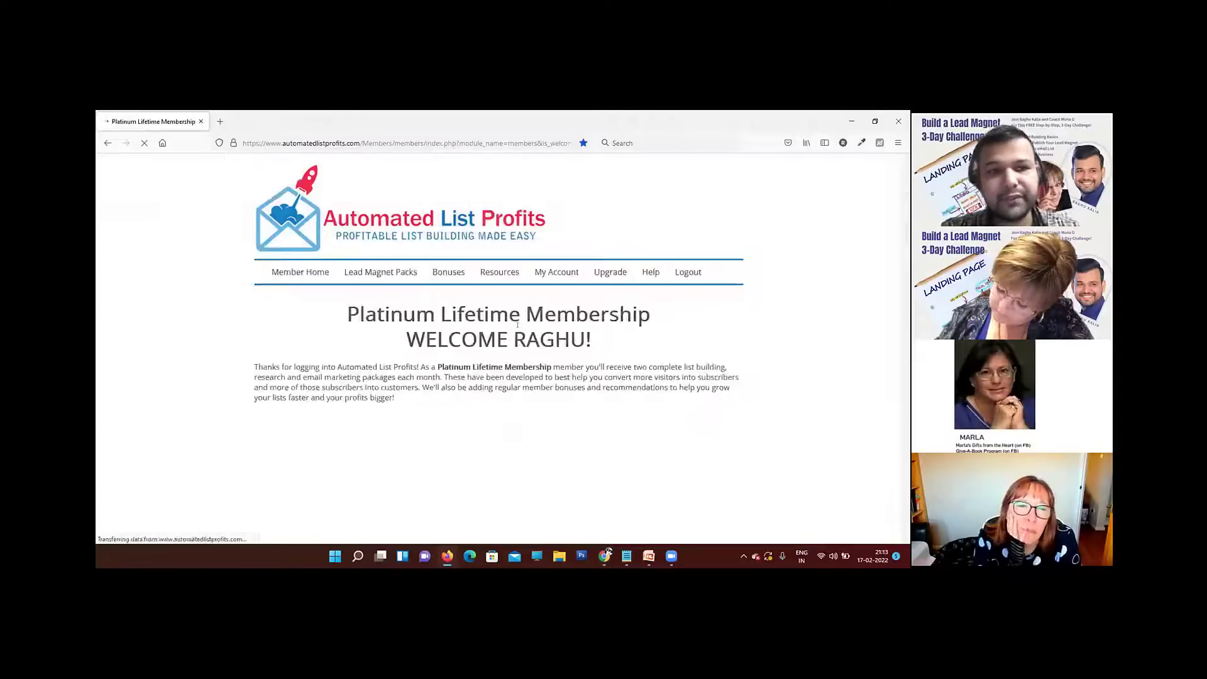
Step: Open the Lead Magnet Packs from the member home page and look through the monthly list-building packages
scroll(463, 329, "down", 5)
scroll(463, 329, "up", 5)
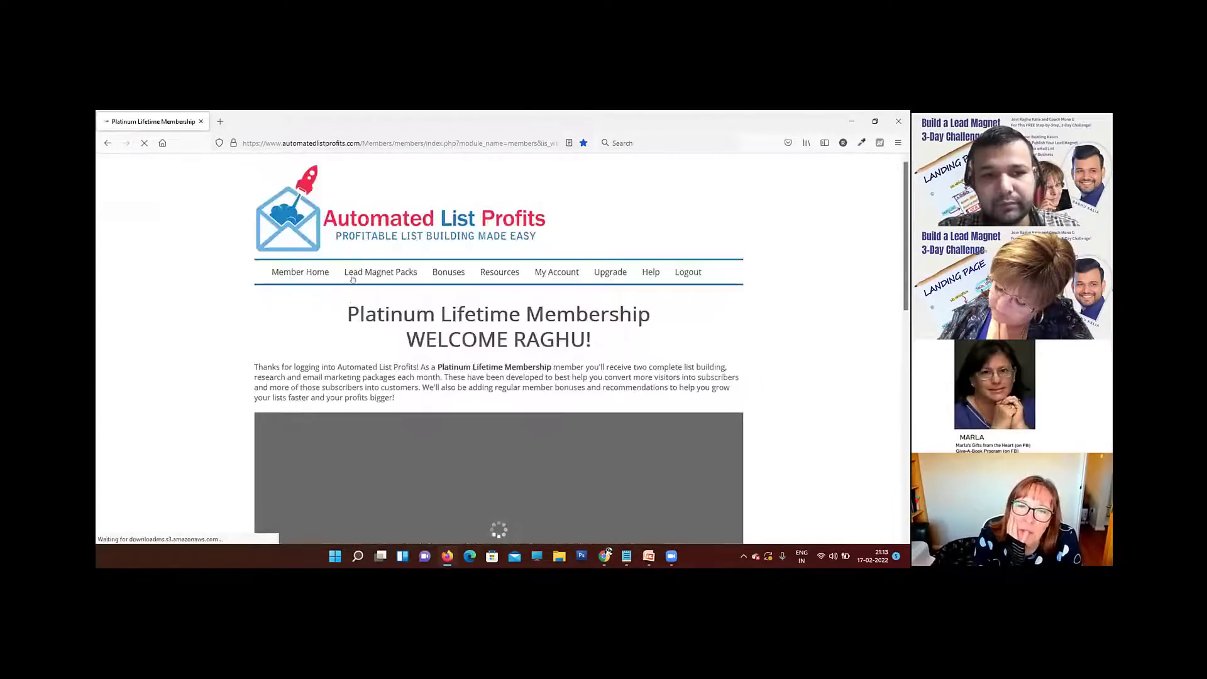
left_click(390, 275)
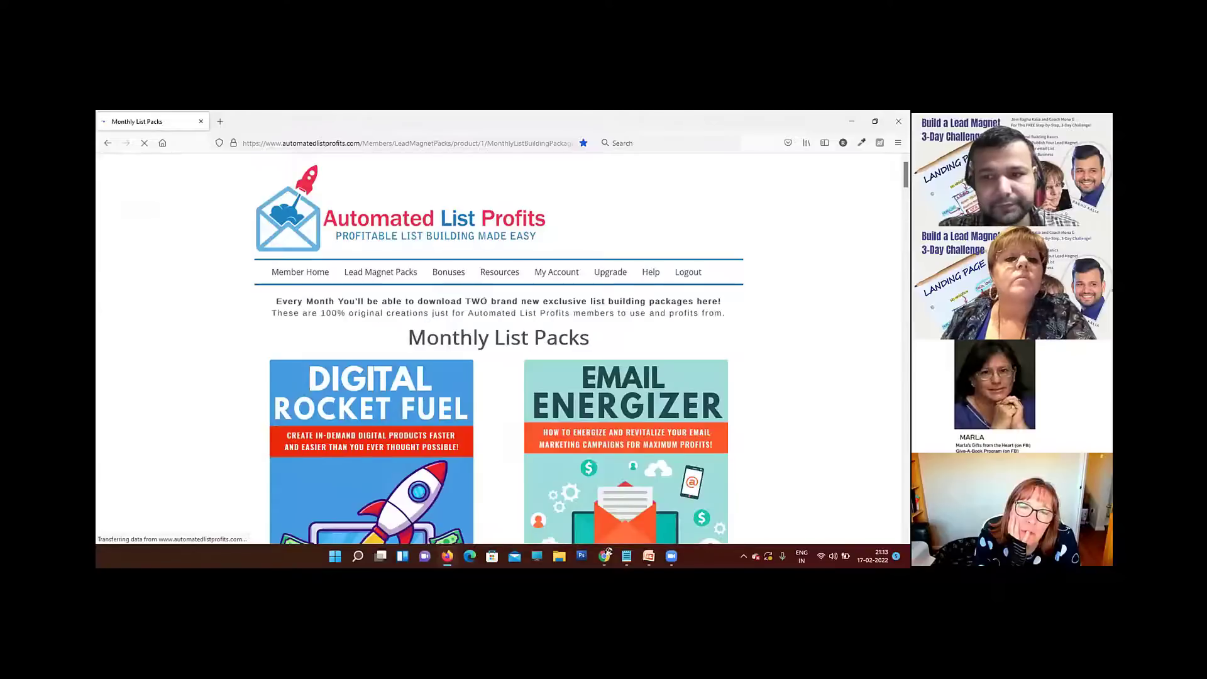
scroll(483, 326, "down", 5)
scroll(483, 326, "down", 5)
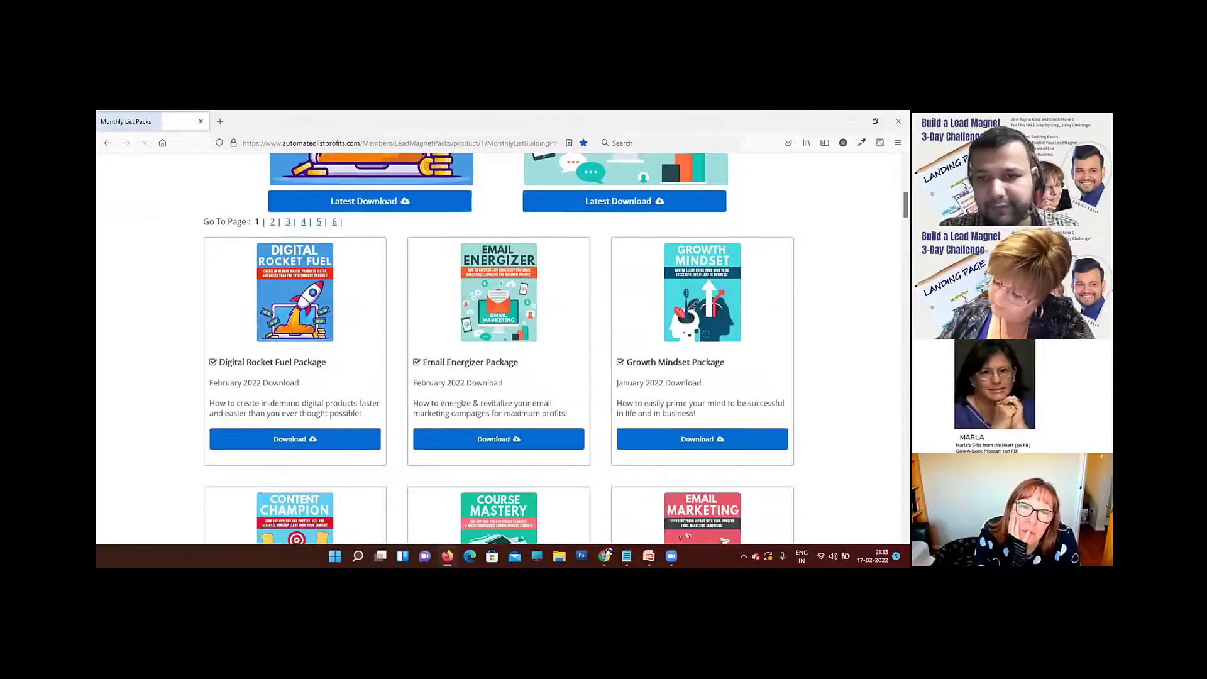
scroll(483, 325, "down", 5)
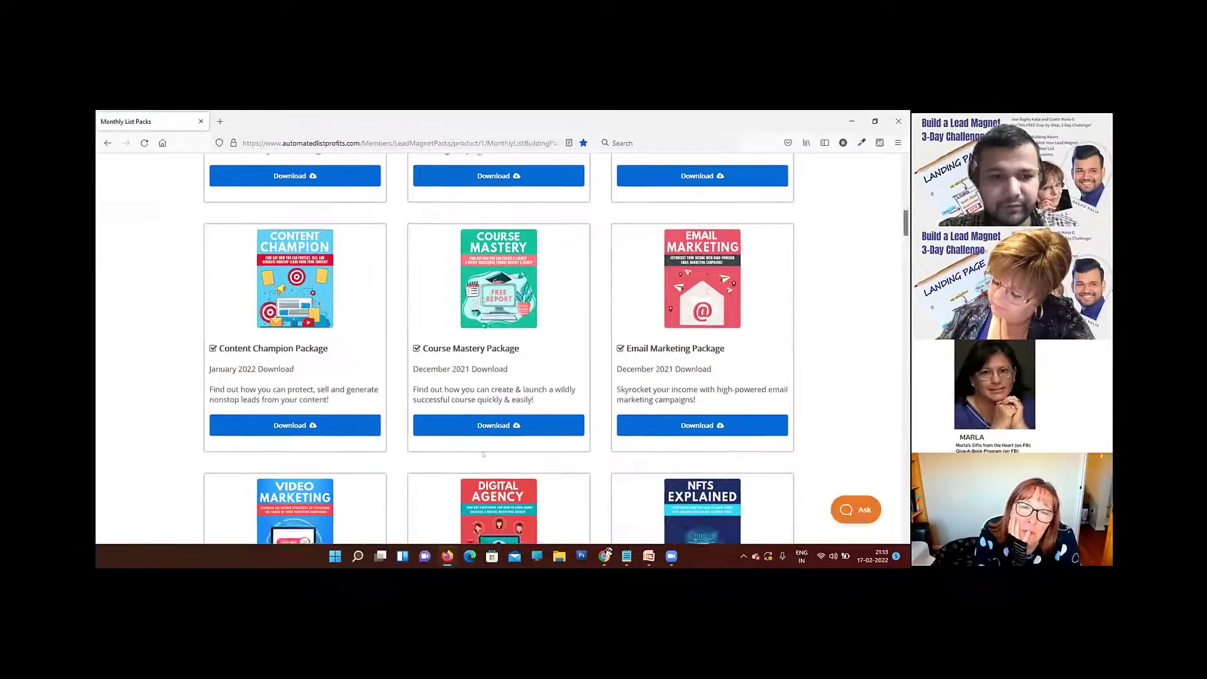
scroll(483, 325, "down", 6)
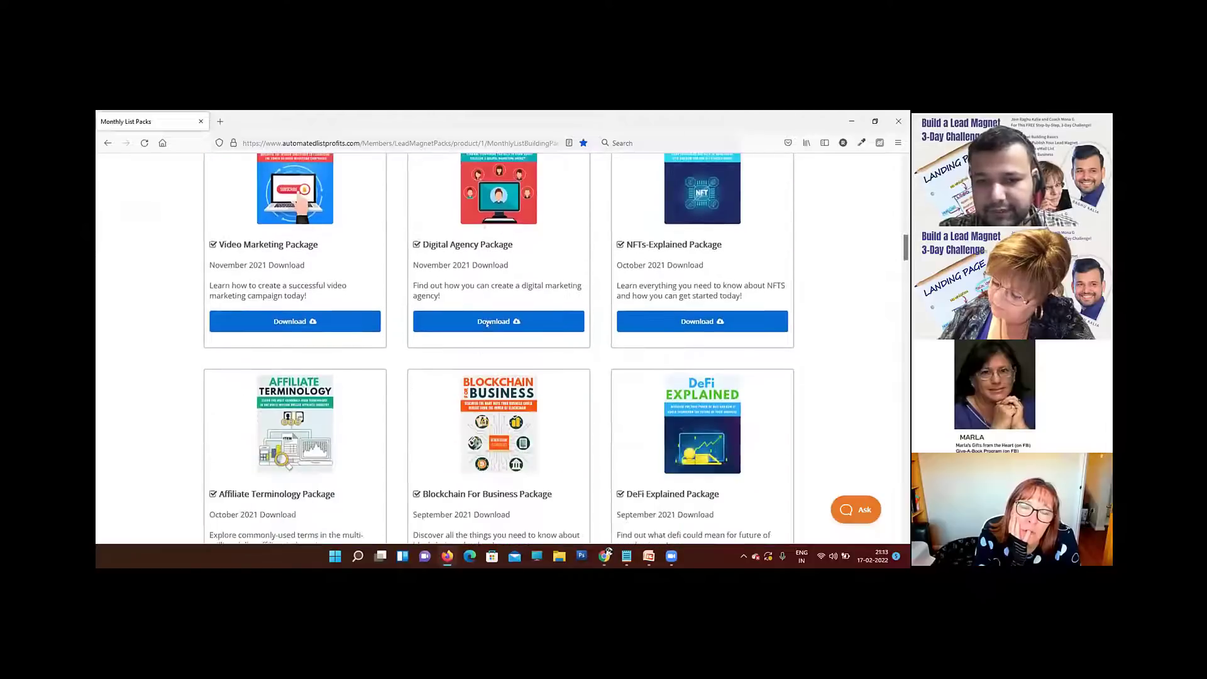
scroll(554, 320, "down", 5)
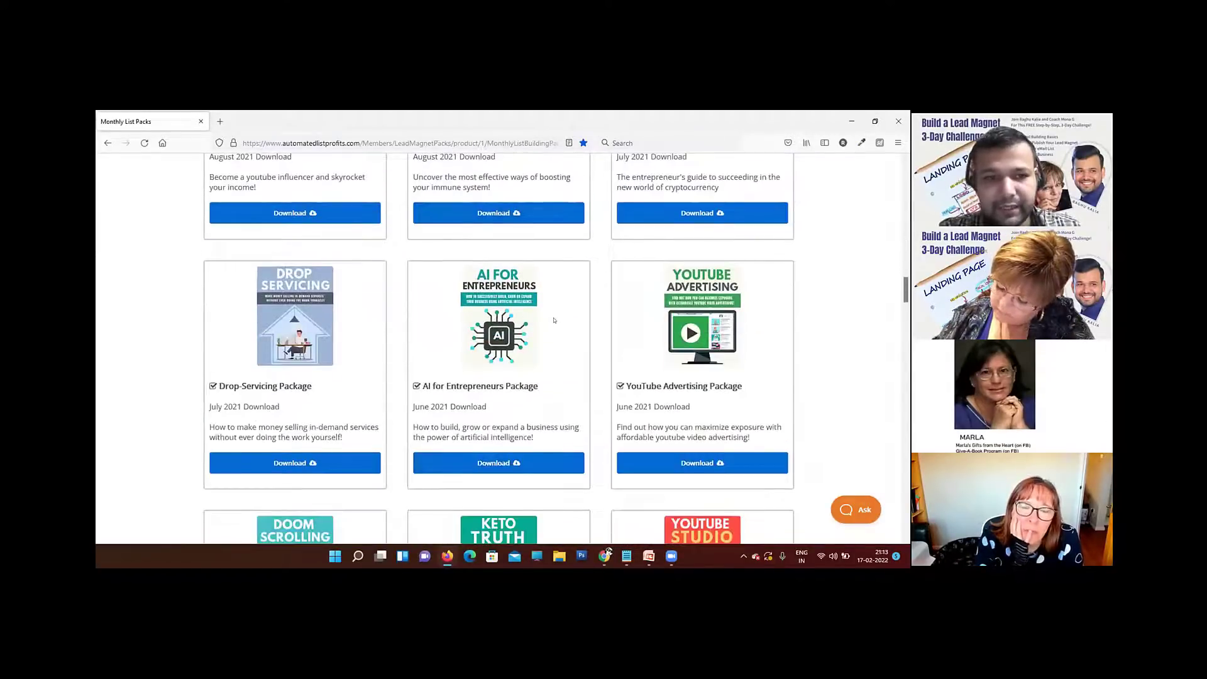
scroll(554, 320, "down", 3)
scroll(554, 320, "down", 3)
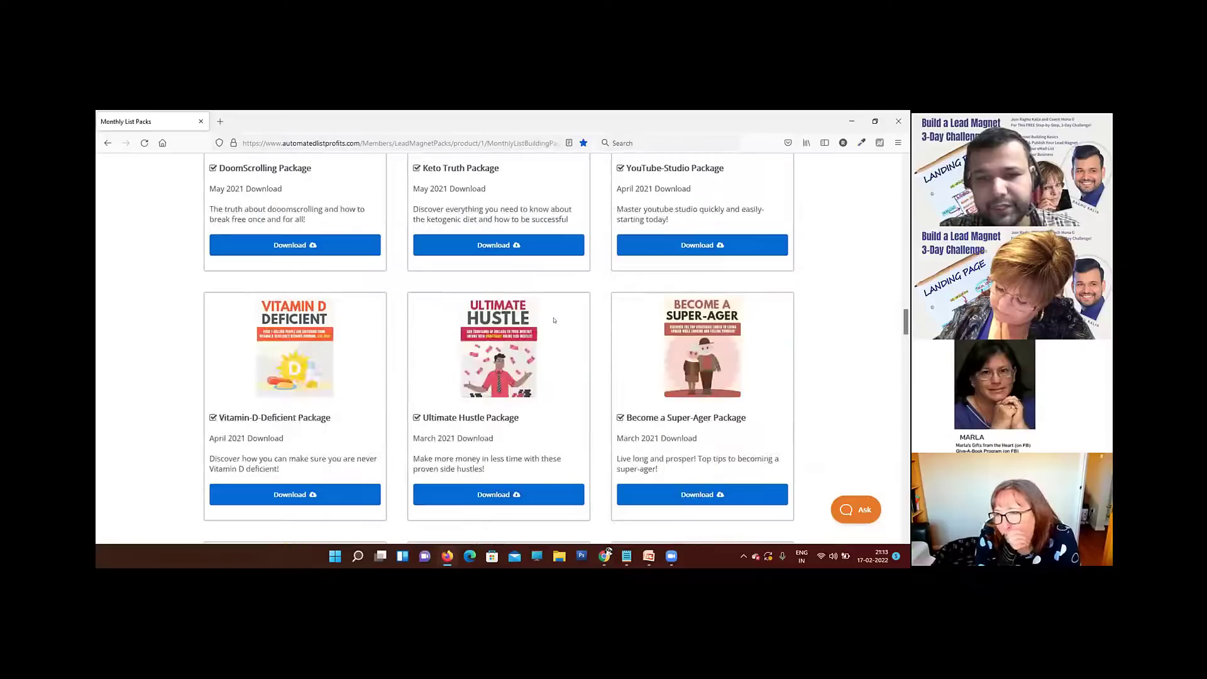
scroll(554, 320, "down", 4)
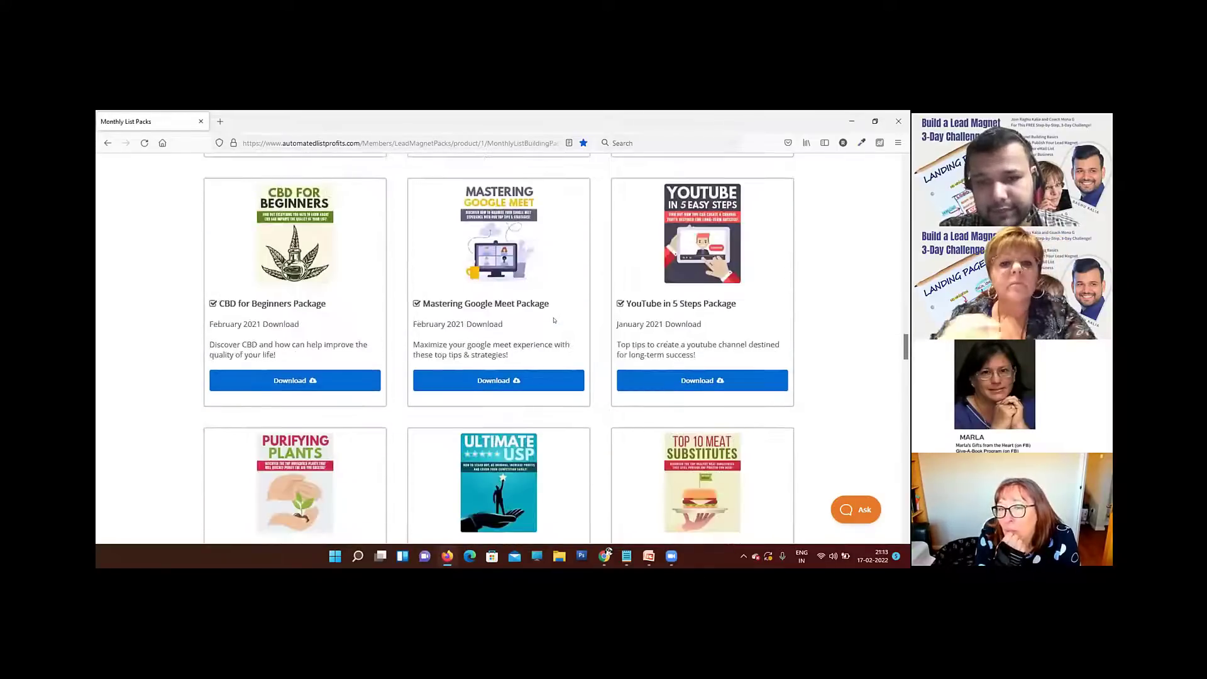
Step: Look through the older monthly list packs back to the April 2020 packages, and return to the newest ones to compare topics
scroll(554, 320, "down", 5)
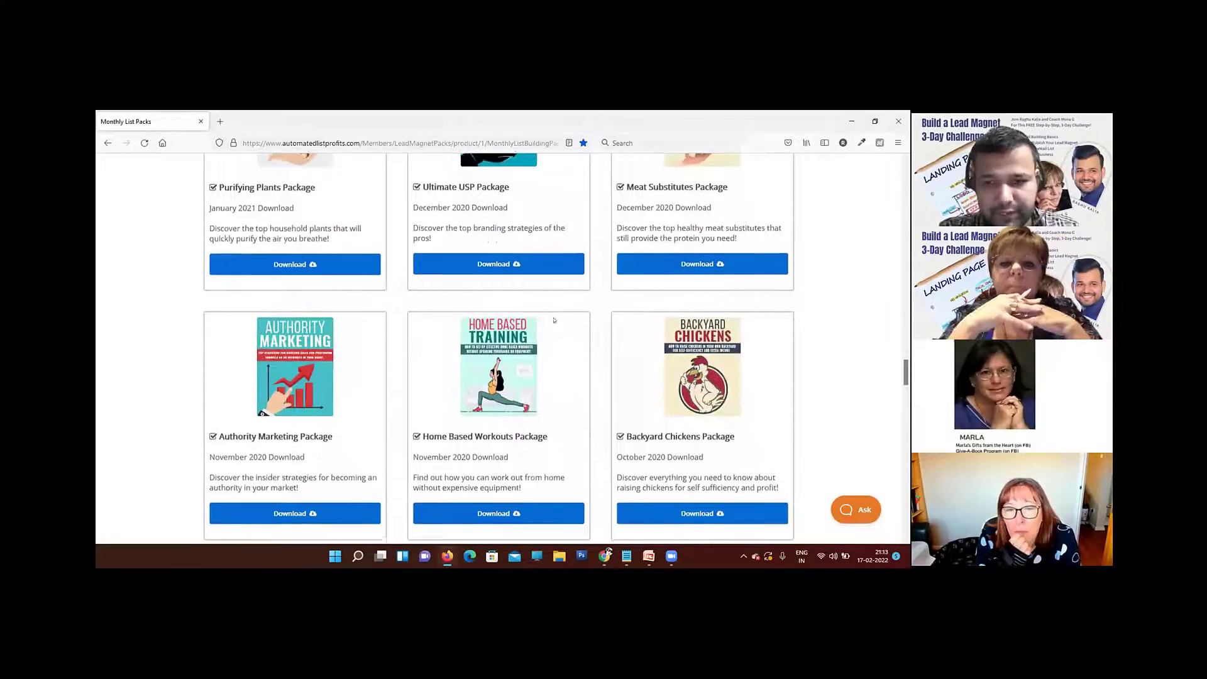
scroll(554, 320, "down", 5)
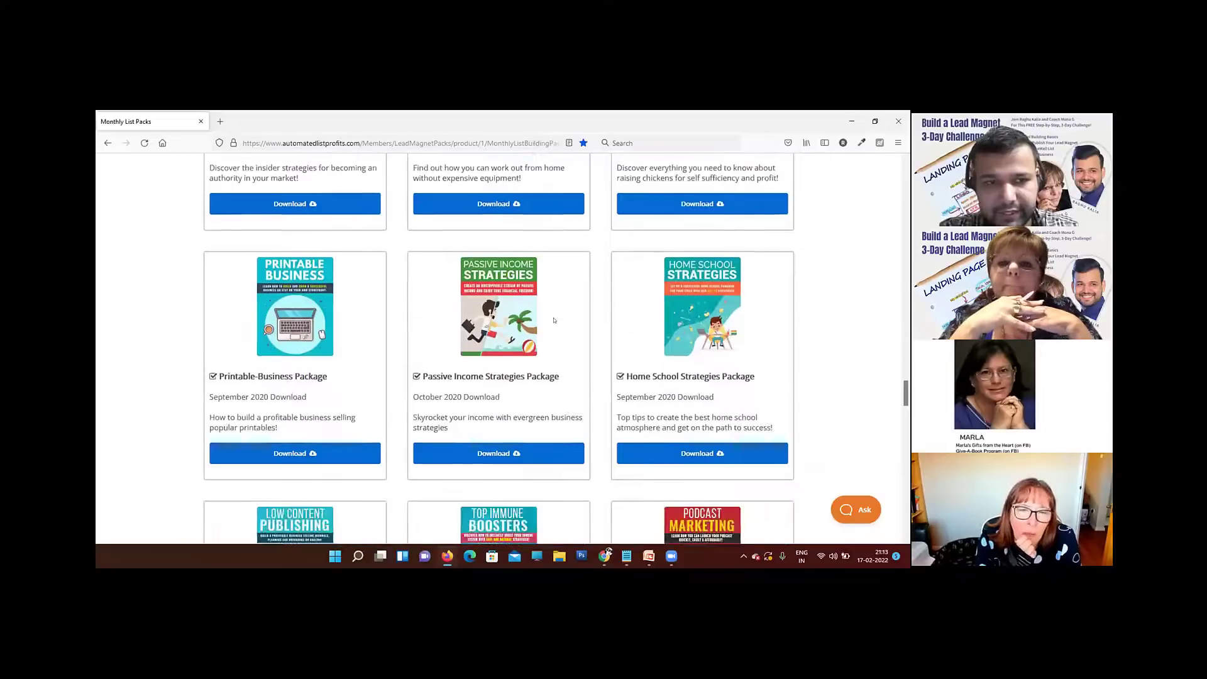
scroll(554, 320, "down", 5)
scroll(554, 320, "down", 3)
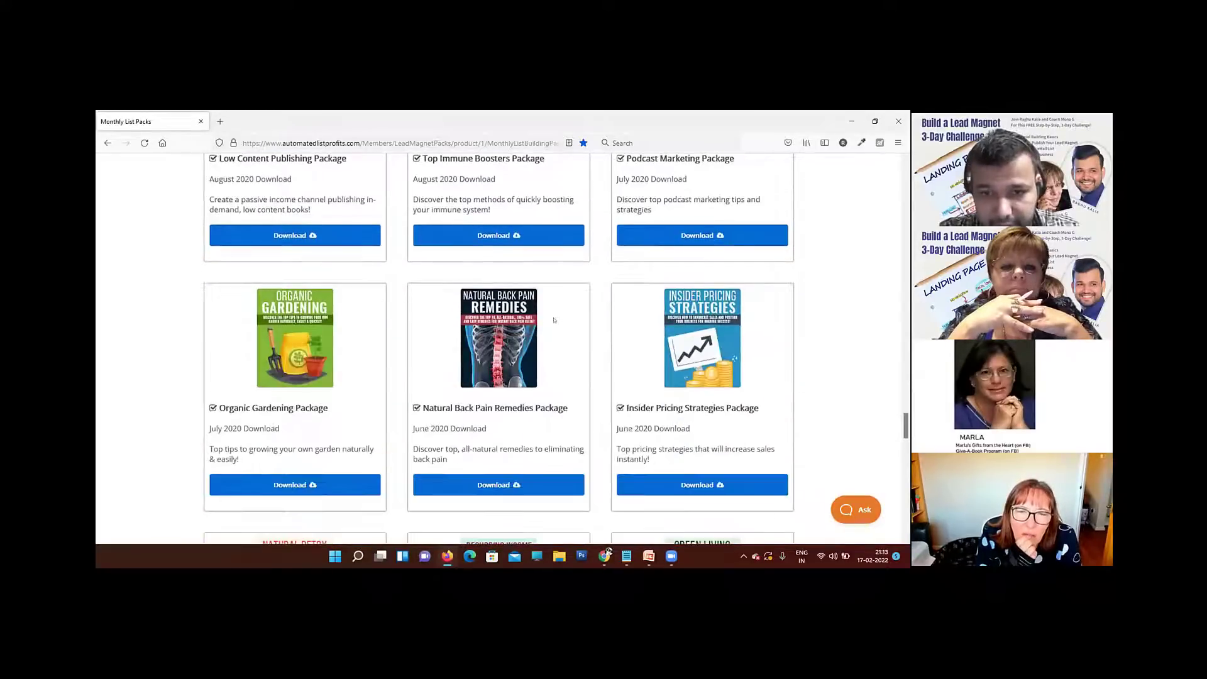
scroll(554, 320, "down", 2)
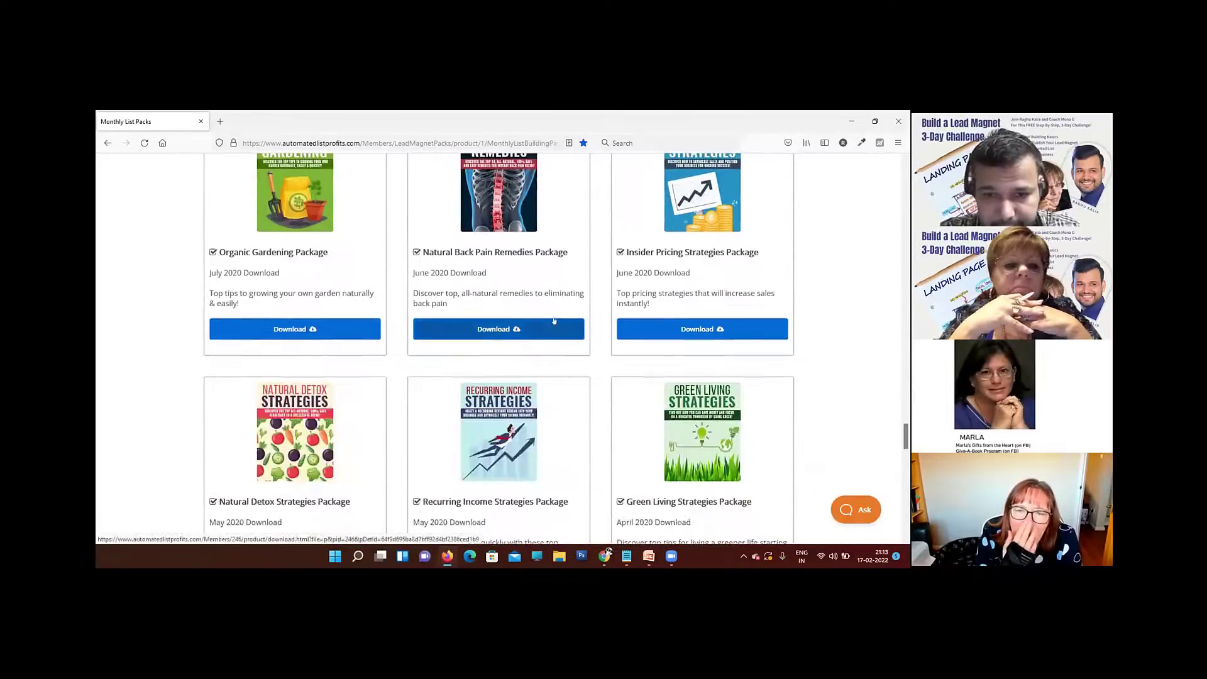
scroll(554, 321, "down", 3)
scroll(554, 321, "up", 4)
scroll(554, 321, "down", 3)
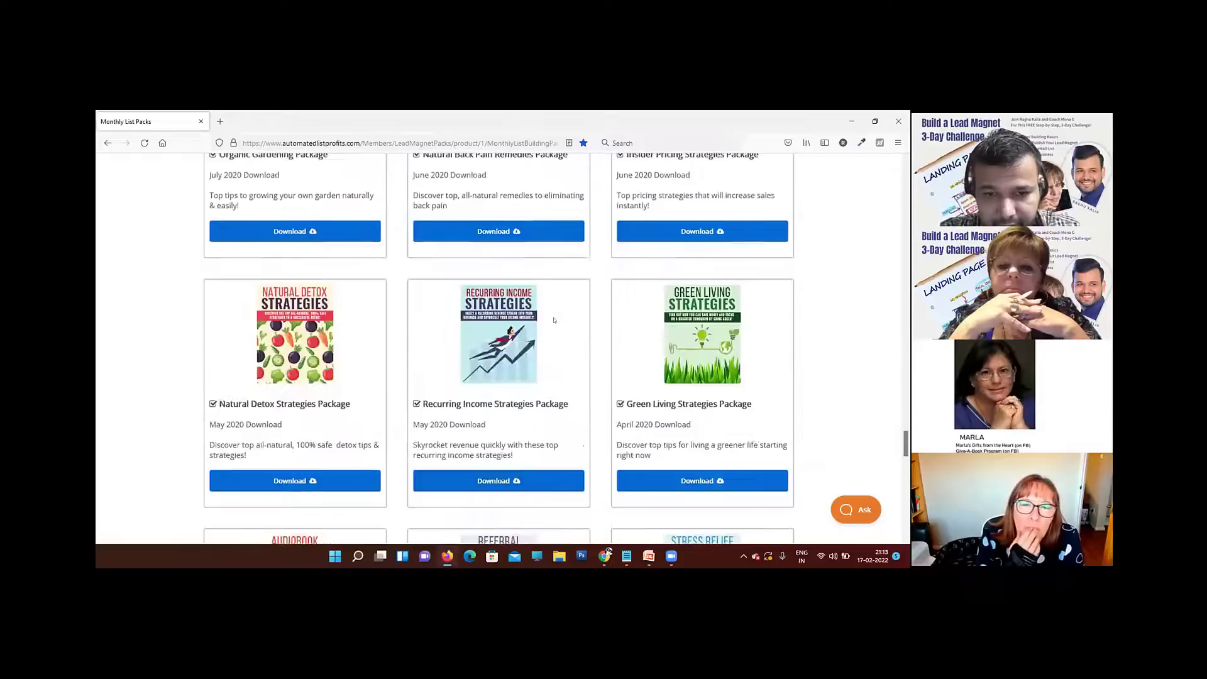
scroll(554, 320, "down", 4)
scroll(554, 320, "up", 8)
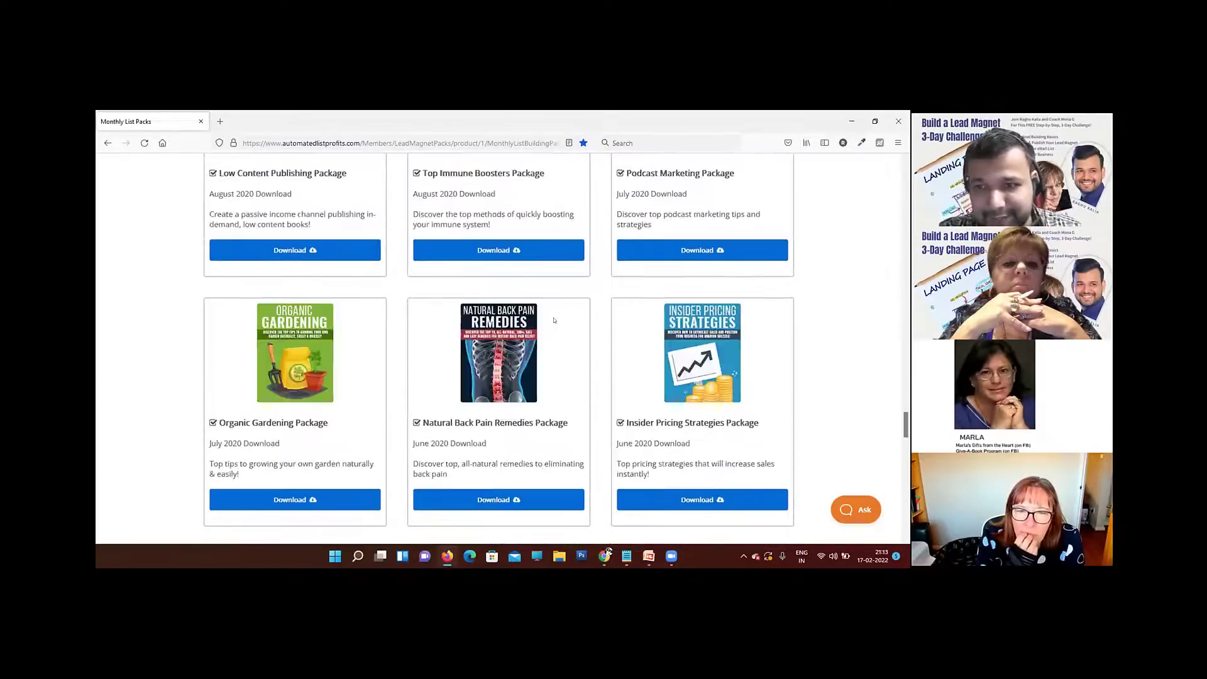
scroll(554, 320, "up", 15)
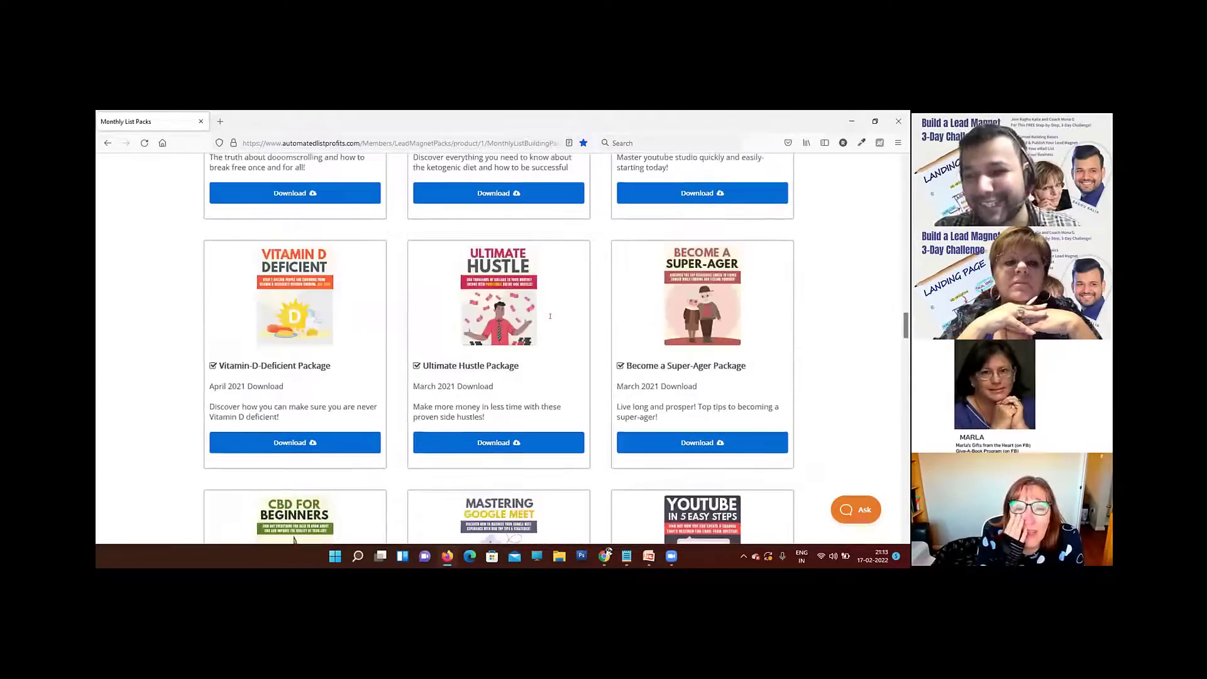
scroll(550, 316, "up", 10)
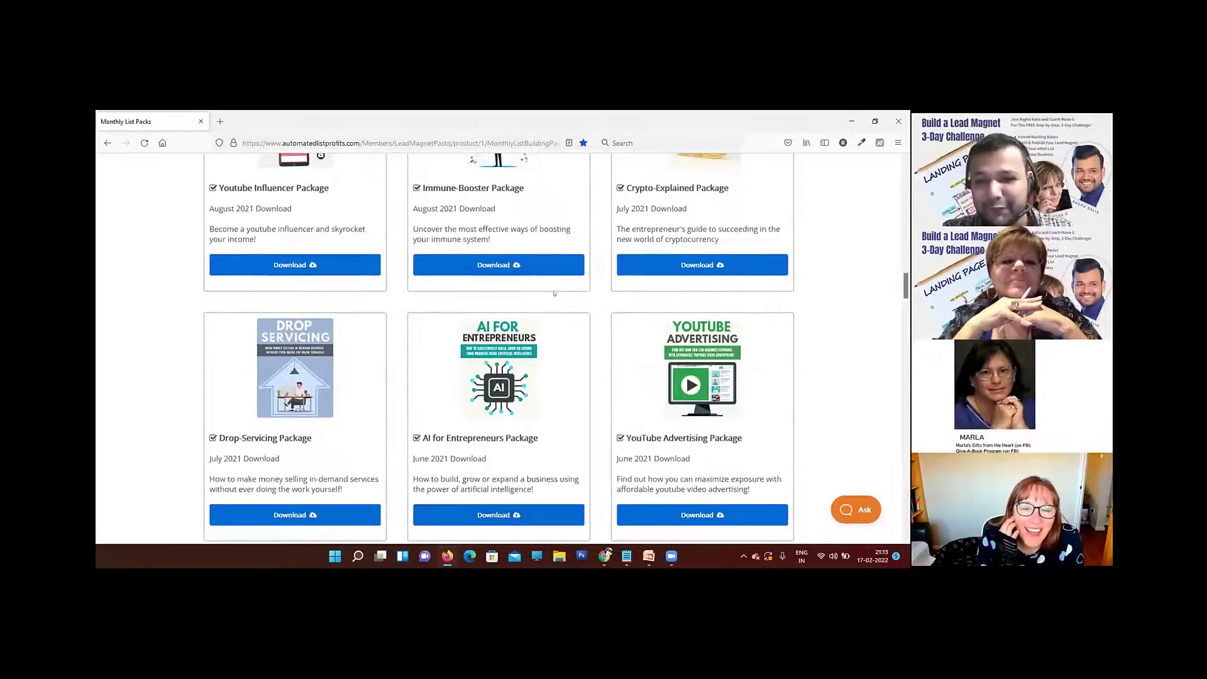
scroll(554, 293, "up", 8)
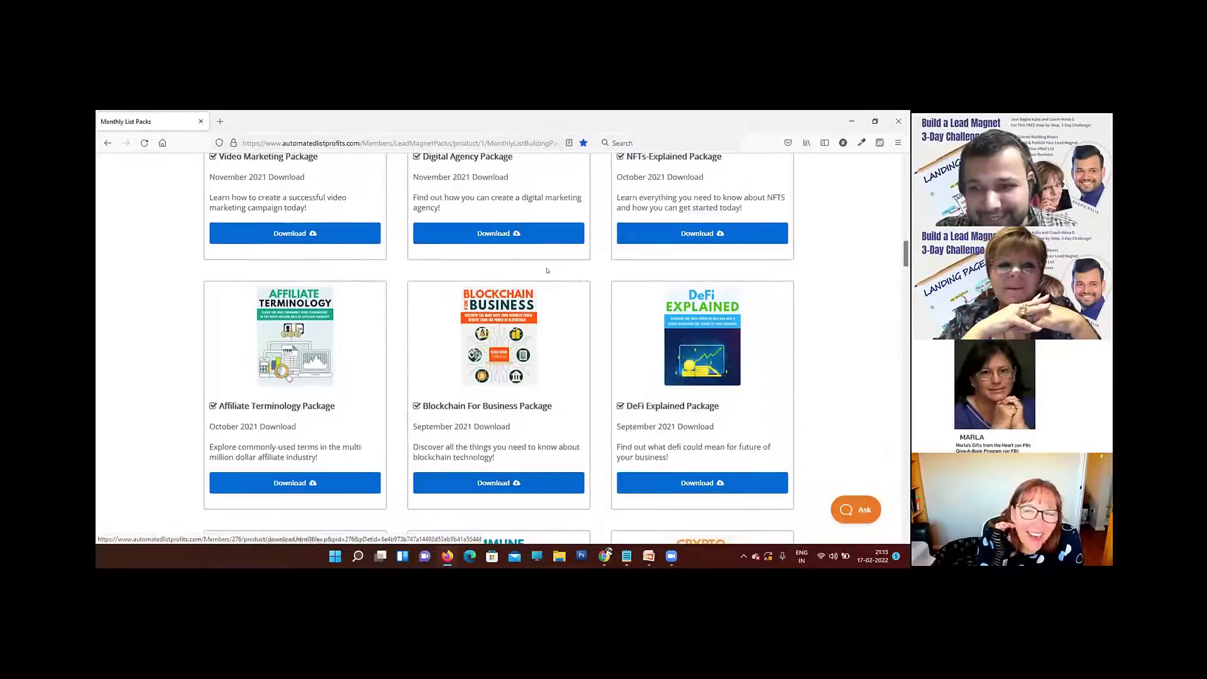
scroll(550, 268, "up", 8)
scroll(569, 263, "down", 1)
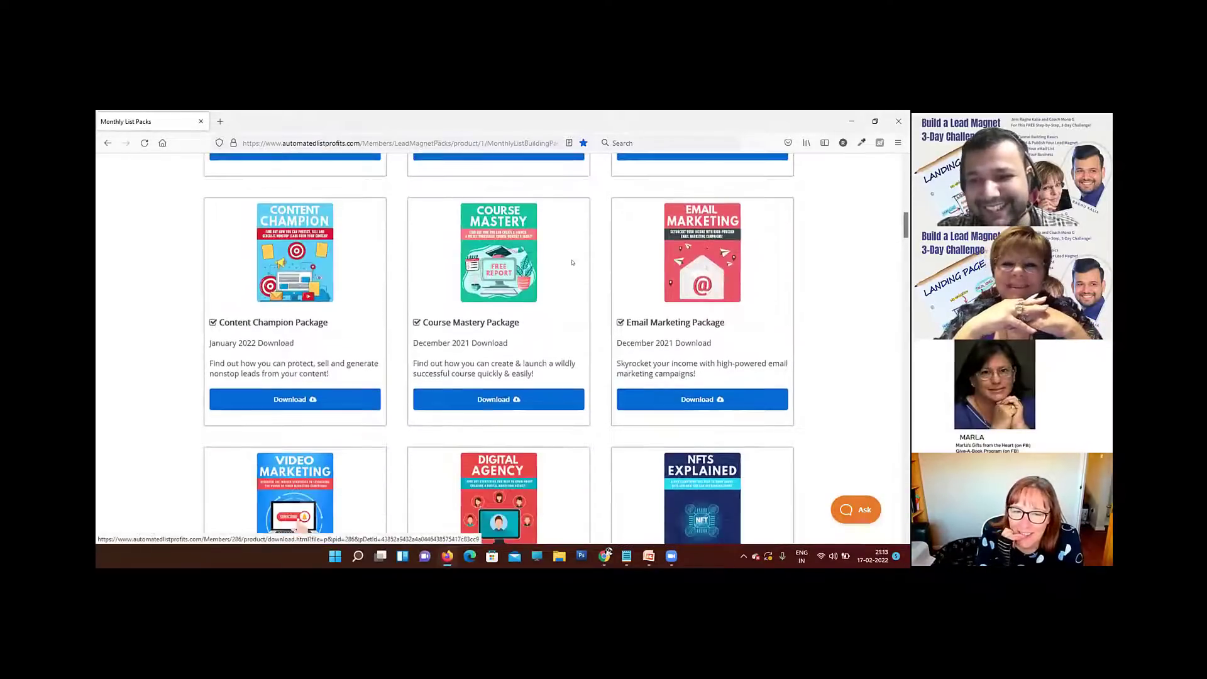
scroll(654, 310, "down", 1)
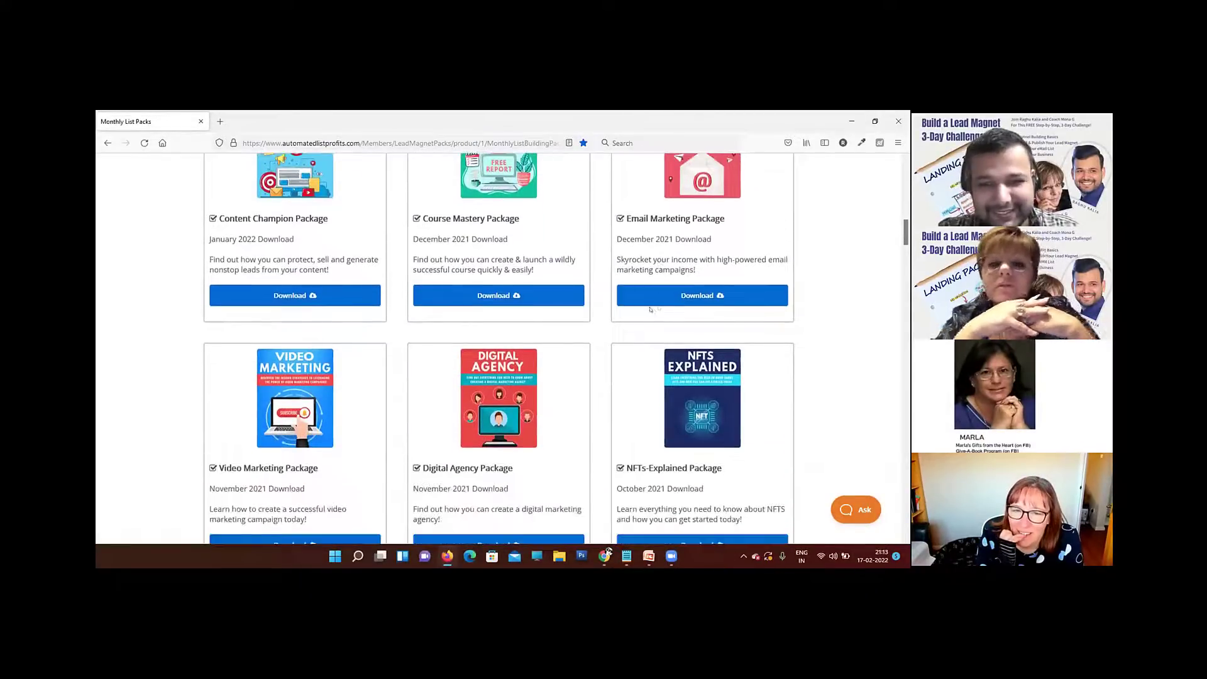
scroll(664, 302, "down", 1)
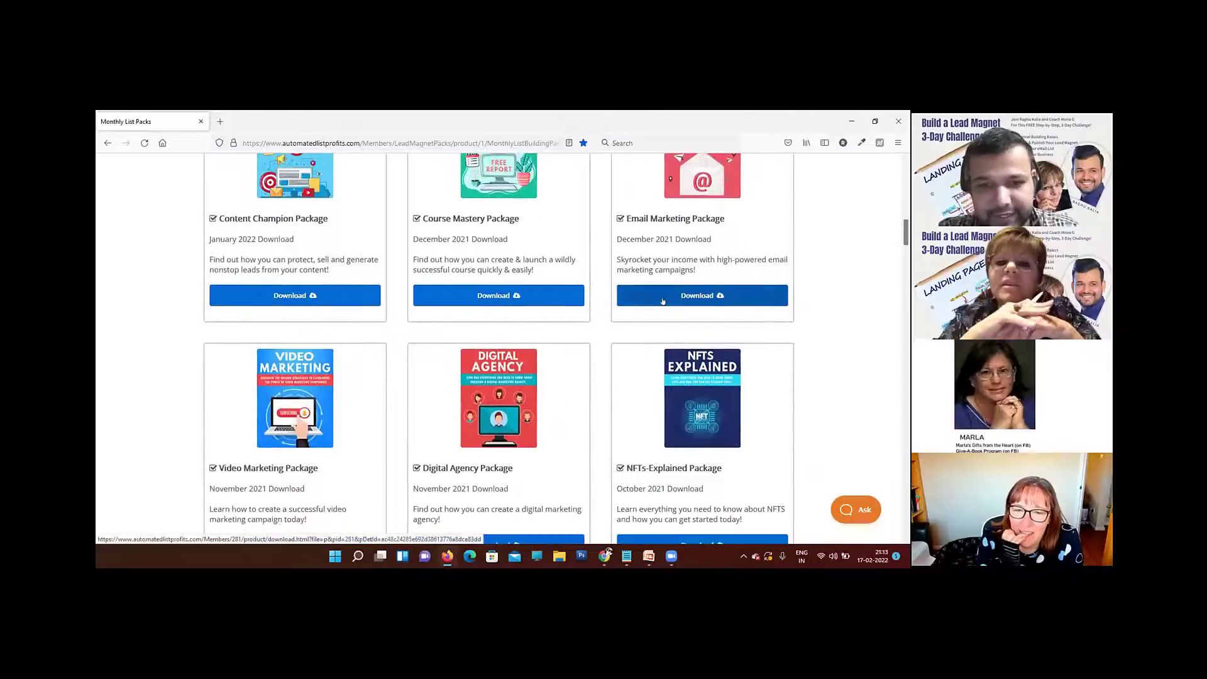
Step: Download the January 2022 Growth Mindset Package and save its zip file
scroll(663, 302, "up", 6)
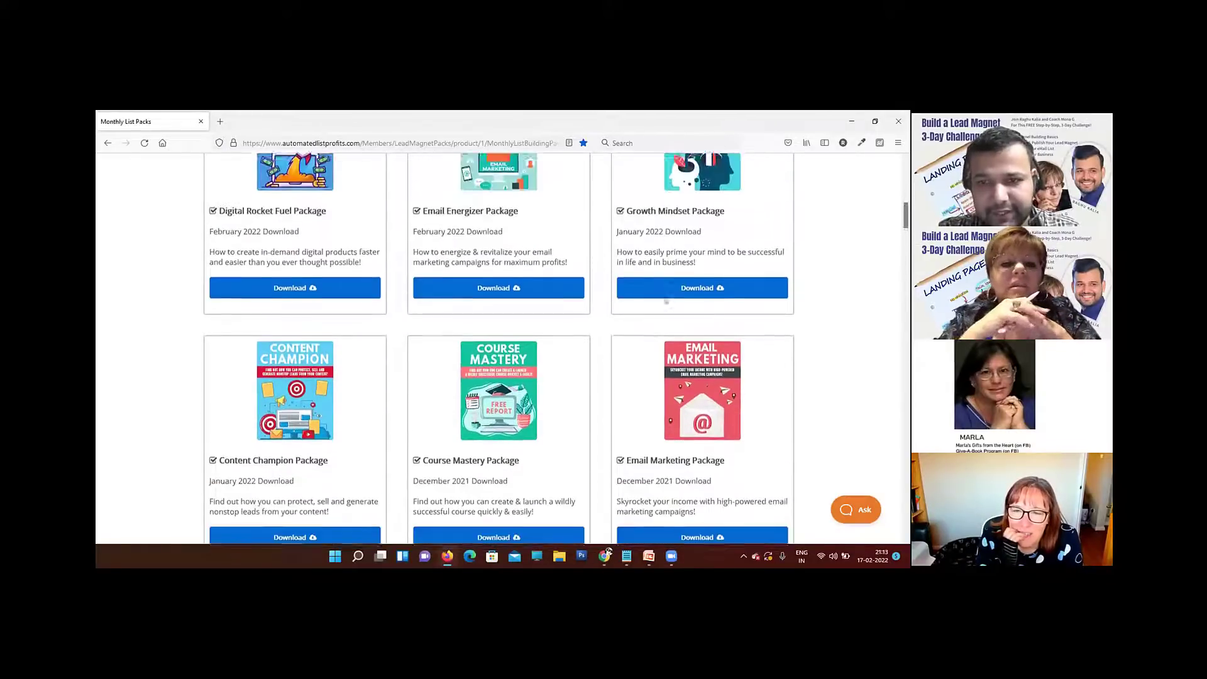
scroll(715, 259, "up", 1)
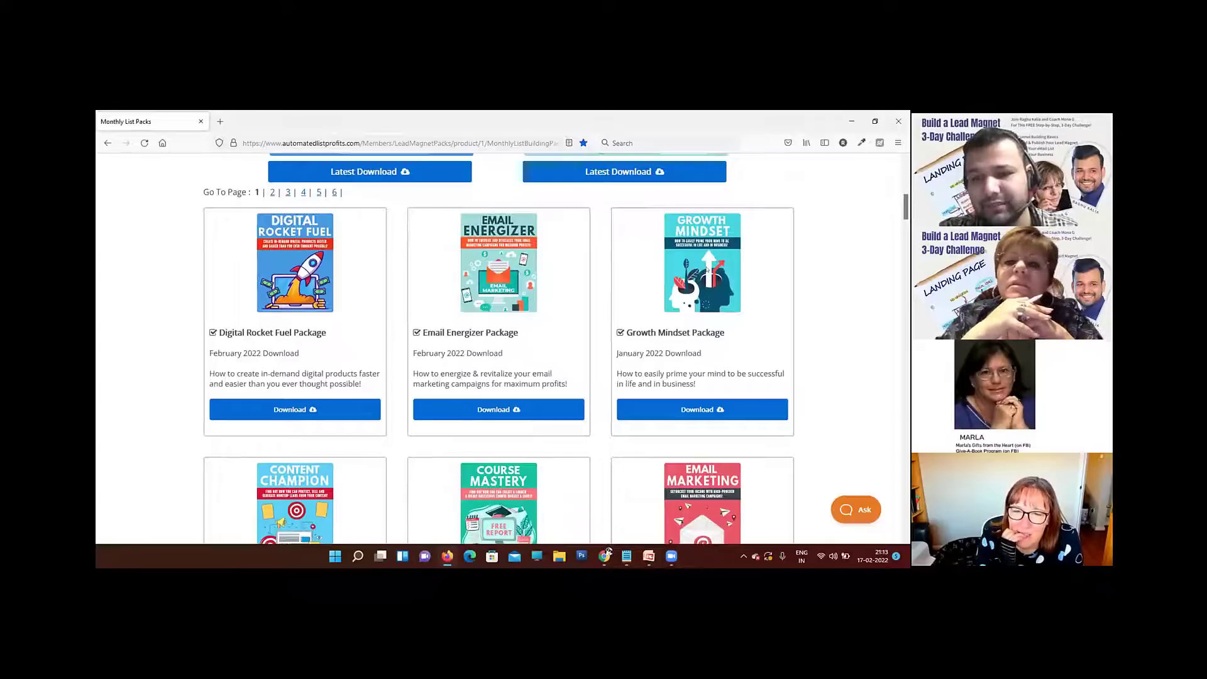
scroll(709, 246, "up", 2)
scroll(709, 247, "down", 2)
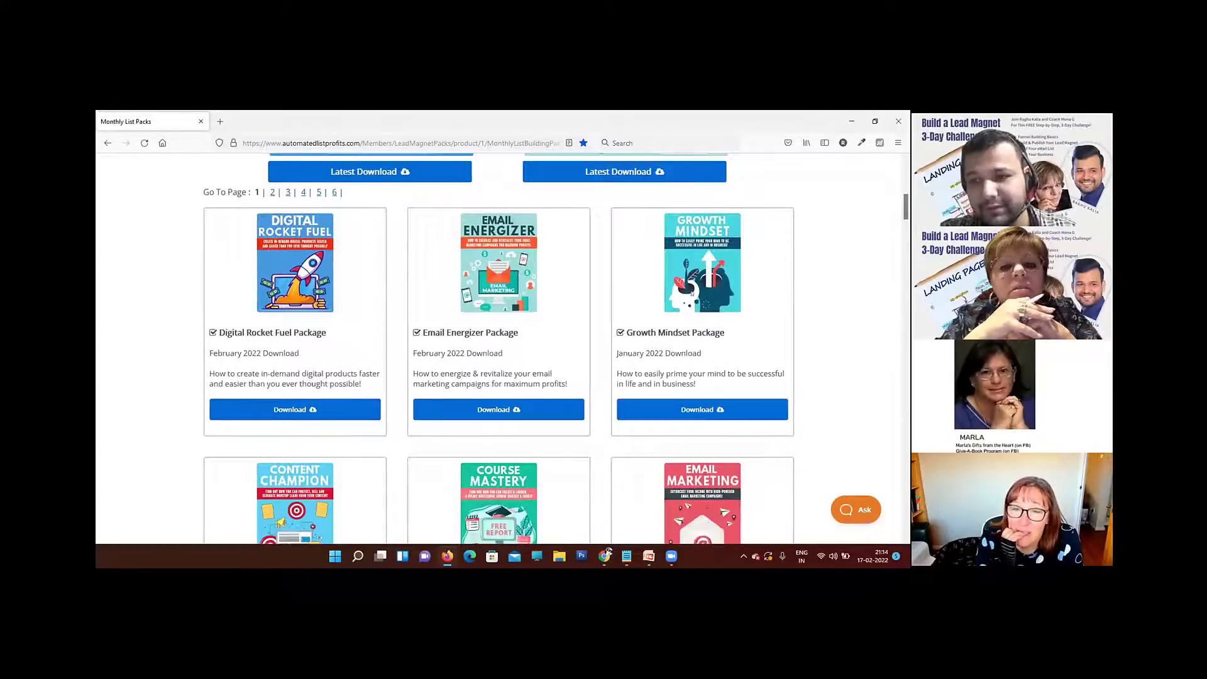
left_click(679, 410)
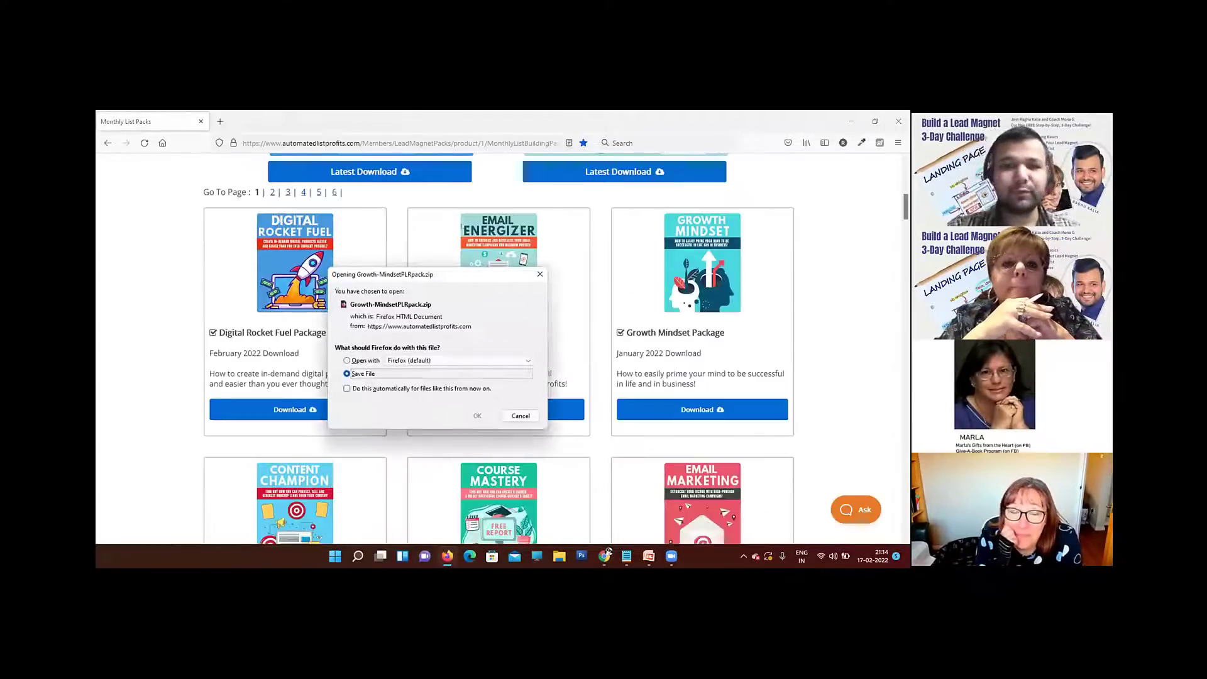
left_click(478, 416)
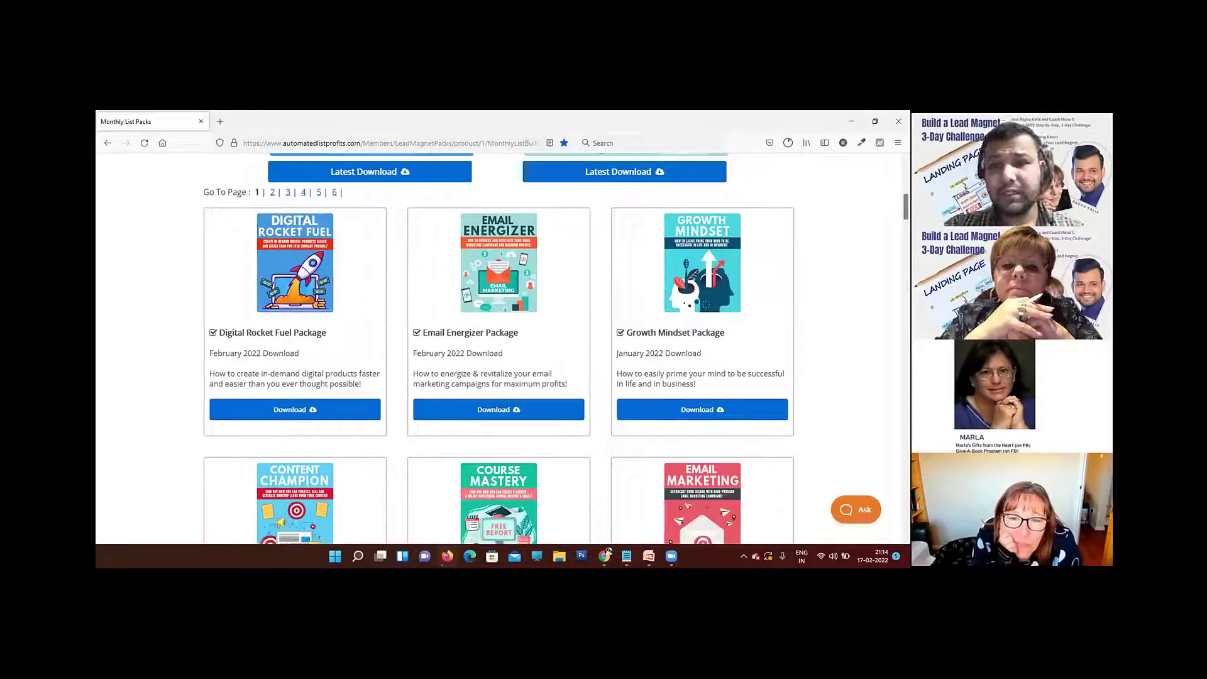
Step: Show the downloaded Growth-MindsetPLRpack(1).zip in its folder and extract all of its contents
left_click(788, 143)
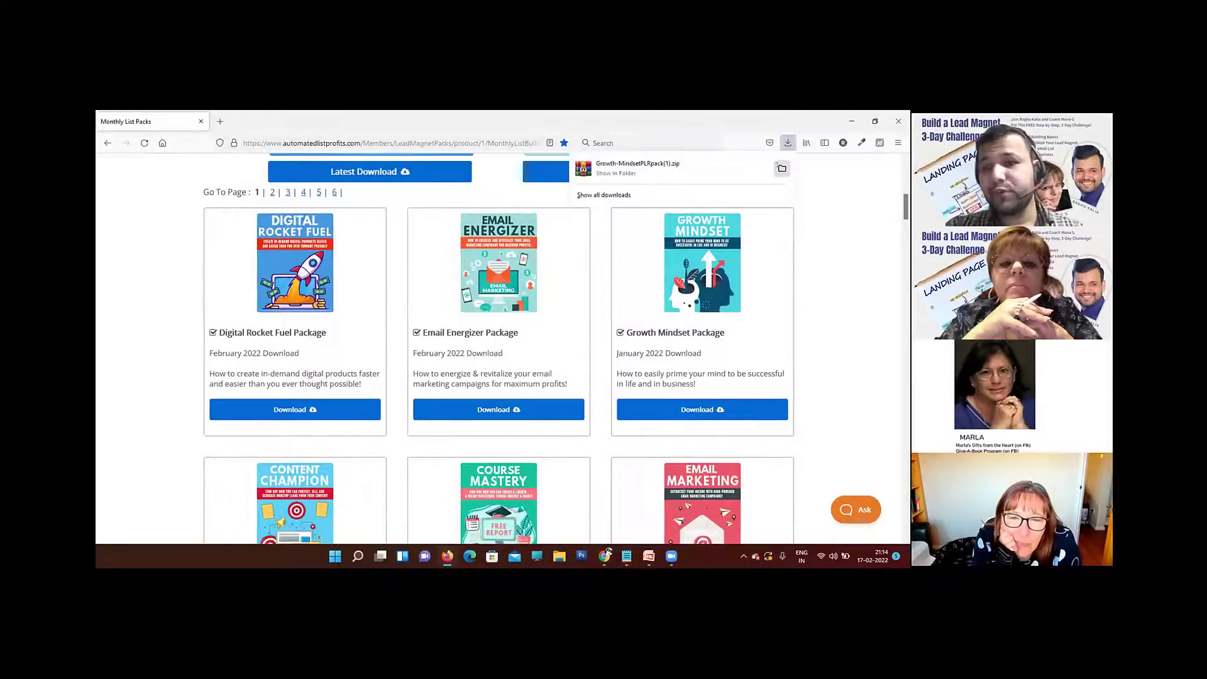
left_click(778, 165)
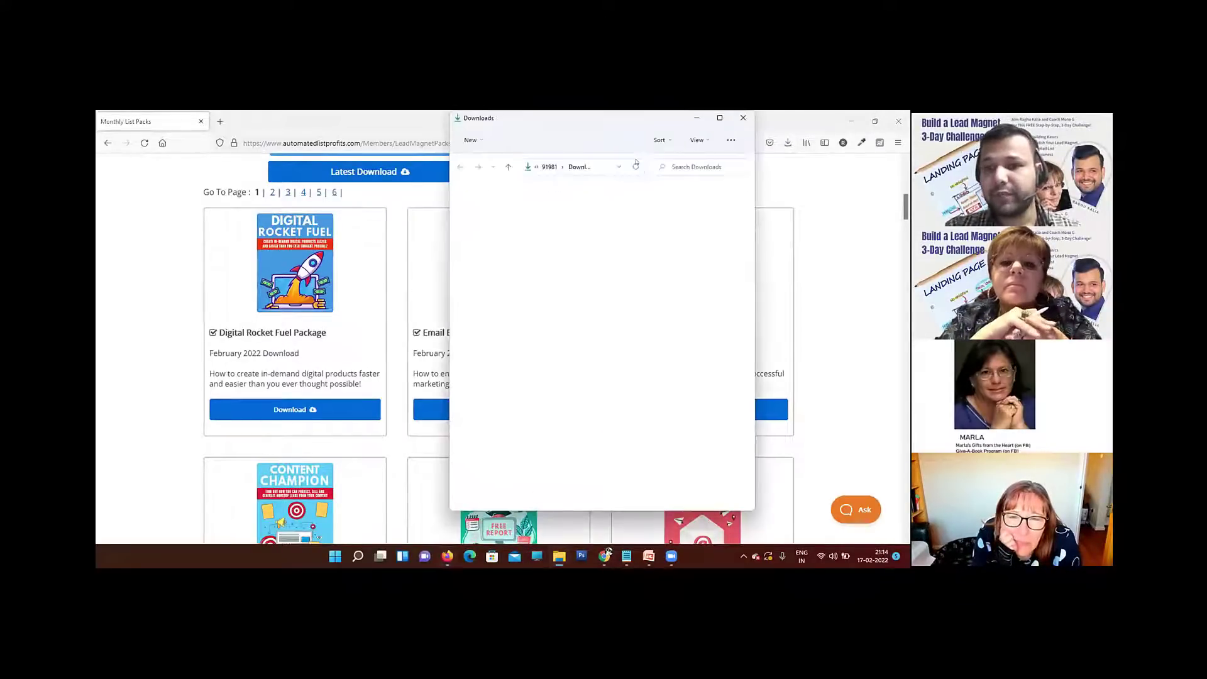
right_click(236, 212)
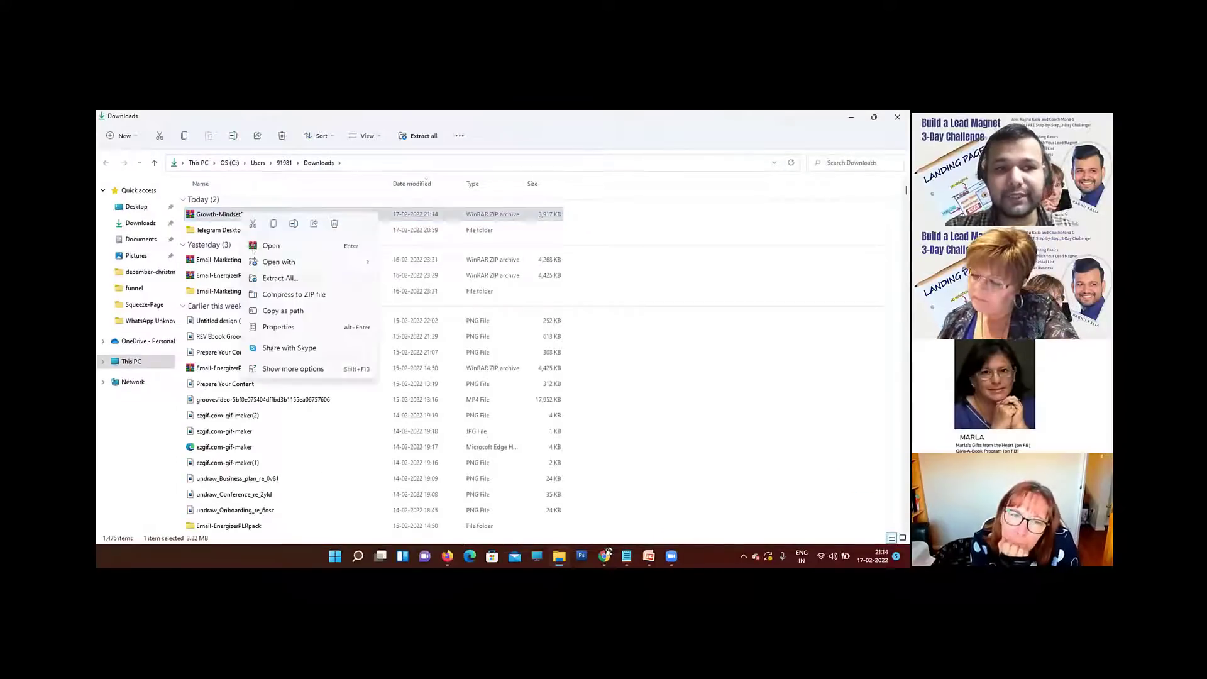
left_click(268, 275)
left_click(594, 430)
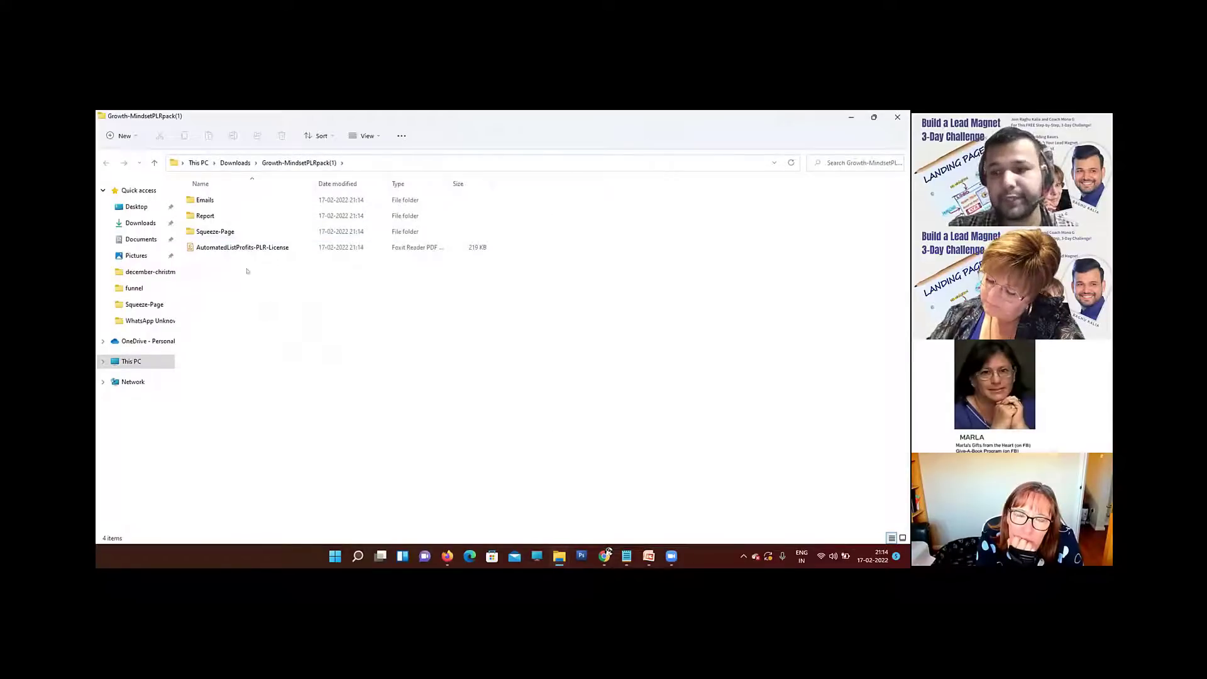
Step: Check the email text files in the extracted pack's Emails folder, and open its Report folder
double_click(208, 201)
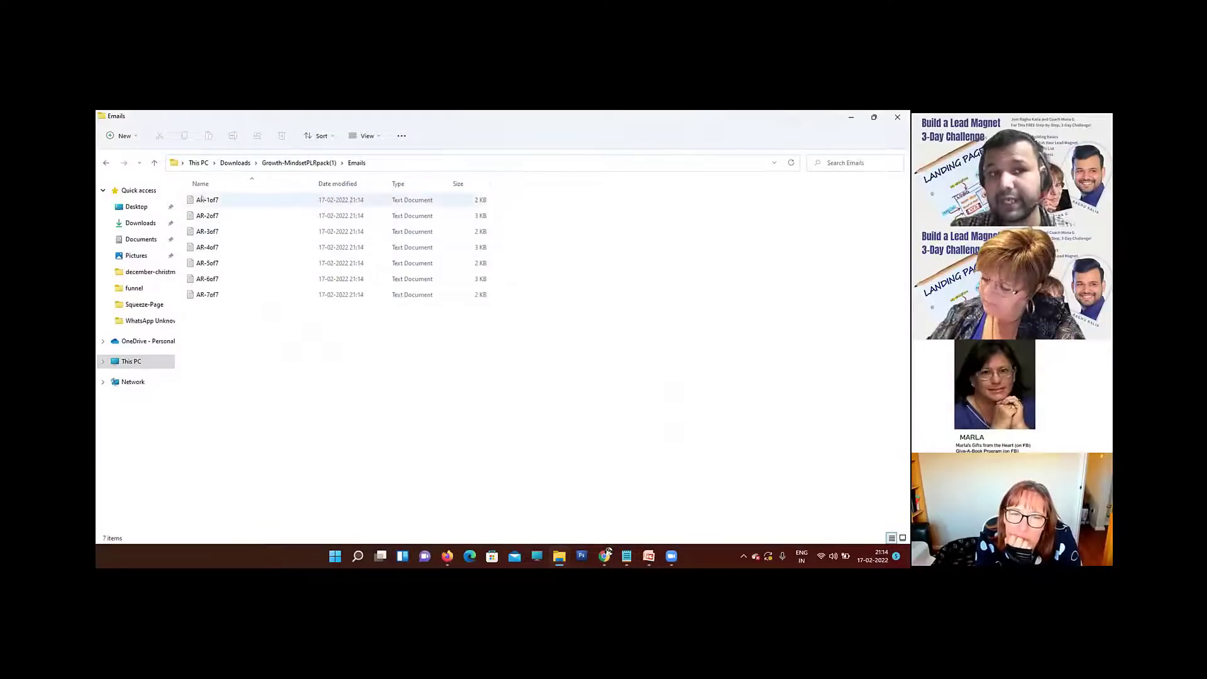
key("alt+Left")
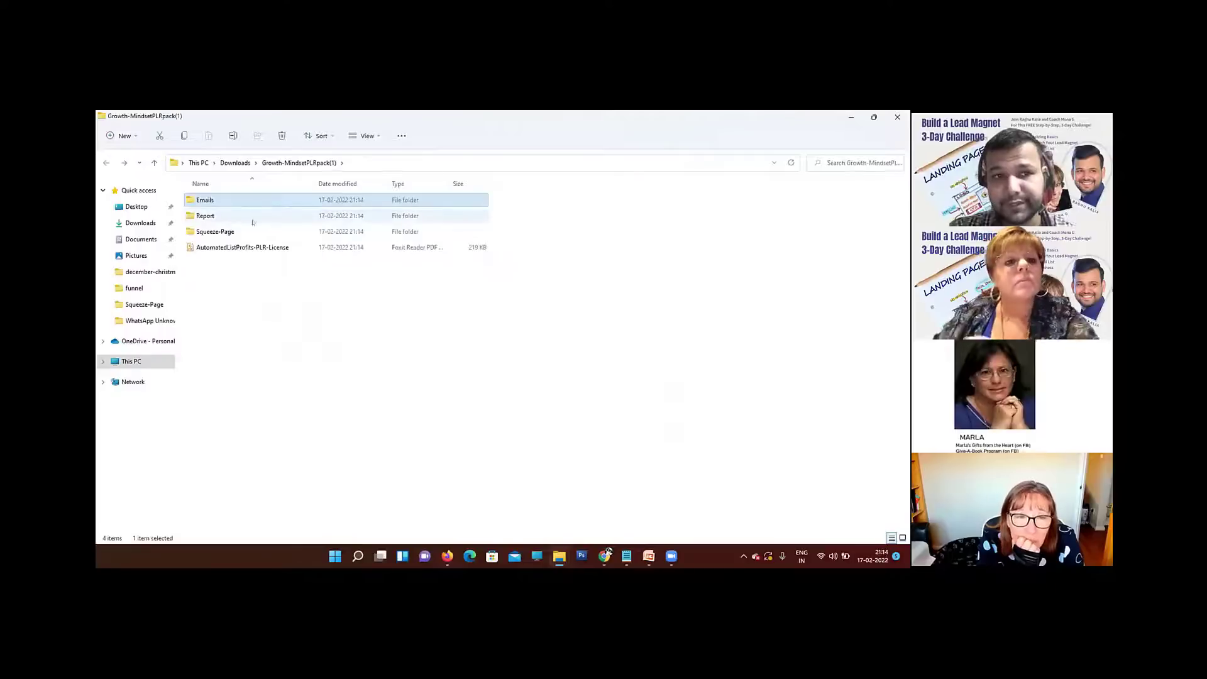
double_click(204, 216)
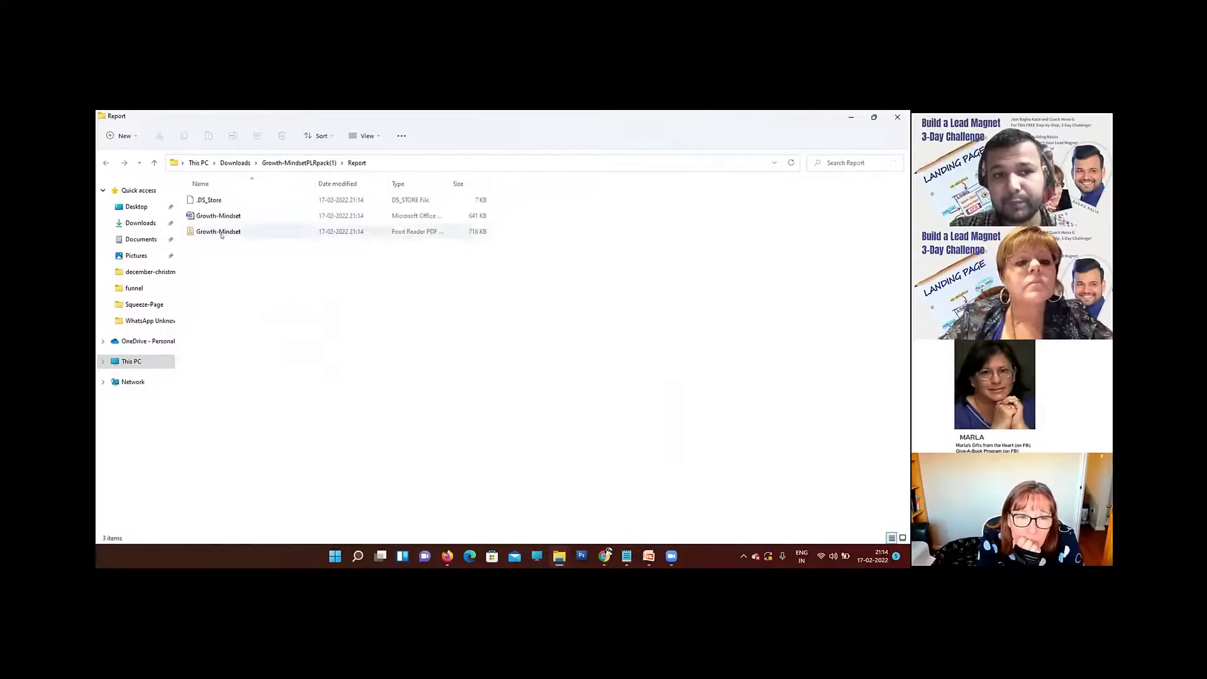
Step: Open the Growth-Mindset PDF report, look through it up to the Identify Your Limiting Beliefs chapter, and close it
double_click(222, 233)
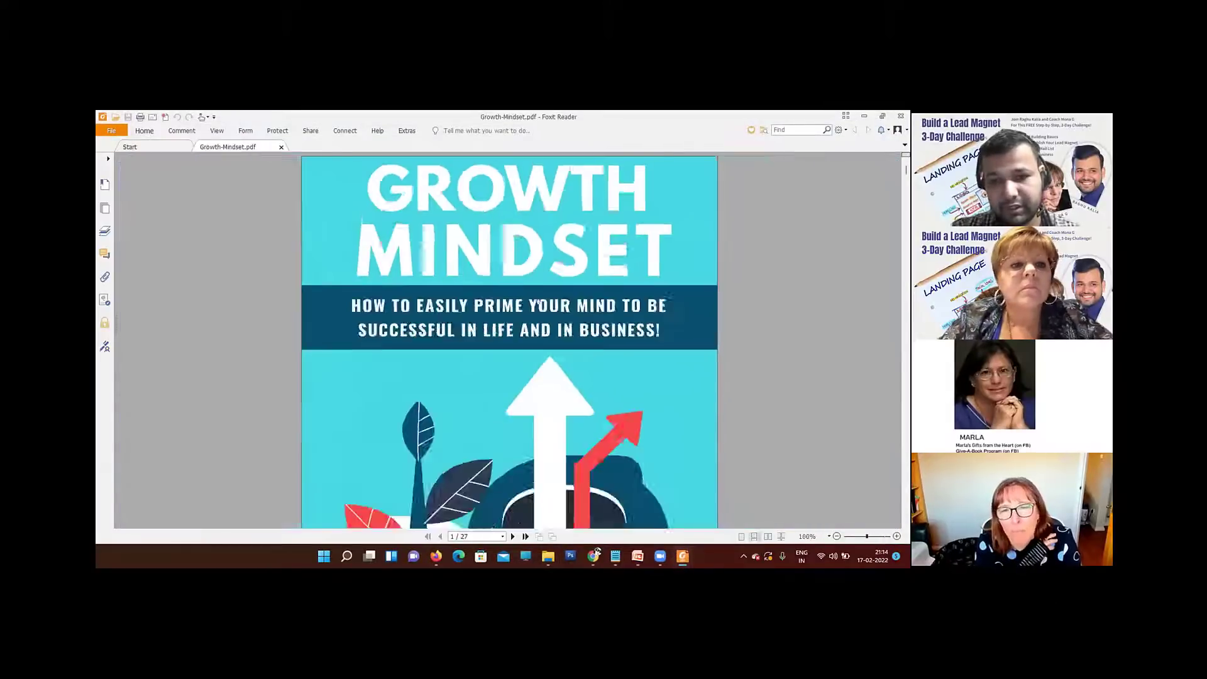
scroll(538, 301, "up", 1, "ctrl")
scroll(538, 301, "down", 10)
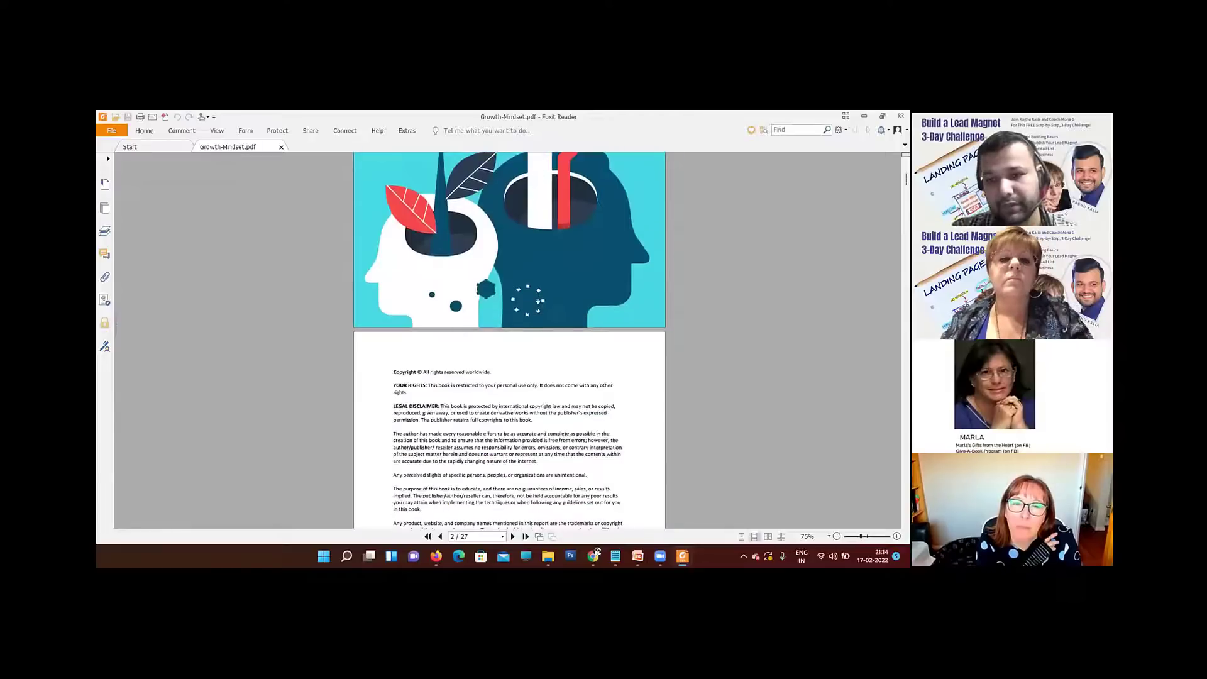
scroll(538, 300, "down", 20)
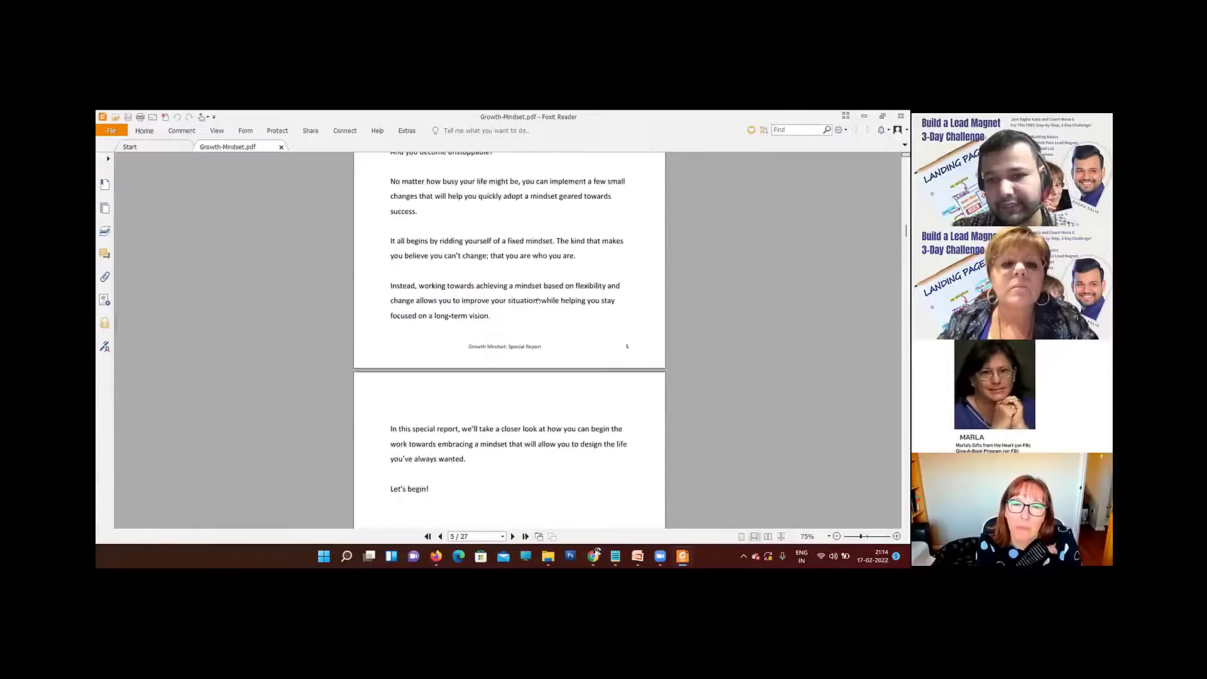
scroll(538, 302, "down", 12)
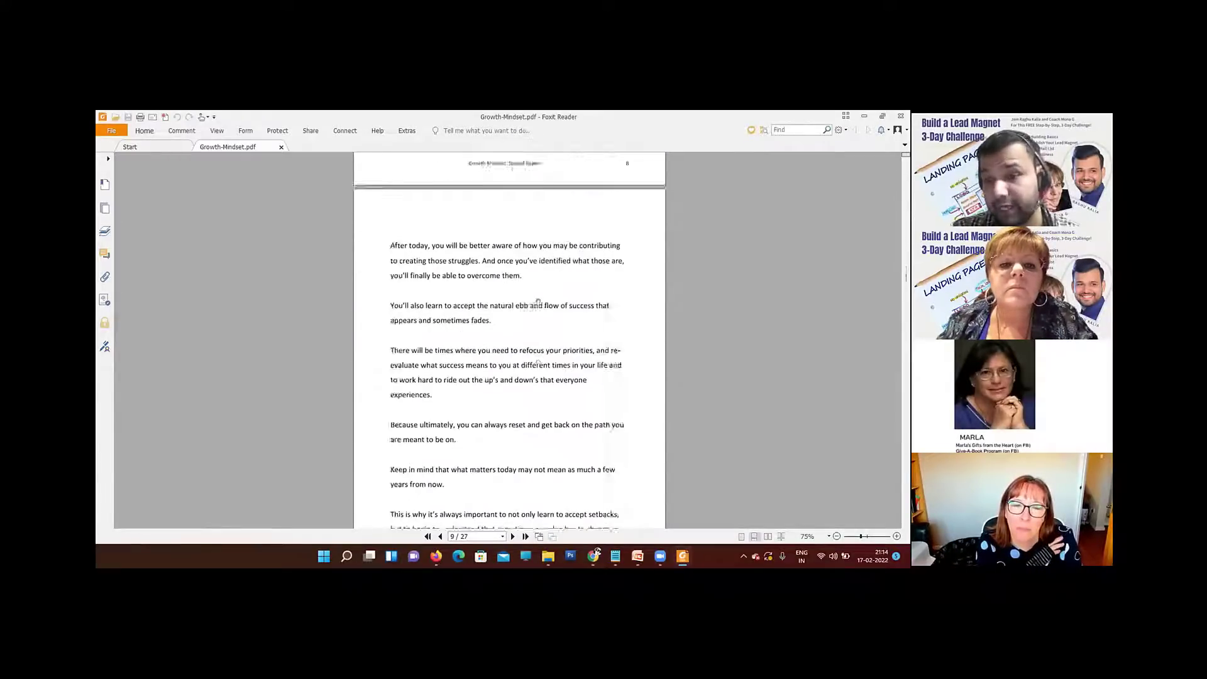
scroll(538, 301, "down", 6)
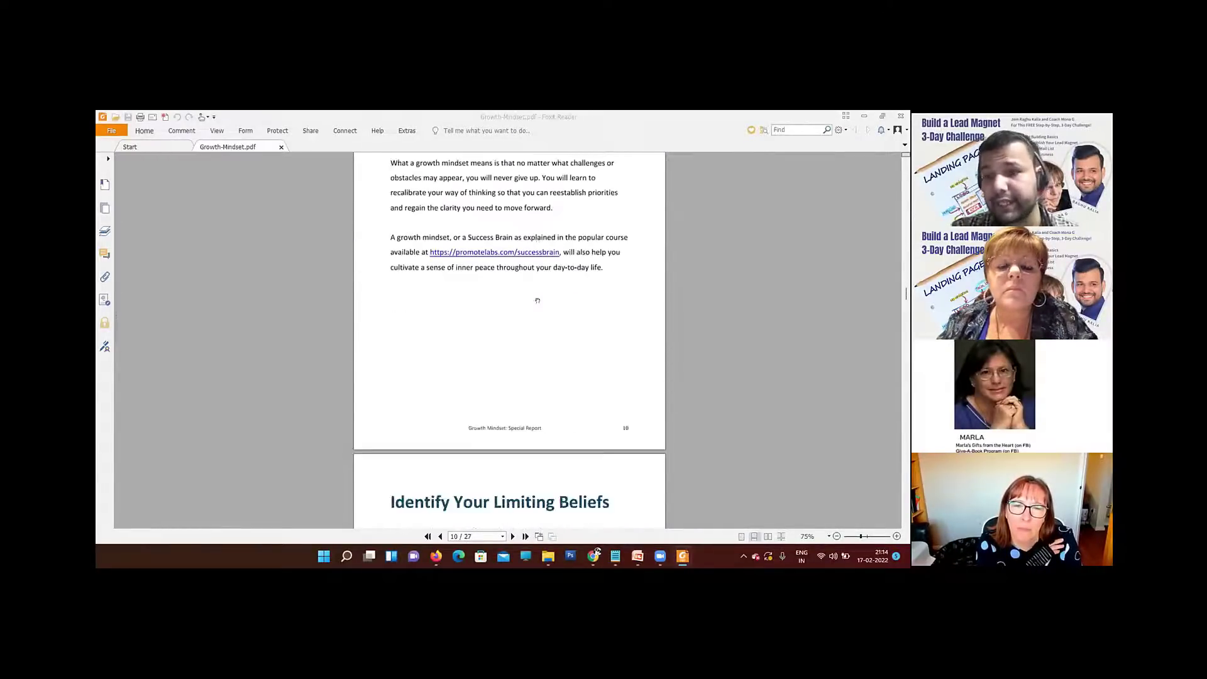
scroll(538, 300, "down", 5)
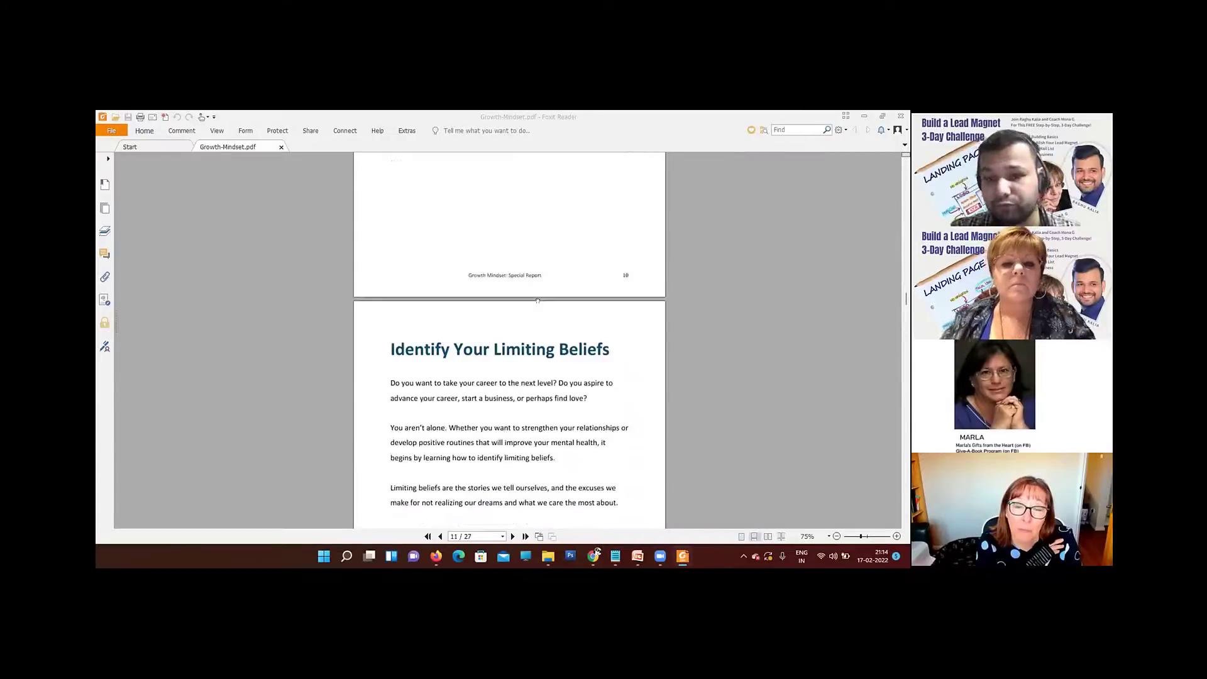
scroll(537, 300, "down", 2)
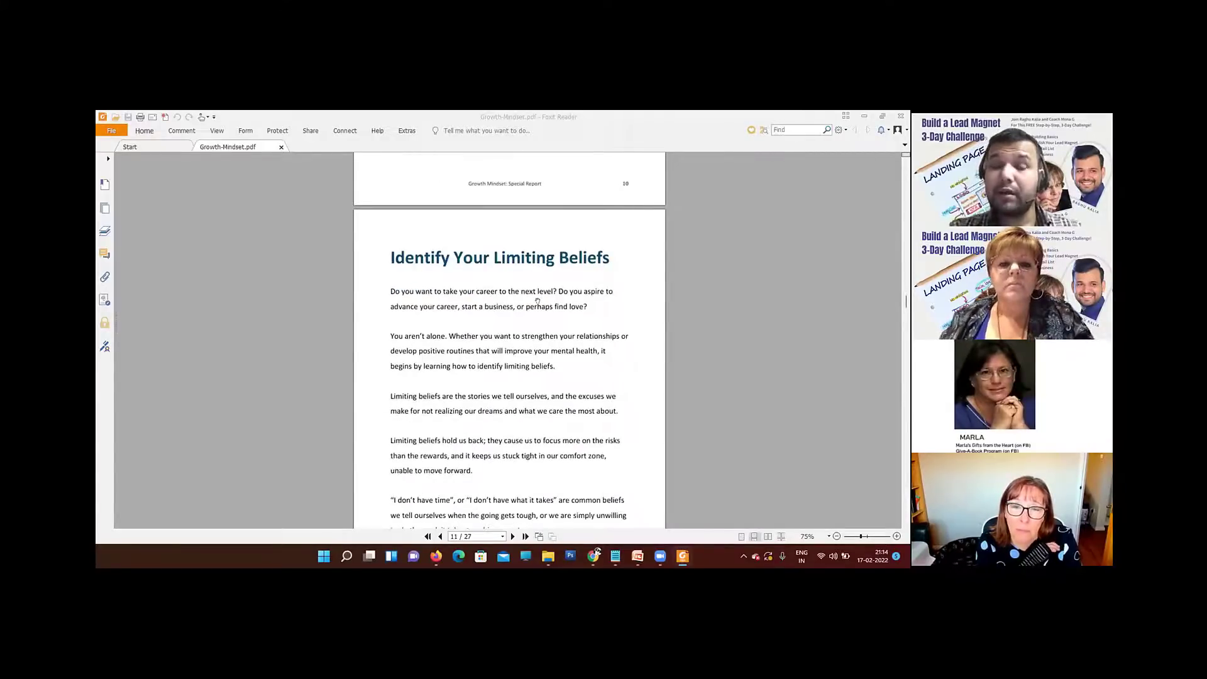
scroll(538, 301, "down", 1)
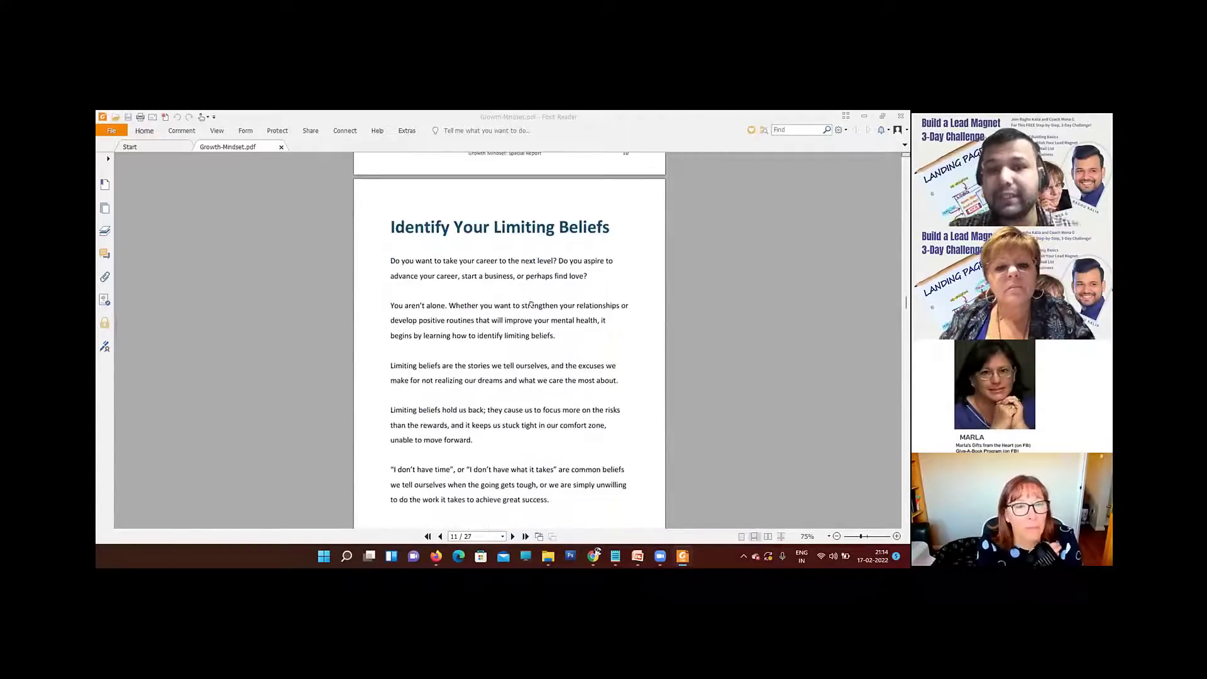
left_click(901, 116)
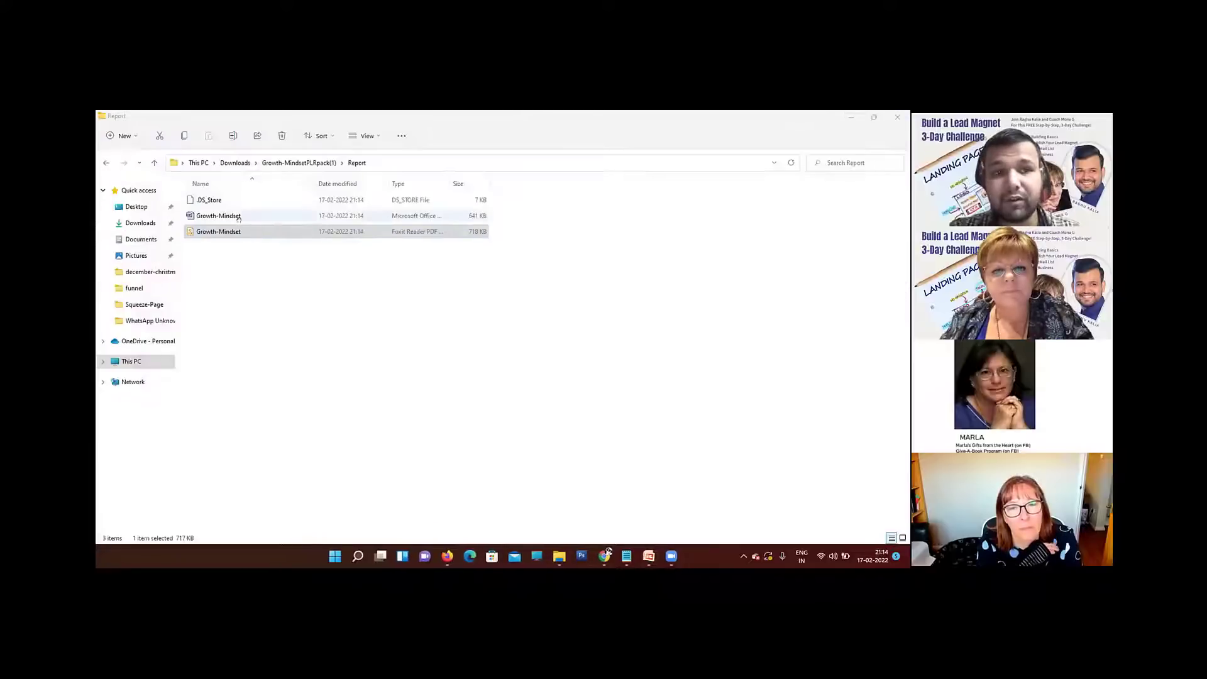
Step: Select the Word version of the Growth-Mindset report and switch to the PowerPoint slide show on lead magnet funnel steps
left_click(239, 216)
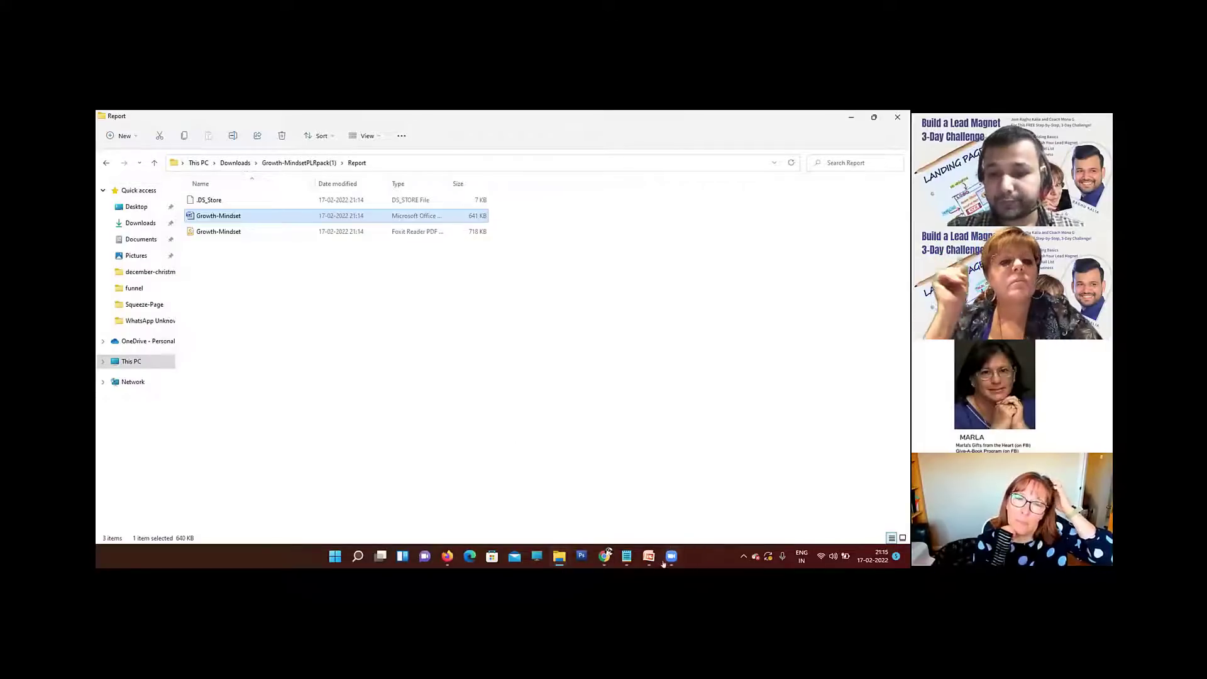
mouse_move(651, 559)
left_click(679, 500)
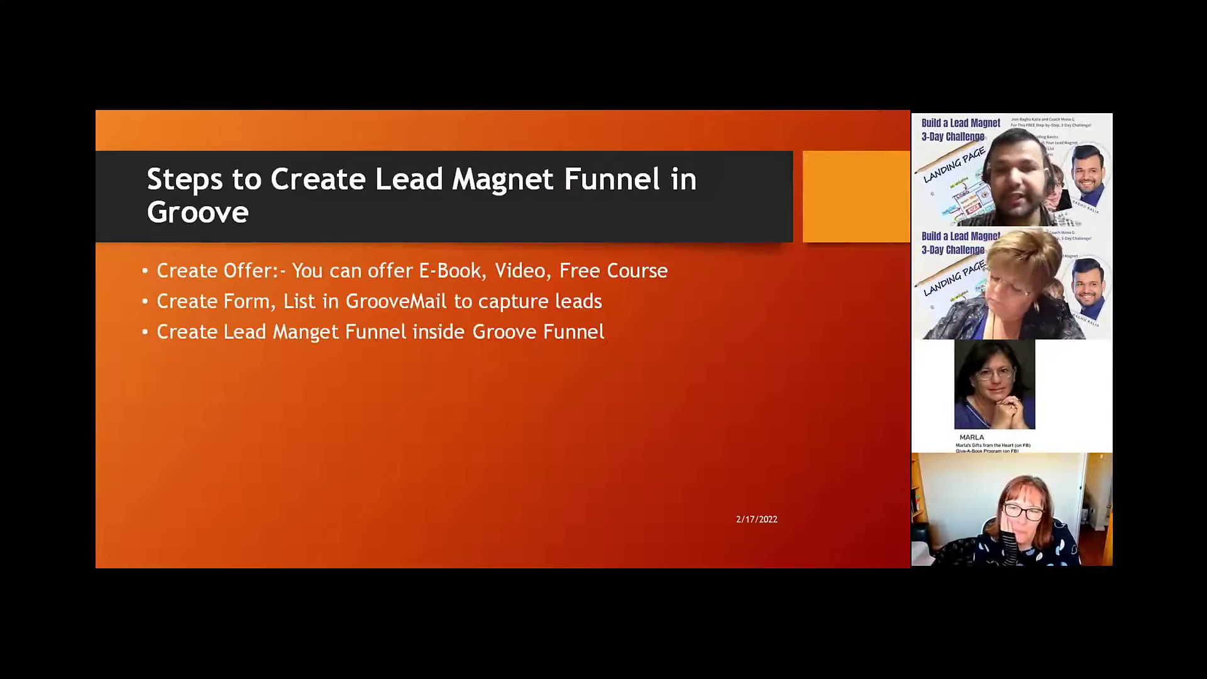
Step: Switch to the Groove login page in Chrome and log in with the saved account e-mail and password
key("alt+Tab")
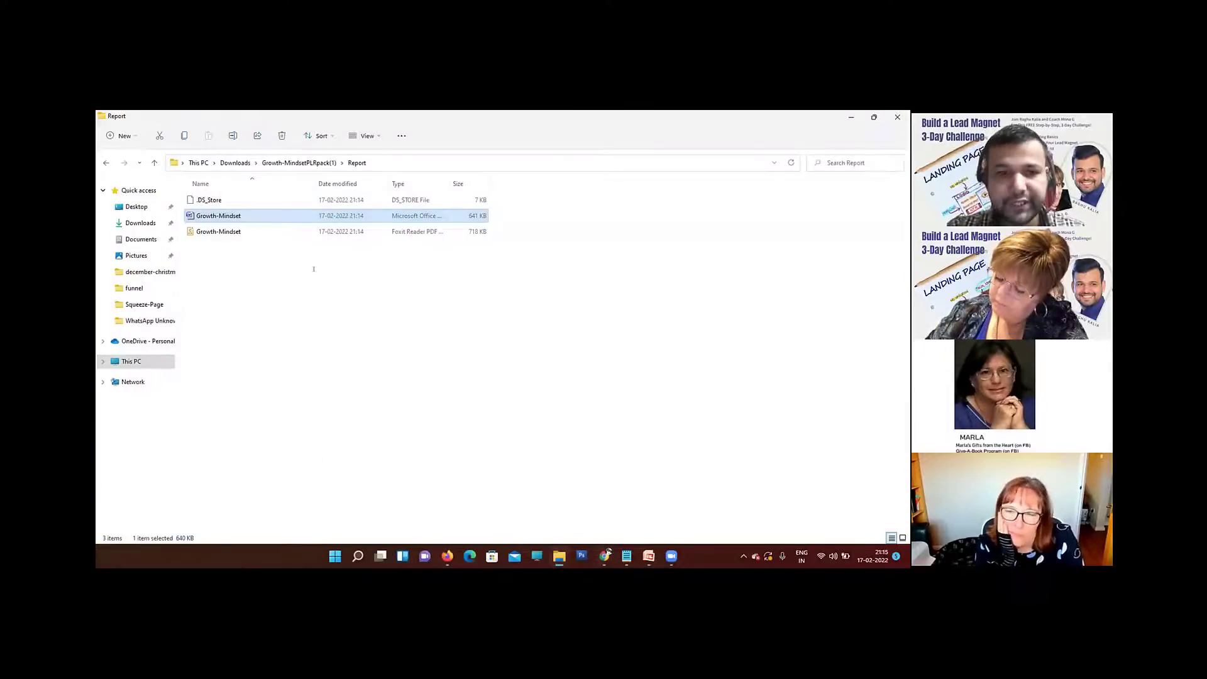
left_click(598, 558)
left_click(149, 118)
left_click_drag(393, 293, 96, 246)
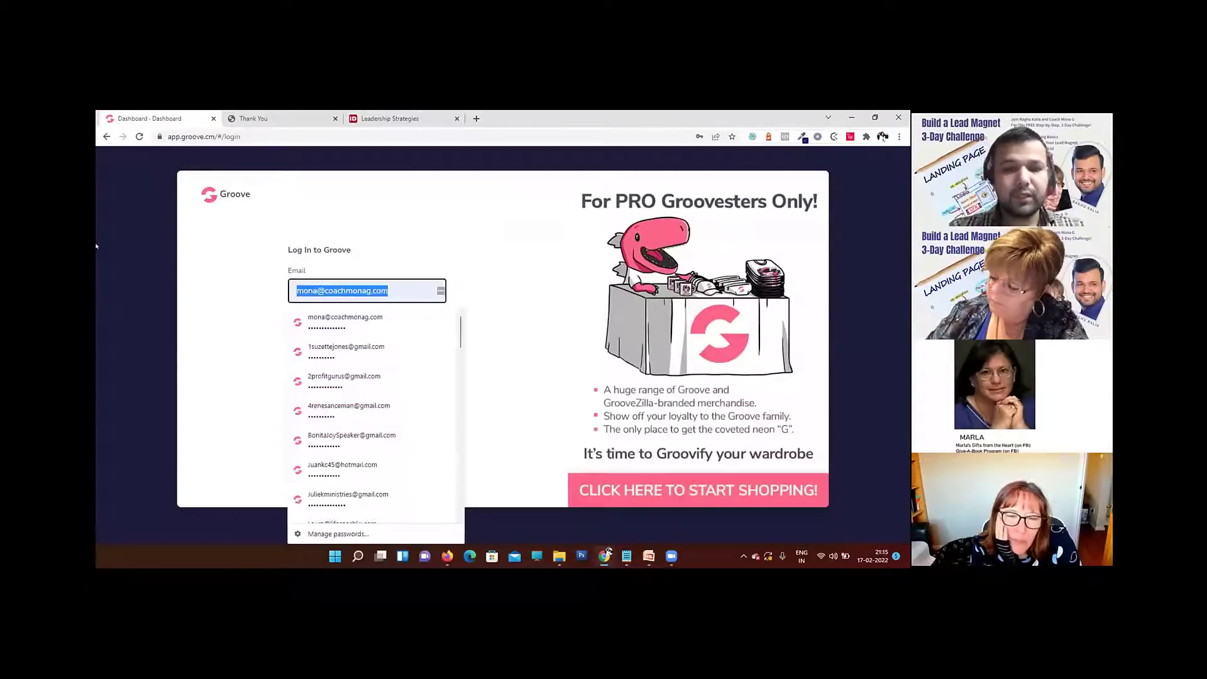
type("ni")
key("Down")
key("Tab")
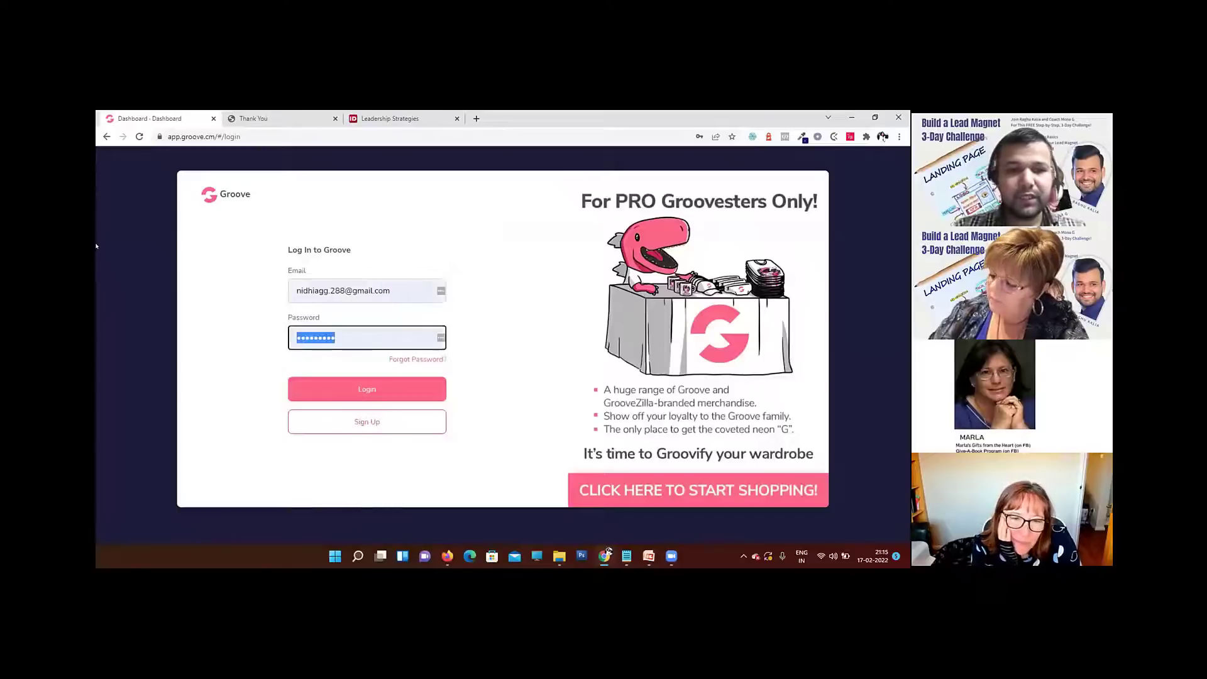
left_click(384, 384)
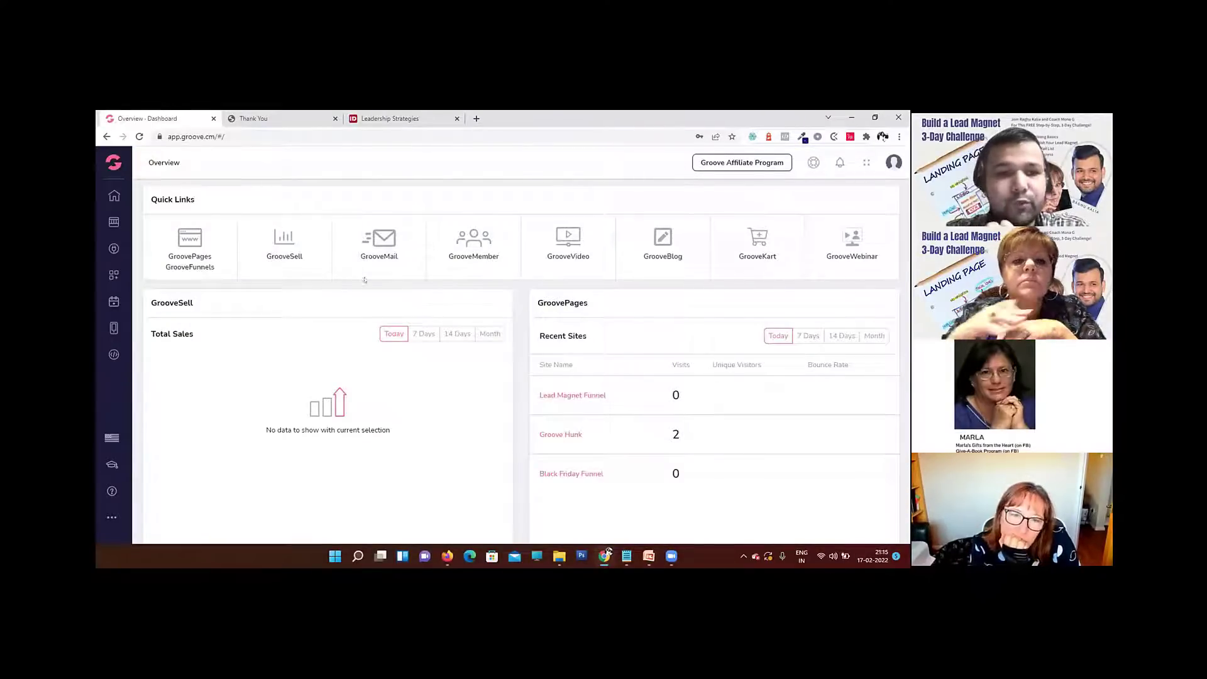
Step: Create a new GrooveMail form named Growth Mindset and continue to its editor
left_click(377, 237)
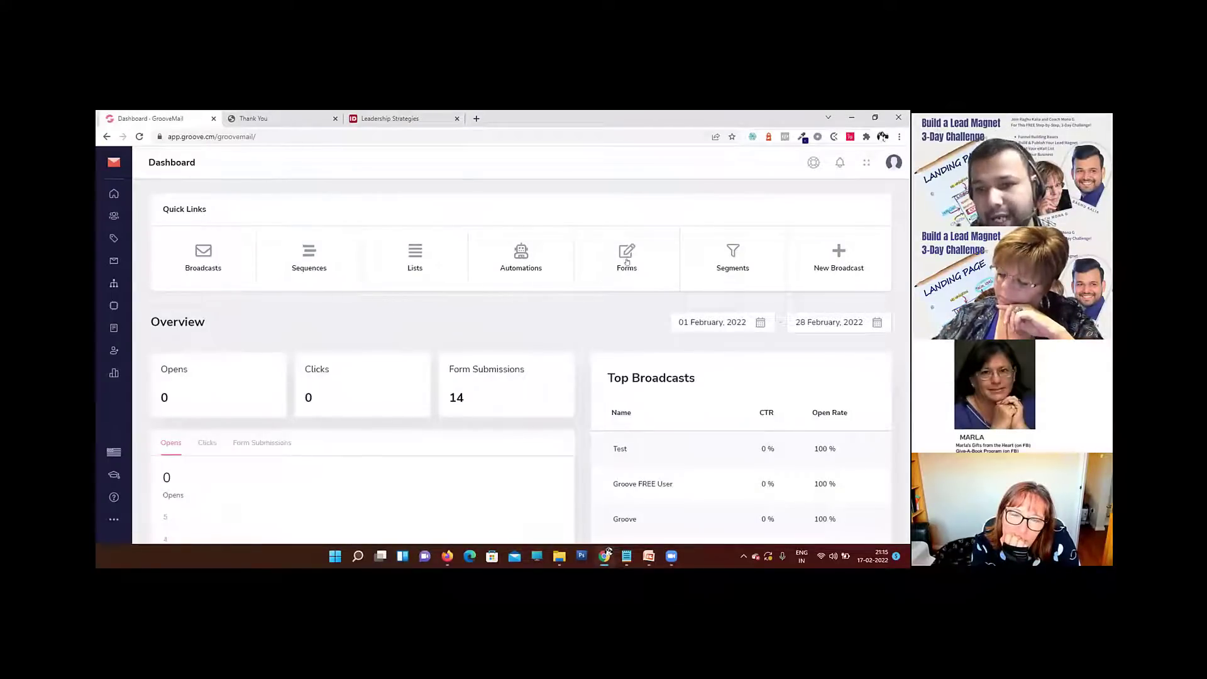
left_click(627, 260)
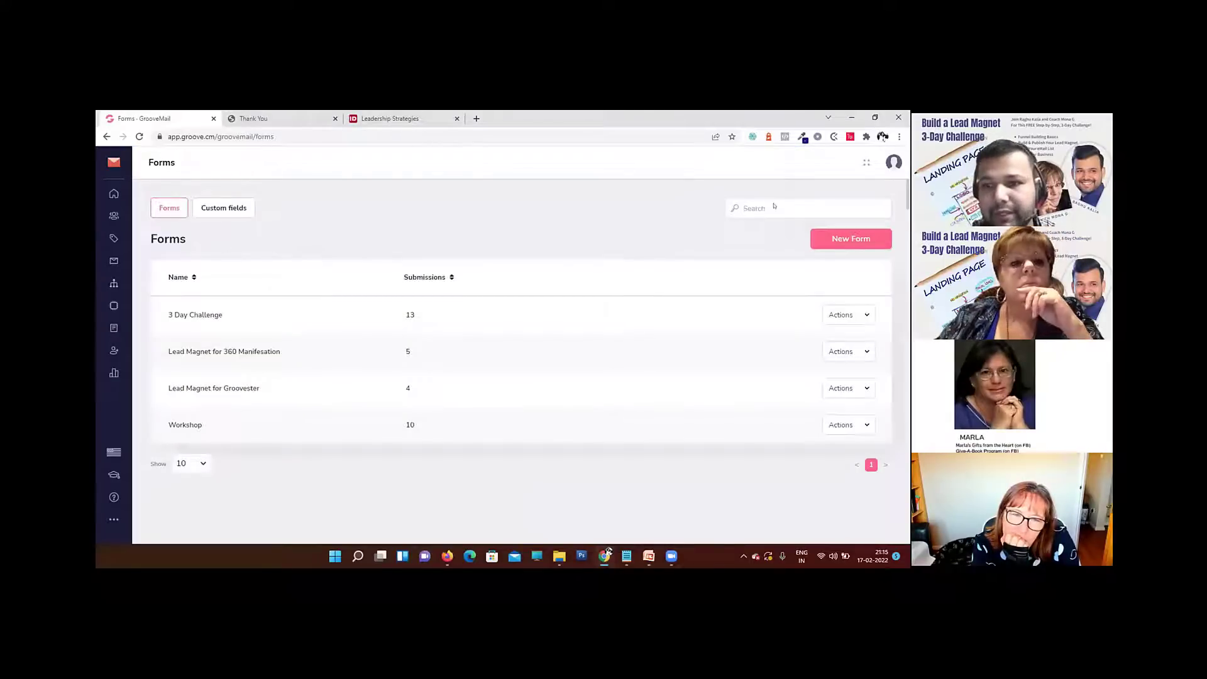
left_click(842, 239)
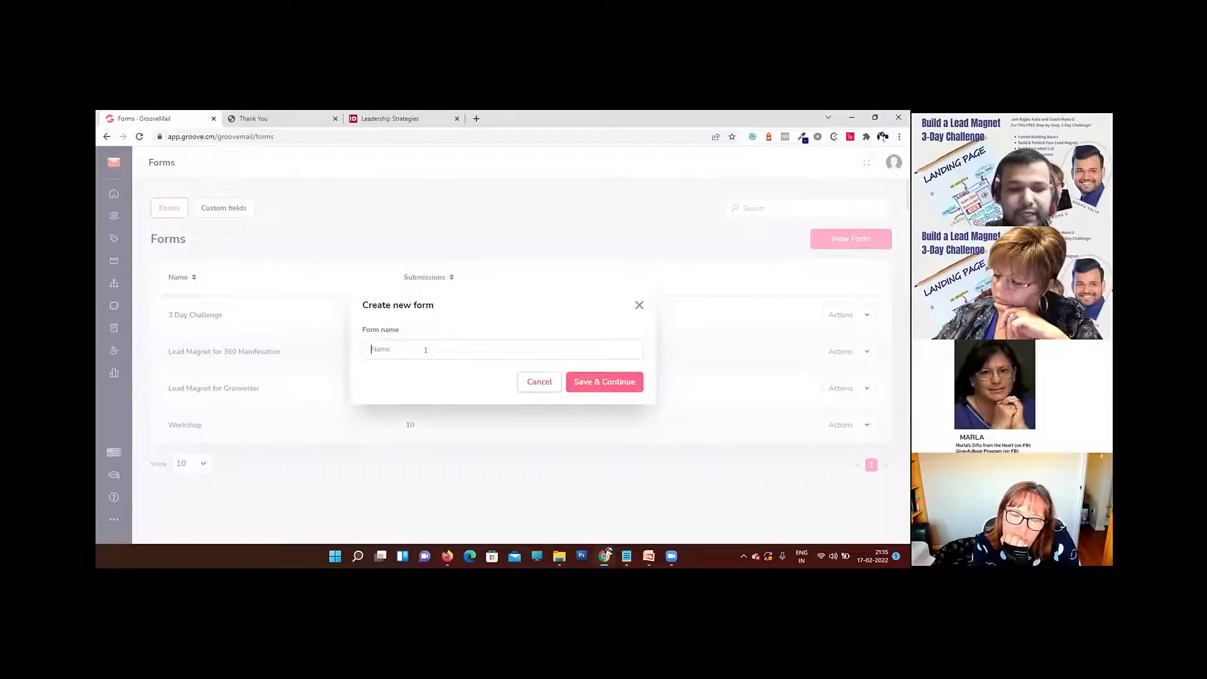
type("Growth Mindset")
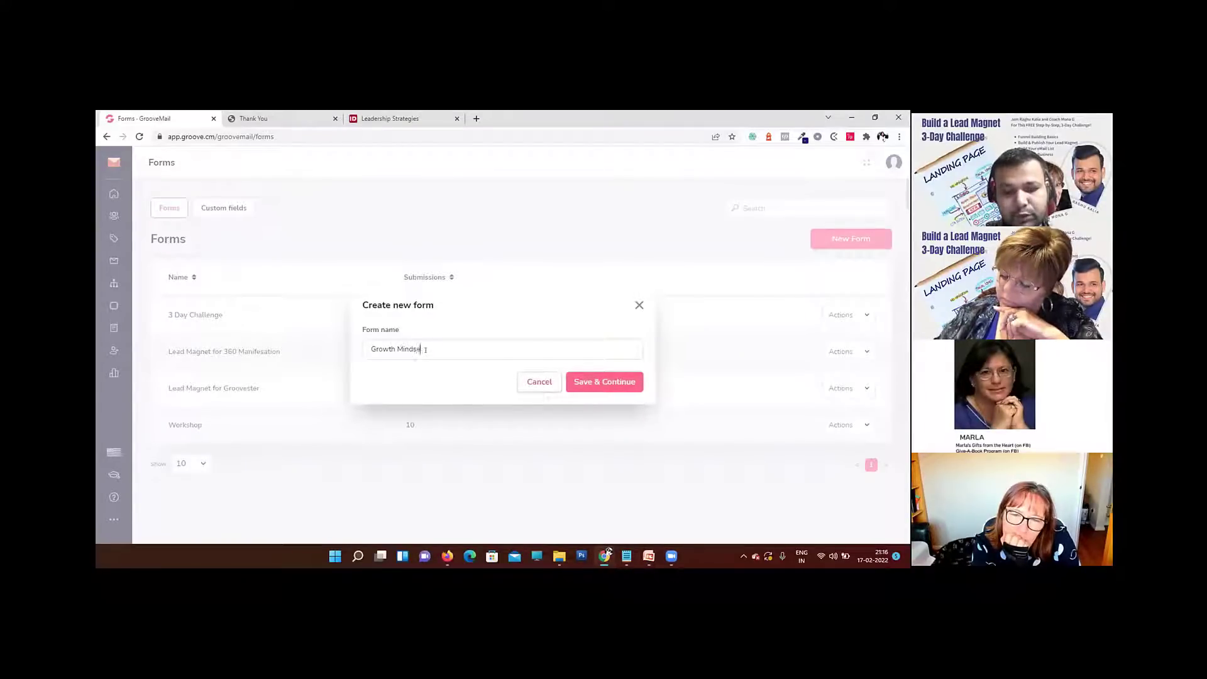
left_click(590, 382)
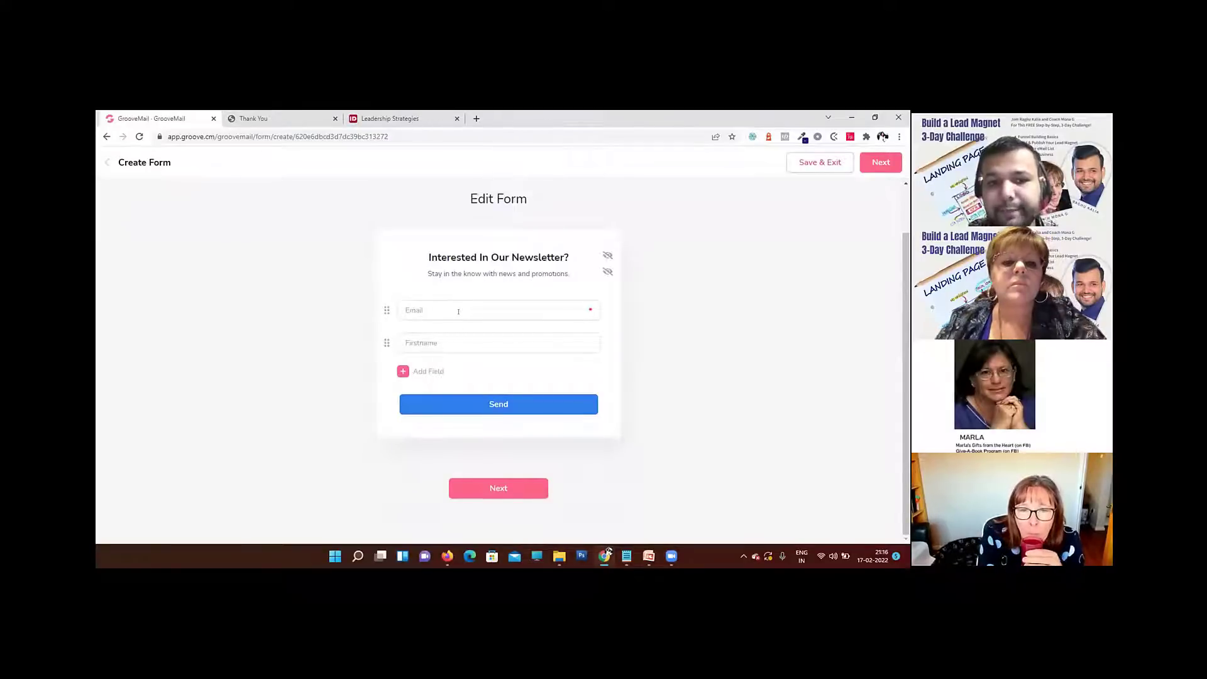
Step: Look through the standard fields available for an additional form field and cancel without adding one
left_click(401, 372)
left_click(481, 346)
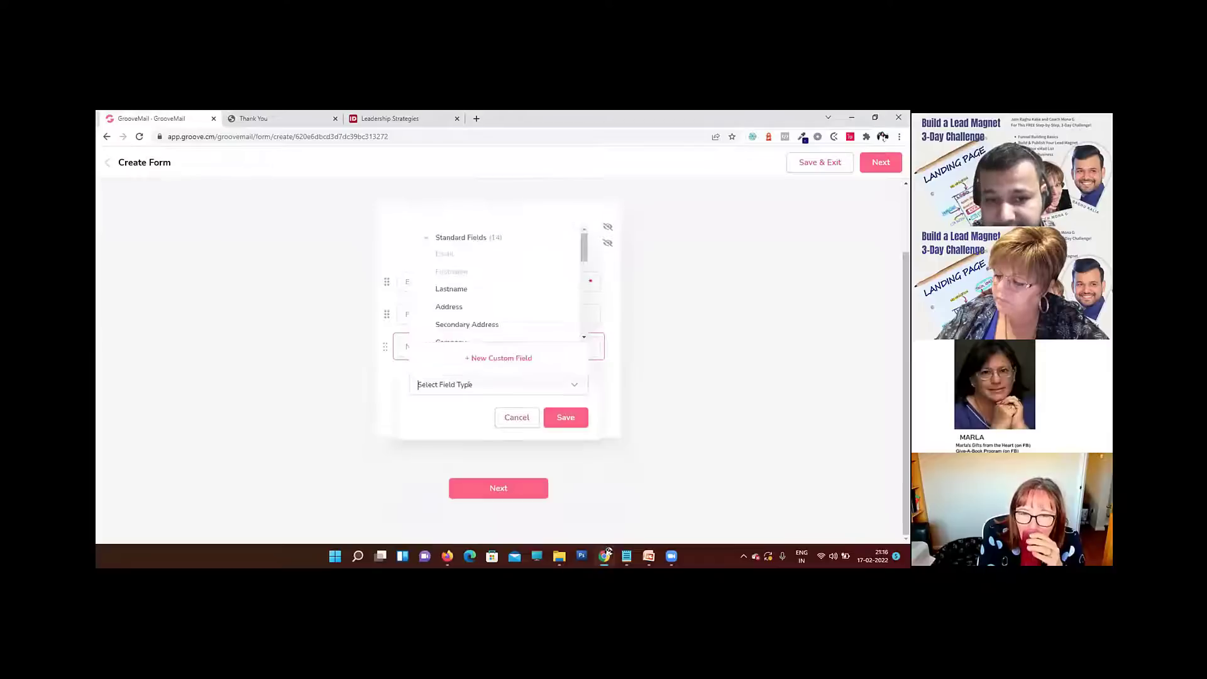
scroll(481, 311, "down", 1)
scroll(481, 311, "up", 1)
scroll(481, 312, "down", 1)
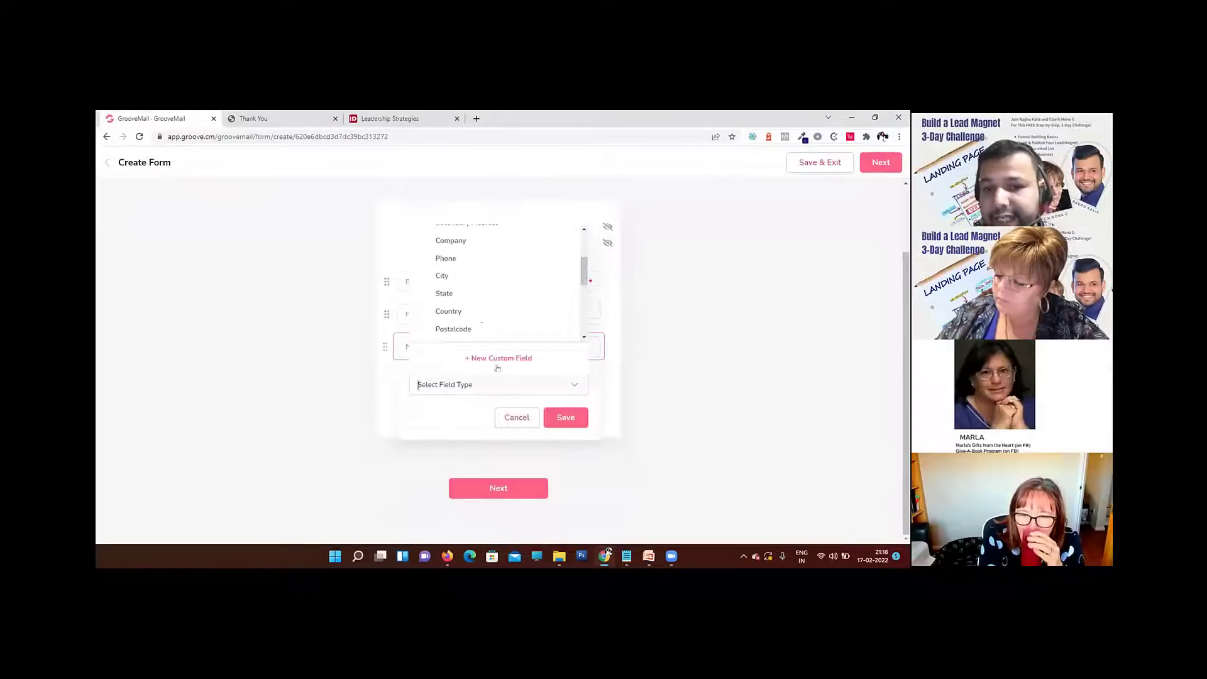
left_click(511, 418)
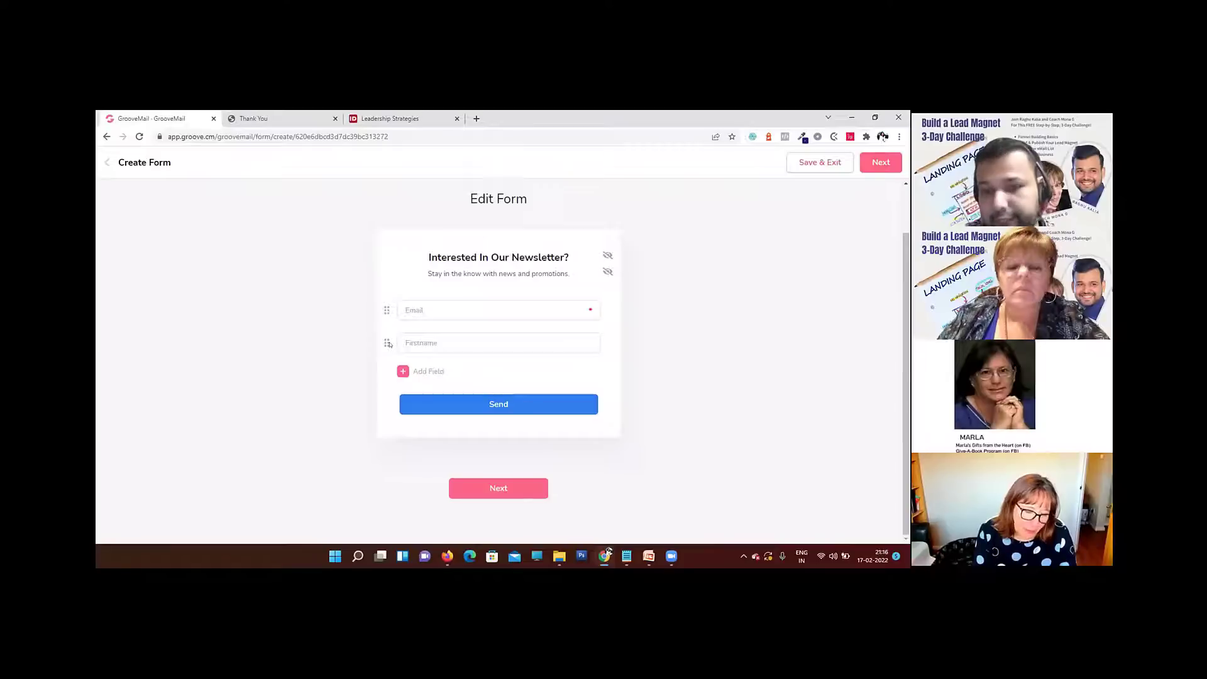
Step: Reorder the form fields, trying both arrangements and ending with Firstname above Email
left_click_drag(388, 343, 388, 311)
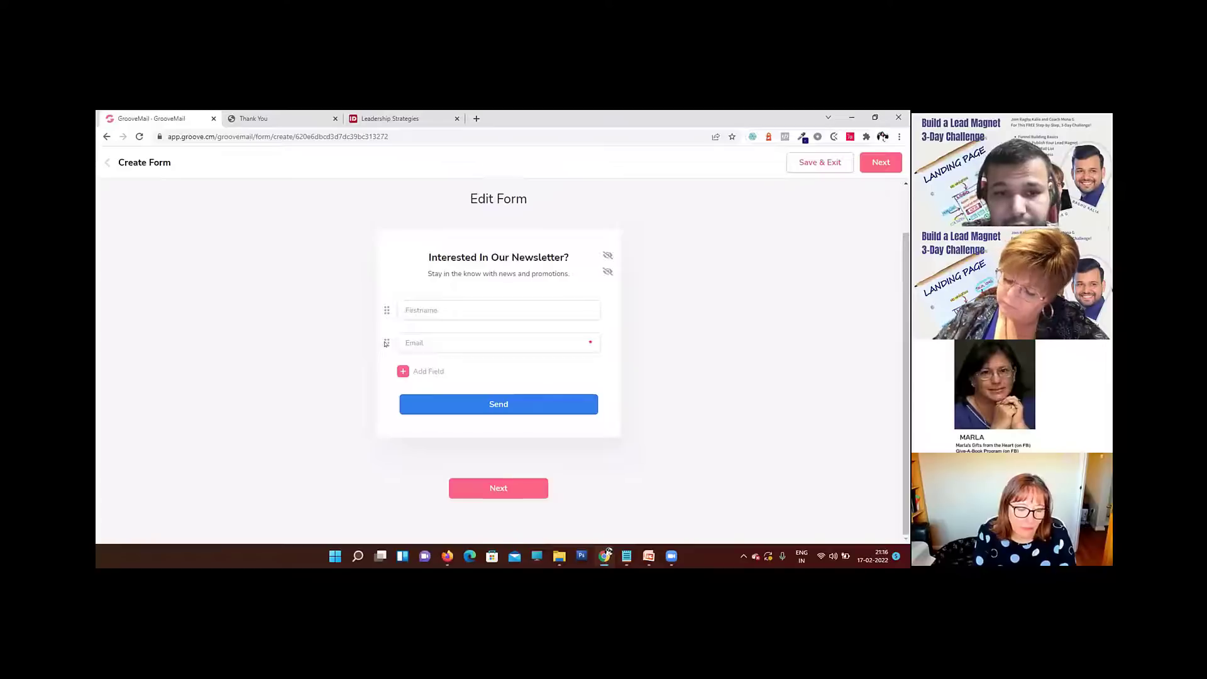
mouse_move(386, 344)
left_mouse_down()
mouse_move(387, 311)
mouse_move(387, 343)
left_mouse_up()
left_click(437, 304)
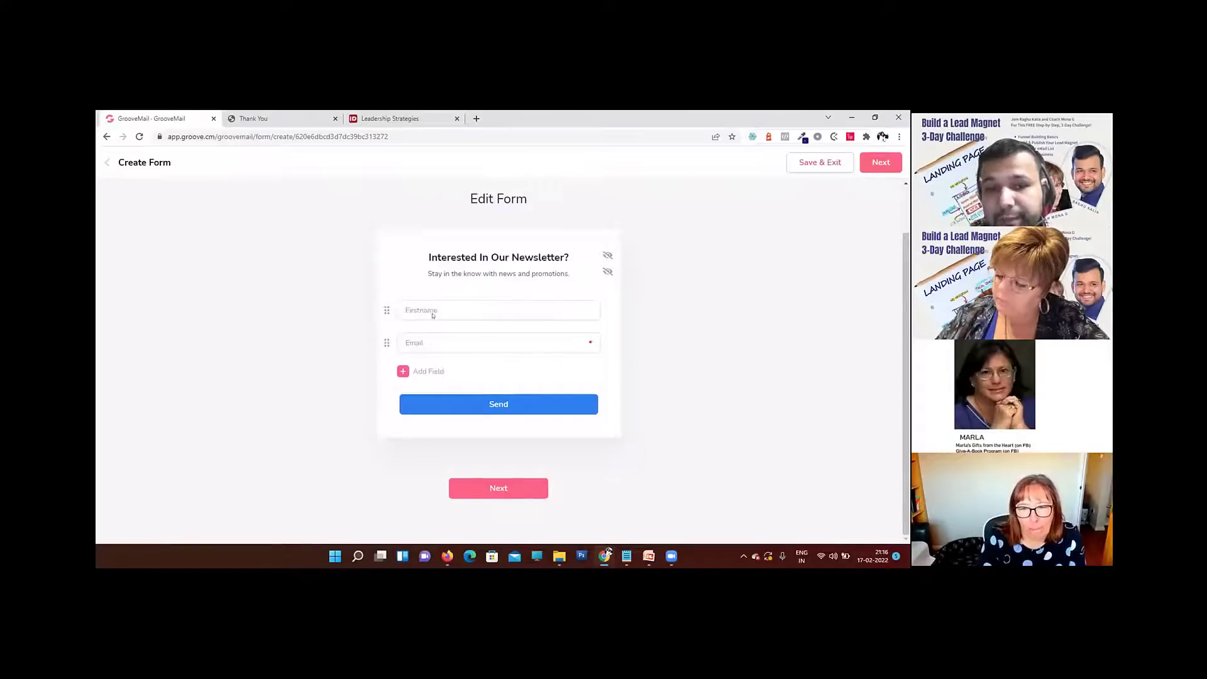
left_click_drag(386, 343, 388, 310)
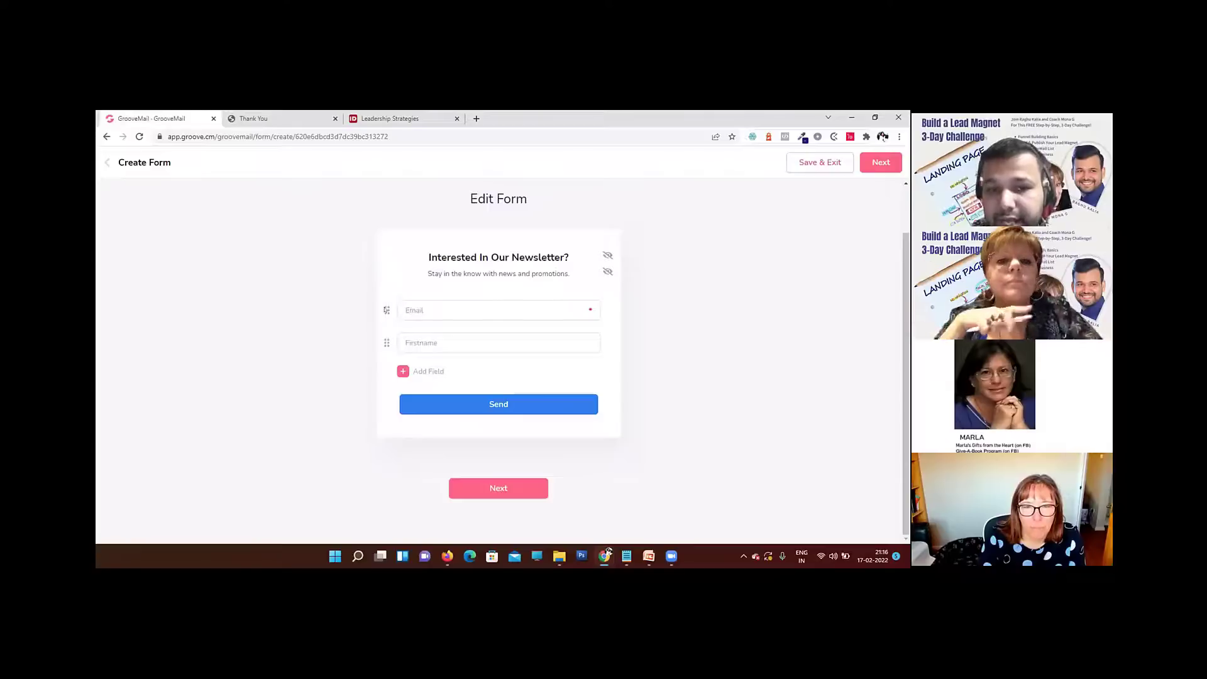
left_click_drag(386, 310, 386, 342)
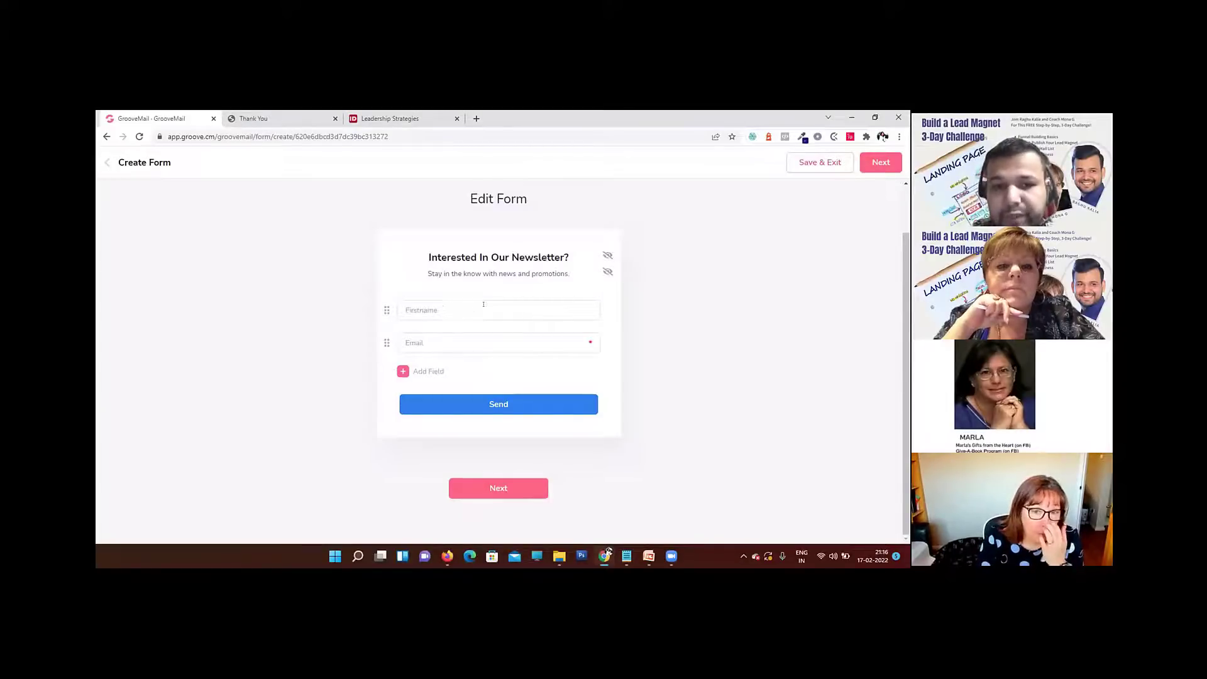
Step: Make the Firstname field required and set its placeholder to "Enter Your Name"
left_click(473, 308)
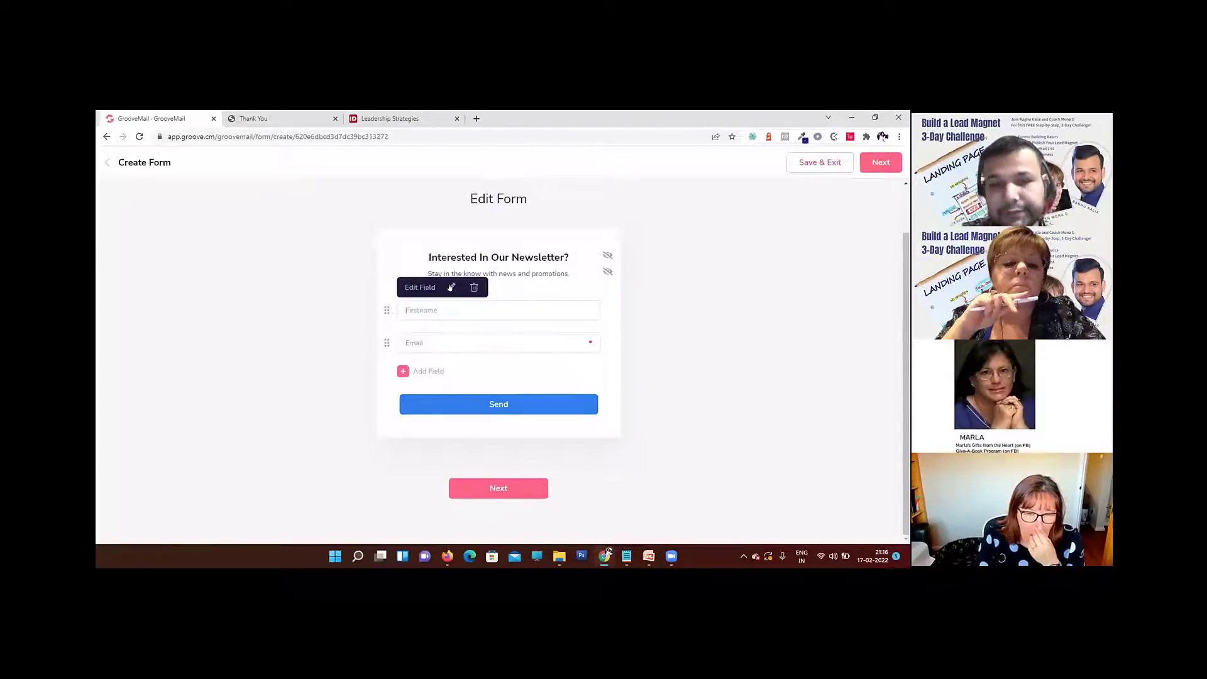
left_click(452, 287)
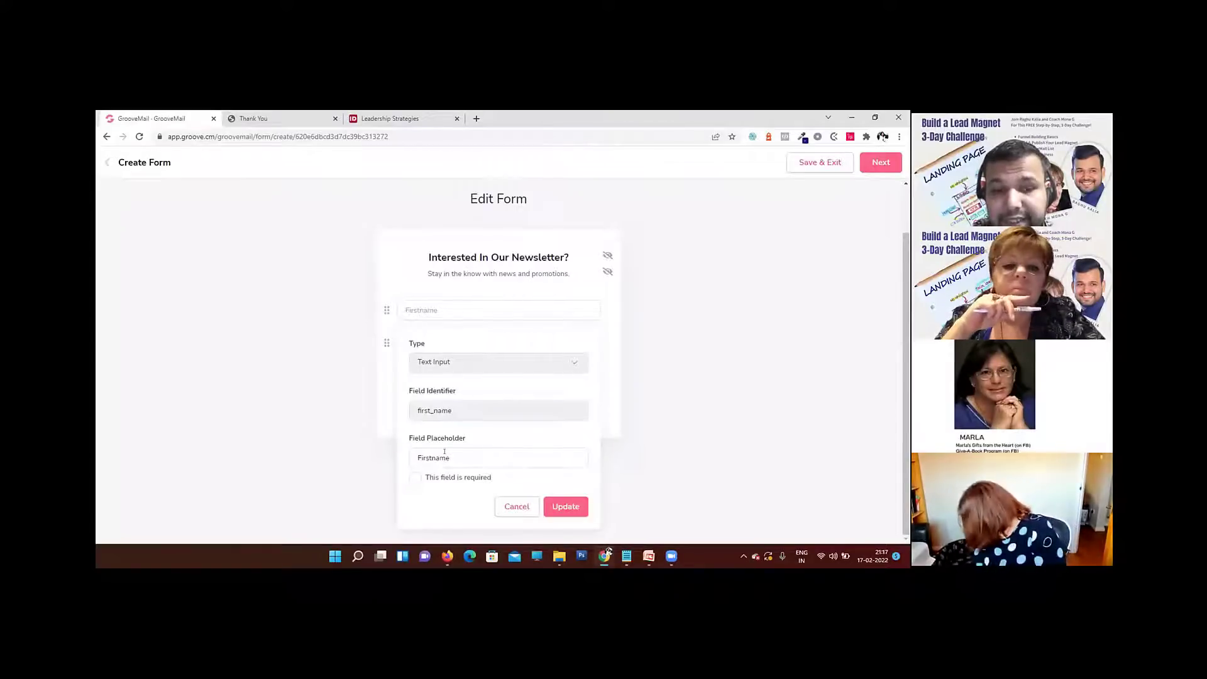
left_click(415, 478)
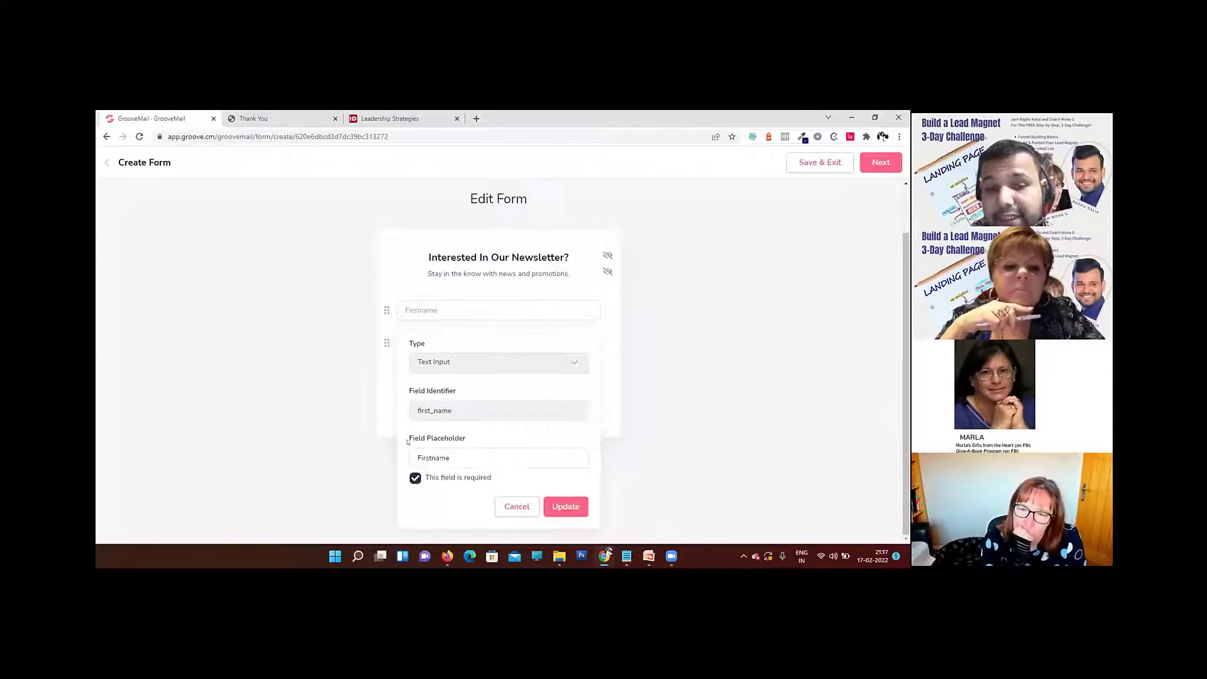
left_click(451, 458)
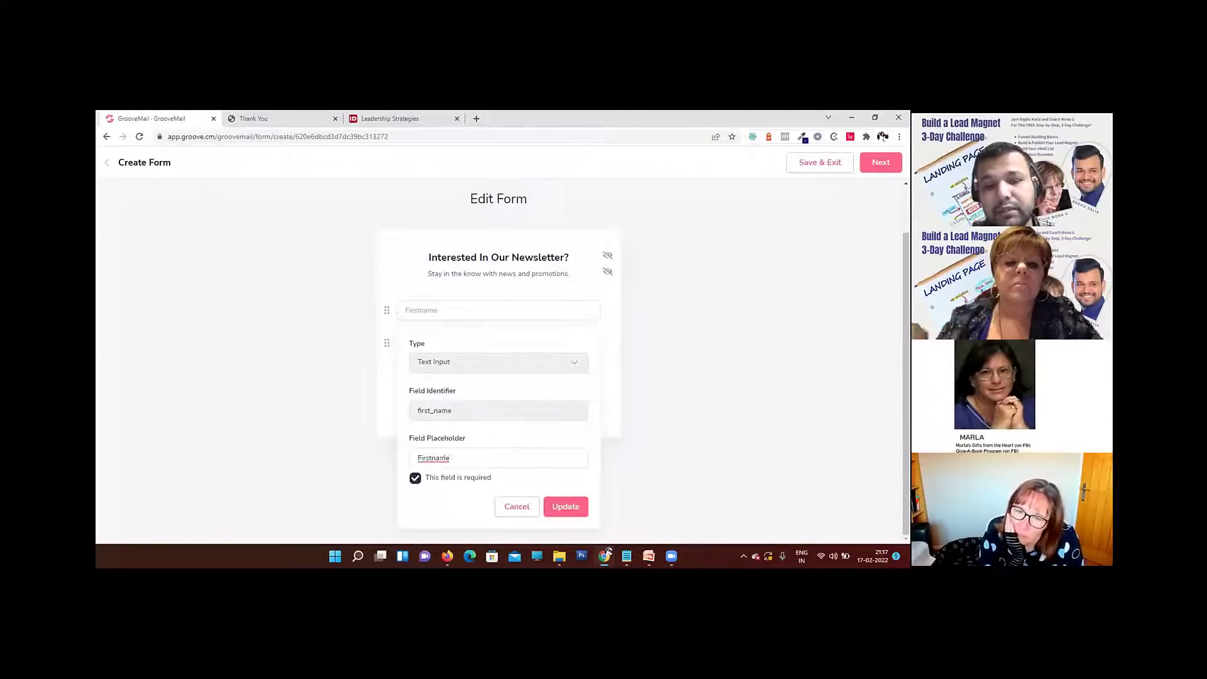
double_click(449, 457)
type("E")
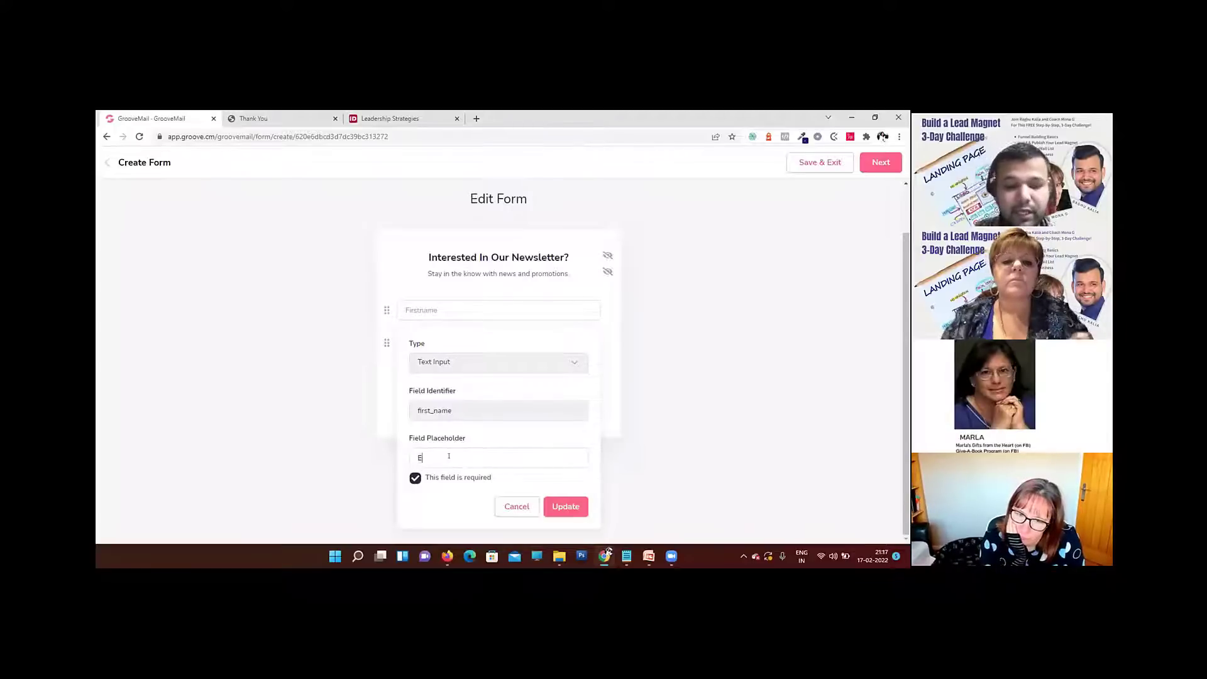
type("nter Your N")
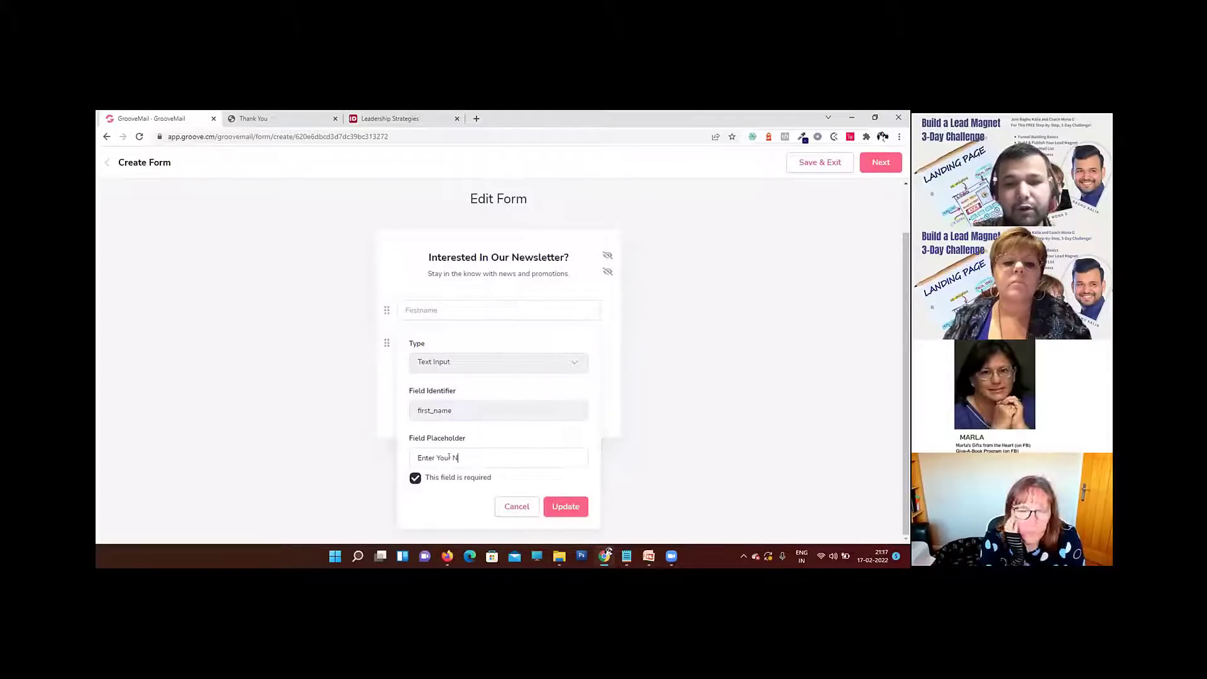
type("ame")
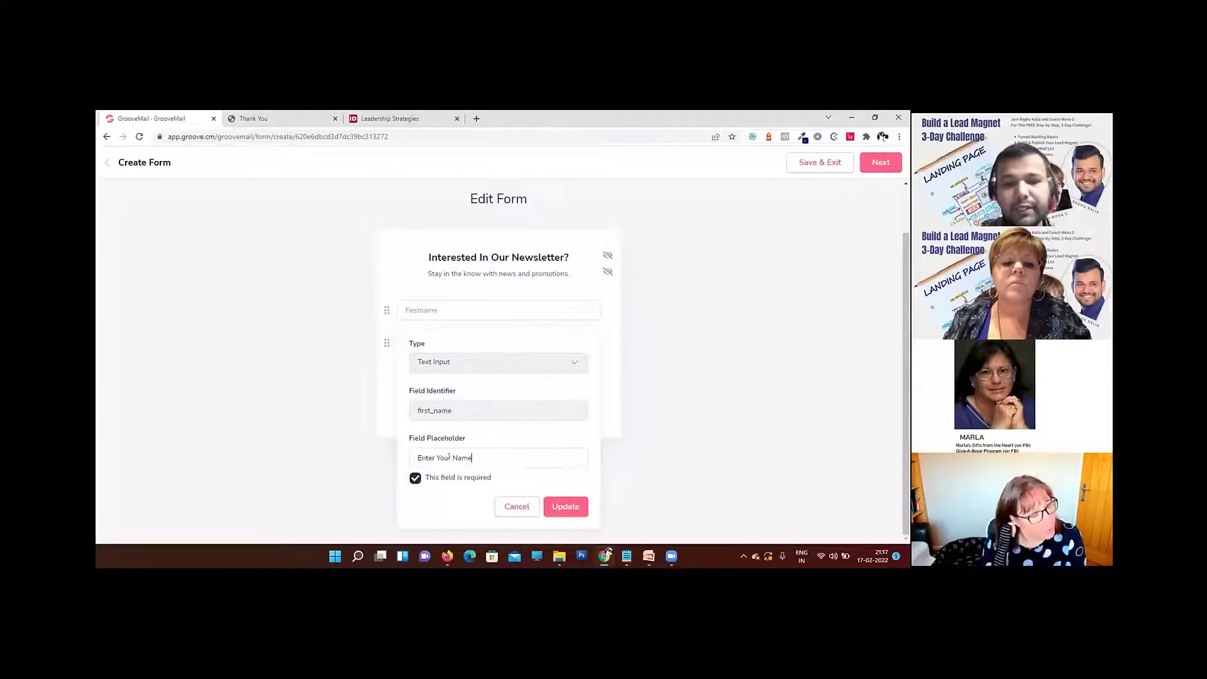
left_click(558, 499)
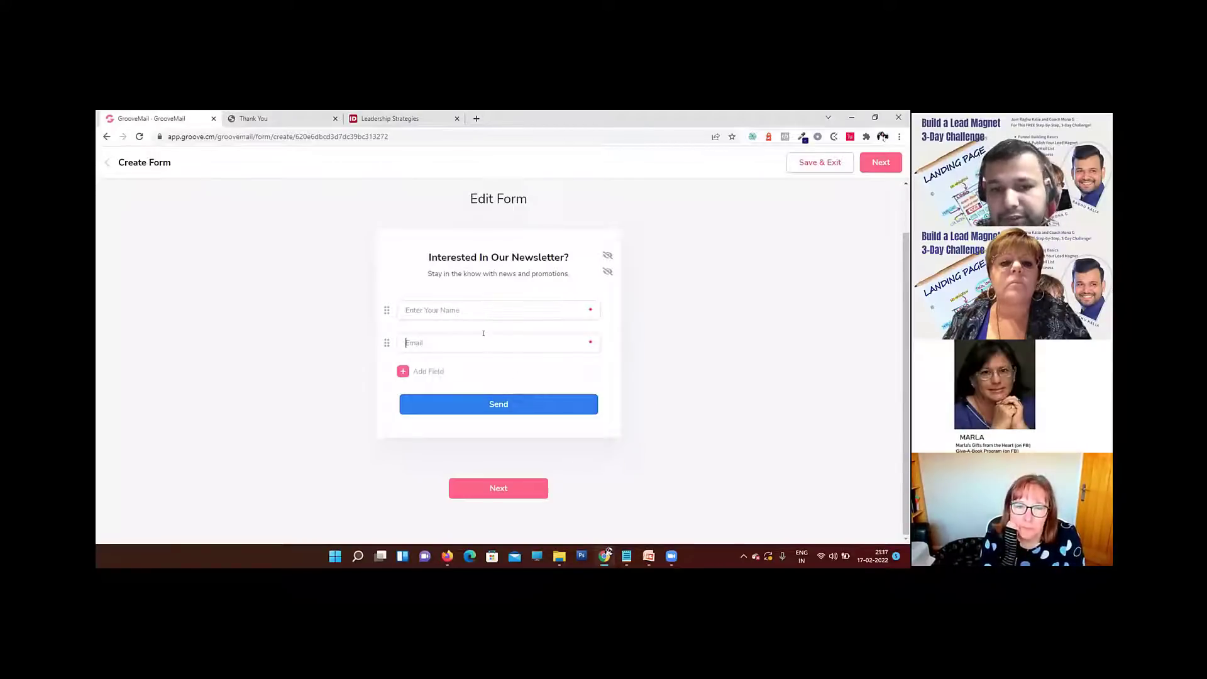
Step: Set the Email field's placeholder to "Enter Your Best Email"
left_click(450, 321)
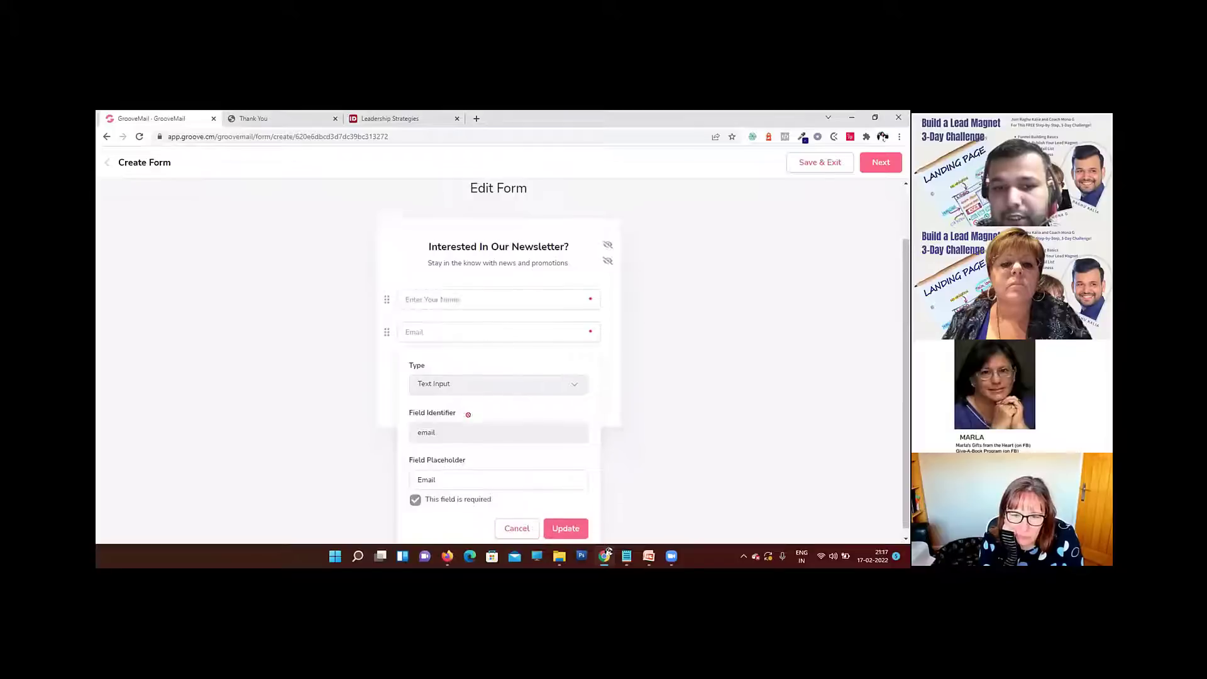
left_click(417, 468)
type("Enter Your E")
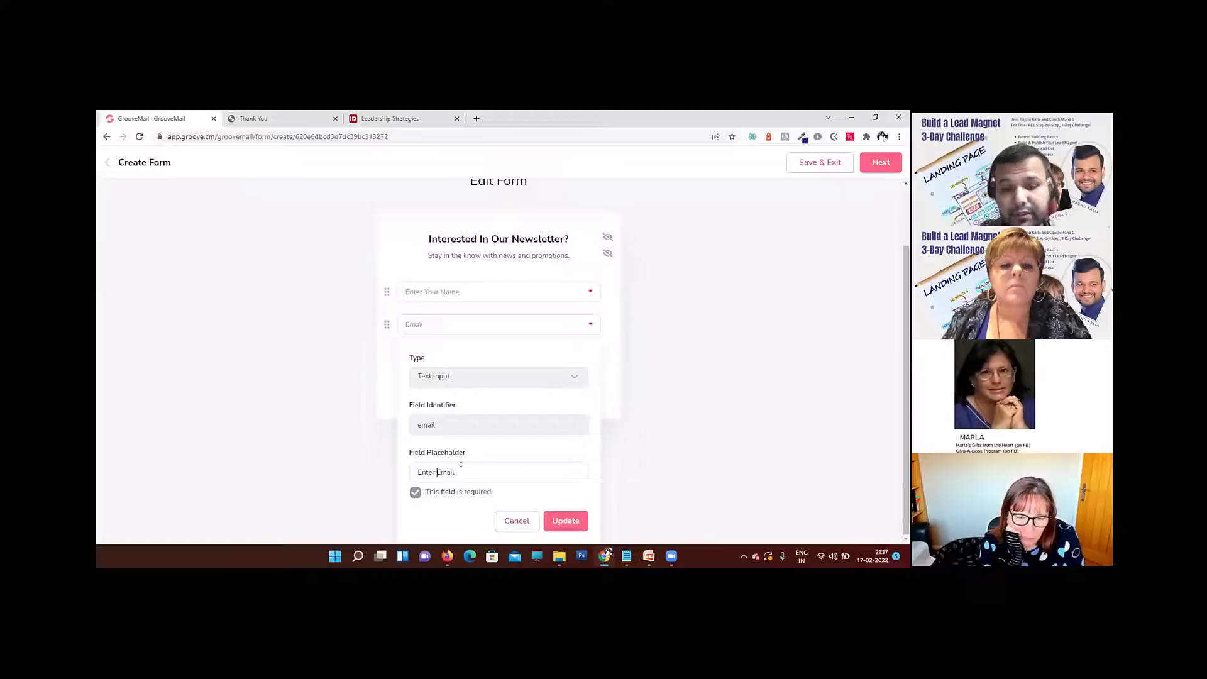
type("est")
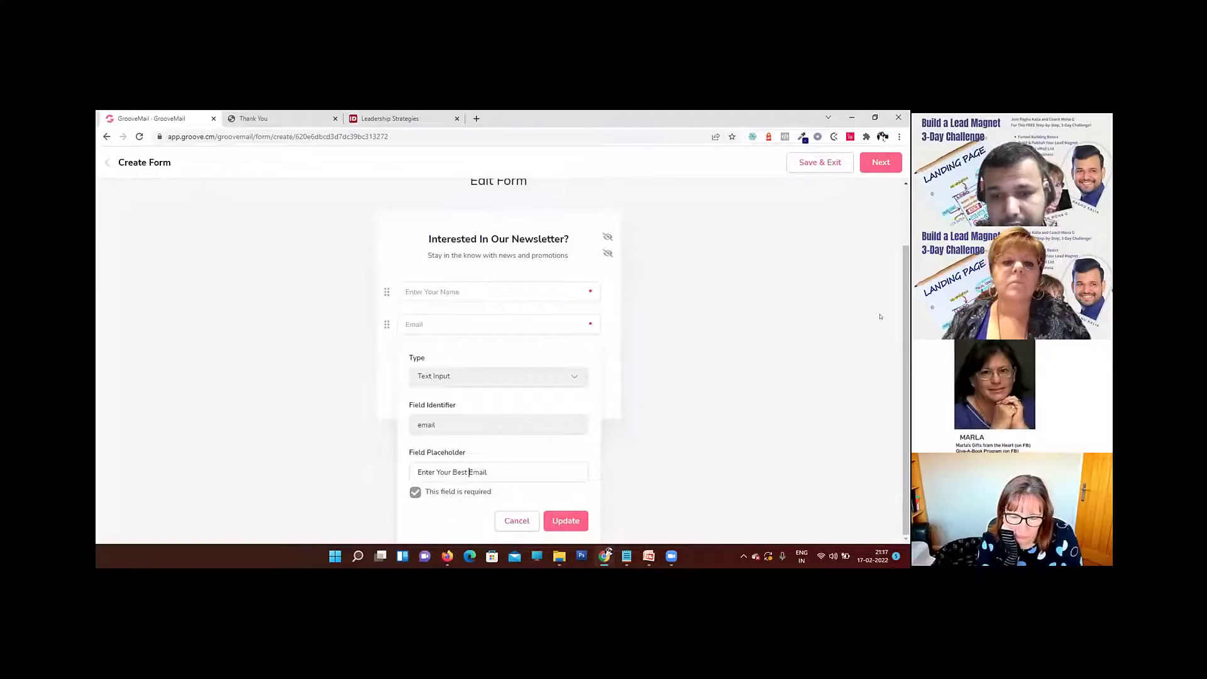
left_click(566, 521)
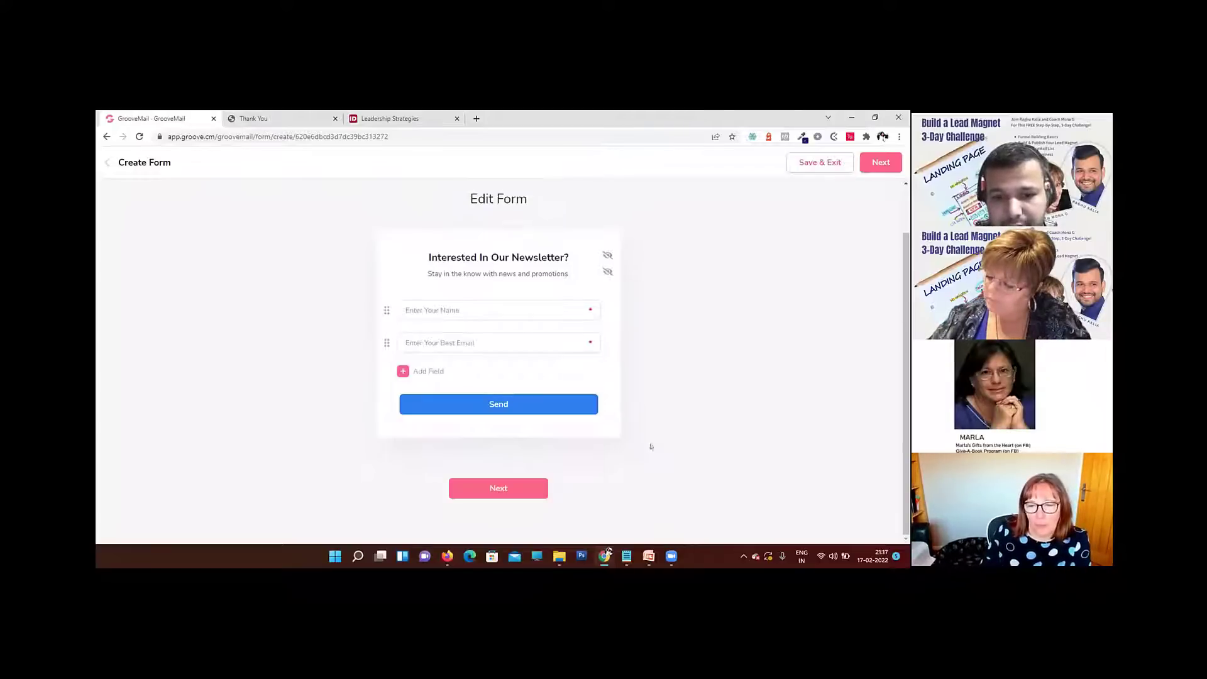
Step: Continue to the form setup and look through the existing subscriber lists that can be assigned
left_click(491, 489)
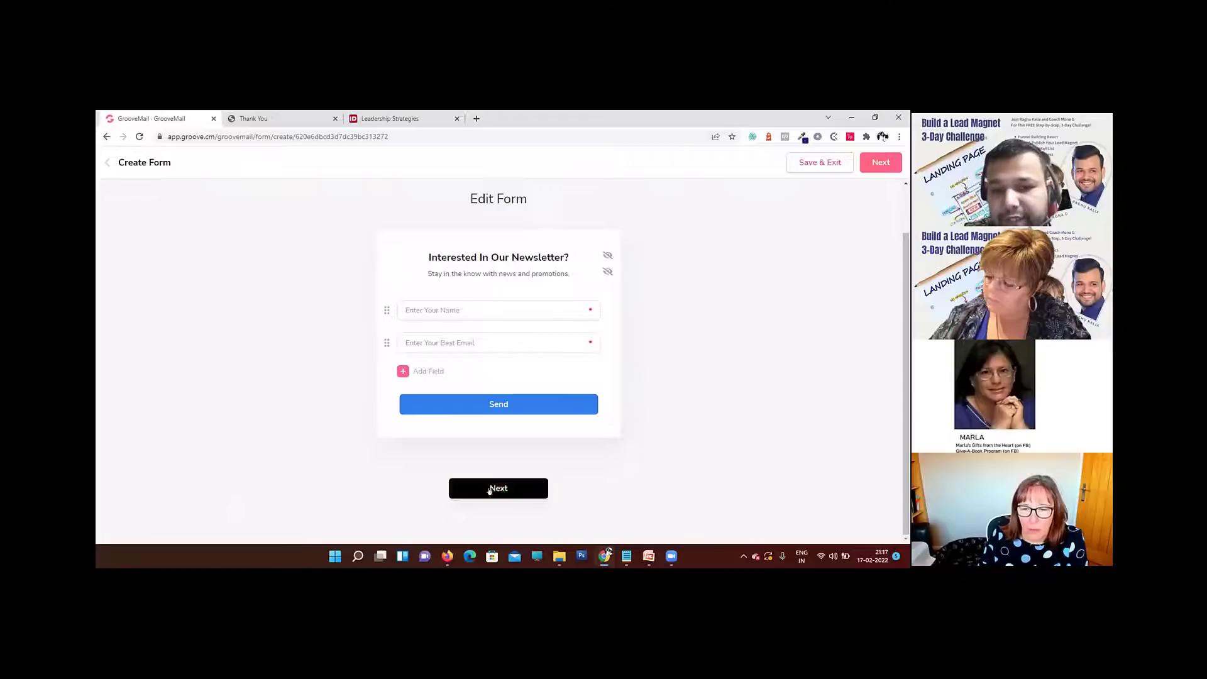
scroll(505, 385, "down", 1)
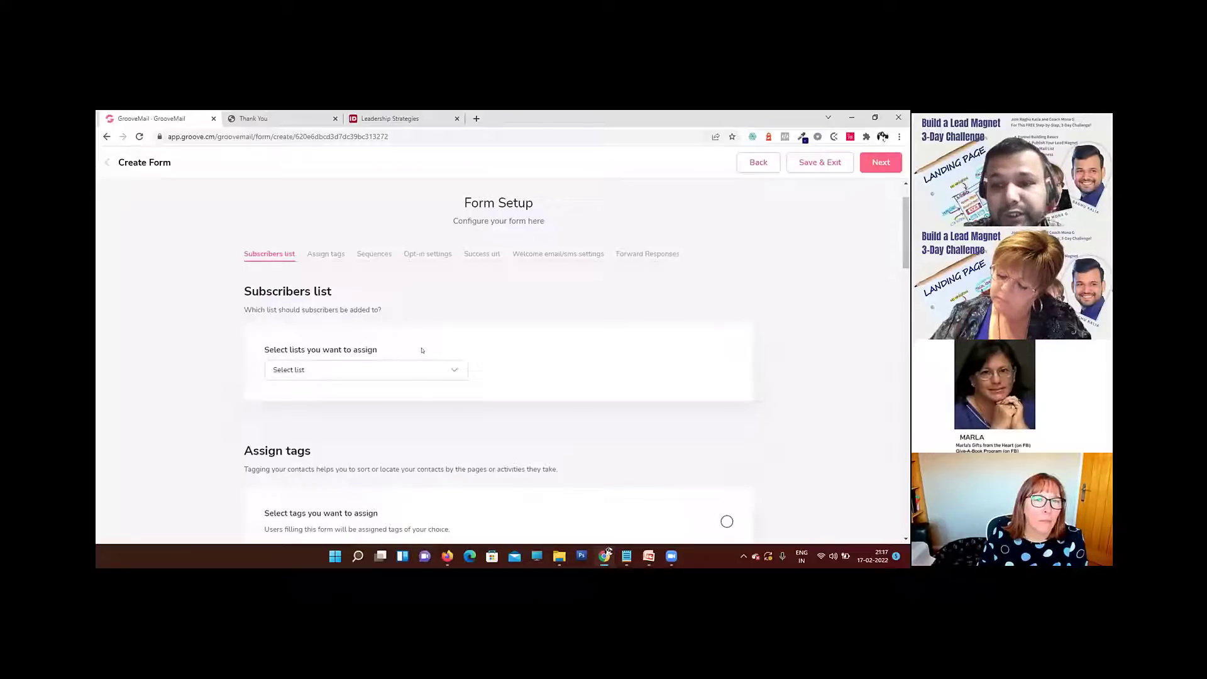
left_click(376, 360)
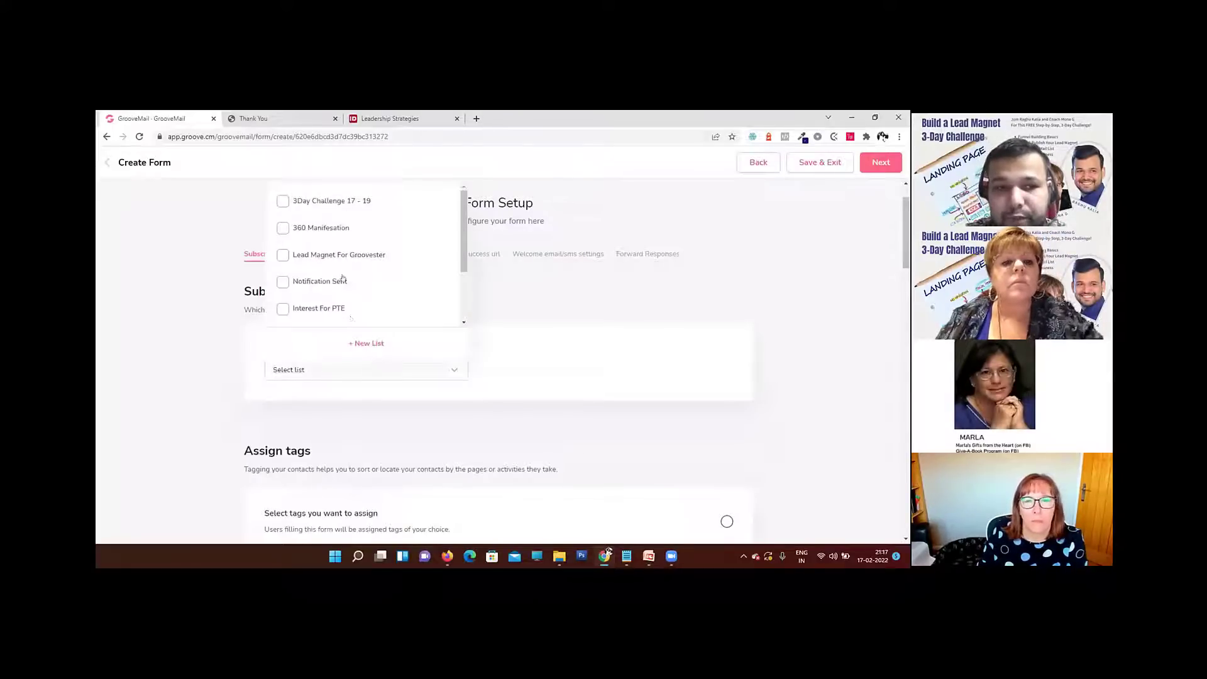
scroll(377, 276, "down", 6)
scroll(386, 305, "up", 5)
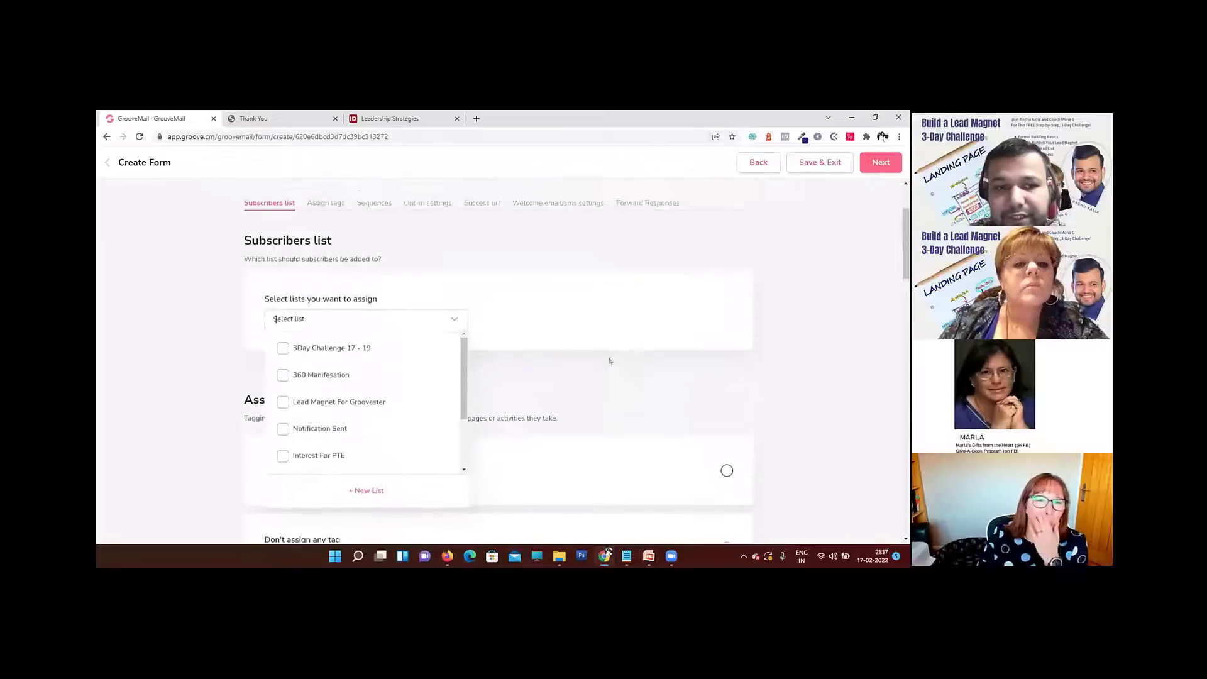
scroll(376, 361, "down", 3)
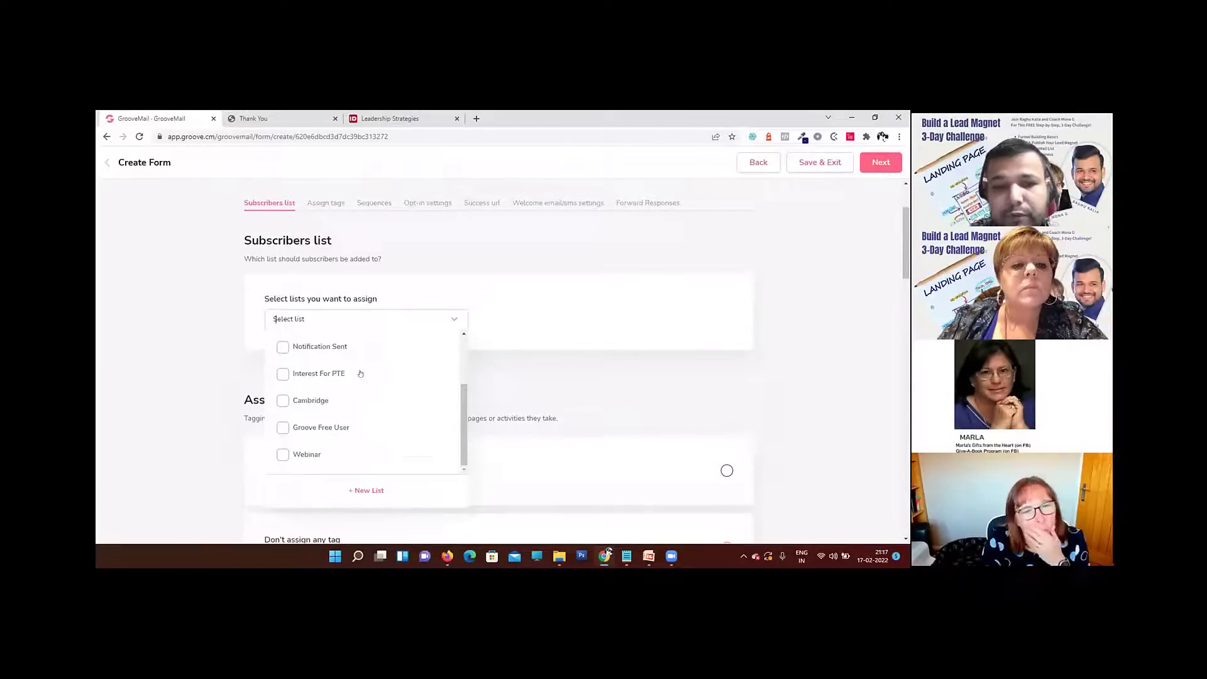
Step: Create a new subscriber list named "Growth Mindset" and assign it to the form
left_click(361, 490)
left_click(400, 347)
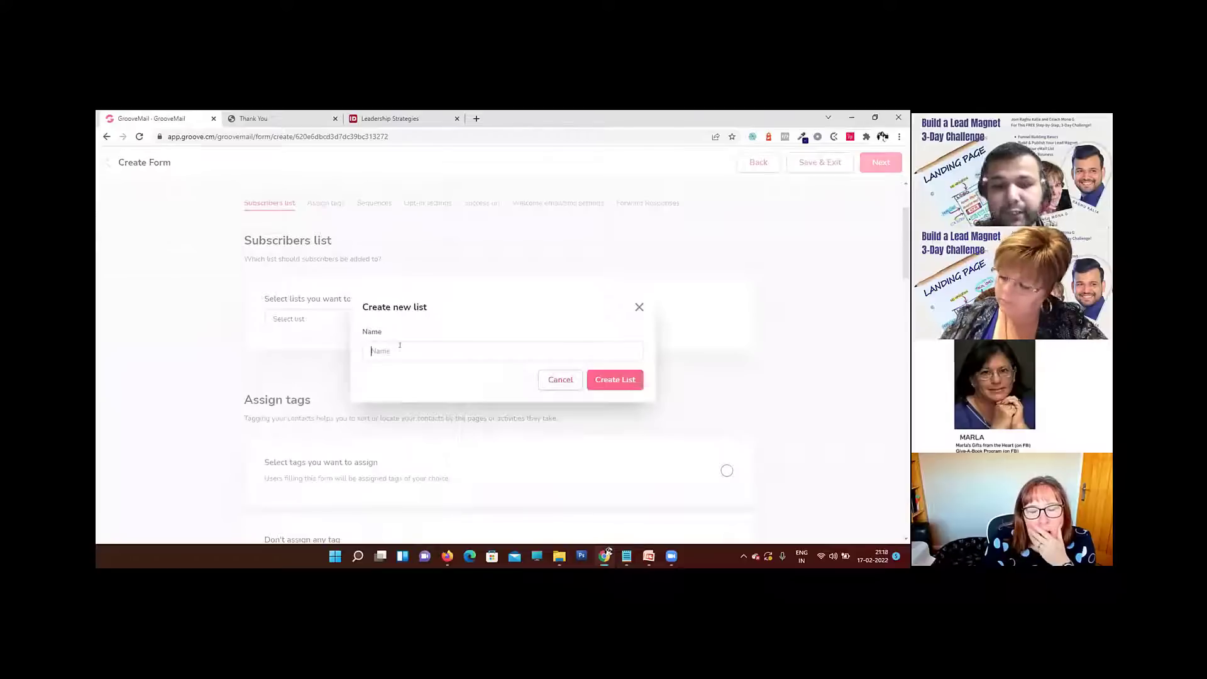
type("Growth M")
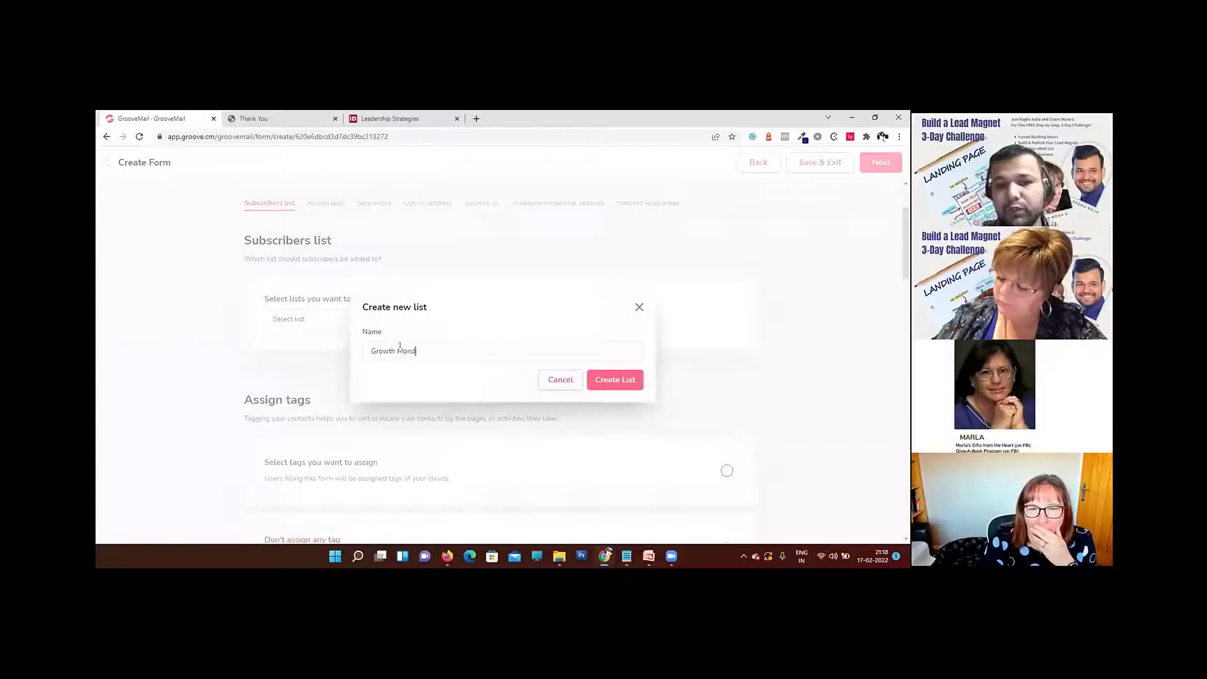
type("indset")
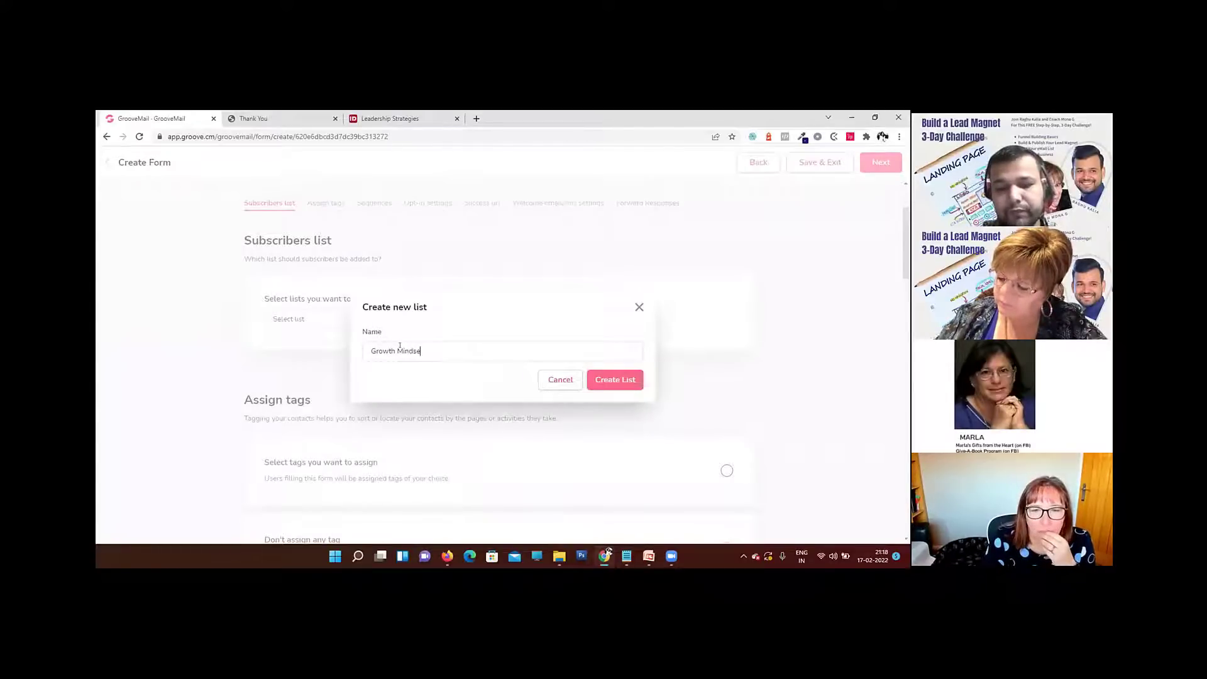
left_click(604, 379)
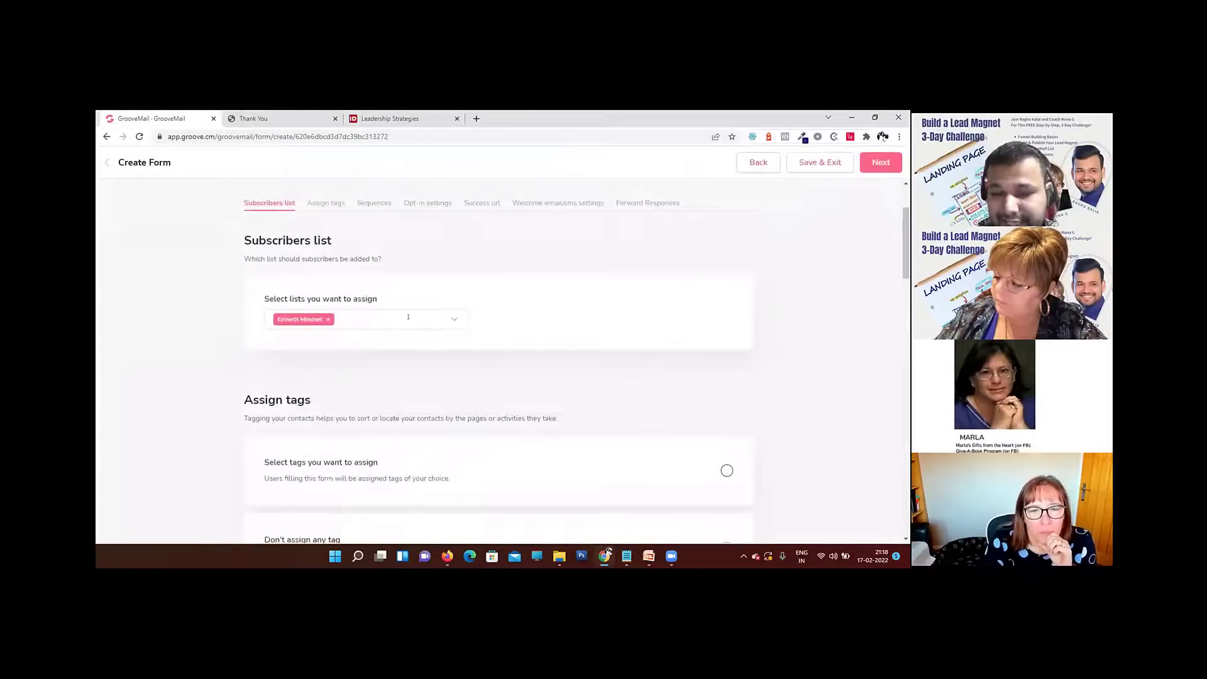
Step: Try the option to subscribe contacts to a sequence, and return the form to no sequence subscription
scroll(430, 365, "down", 2)
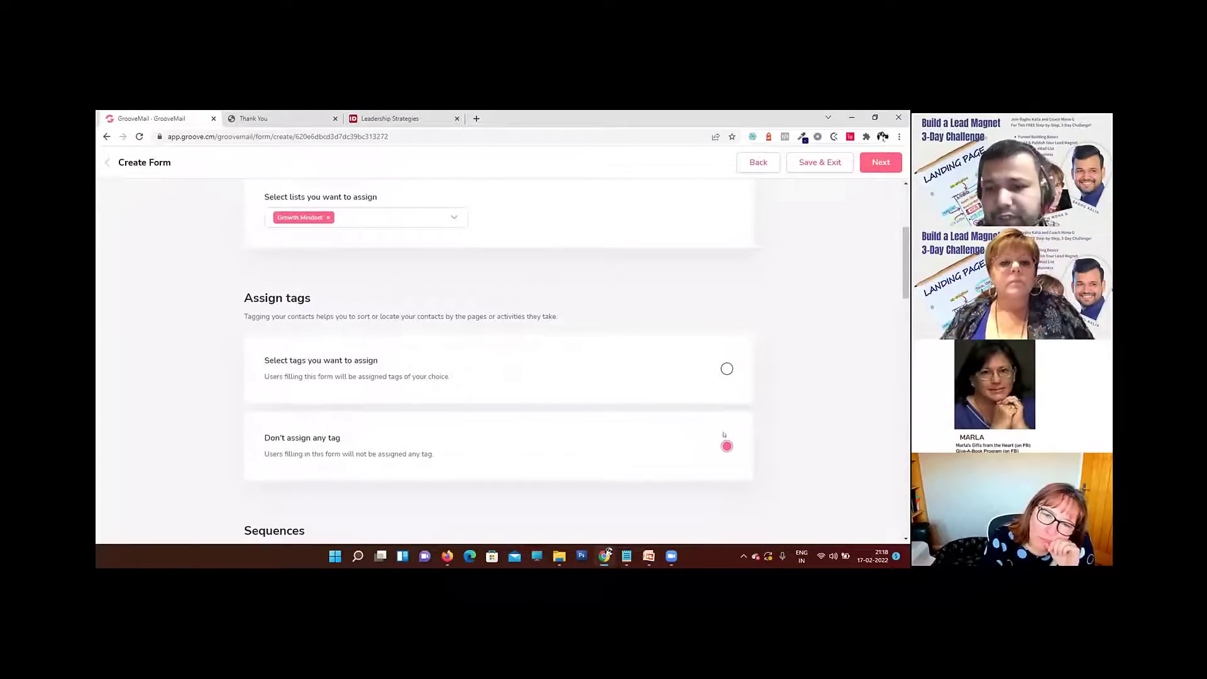
scroll(626, 380, "down", 4)
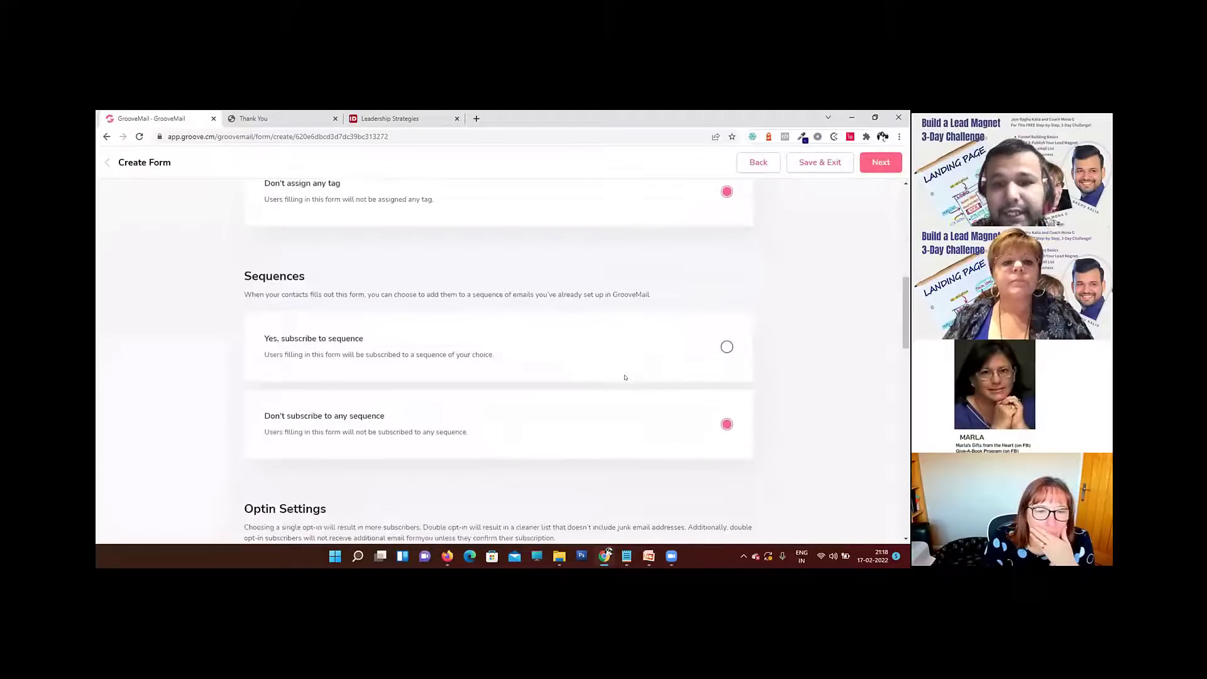
left_click_drag(303, 276, 249, 272)
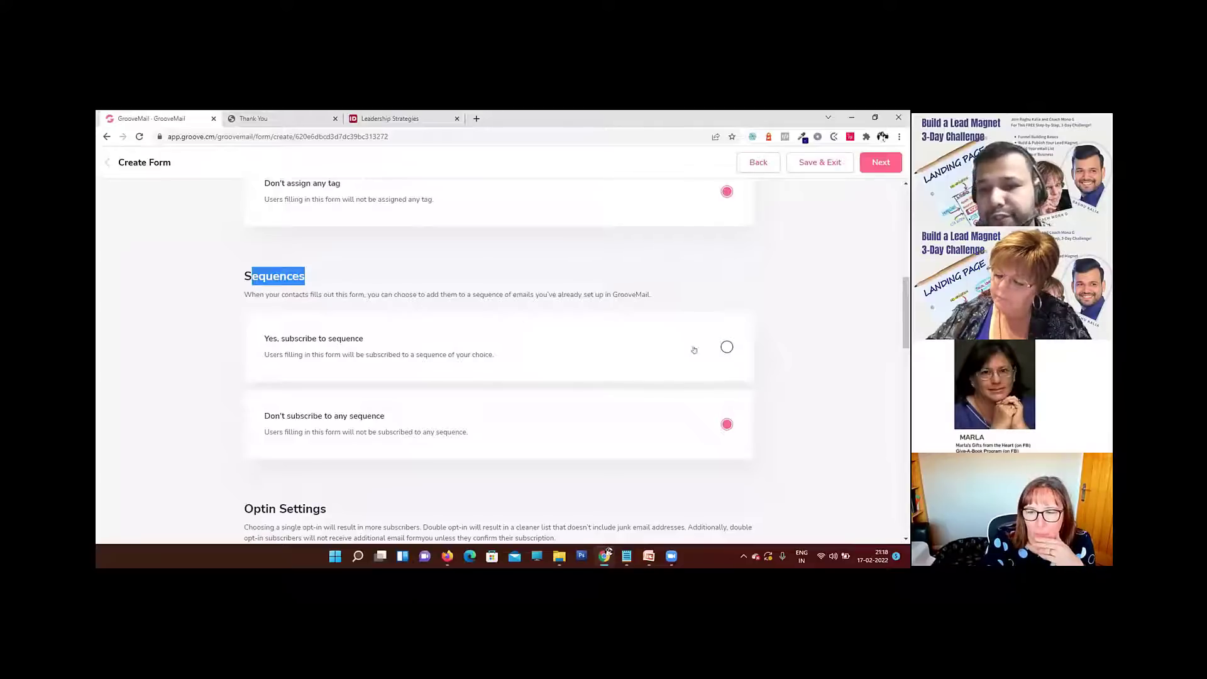
left_click(726, 347)
left_click(437, 379)
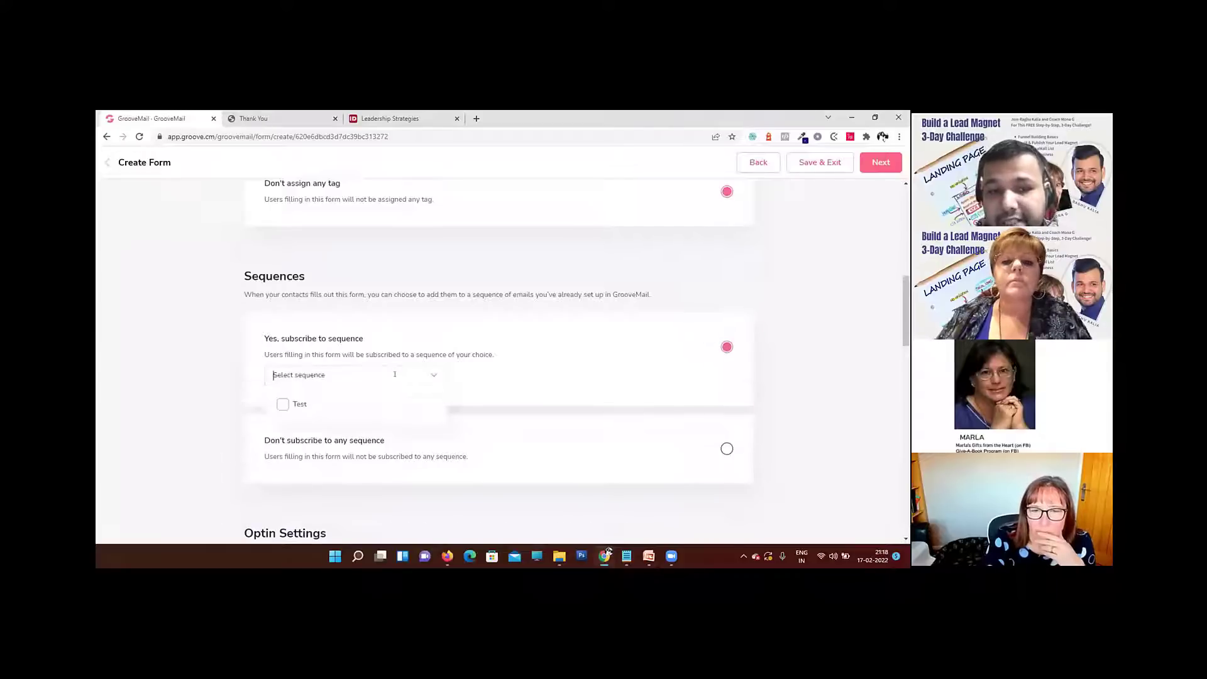
left_click(496, 374)
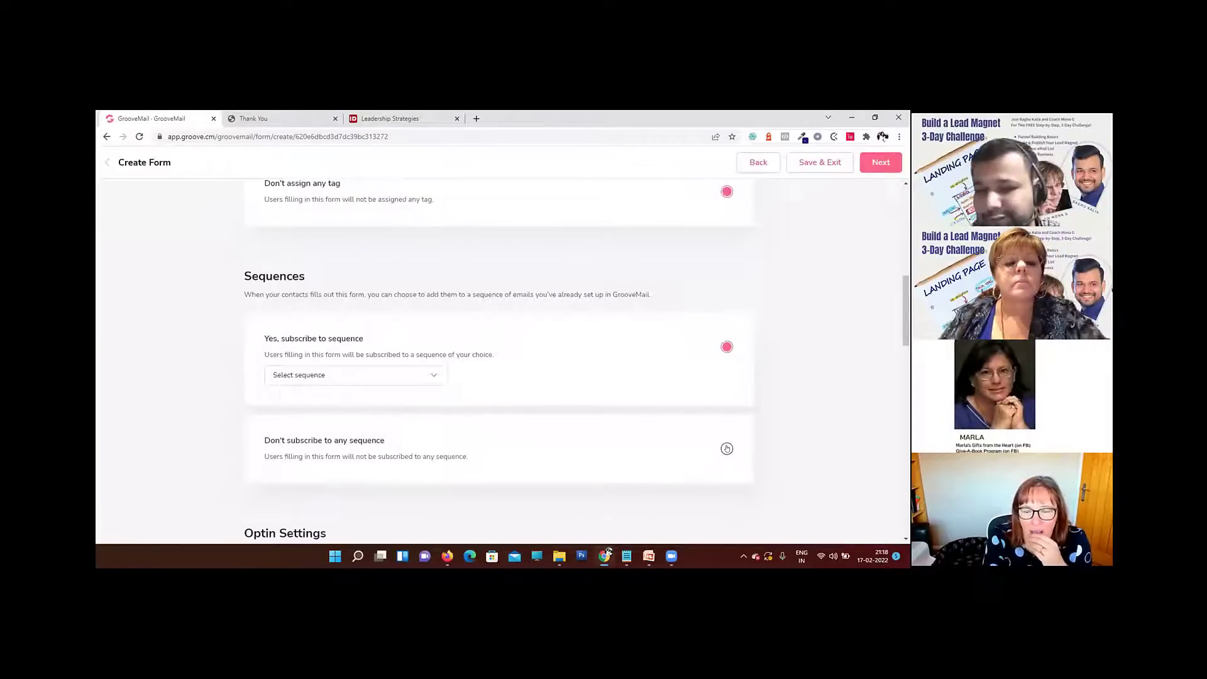
left_click(727, 449)
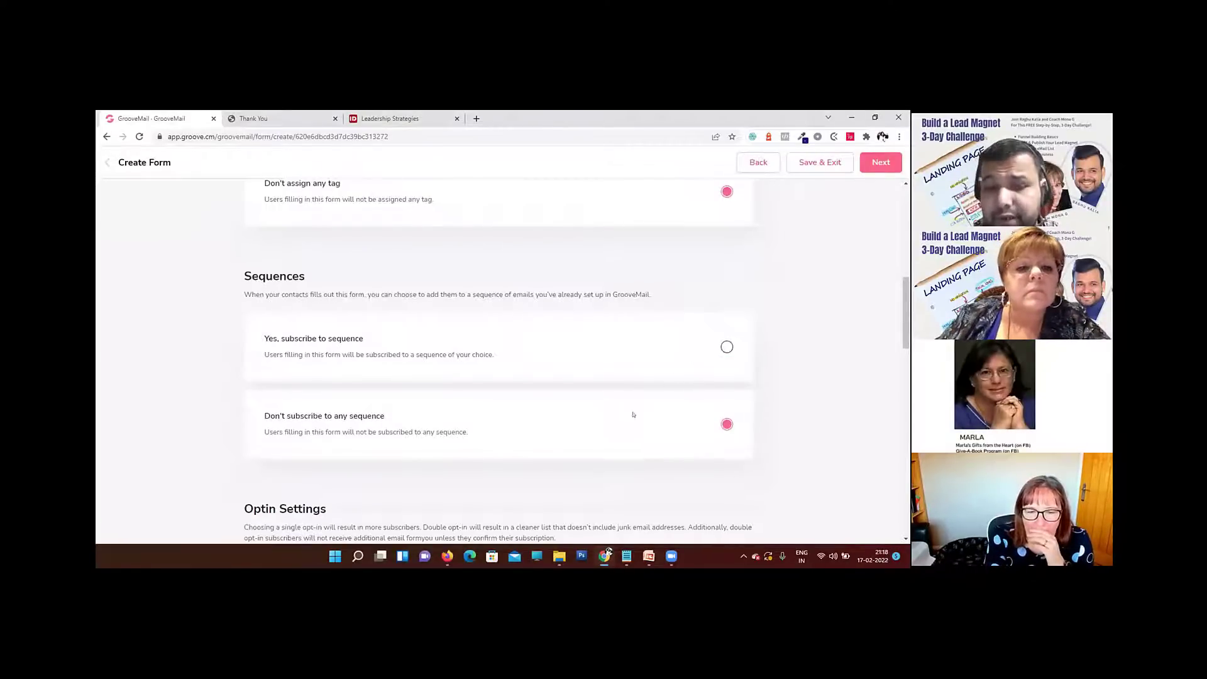
Step: Set the form to send new subscribers a welcome message by email
scroll(628, 415, "down", 3)
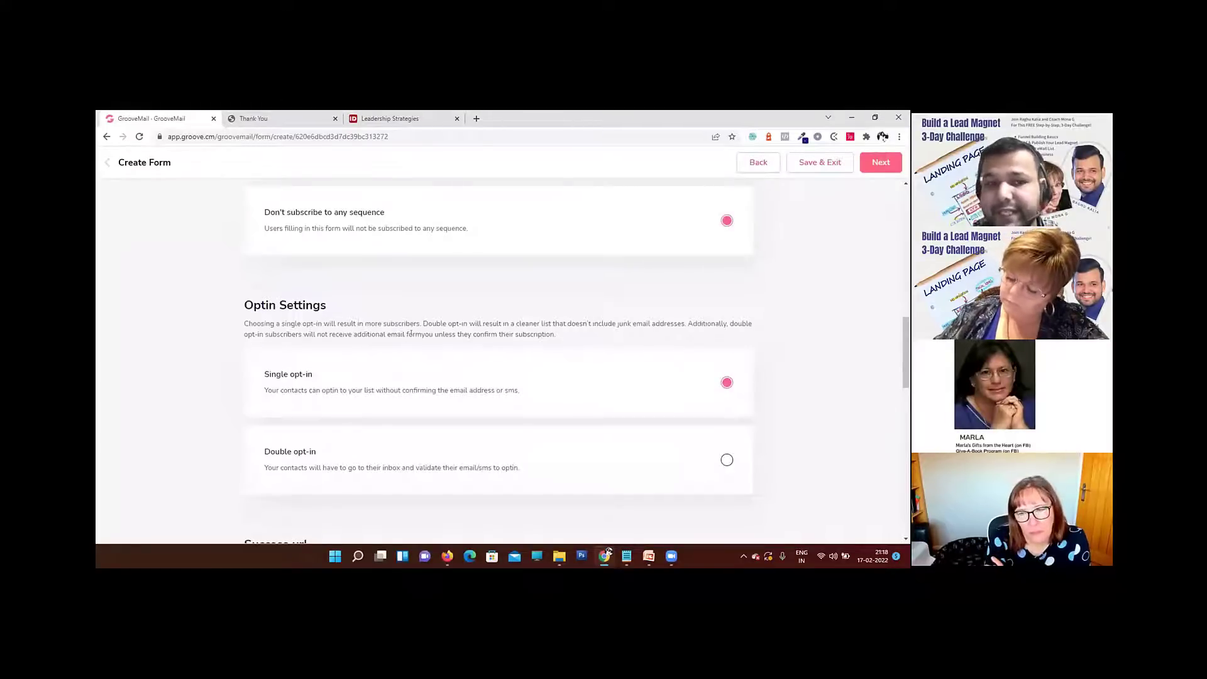
scroll(411, 333, "down", 1)
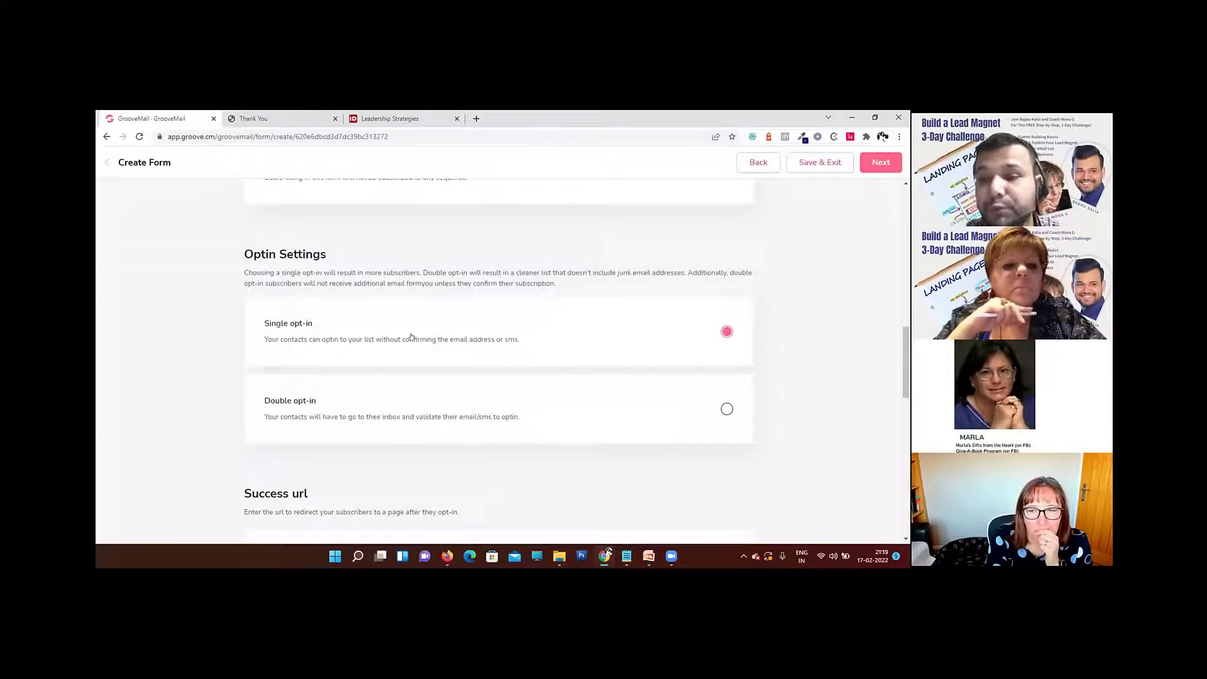
scroll(563, 352, "down", 1)
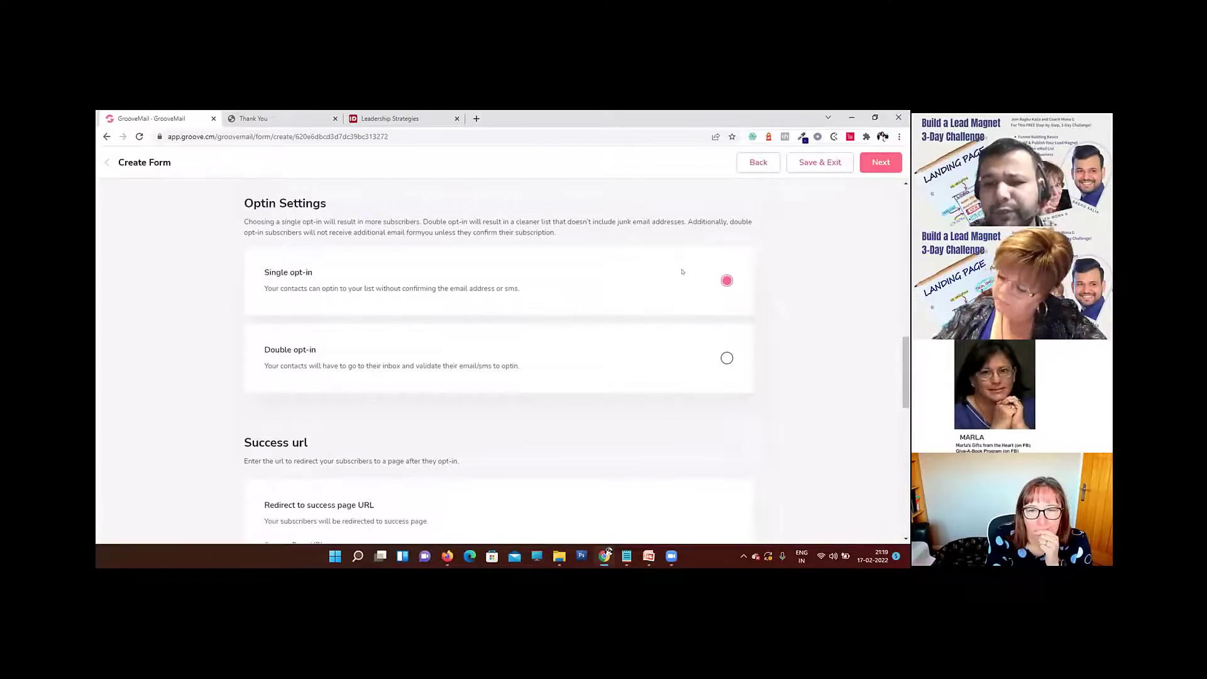
scroll(575, 346, "down", 5)
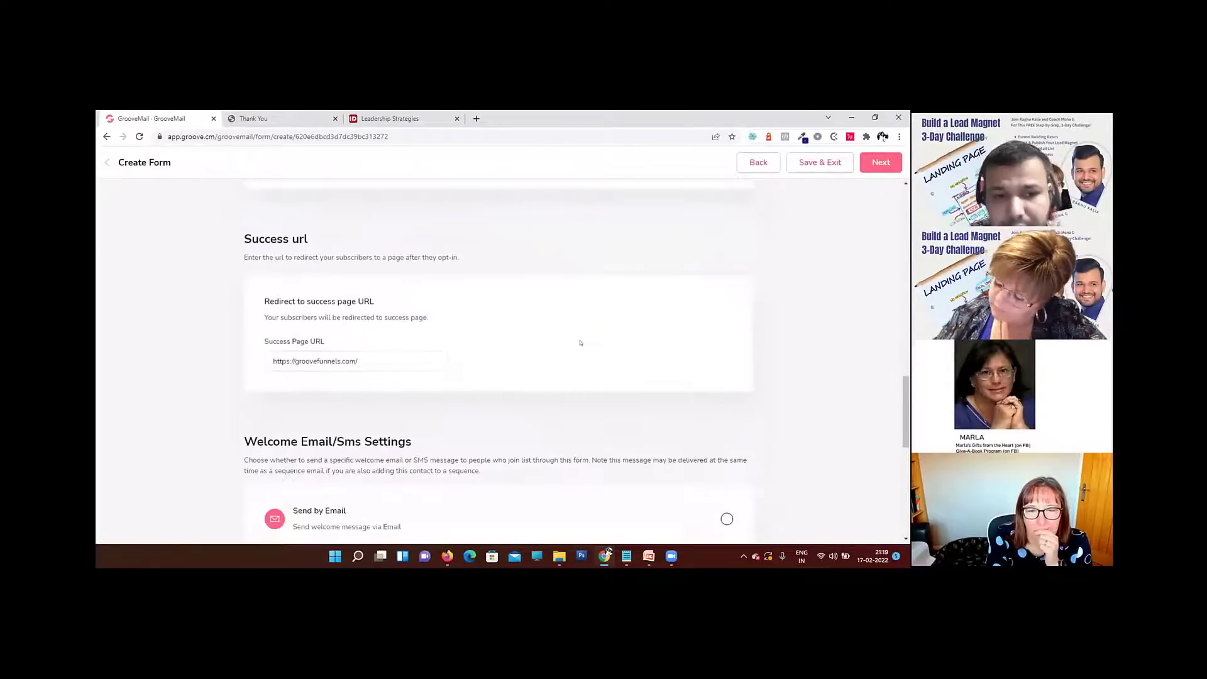
scroll(580, 343, "down", 3)
scroll(580, 343, "up", 2)
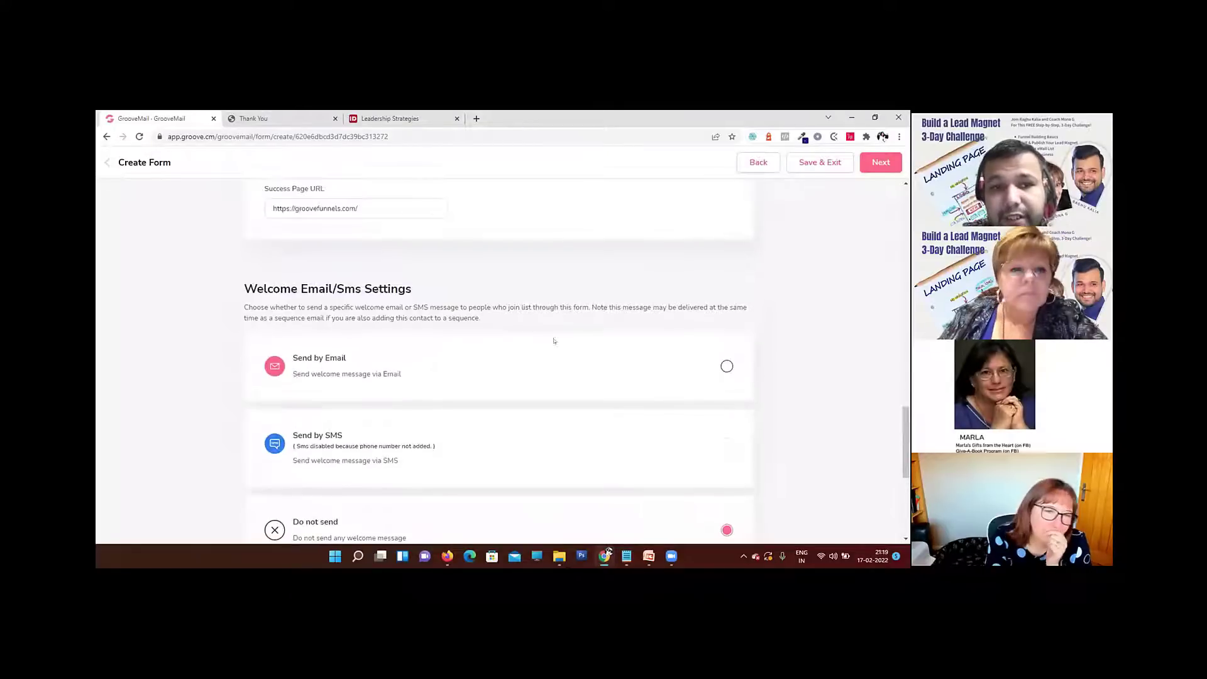
left_click_drag(254, 280, 396, 287)
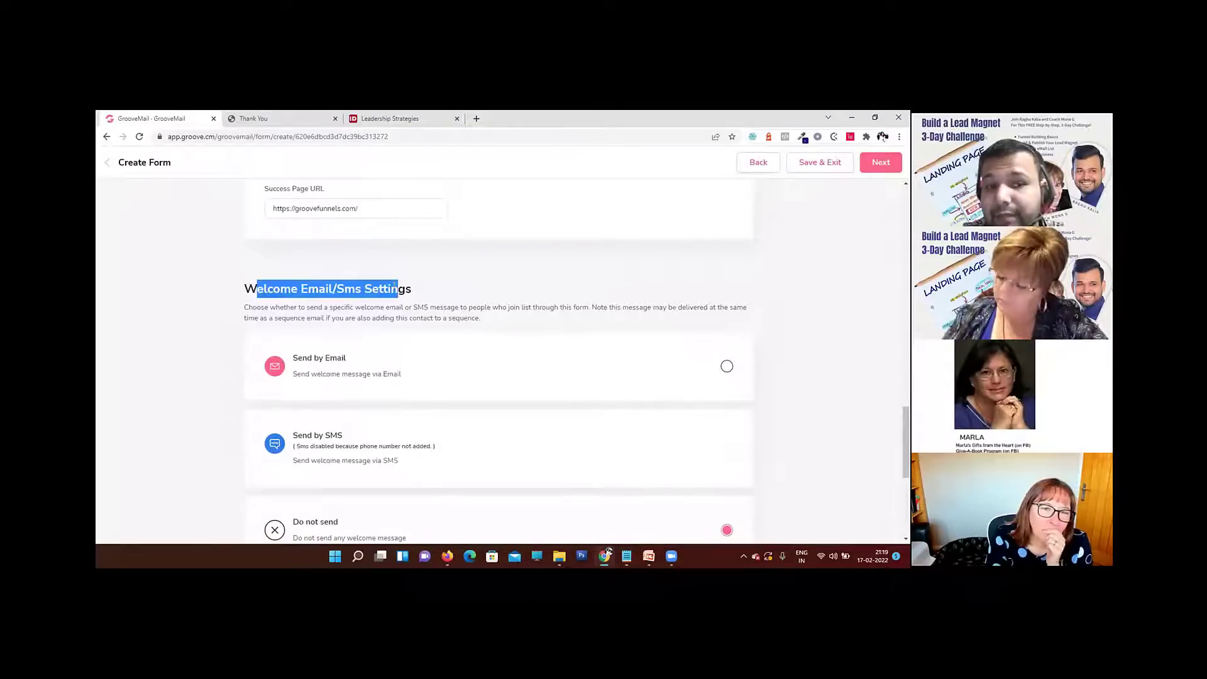
left_click(724, 366)
Step: Examine the welcome email's sender, subject, preview and message fields, and the other welcome message options
scroll(564, 378, "down", 2)
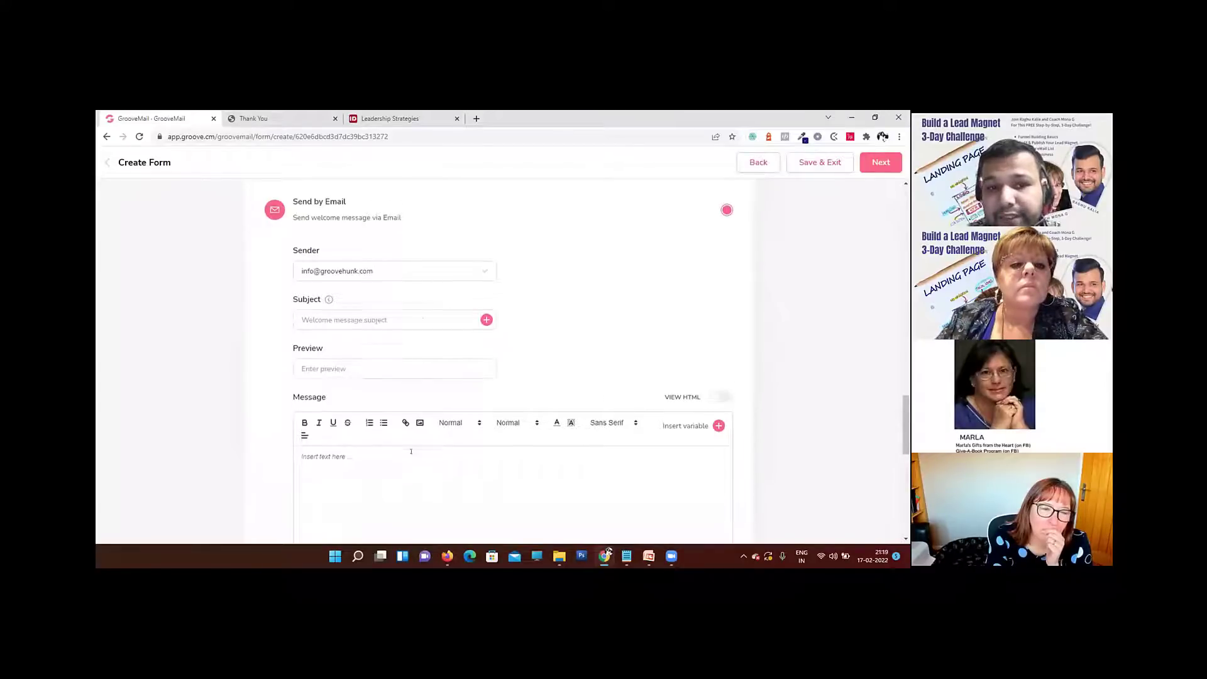
scroll(421, 353, "down", 2)
scroll(423, 383, "up", 2)
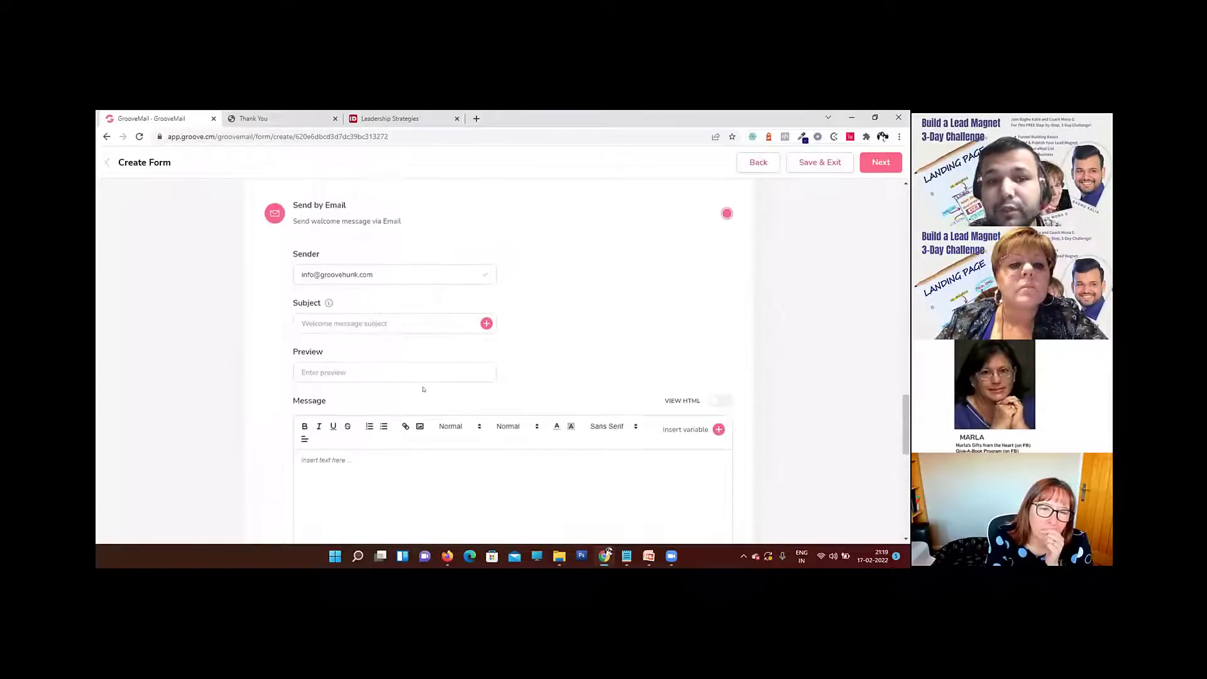
scroll(424, 389, "up", 1)
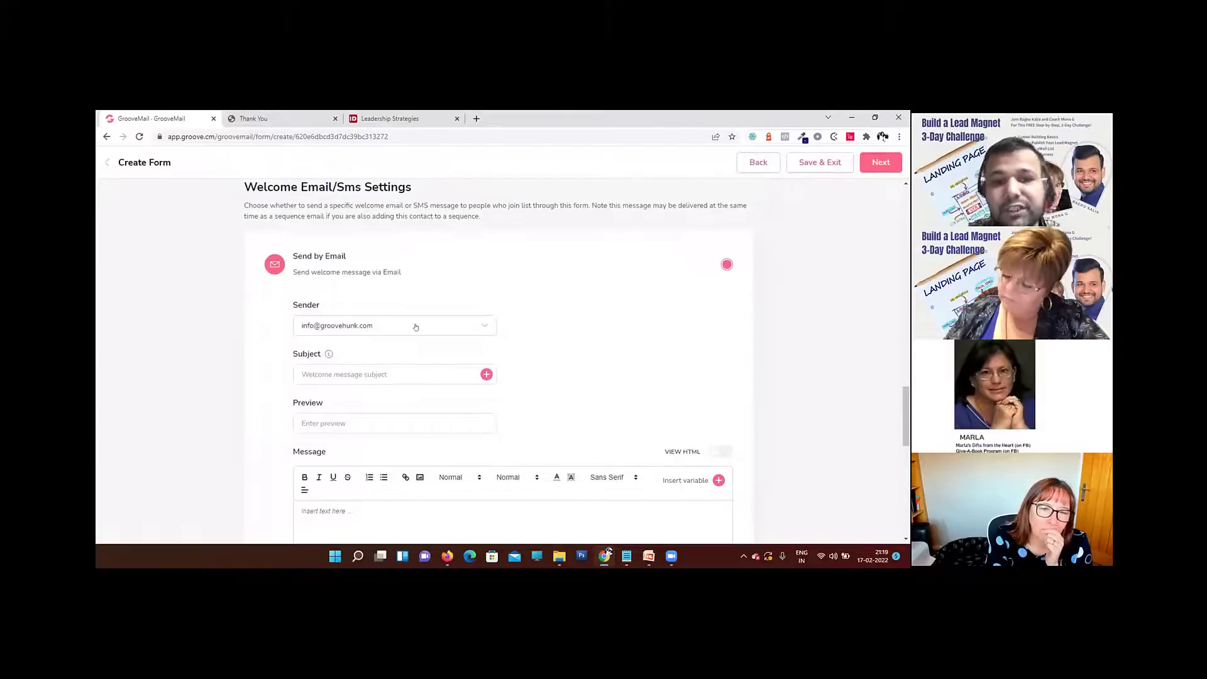
scroll(415, 327, "down", 2)
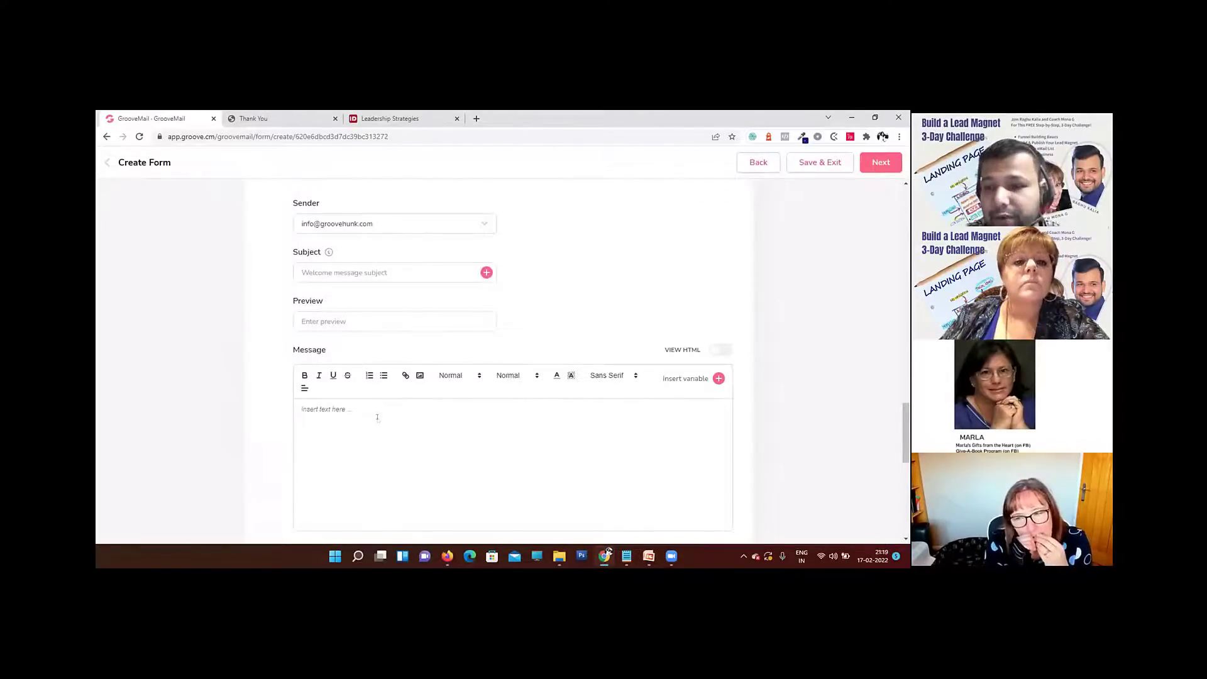
scroll(376, 422, "down", 3)
scroll(381, 416, "up", 3)
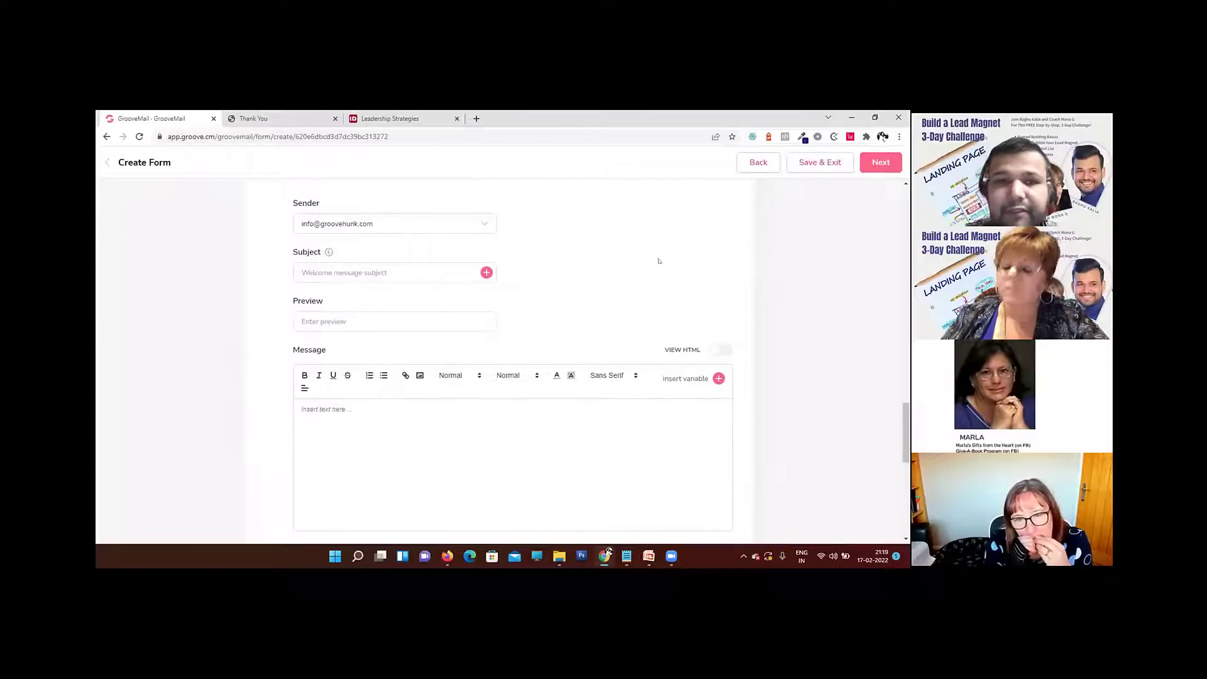
scroll(613, 291, "down", 6)
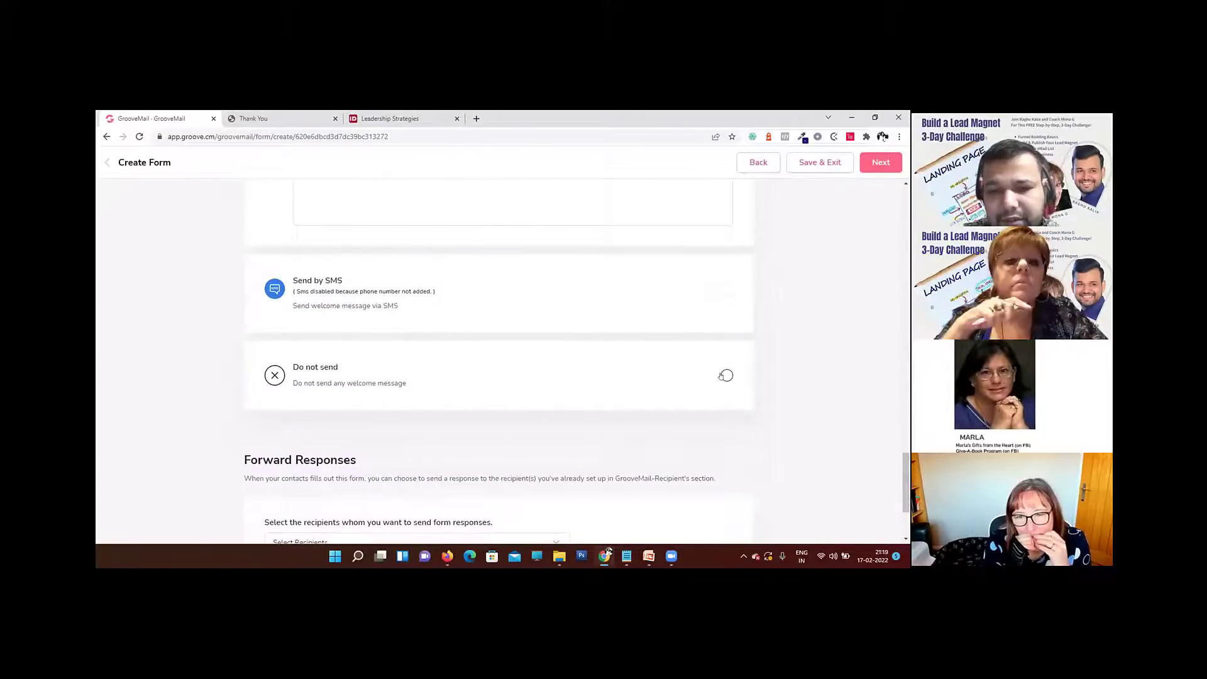
scroll(602, 376, "up", 3)
scroll(602, 376, "up", 5)
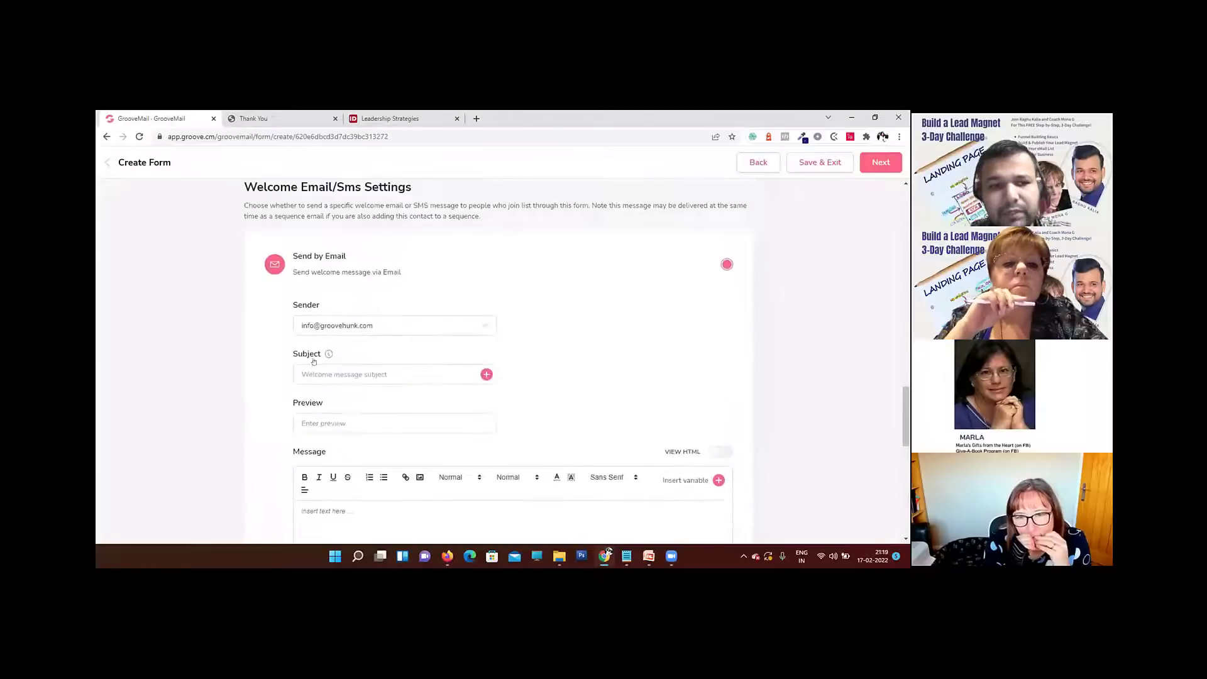
Step: Set the welcome email's subject to "Here is your Copy to Download Growth Mindset"
type("Yo")
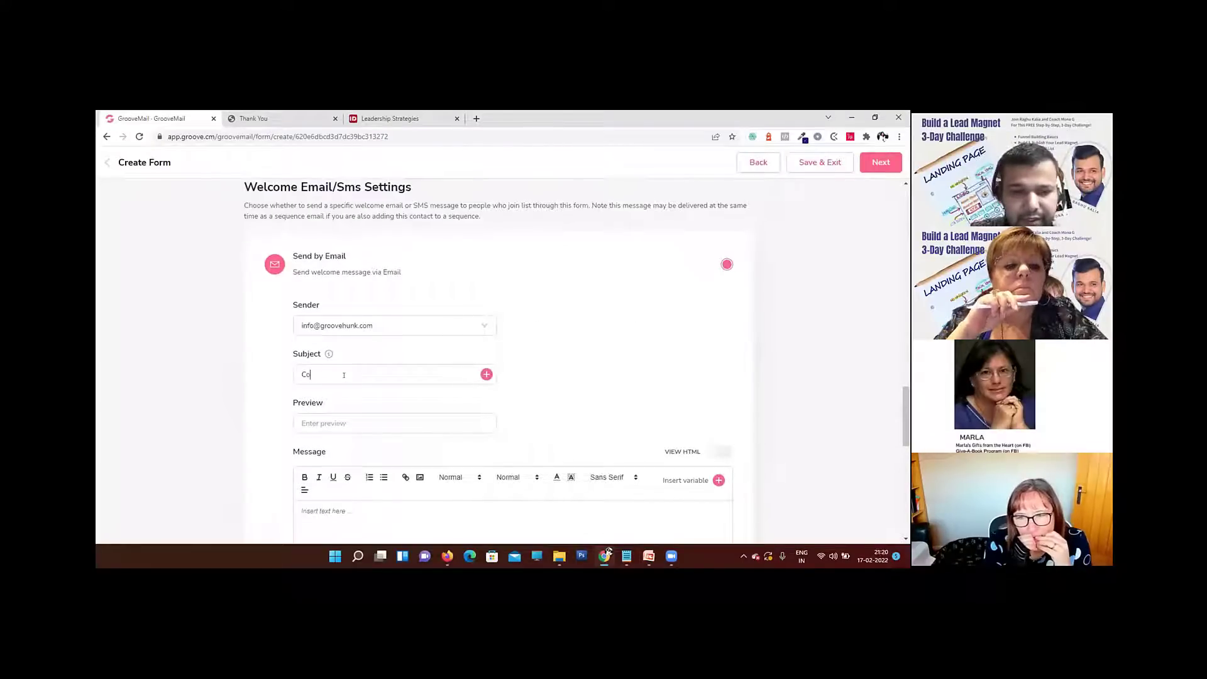
key("BackSpace")
key("BackSpace")
type("Here is yo")
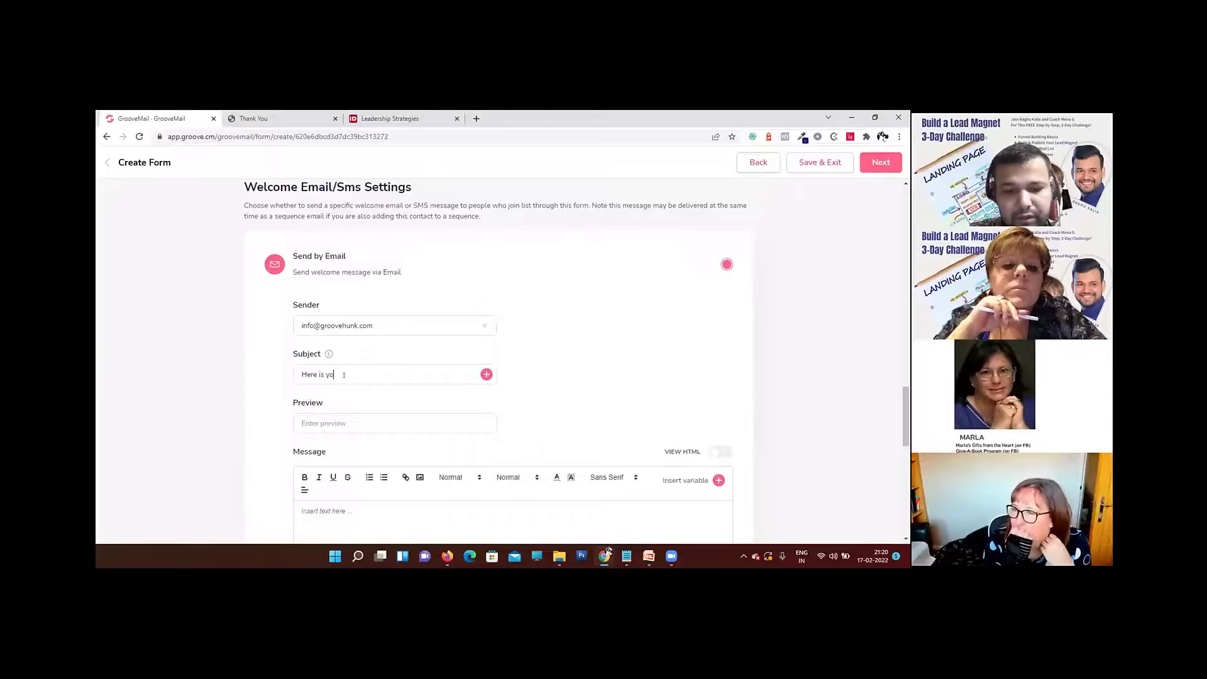
type("ur Copy to Download")
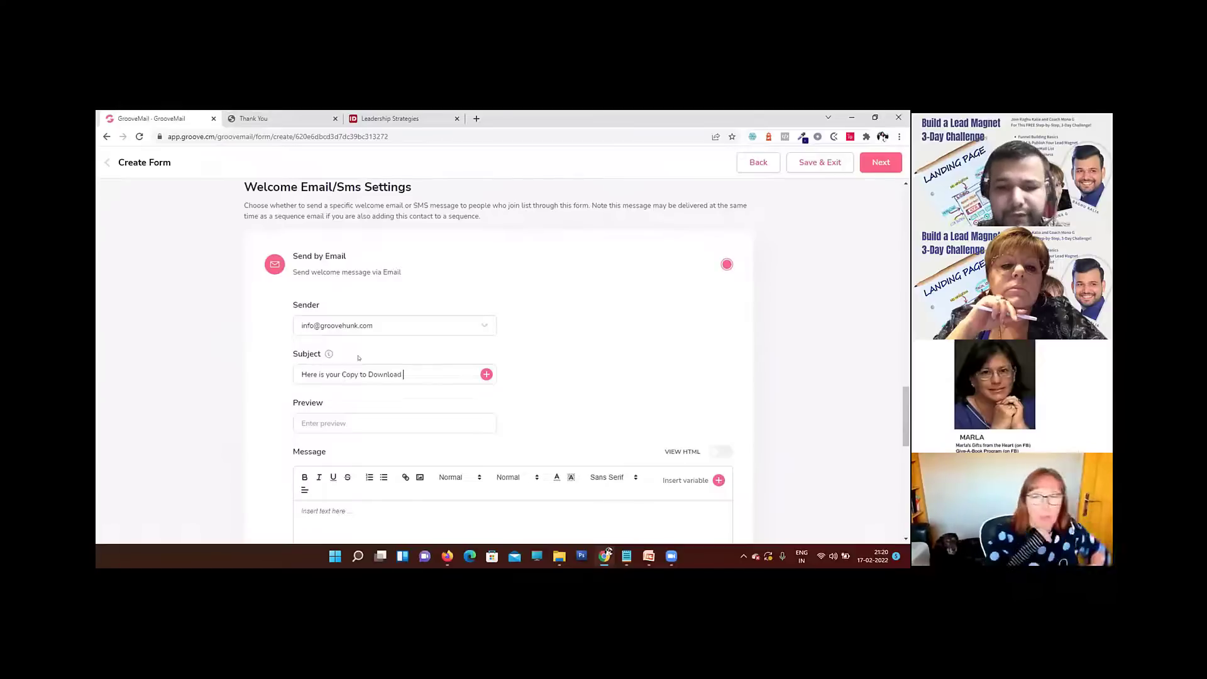
double_click(385, 374)
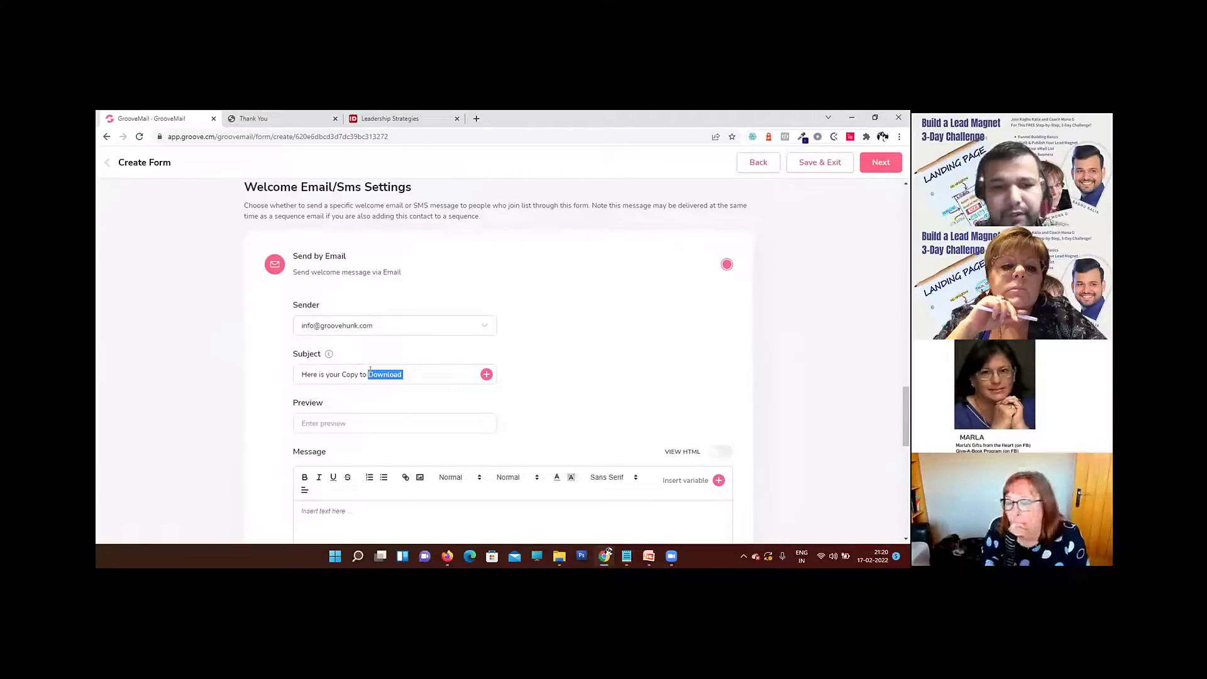
left_click(420, 370)
type("Growth Mind")
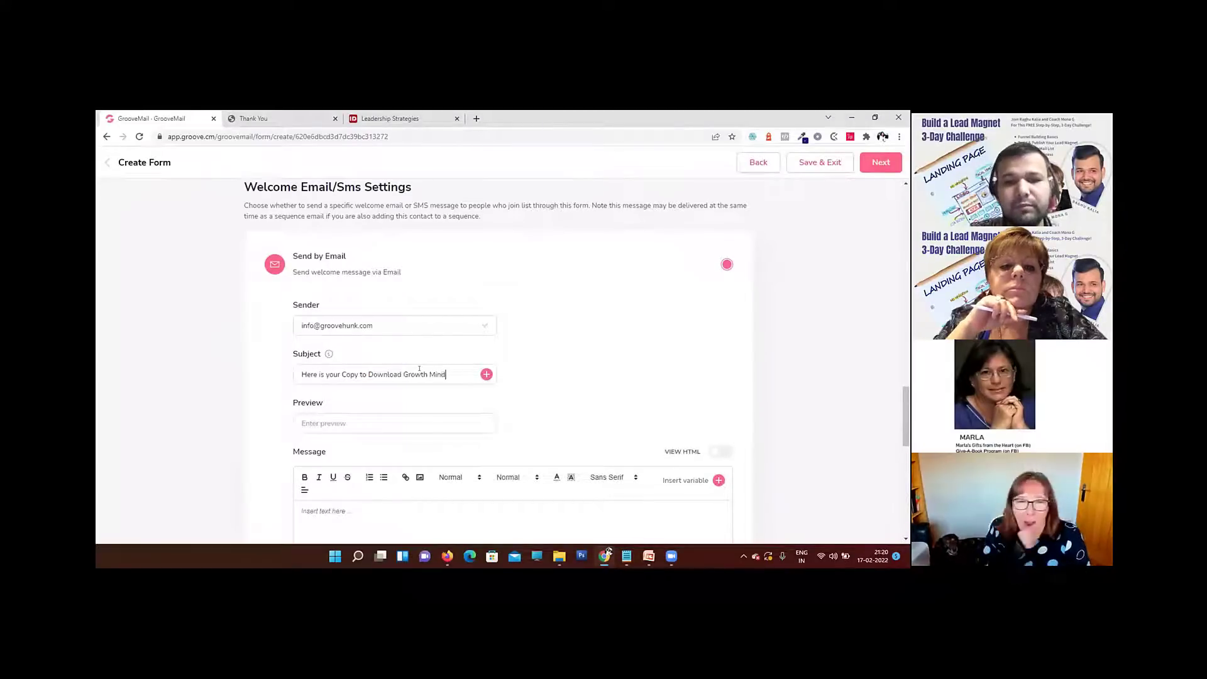
type("set")
Step: Start the welcome message with the greeting "Hi" followed by the First Name variable
scroll(439, 381, "down", 2)
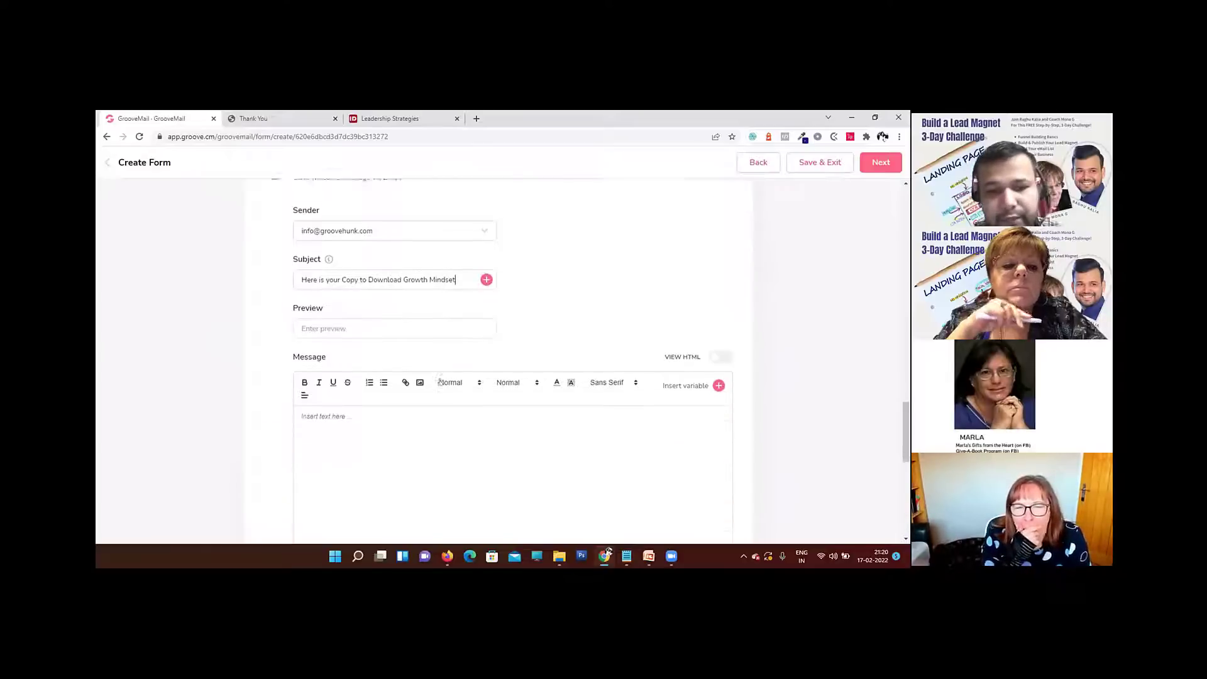
left_click(392, 406)
type("Hi")
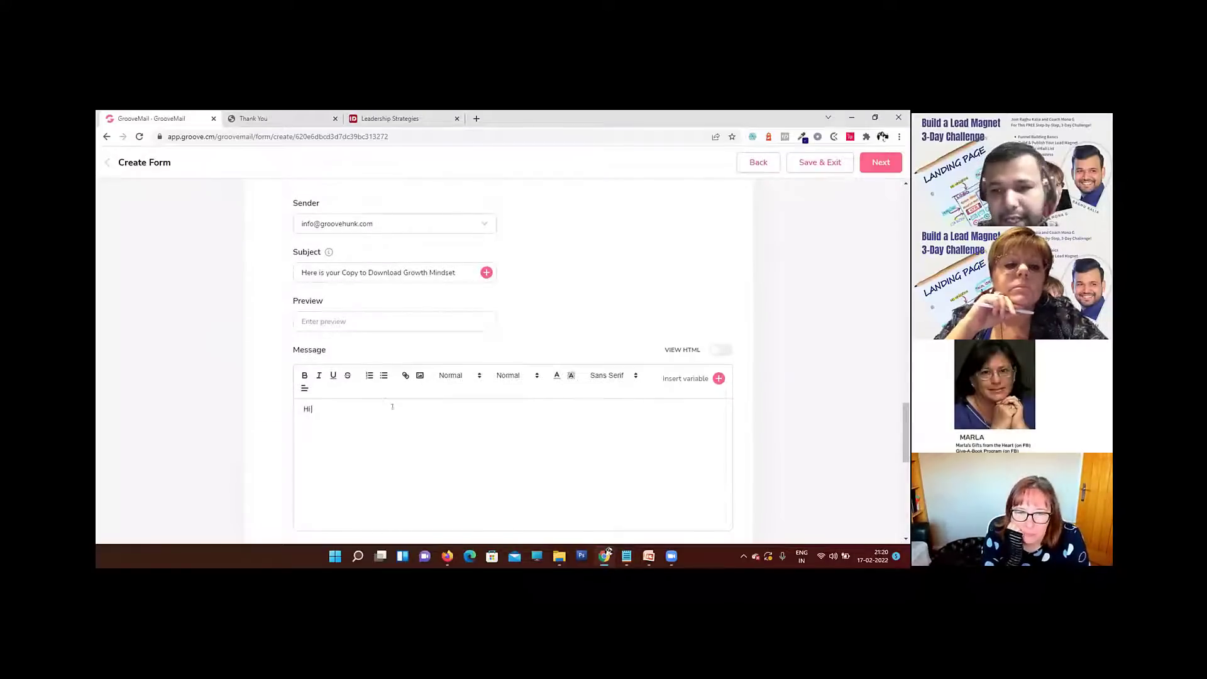
left_click(718, 378)
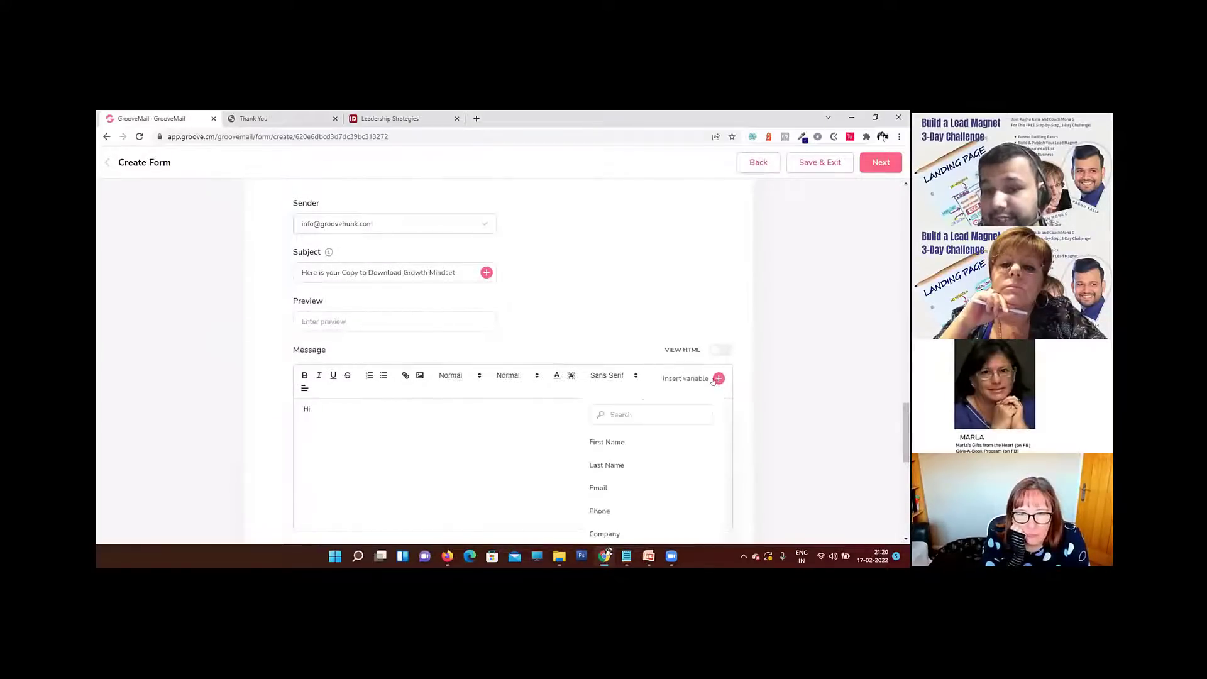
left_click(607, 442)
key("Return")
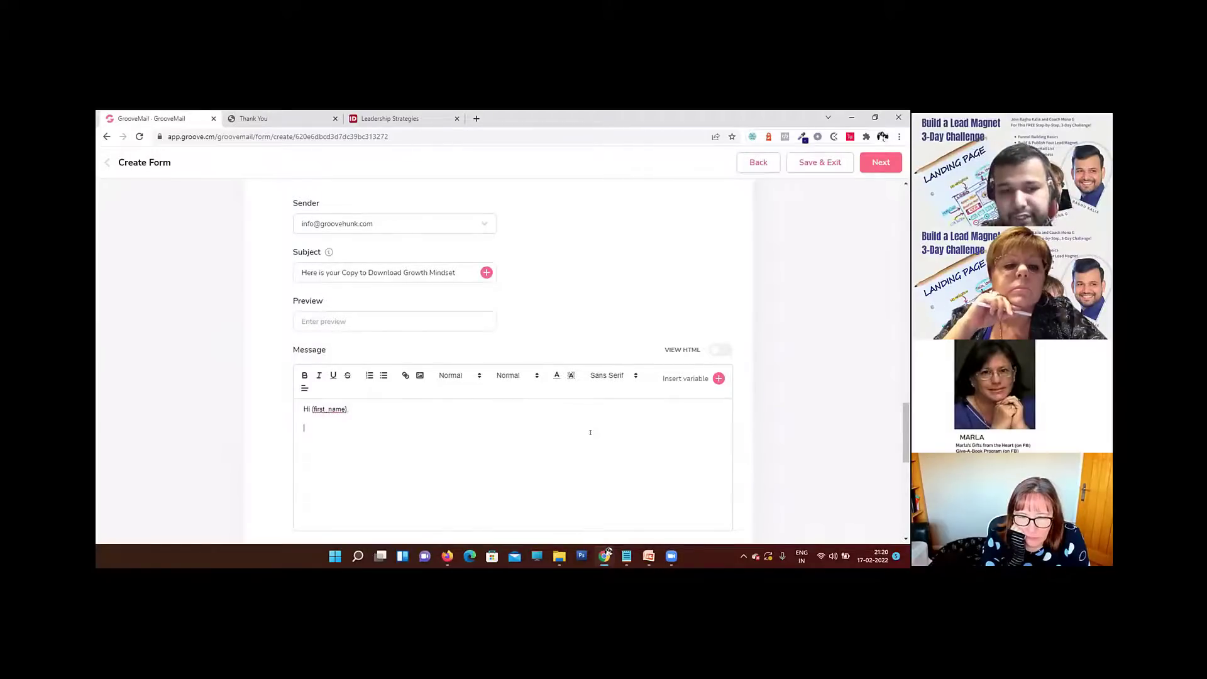
Step: Add the line "Here is your Copy" below the greeting in the welcome message
type("C")
key("BackSpace")
type("He")
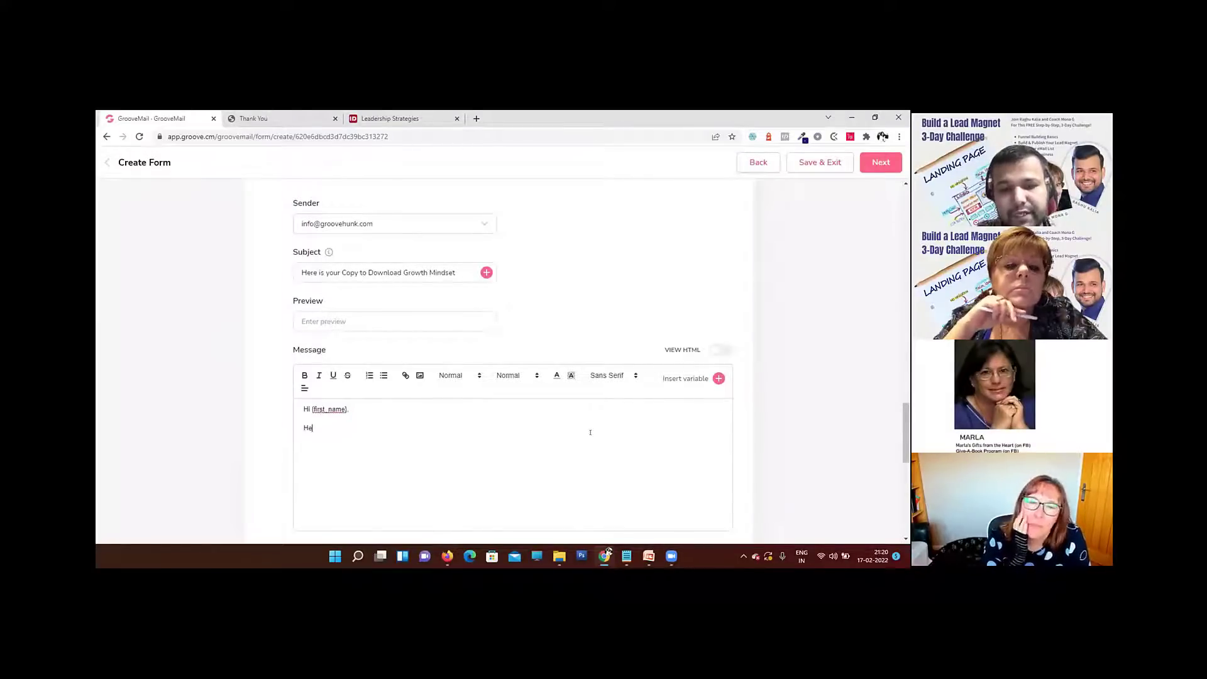
type("re is your COp")
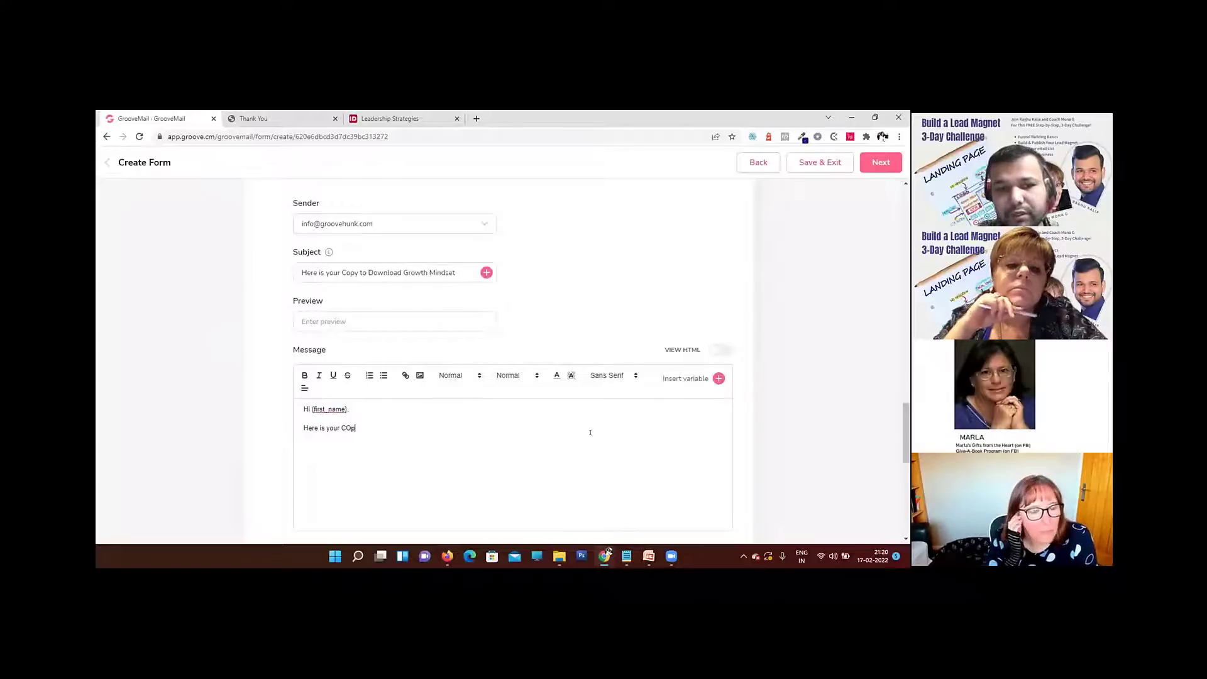
key("BackSpace")
key("BackSpace")
type("opy")
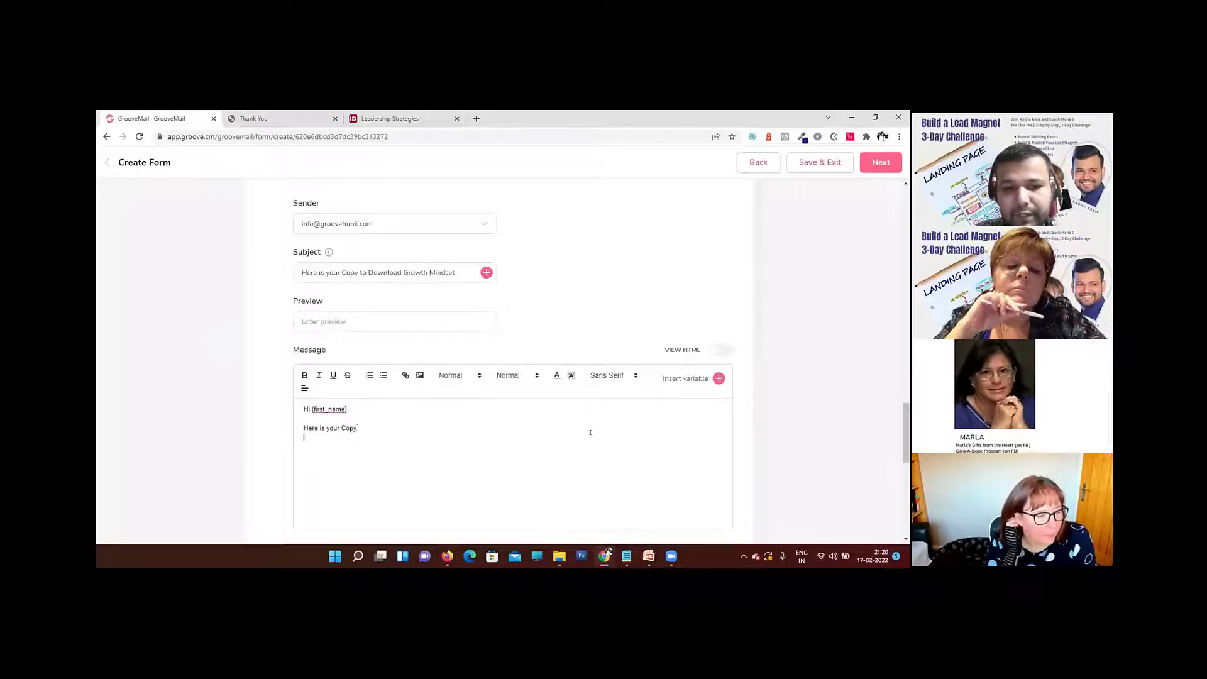
Step: Add the closing line "Thanks" below "Here is your Copy" in the welcome message
key("Return")
type("Tha")
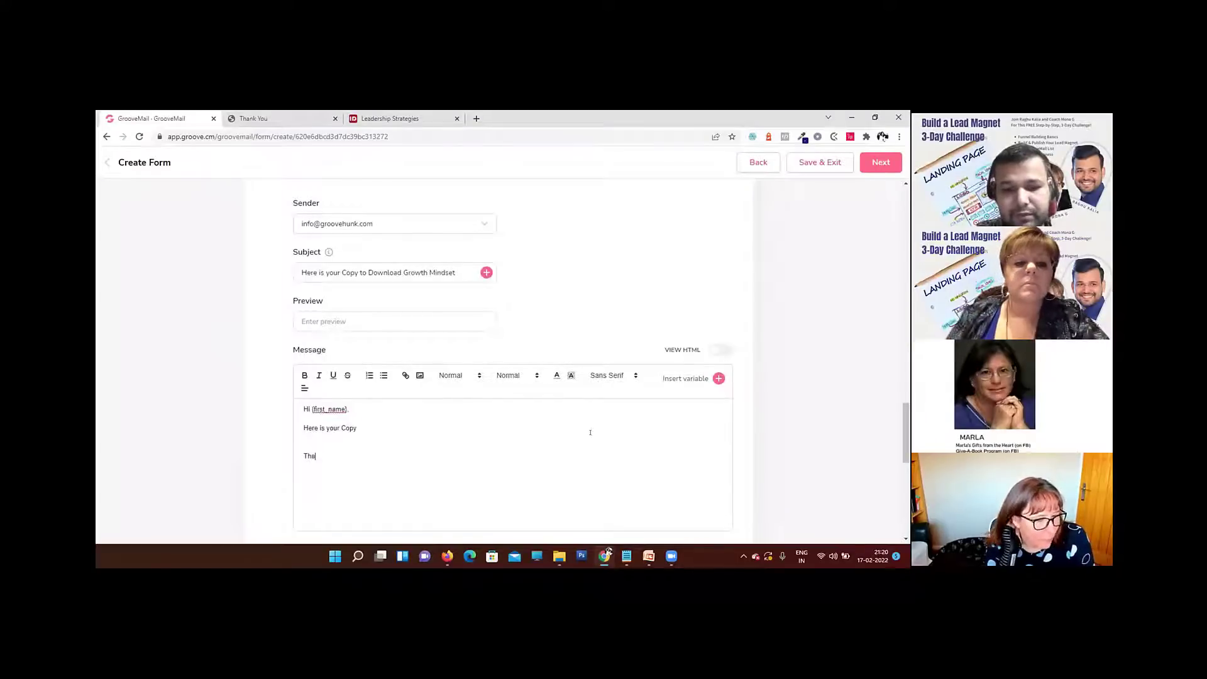
type("nks")
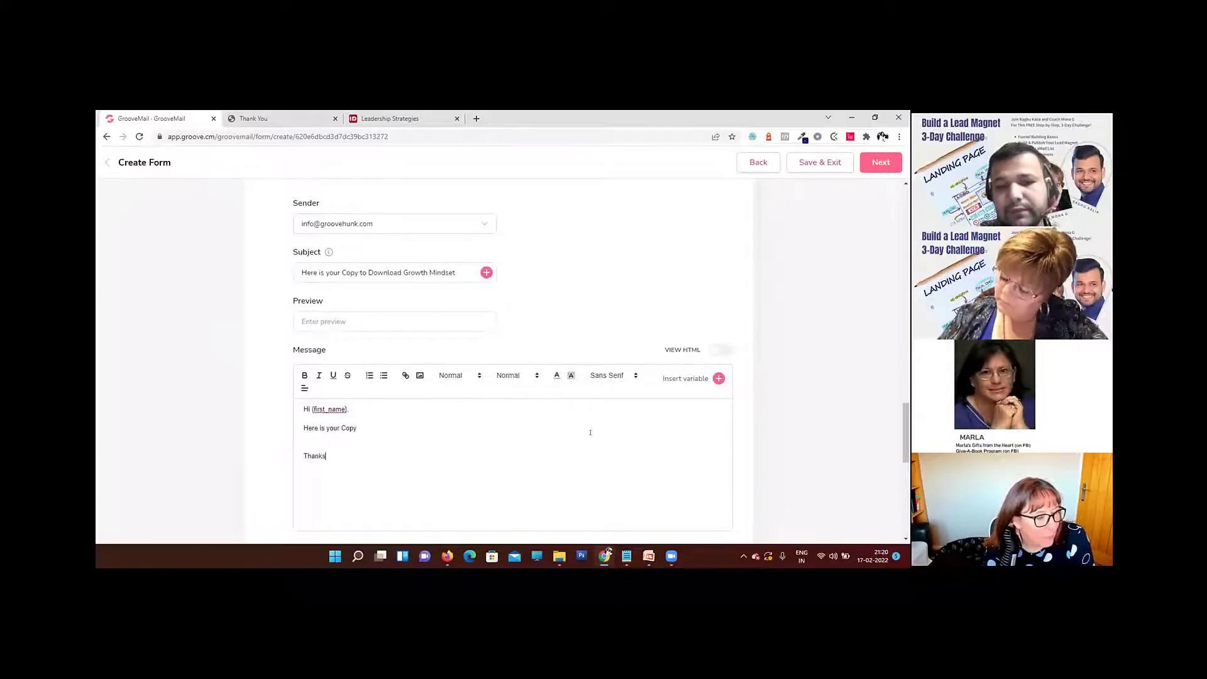
left_click(426, 409)
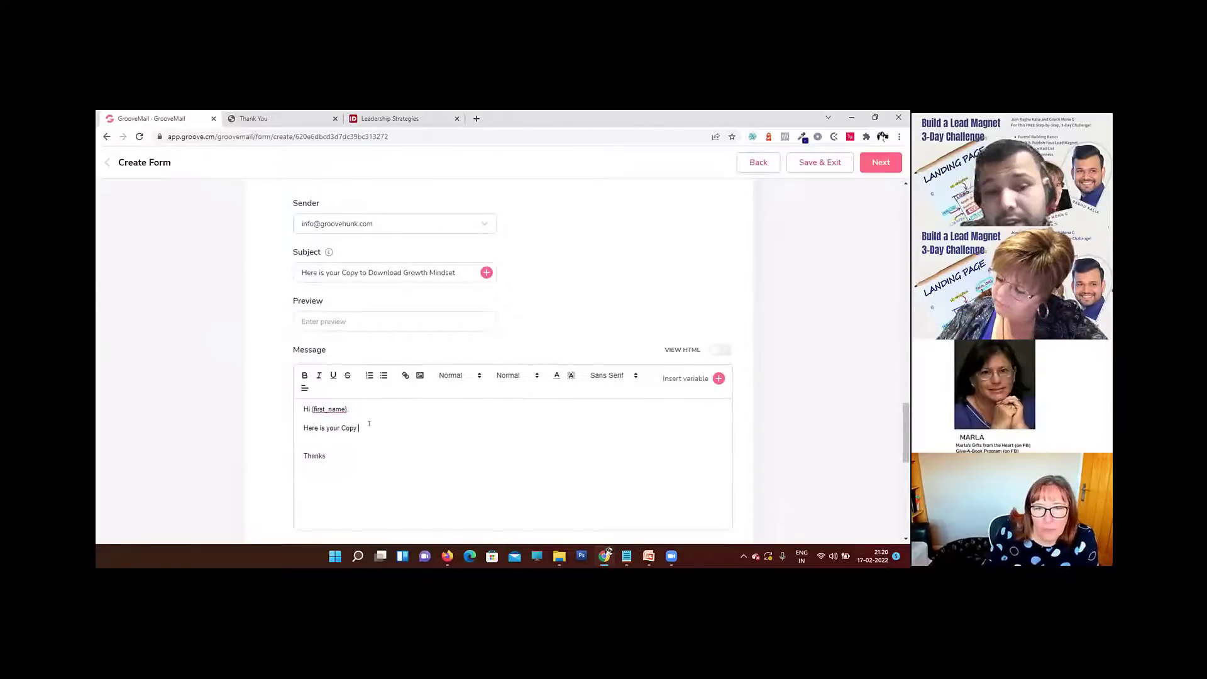
Step: Complete the form setup, leaving the response recipients unselected, and finish the Growth Mindset form
scroll(491, 455, "down", 5)
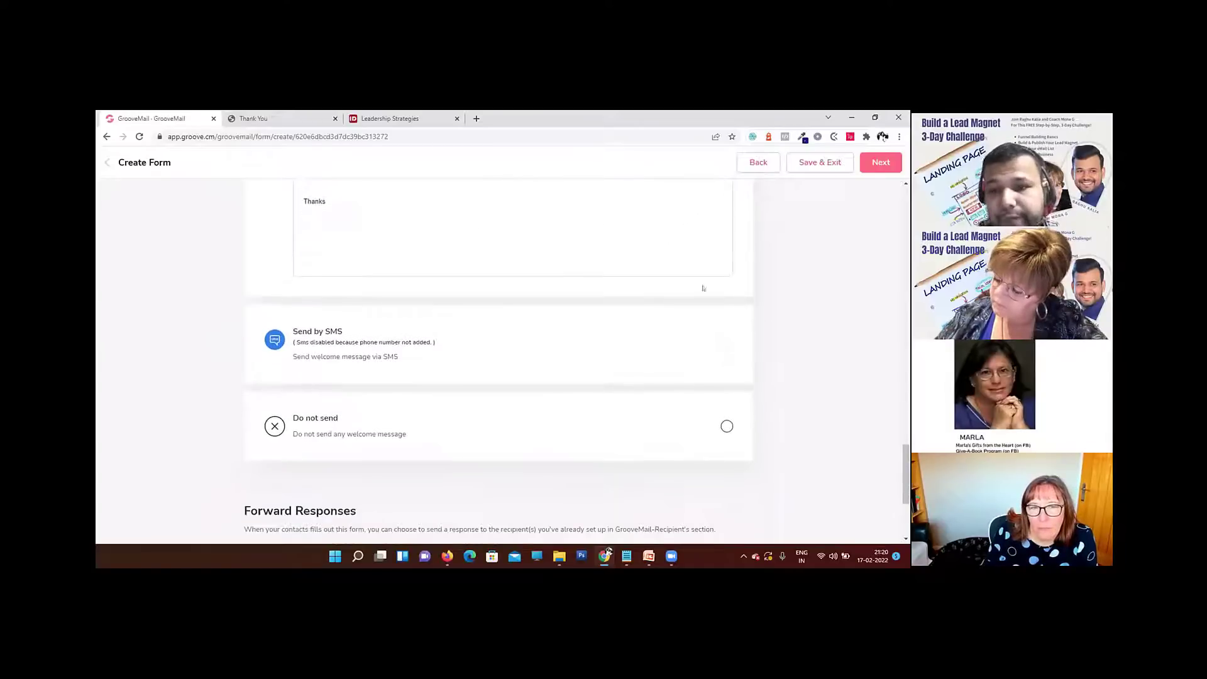
scroll(754, 264, "down", 3)
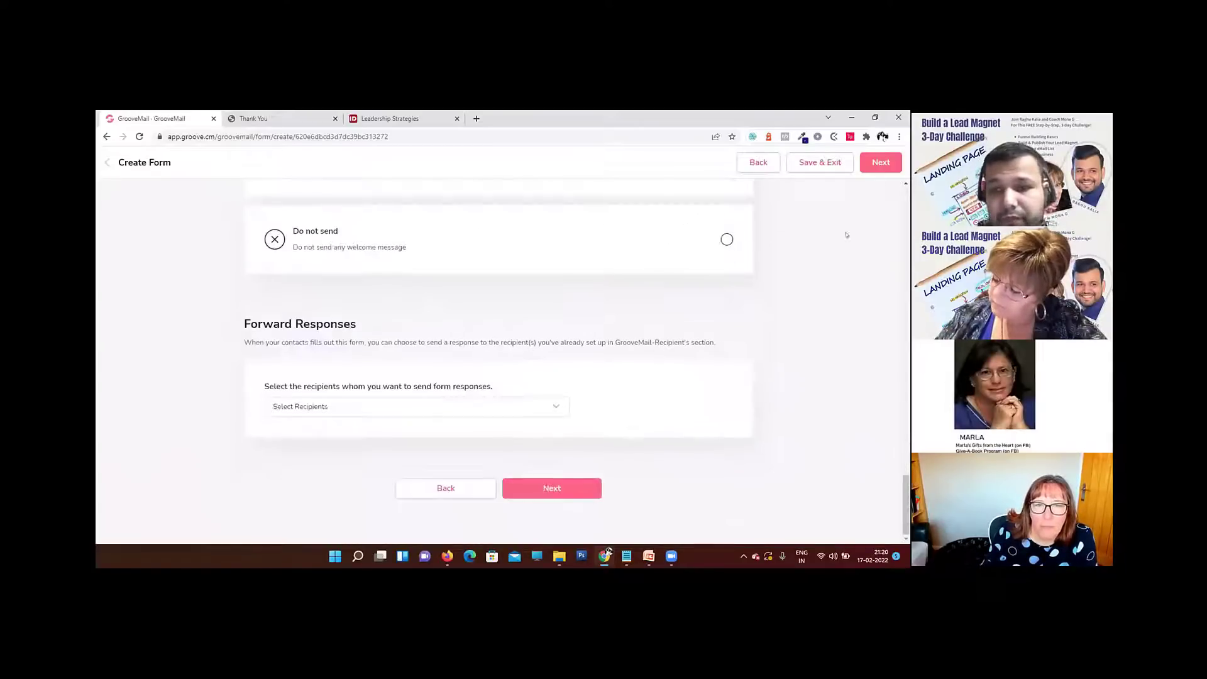
left_click(553, 489)
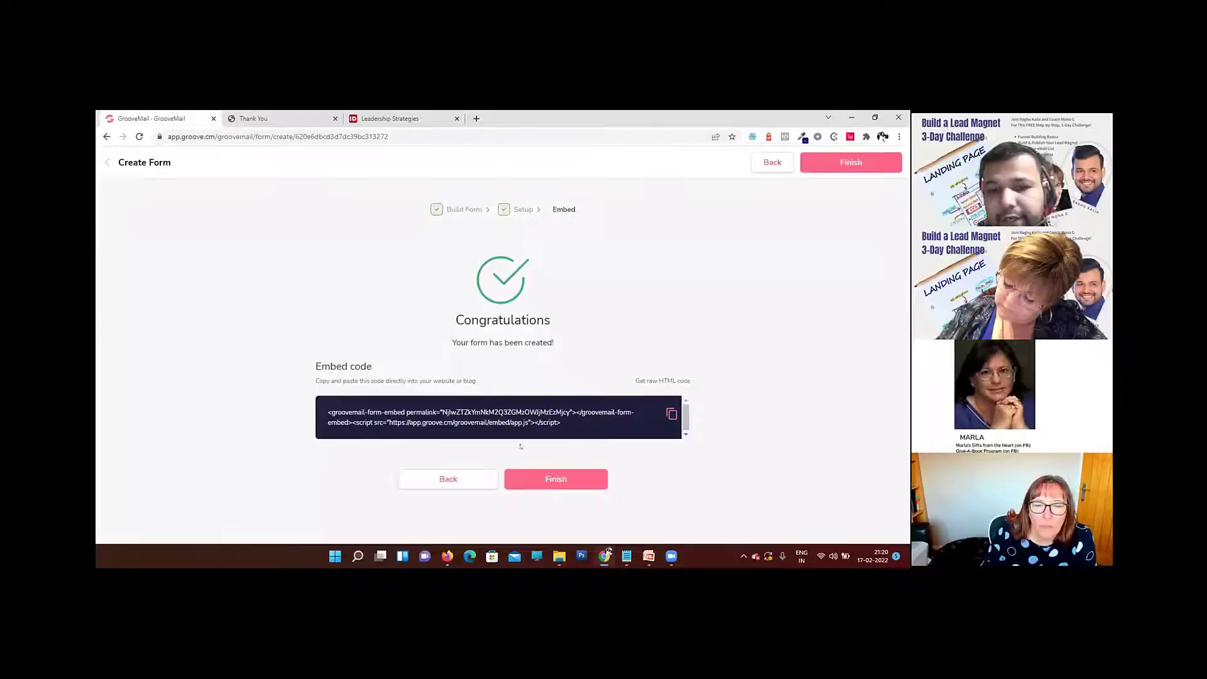
left_click(547, 480)
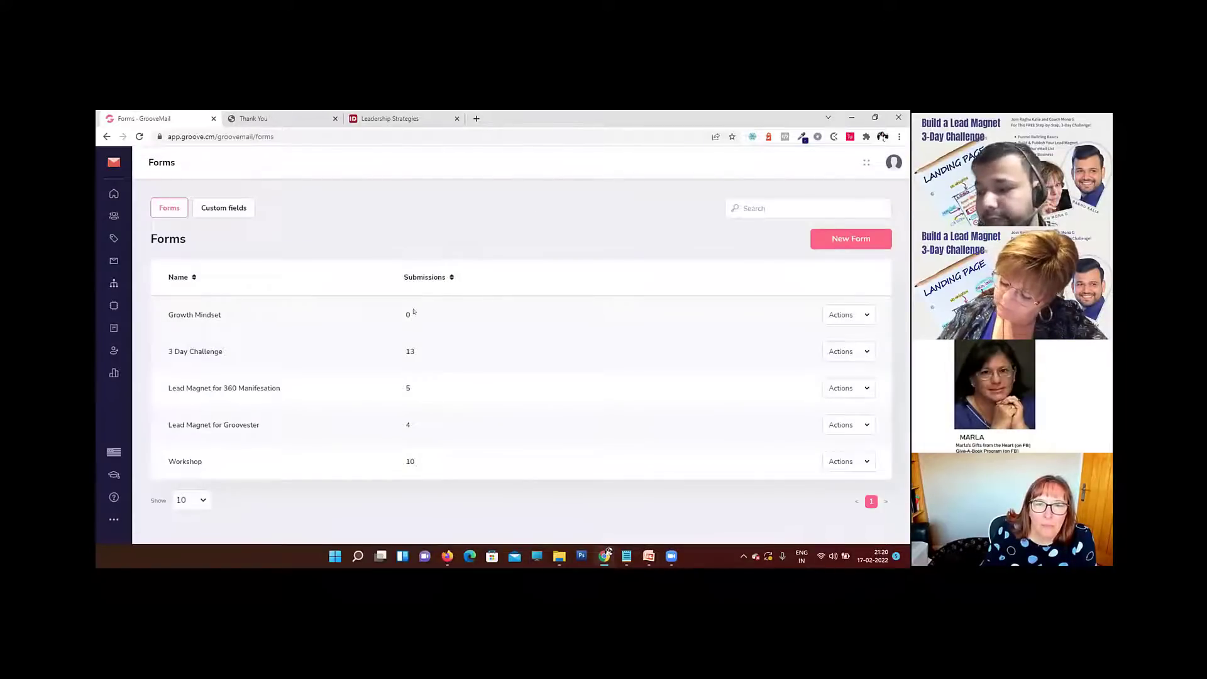
Step: Switch to the presentation to review the steps for creating a lead magnet funnel in Groove, and return to the browser
mouse_move(649, 555)
left_click(698, 503)
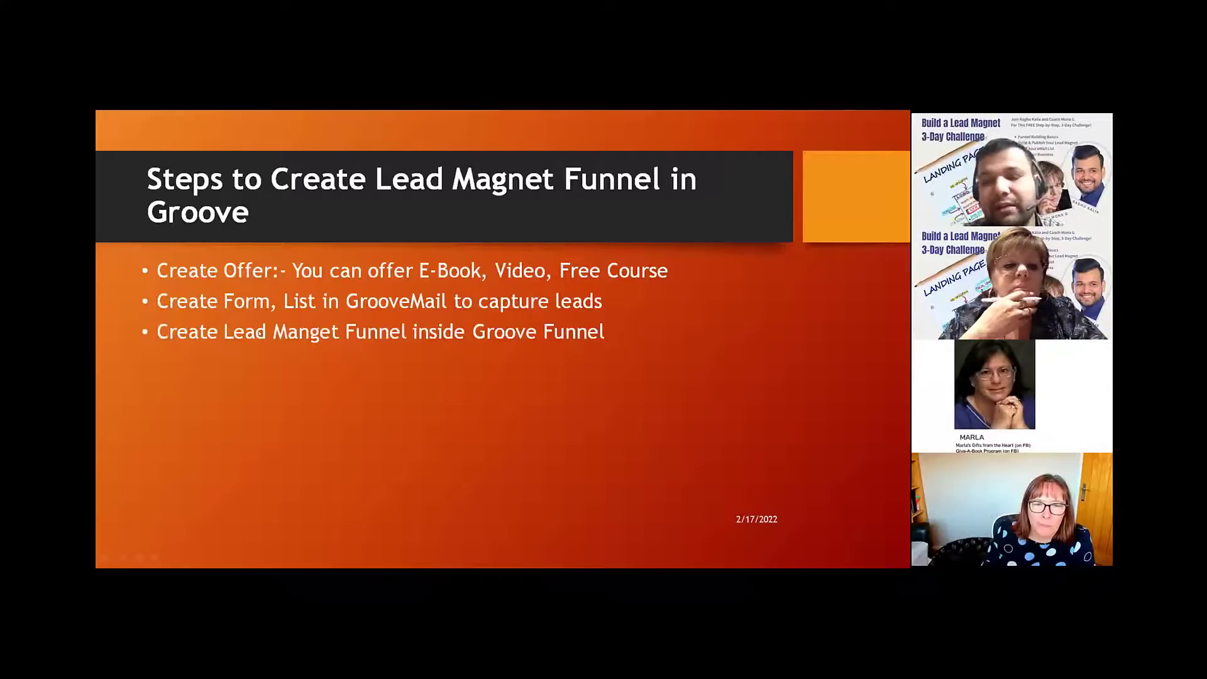
key("alt+Tab")
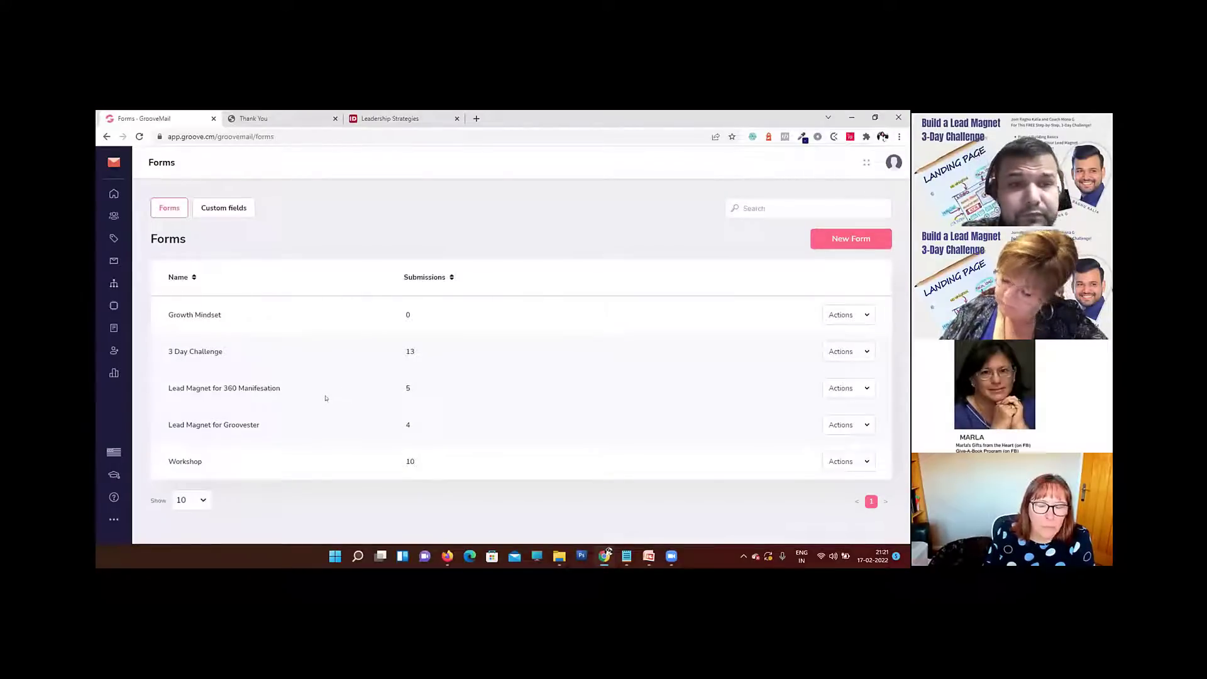
Step: Switch from GrooveMail to the GroovePages app
left_click(114, 164)
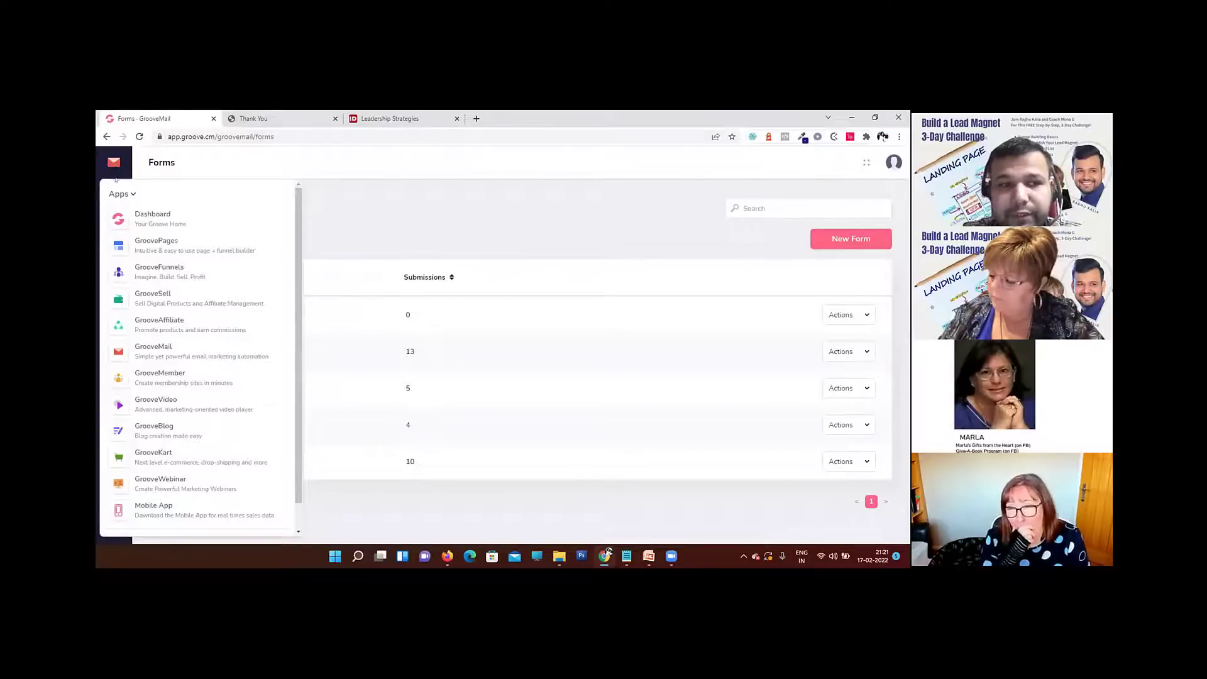
scroll(196, 319, "down", 1)
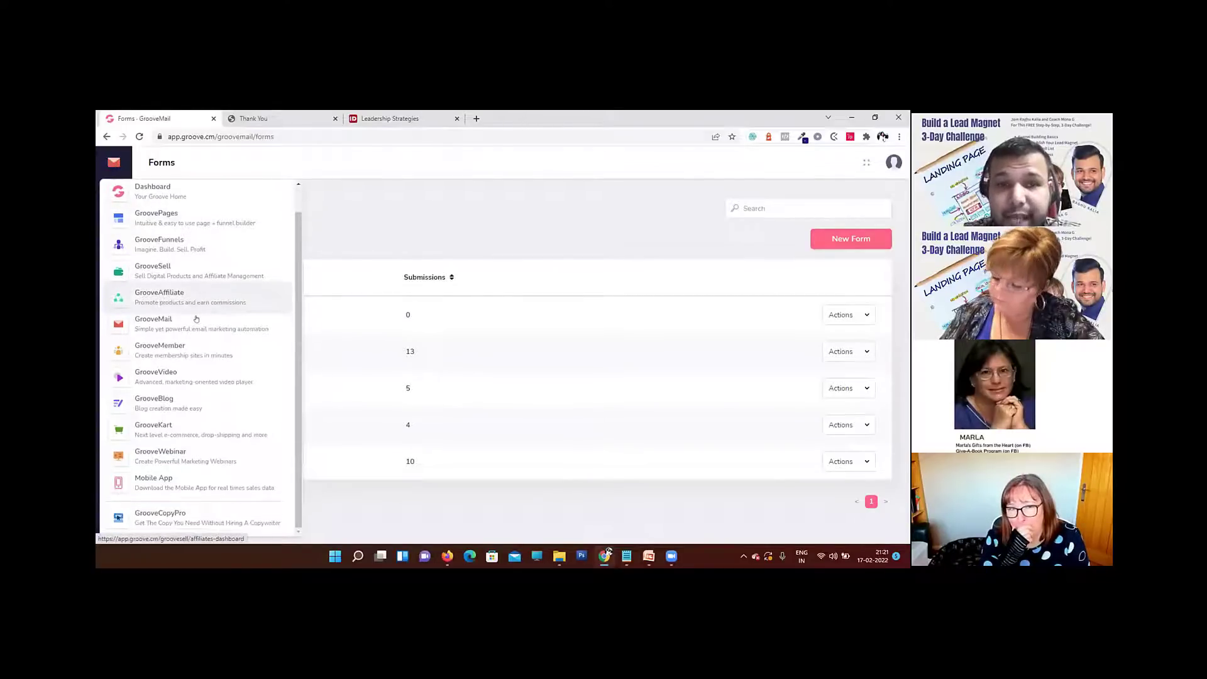
scroll(196, 320, "up", 1)
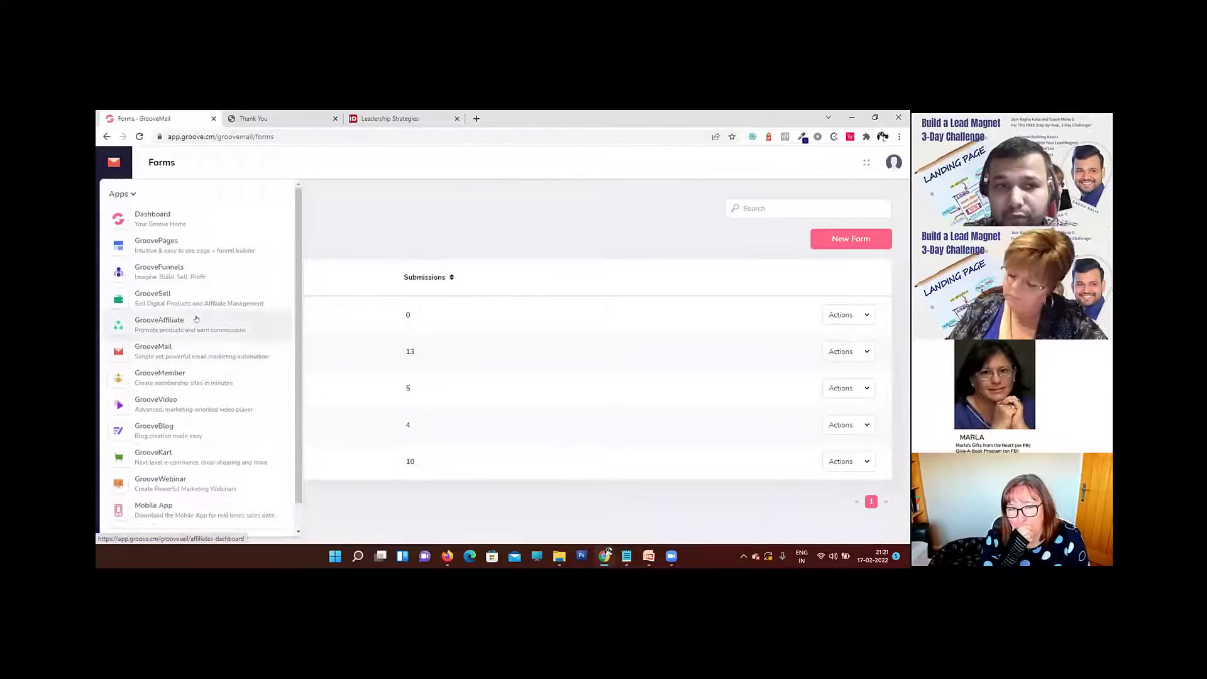
left_click(187, 247)
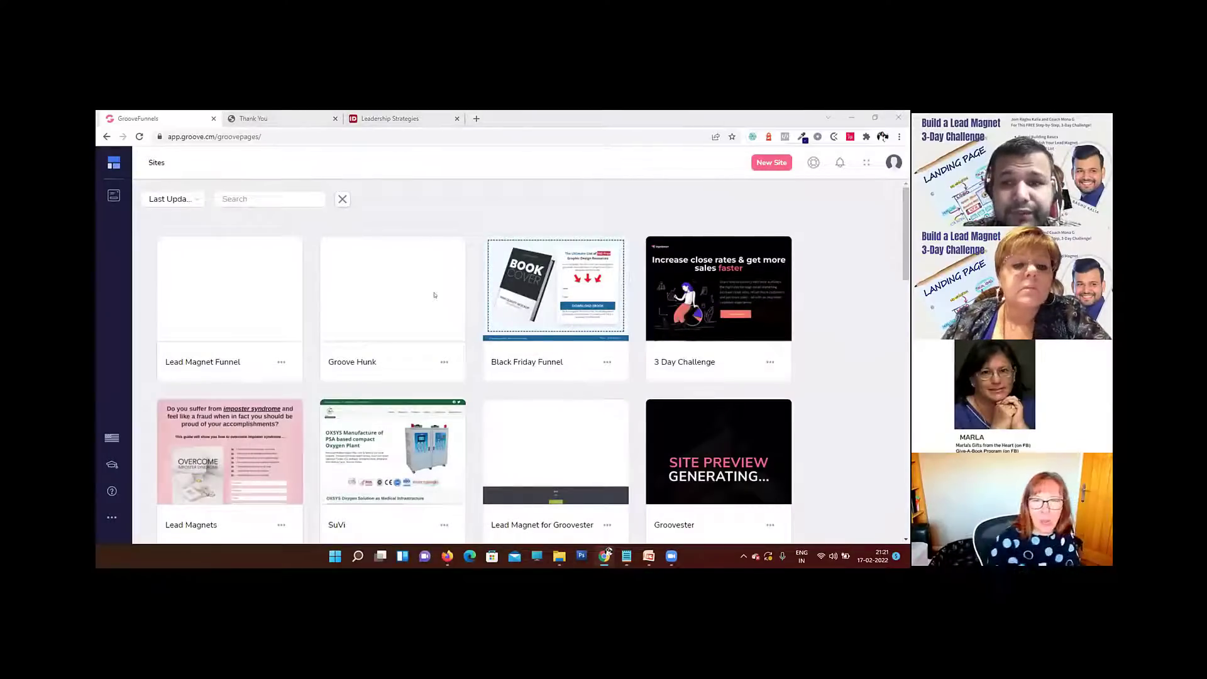
Step: Create a new site from the blank single-page template, named "Growth Mindset Lead Magnet", and start building it
left_click(768, 164)
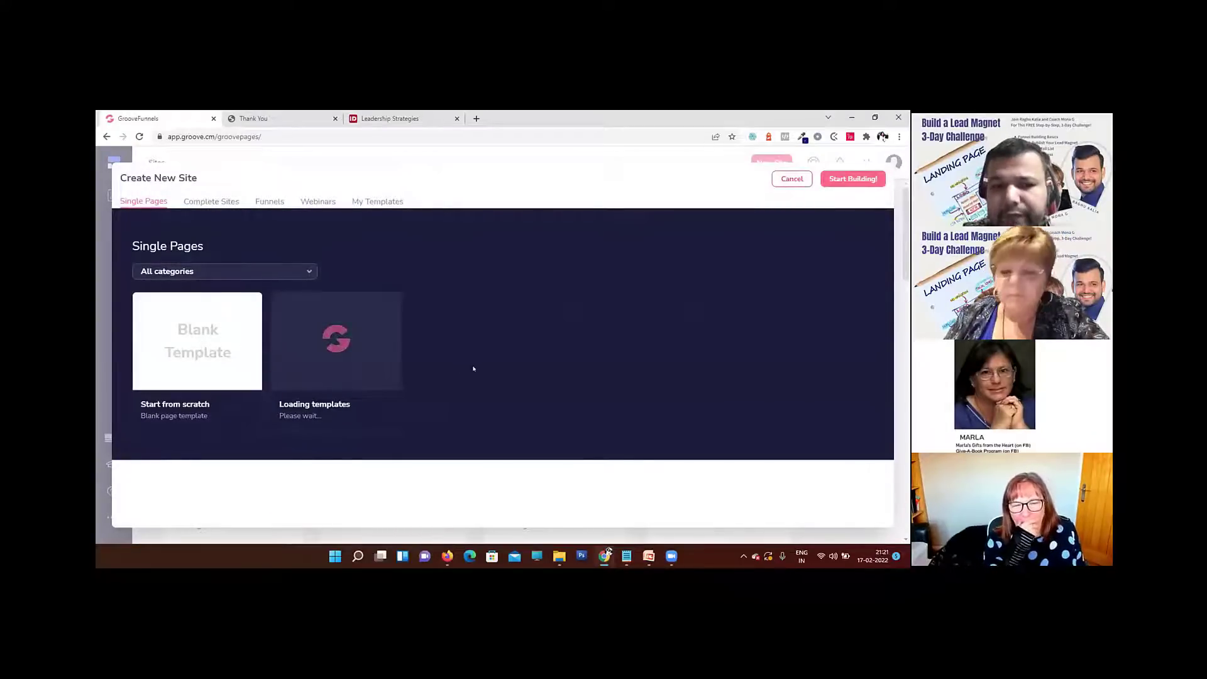
mouse_move(499, 360)
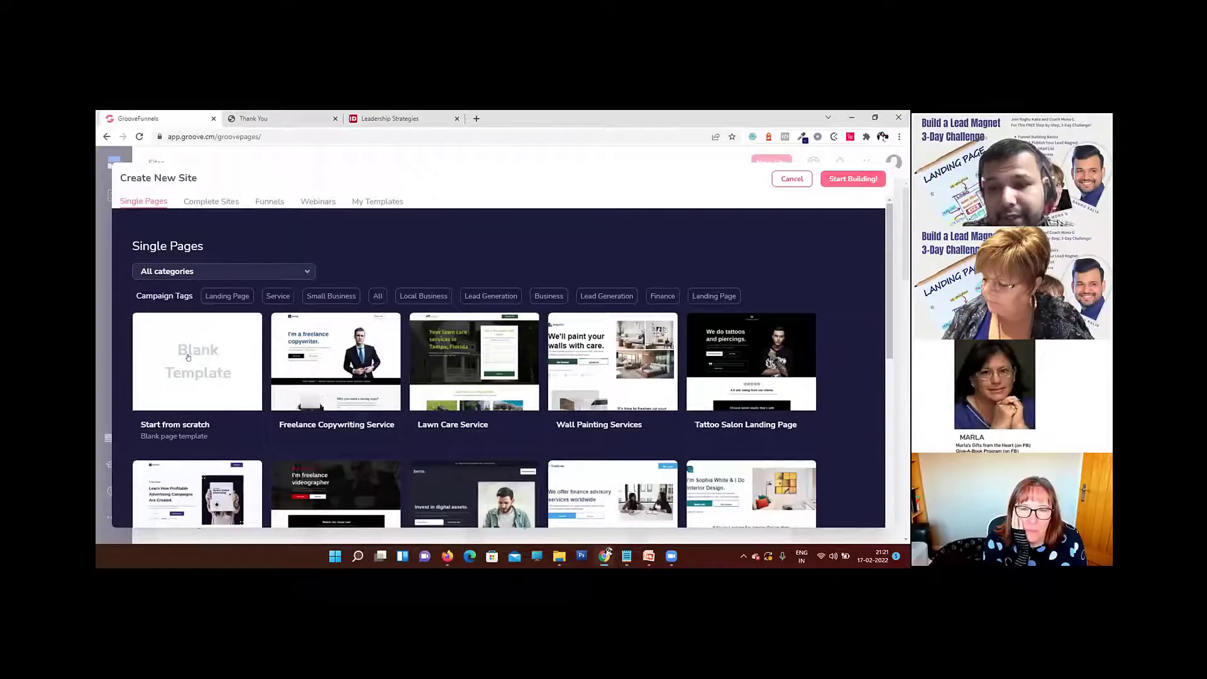
left_click(188, 357)
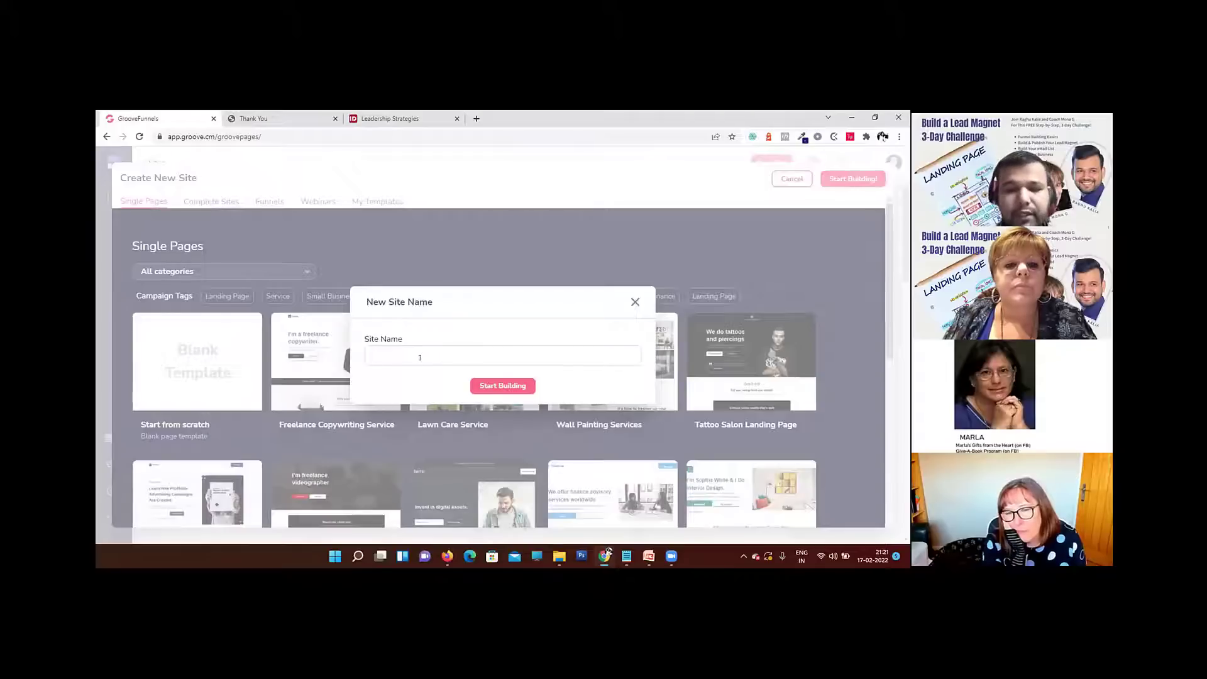
type("Le")
key("BackSpace")
key("BackSpace")
type("G")
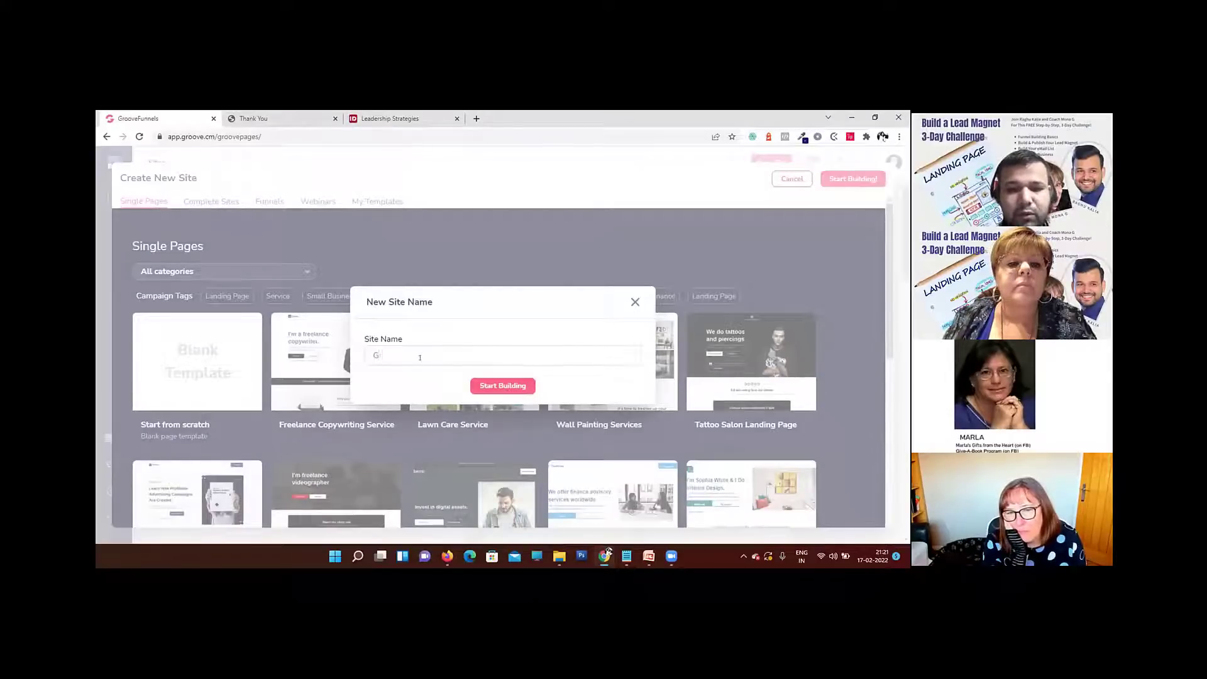
type("rowth Mind")
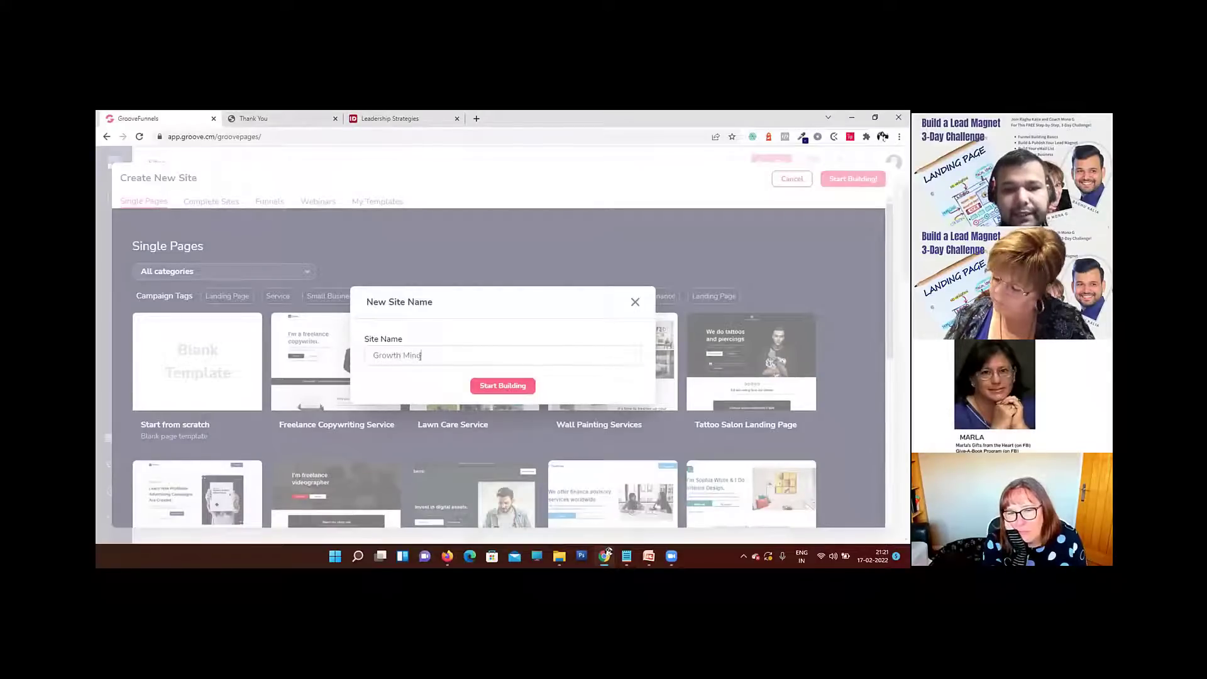
type("set Lead Ma")
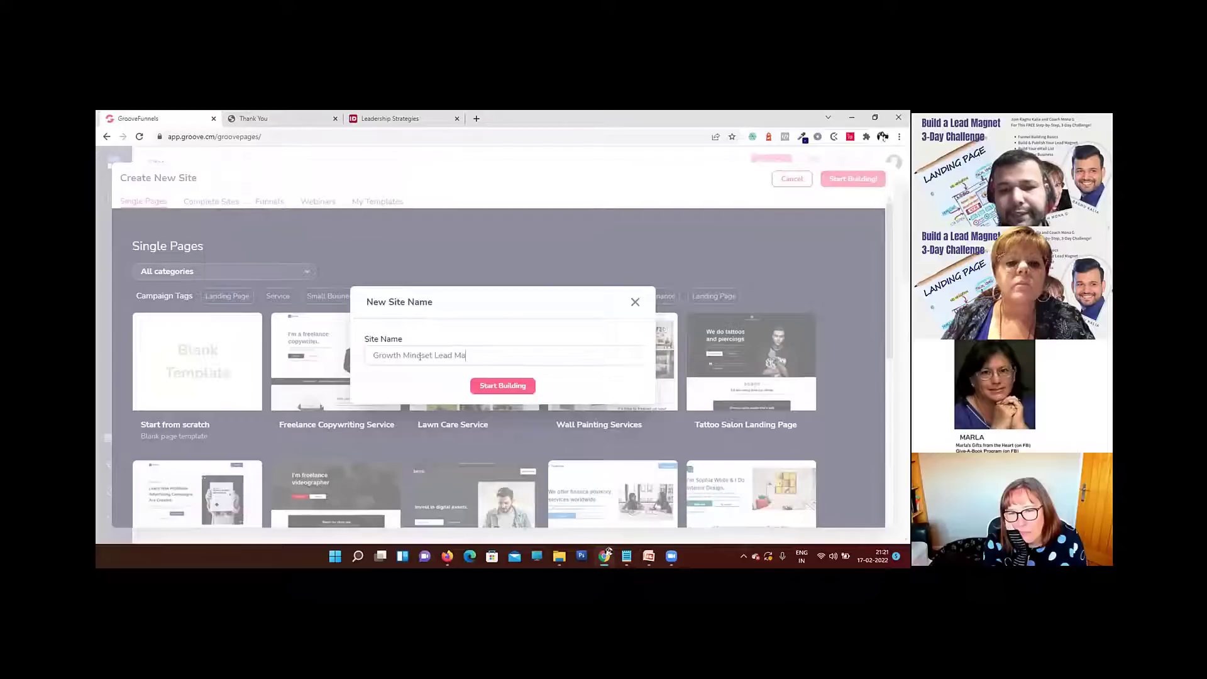
type("gnet")
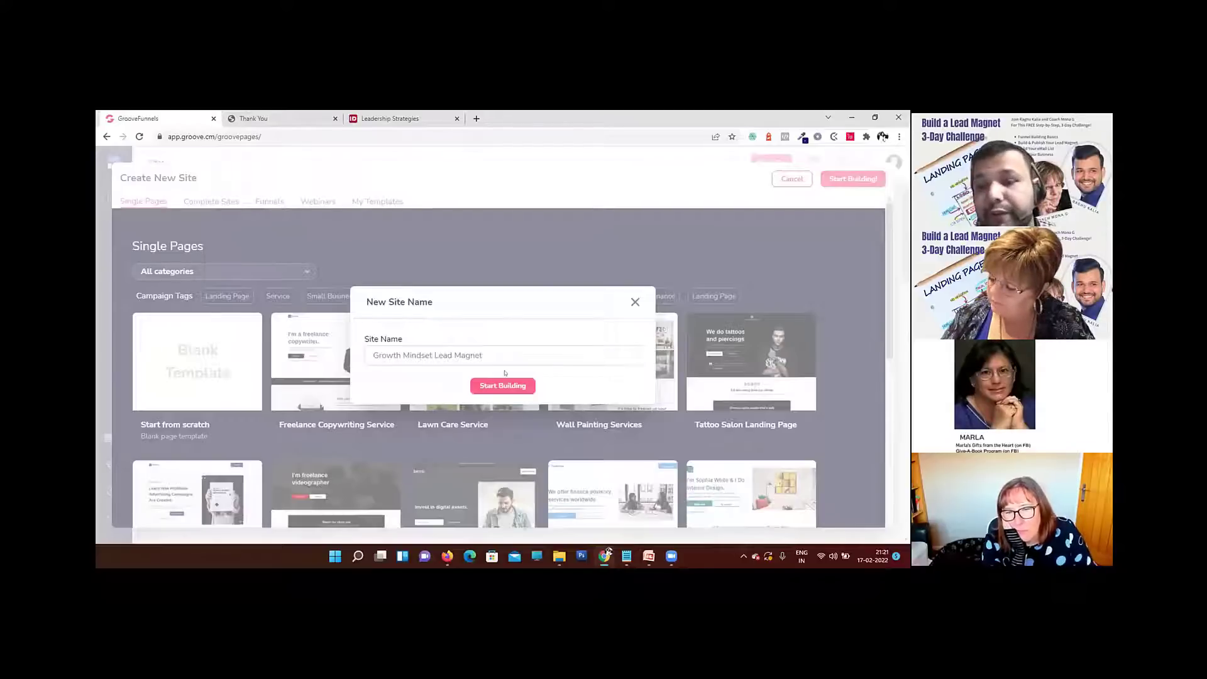
left_click(513, 390)
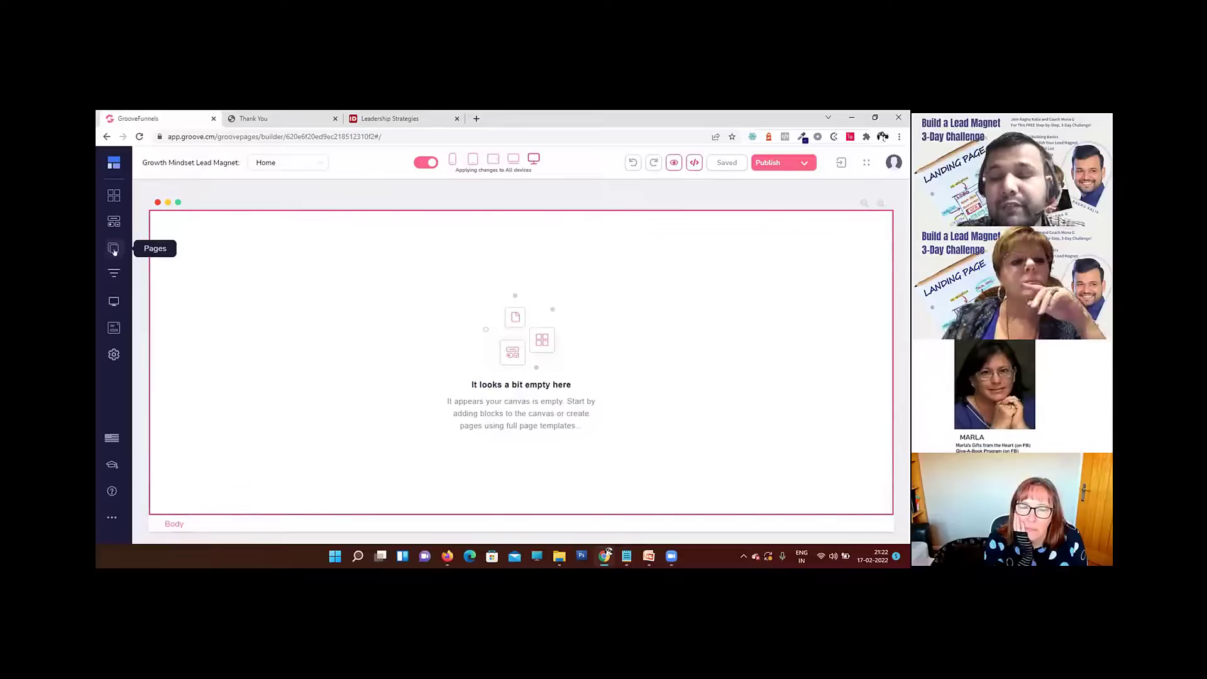
Step: Add a new funnel to the site using the blank "Start from scratch" template
left_click(114, 249)
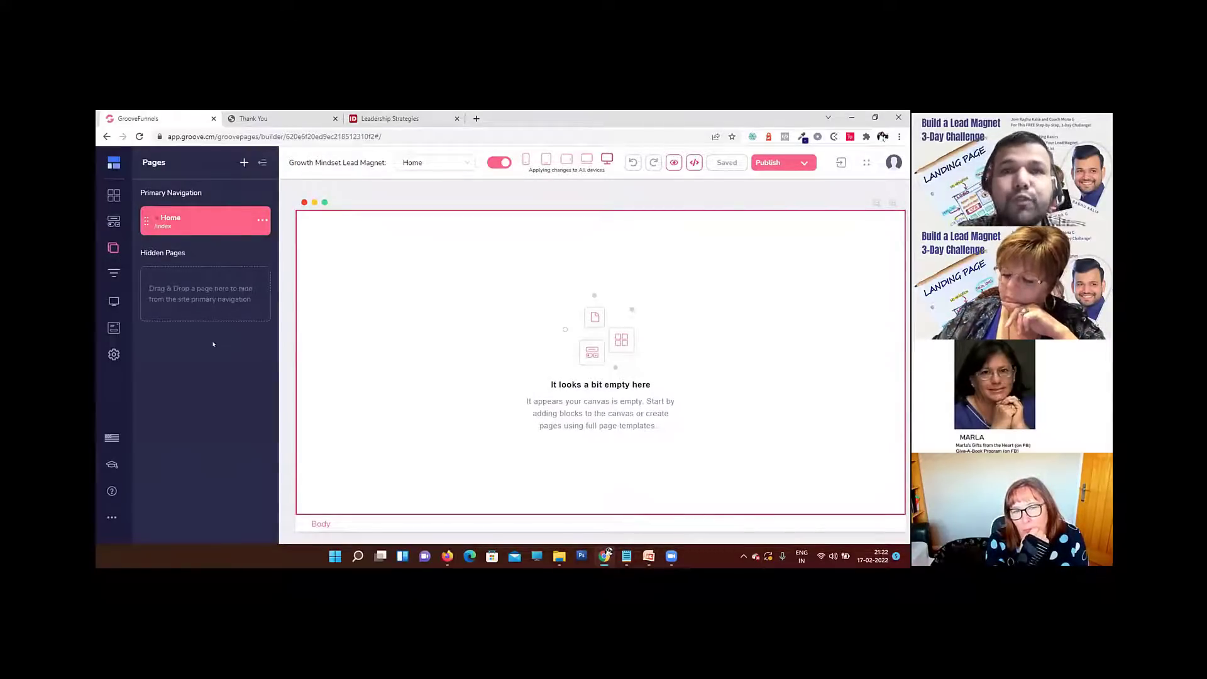
left_click(114, 276)
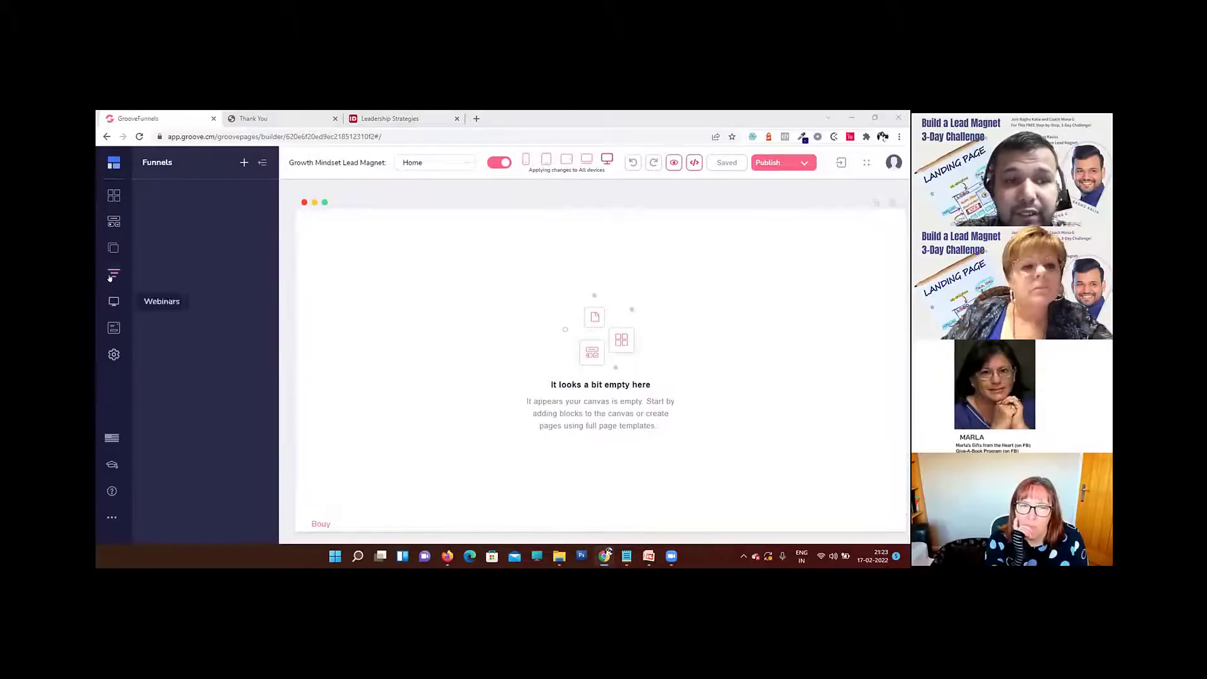
left_click(243, 163)
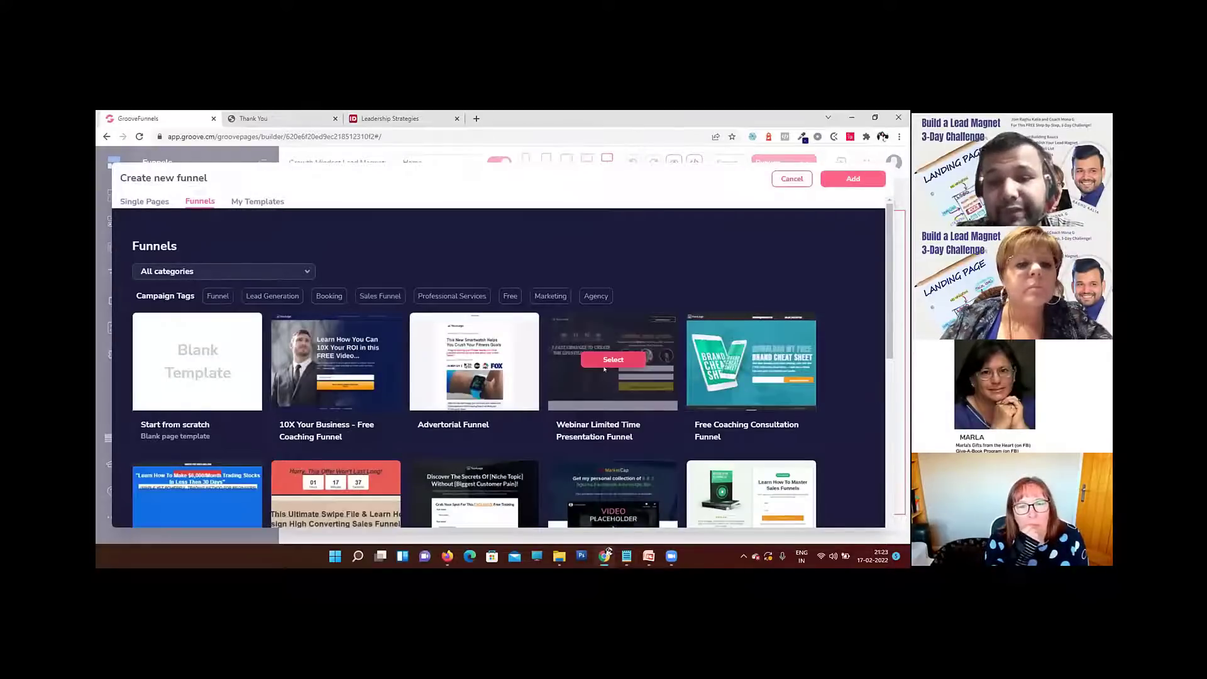
scroll(604, 371, "down", 10)
scroll(603, 373, "up", 12)
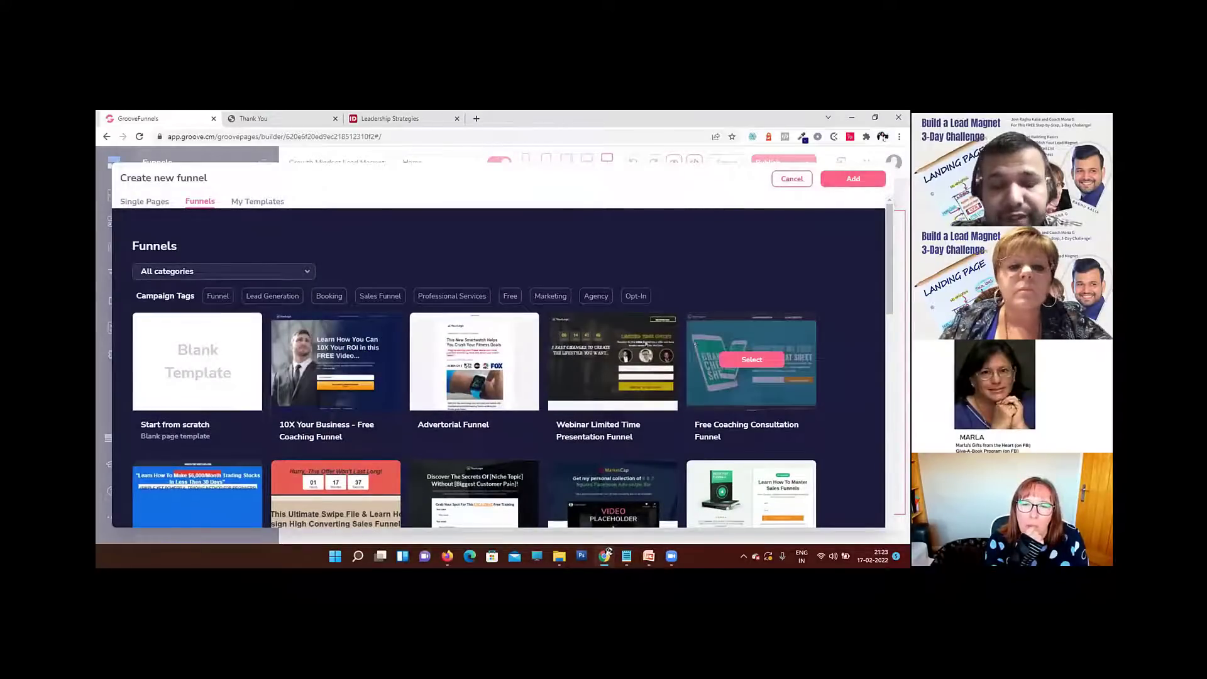
left_click(196, 368)
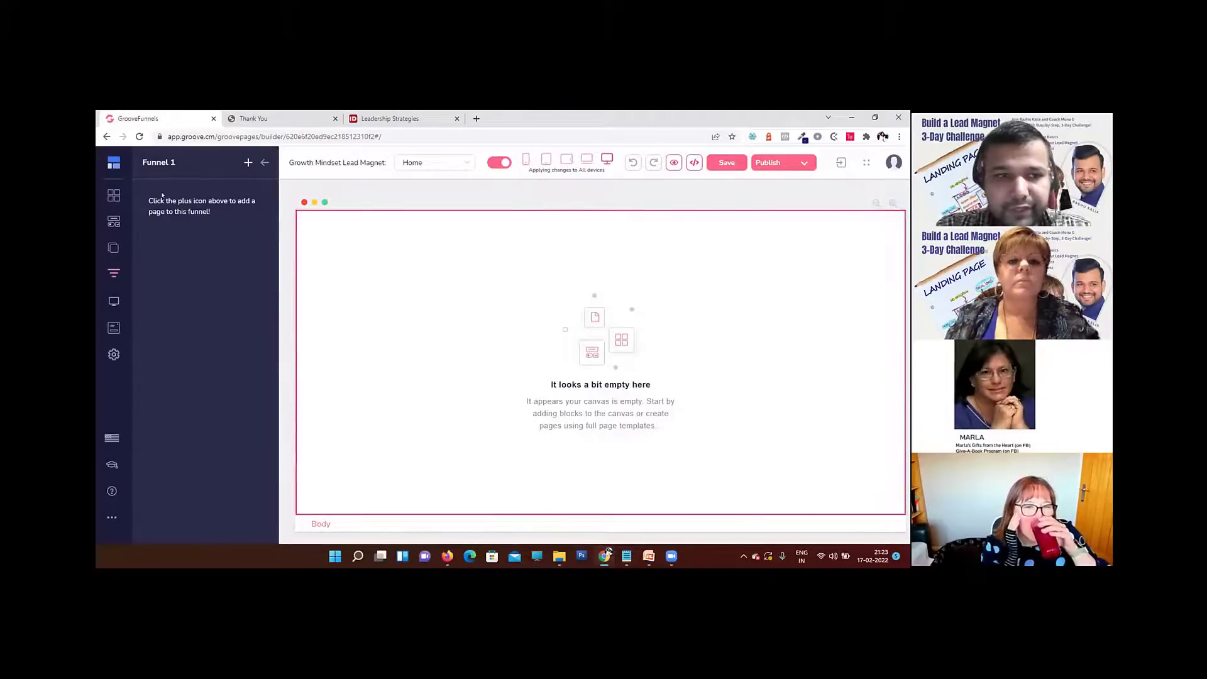
Step: Rename the new funnel as "Lead Magnet" and open it
left_click(264, 163)
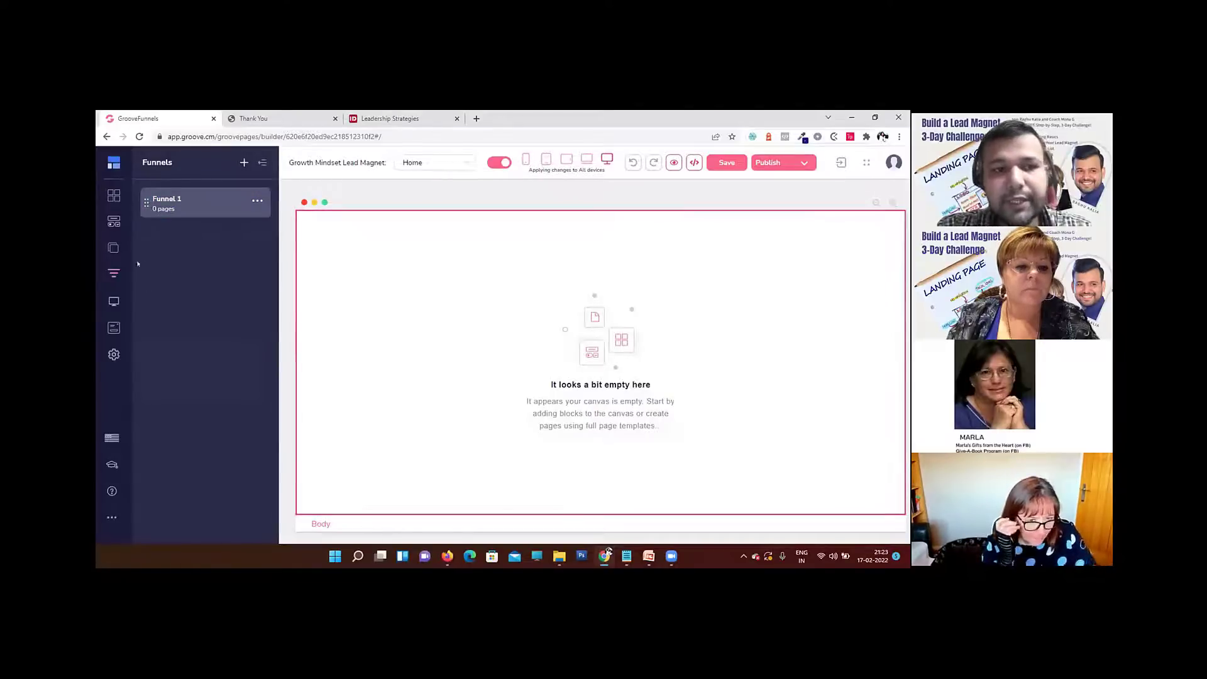
left_click(213, 206)
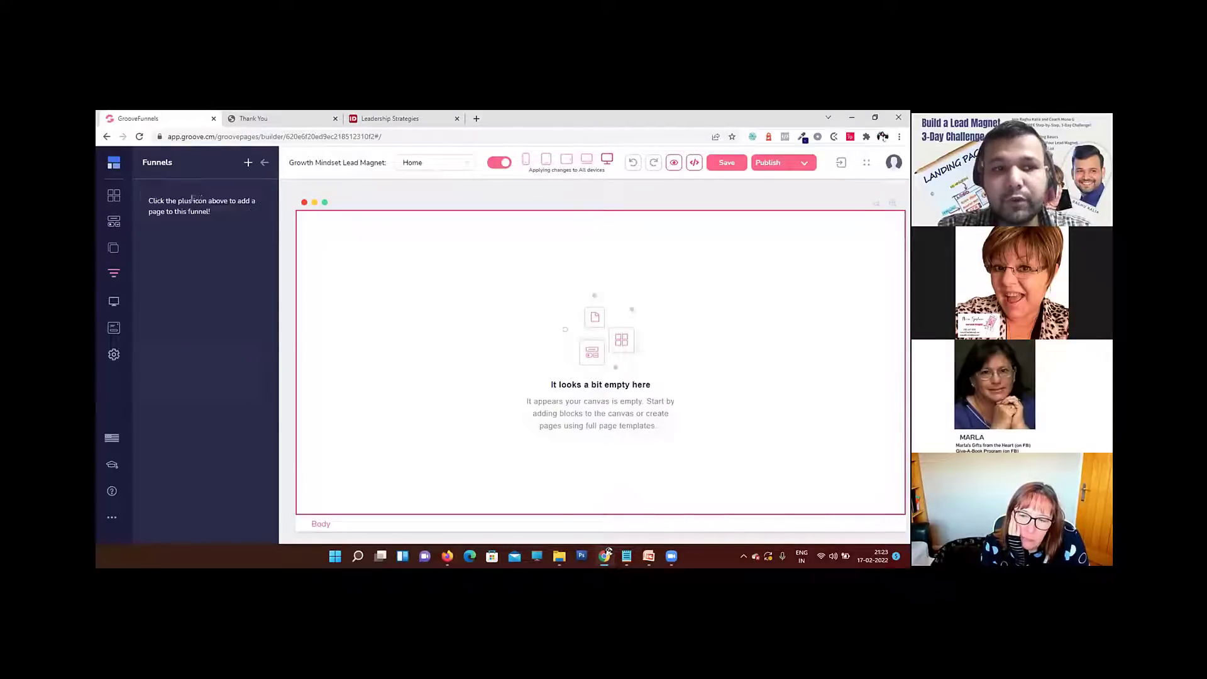
left_click(263, 163)
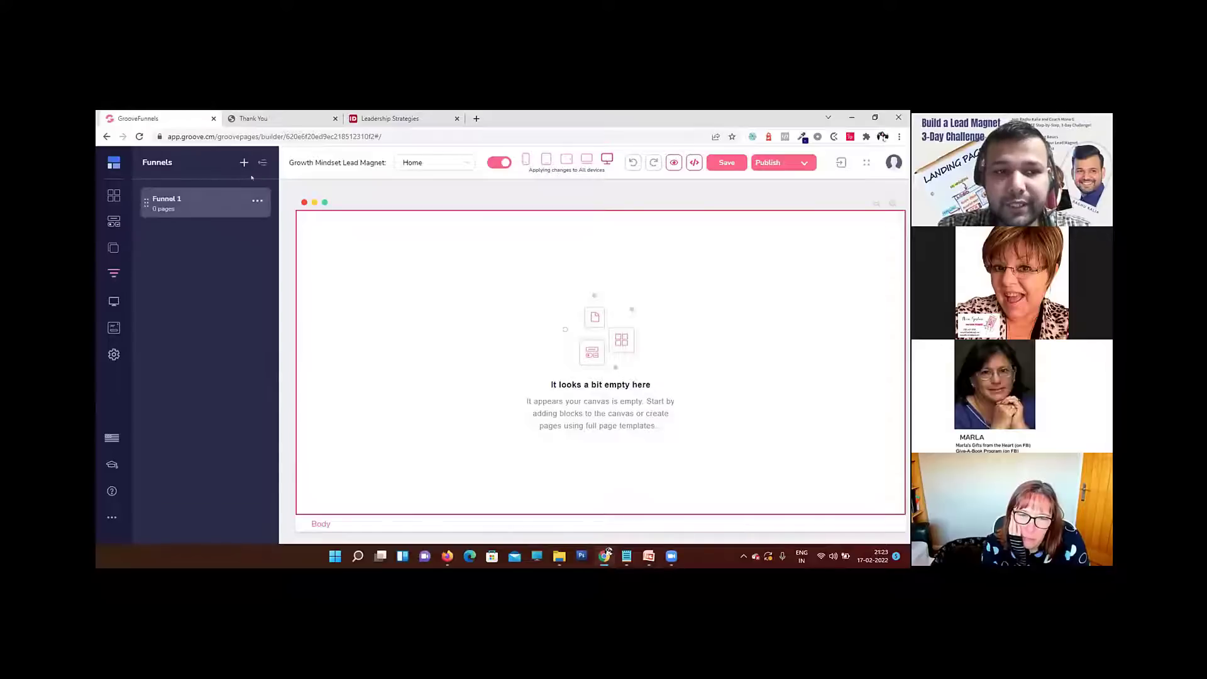
left_click(217, 202)
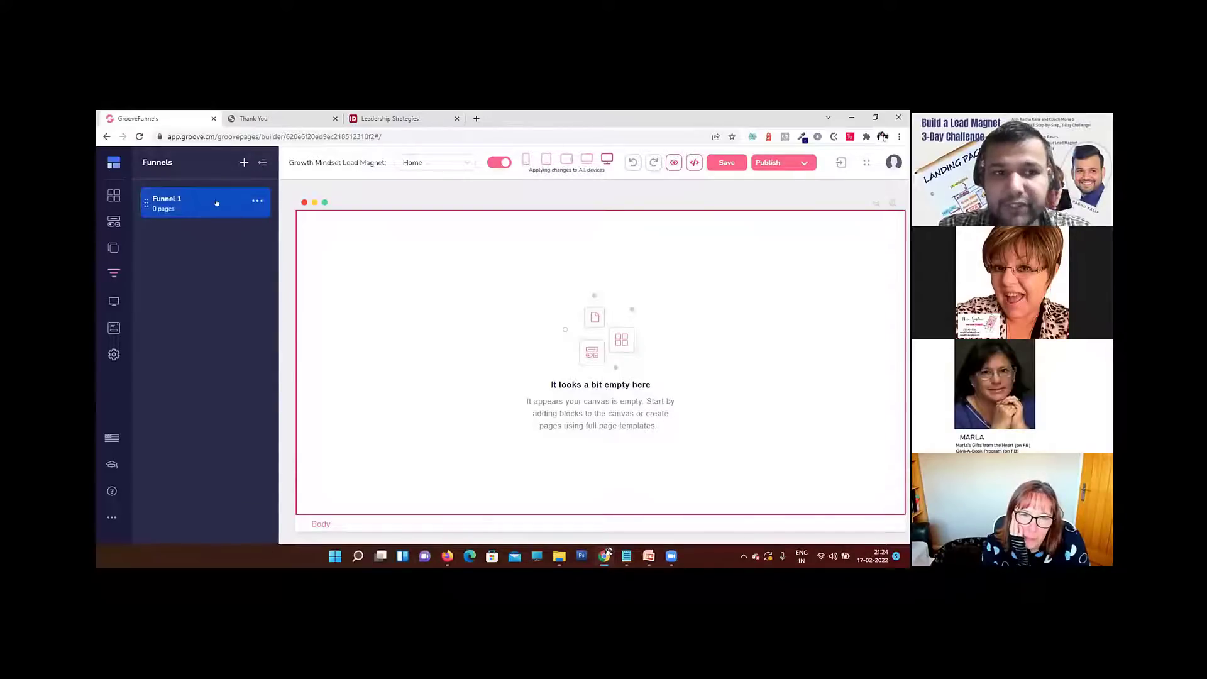
left_click(255, 203)
left_click(159, 238)
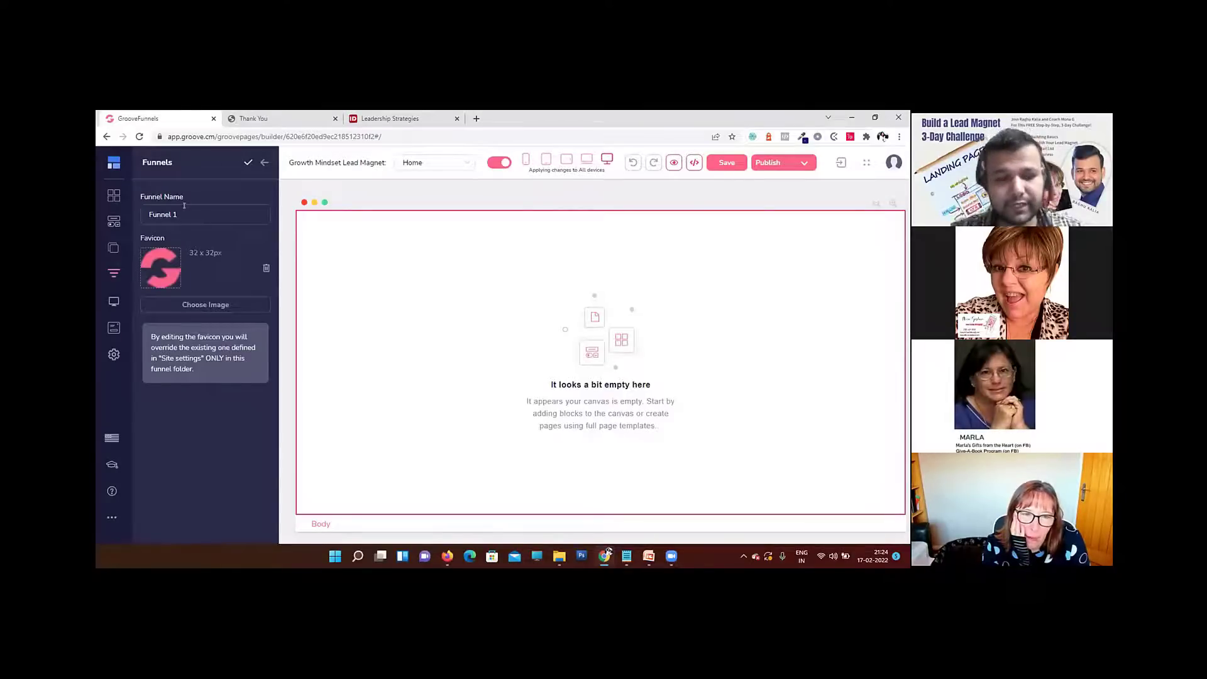
key("ctrl+a")
type("Lead")
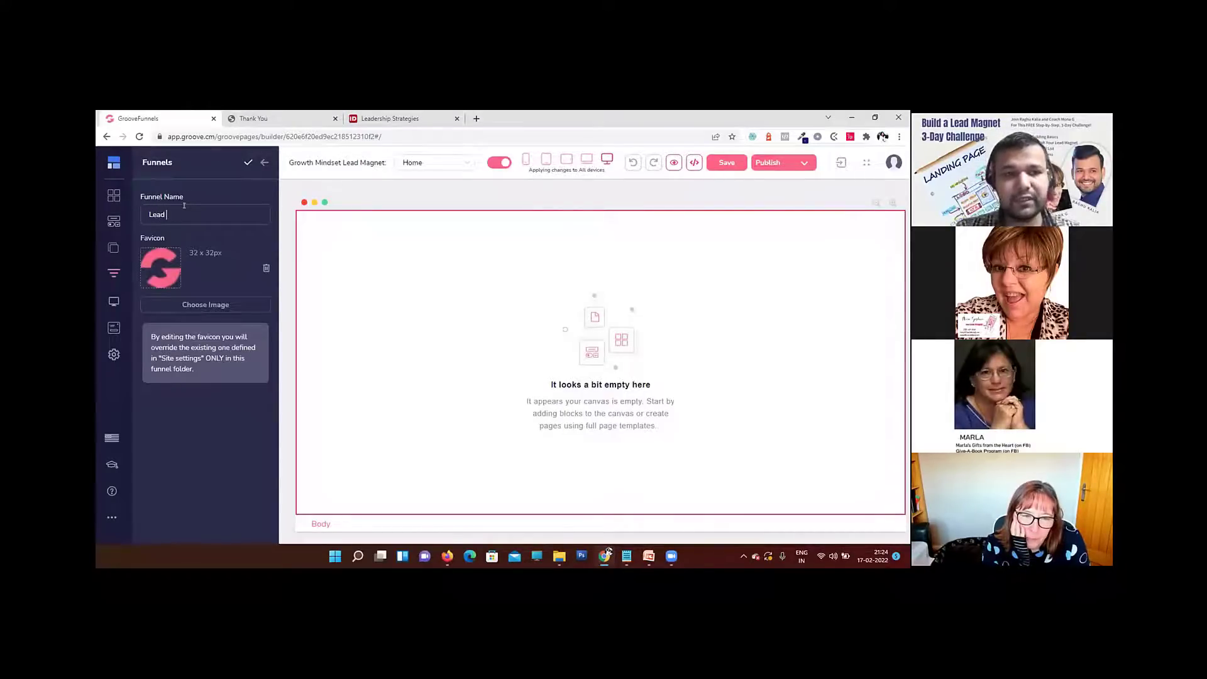
type(" Magnet")
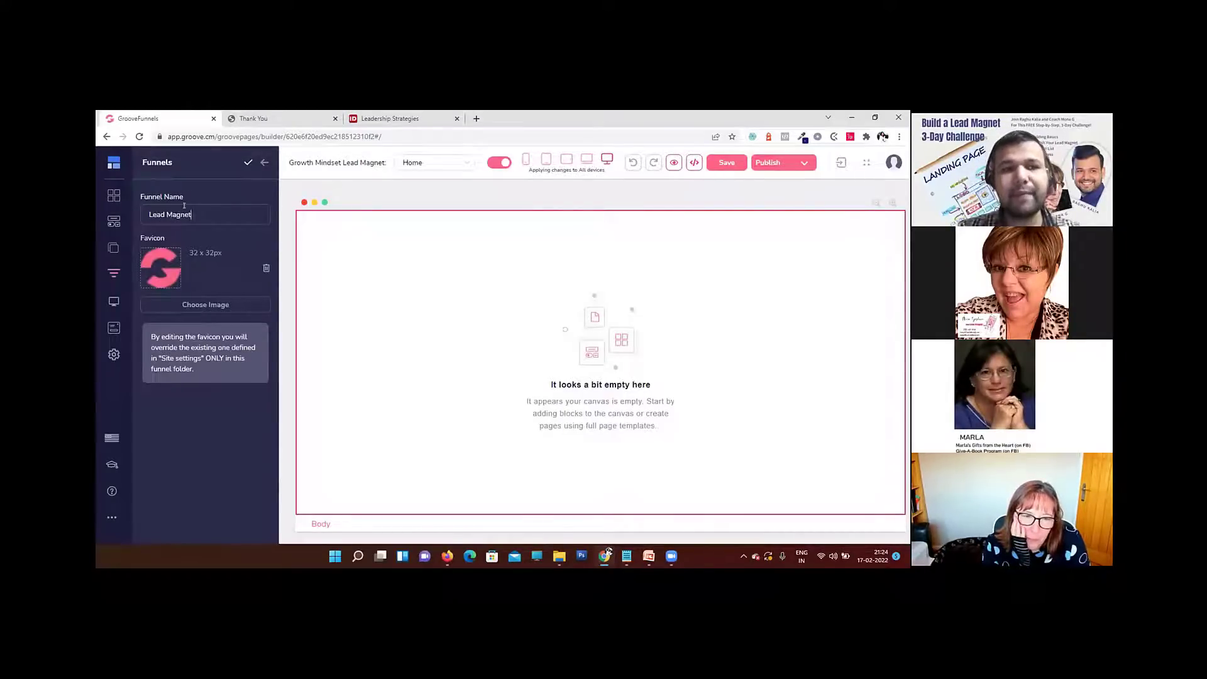
left_click(249, 163)
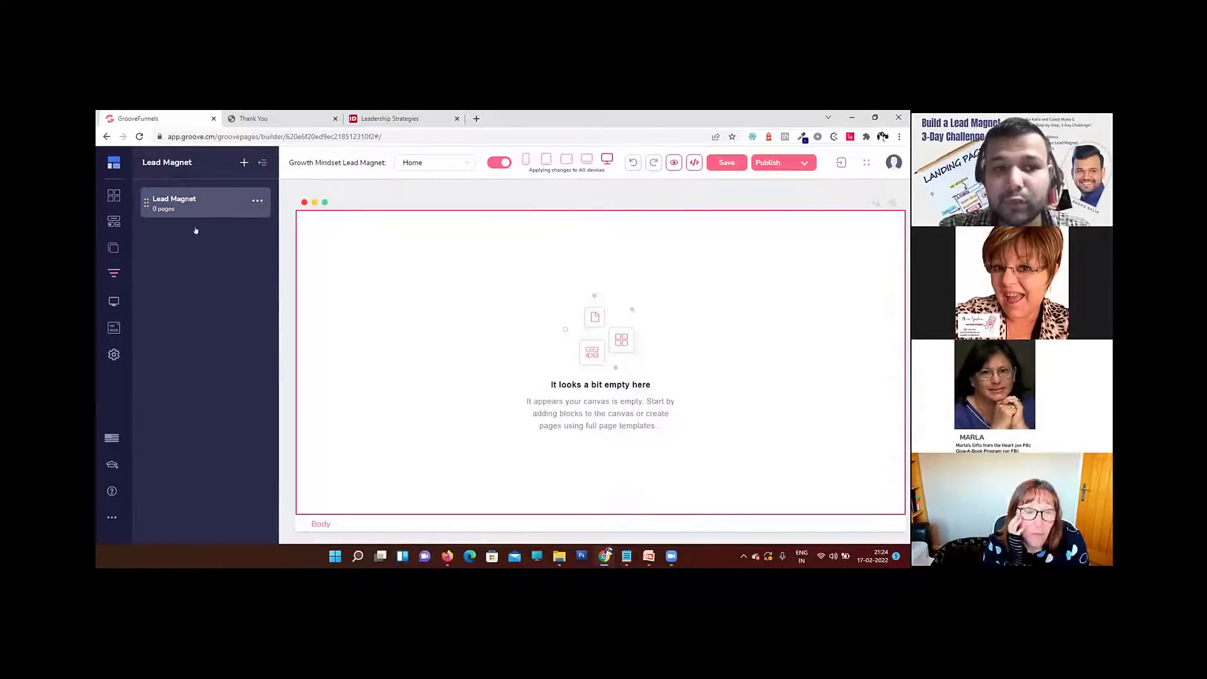
left_click(196, 206)
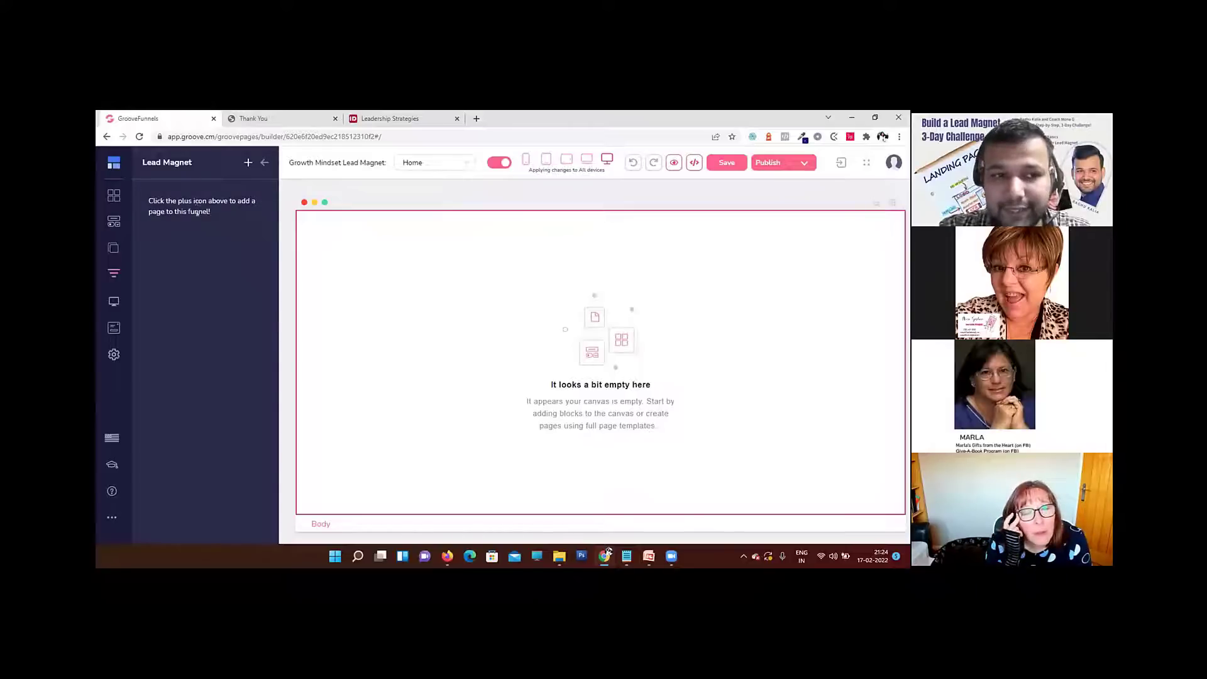
Step: Add a page from the blank template to the Lead Magnet funnel and place a two-column layout on it
left_click(248, 163)
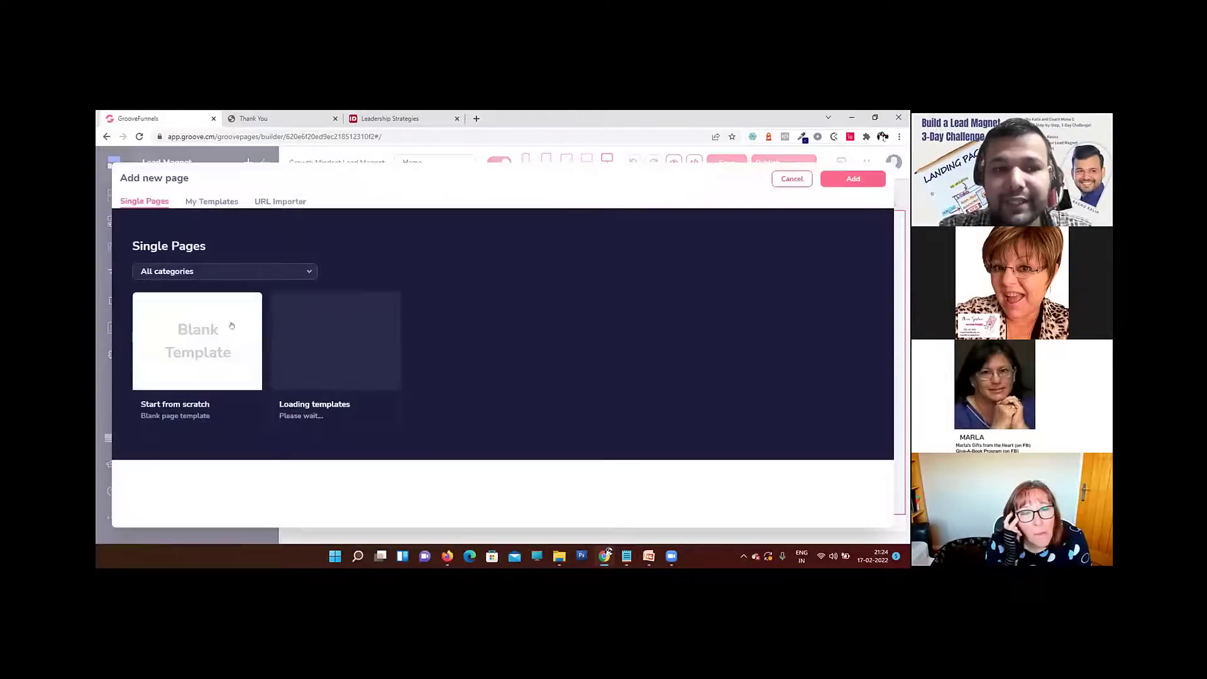
left_click(189, 354)
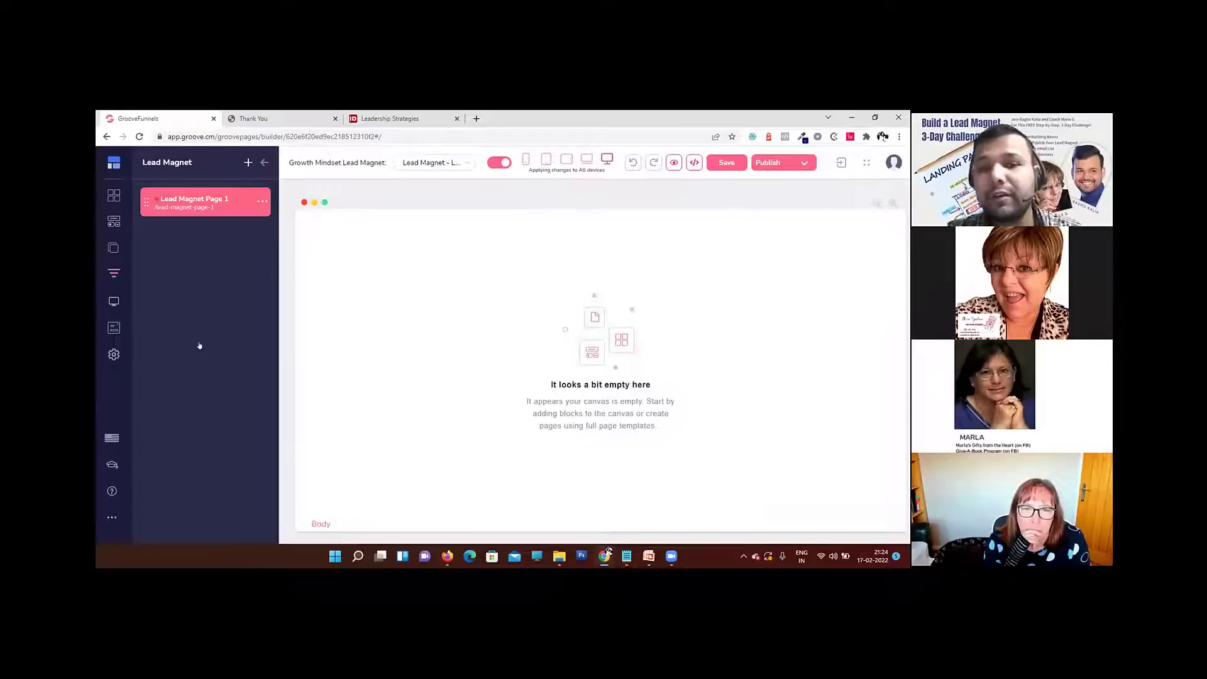
left_click(115, 223)
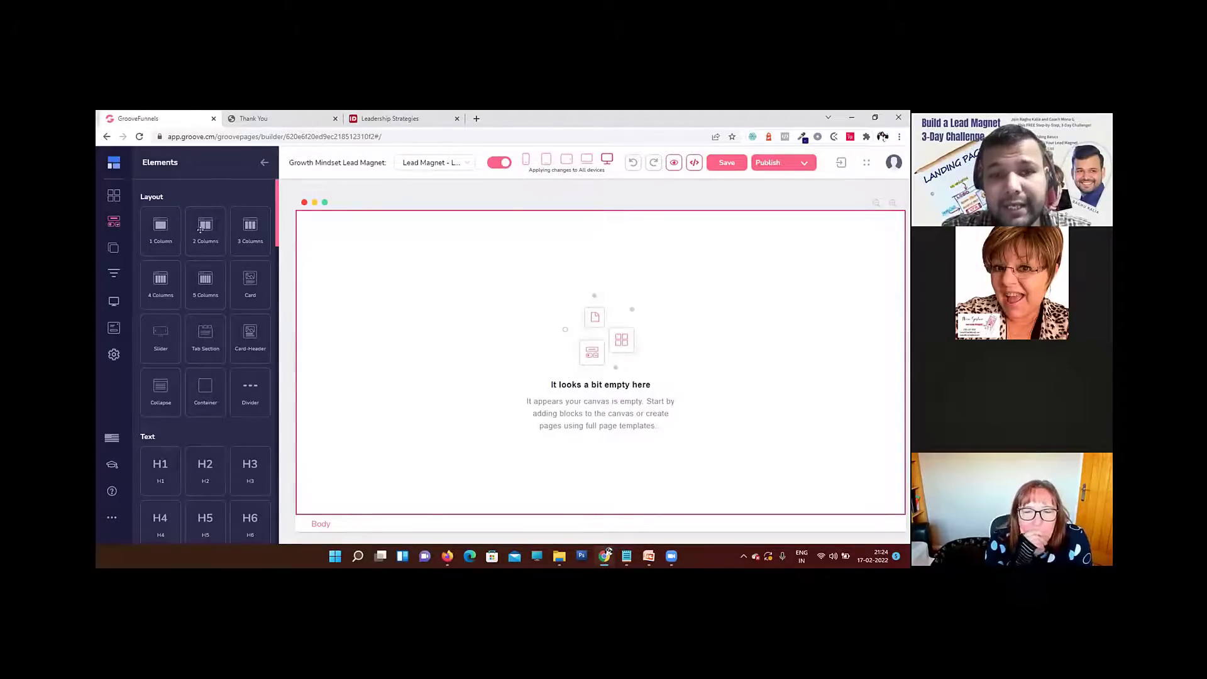
left_click_drag(201, 230, 473, 243)
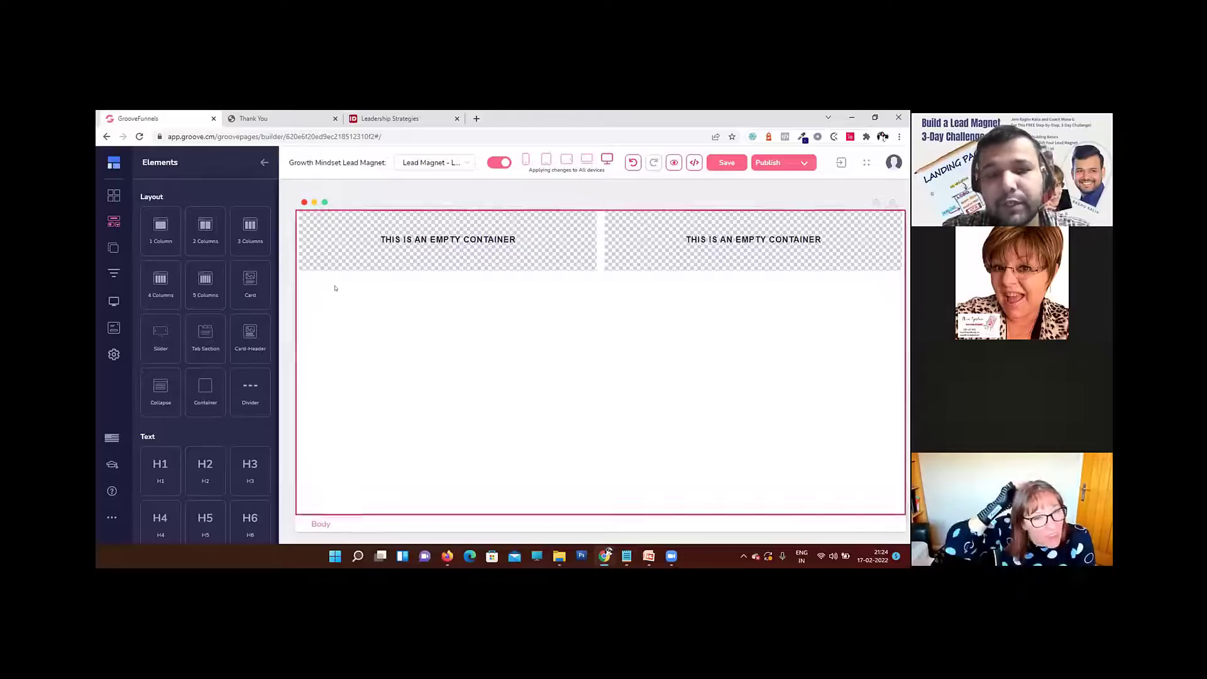
left_click(474, 264)
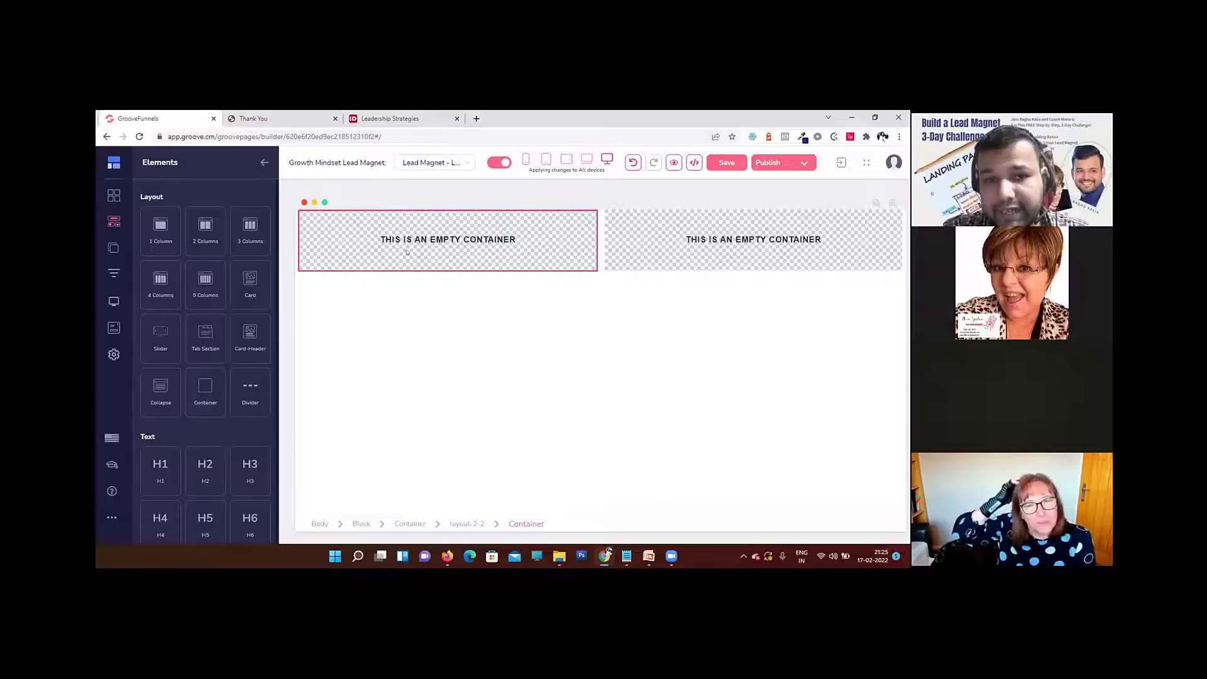
Step: Place an Image element in the first empty container of the two-column layout
left_click(479, 235)
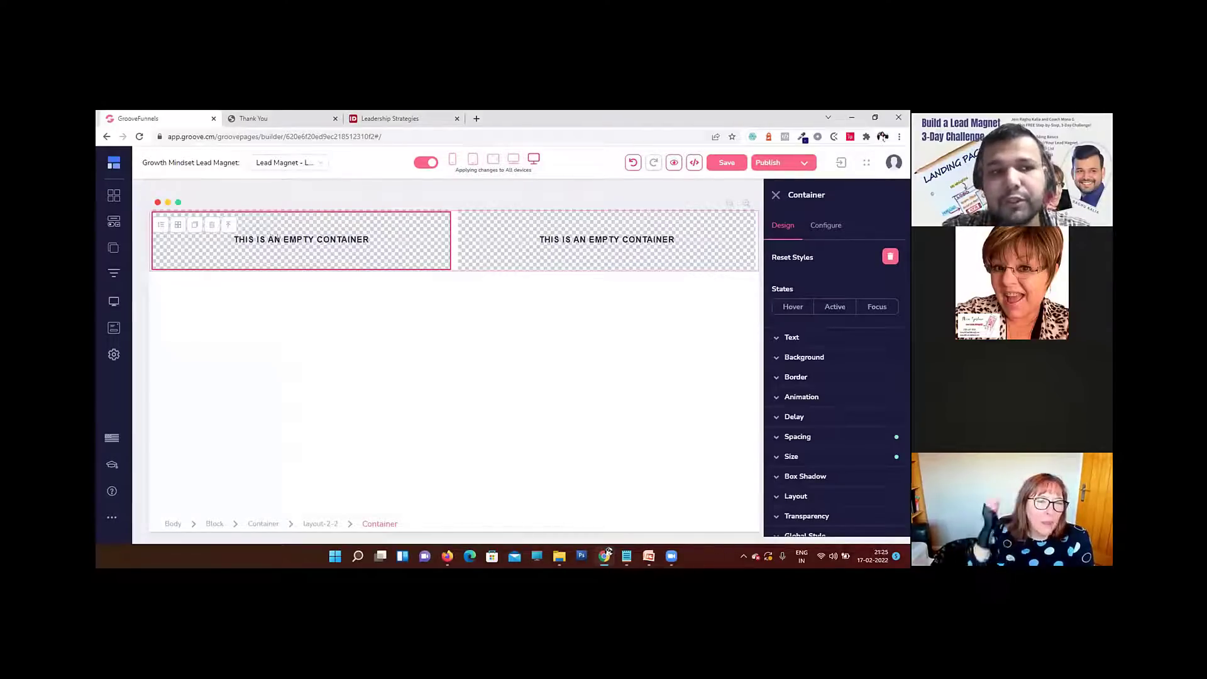
left_click(112, 221)
scroll(214, 287, "down", 10)
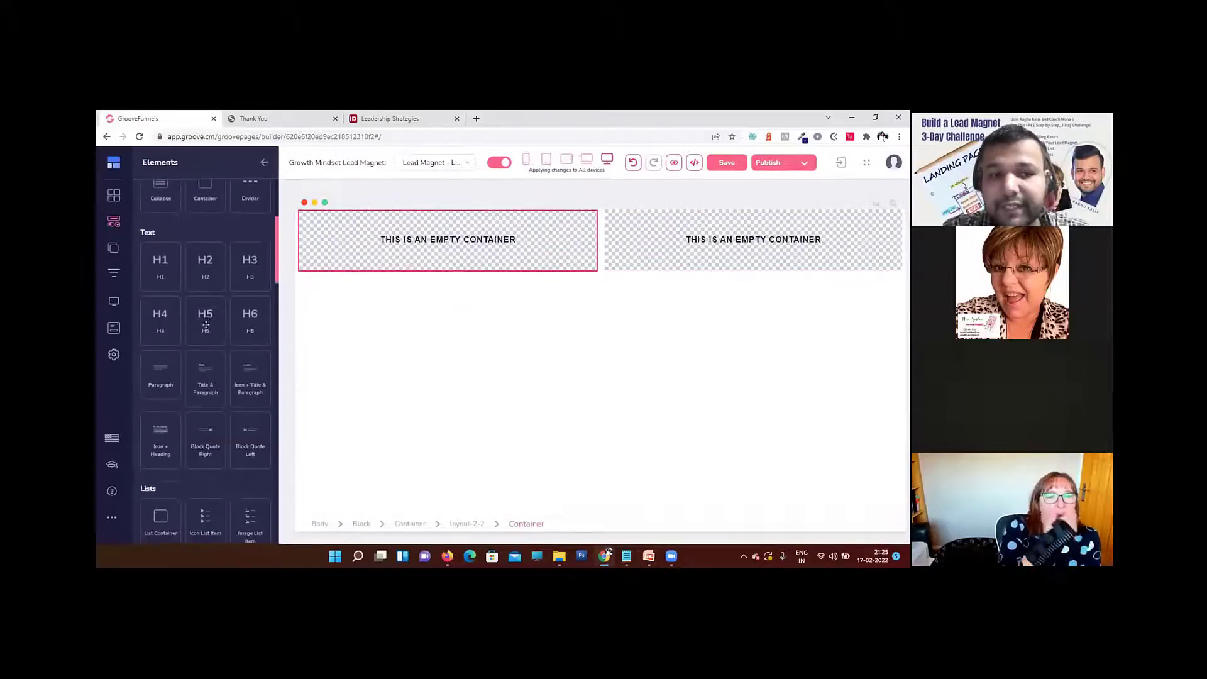
scroll(206, 325, "down", 4)
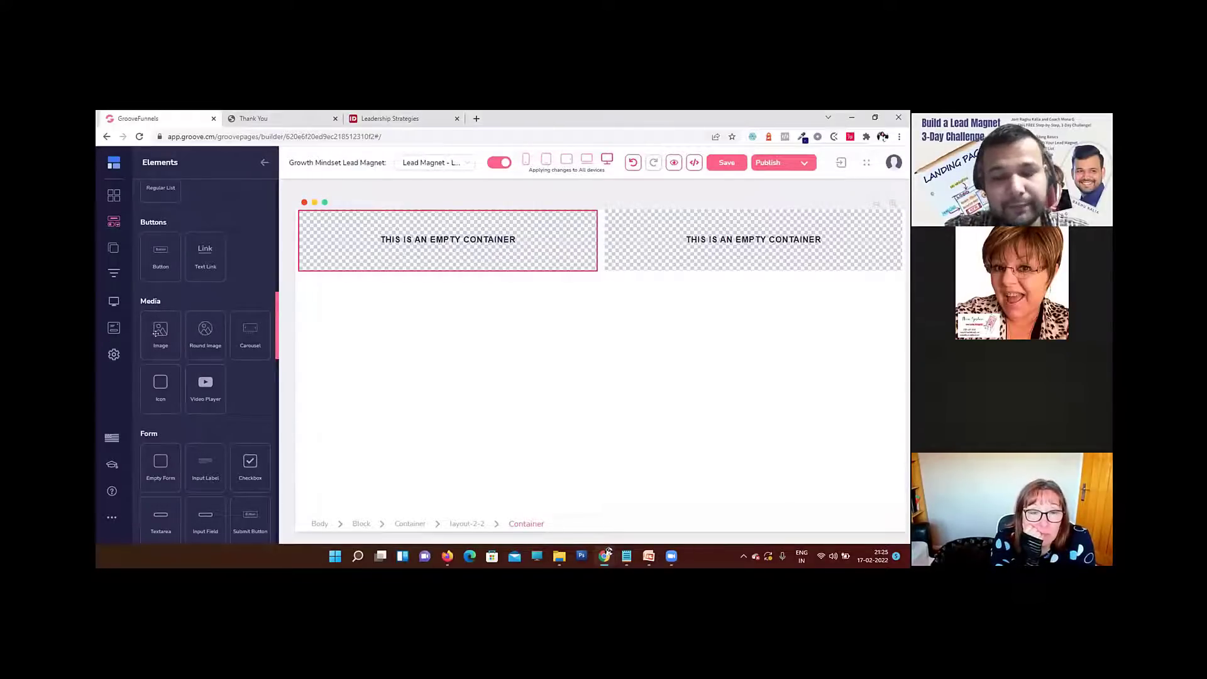
left_click_drag(157, 333, 357, 230)
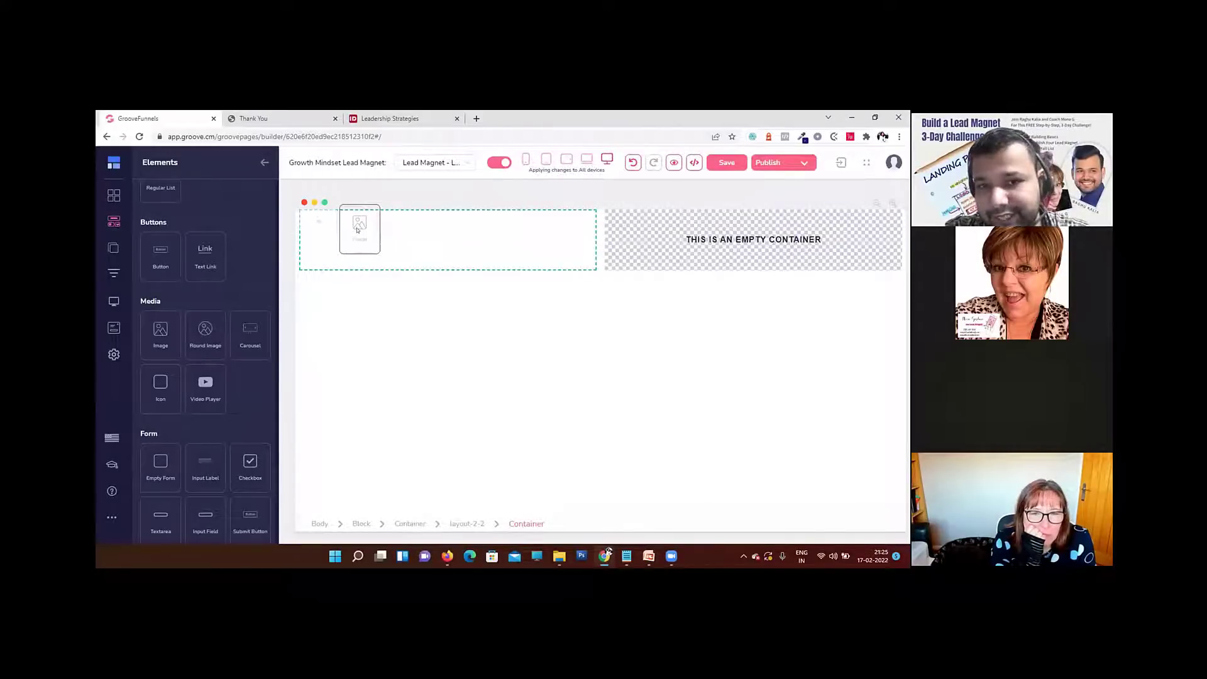
left_click_drag(358, 230, 357, 231)
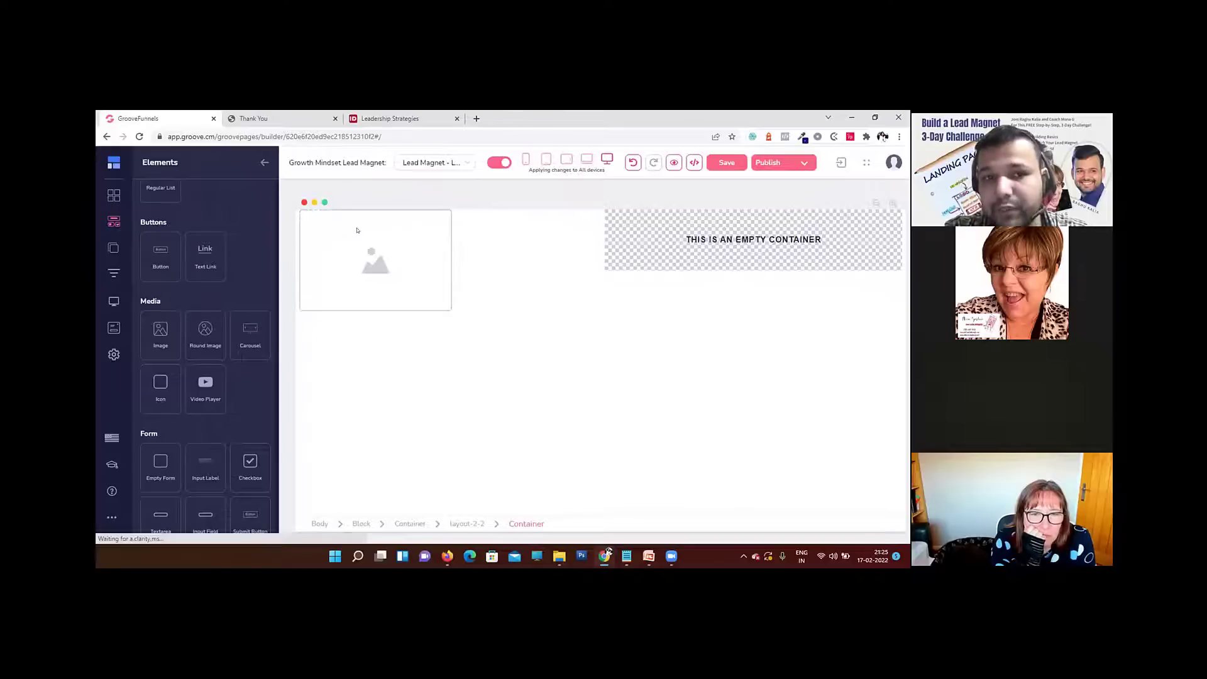
Step: Upload the report-original image from the Growth-MindsetPLRpack(1) Squeeze-Page images folder to the image library for the new image element
left_click(382, 302)
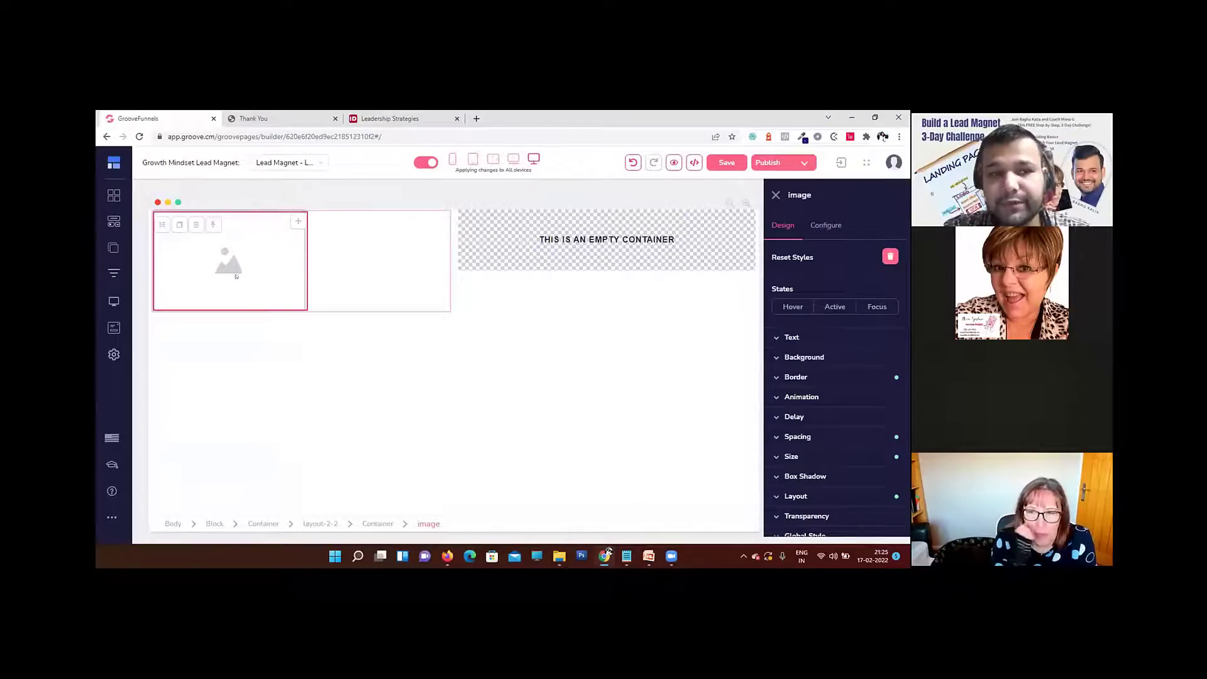
left_click(823, 224)
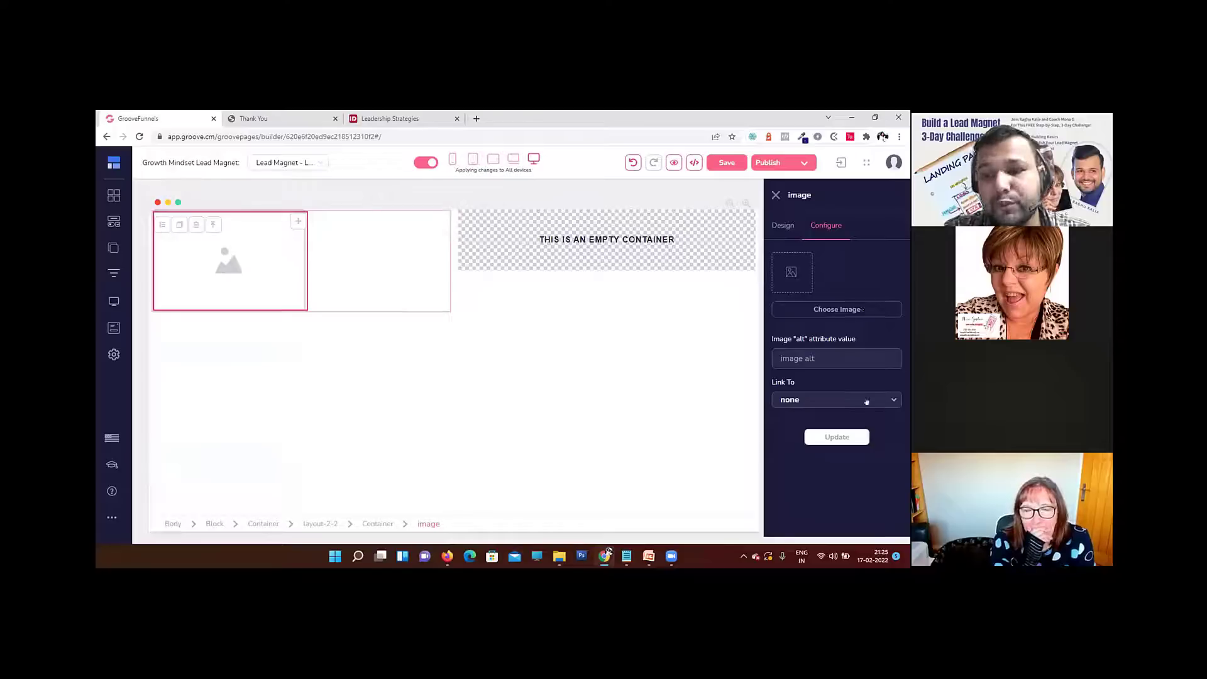
left_click(834, 308)
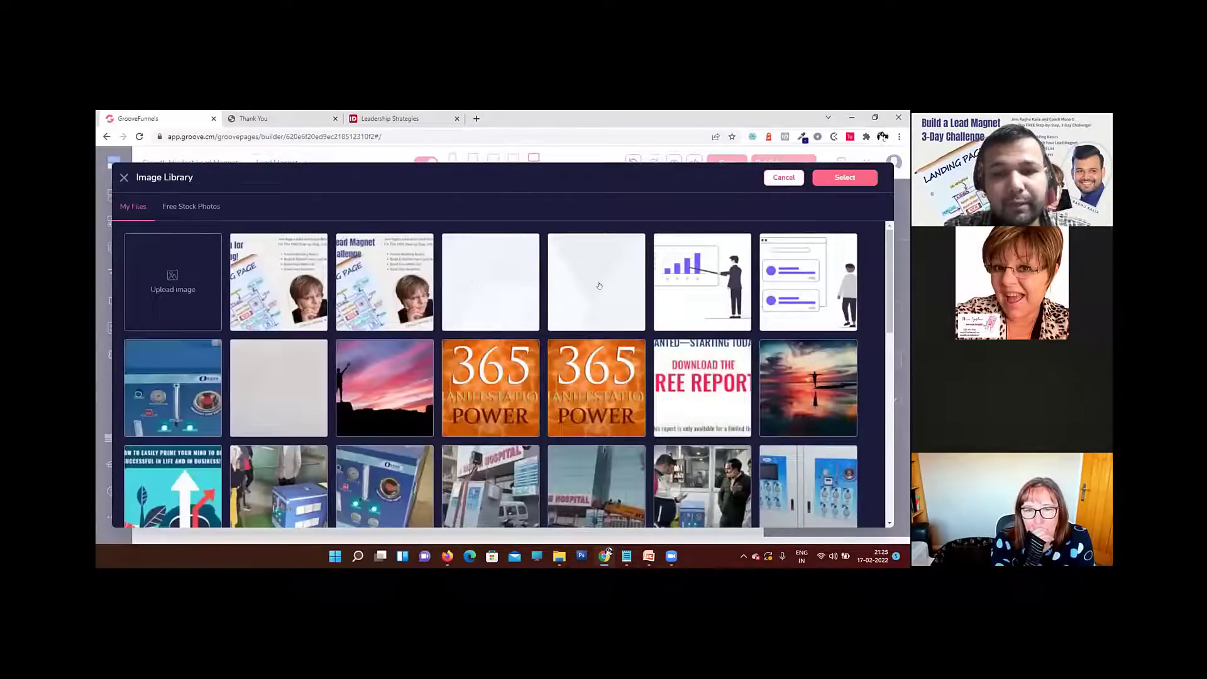
left_click(172, 285)
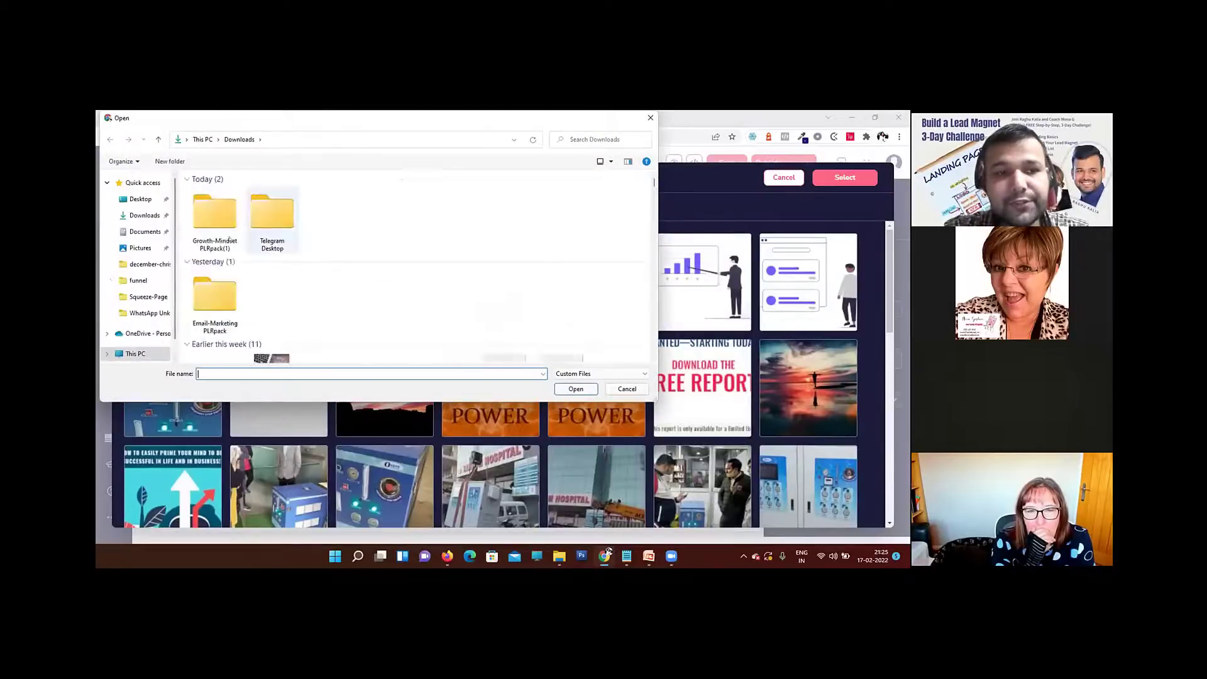
left_click(213, 223)
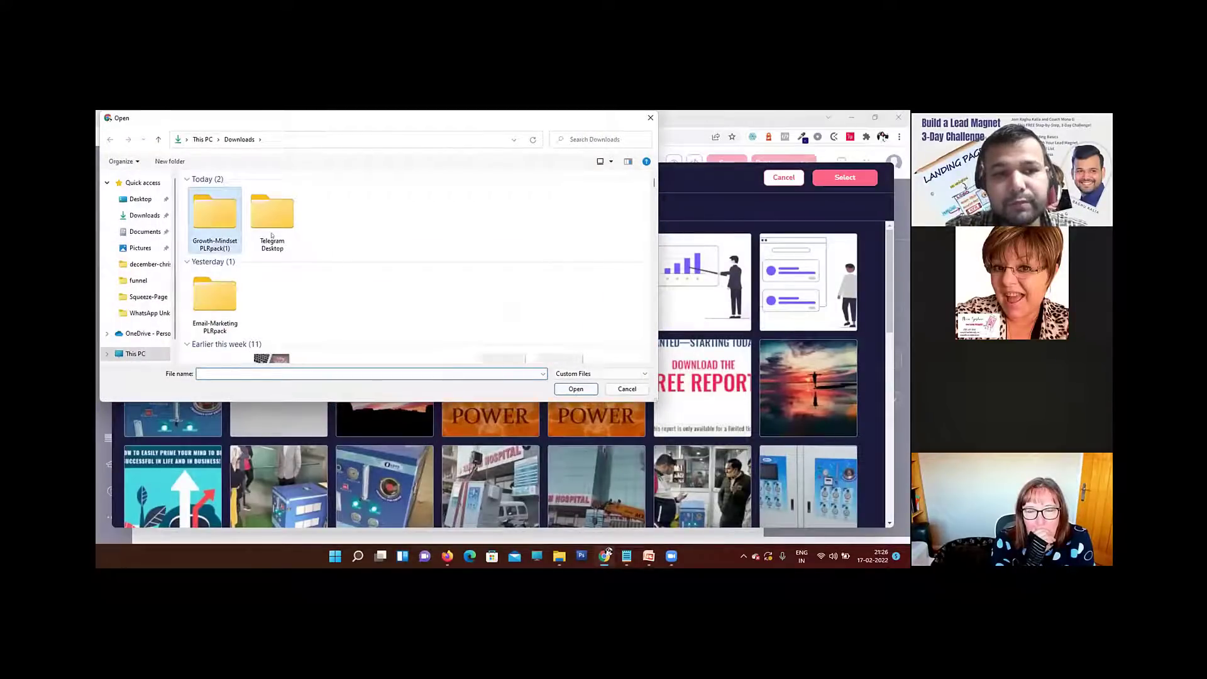
key("Return")
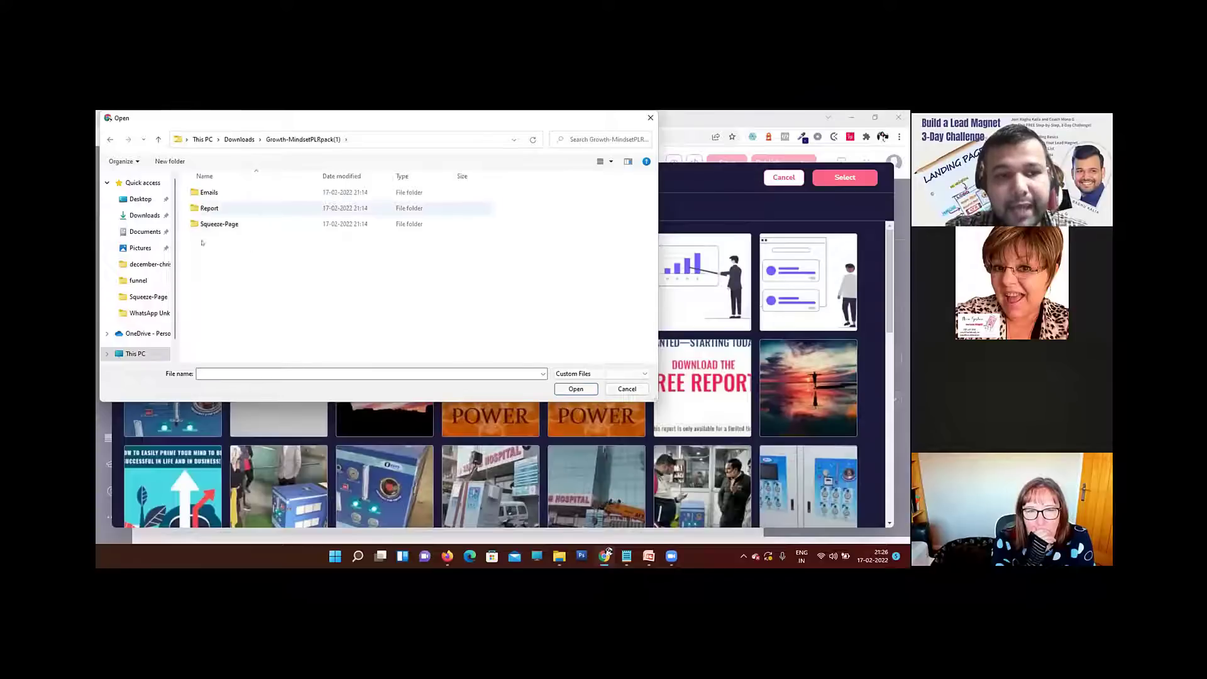
double_click(213, 210)
left_click(110, 140)
double_click(214, 224)
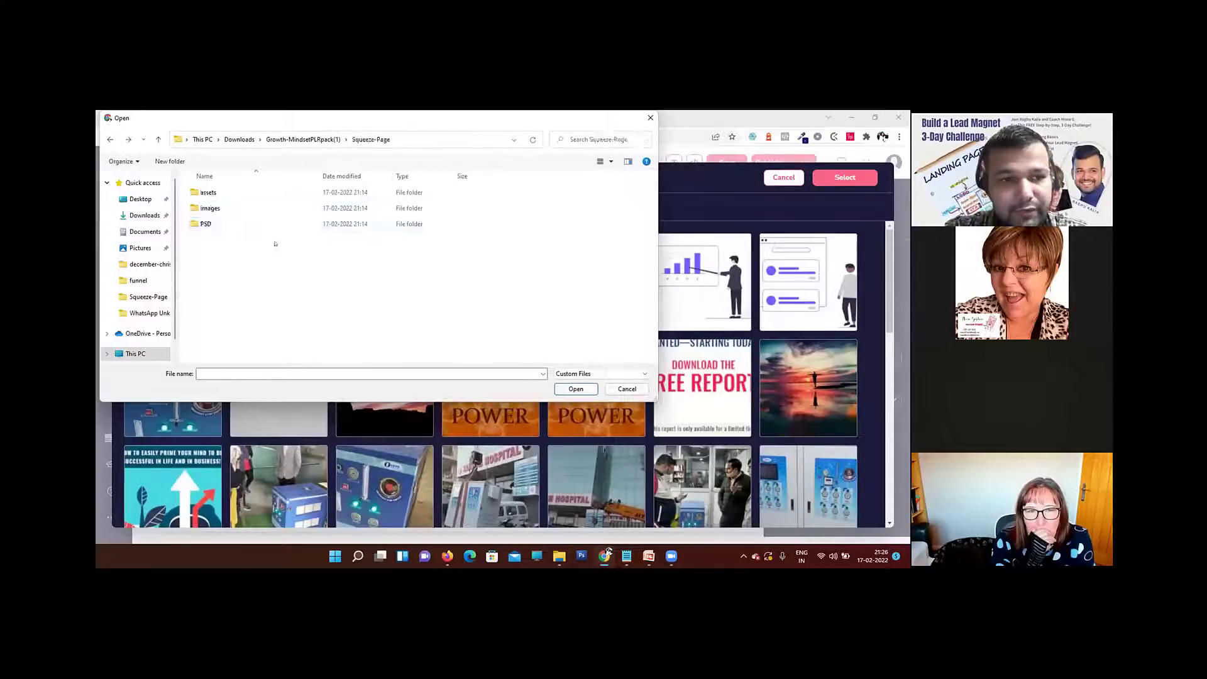
double_click(214, 208)
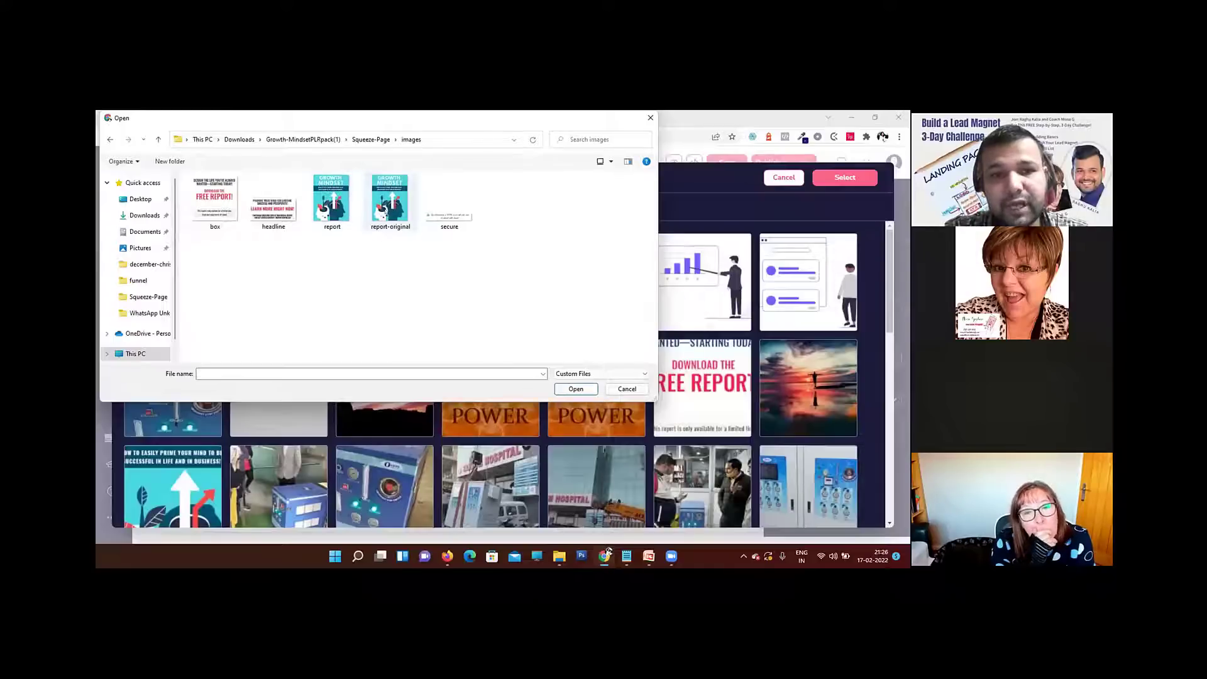
left_click(390, 200)
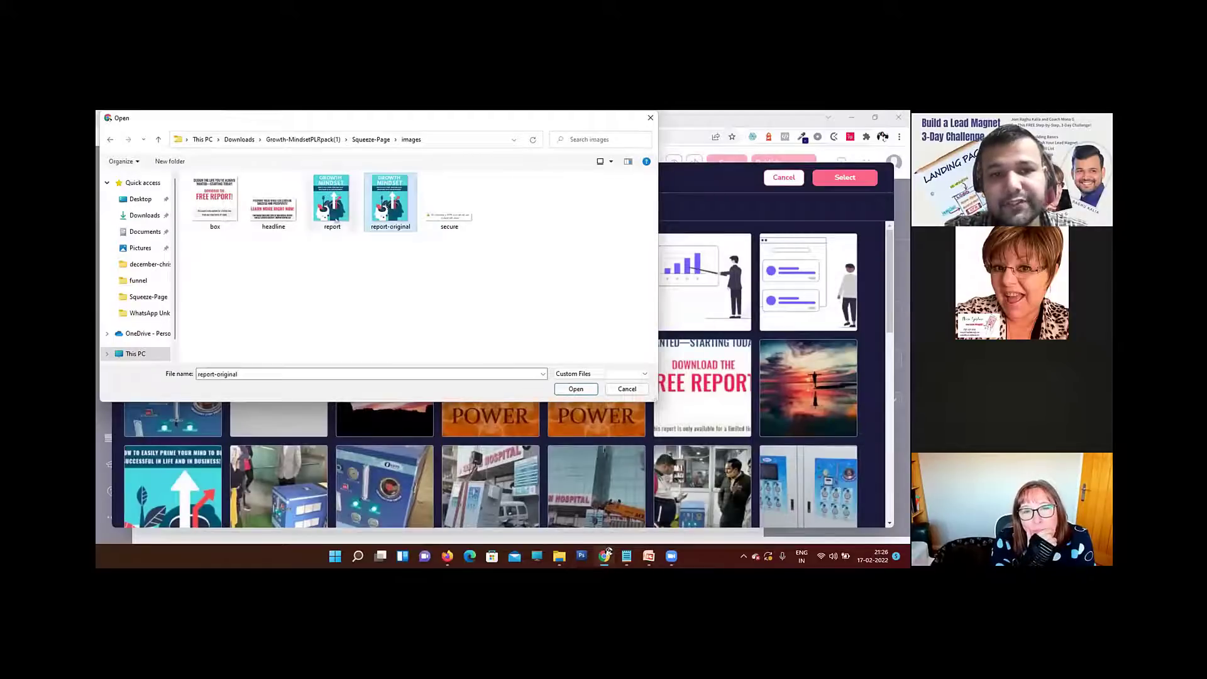
left_click(575, 387)
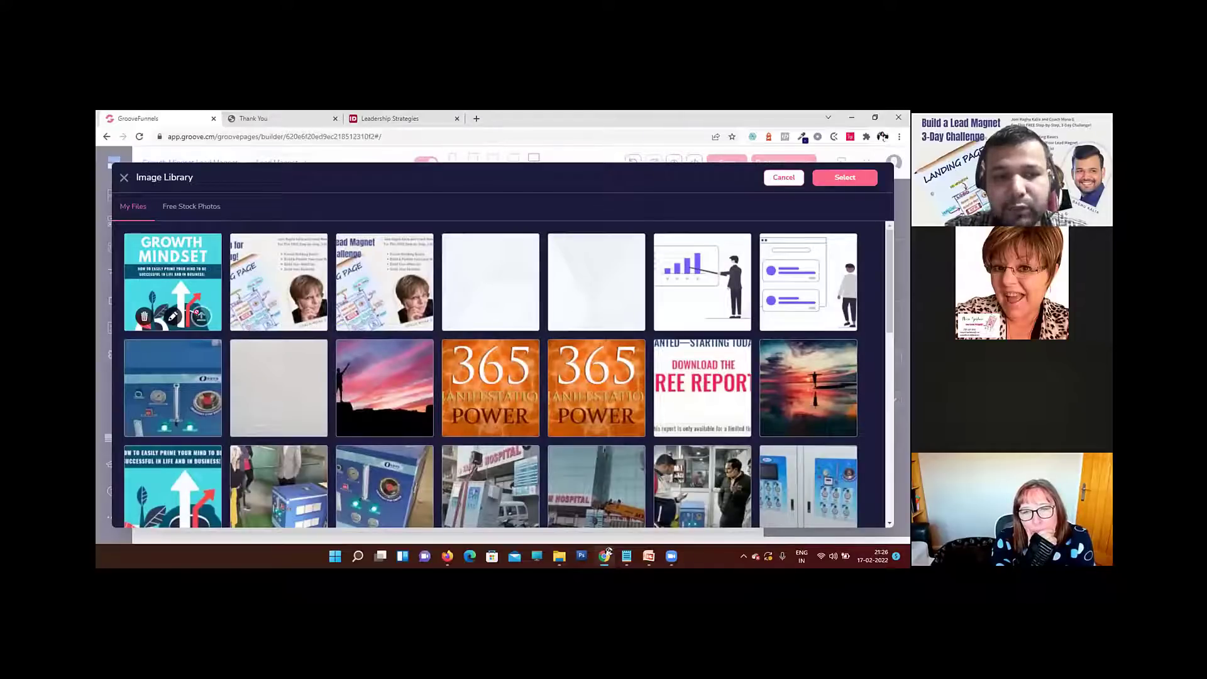
Step: Choose the uploaded Growth Mindset cover as the image element's picture and update the element
left_click(173, 316)
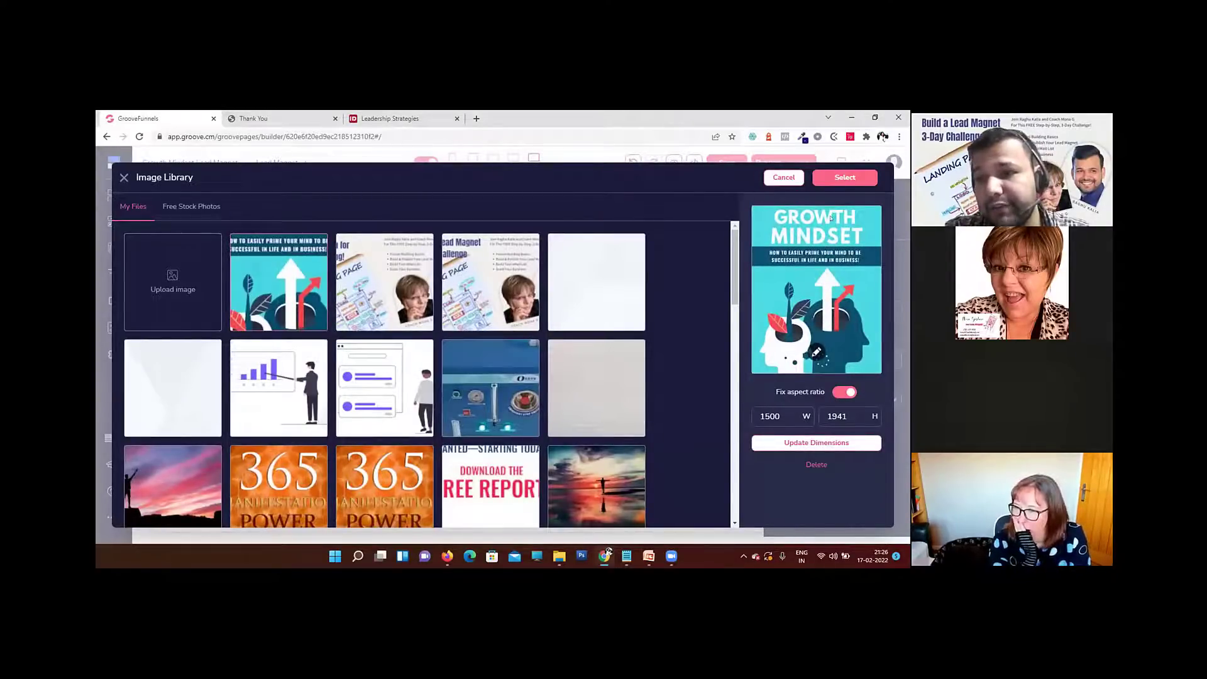
left_click(842, 179)
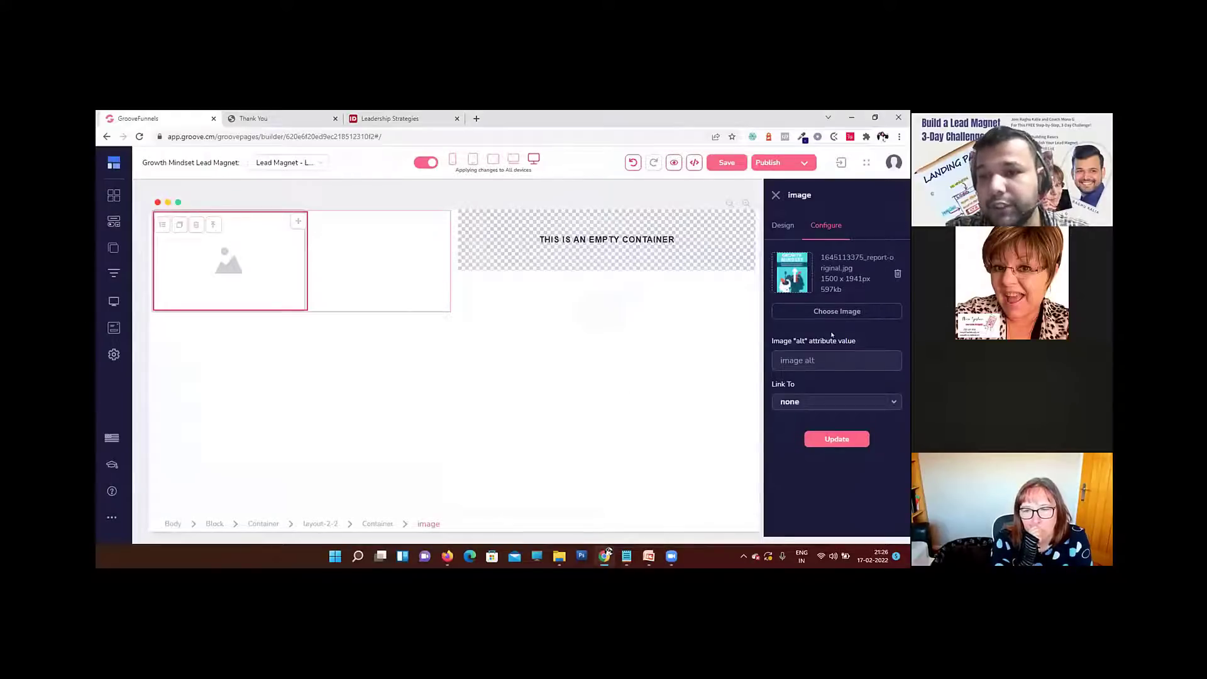
left_click(827, 440)
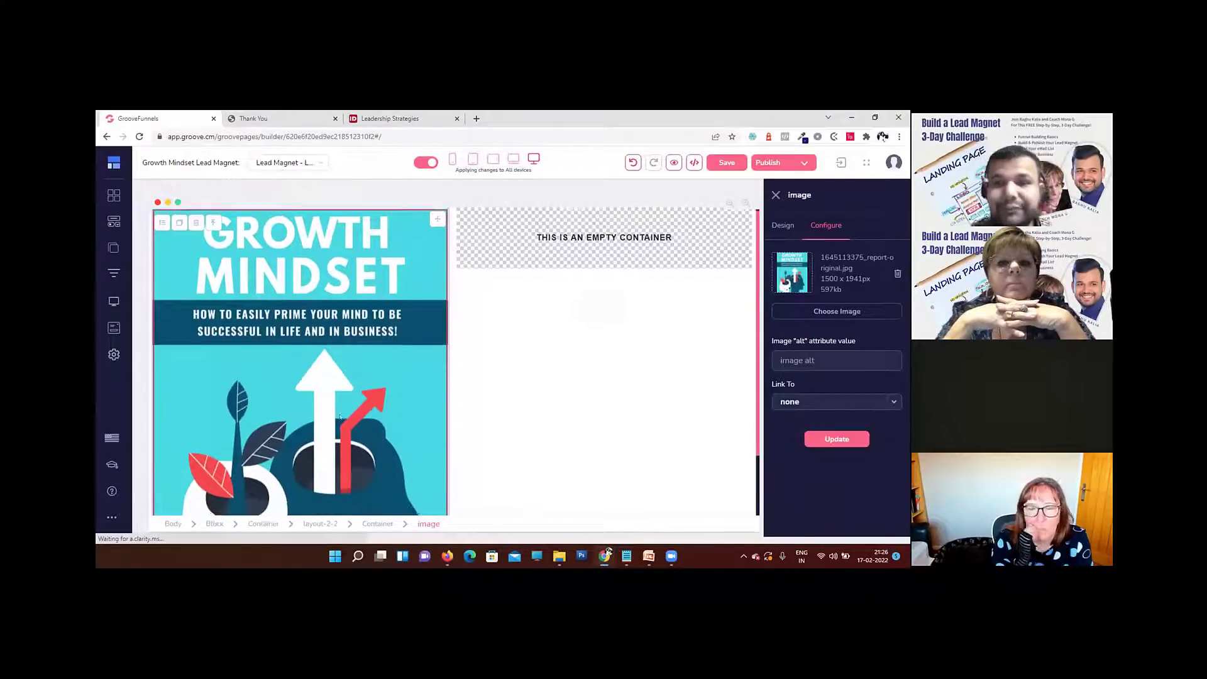
Step: Set the cover image's width to 70% relative to its parent, and select the container around it
scroll(342, 415, "down", 1)
scroll(340, 417, "up", 1)
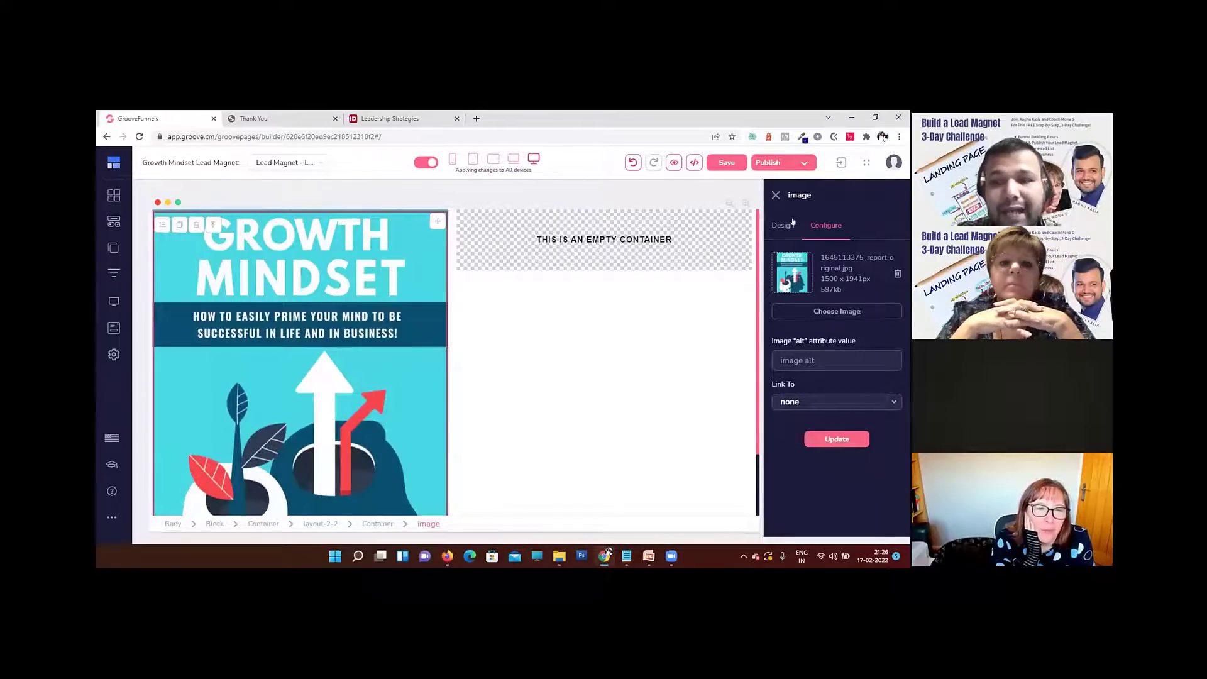
left_click(786, 225)
scroll(864, 431, "down", 1)
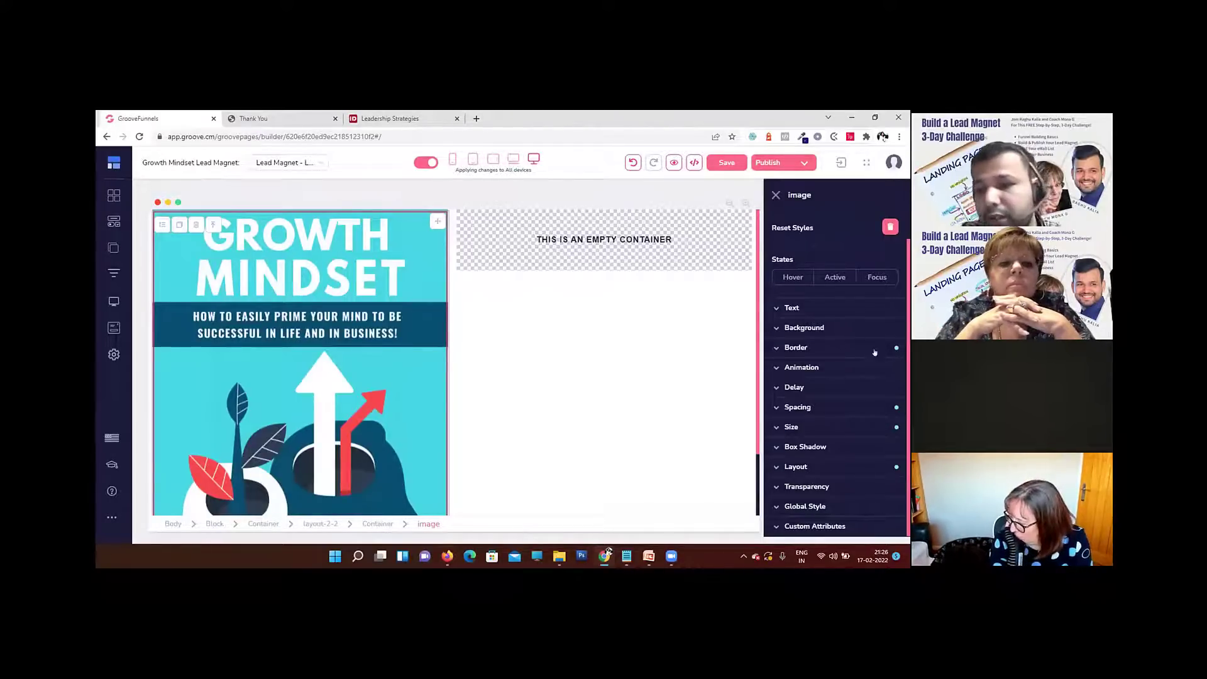
left_click(840, 427)
scroll(840, 426, "down", 2)
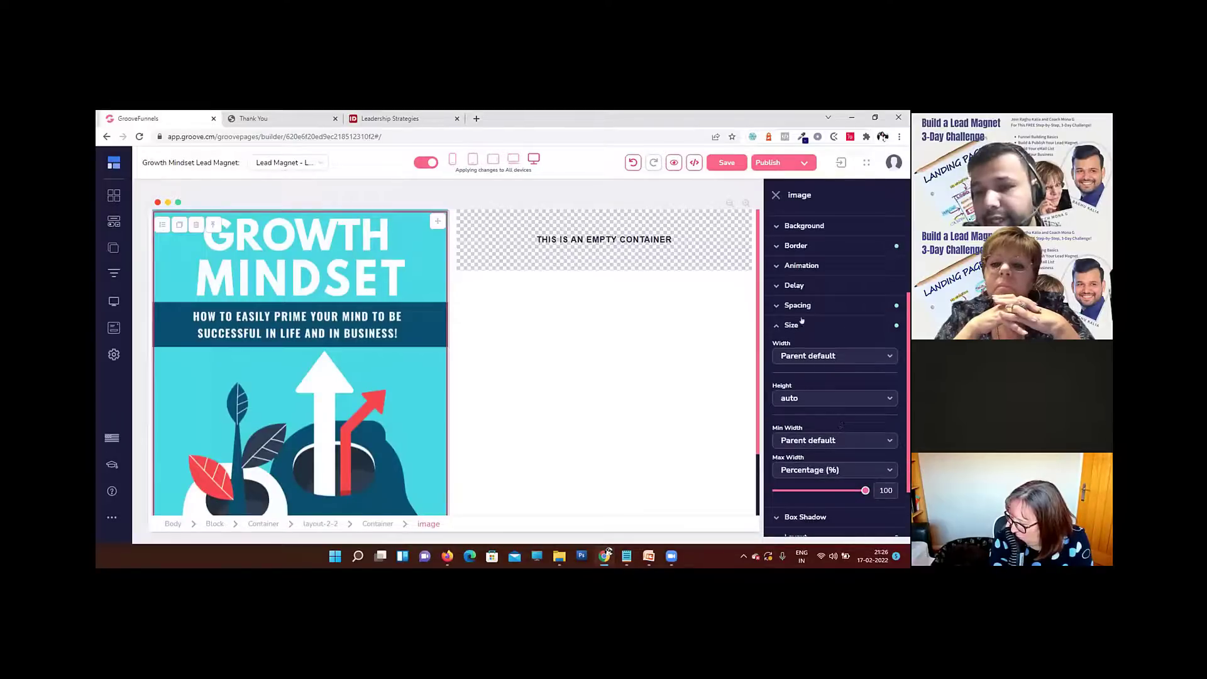
left_click(824, 355)
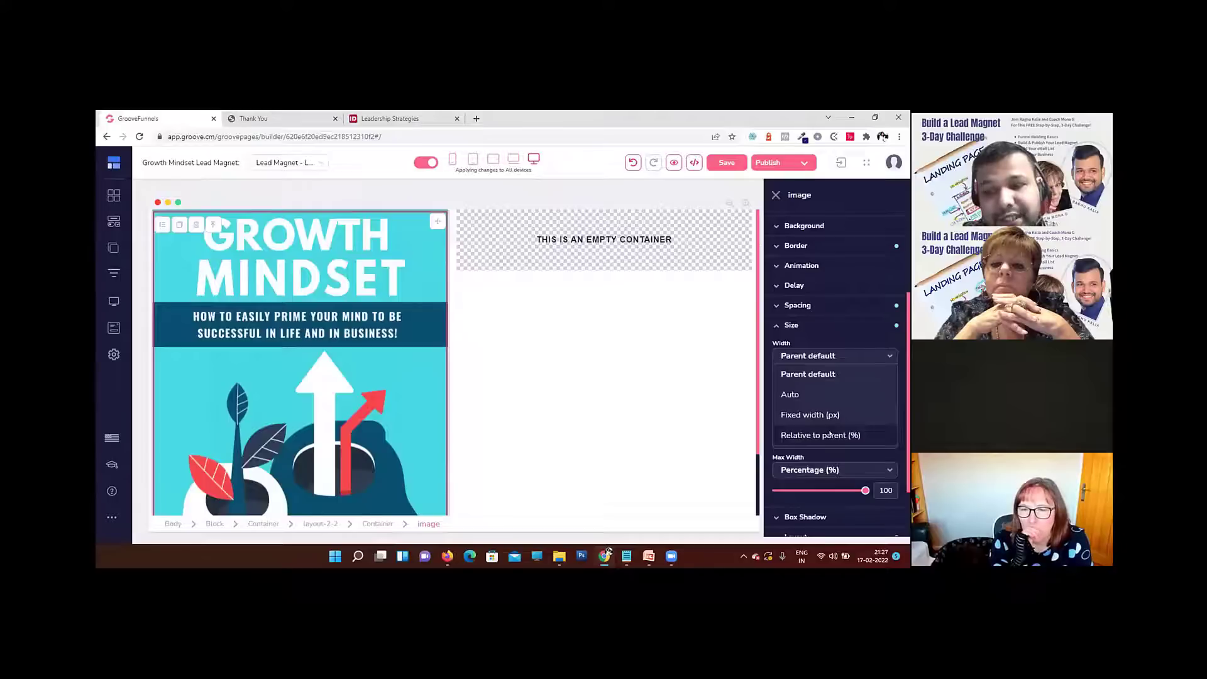
left_click(830, 435)
left_click_drag(776, 377, 838, 380)
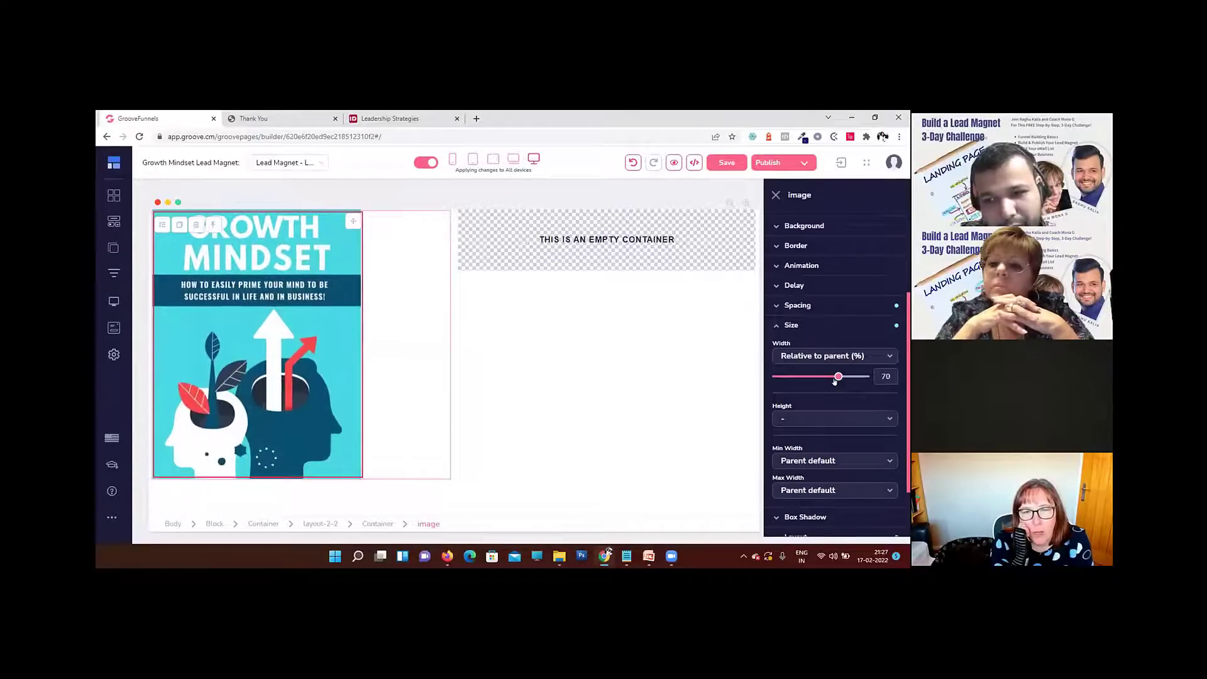
left_click(399, 364)
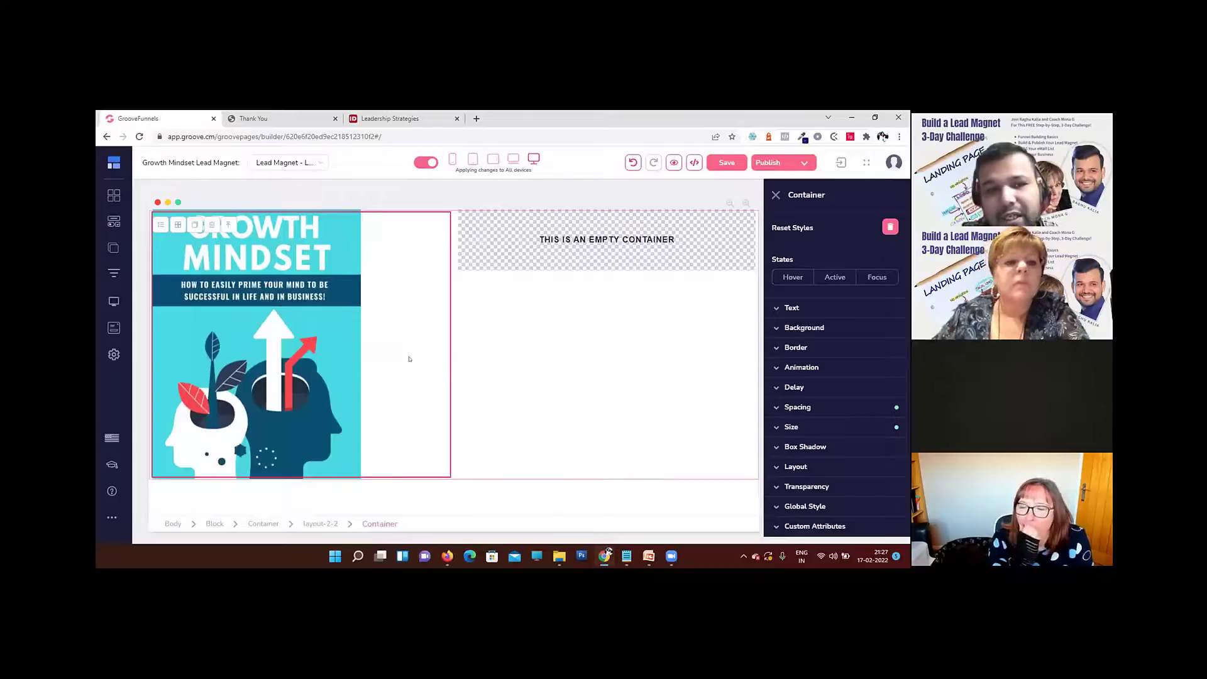
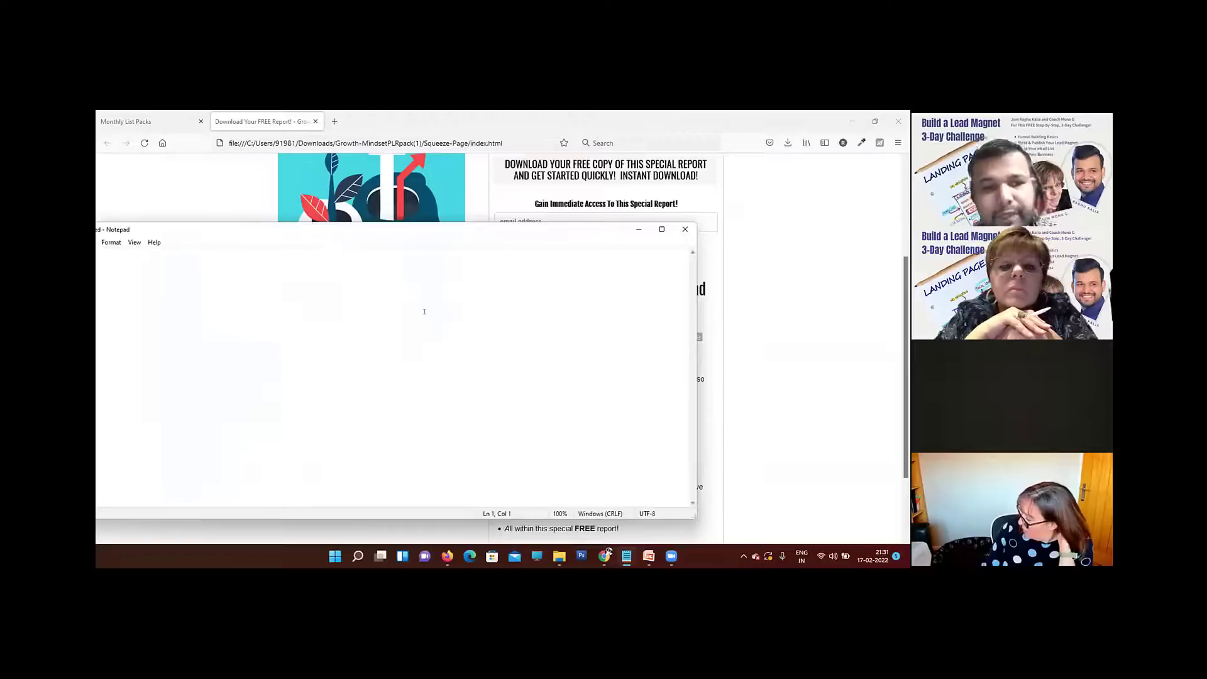
Step: Cut the plain "Discover the top methods to priming your mind" sentence from Notepad and use it as the list item's text in the GroovePages builder
left_click_drag(384, 235, 533, 244)
key("ctrl+a")
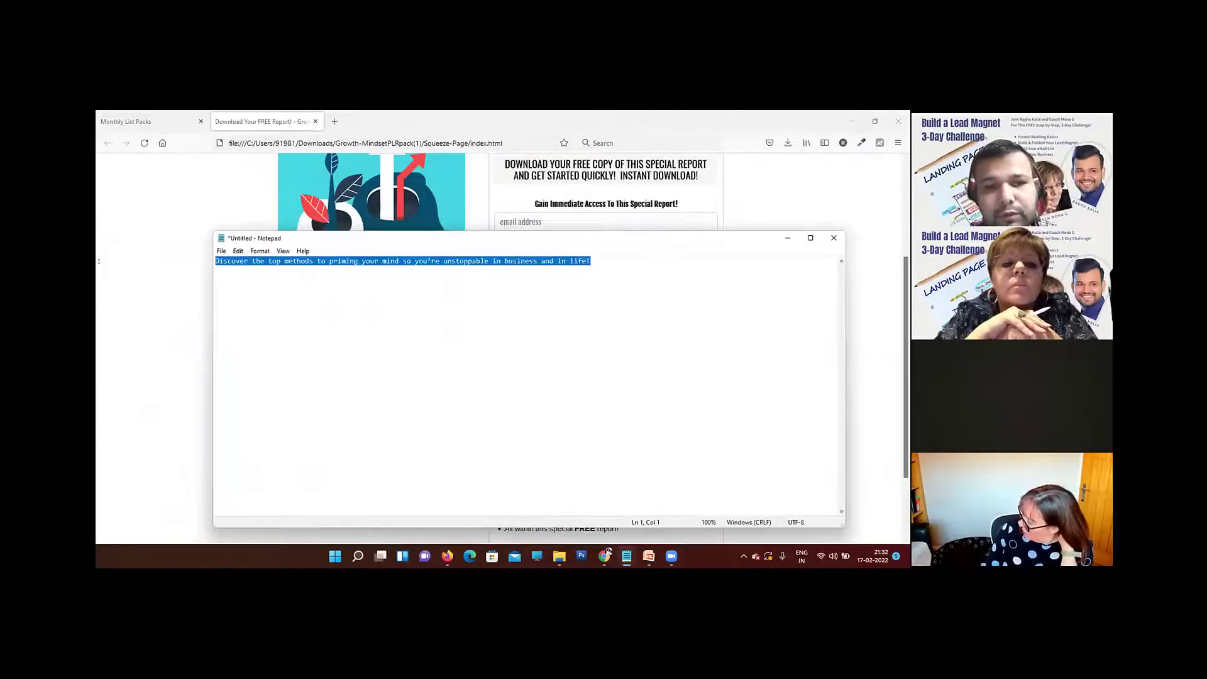
key("BackSpace")
left_click(605, 556)
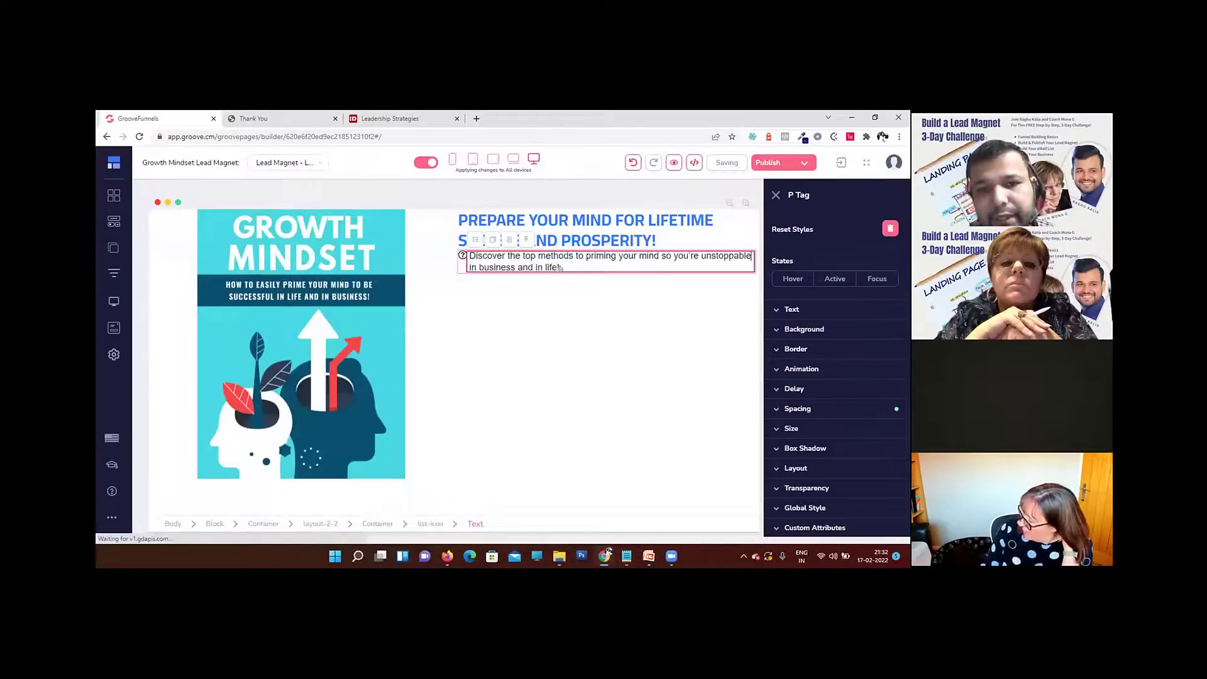
double_click(520, 264)
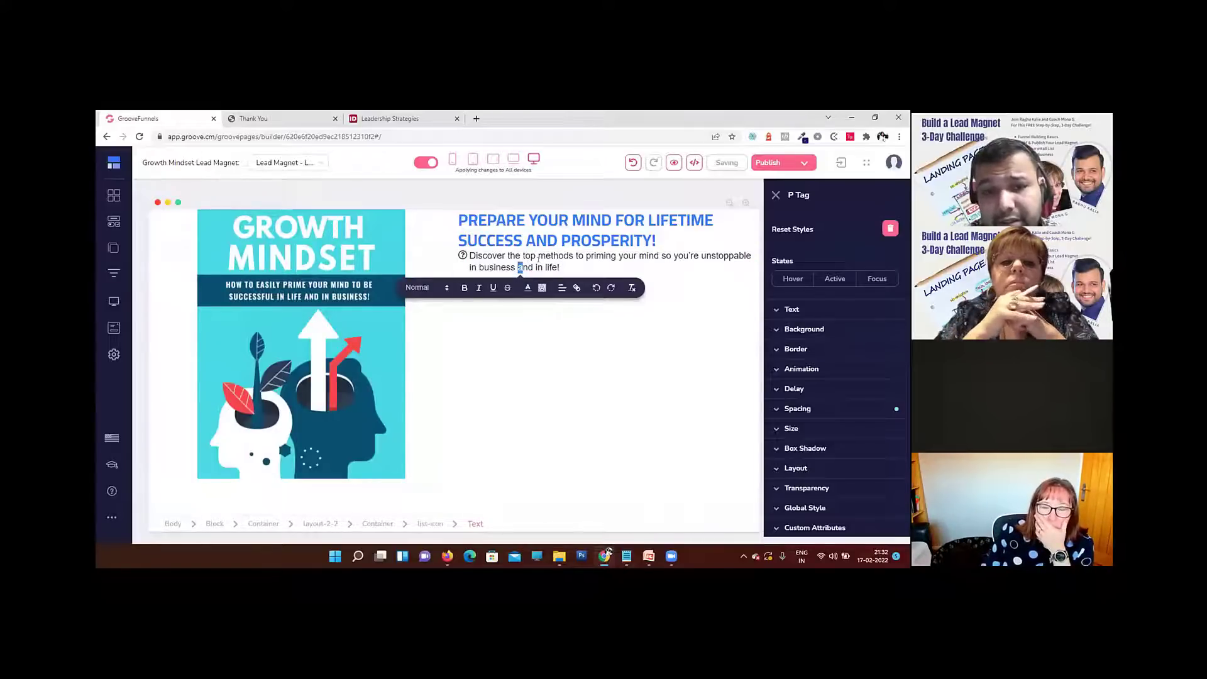
left_click(665, 331)
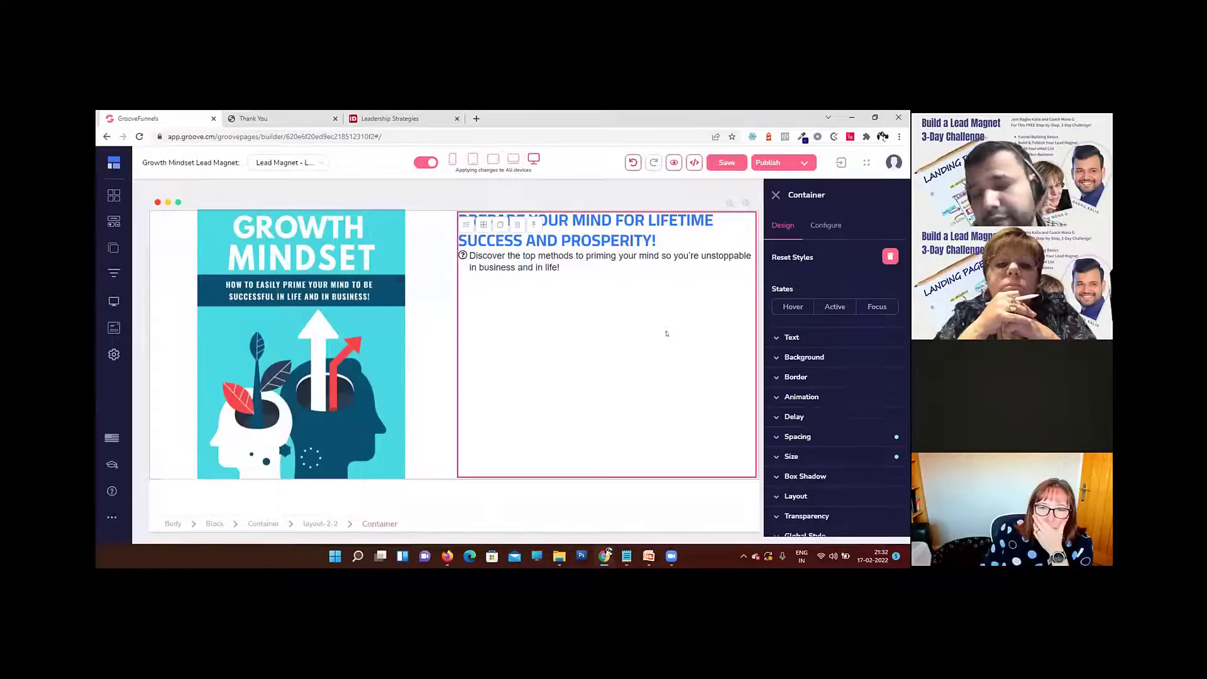
Step: Set the list item's text to the Cairo font with Medium weight
left_click(532, 262)
left_click(799, 309)
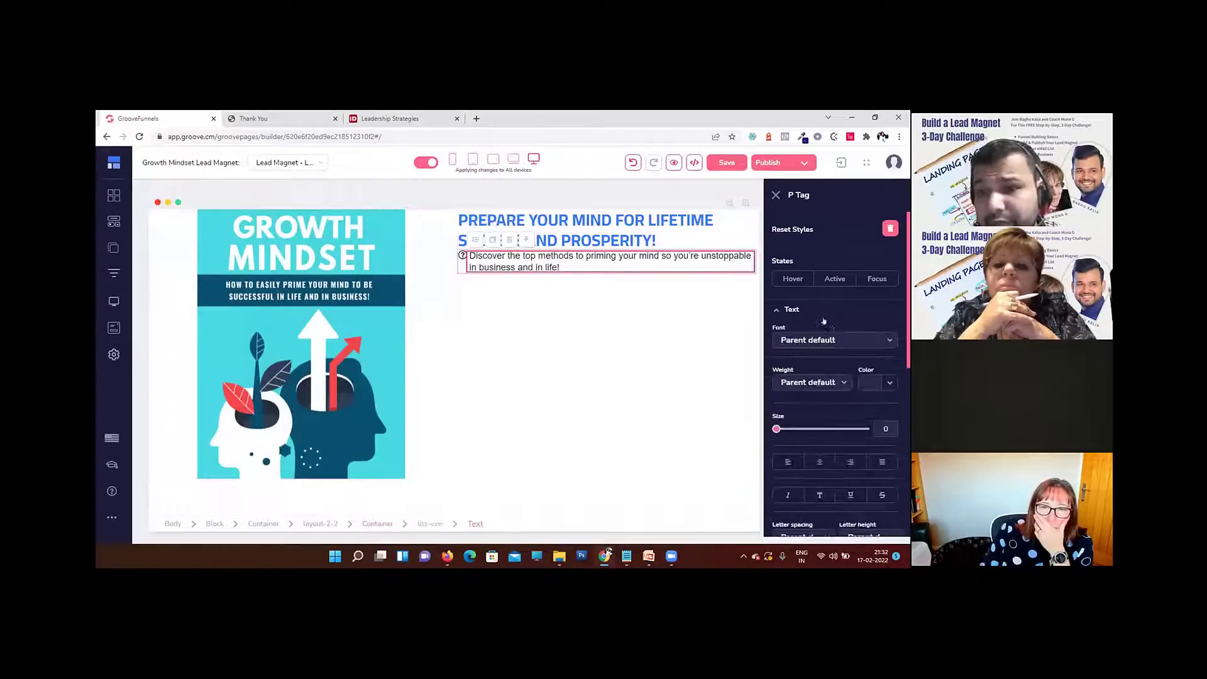
left_click(818, 340)
scroll(817, 340, "down", 3)
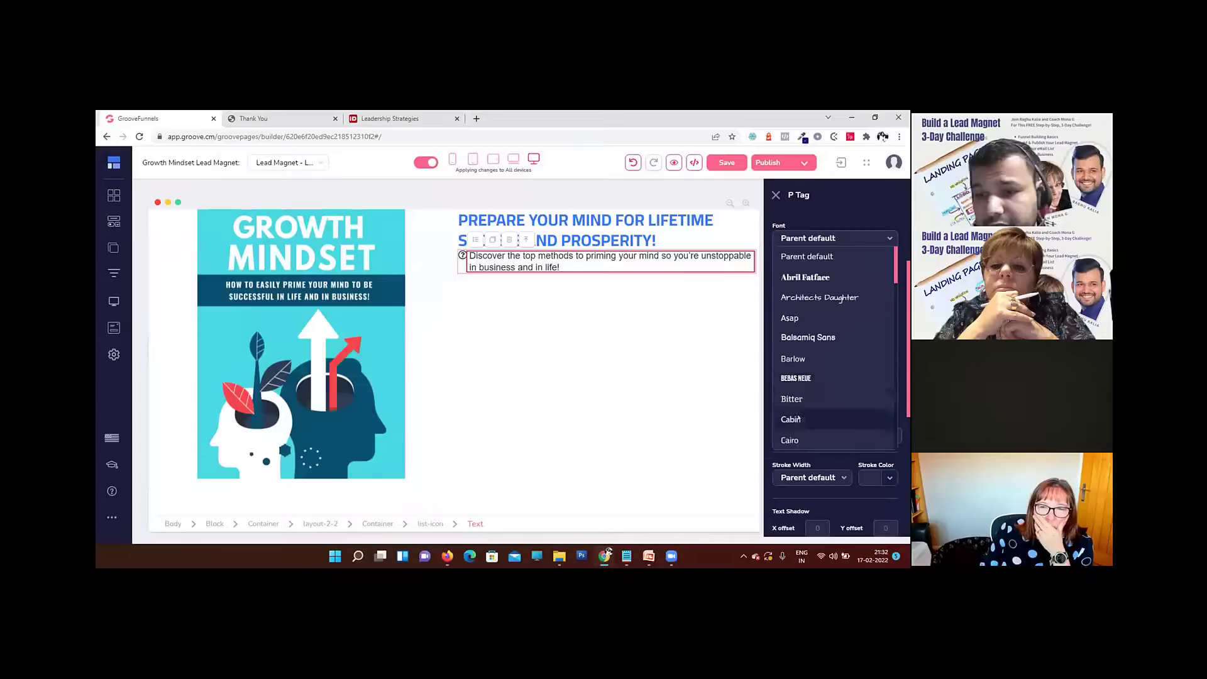
left_click(793, 435)
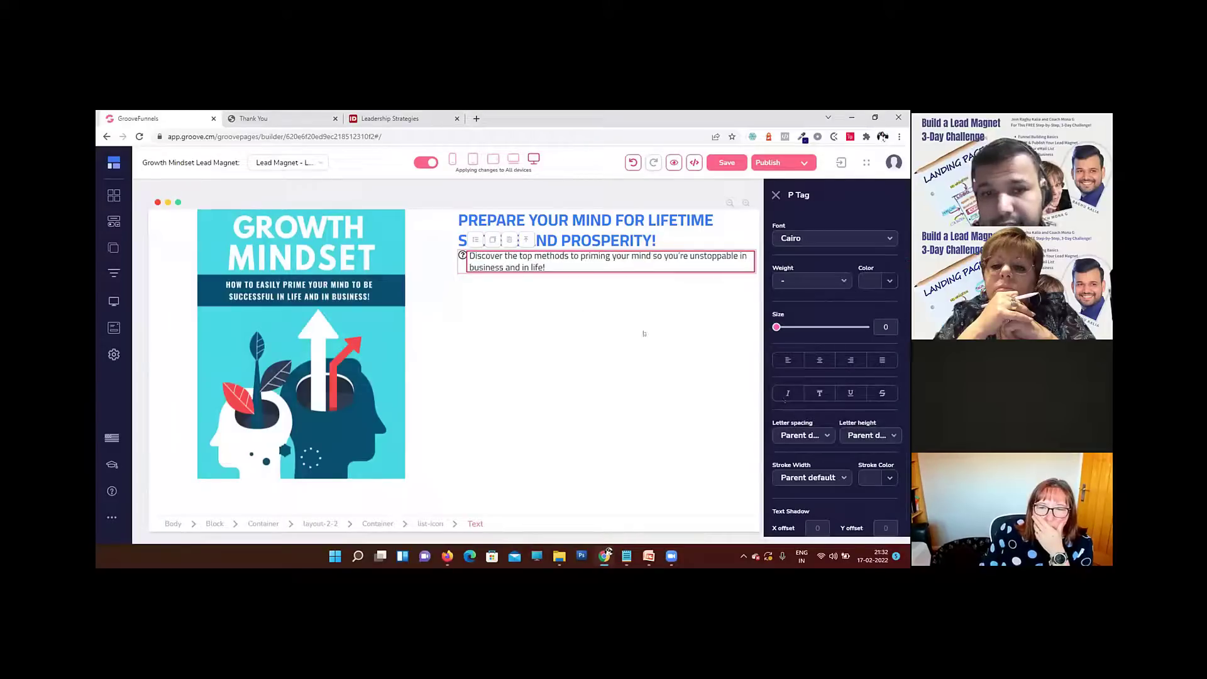
left_click(811, 281)
left_click(796, 340)
left_click(811, 281)
left_click(797, 358)
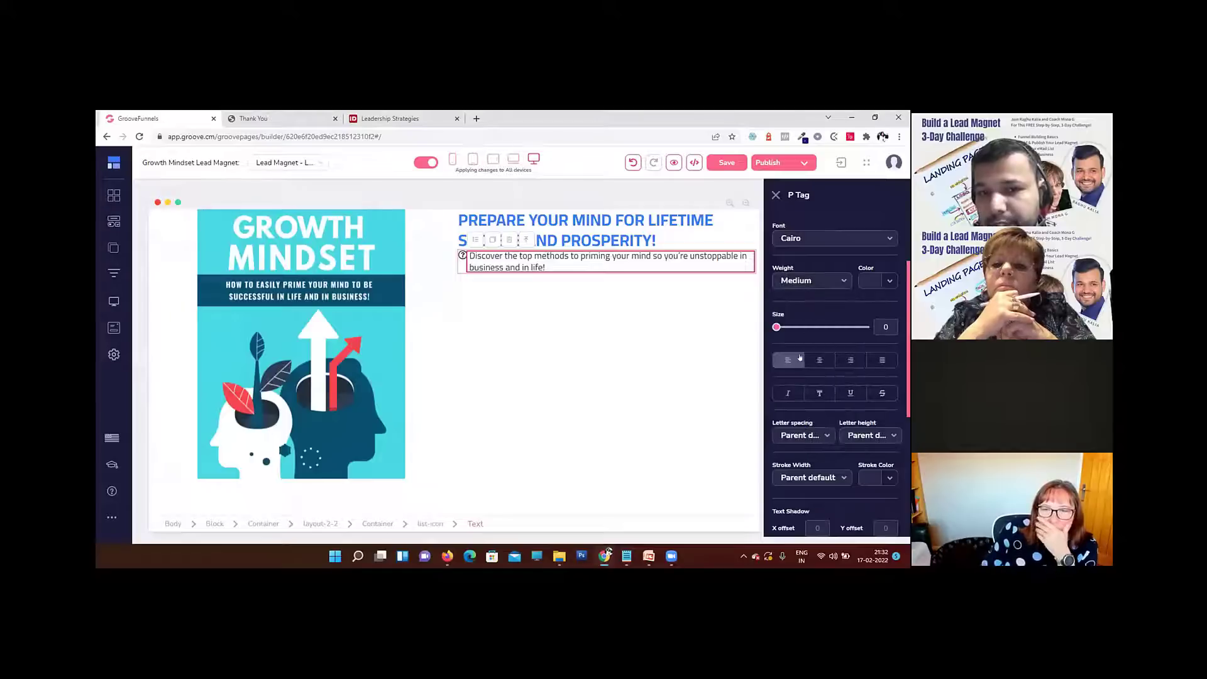
left_click(886, 282)
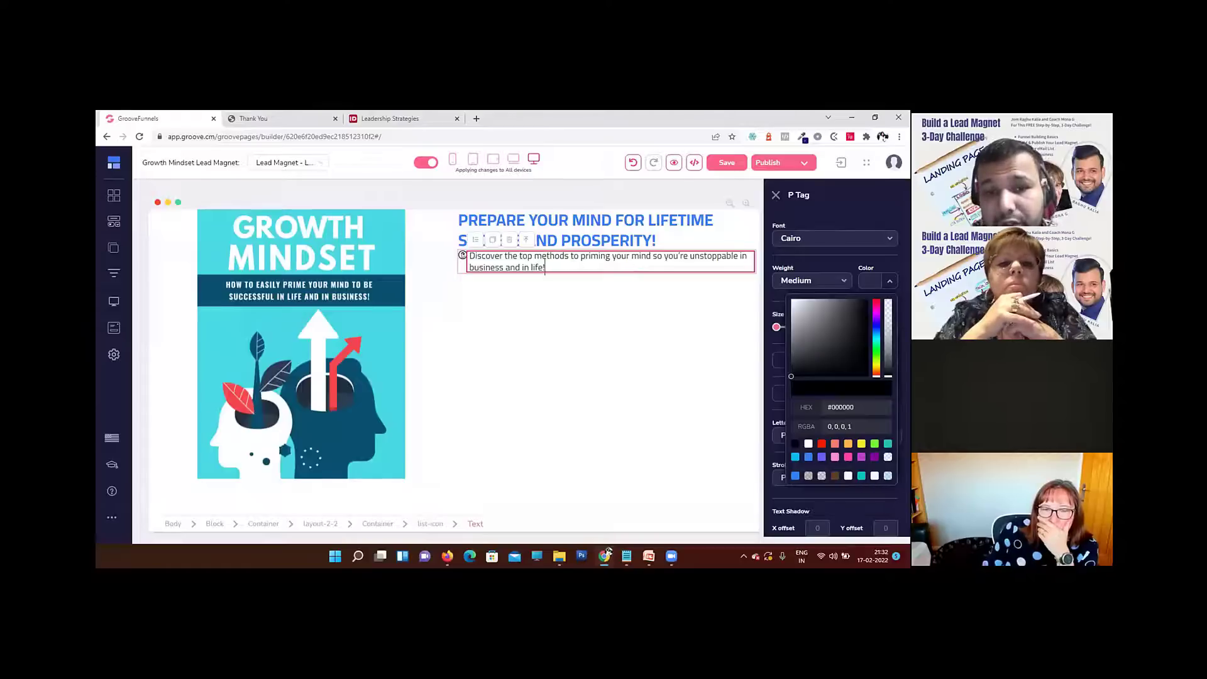
Step: Replace the list item's question-mark icon with fas fa-angle-double-right and update it
left_click(464, 256)
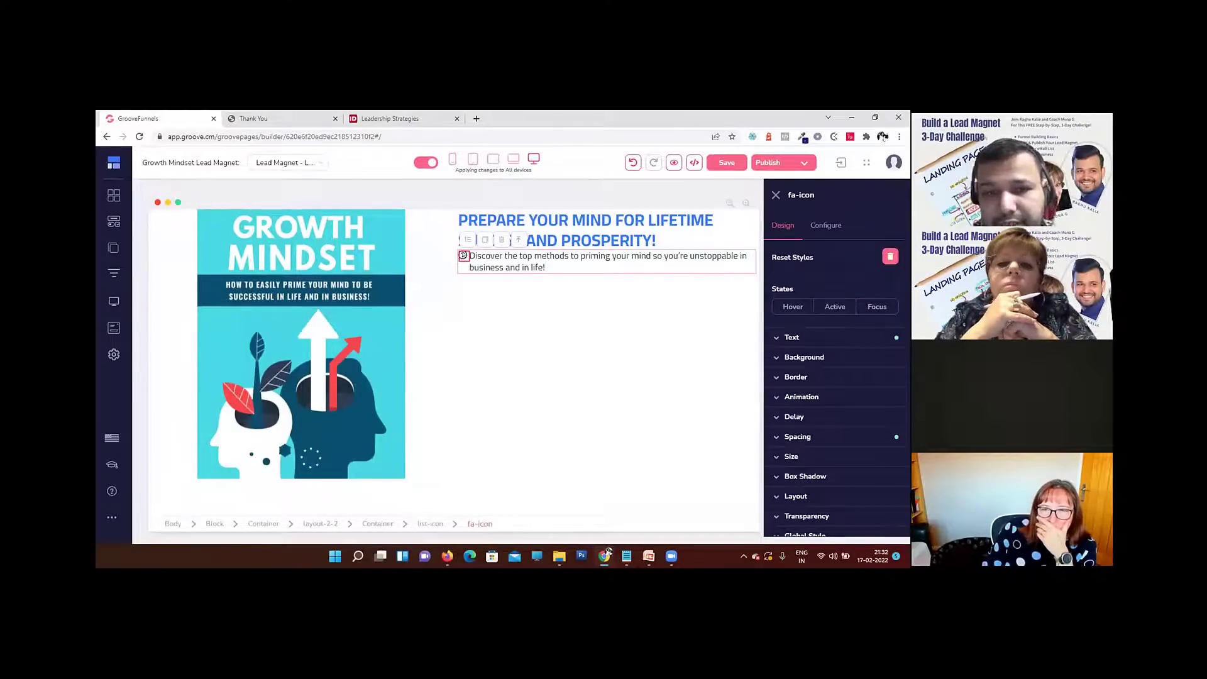
left_click(825, 226)
type("double")
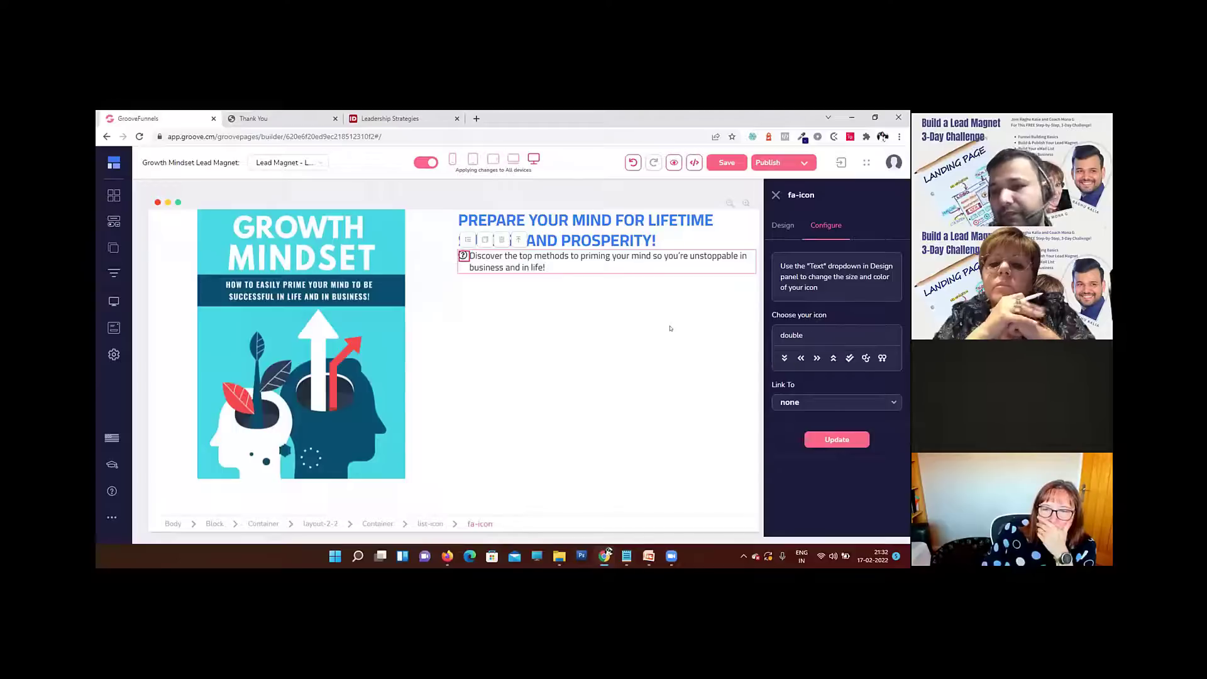
left_click(817, 358)
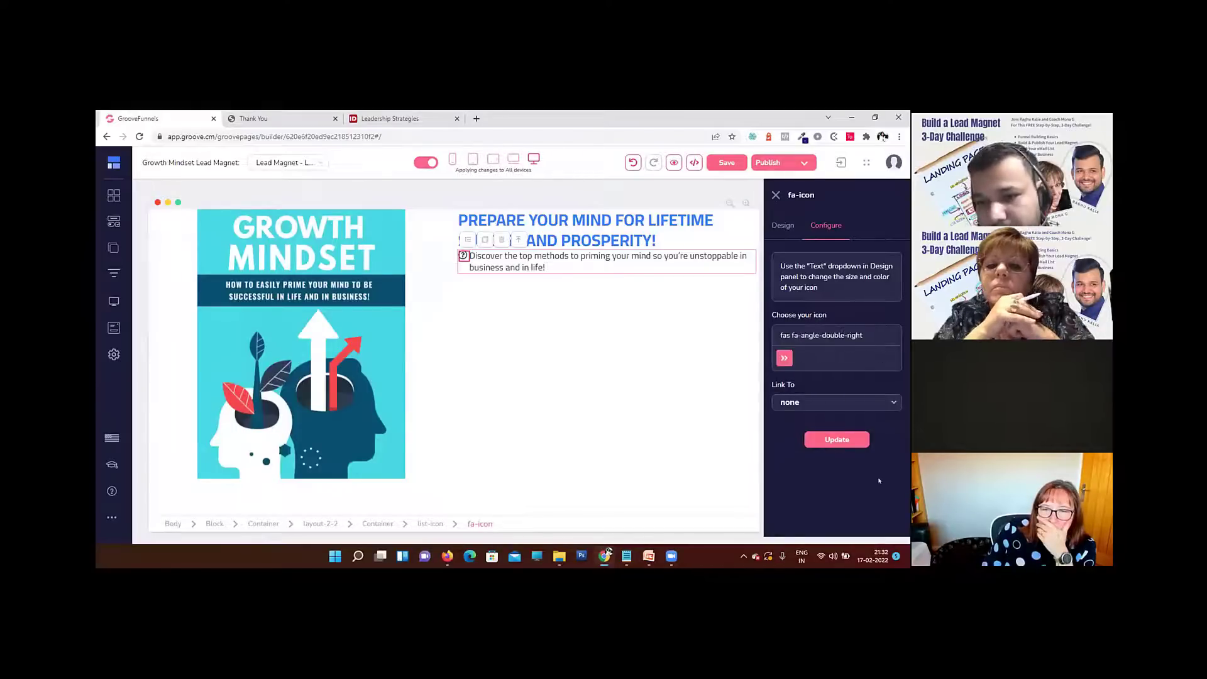
left_click(834, 442)
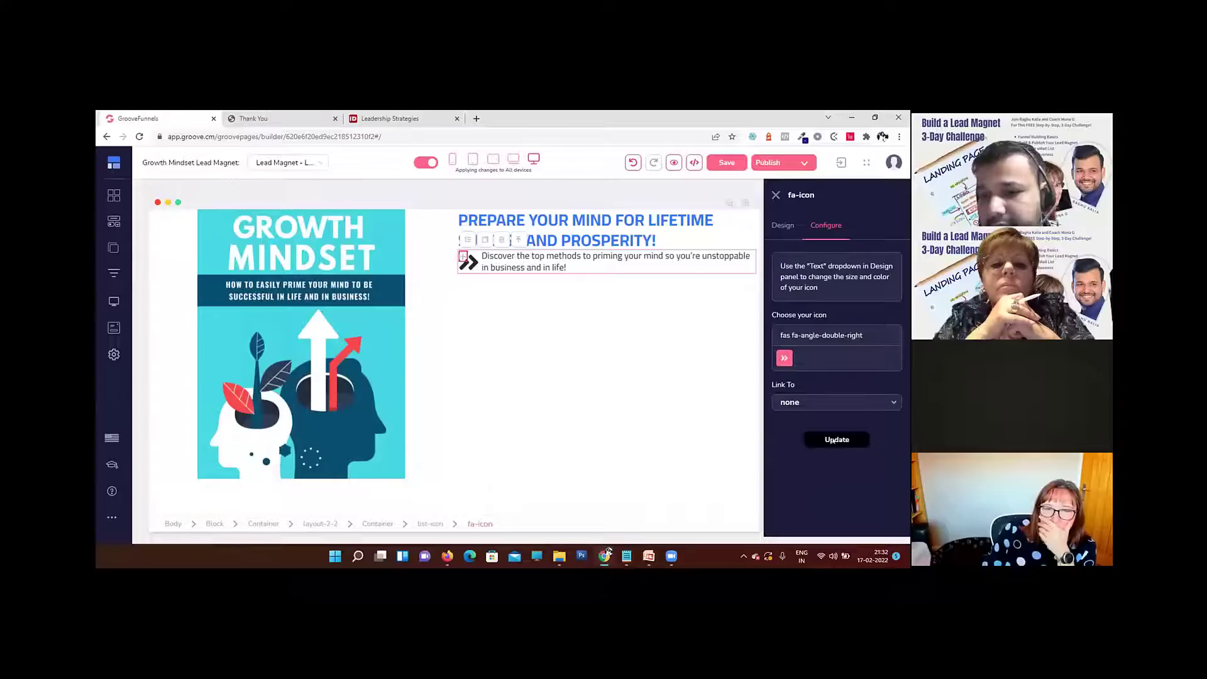
left_click(628, 299)
Step: Reduce the double-arrow icon's size to 41 and check it against the list text
left_click(504, 263)
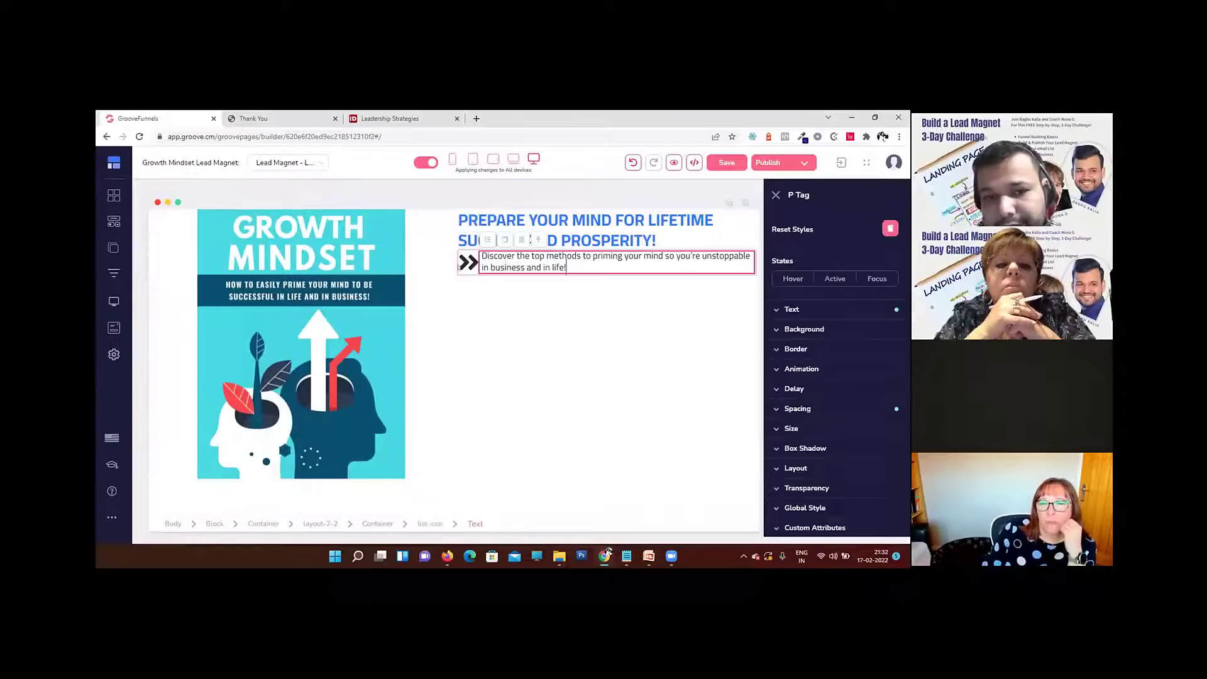
left_click(464, 263)
left_click(791, 337)
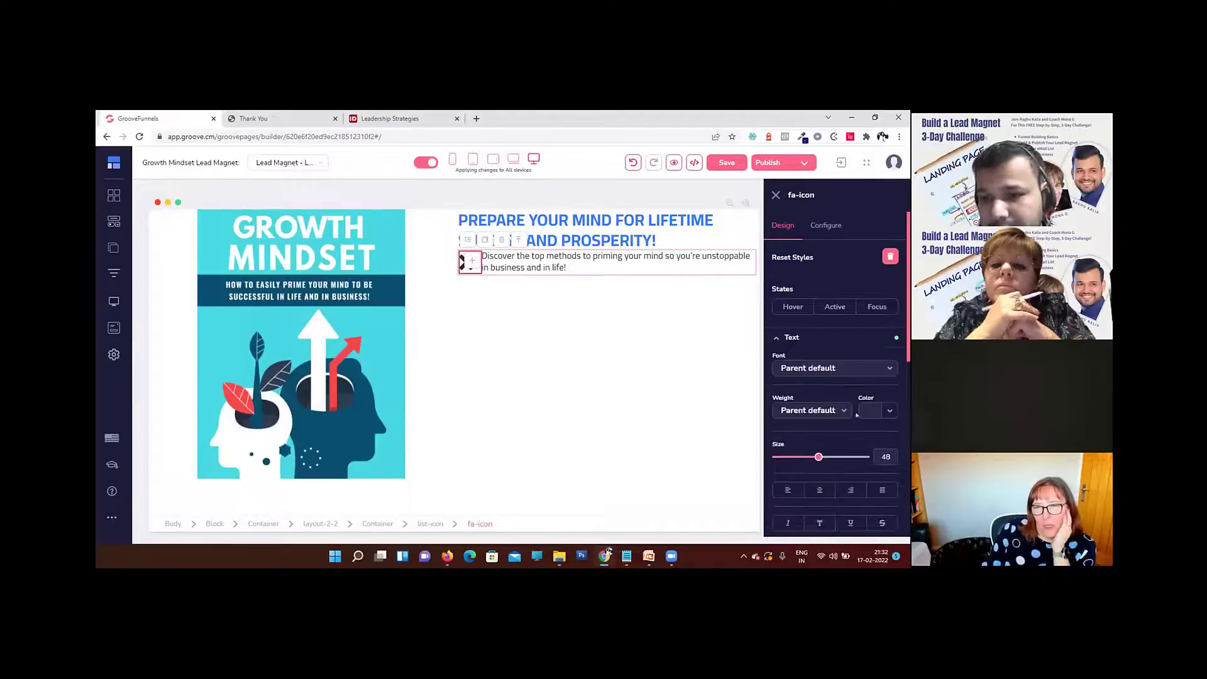
scroll(854, 399, "down", 1)
key("Down")
key("Down")
key("Down")
key("Down")
key("Down")
key("Down")
key("Down")
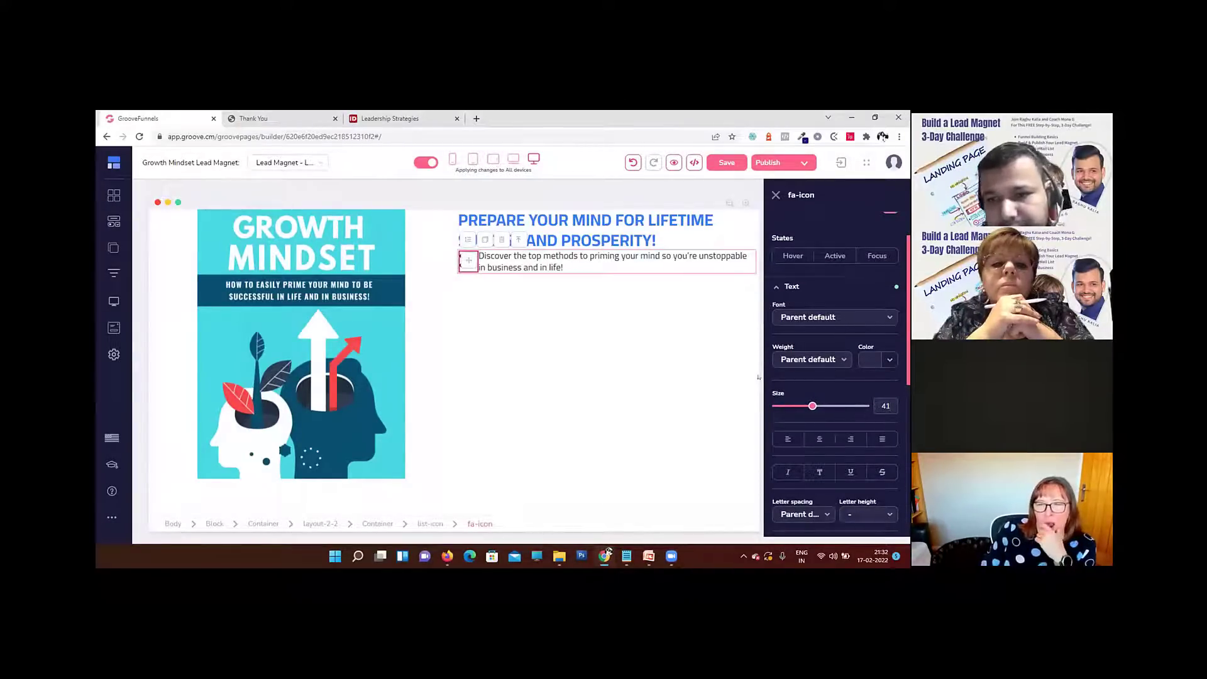
left_click(559, 336)
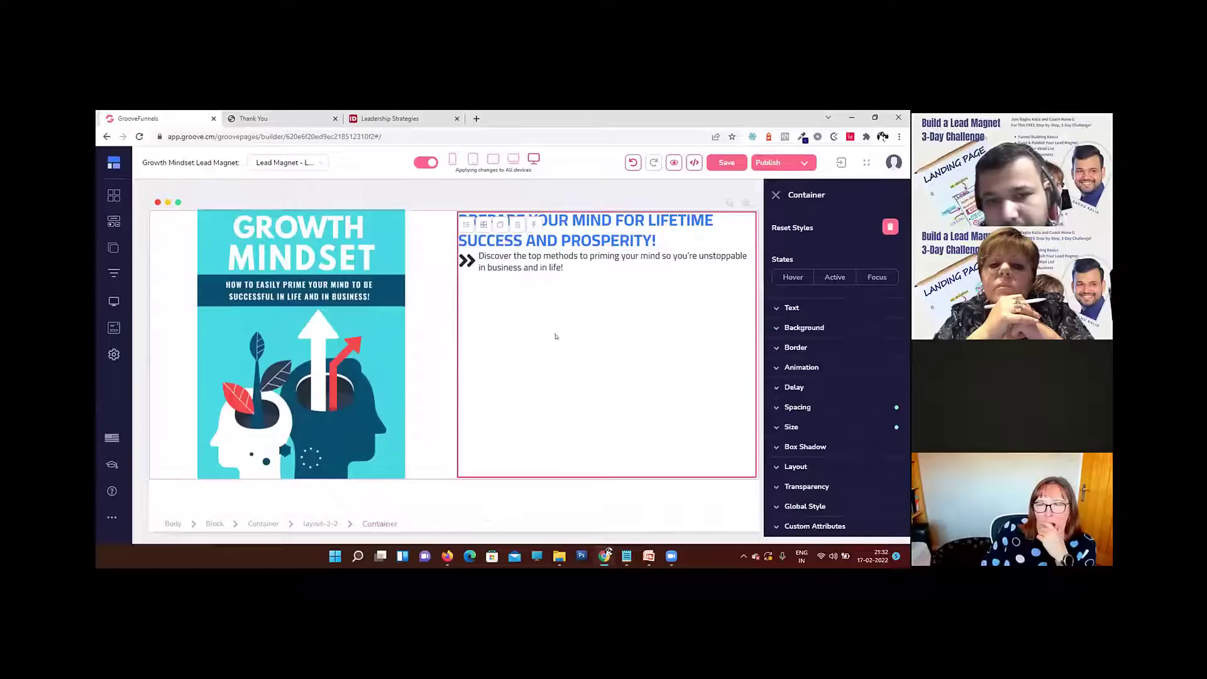
Step: Reduce the double-arrow icon's size further to 36
left_click(466, 261)
left_click(793, 307)
left_click(884, 405)
key("Down")
key("Down")
key("Down")
key("Down")
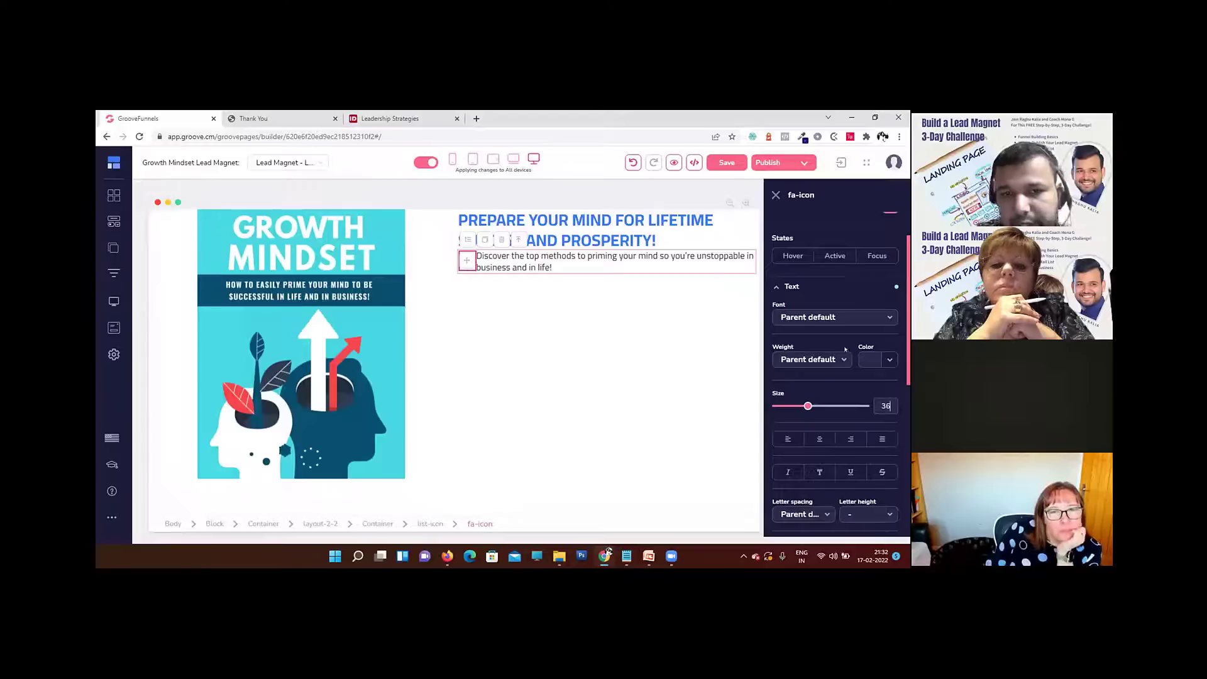
left_click(653, 374)
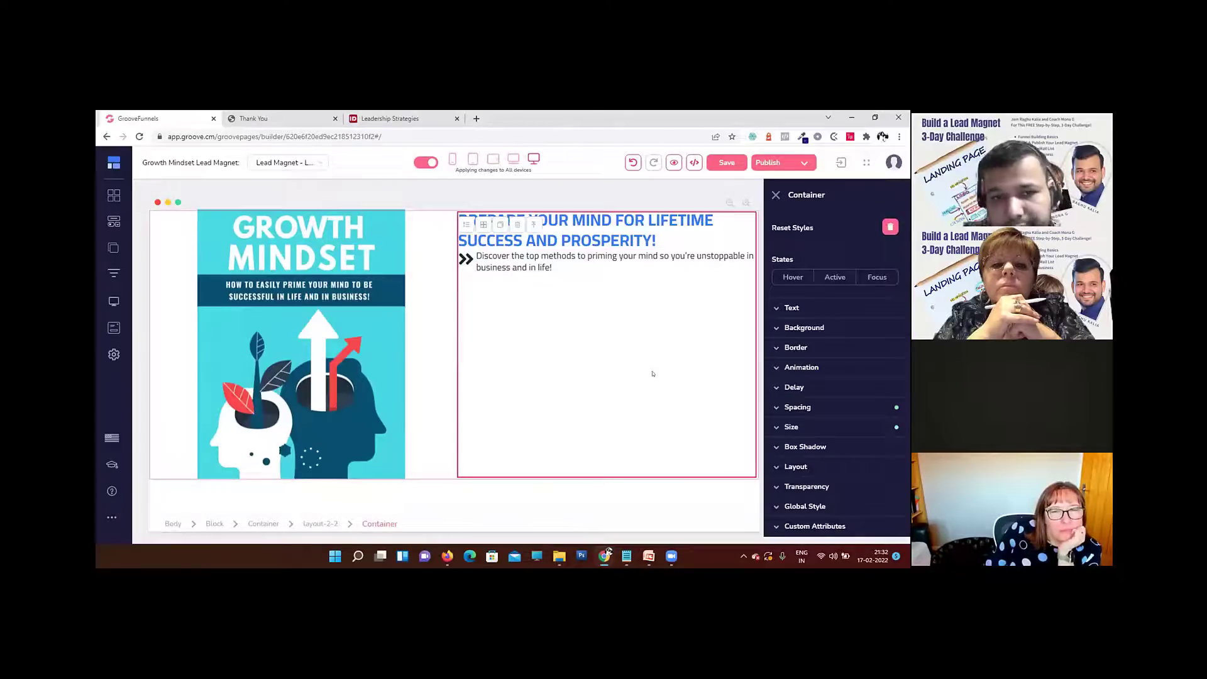
Step: Set the double-arrow icon's size to 28 so it suits the list text
left_click(465, 259)
left_click(807, 310)
double_click(886, 406)
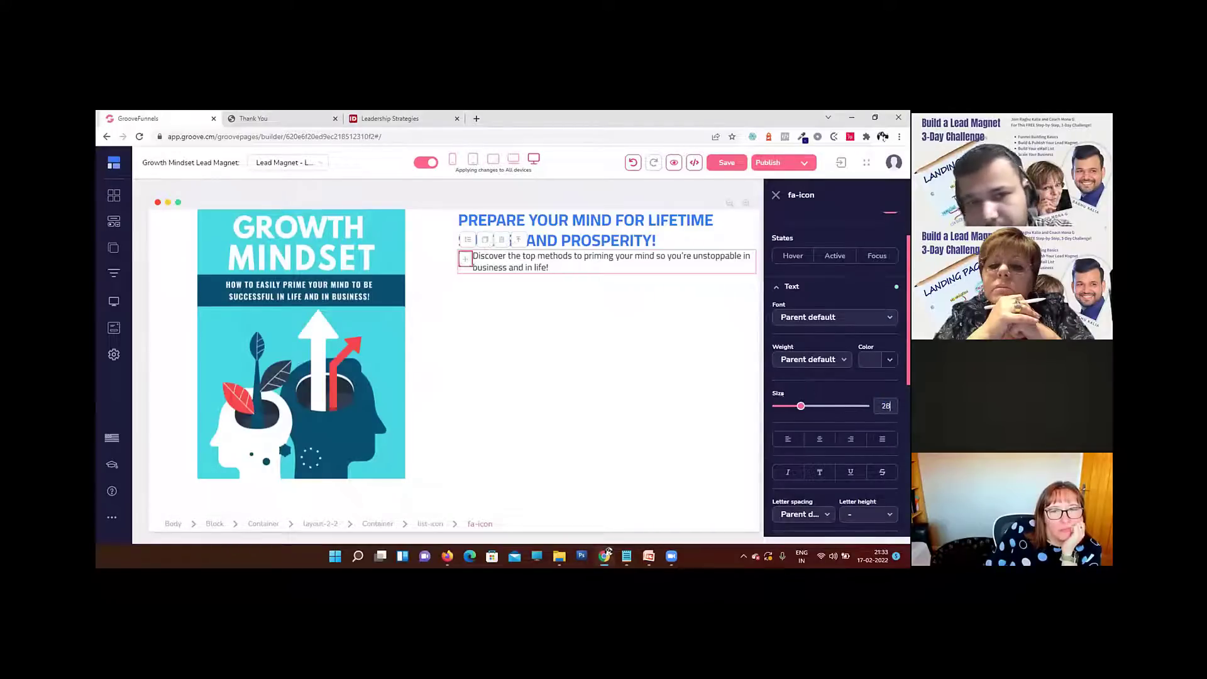
left_click(560, 340)
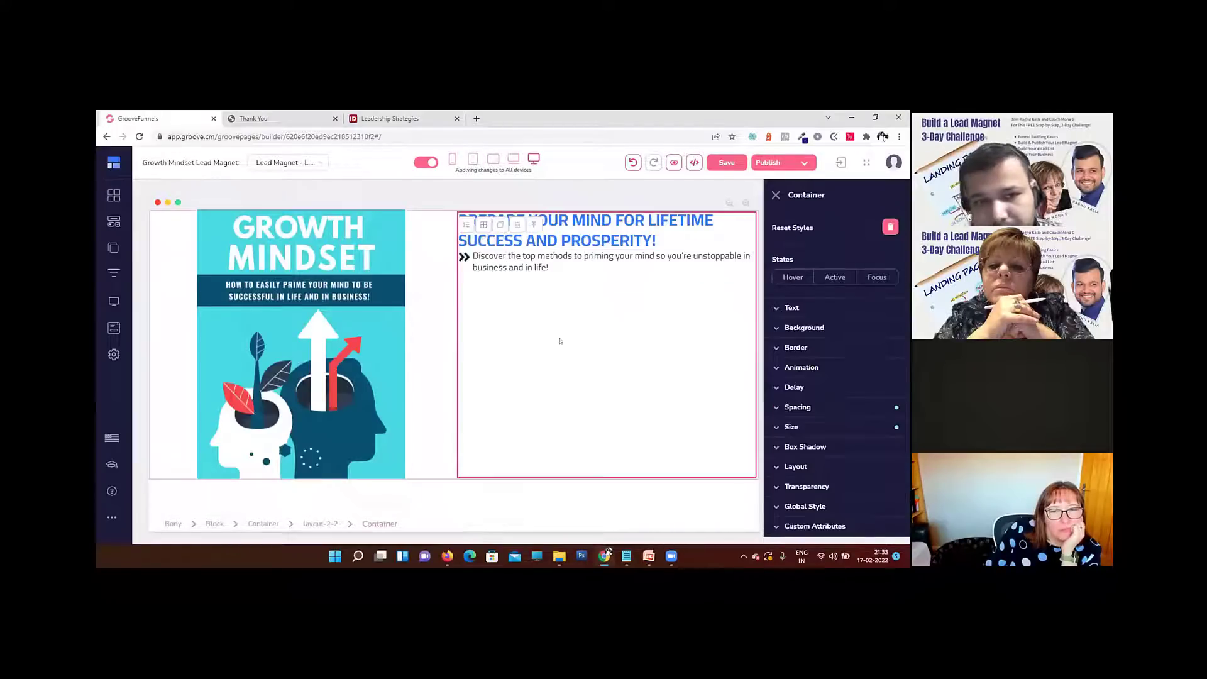
Step: Add a small top padding to the double-arrow icon to align it with the list text
left_click(463, 258)
left_click(818, 391)
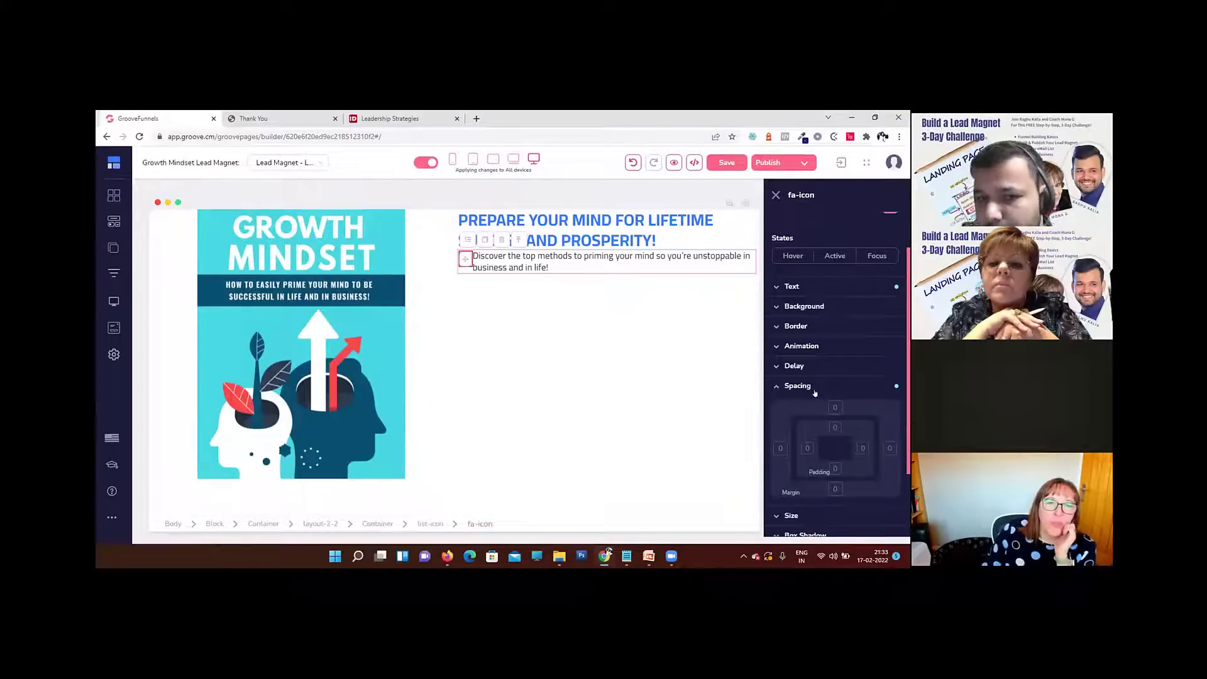
left_click(835, 428)
scroll(874, 415, "down", 2)
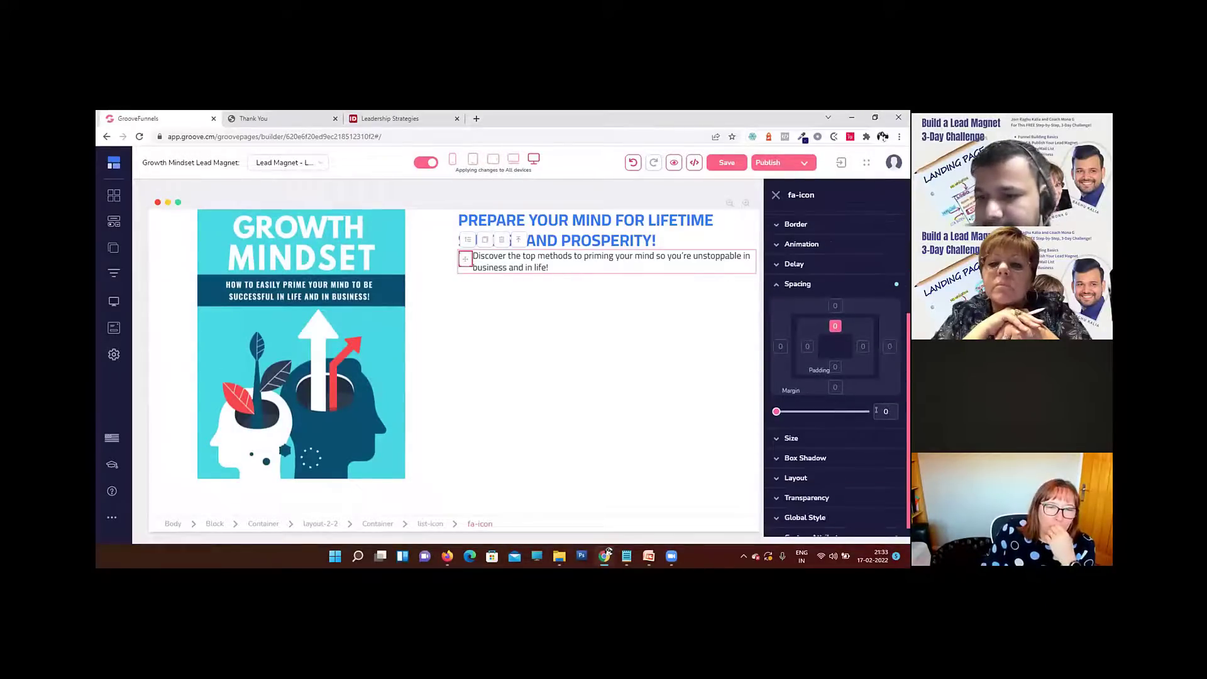
type("1")
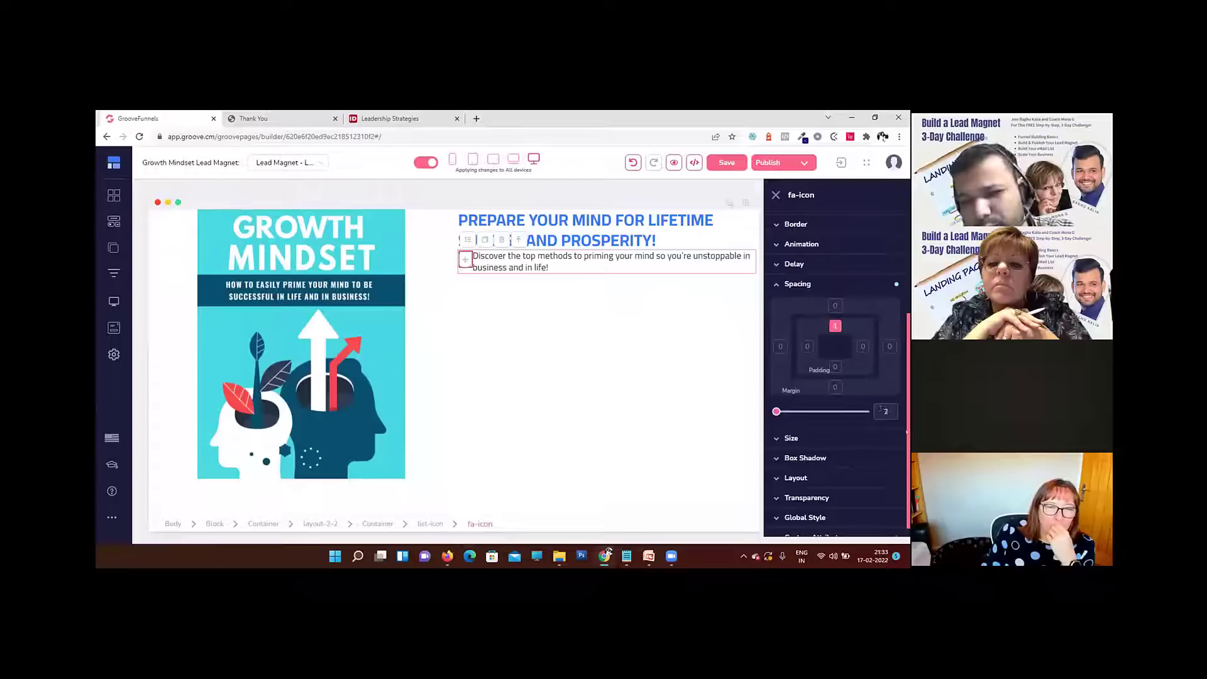
left_click(580, 318)
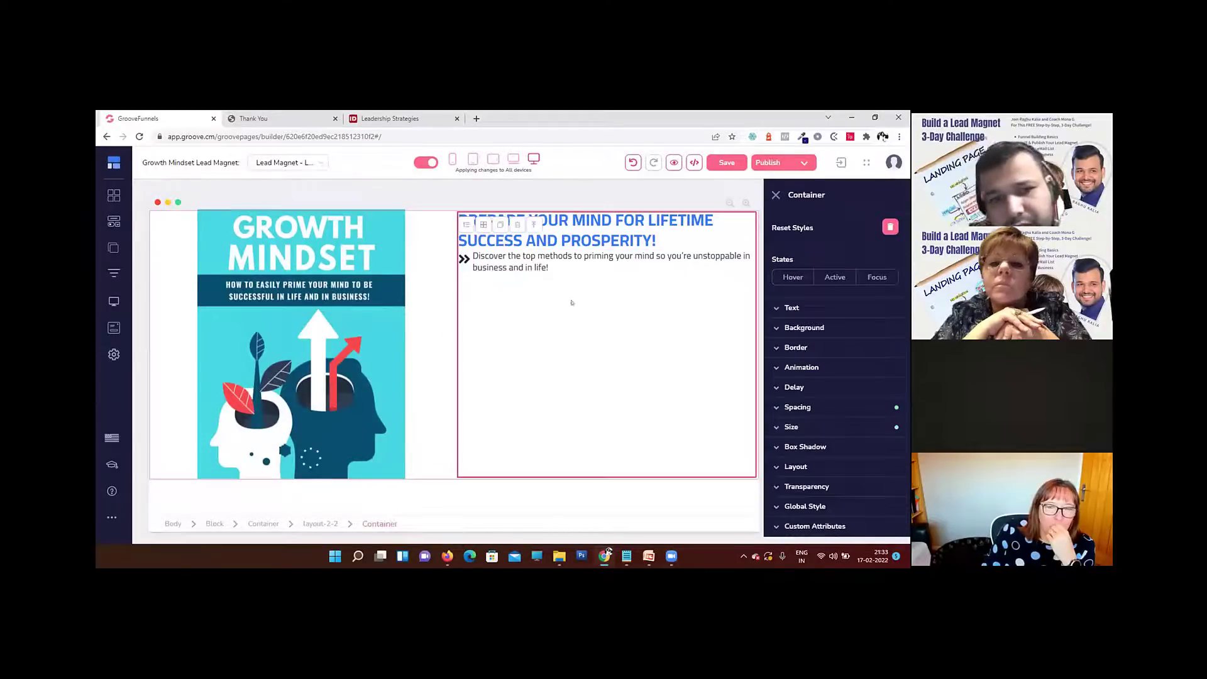
Step: Select the whole list-icon element and set its bottom padding to 10
left_click(516, 258)
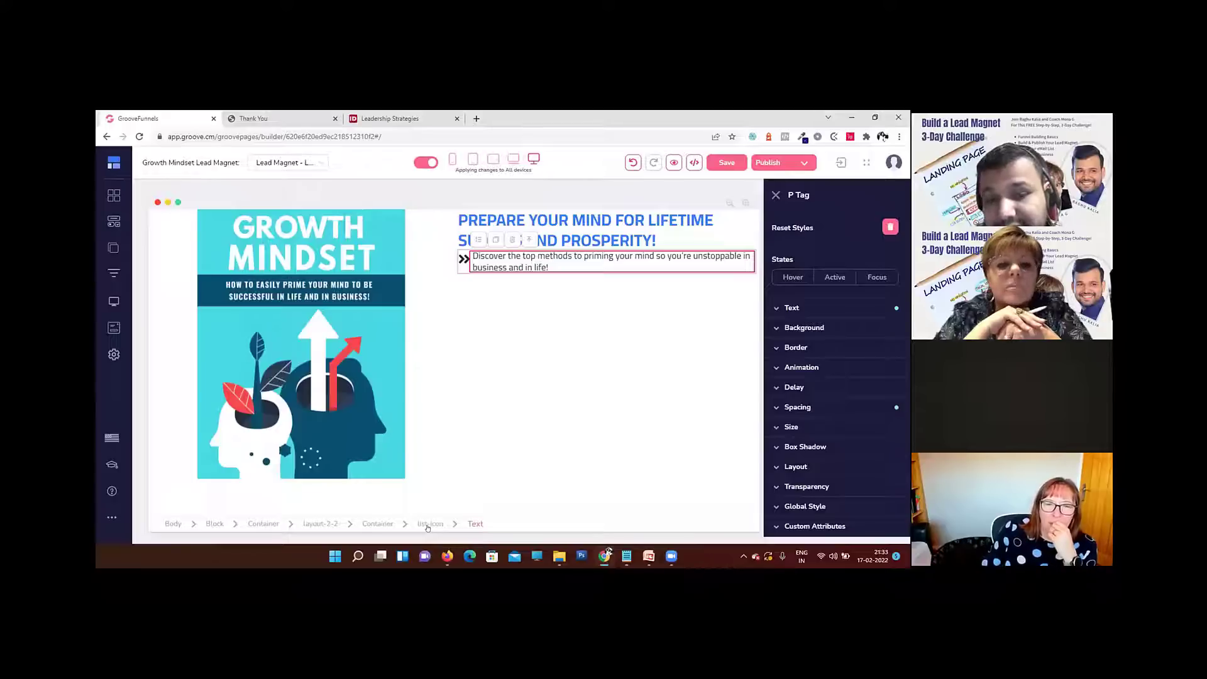
left_click(429, 525)
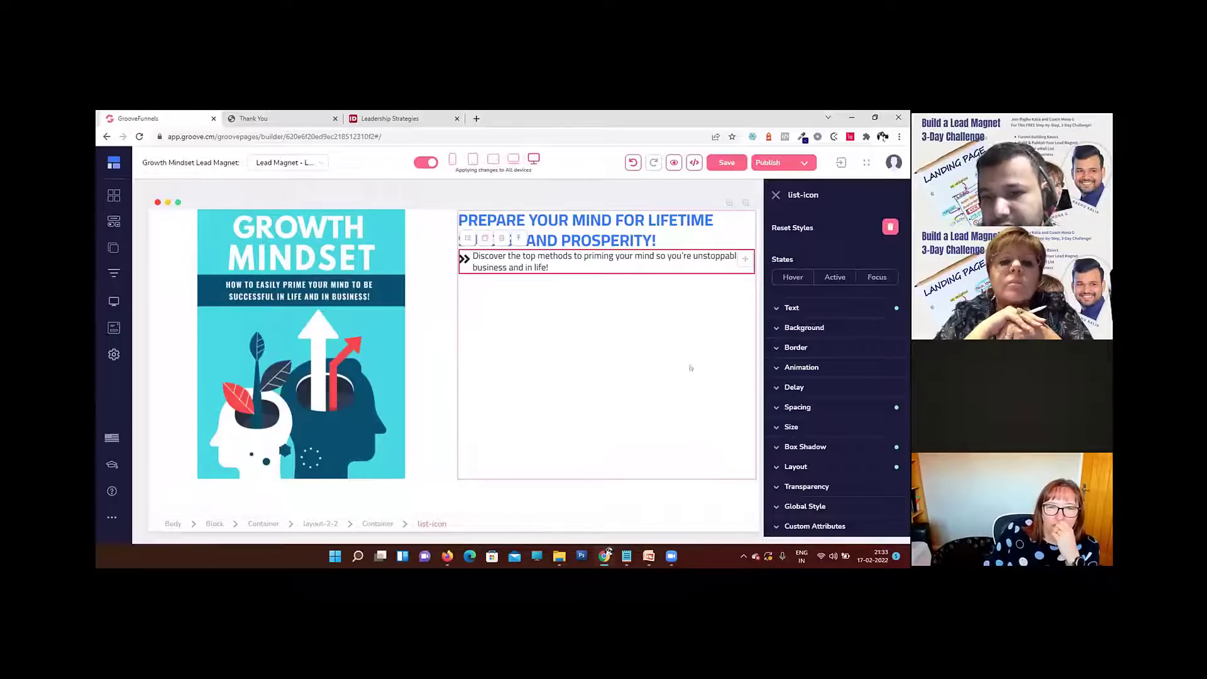
left_click(815, 407)
scroll(817, 403, "down", 2)
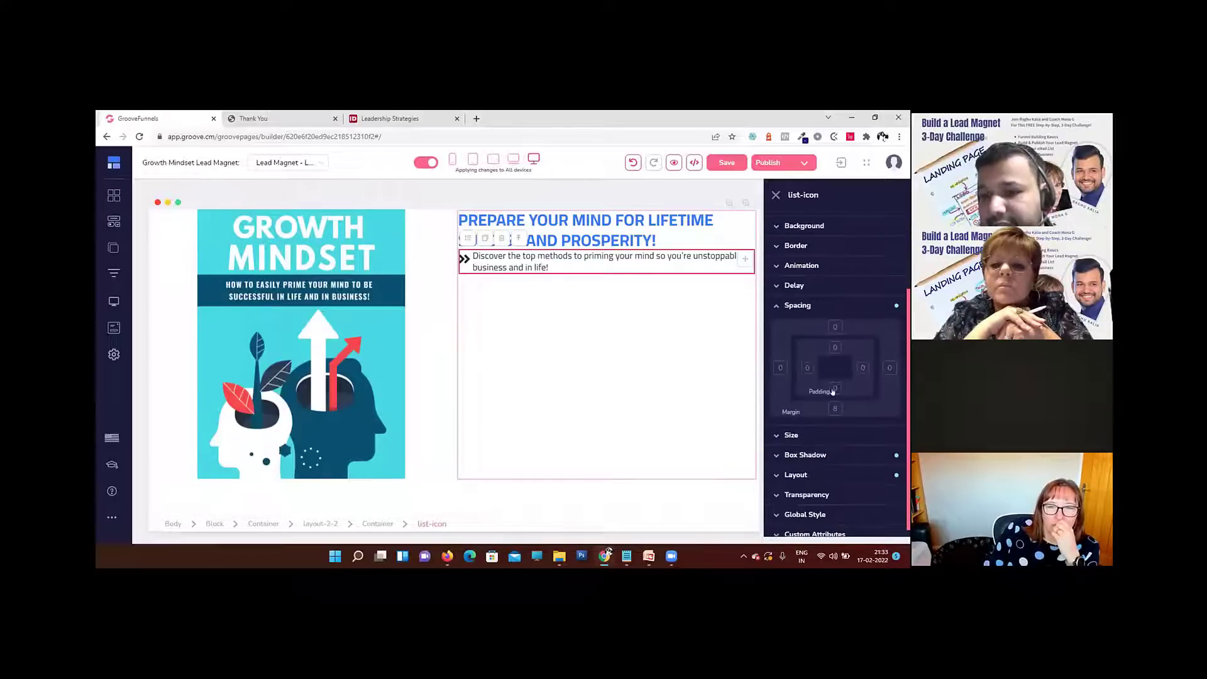
left_click(834, 388)
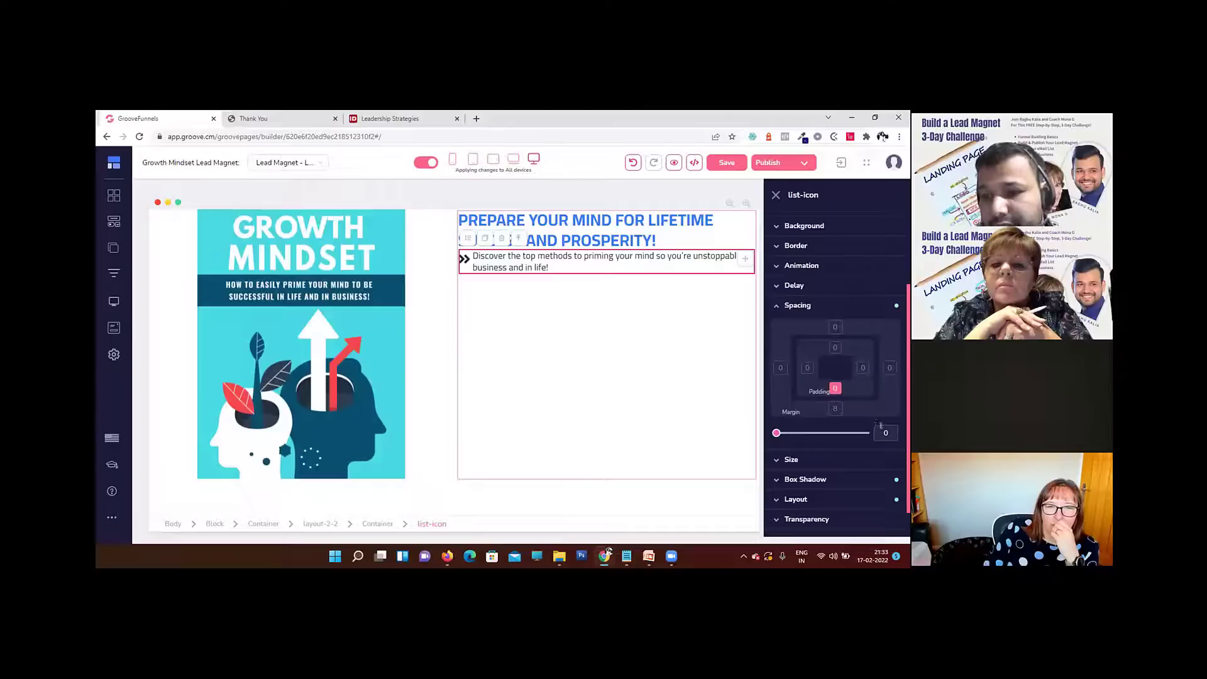
type("10")
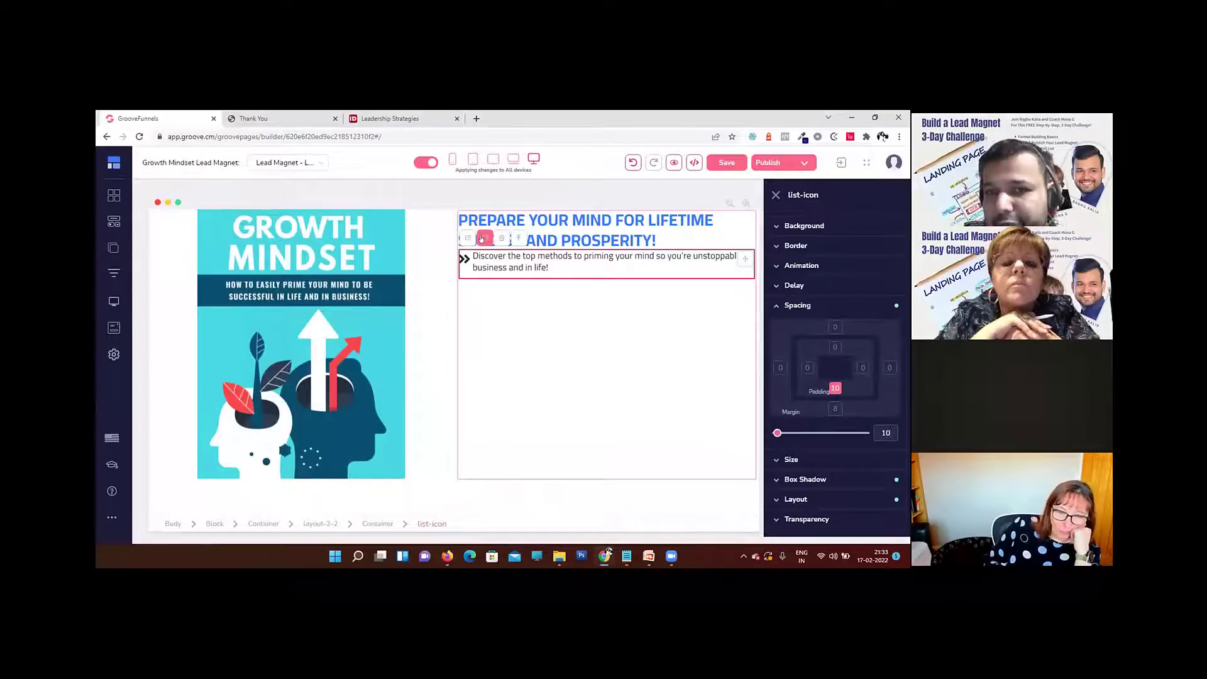
Step: Duplicate the list-icon element three times to make four list items
left_click(483, 238)
left_click(483, 238)
left_click(483, 238)
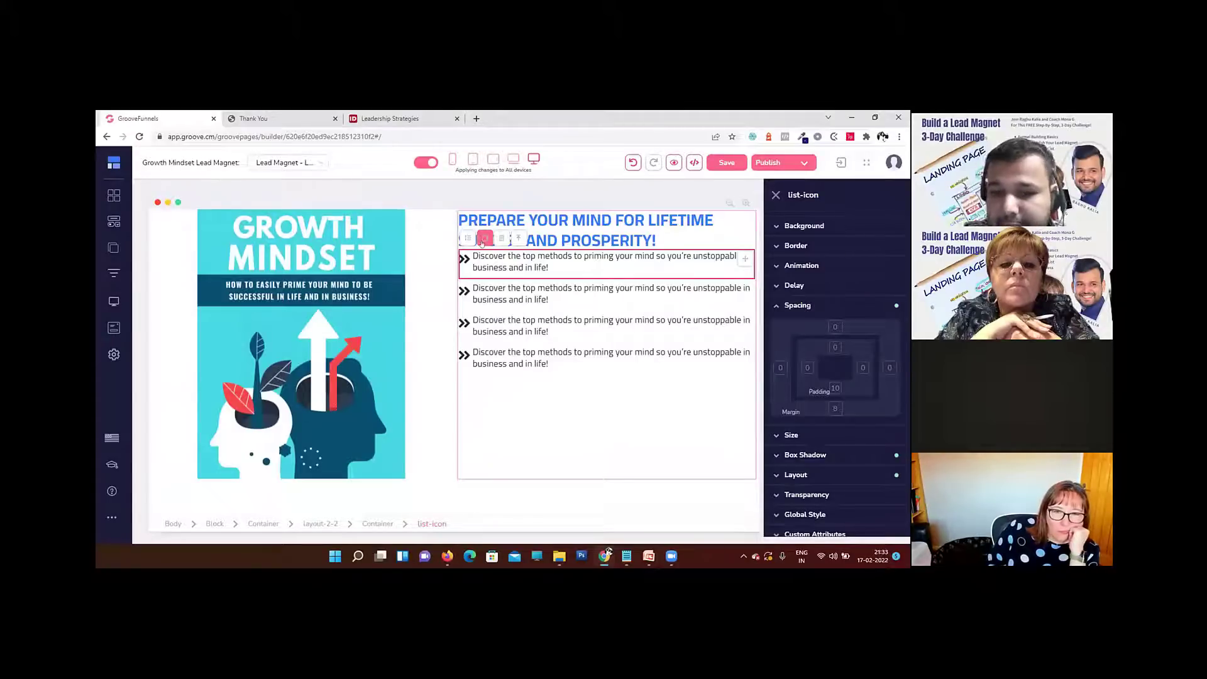
Step: Replace the second list item's text with the squeeze page's "Find out how you can quickly overcome limiting beliefs" bullet, passed through Notepad as plain text
left_click(447, 556)
left_click_drag(642, 391, 499, 381)
key("ctrl+c")
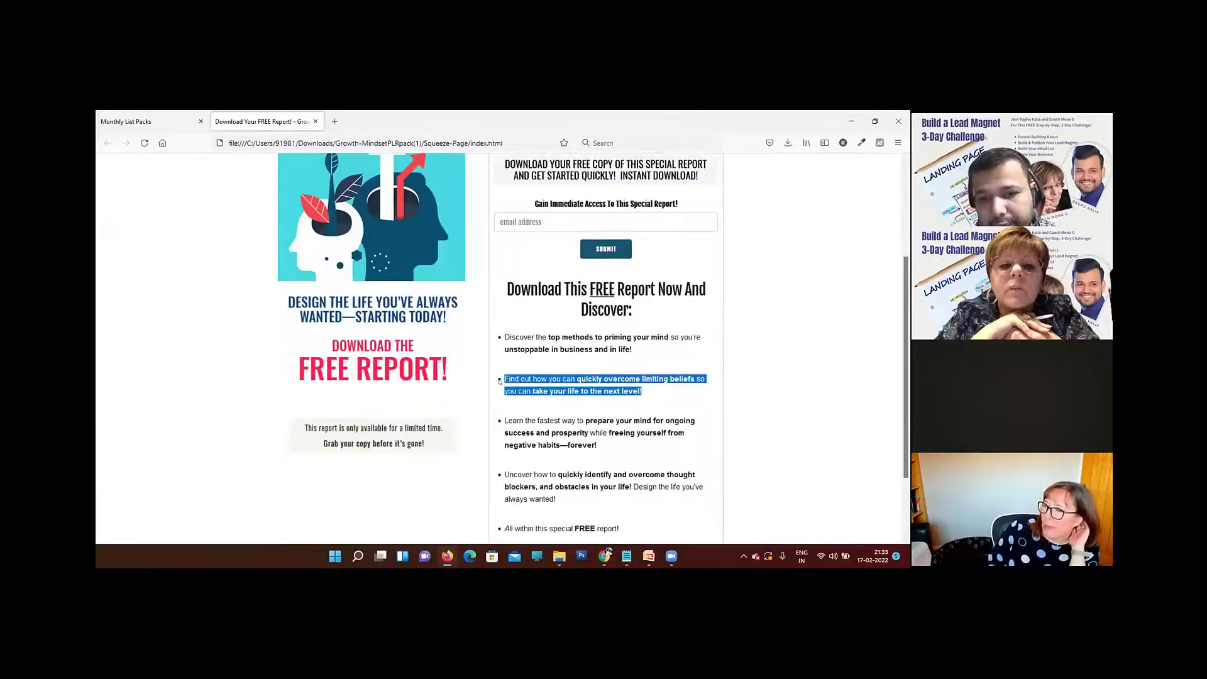
mouse_move(627, 556)
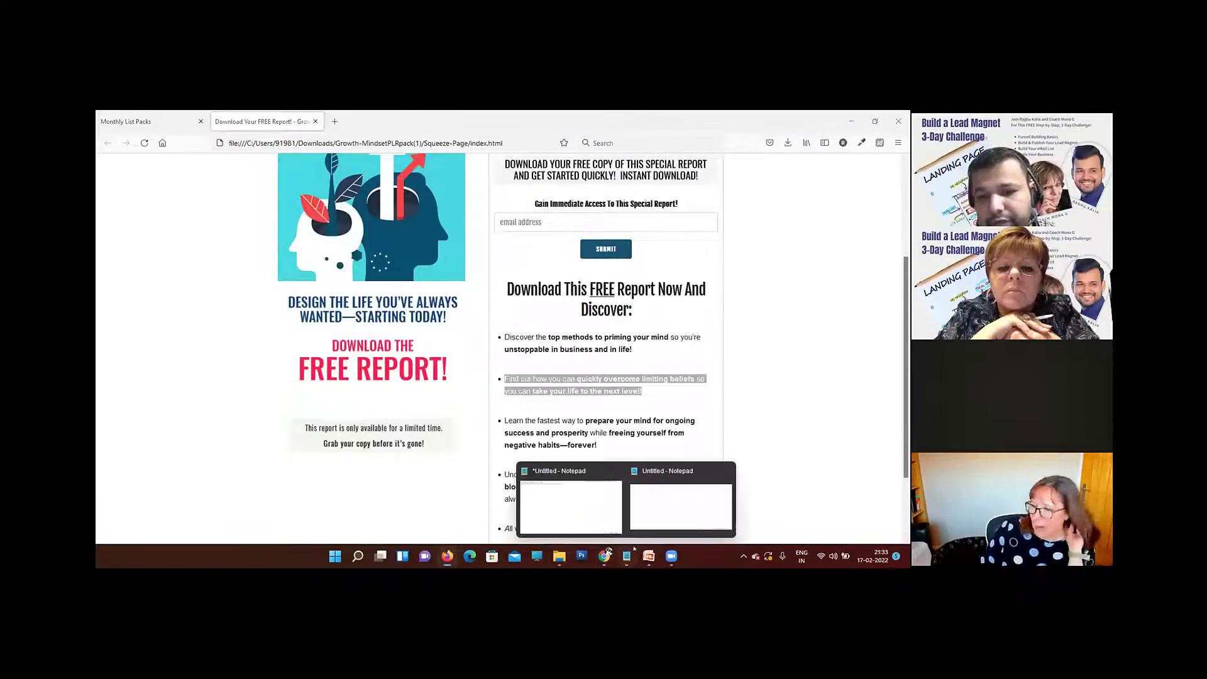
left_click(681, 503)
key("ctrl+v")
key("ctrl+a")
key("ctrl+x")
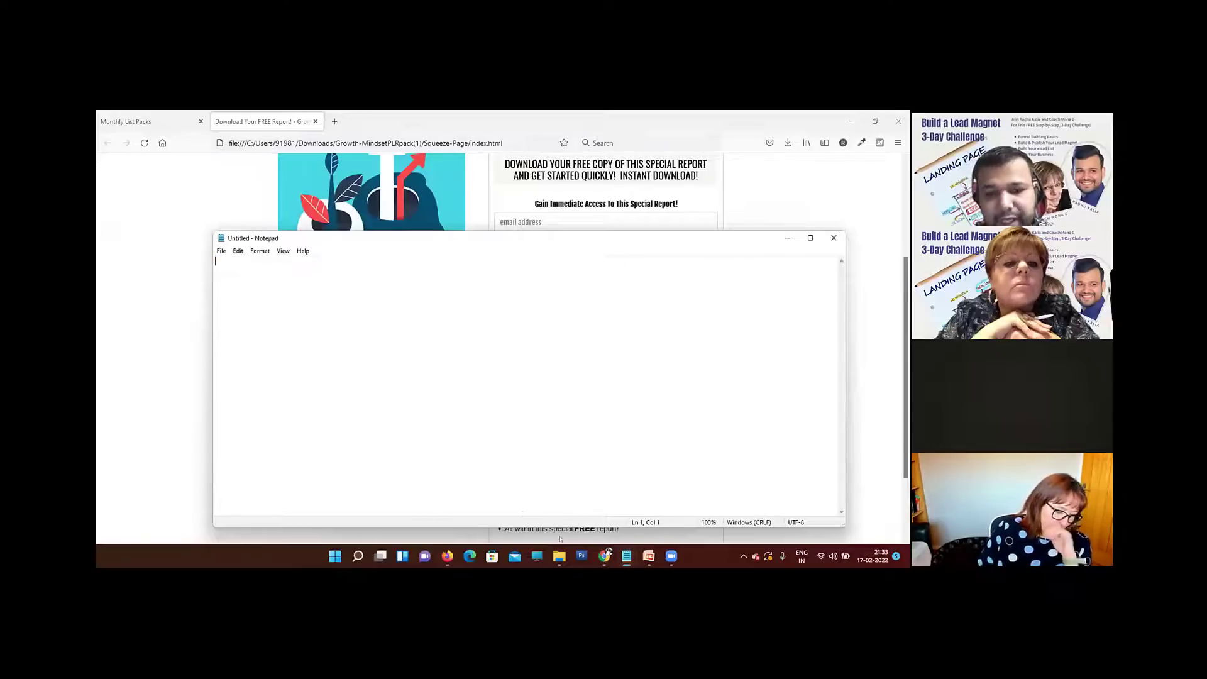
left_click(605, 555)
left_click_drag(473, 288, 550, 300)
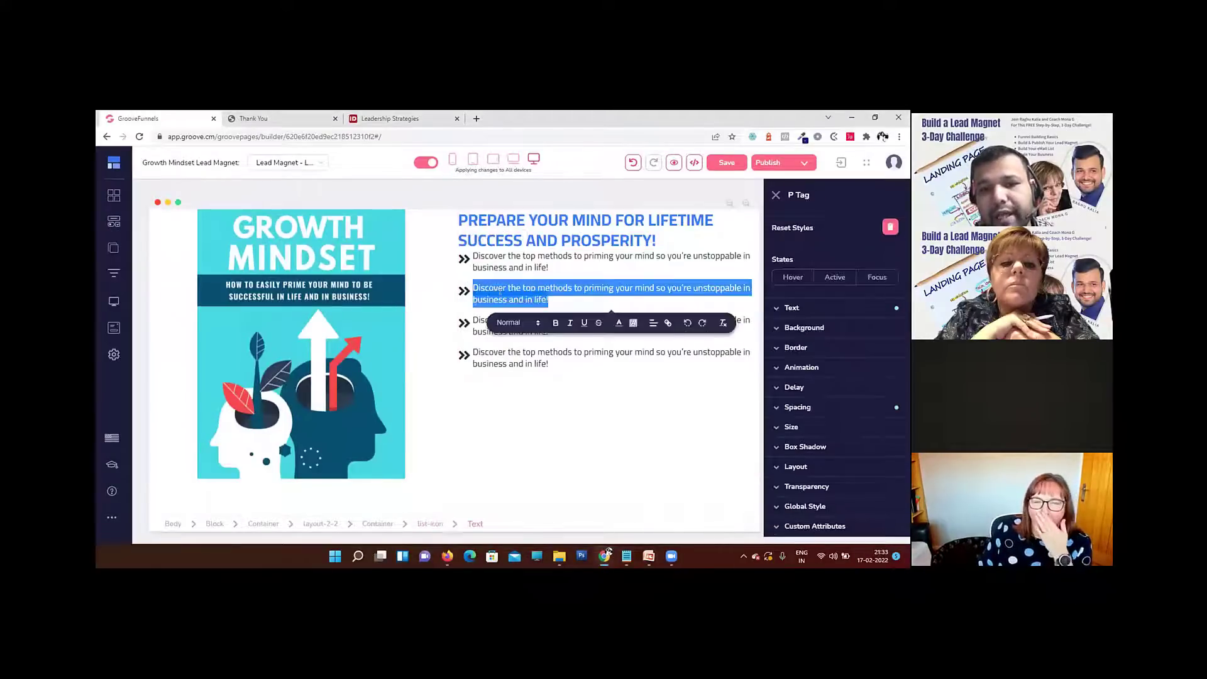
key("ctrl+v")
Step: Replace the third list item's text with the squeeze page's "Learn the fastest way to prepare your mind" bullet, stripping its formatting in Notepad
key("alt+Tab")
key("alt+Tab")
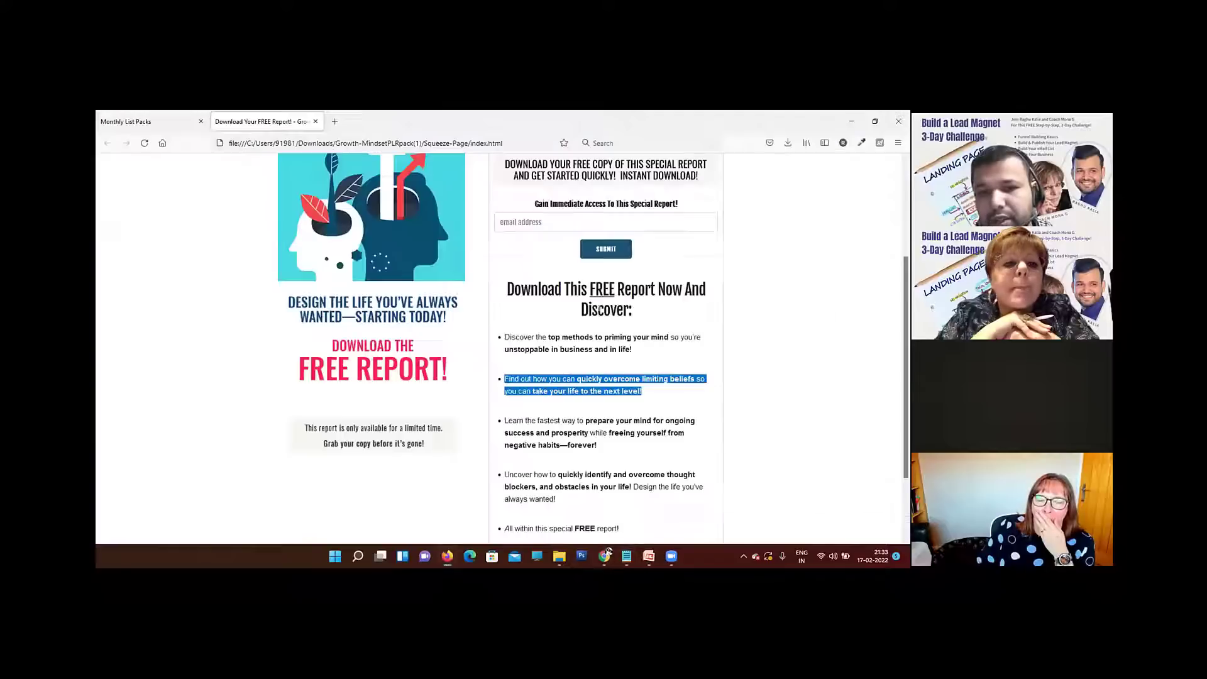
left_click(600, 446)
left_click_drag(568, 440, 500, 420)
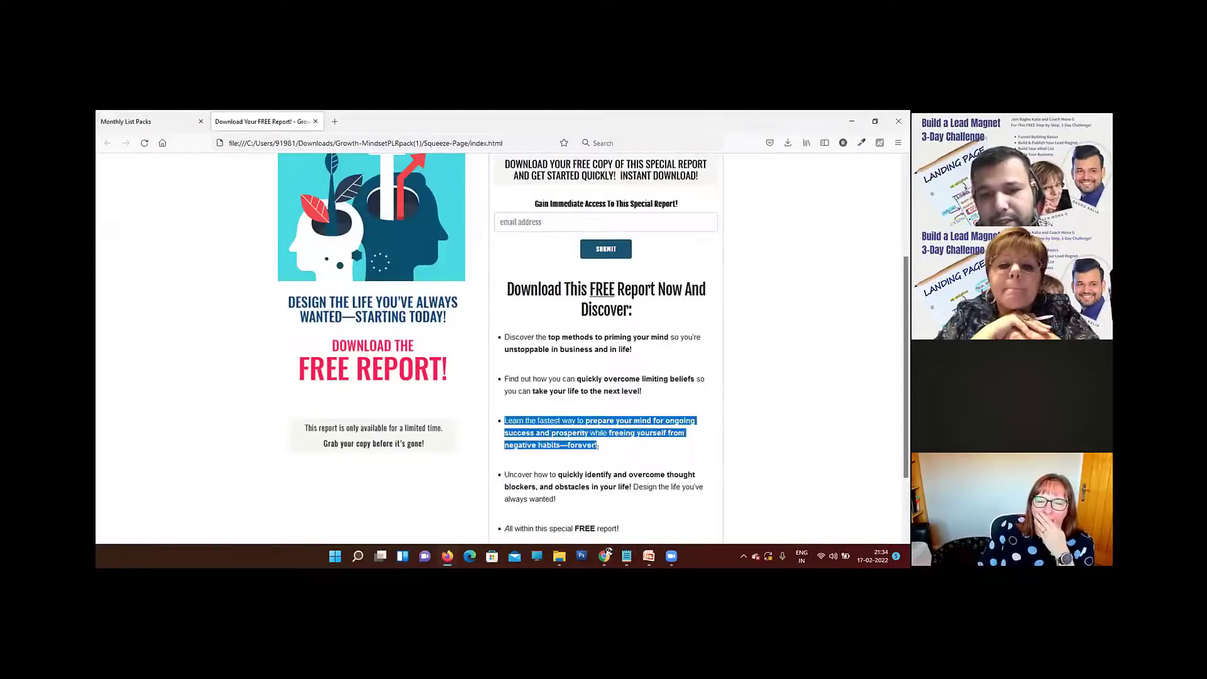
left_click(627, 555)
left_click(671, 504)
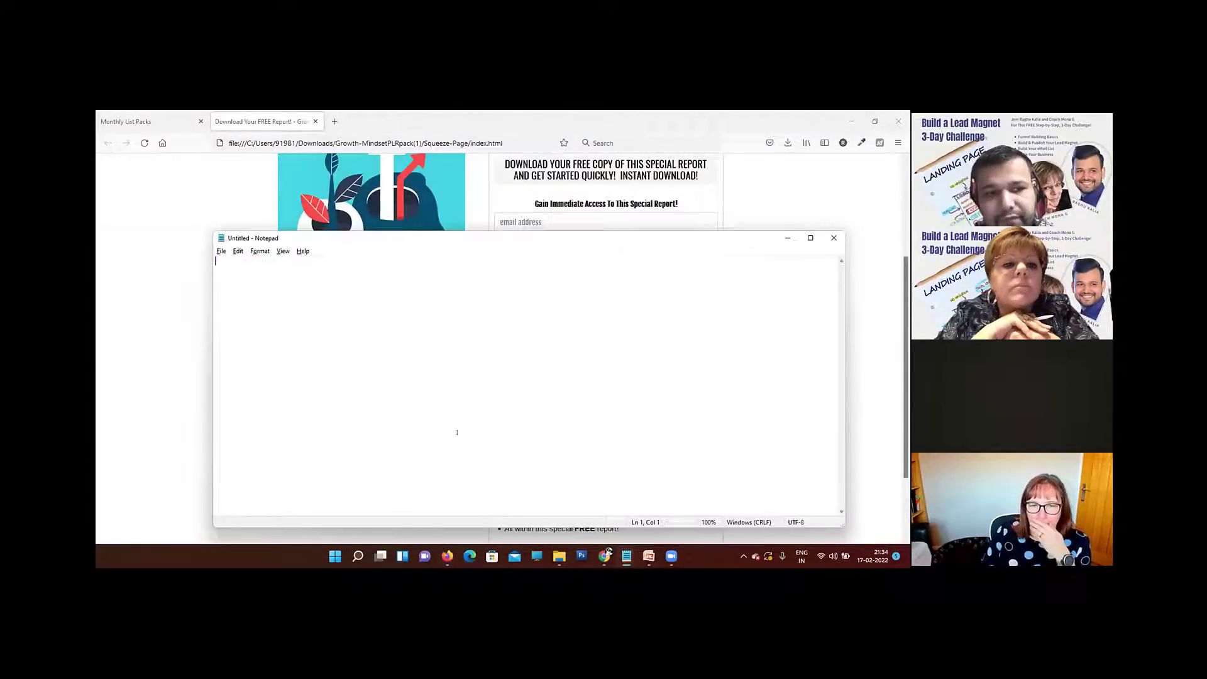
left_click(606, 556)
left_click(620, 321)
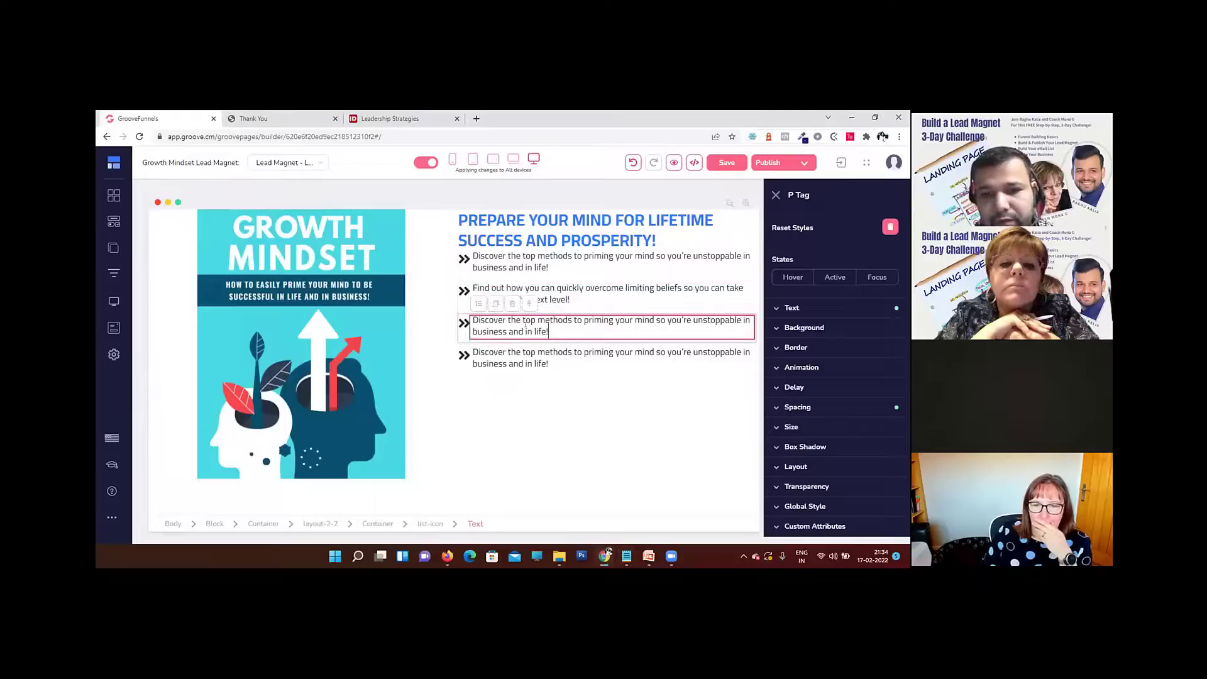
Step: Replace the fourth list item's text with the squeeze page's "Uncover how to quickly identify and overcome thought blockers" bullet, cleaned of formatting in Notepad
key("alt+Tab")
key("alt+Tab+Tab")
scroll(636, 409, "down", 1)
triple_click(540, 440)
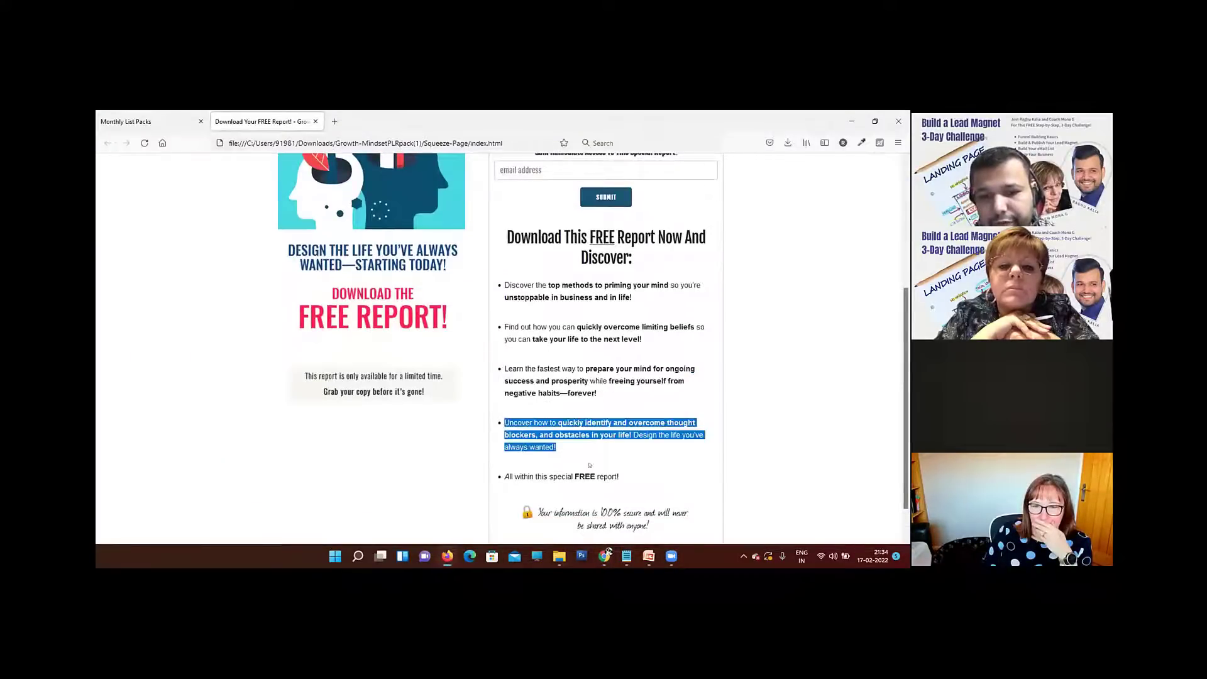
left_click(622, 561)
left_click(657, 506)
key("ctrl+v")
key("ctrl+a")
key("ctrl+x")
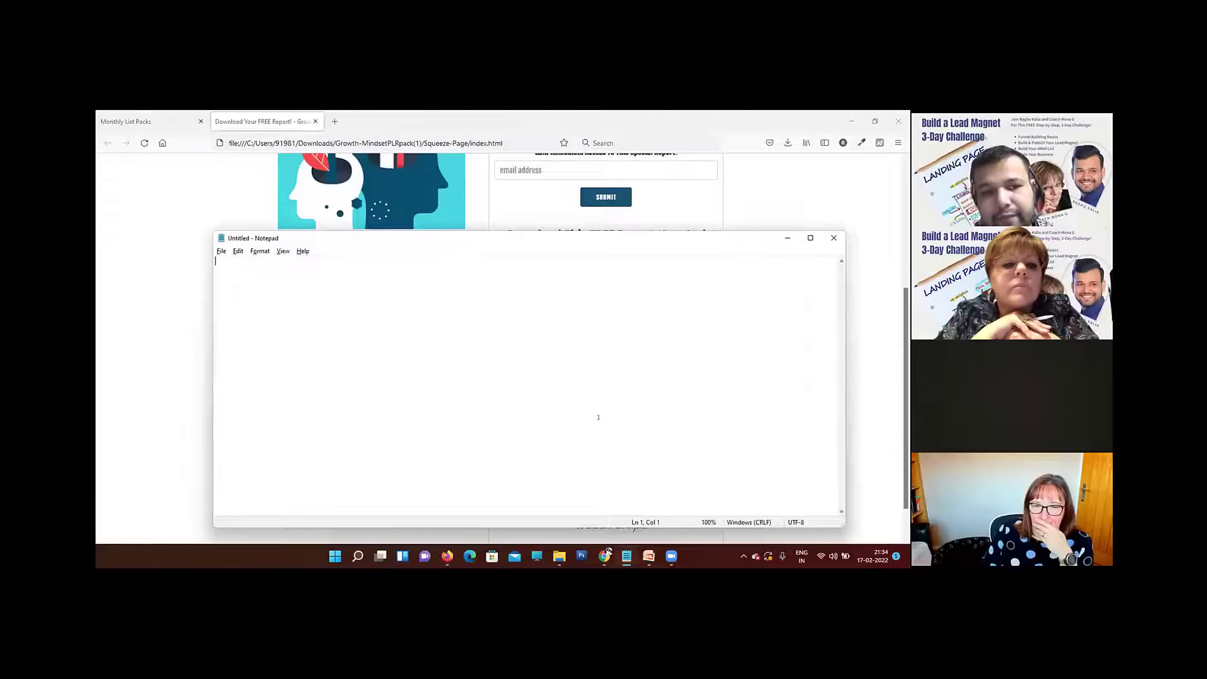
left_click(604, 556)
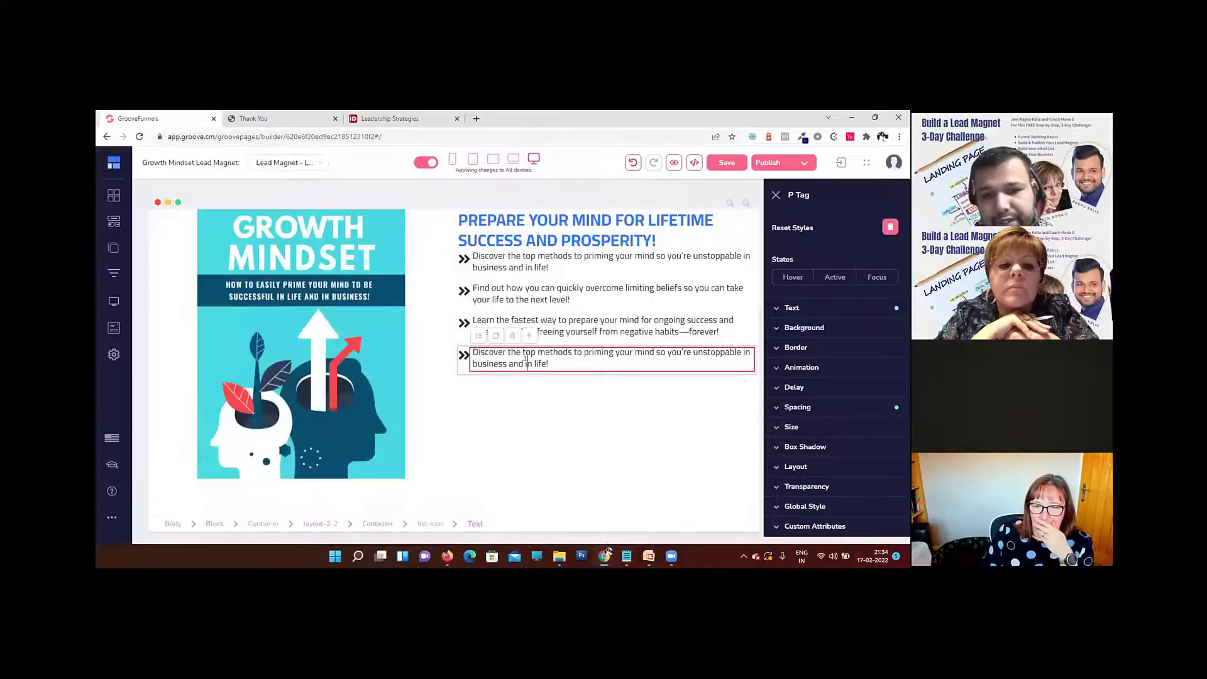
key("ctrl+v")
left_click(508, 393)
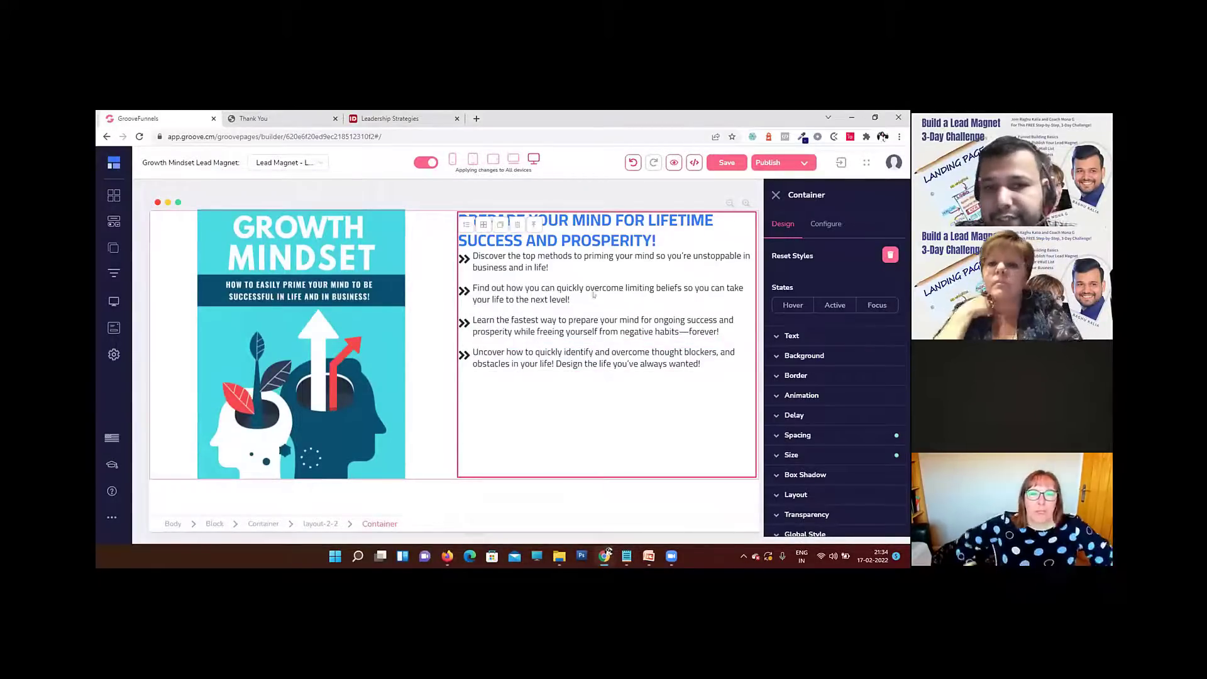
Step: Set the bottom padding of the heading above the icon list to 20 and open a preview of the landing page
left_click(608, 229)
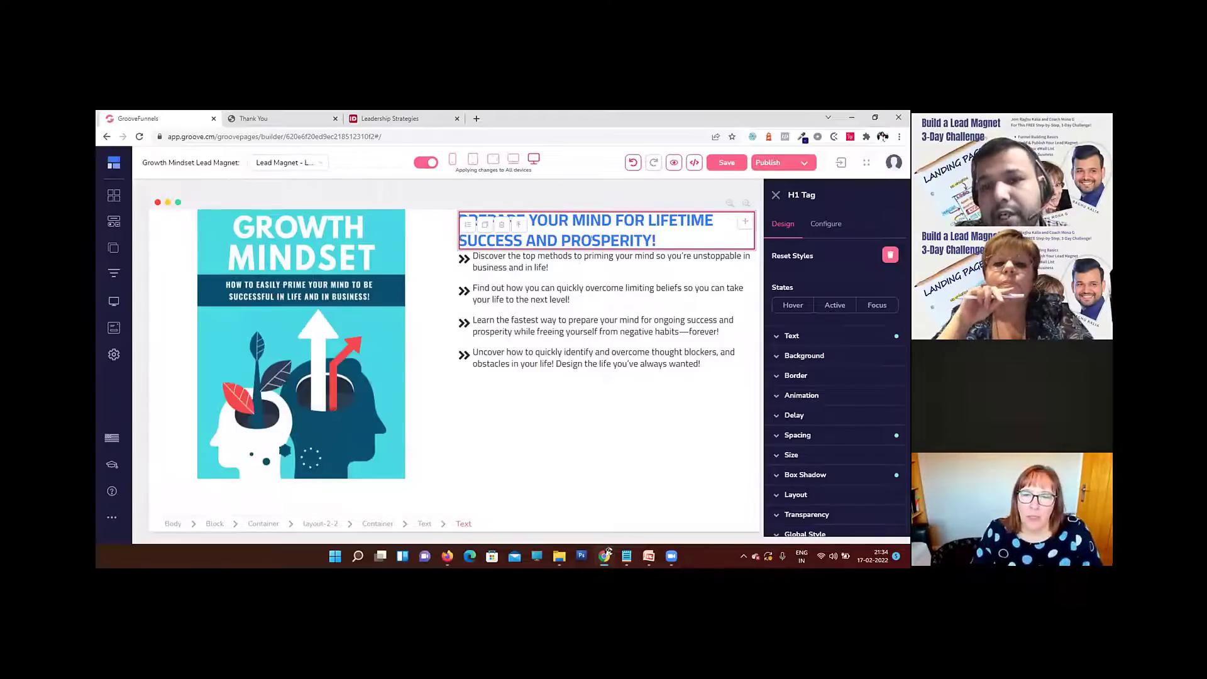
left_click(817, 433)
left_click(834, 417)
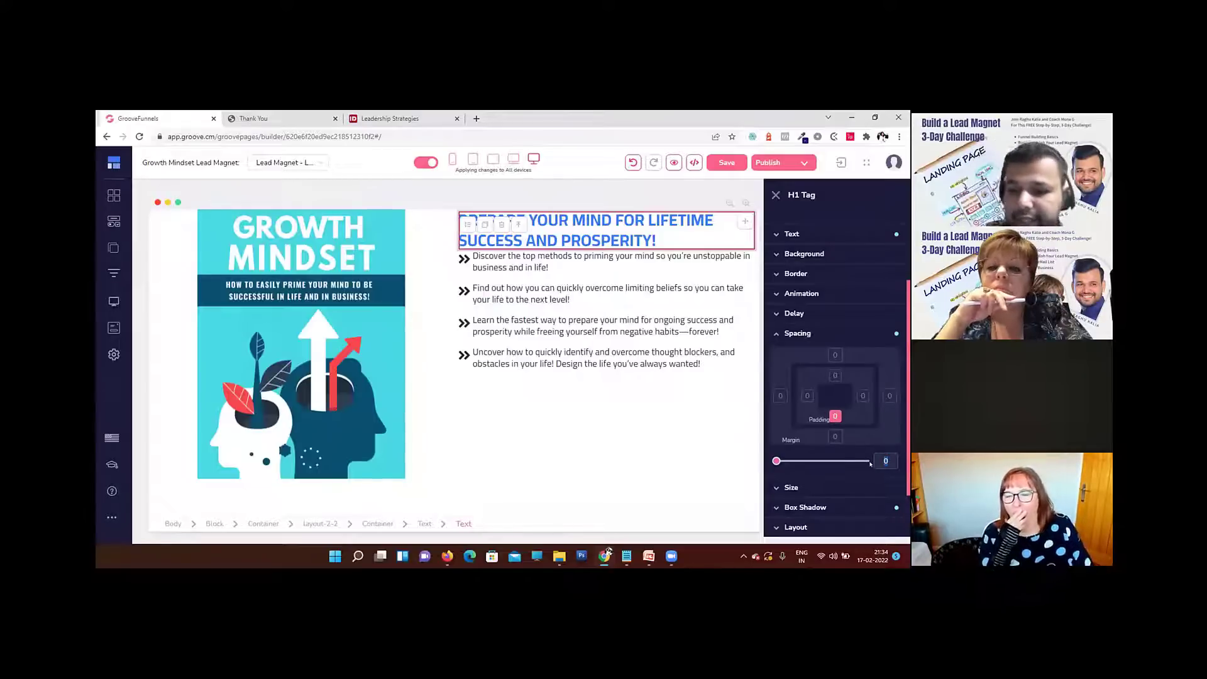
type("20")
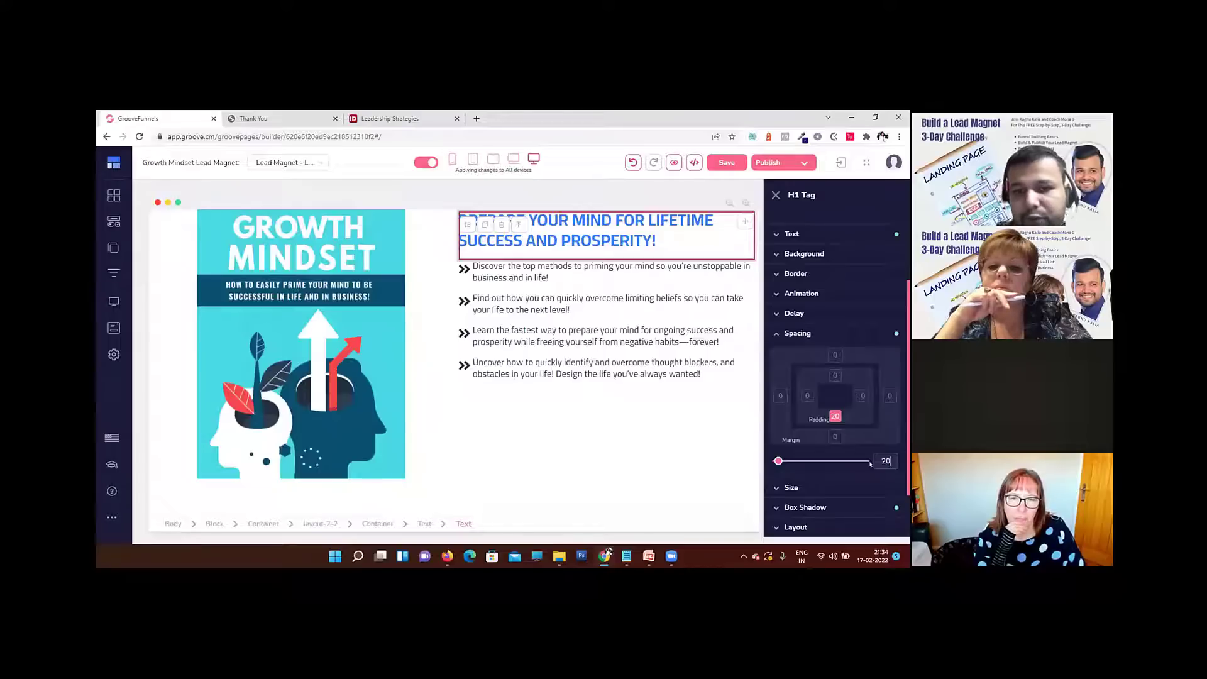
left_click(594, 456)
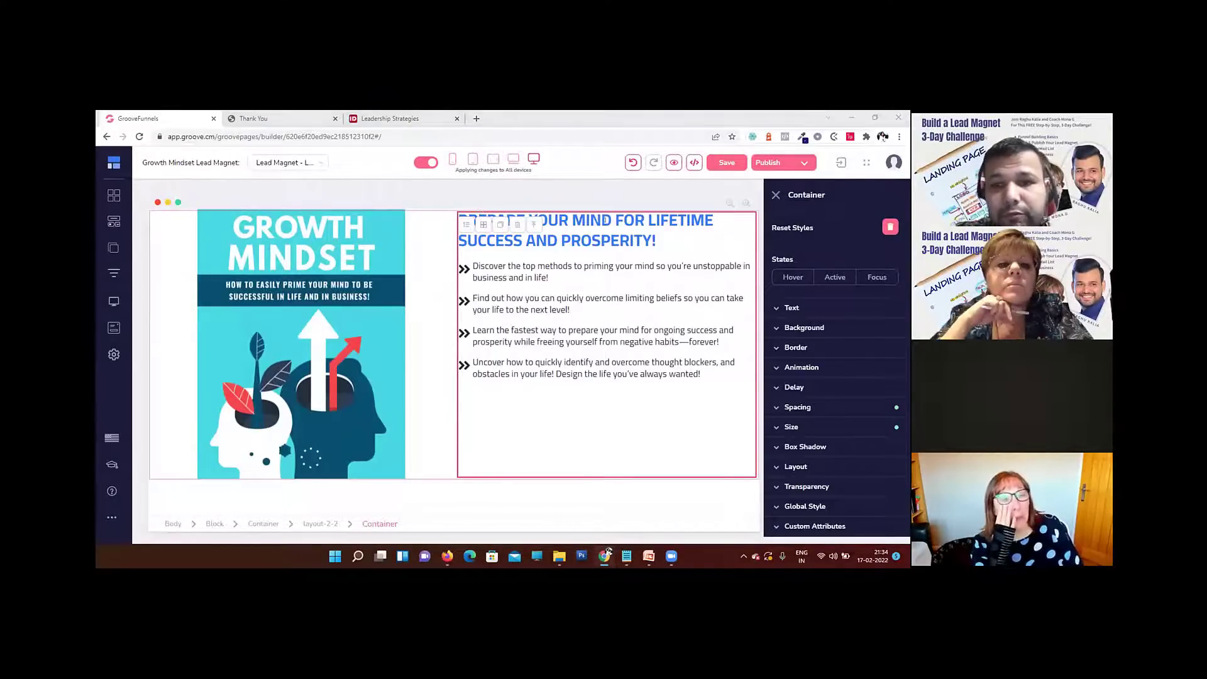
left_click(673, 162)
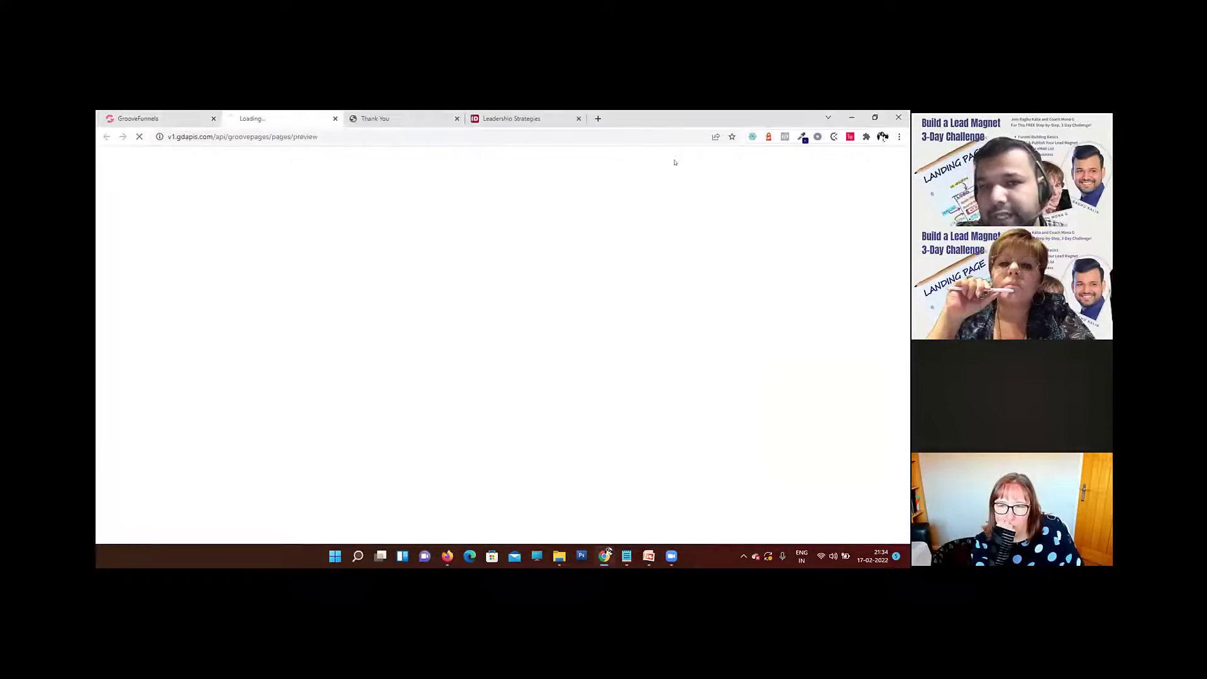
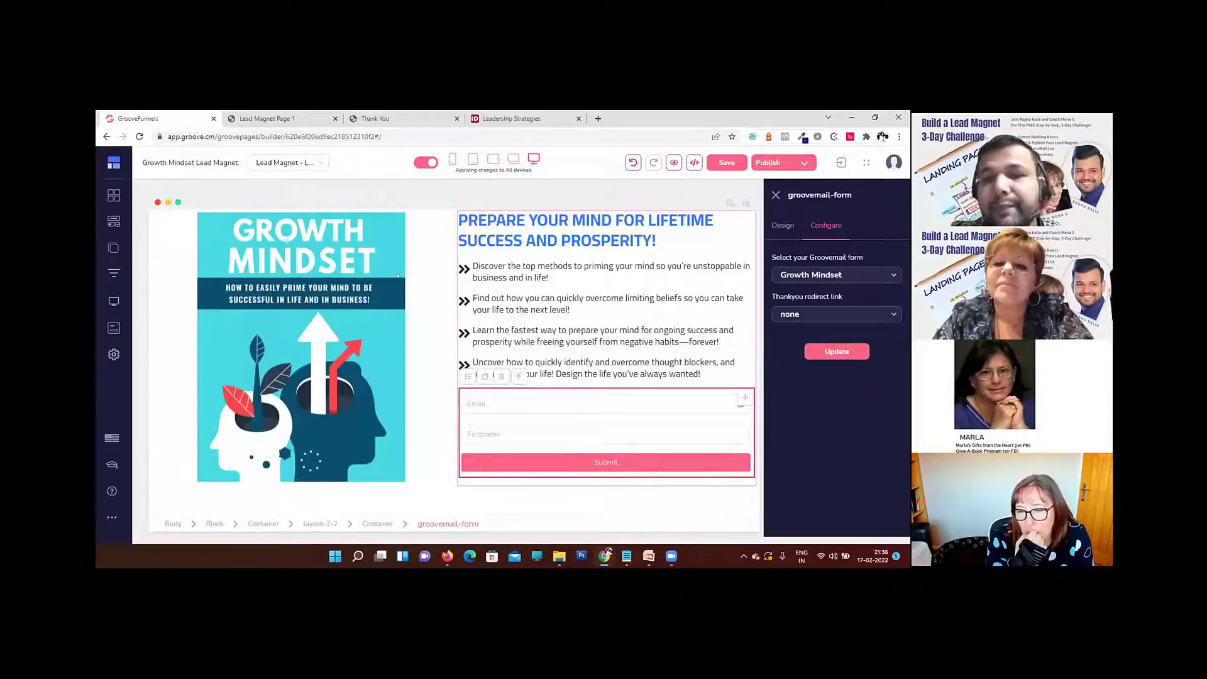
Step: Apply the Growth Mindset Groovemail form to the form block and try its name and email fields with dummy text in a page preview
left_click(835, 353)
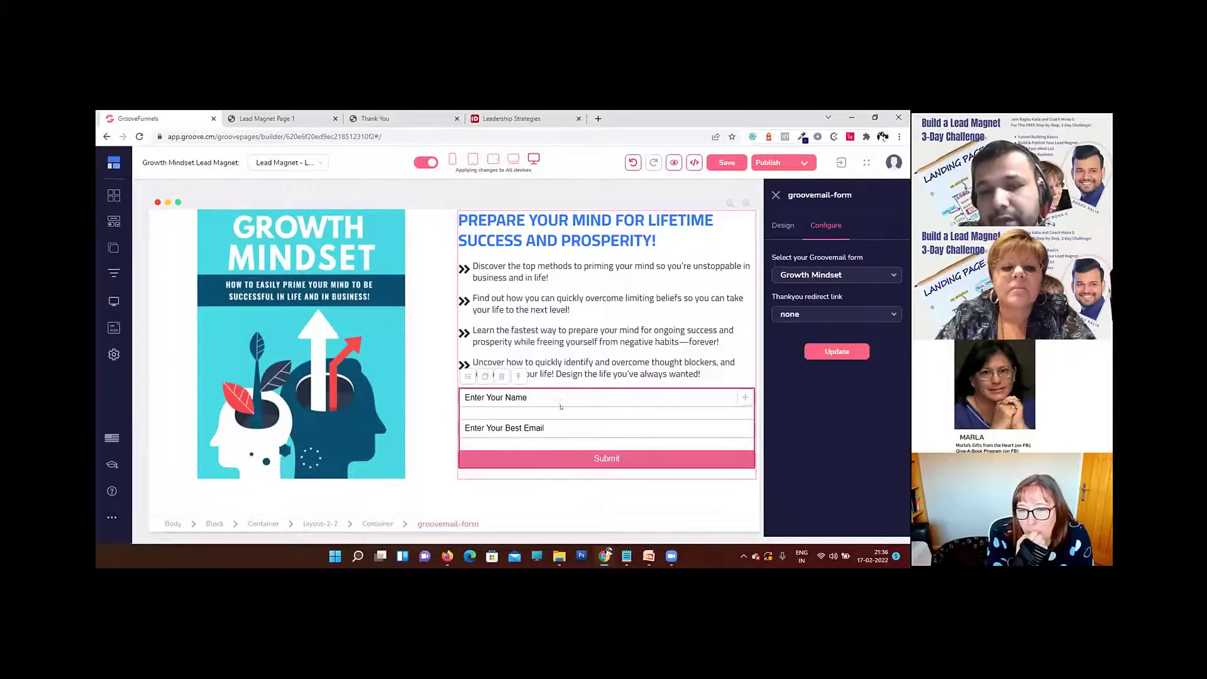
left_click(674, 163)
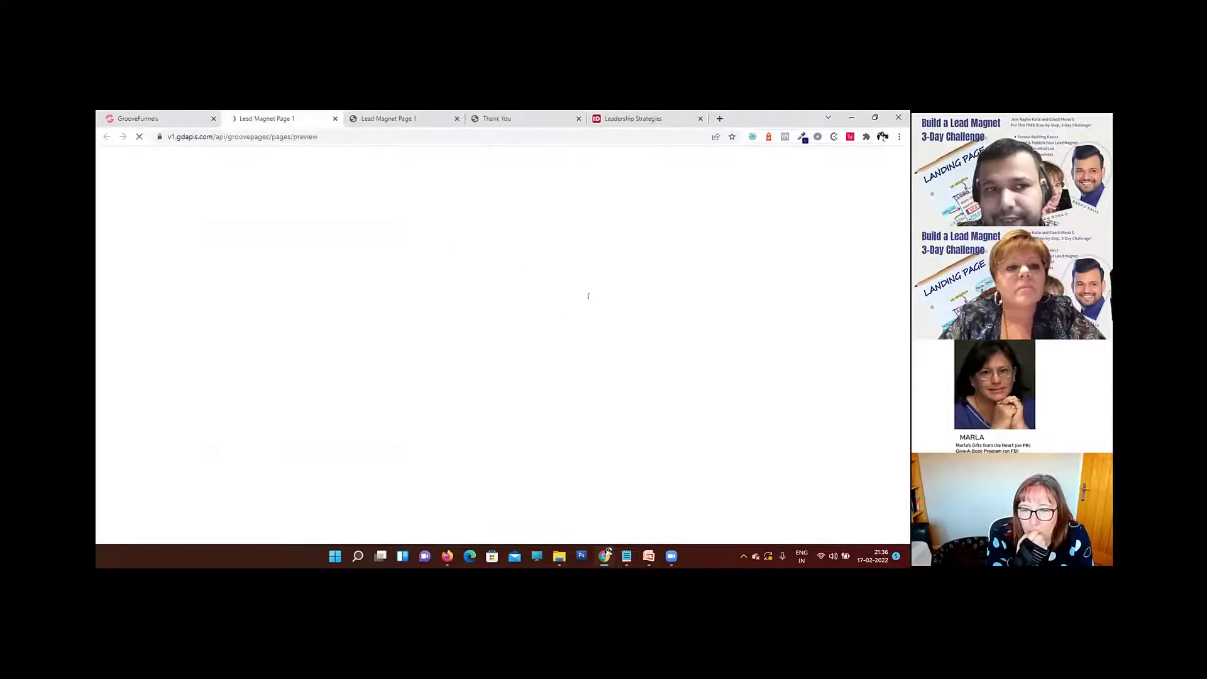
left_click(591, 334)
type("sfasdfasd")
key("Tab")
type("asdfasdfasdf")
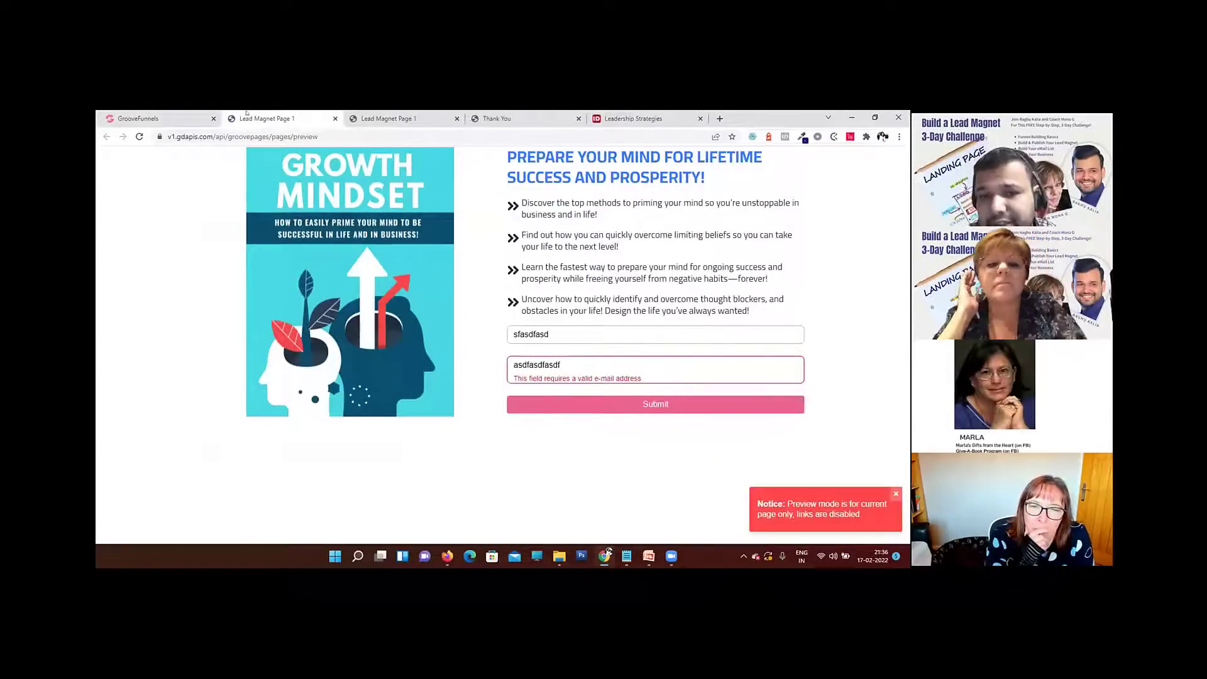
left_click(142, 118)
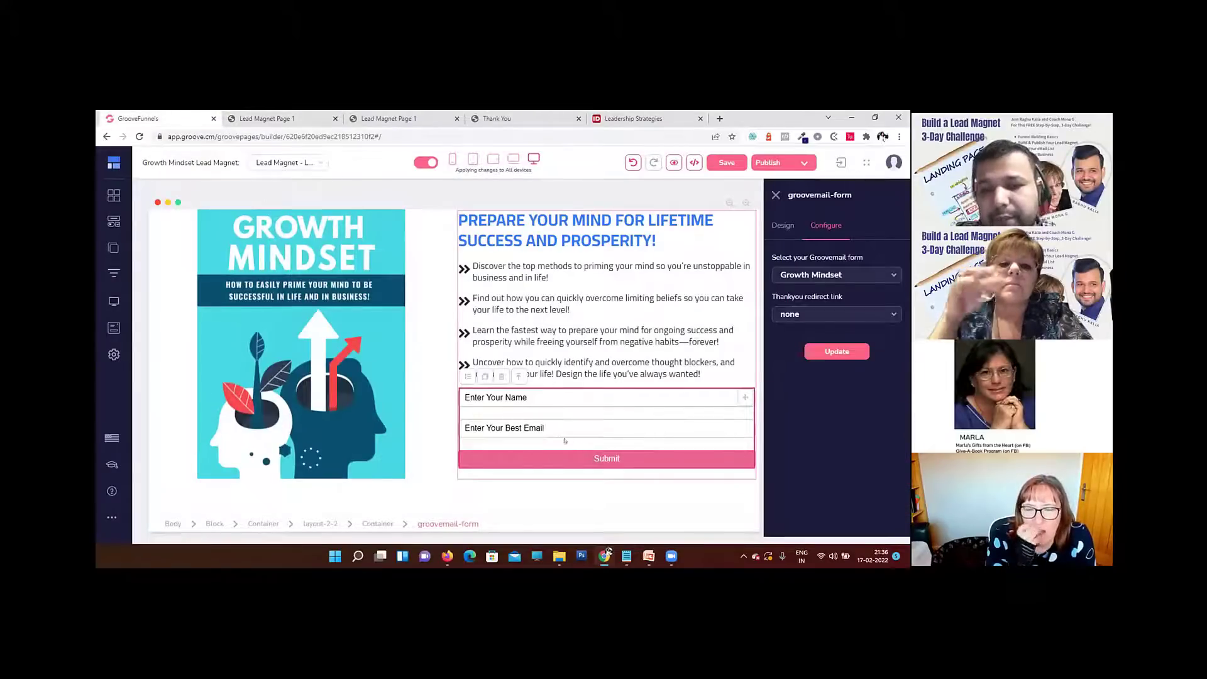
Step: Change the form's submit button background color to turquoise #00C2CB
left_click(552, 459)
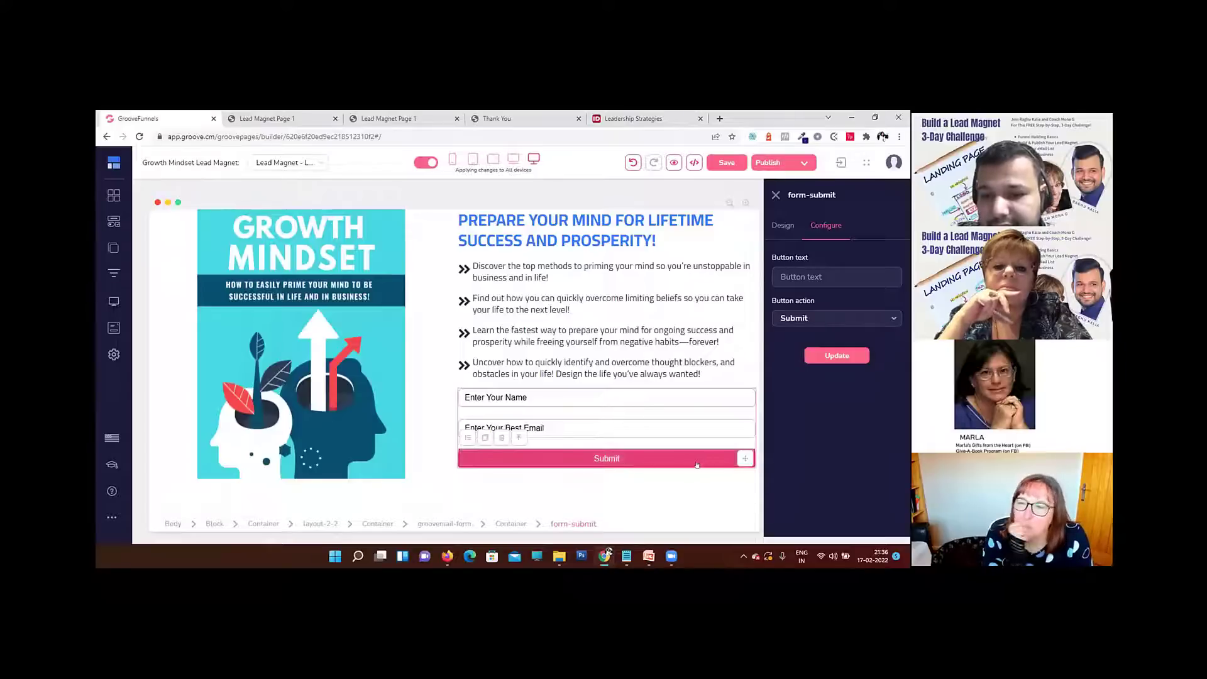
left_click(782, 225)
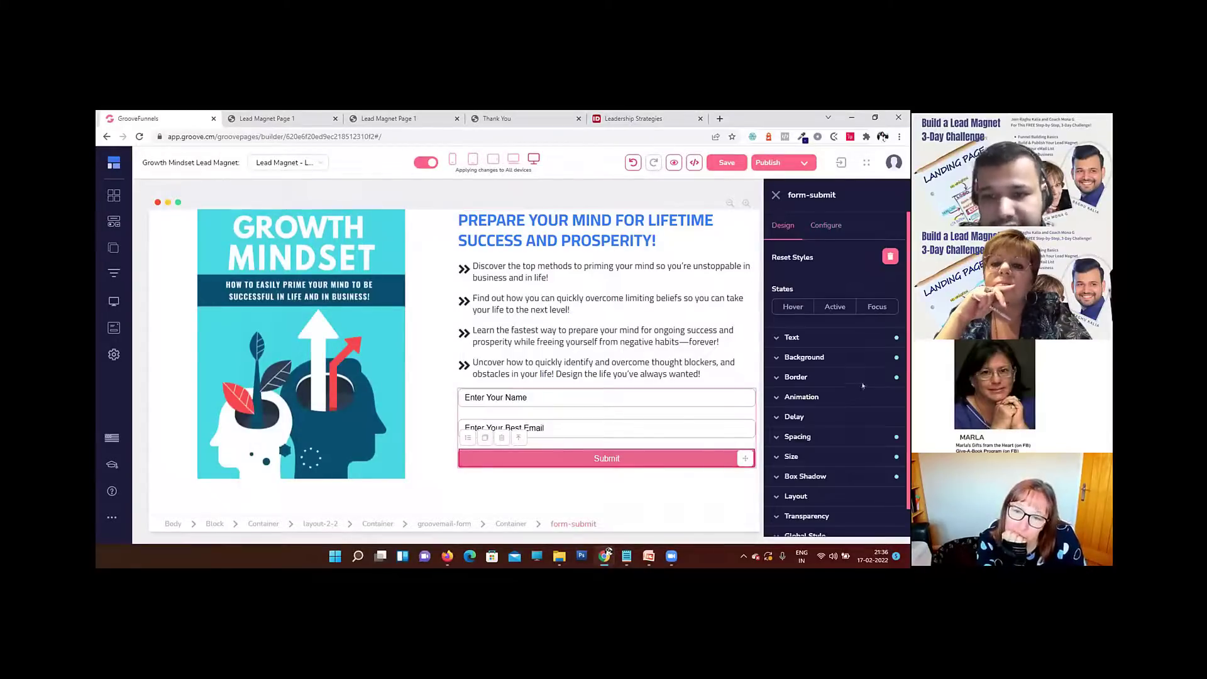
left_click(818, 357)
scroll(863, 406, "down", 2)
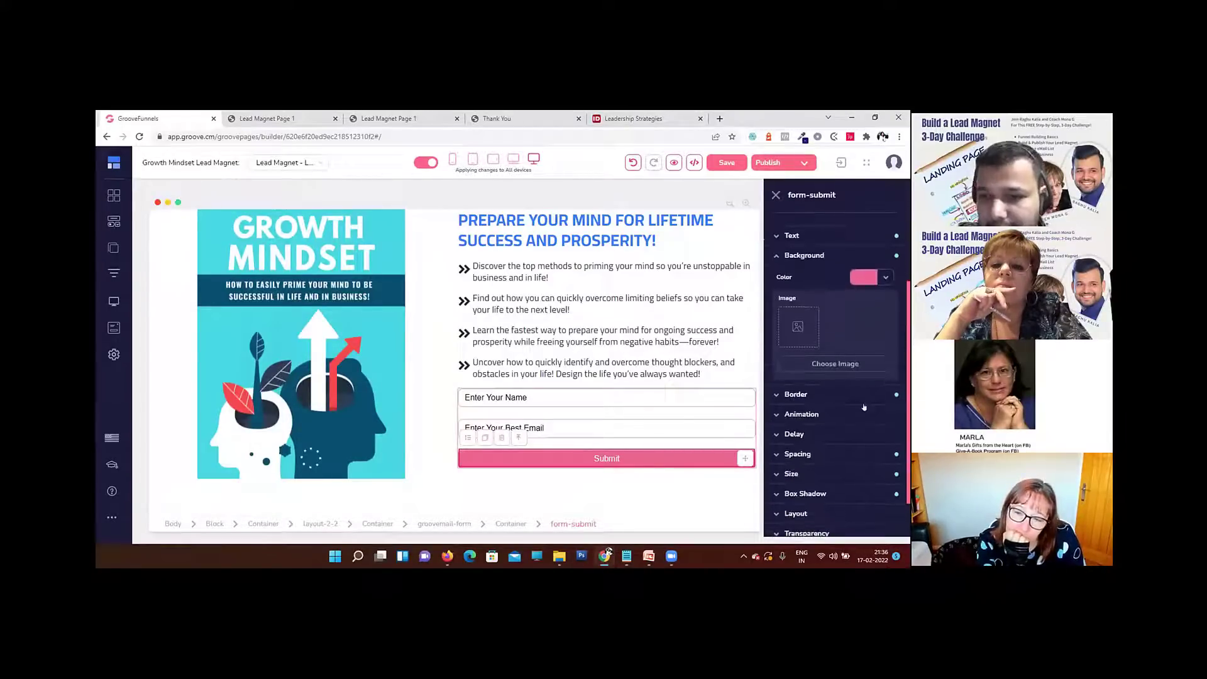
left_click(863, 277)
left_click(870, 472)
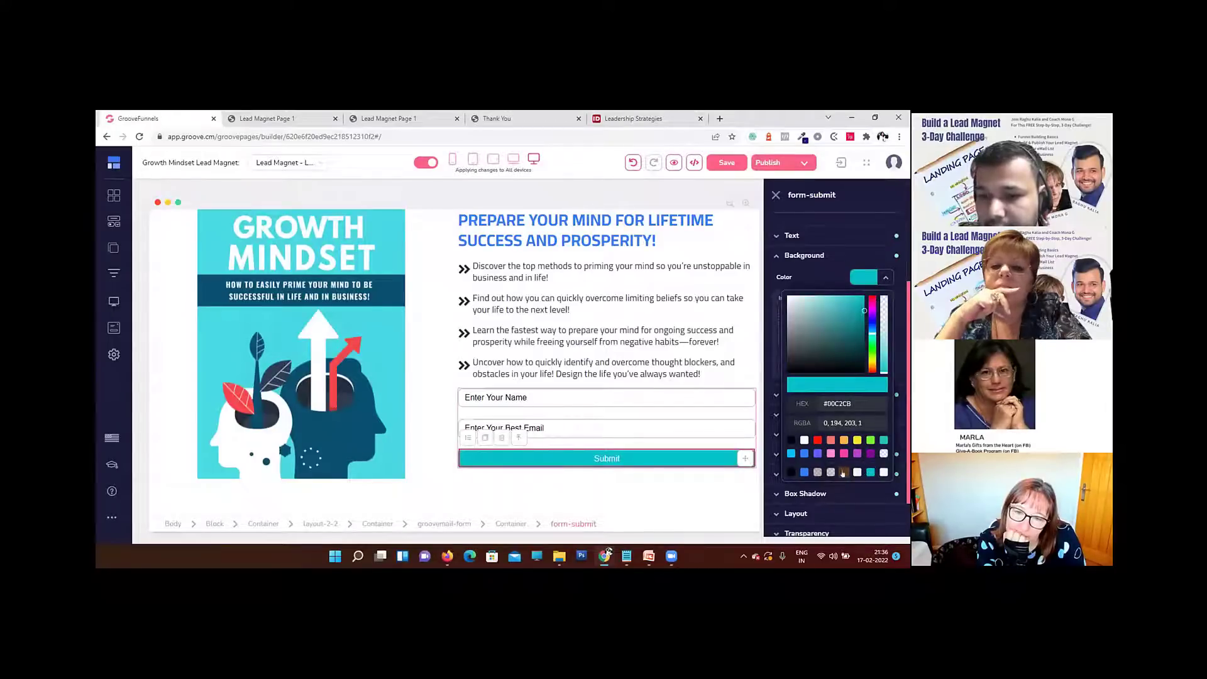
left_click(818, 259)
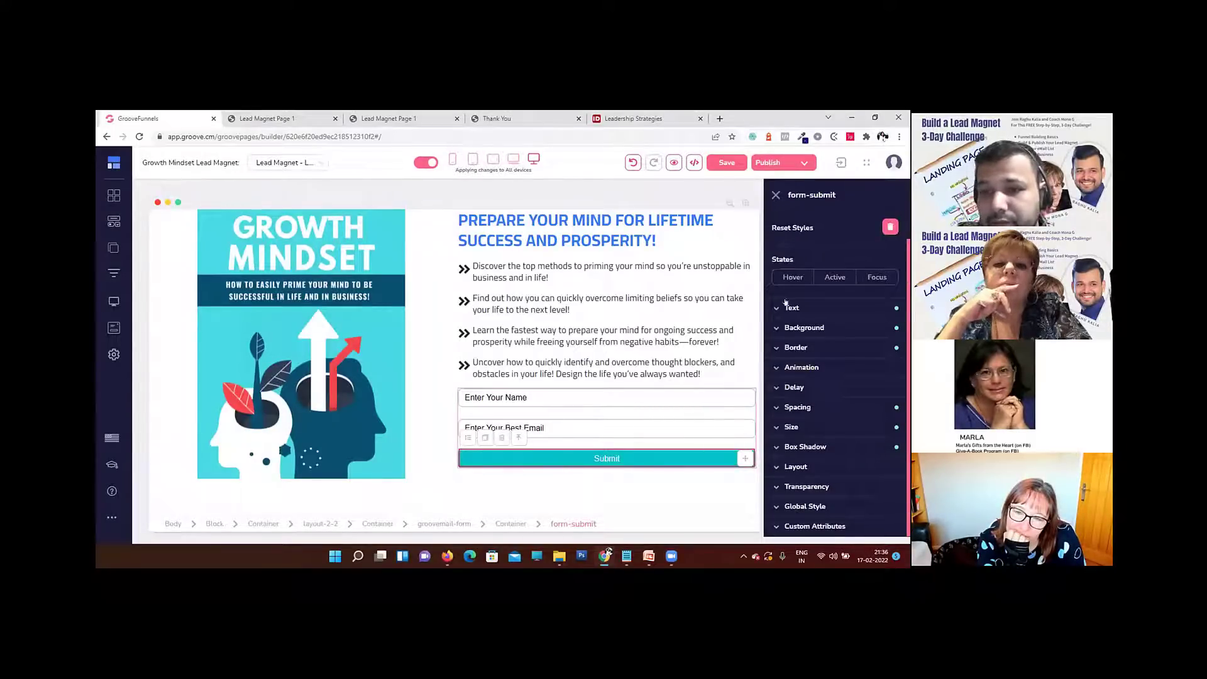
Step: Set the submit button's text font to Cairo and its size to 27
left_click(786, 306)
left_click(806, 268)
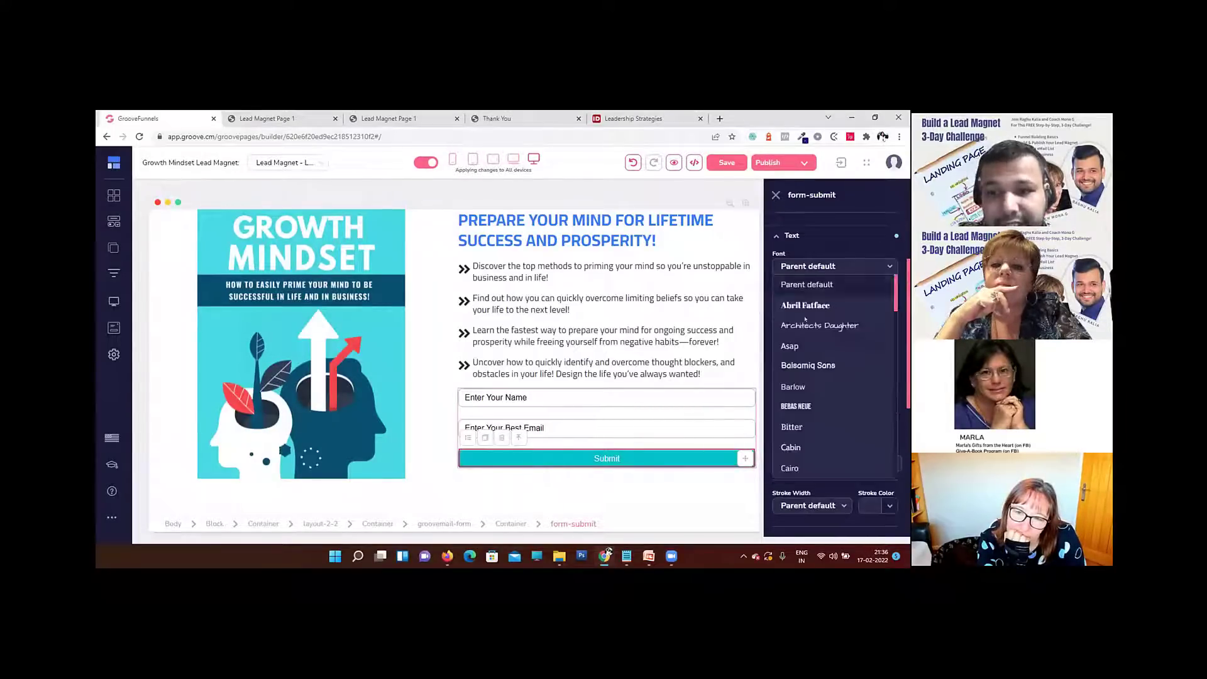
scroll(808, 352, "down", 3)
left_click(812, 417)
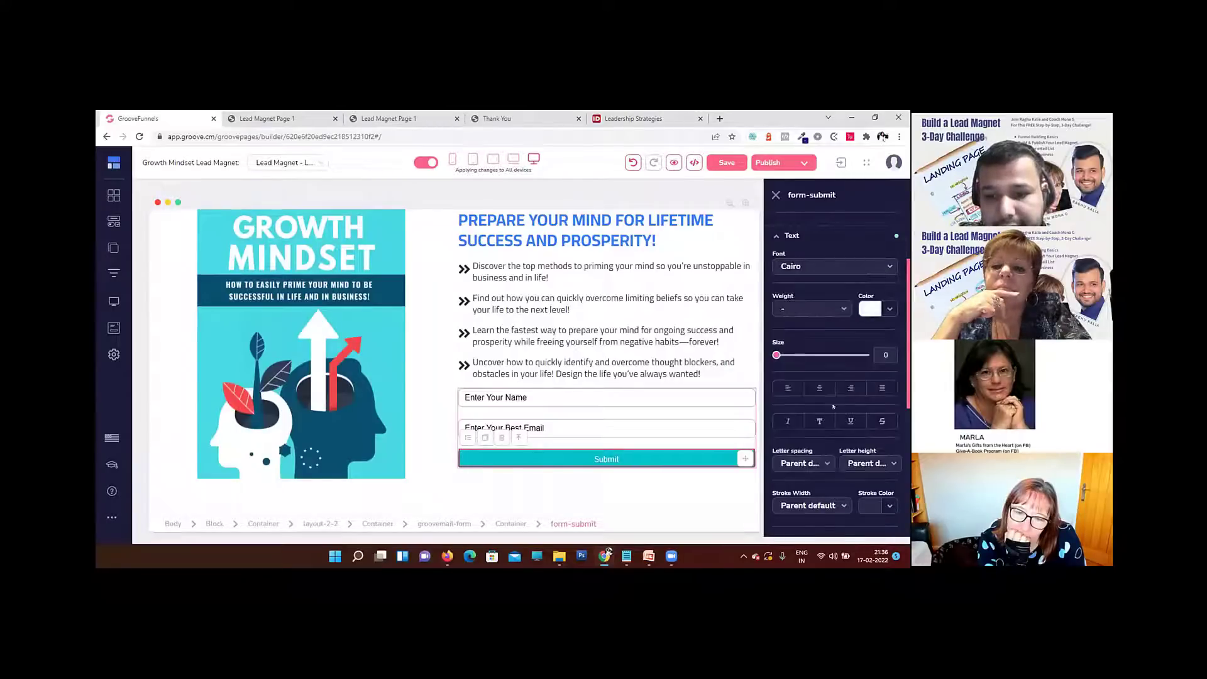
left_click_drag(777, 355, 800, 356)
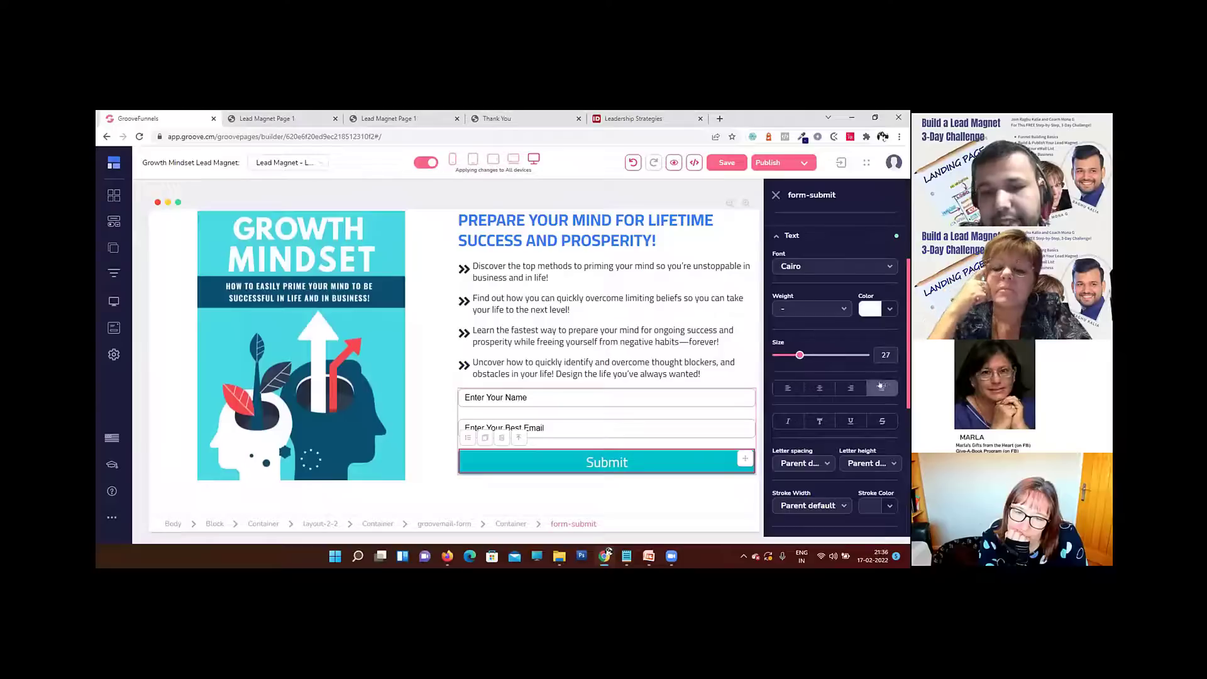
scroll(881, 389, "up", 3)
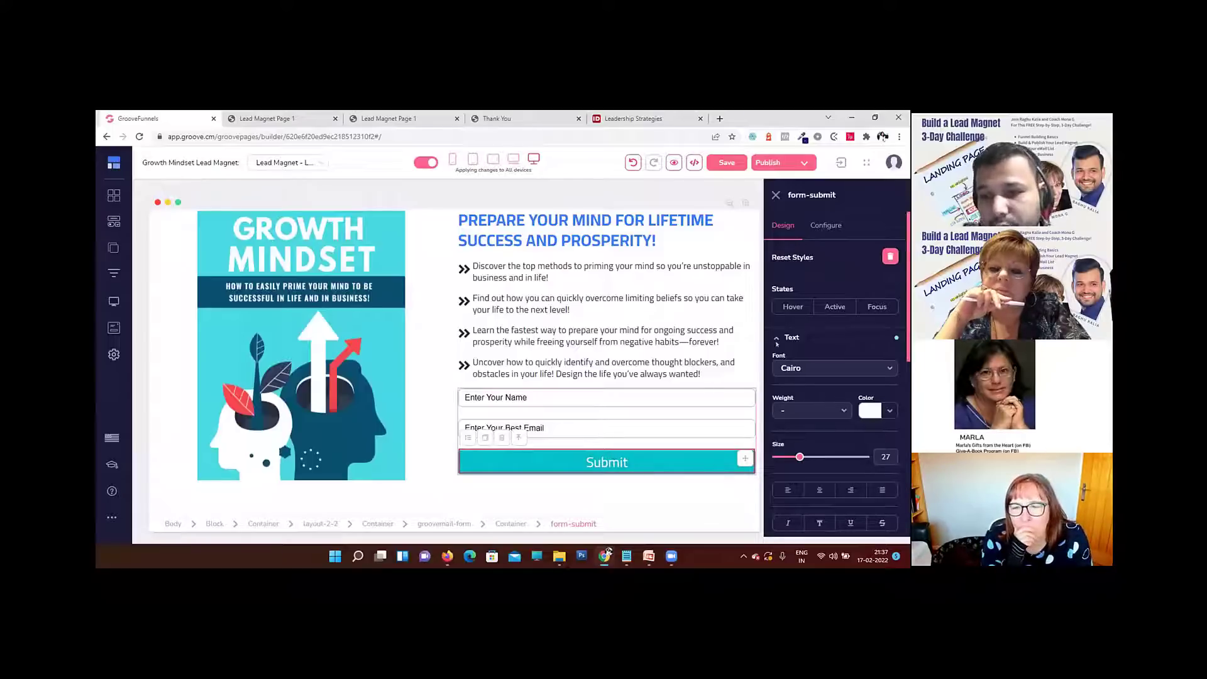
Step: Set the submit button's hover-state background color to #00C2CB and leave the hover state
left_click(792, 308)
scroll(825, 391, "down", 8)
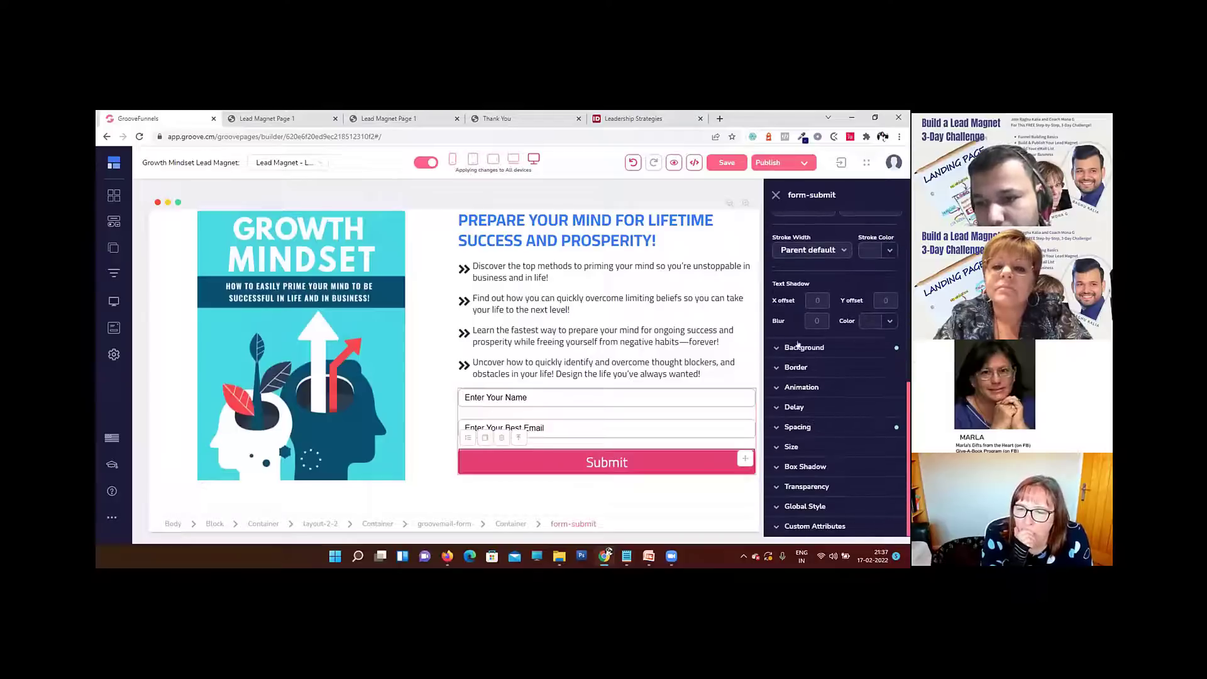
left_click(820, 347)
left_click(861, 251)
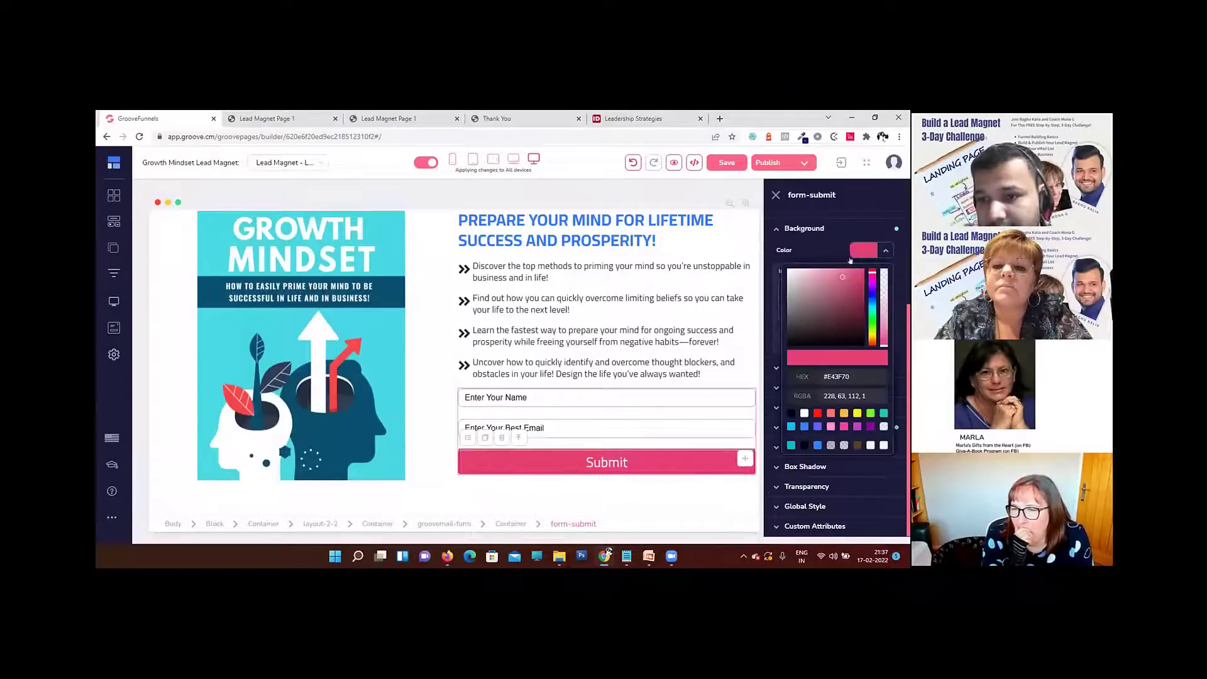
left_click(791, 445)
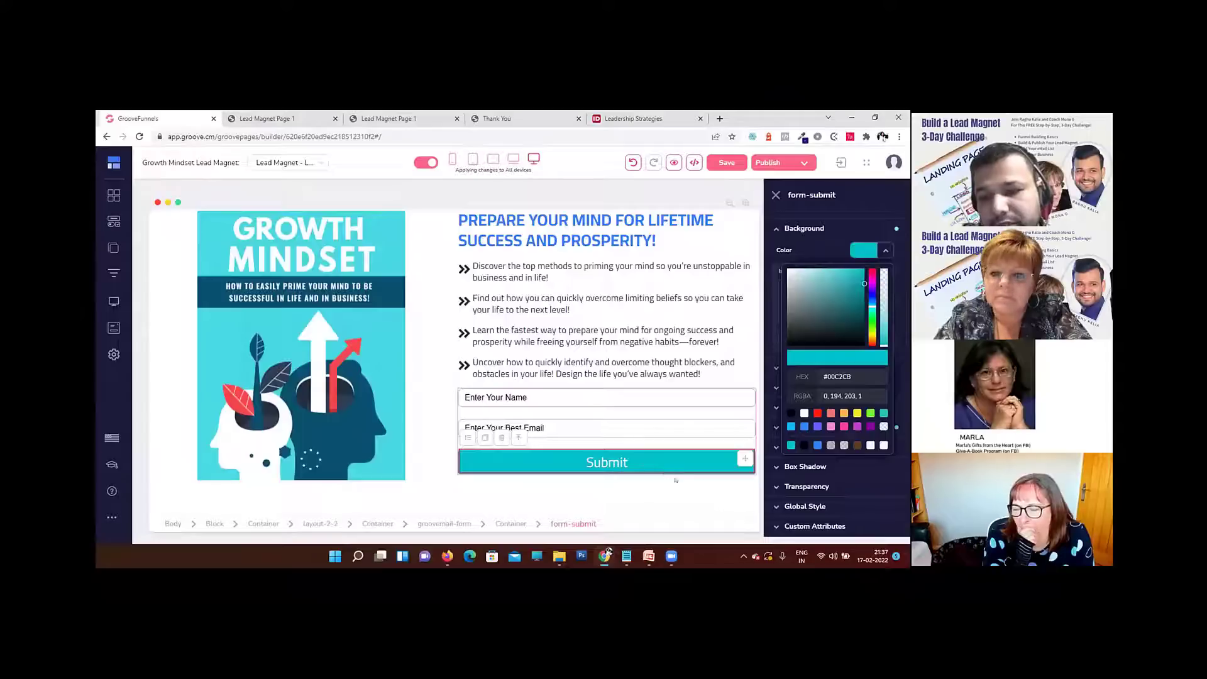
scroll(848, 304, "up", 1)
scroll(847, 304, "up", 1)
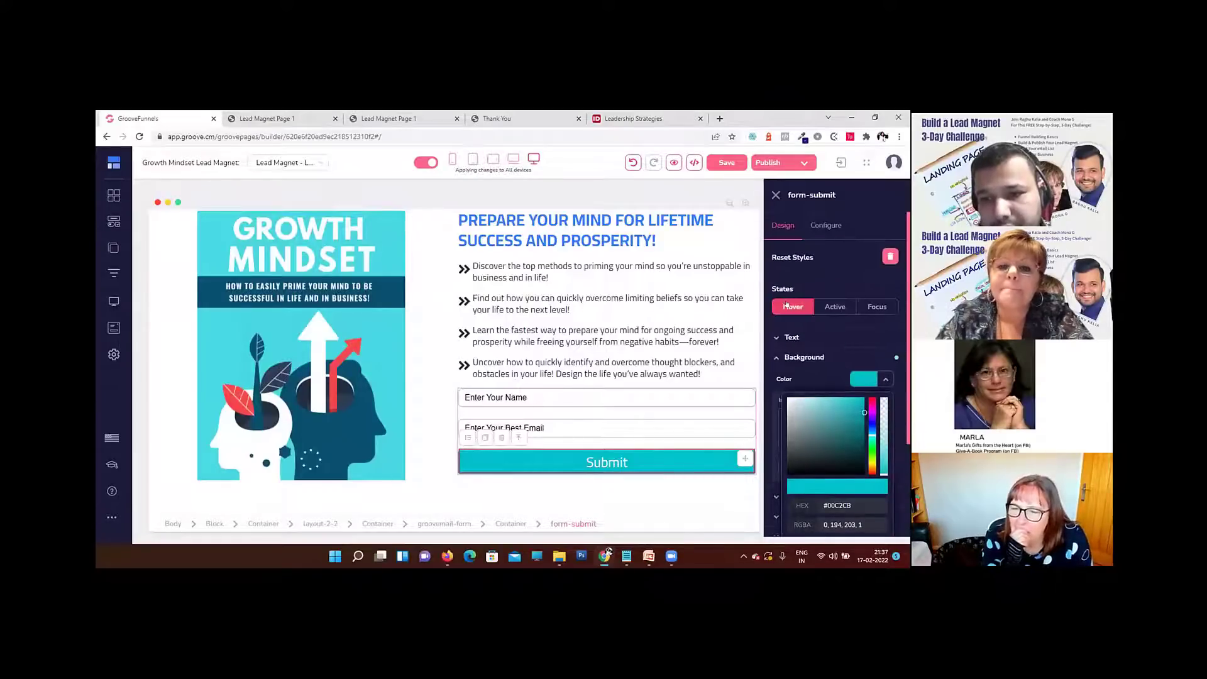
left_click(786, 306)
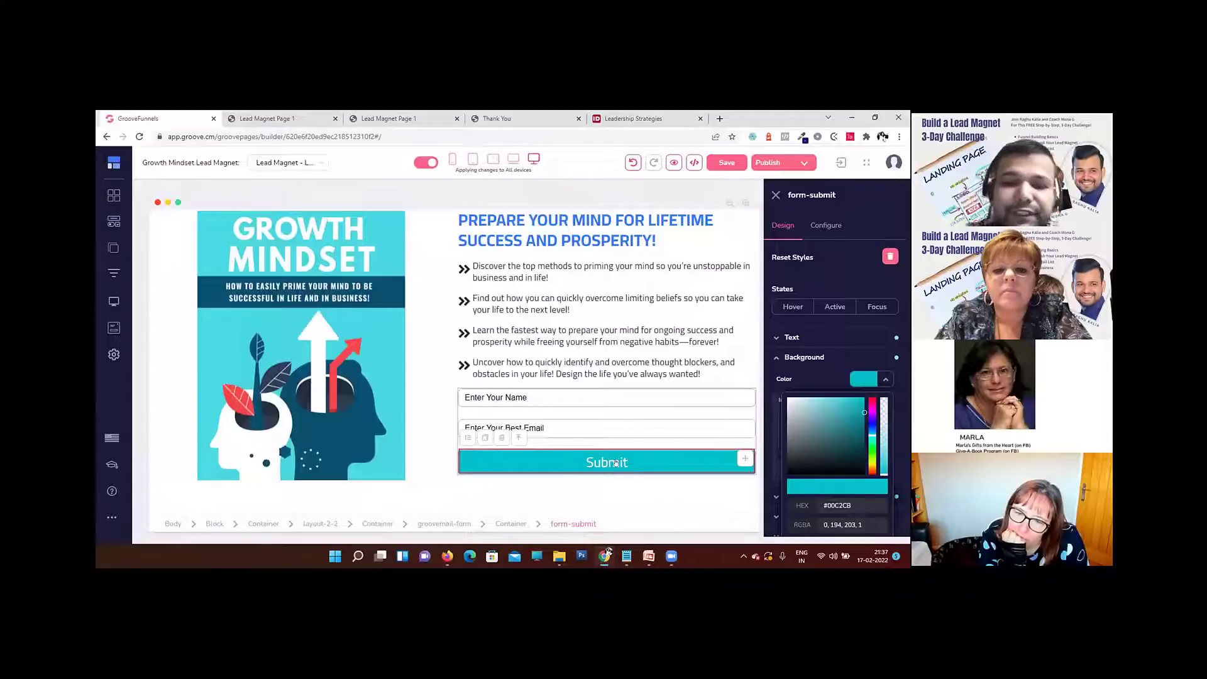
Step: Change the submit button's text to "Download Your E-Book Now!" and apply the update
left_click(825, 225)
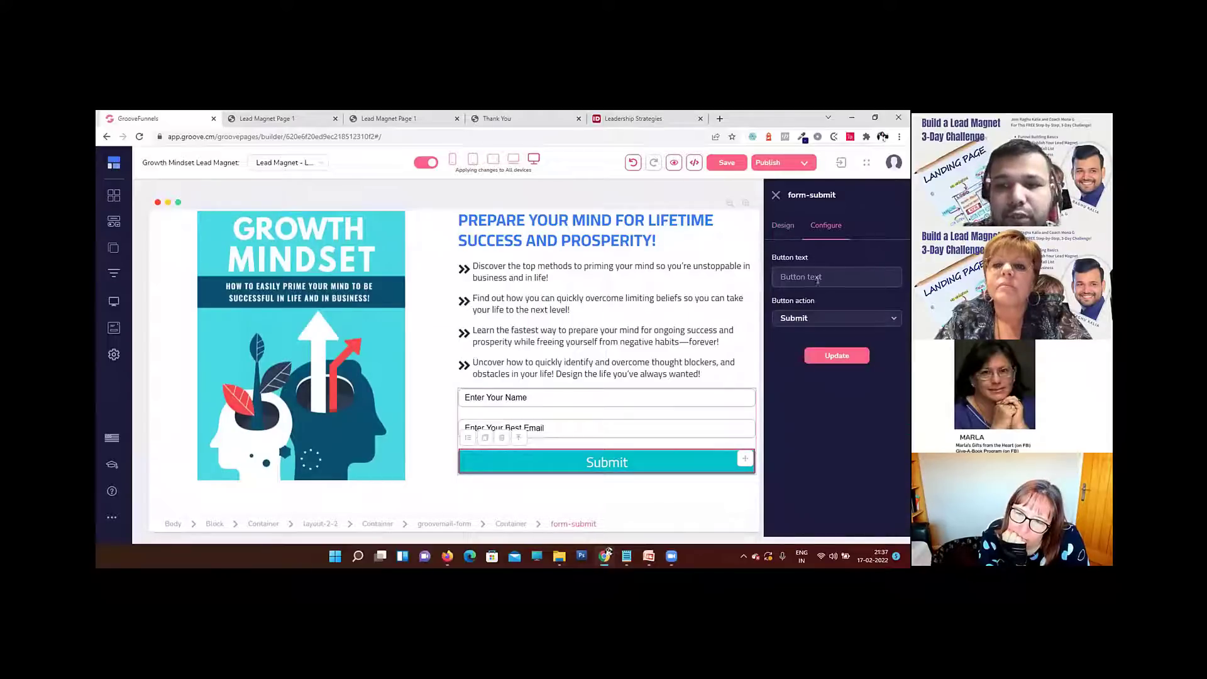
type("Do")
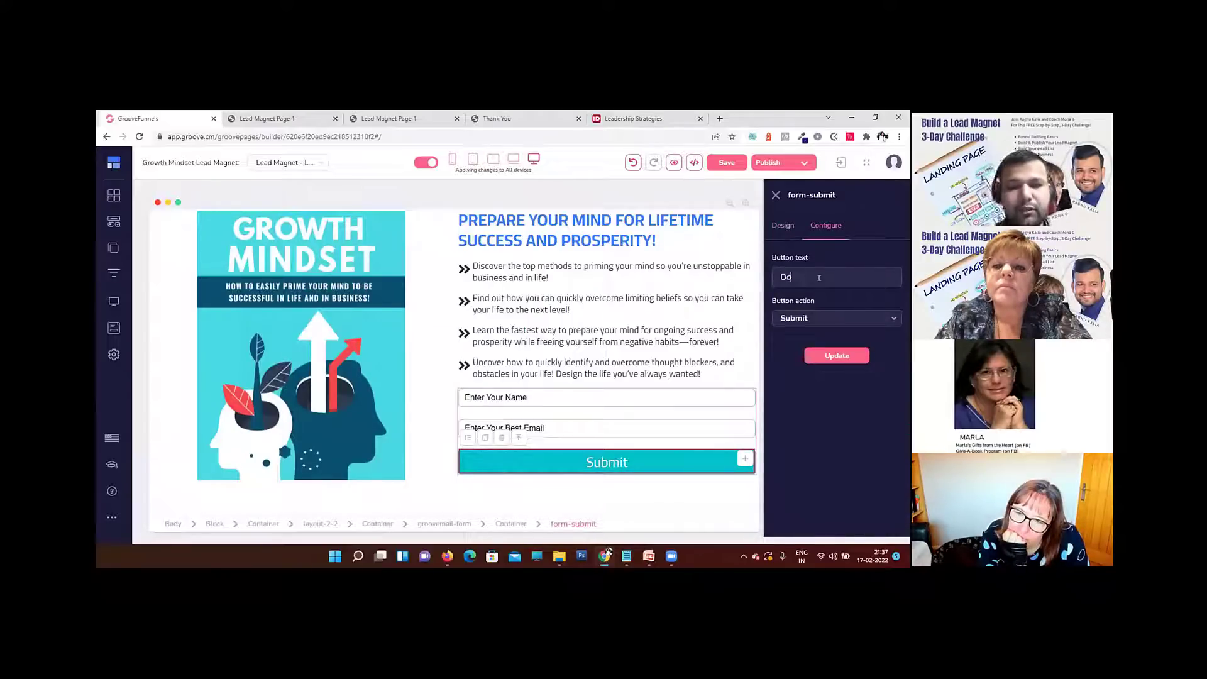
type("wnload Your")
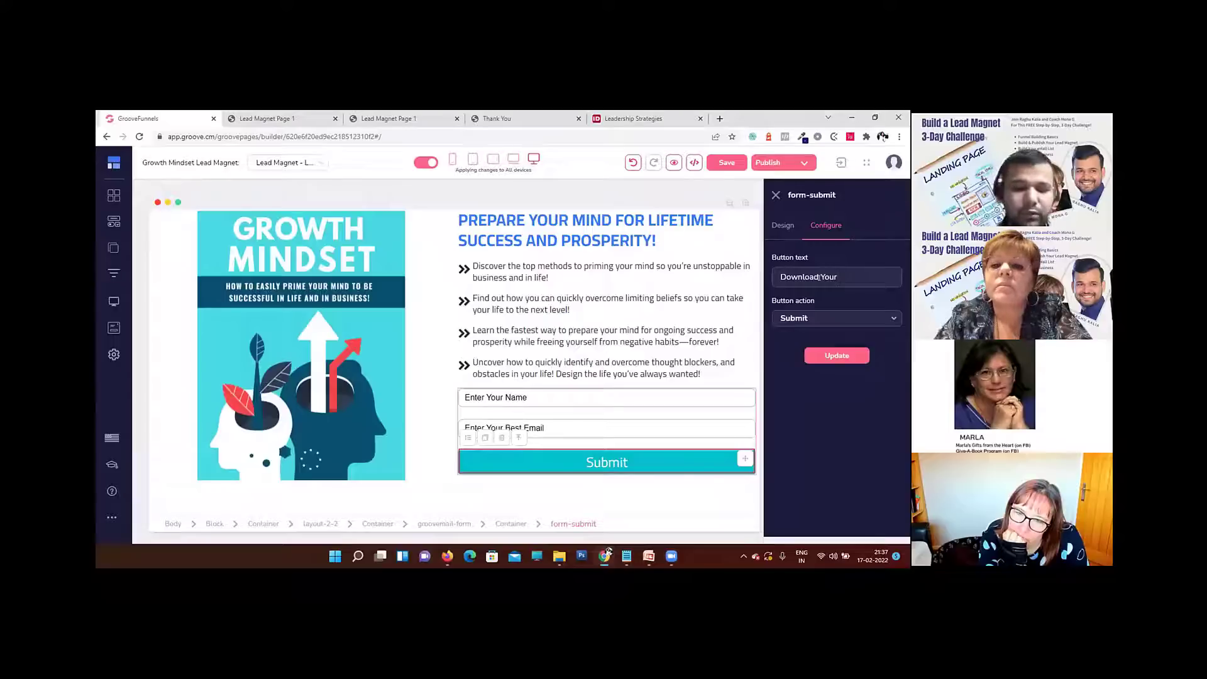
type(" E-bOOK")
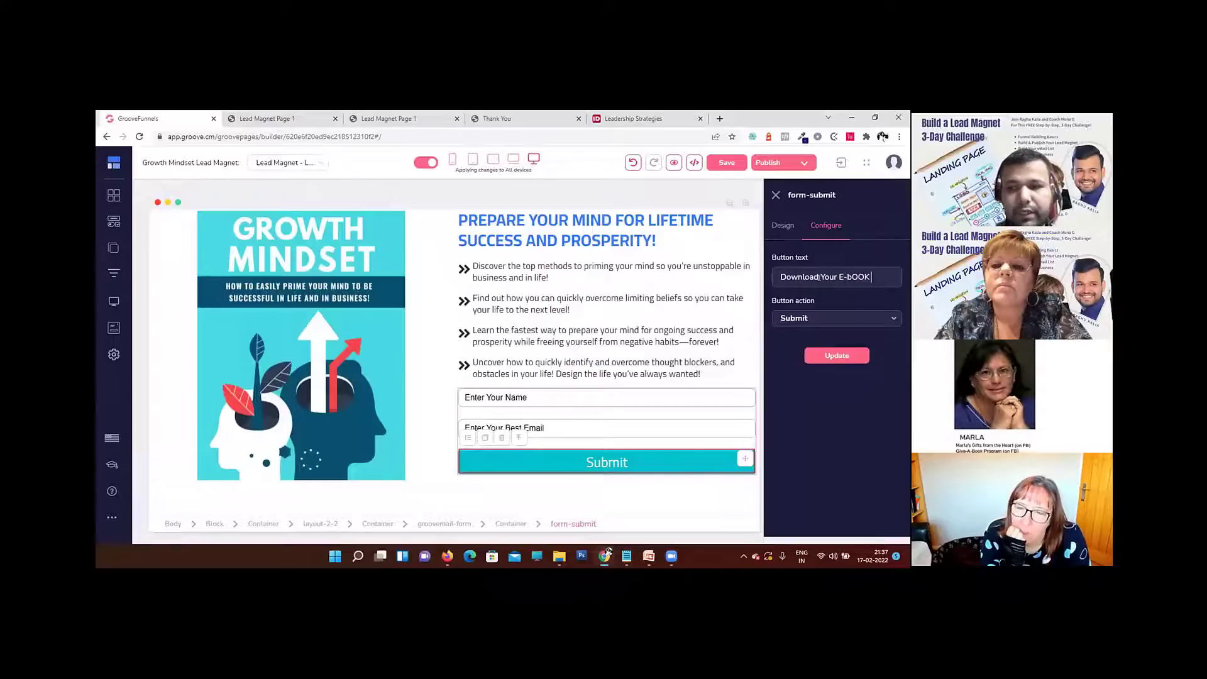
key("BackSpace")
key("BackSpace")
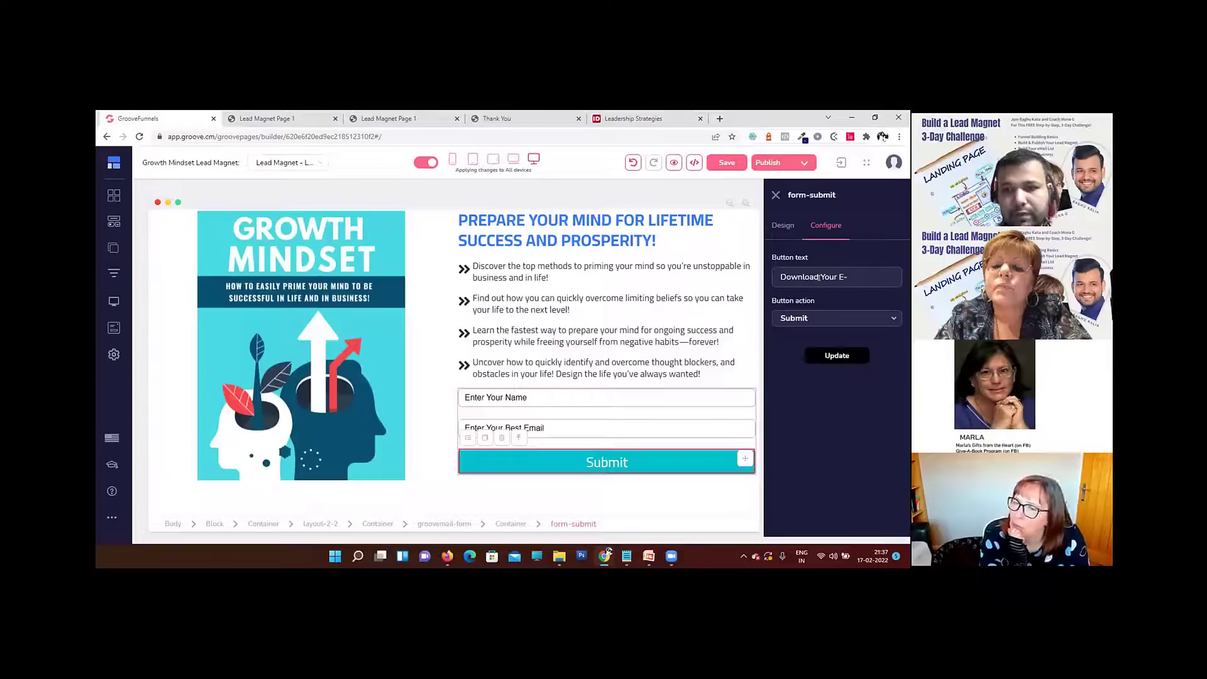
type("Book Now!")
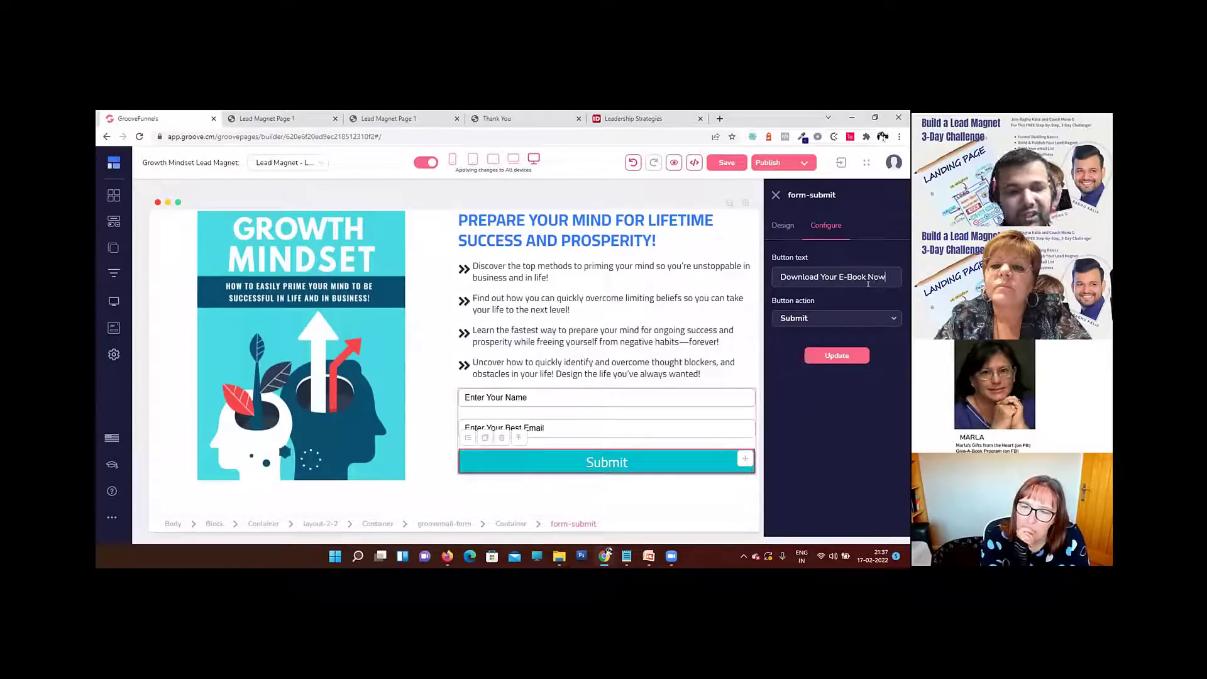
left_click(832, 357)
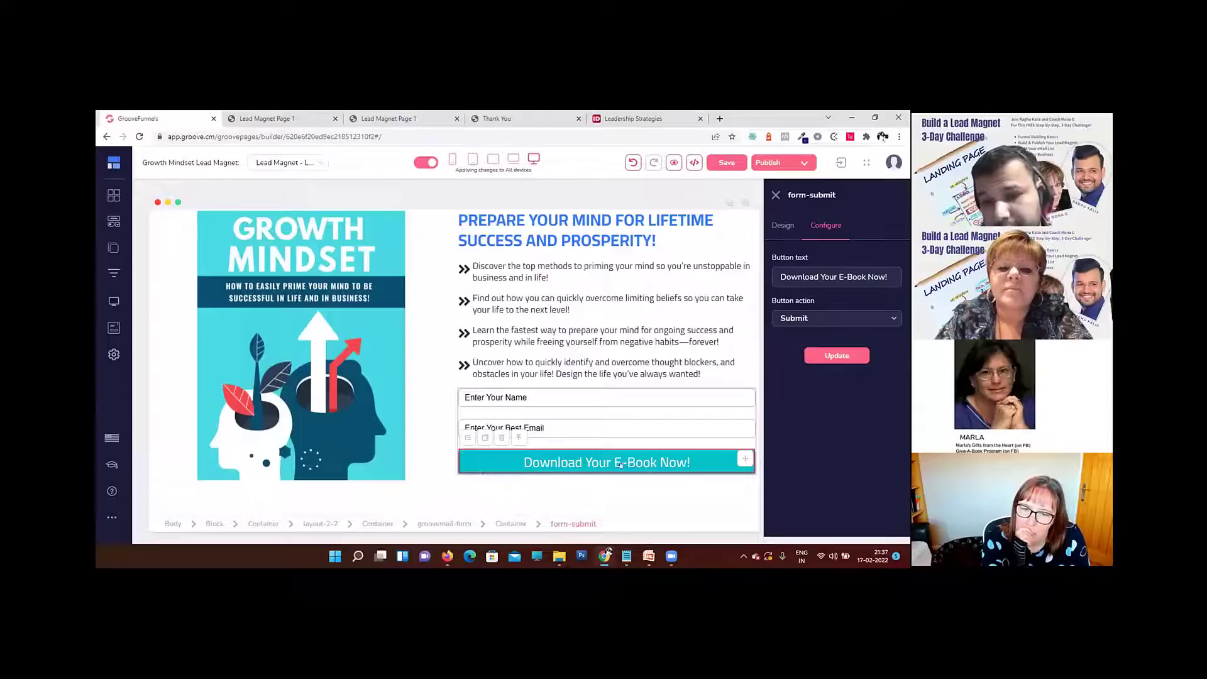
Step: Set the padding of the "Enter Your Name" field to 5 on all four sides
left_click(720, 341)
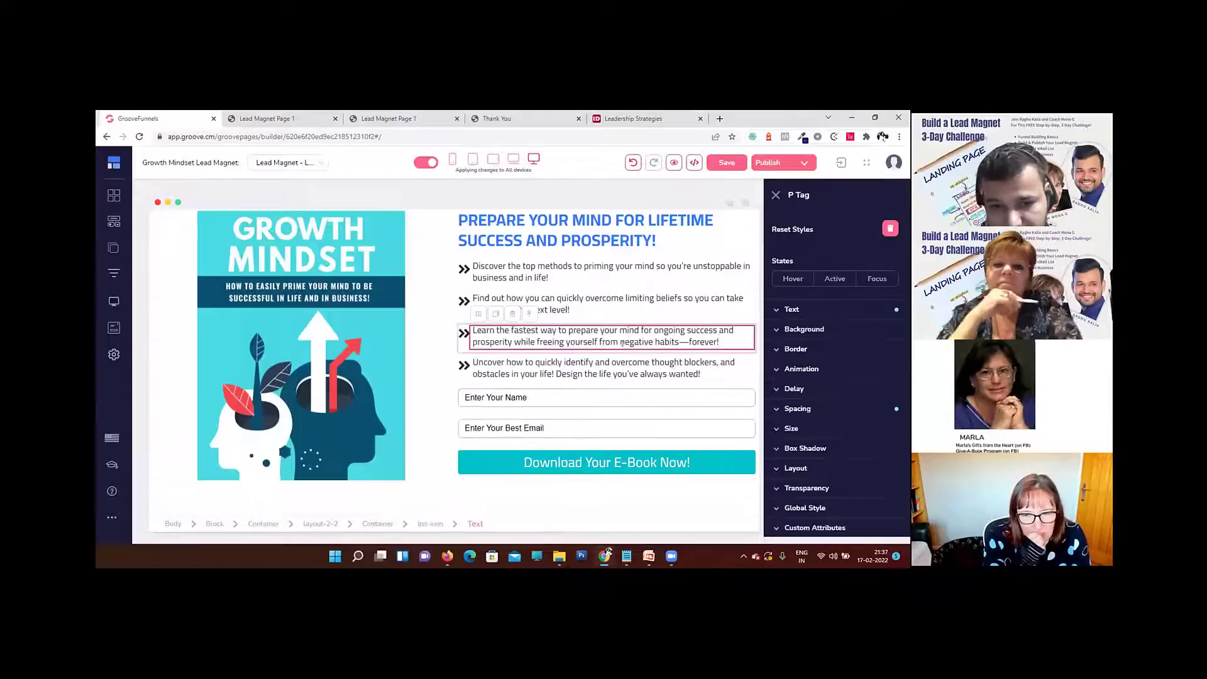
left_click(550, 400)
left_click(613, 427)
left_click(615, 401)
left_click(615, 426)
left_click(617, 400)
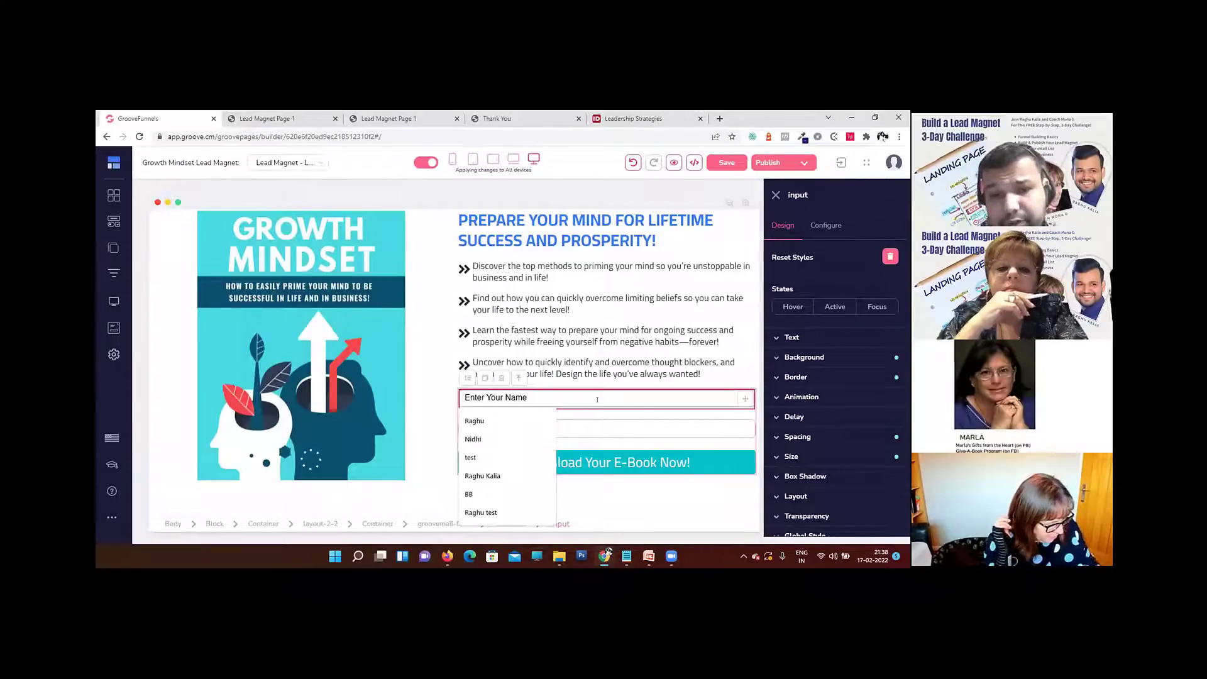
left_click(800, 435)
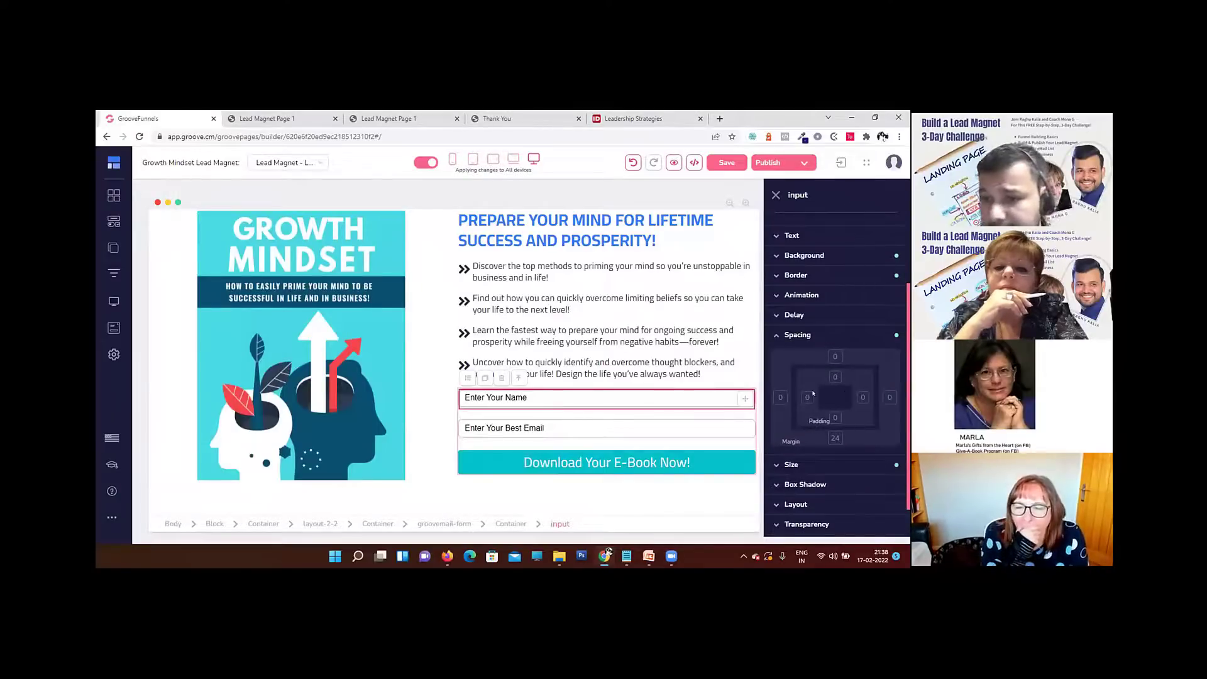
left_click(811, 395)
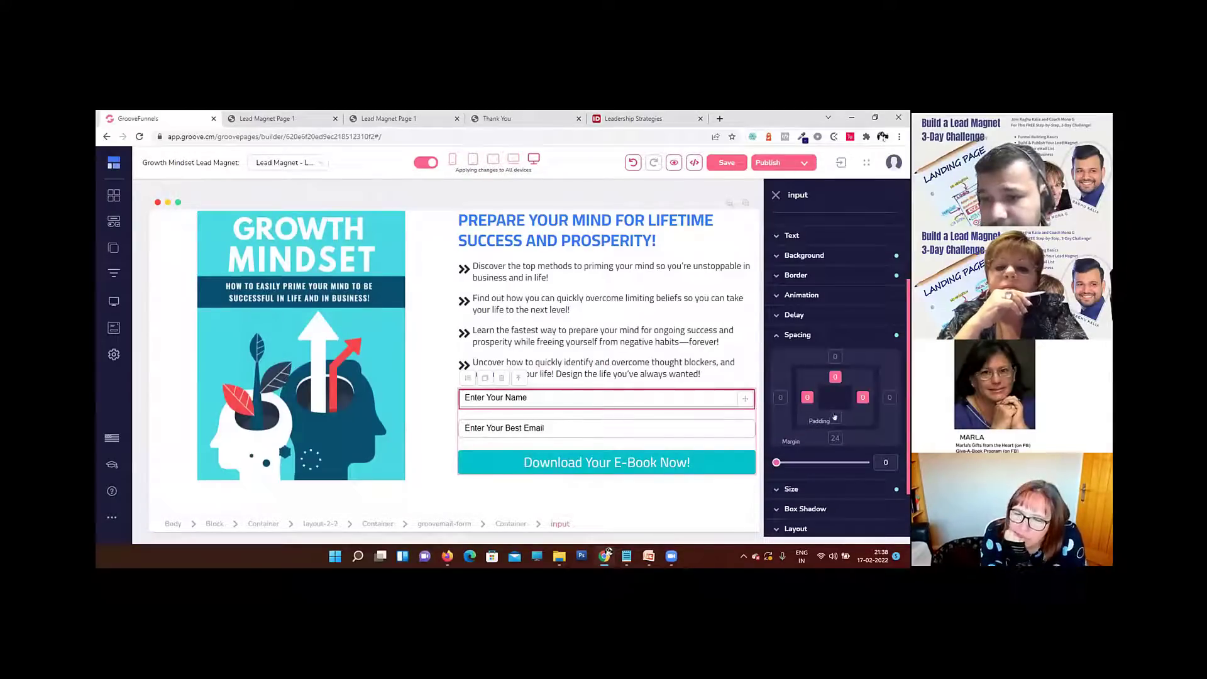
left_click_drag(890, 464, 839, 464)
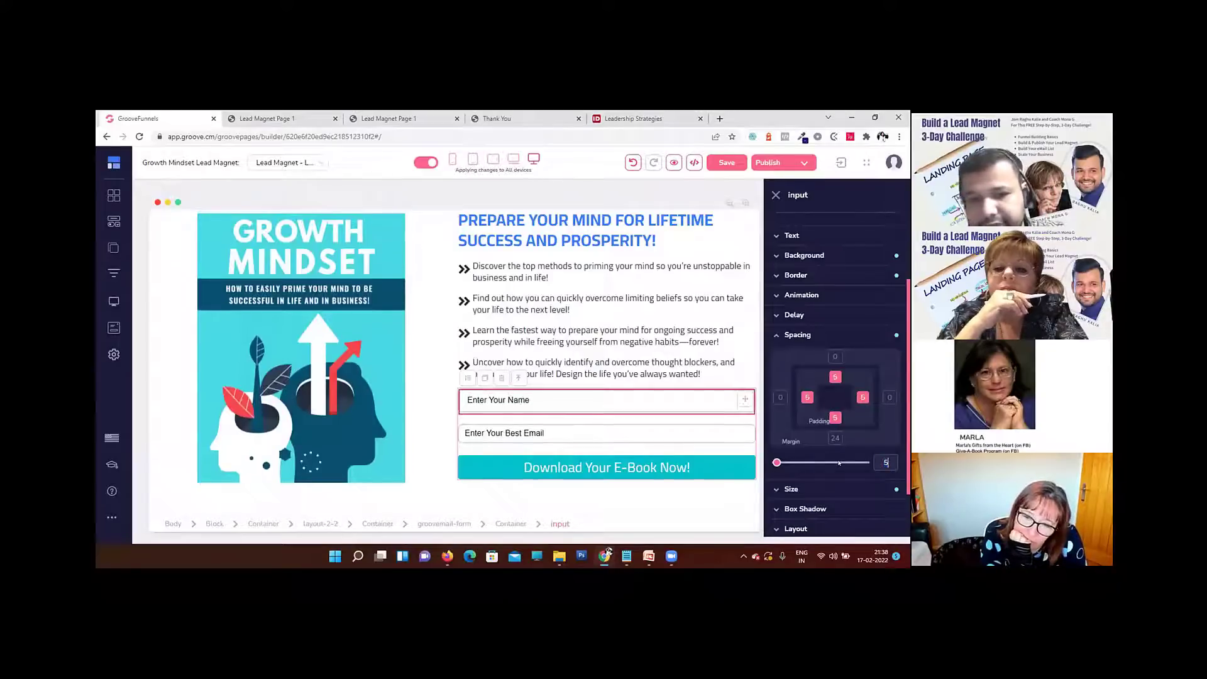
Step: Set the padding of the "Enter Your Best Email" field to 5 on all four sides
left_click(615, 429)
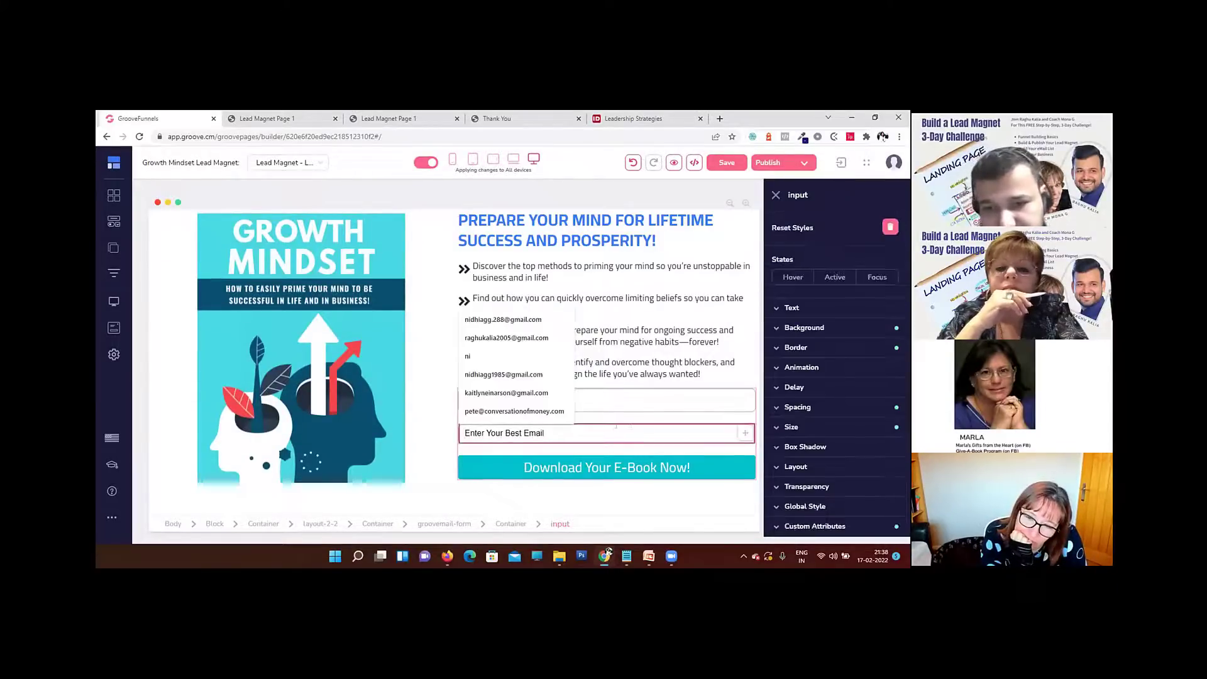
left_click(813, 404)
left_click(809, 398)
left_click(835, 377)
left_click(863, 398)
left_click(835, 417)
type("5")
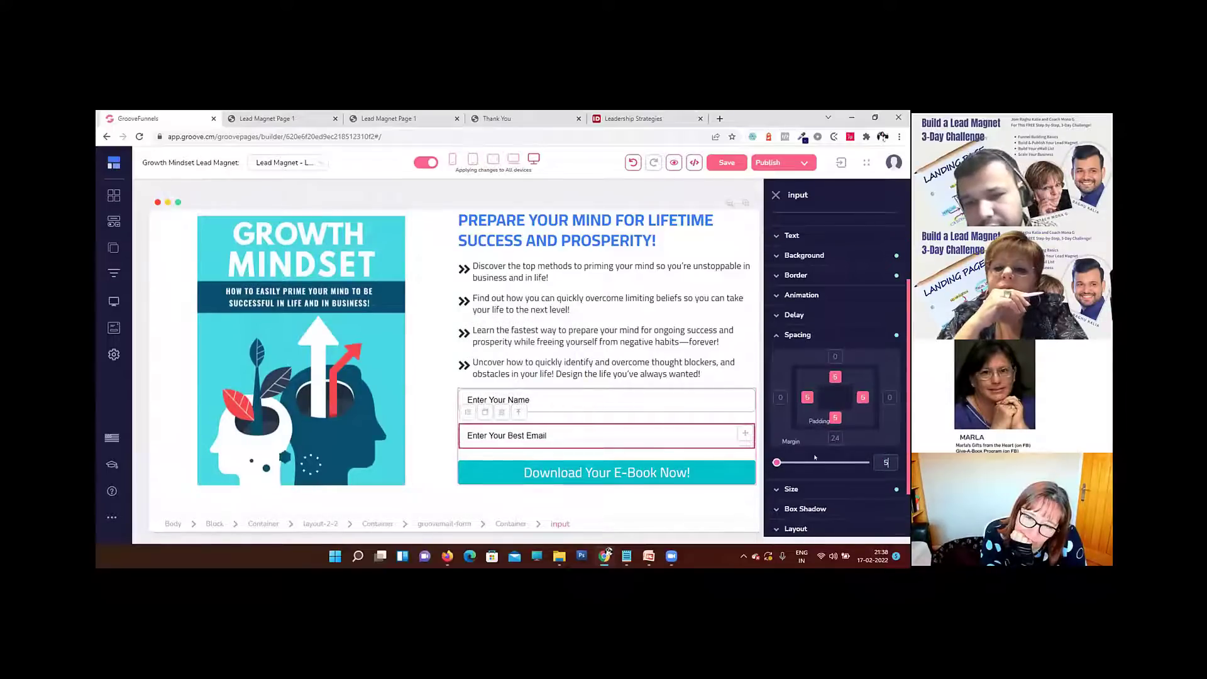
Step: Preview the landing page and examine the heading, bullet list and restyled form
left_click(614, 365)
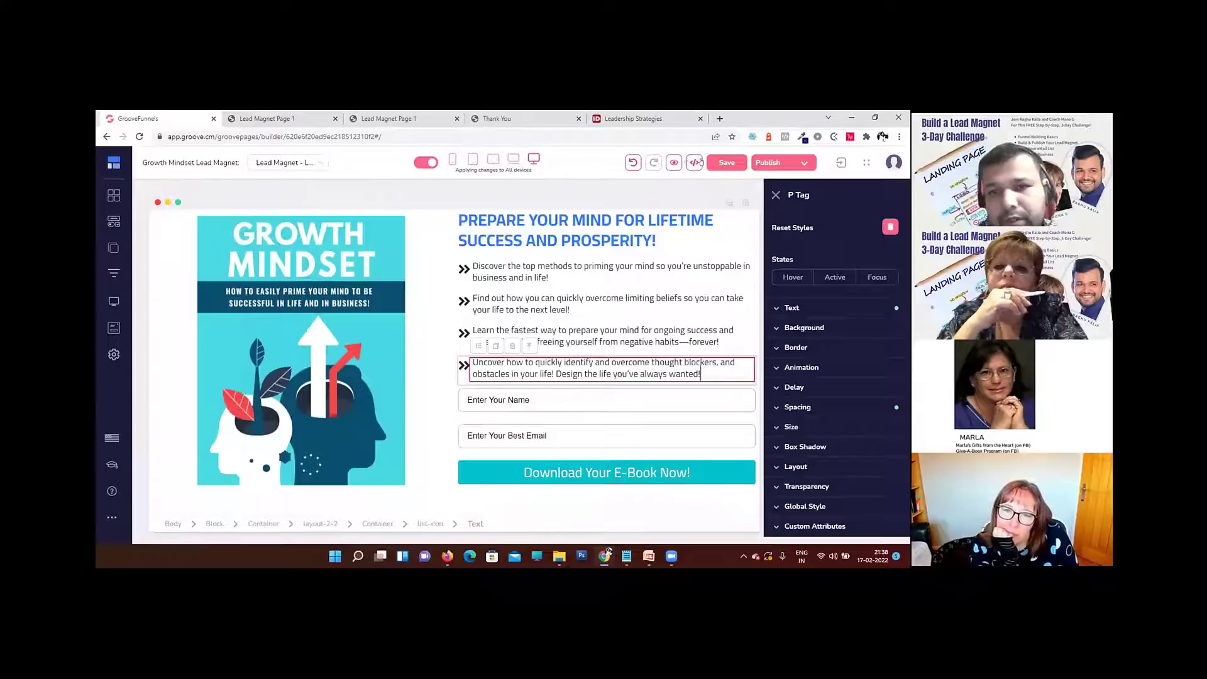
left_click(674, 163)
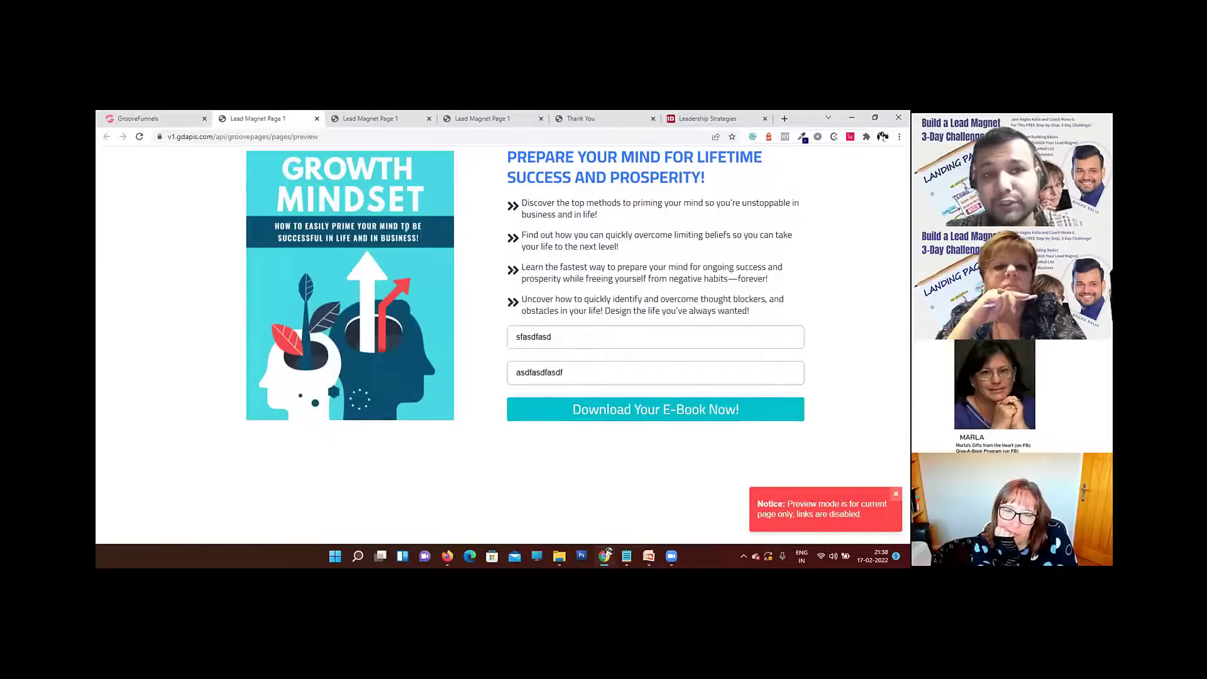
left_click_drag(700, 177, 333, 157)
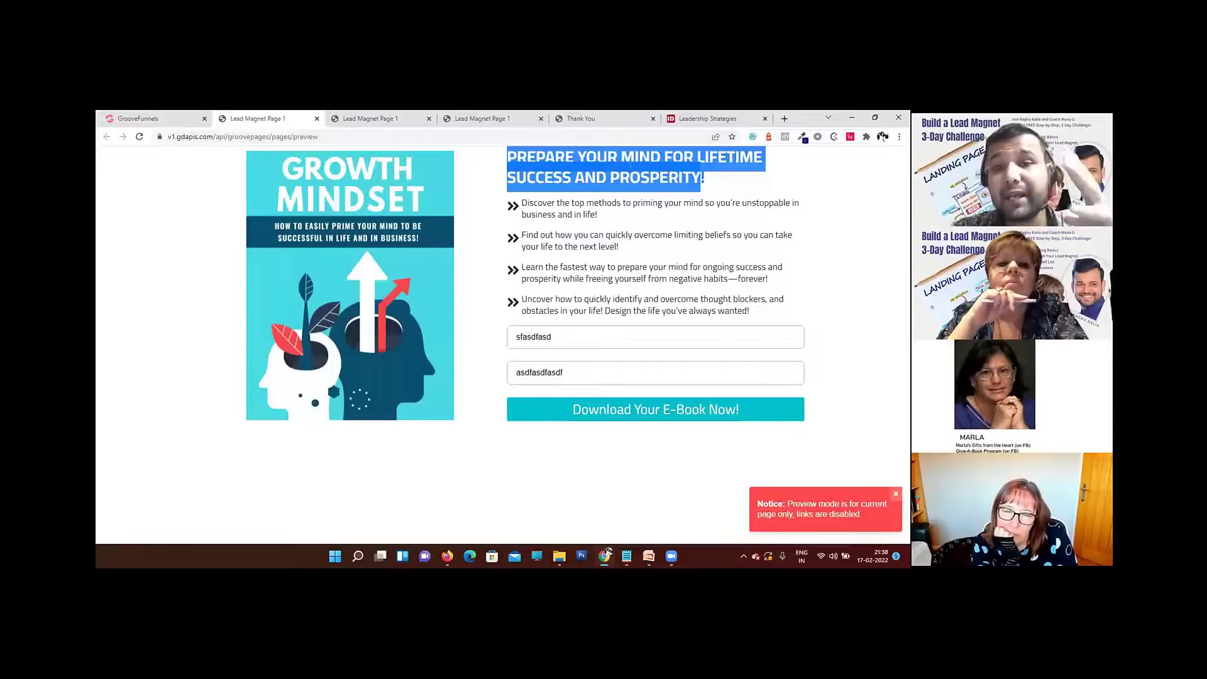
Step: Clear the heading's text highlight in the preview and return to the page editor
left_click(712, 182)
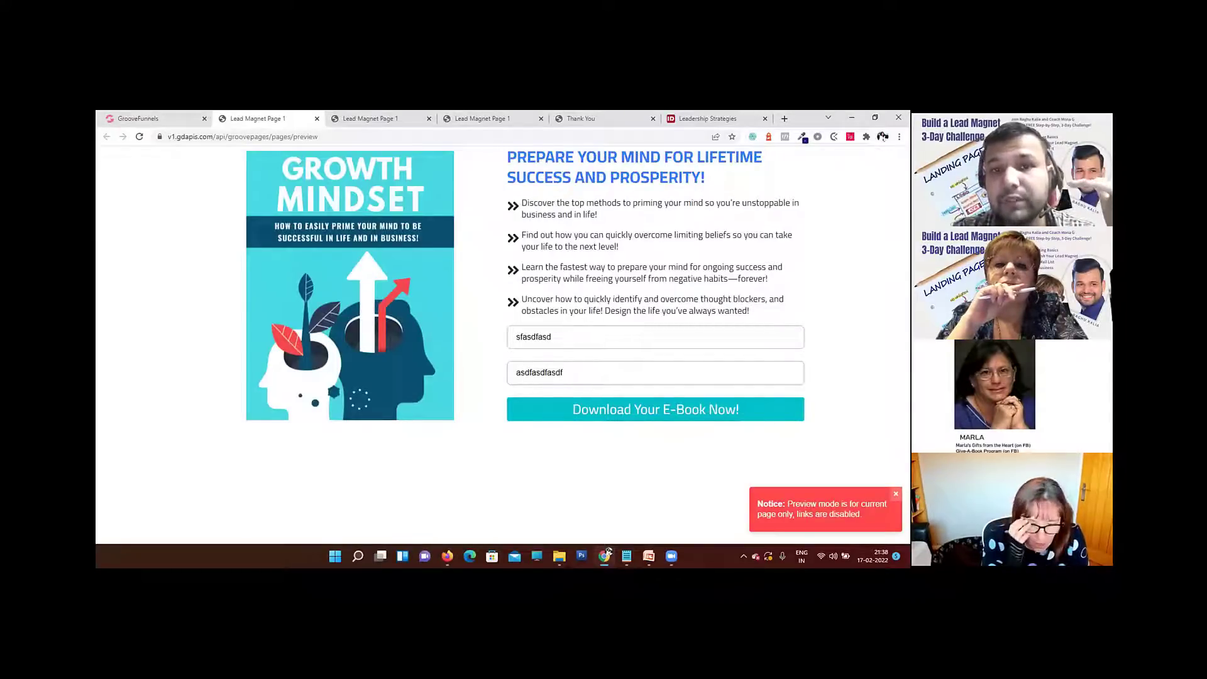
left_click(135, 118)
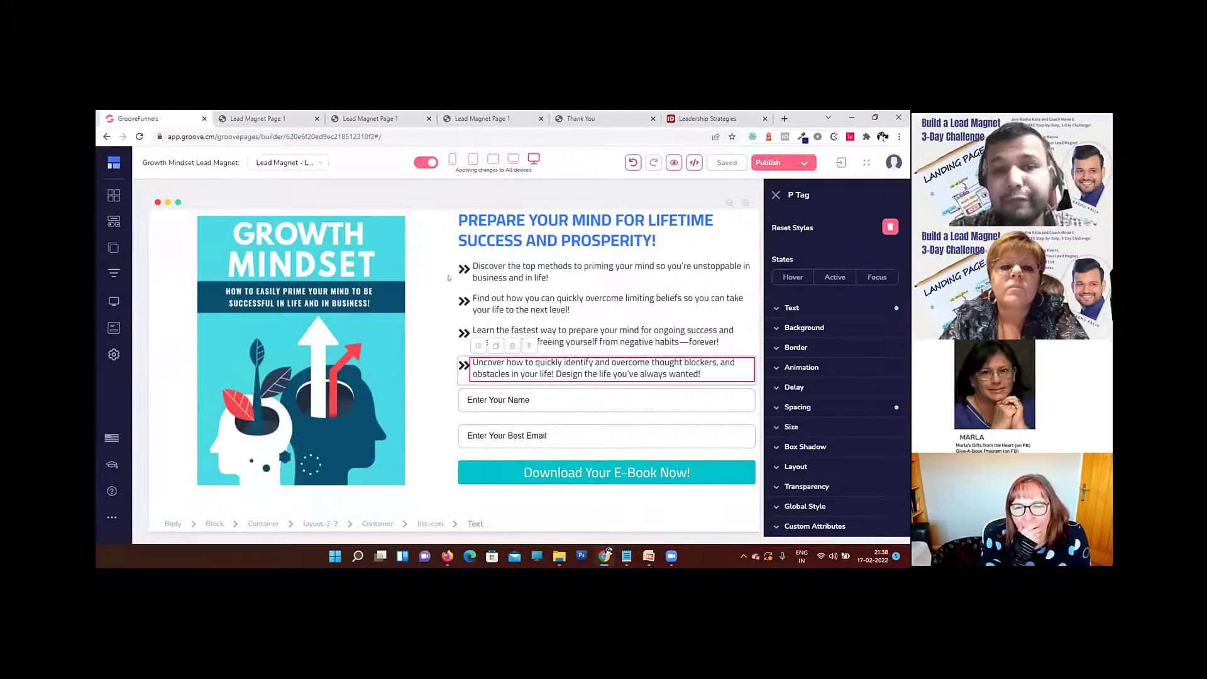
left_click(440, 246)
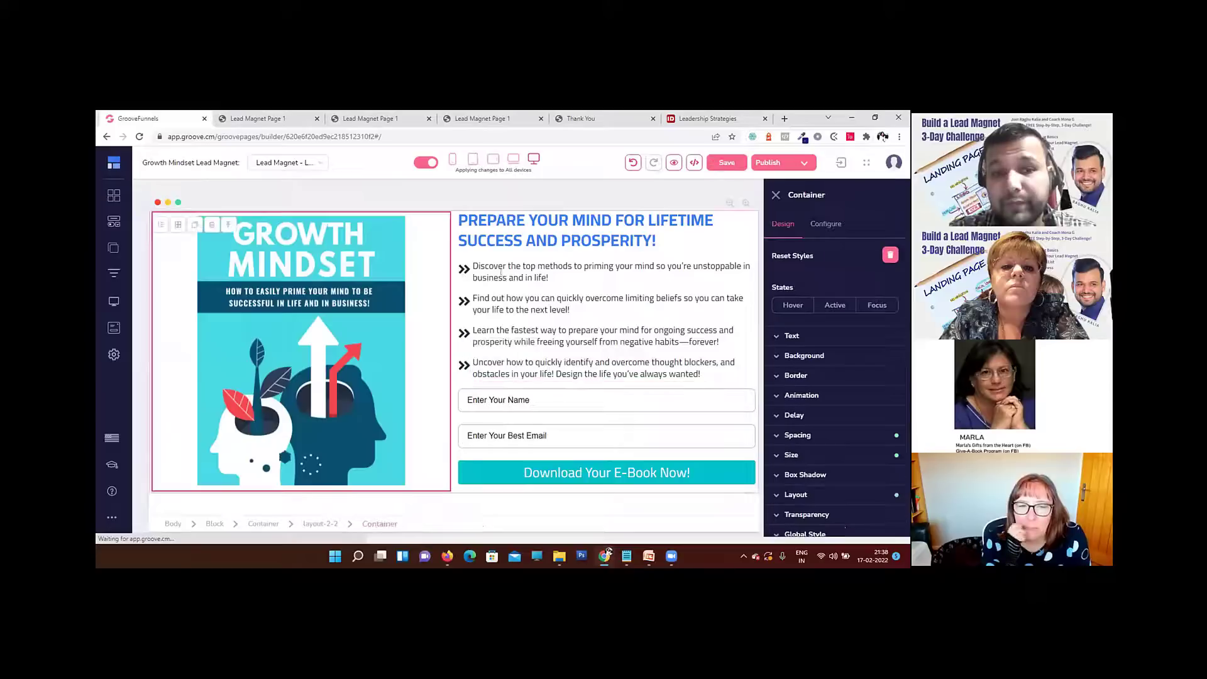
left_click(555, 263)
left_click(387, 253)
left_click(548, 249)
left_click(387, 251)
left_click(546, 252)
left_click(360, 254)
left_click(546, 251)
left_click(359, 254)
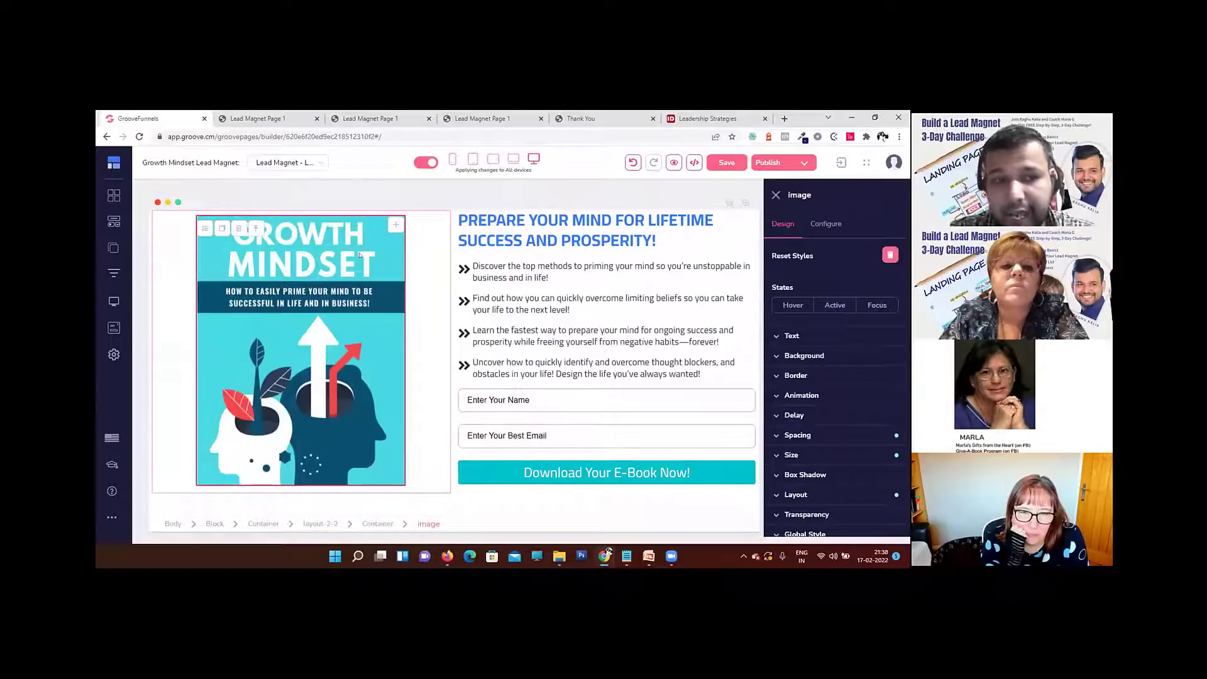
Step: Set the top padding of the whole block holding the book cover and opt-in form to 50
left_click(161, 531)
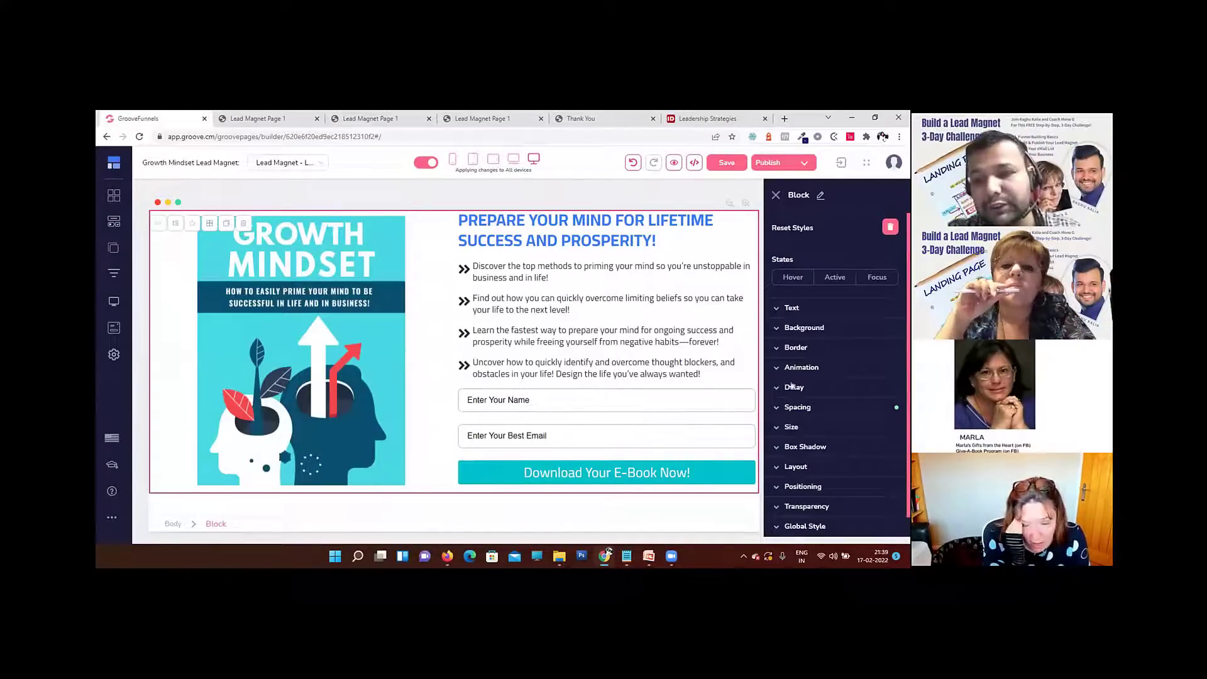
left_click(808, 407)
scroll(809, 407, "down", 2)
left_click(835, 347)
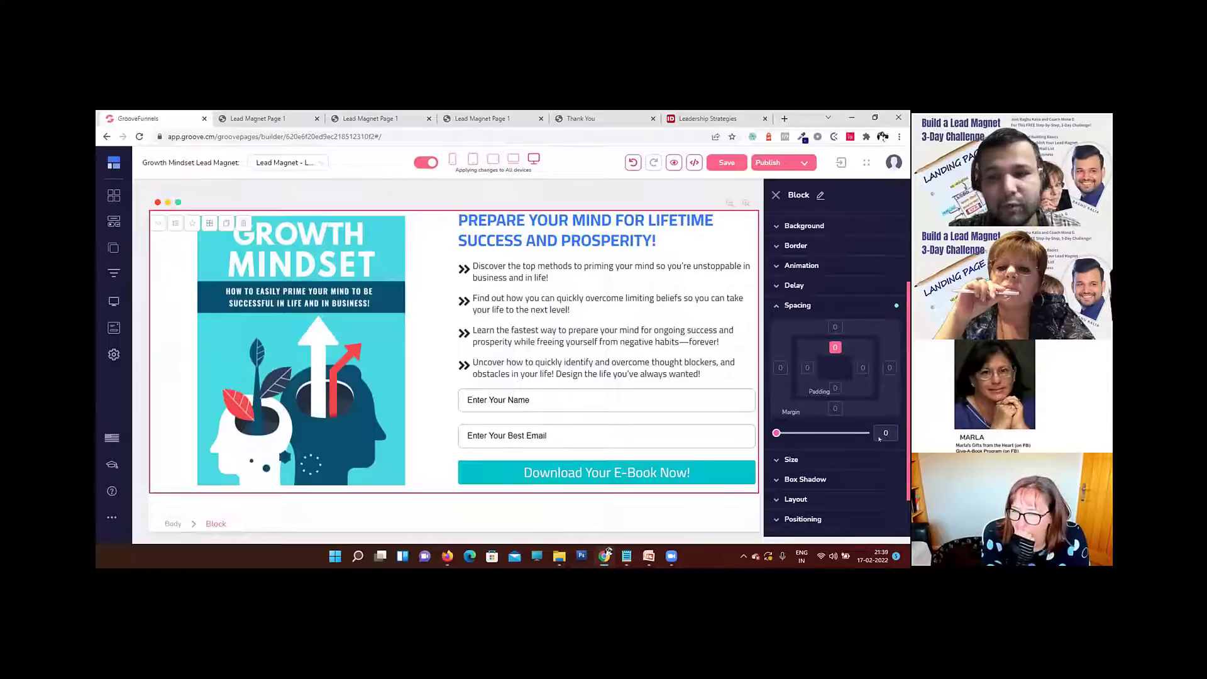
type("50")
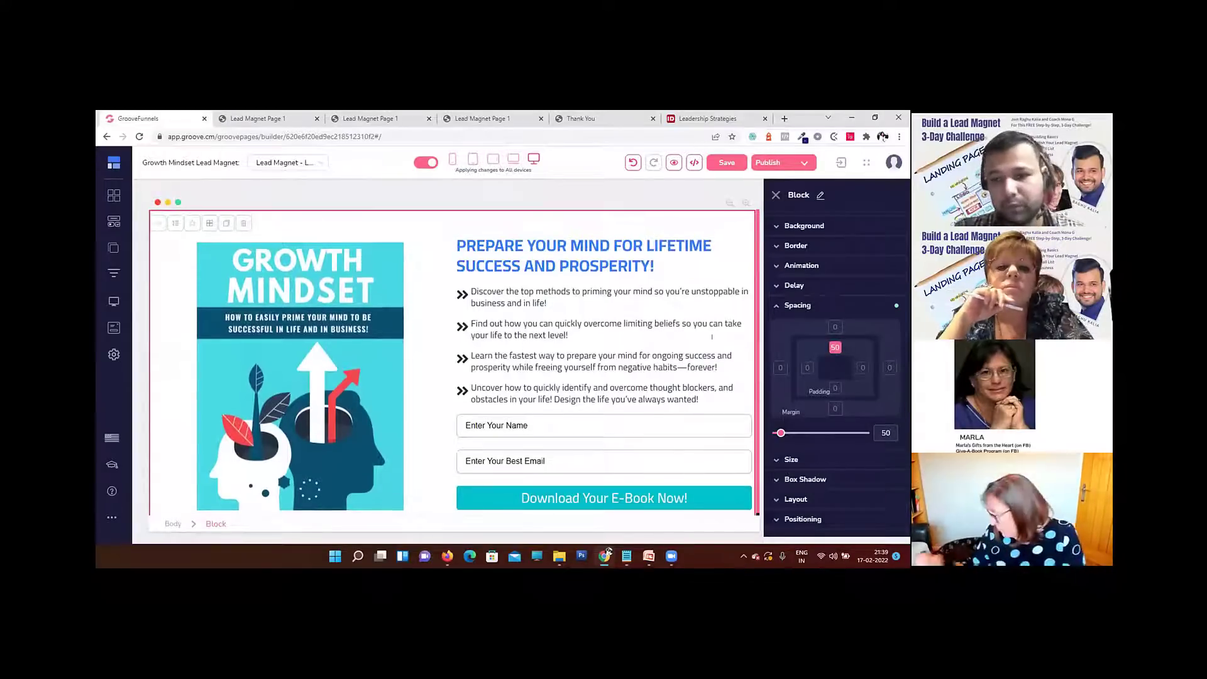
left_click(799, 305)
Step: Preview the landing page to check the spacing above the cover and heading, comparing it with the editor
left_click(673, 162)
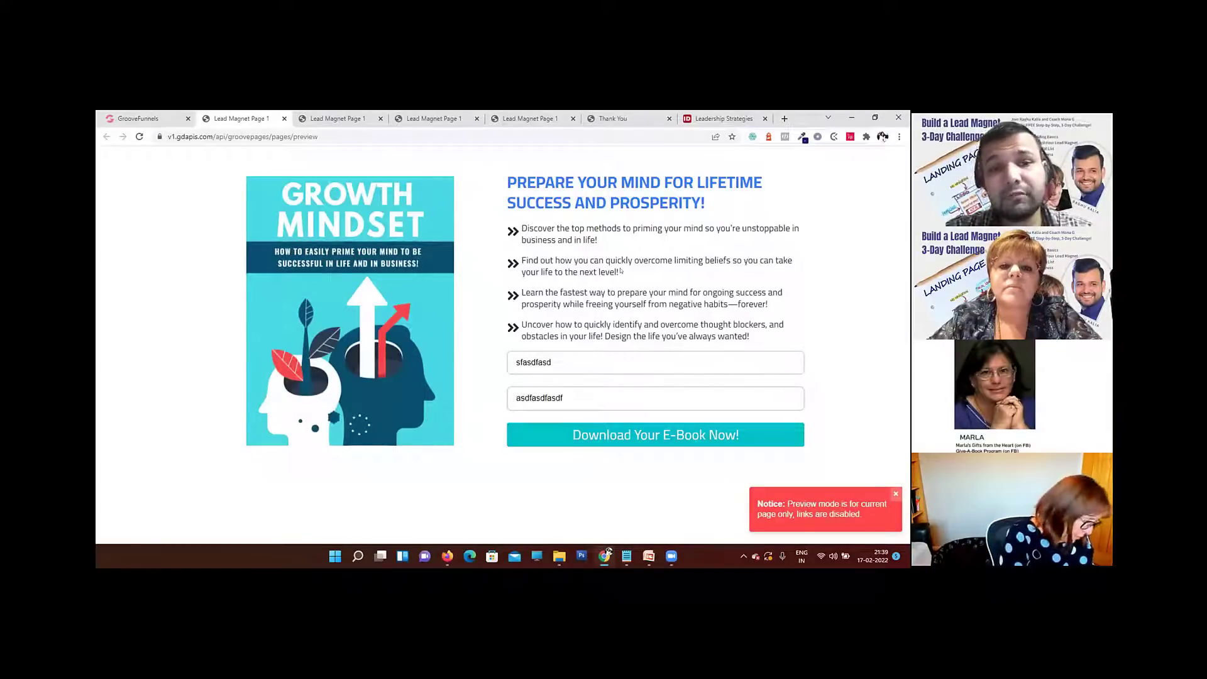
left_click(139, 118)
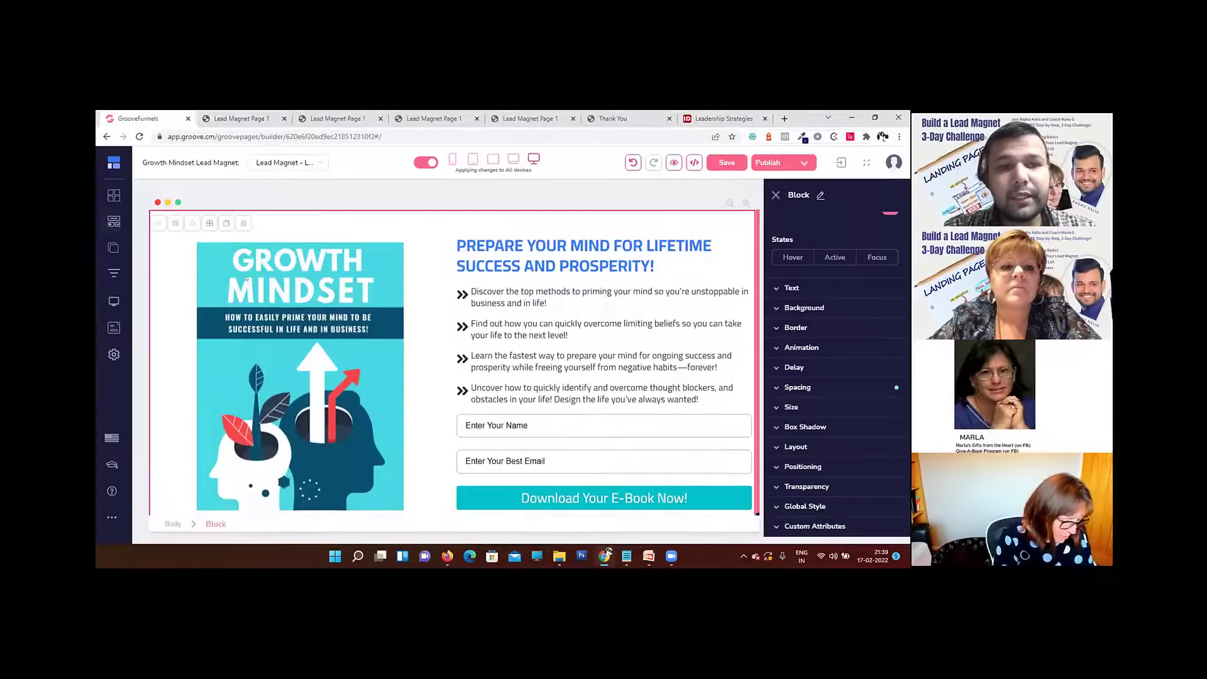
left_click(242, 118)
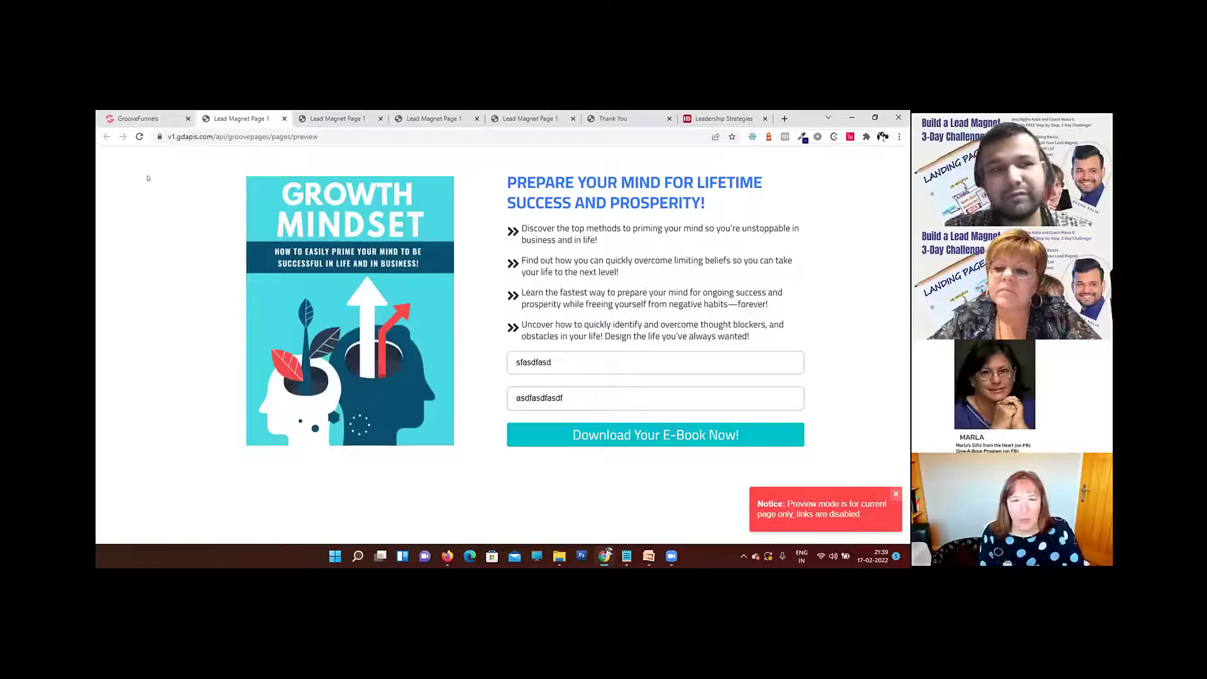
left_click(144, 119)
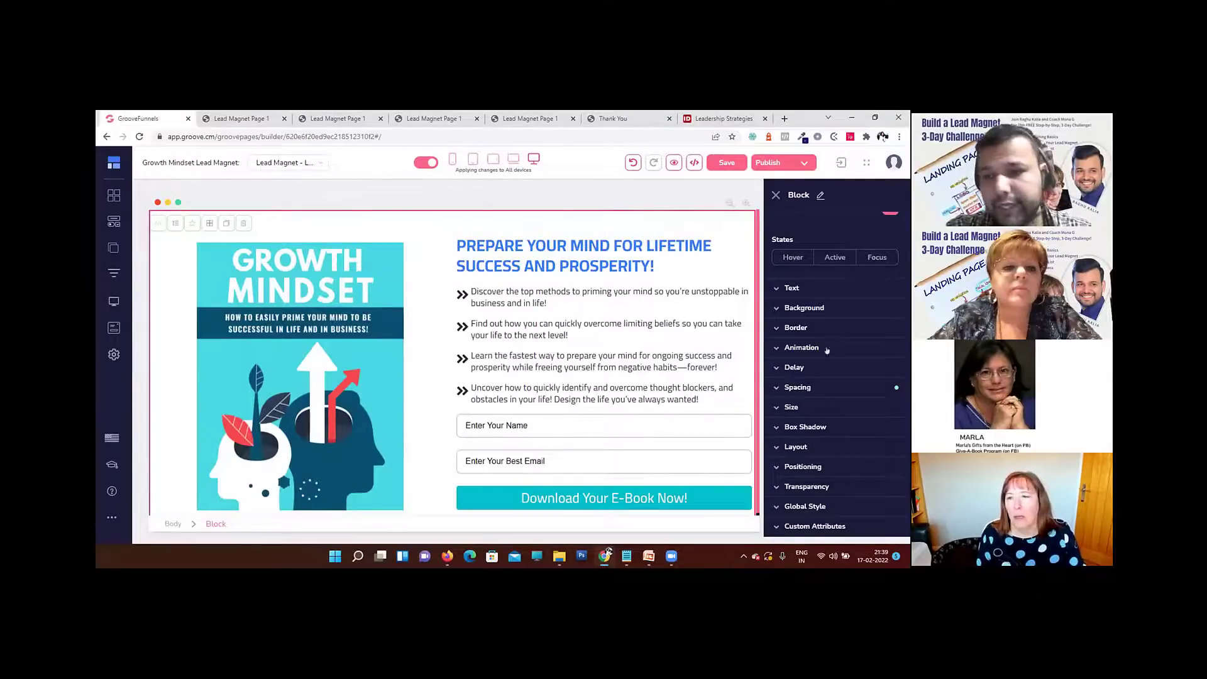
Step: Open the image library for the block's background and search the free stock photos for "mindset"
left_click(804, 308)
scroll(888, 349, "down", 3)
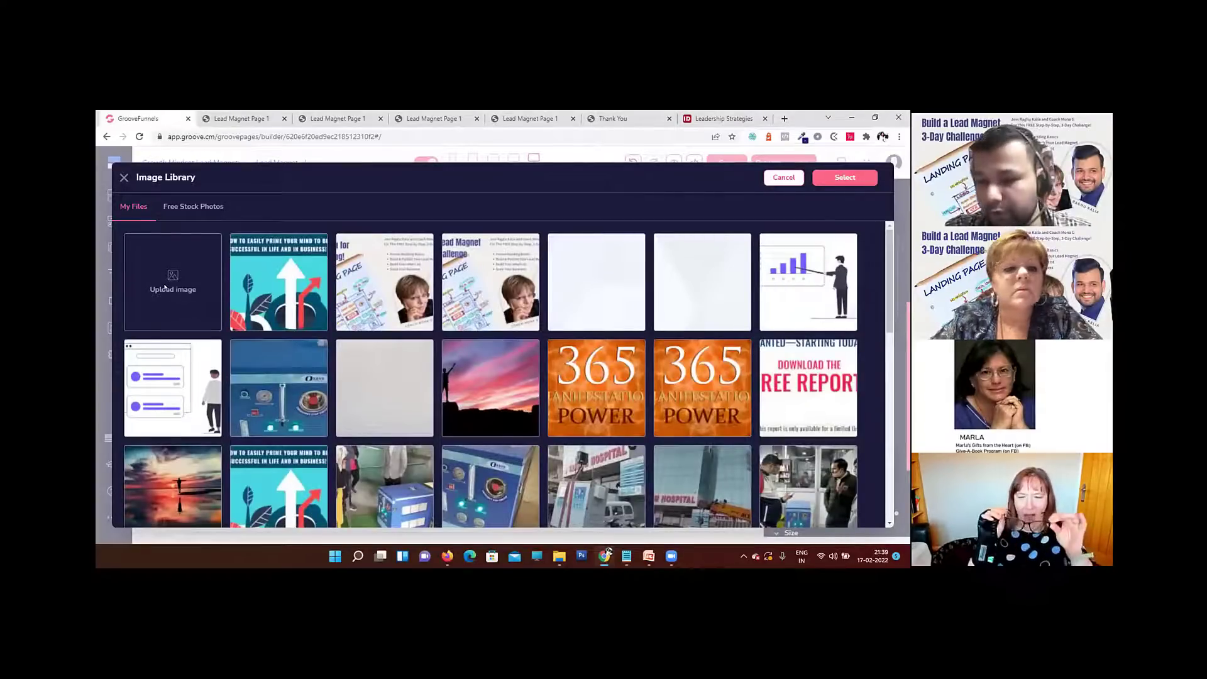
left_click(175, 206)
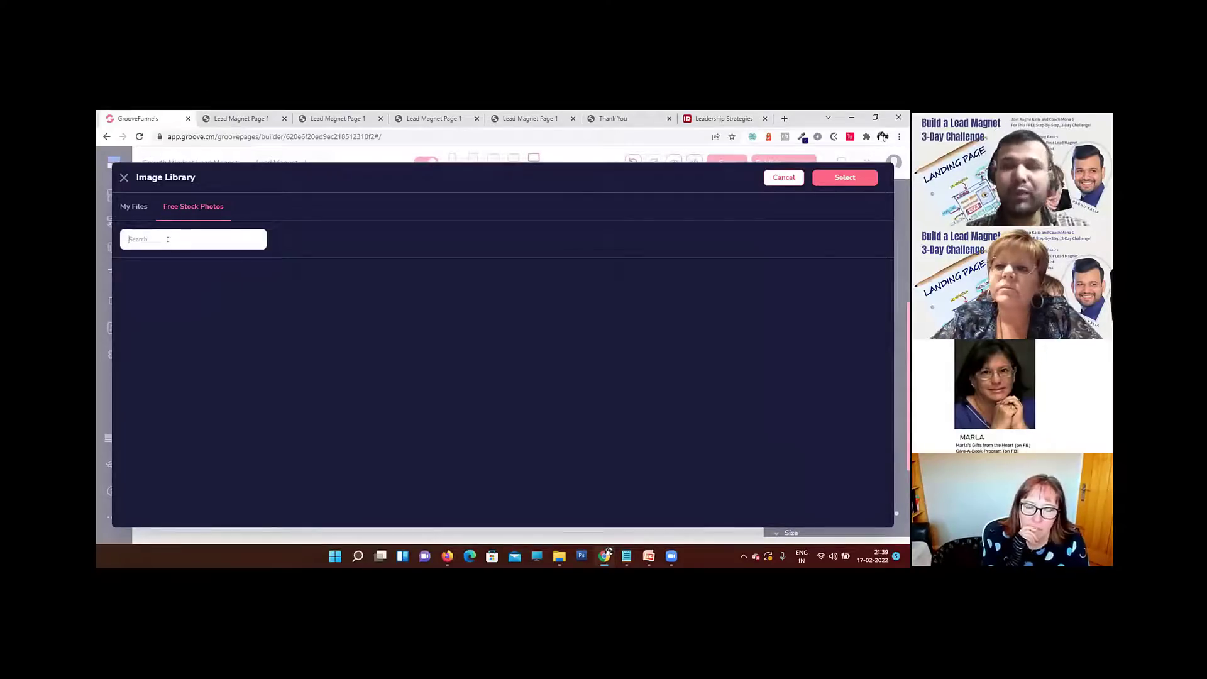
type("mindet")
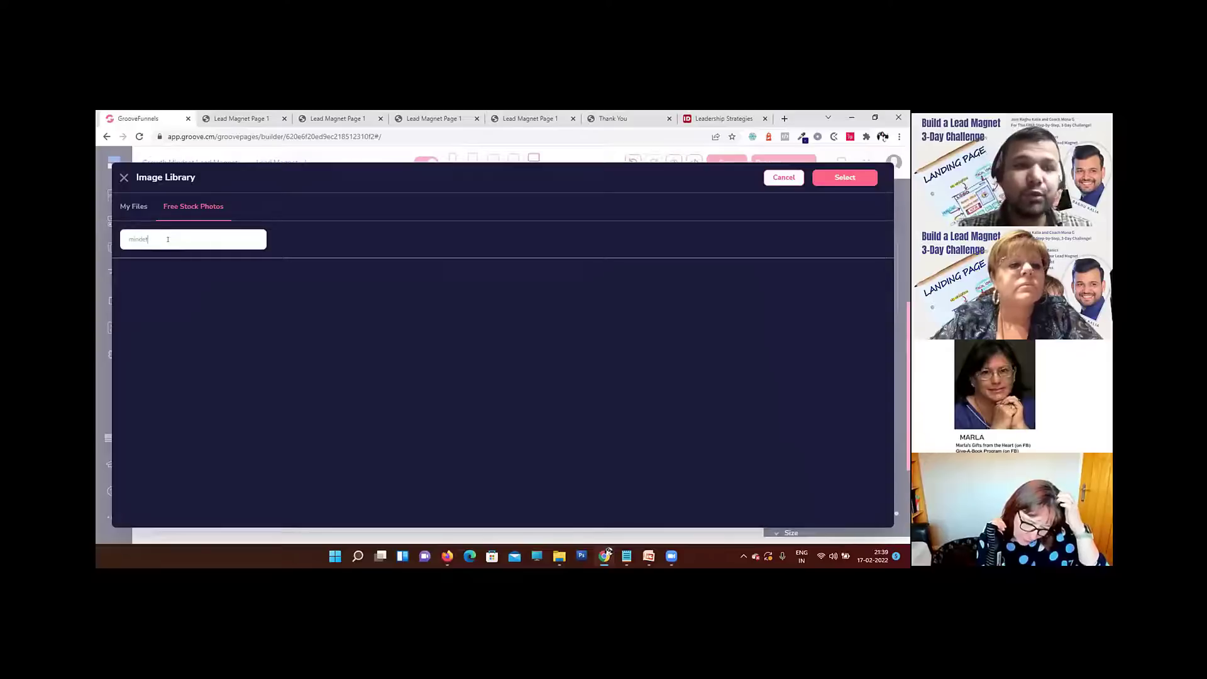
type("et")
key("Return")
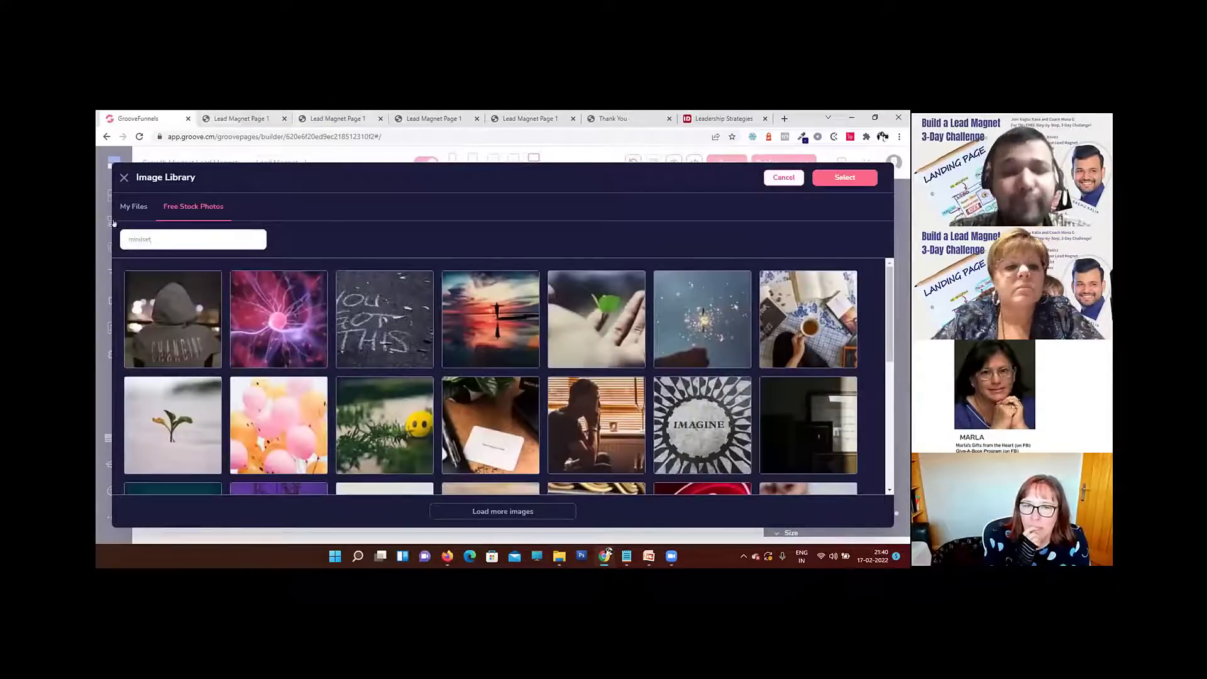
Step: Load more stock photos, compare them, and add the sunset photo with a silhouetted figure over water to My Files
scroll(480, 385, "down", 7)
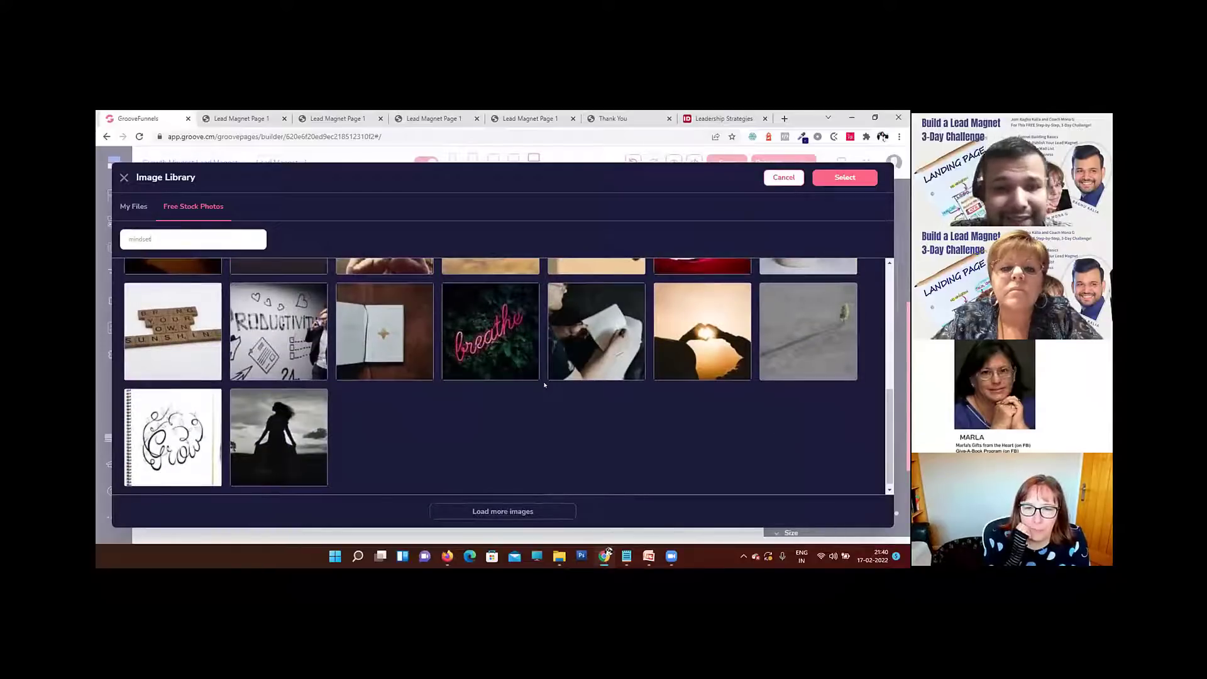
scroll(484, 415, "down", 1)
left_click(527, 512)
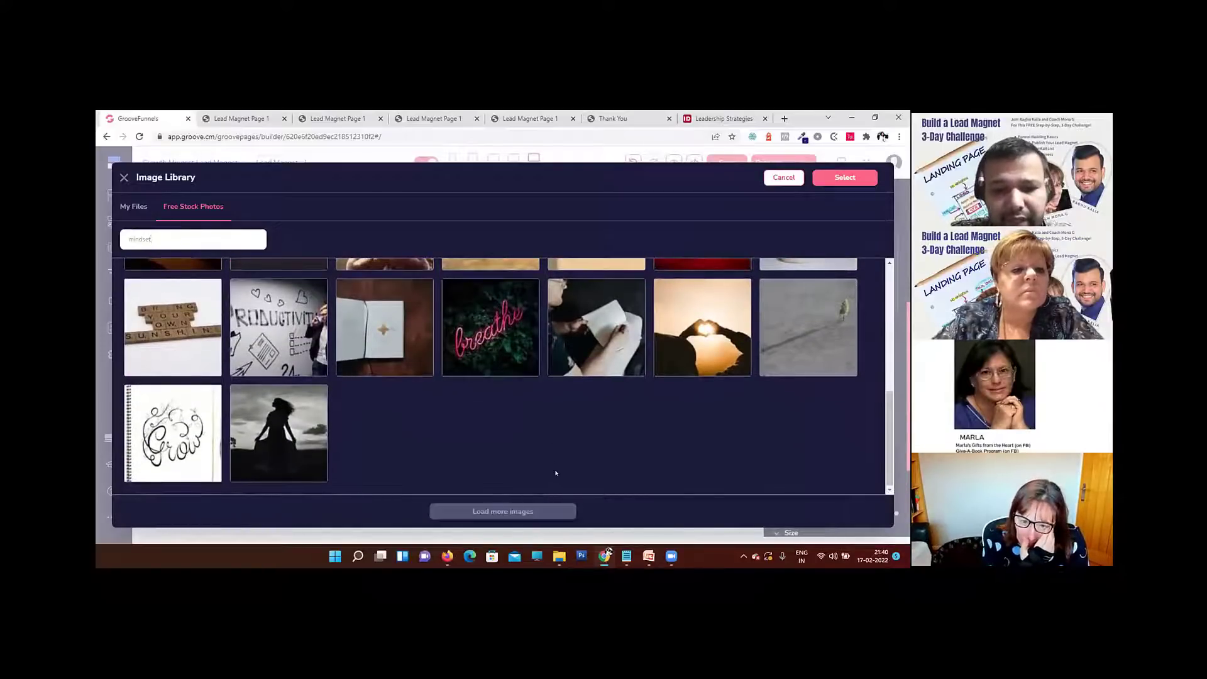
scroll(528, 357, "down", 3)
scroll(527, 357, "down", 4)
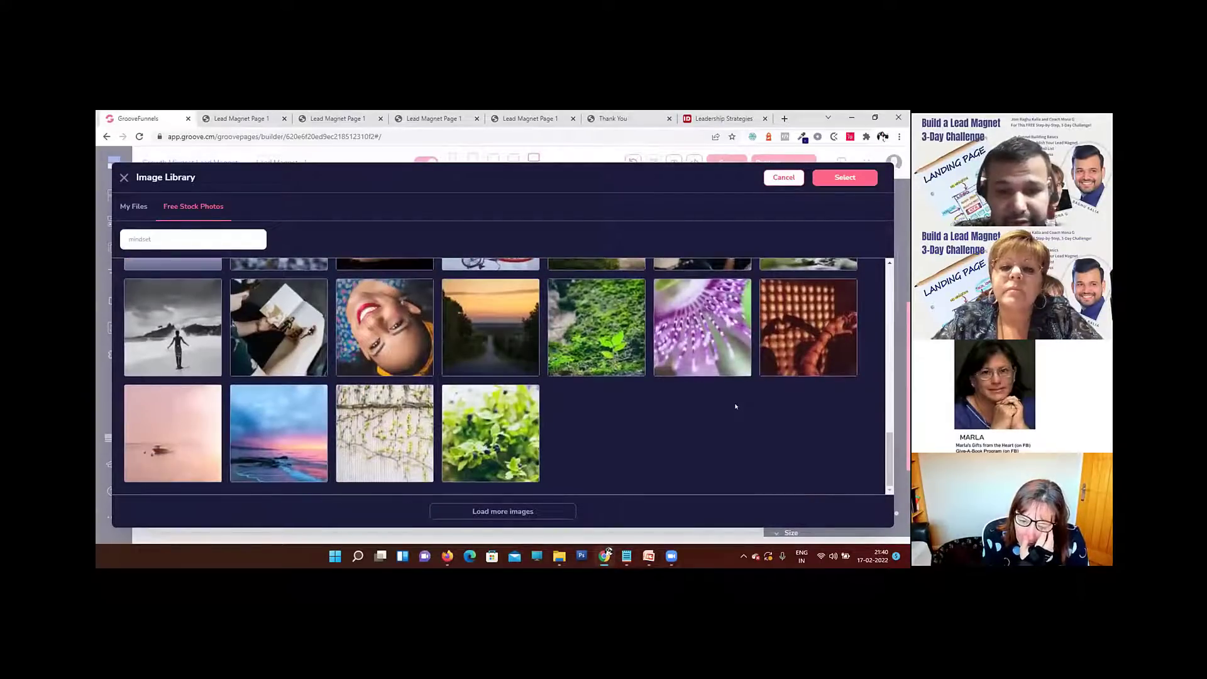
scroll(736, 406, "up", 10)
scroll(563, 368, "up", 3)
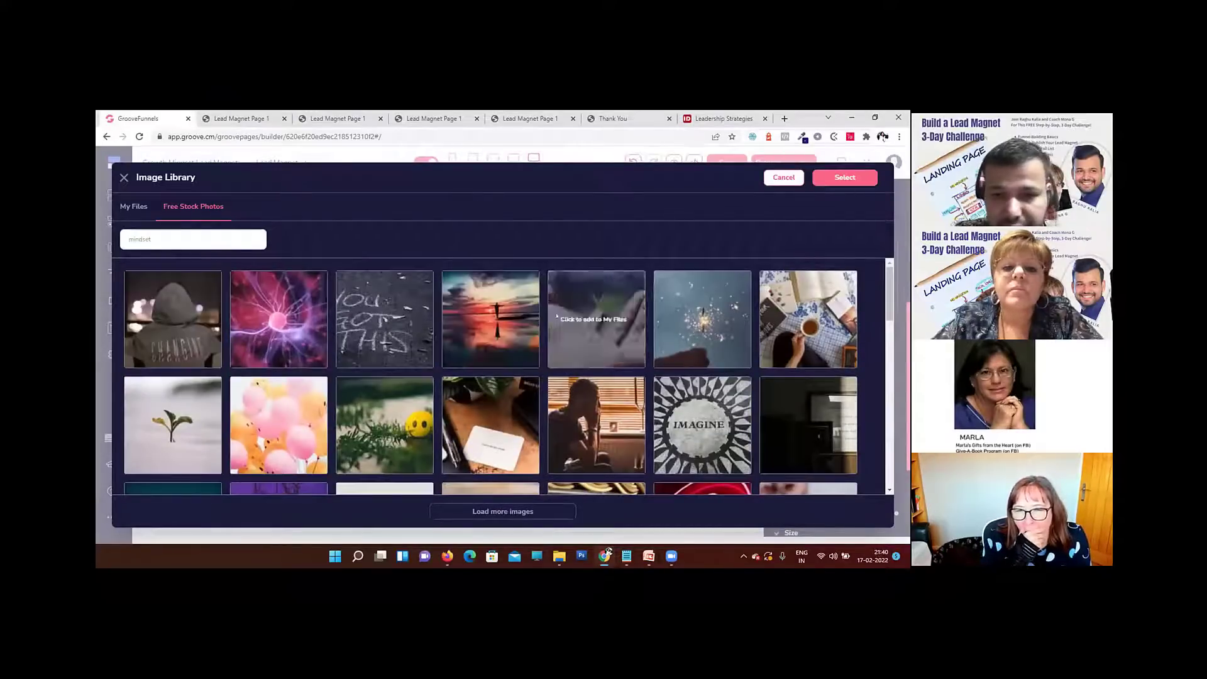
scroll(603, 400, "down", 15)
scroll(605, 402, "down", 3)
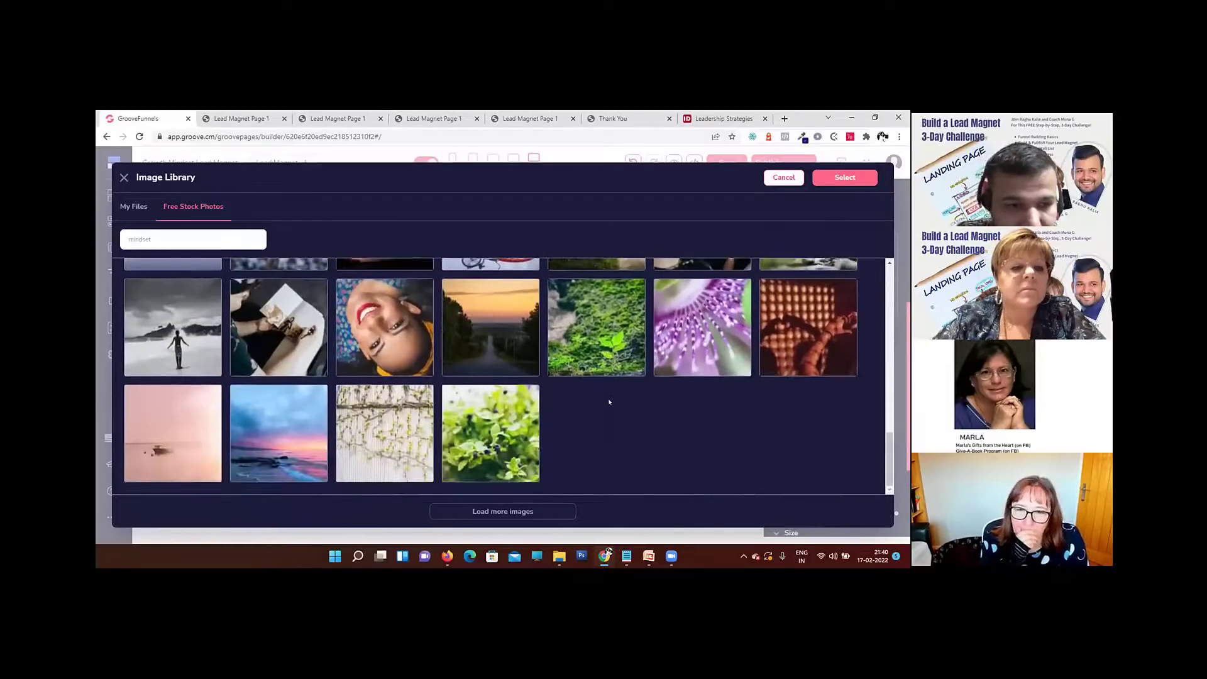
scroll(609, 402, "up", 10)
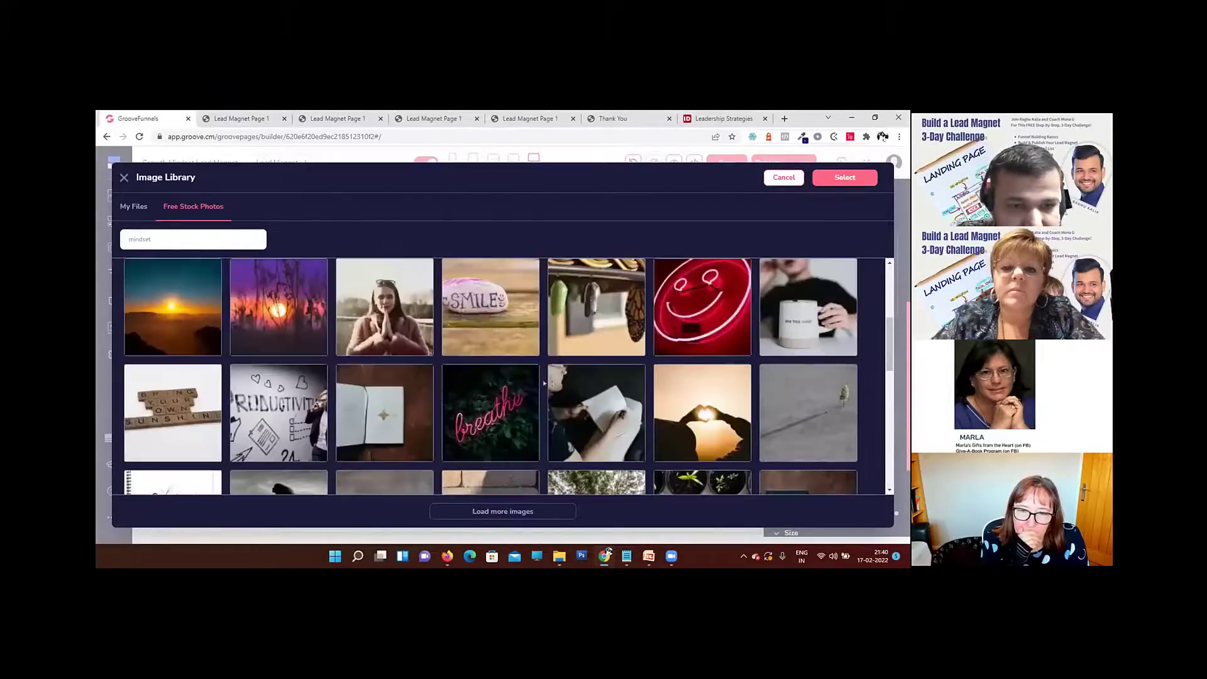
scroll(552, 384, "up", 4)
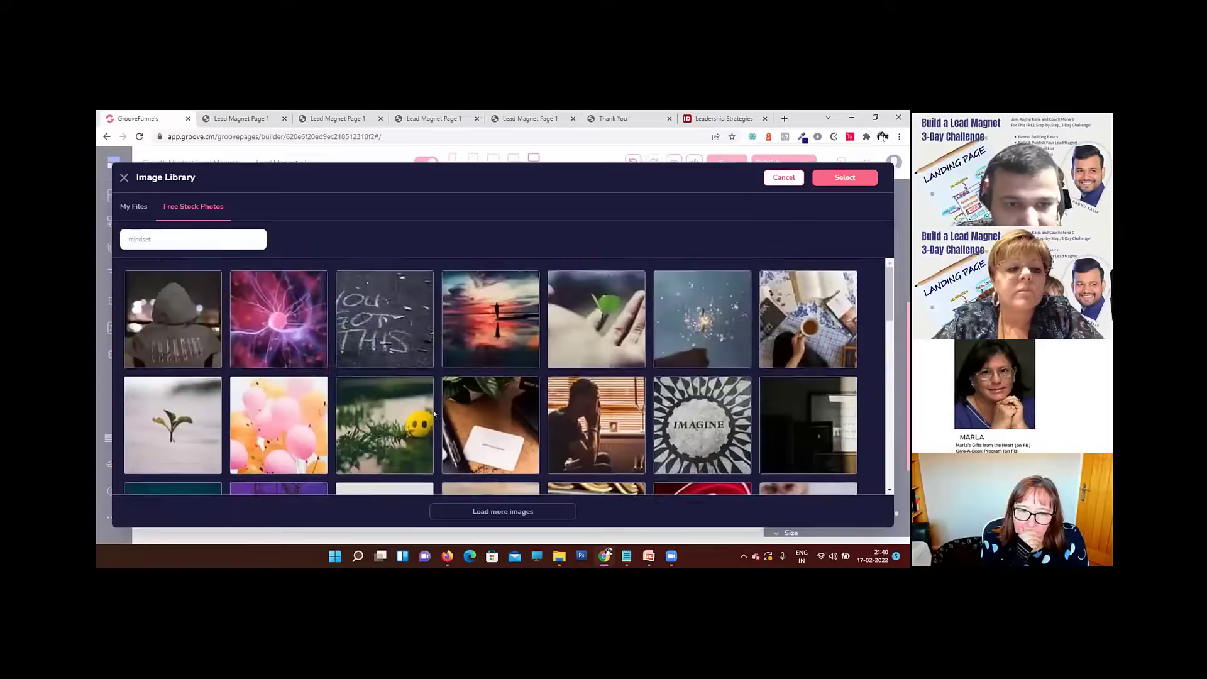
scroll(566, 389, "down", 4)
scroll(506, 319, "up", 4)
left_click(506, 320)
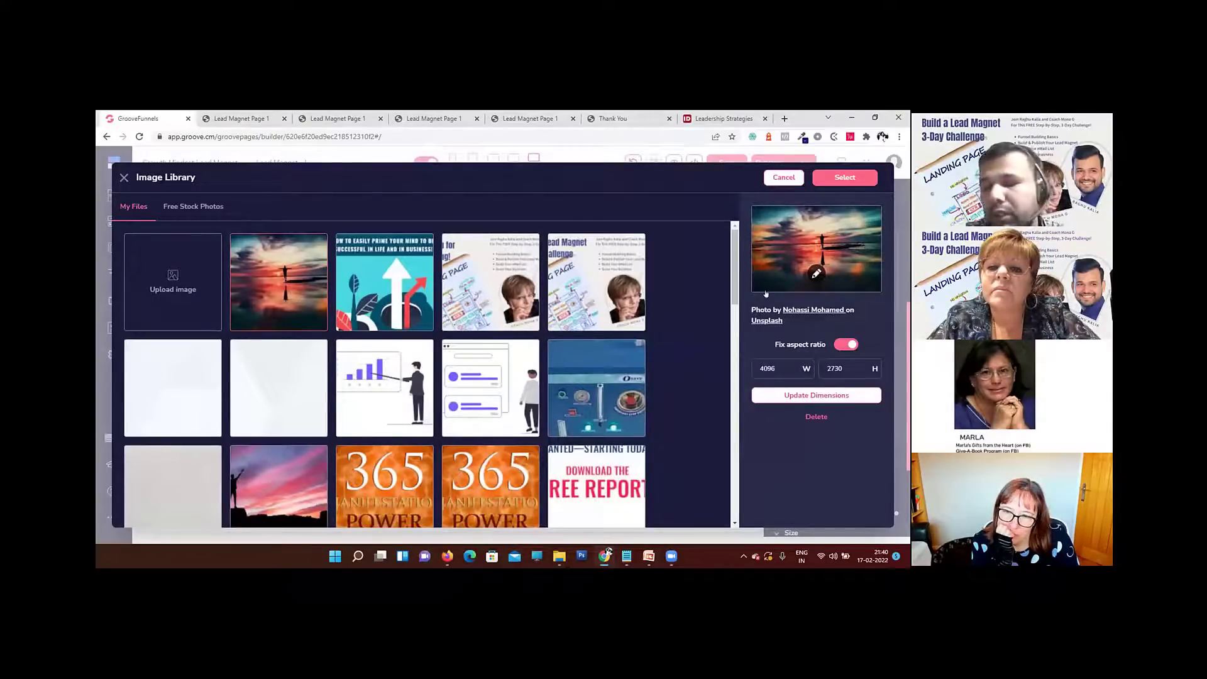
Step: Open the sunset photo's width for editing
left_click_drag(778, 368, 750, 367)
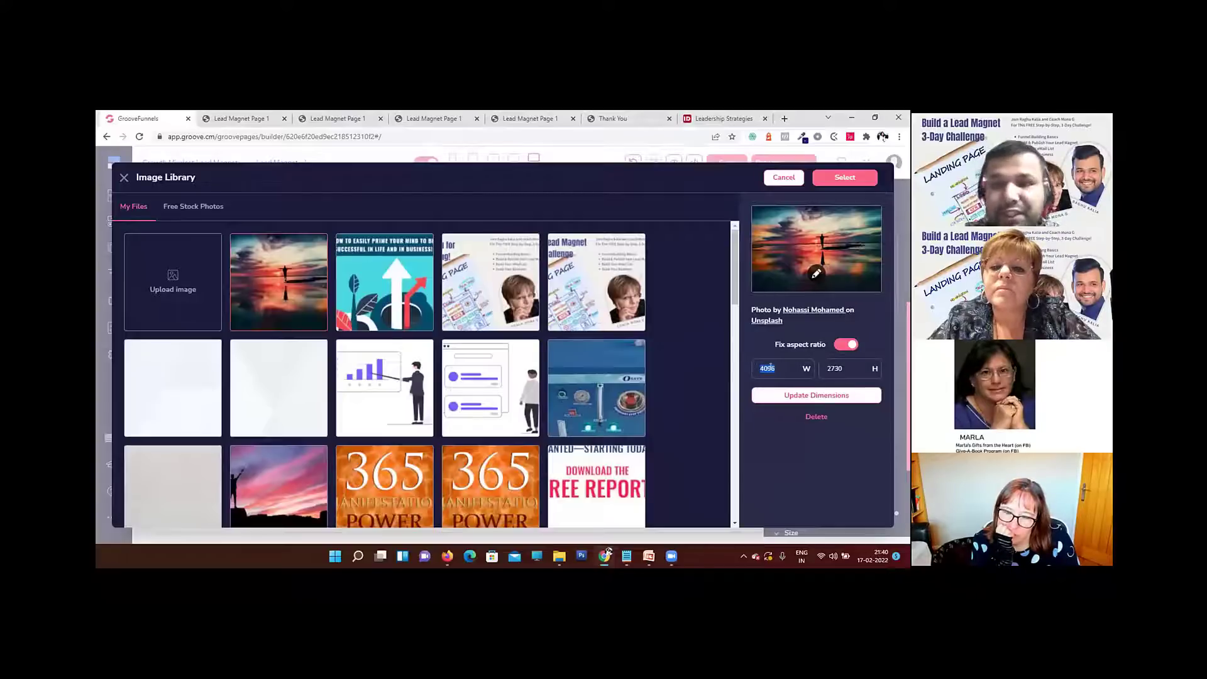
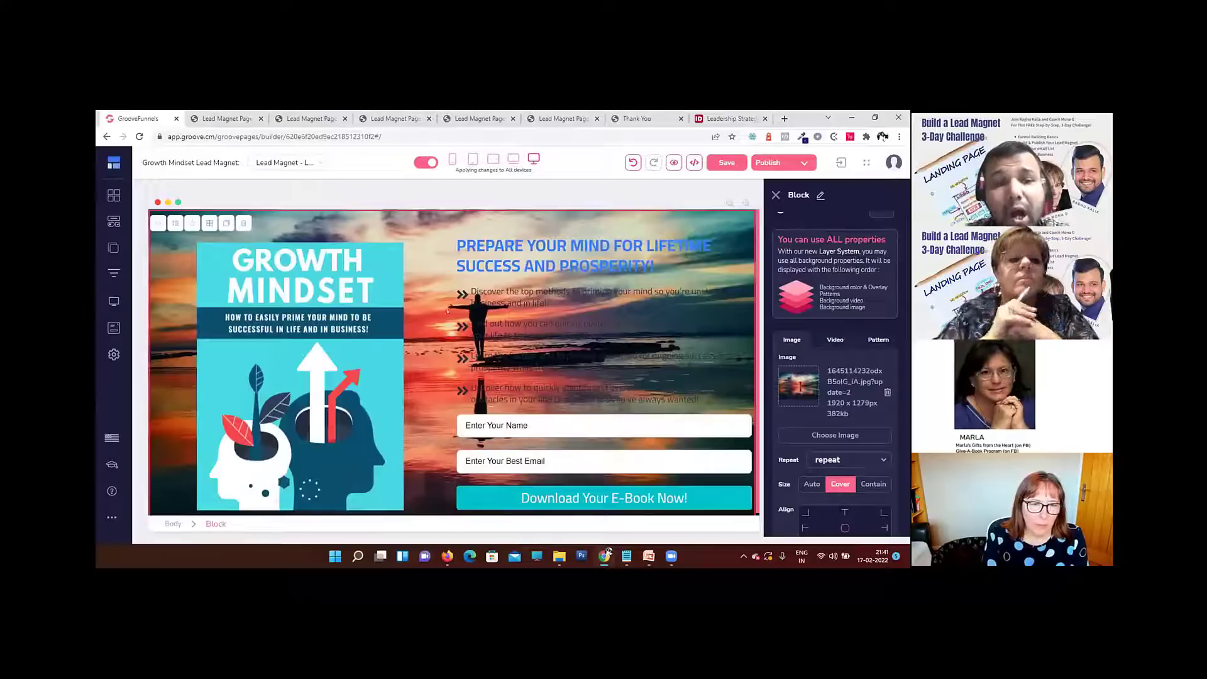
Step: Check how the block's sunset background looks in the existing page preview, and return to the editor
scroll(848, 281, "up", 3)
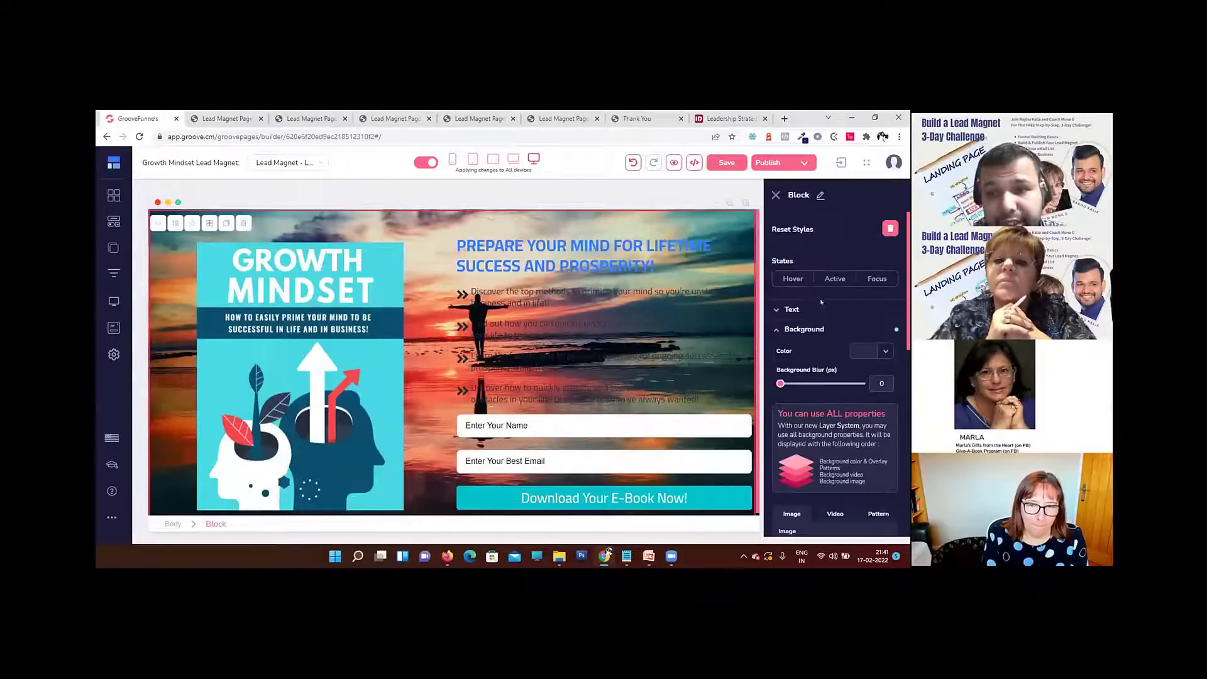
left_click(202, 114)
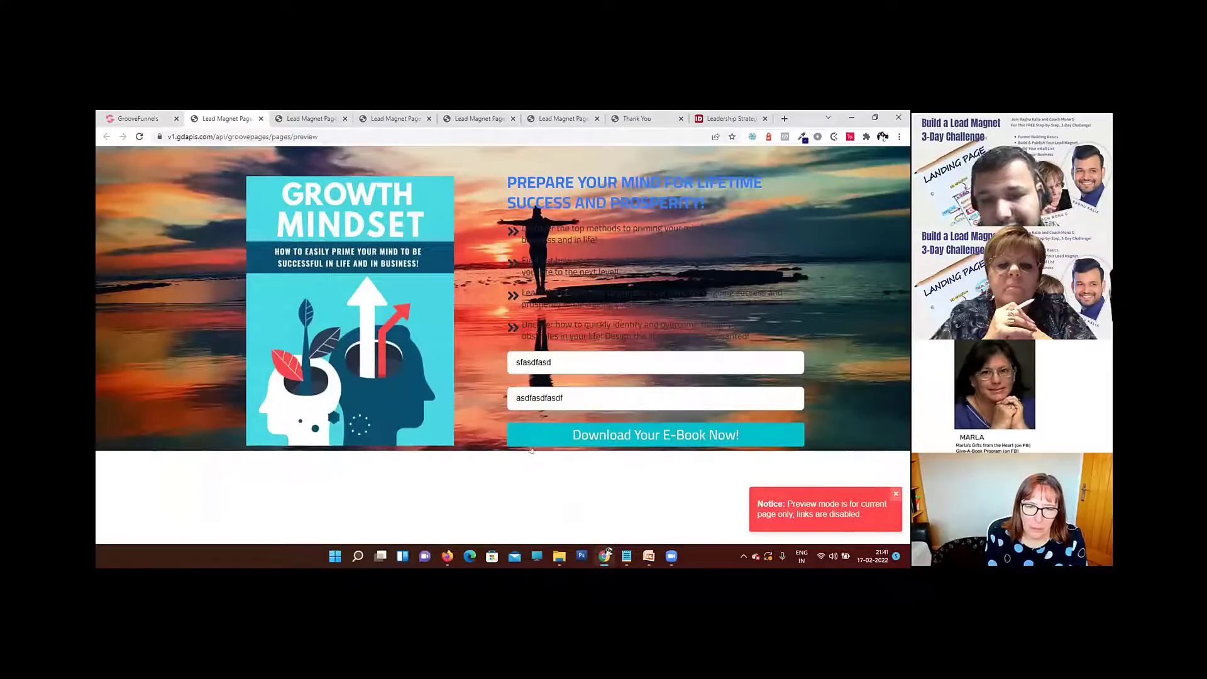
left_click(149, 117)
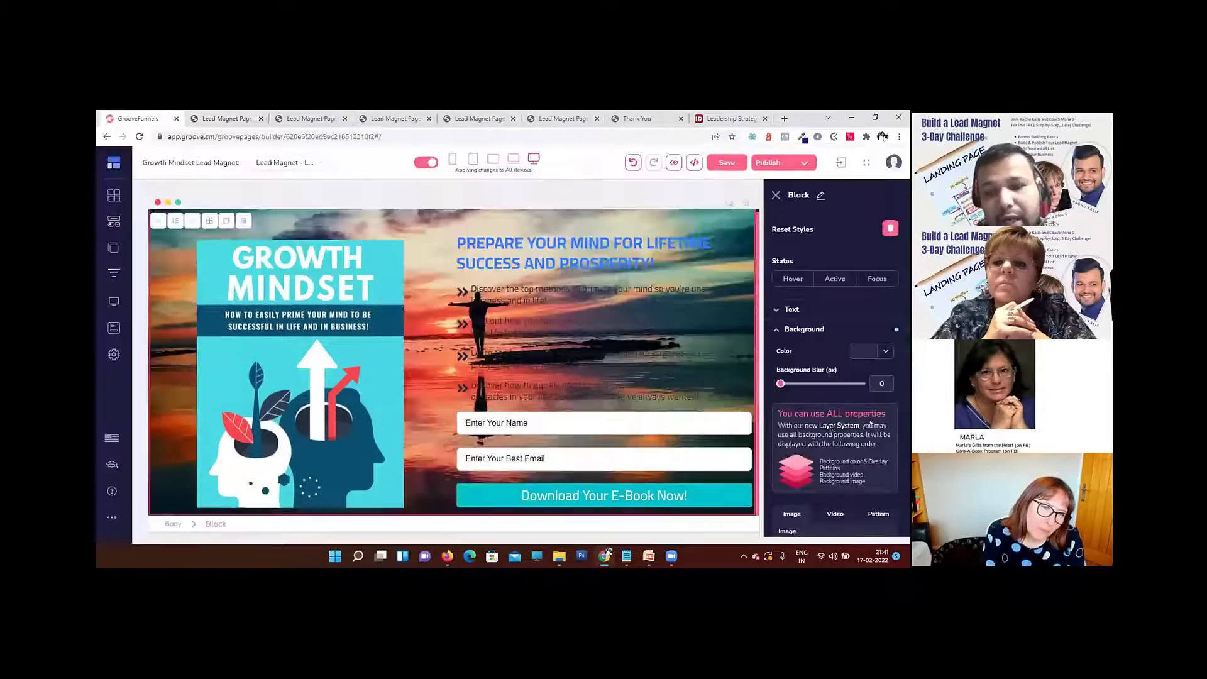
Step: Set the block's bottom padding to 50 and preview the landing page
left_click(778, 329)
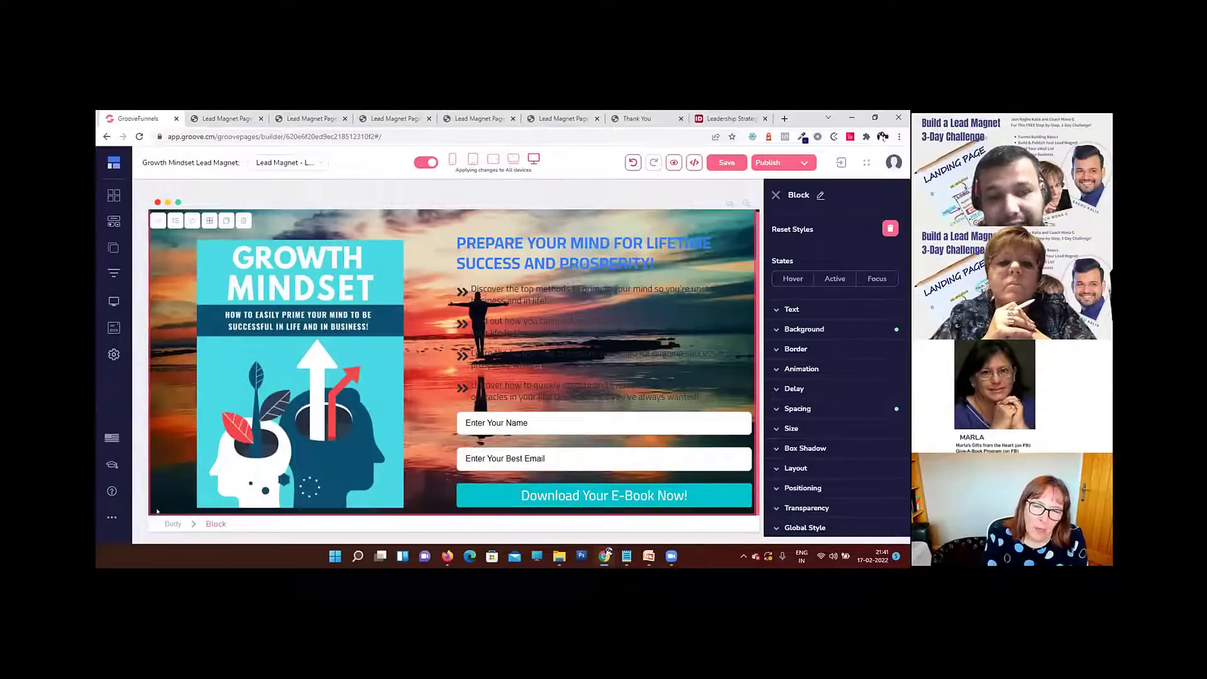
left_click(843, 410)
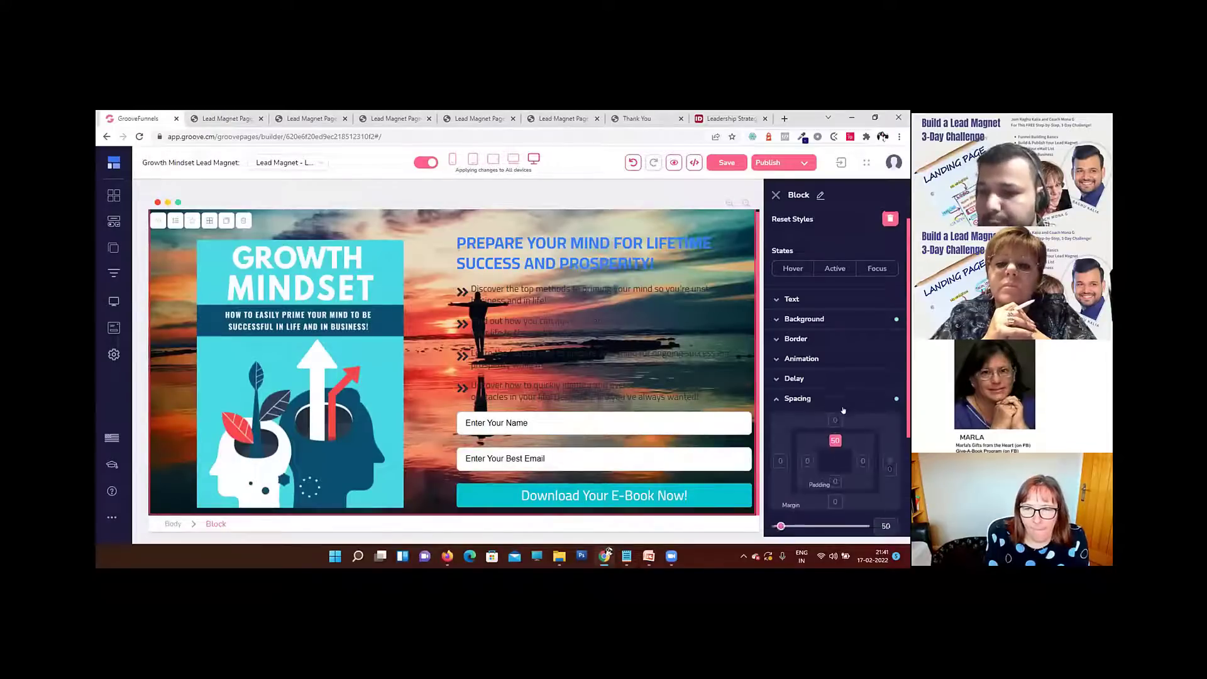
scroll(836, 390, "down", 2)
left_click(834, 388)
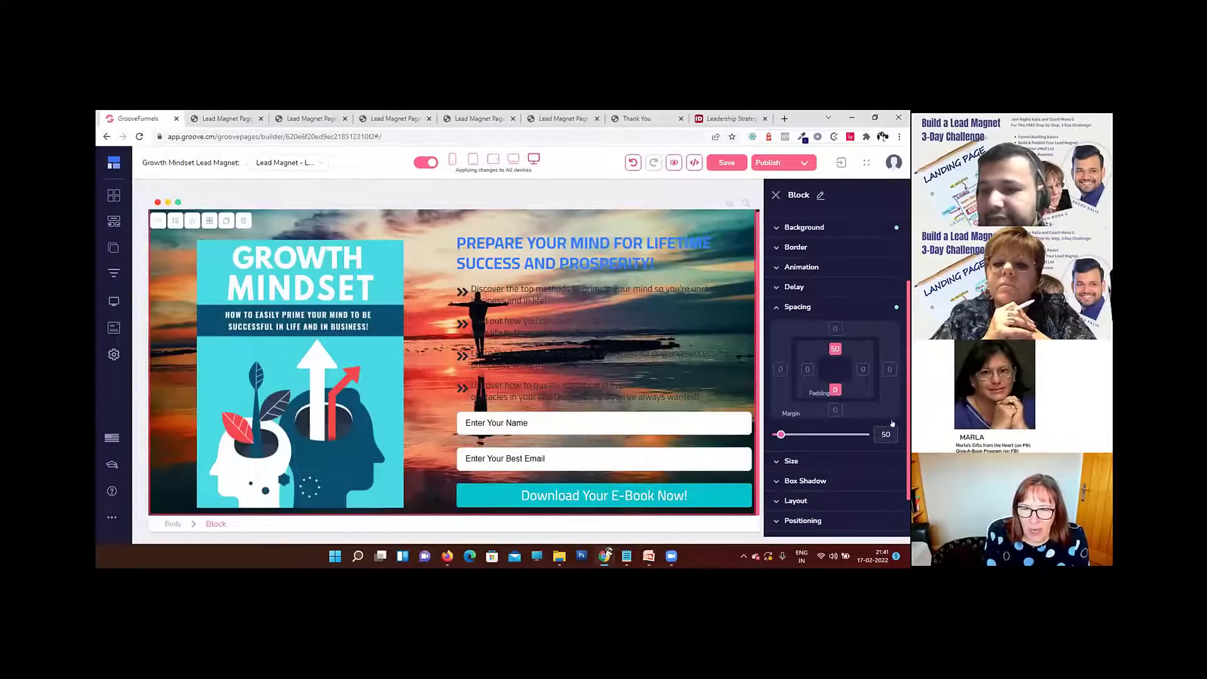
type("50")
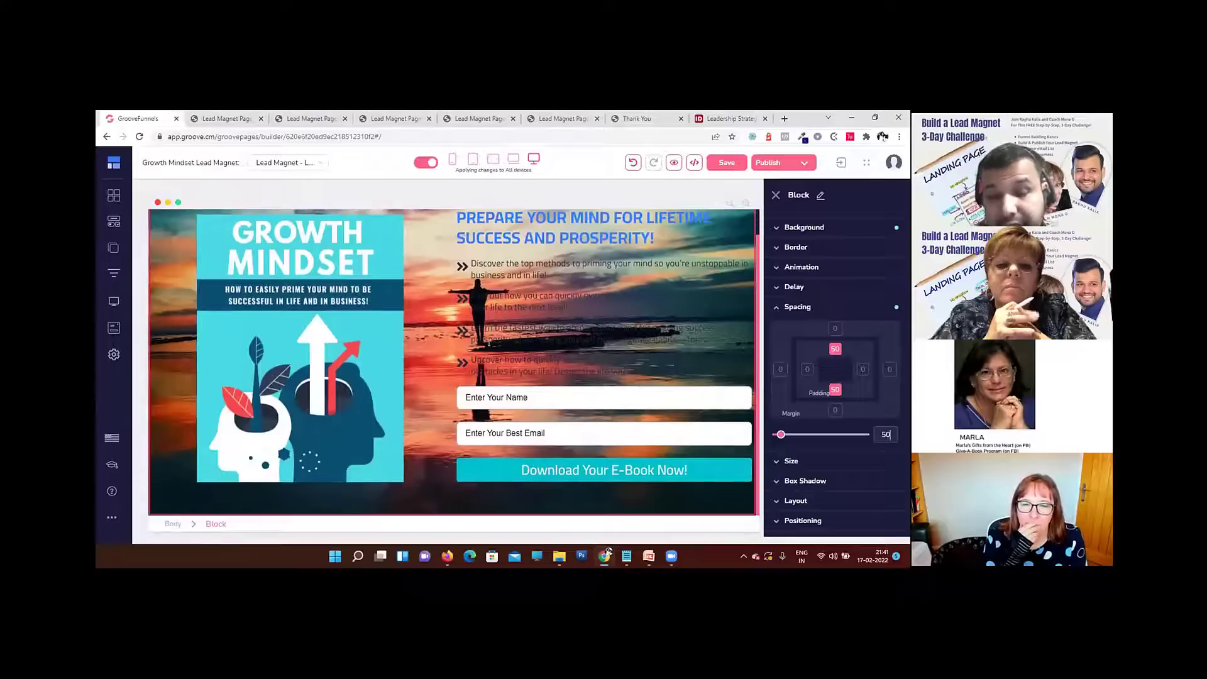
left_click(674, 162)
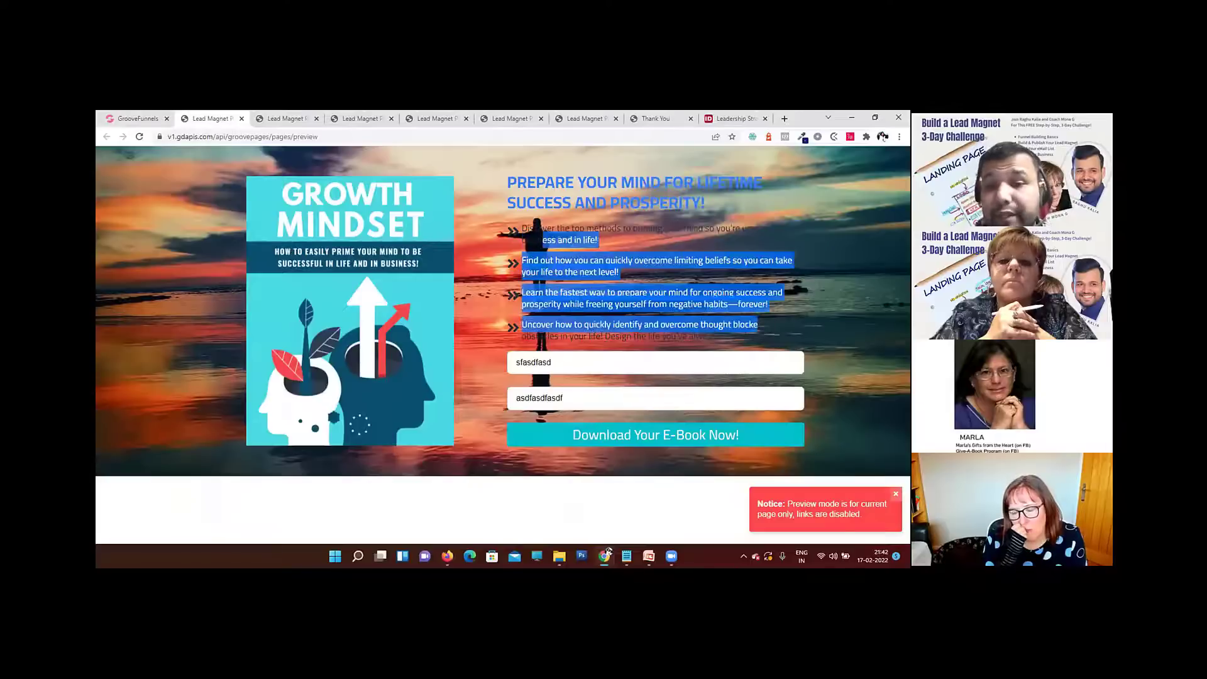
left_click(114, 118)
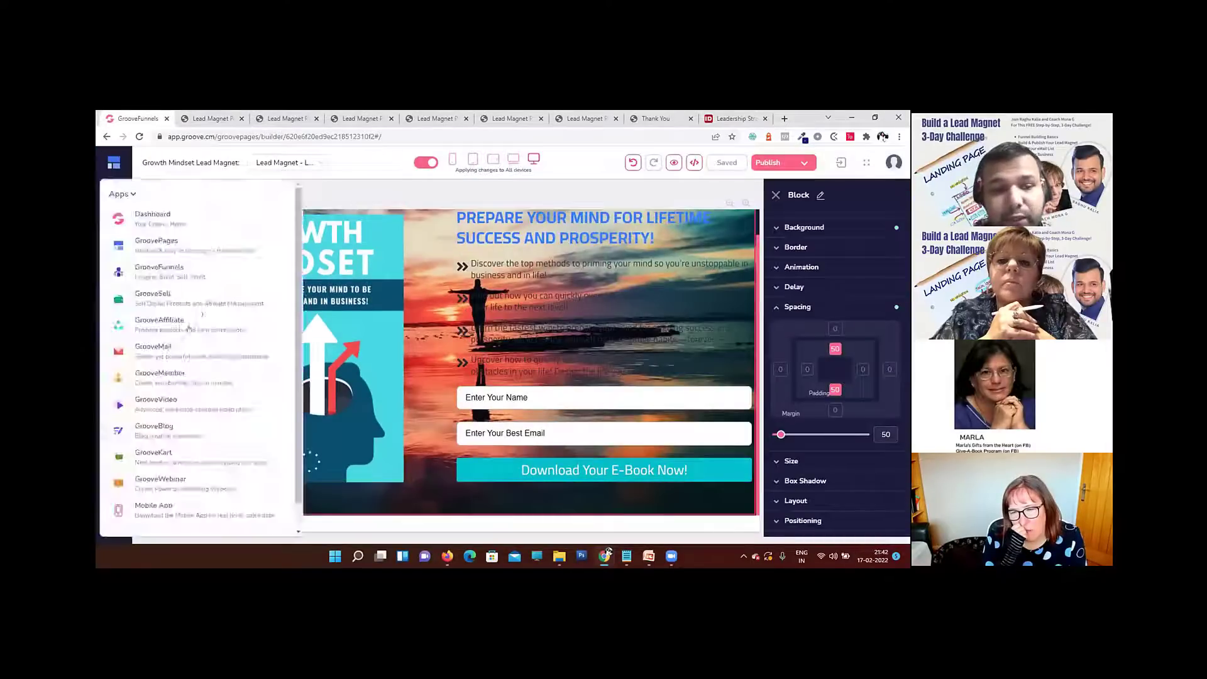
Step: Try a teal #00C2CB background color over the block's sunset photo at 0.42 opacity
scroll(801, 337, "up", 2)
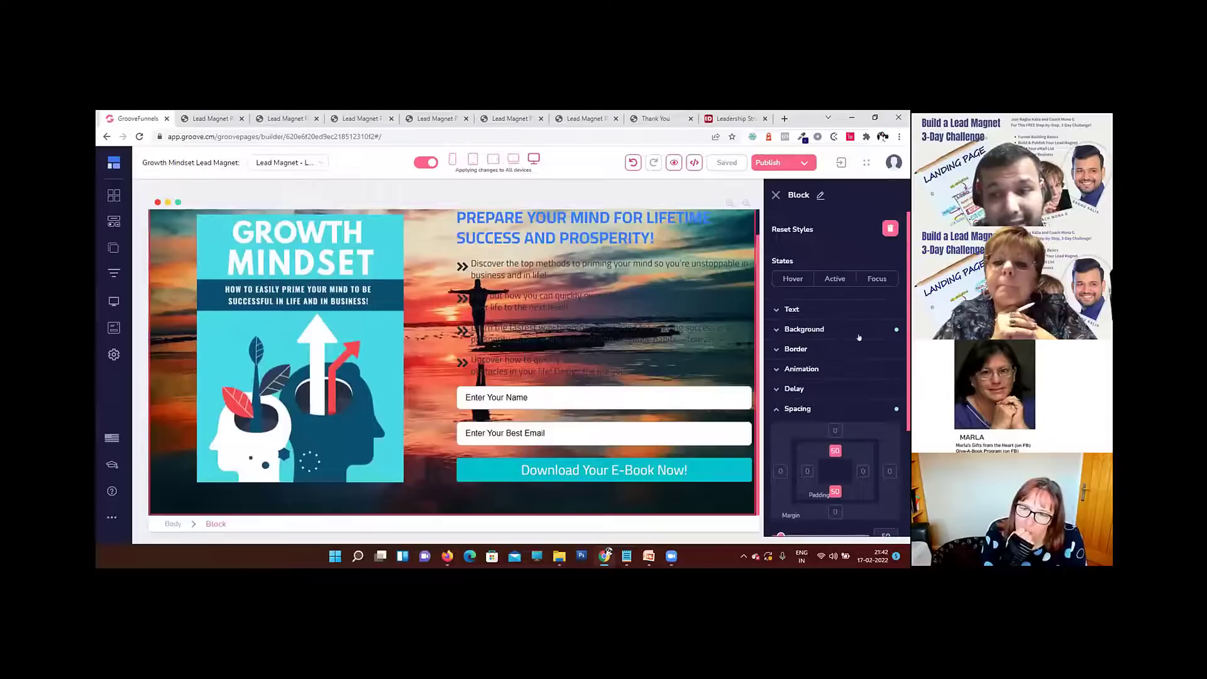
left_click(801, 332)
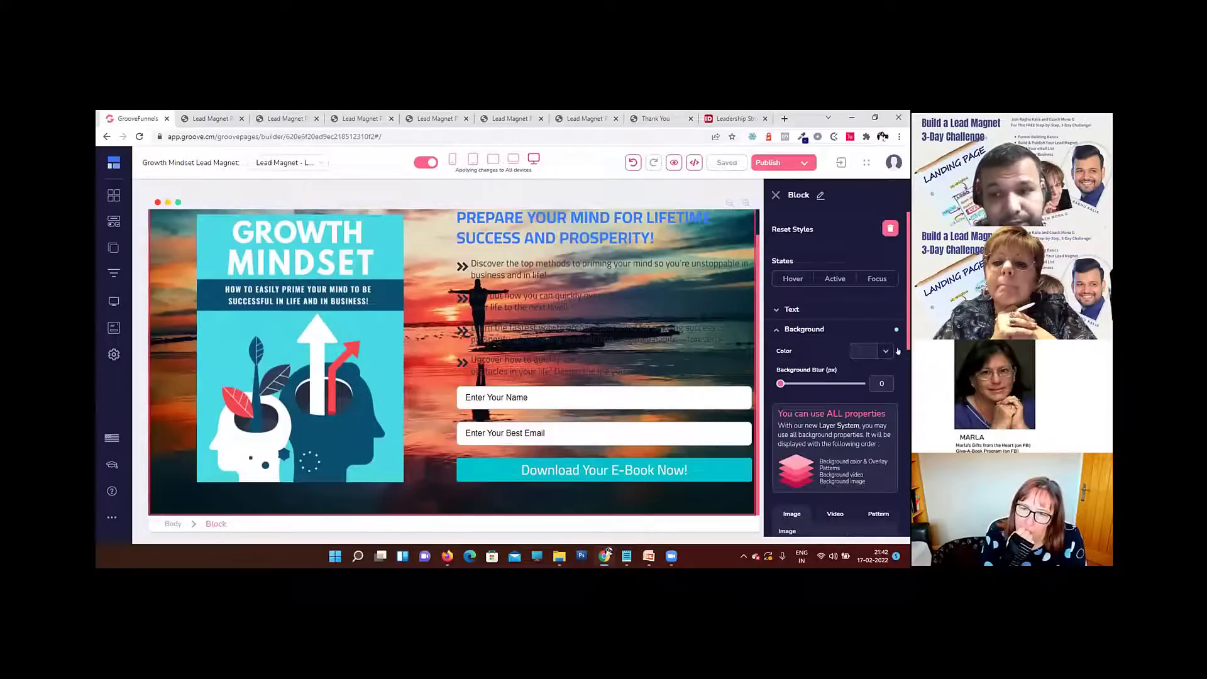
left_click(882, 352)
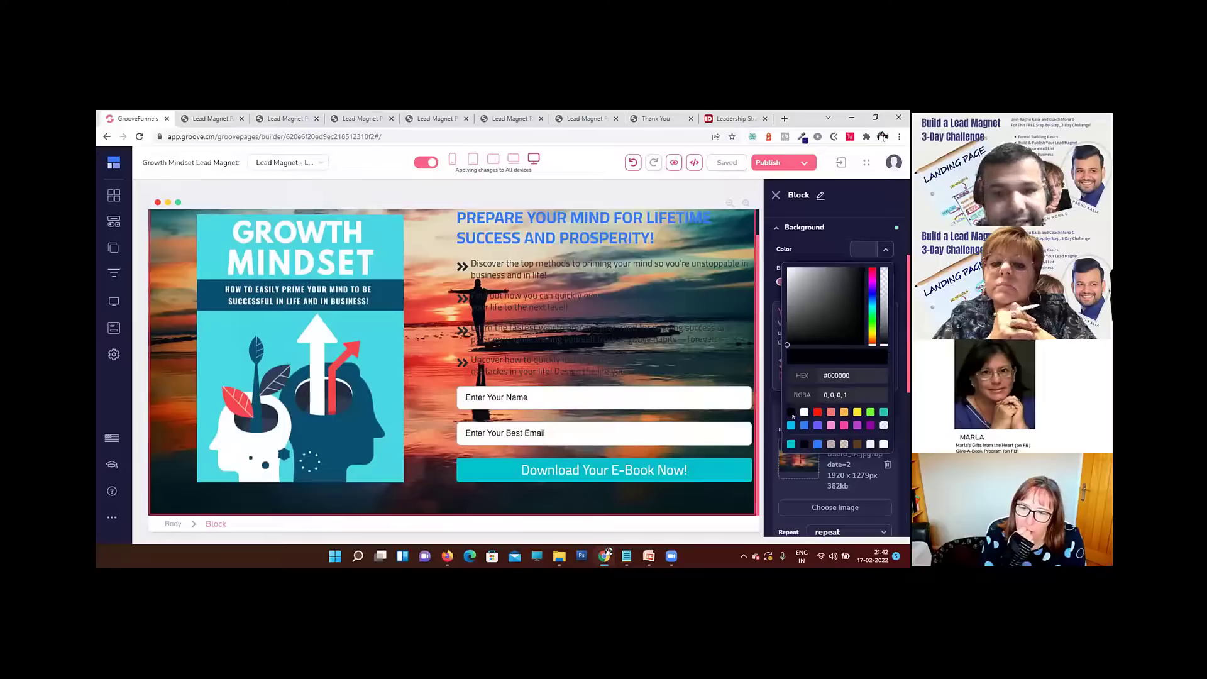
left_click(791, 444)
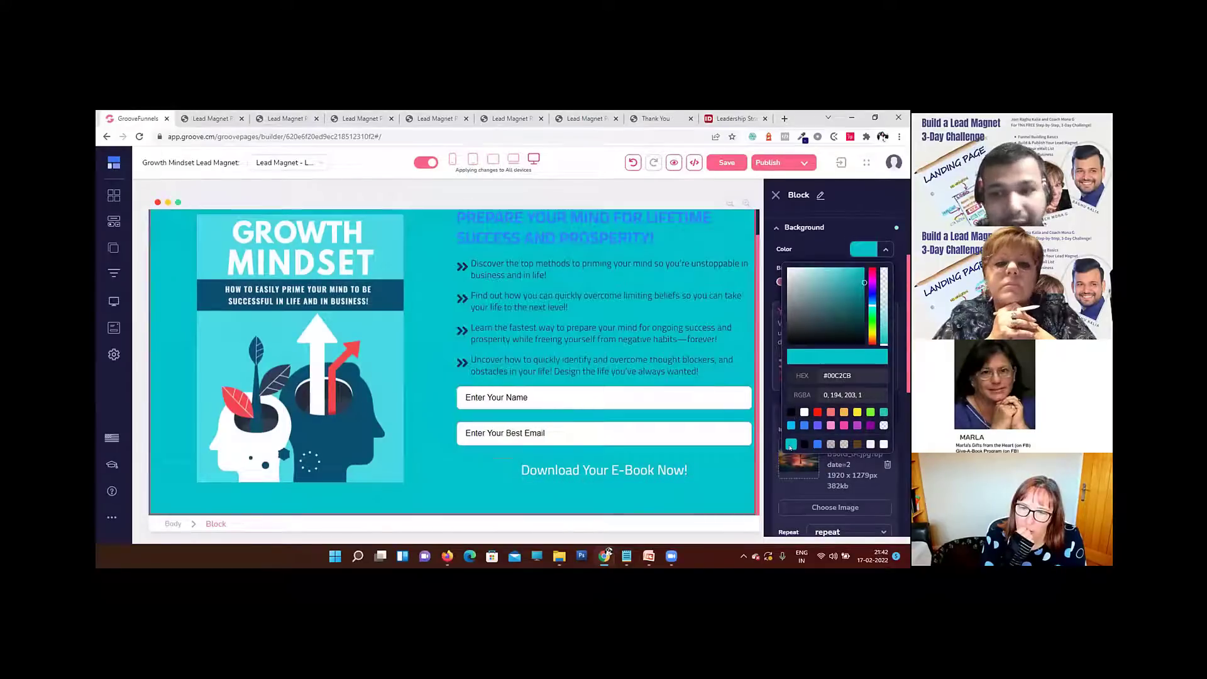
left_click_drag(889, 344, 887, 301)
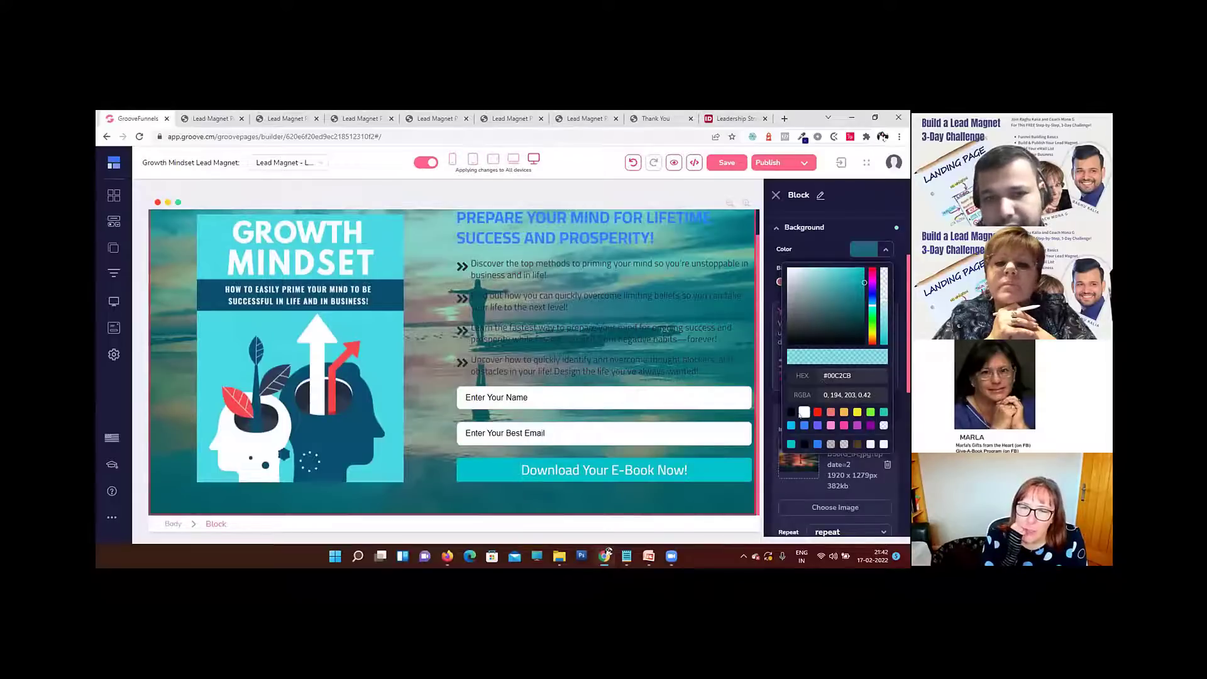
Step: Set the block's background color overlay to #F7F7F7 at 0.61 opacity and preview the landing page
left_click(804, 411)
left_click(881, 318)
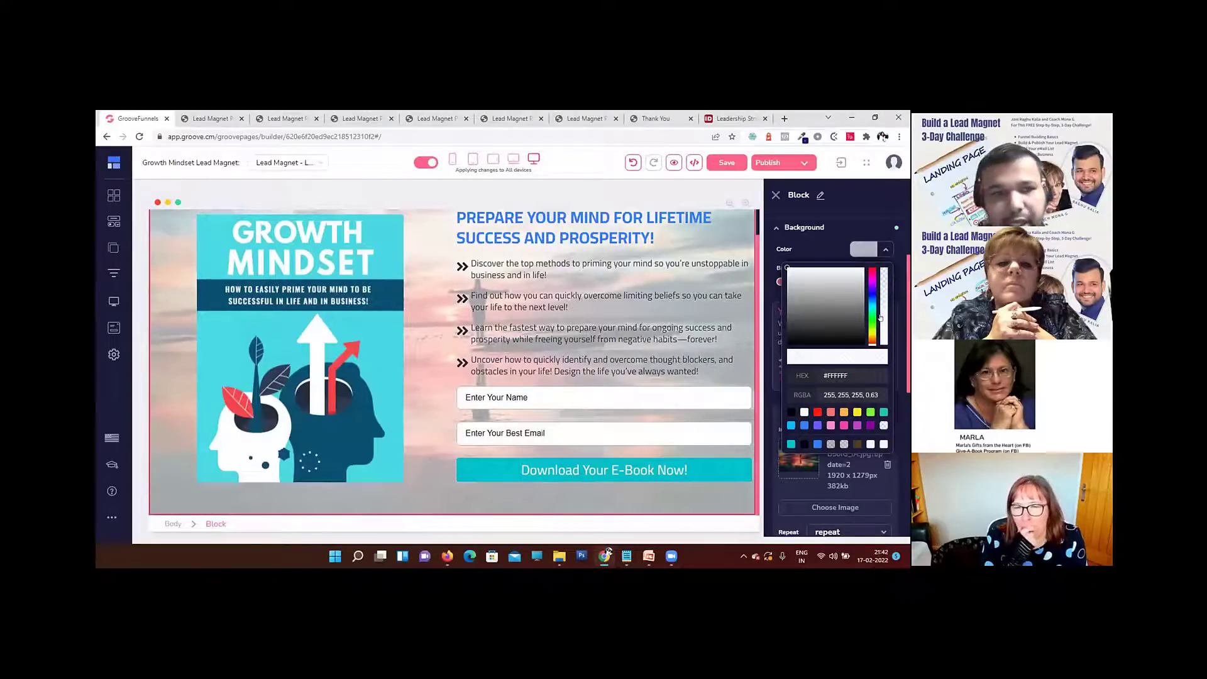
double_click(832, 376)
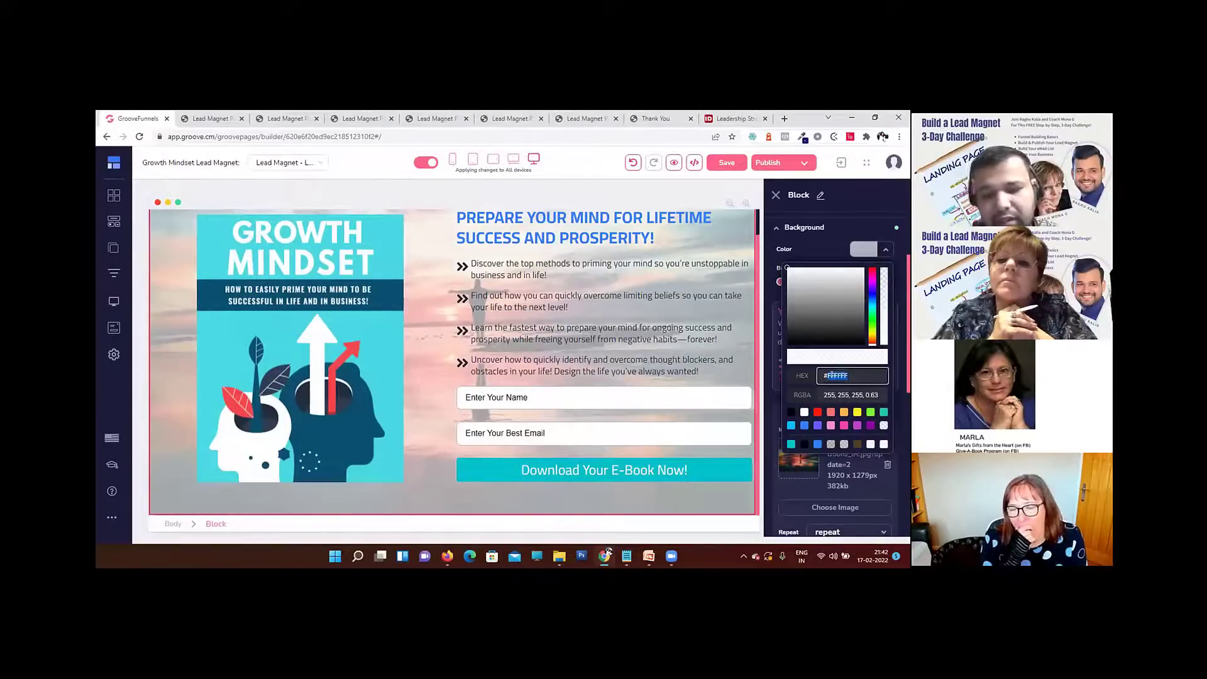
type("f7f7f7")
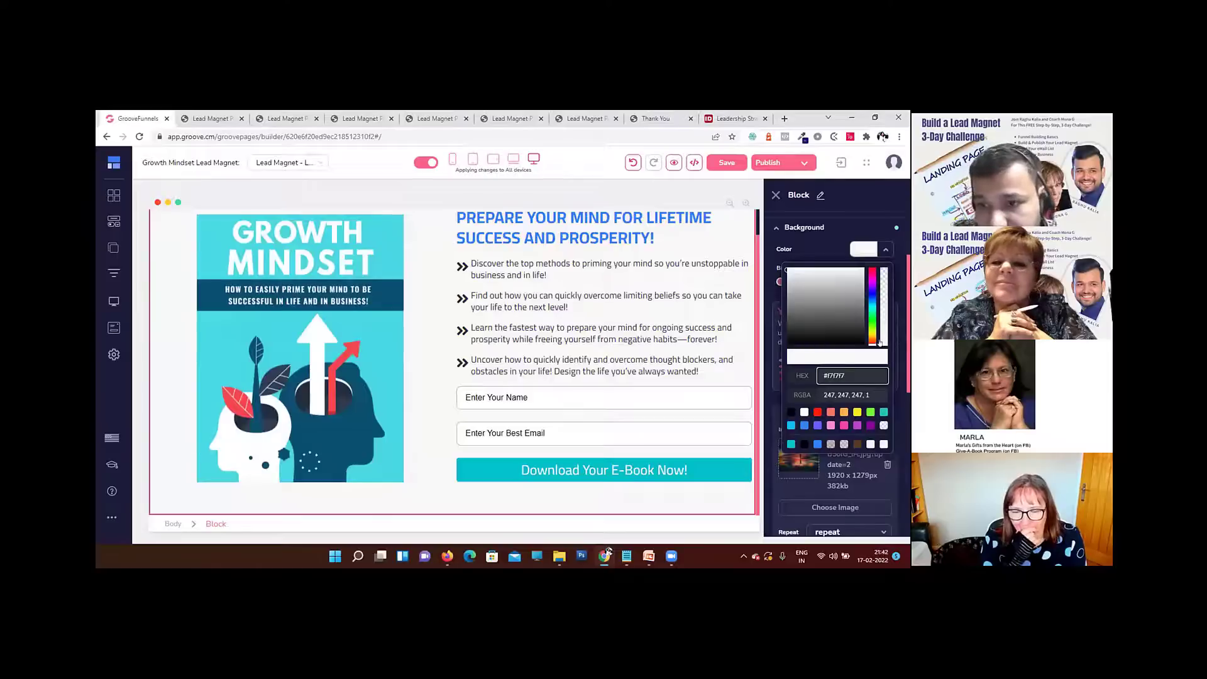
left_click(881, 321)
left_click_drag(881, 321, 880, 318)
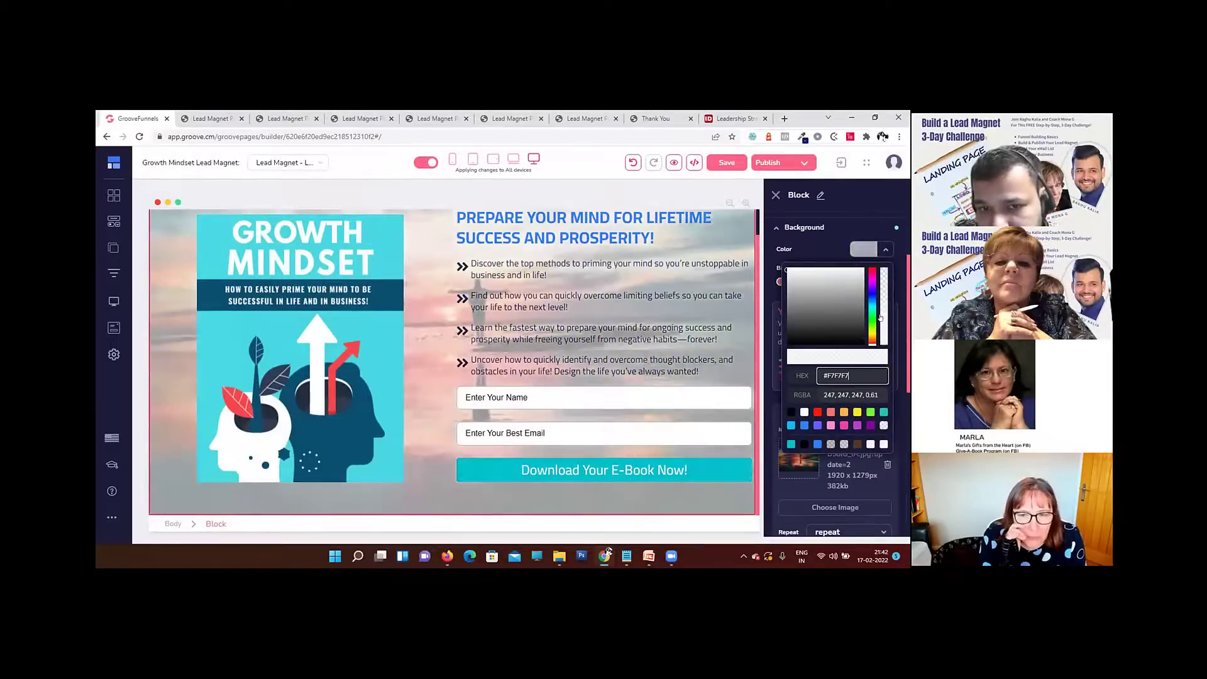
left_click(671, 169)
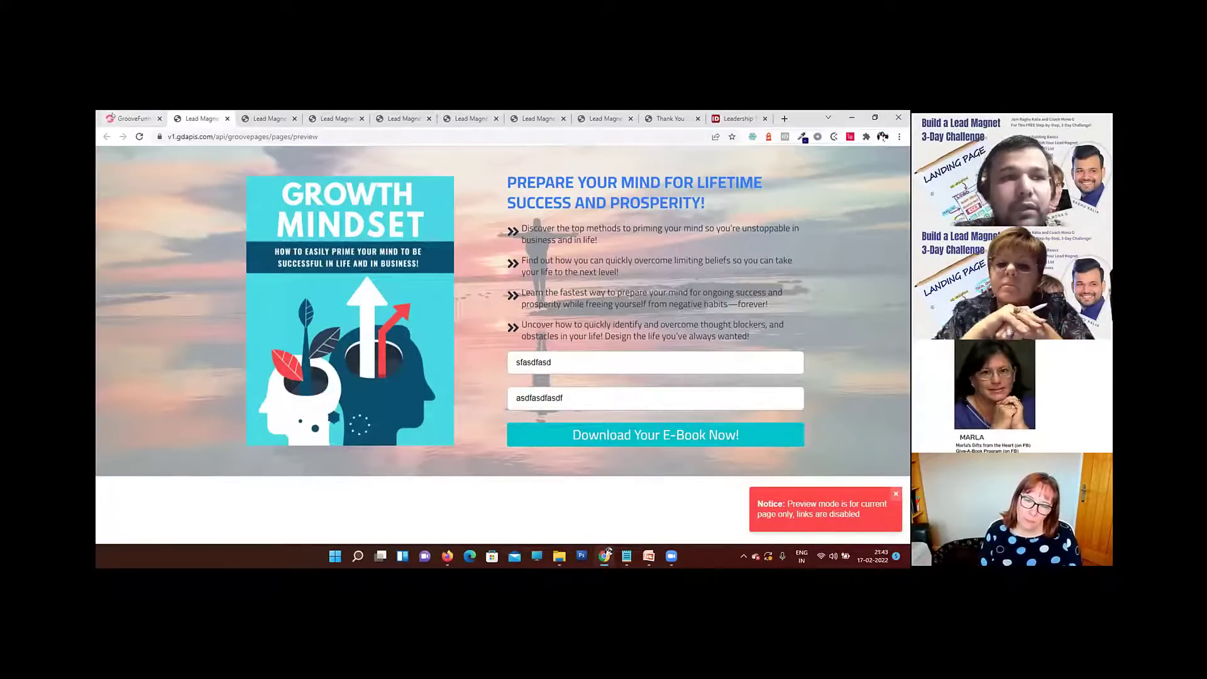
left_click(133, 118)
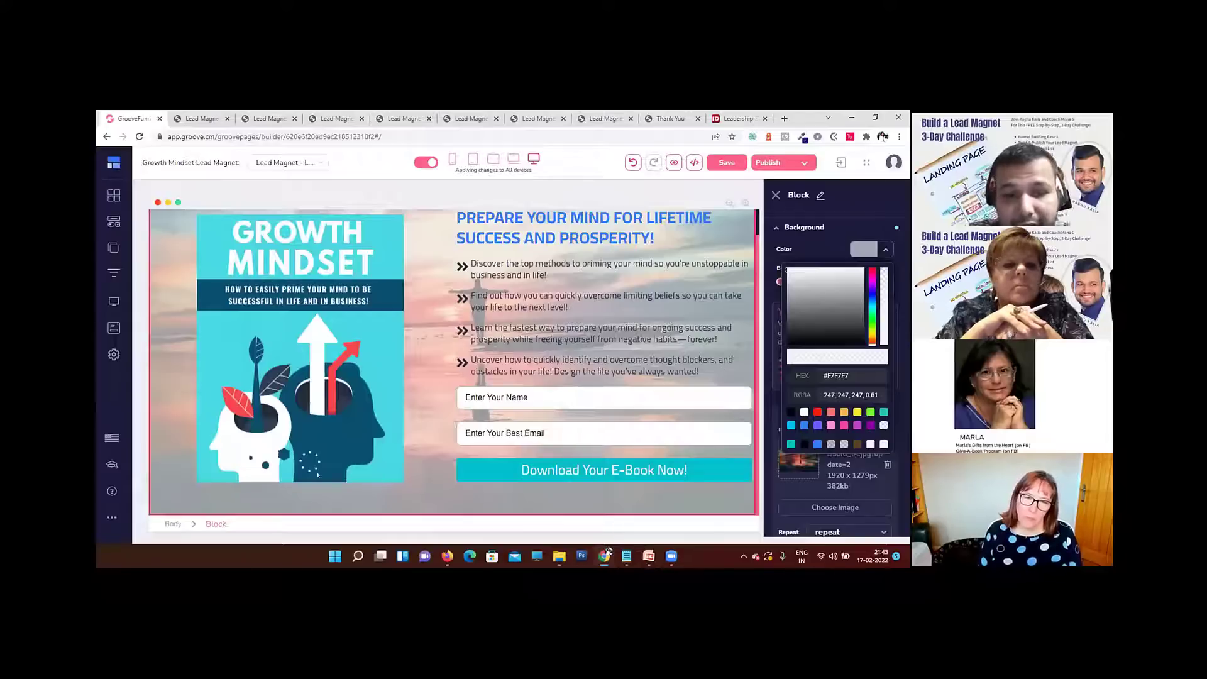
Step: Try adding a two-column layout among the bullet points beside the cover, and undo it
left_click(433, 408)
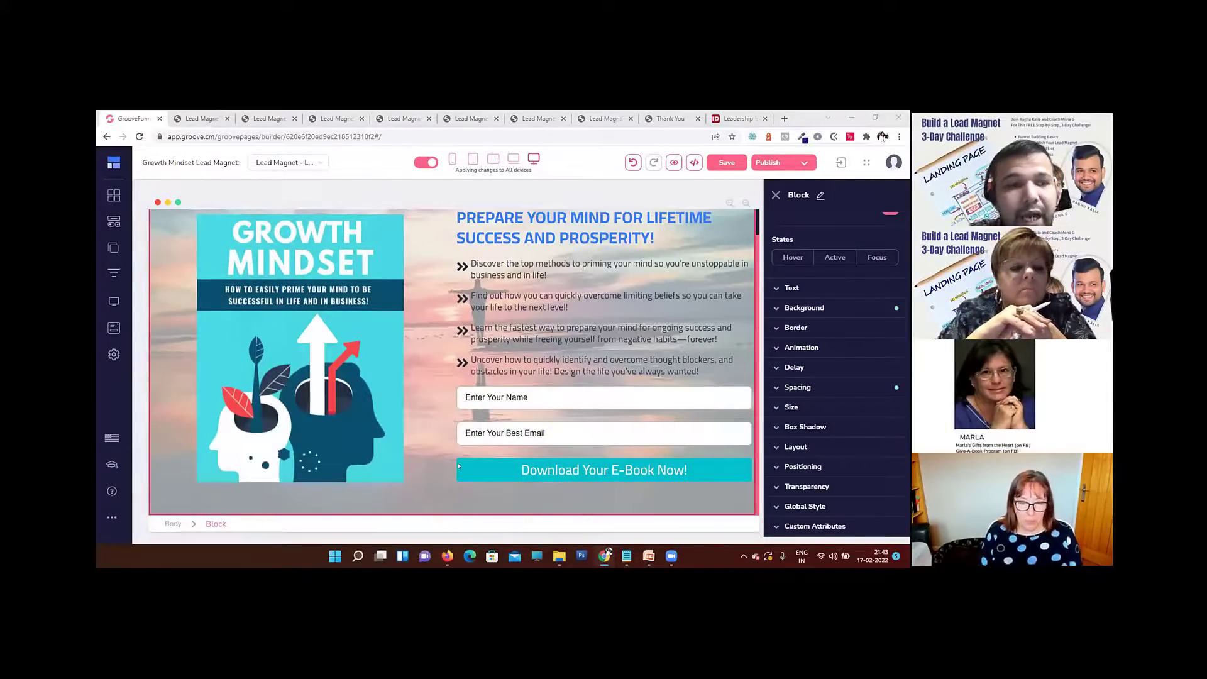
left_click(114, 222)
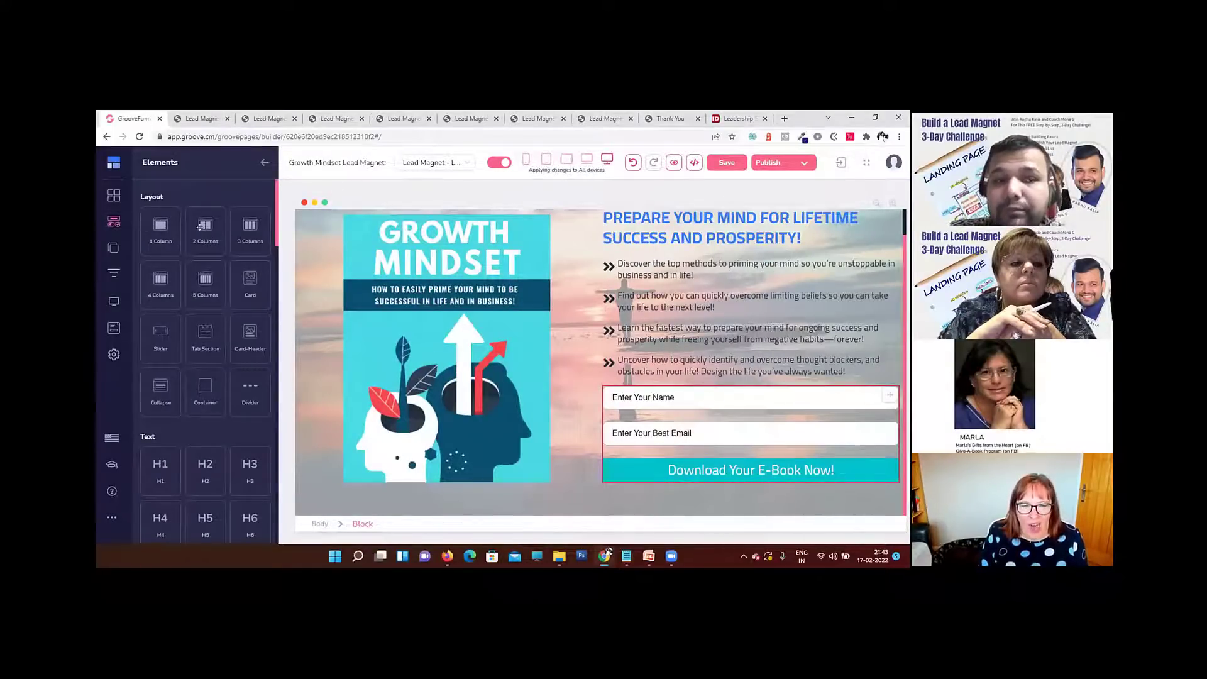
left_click_drag(209, 235, 684, 389)
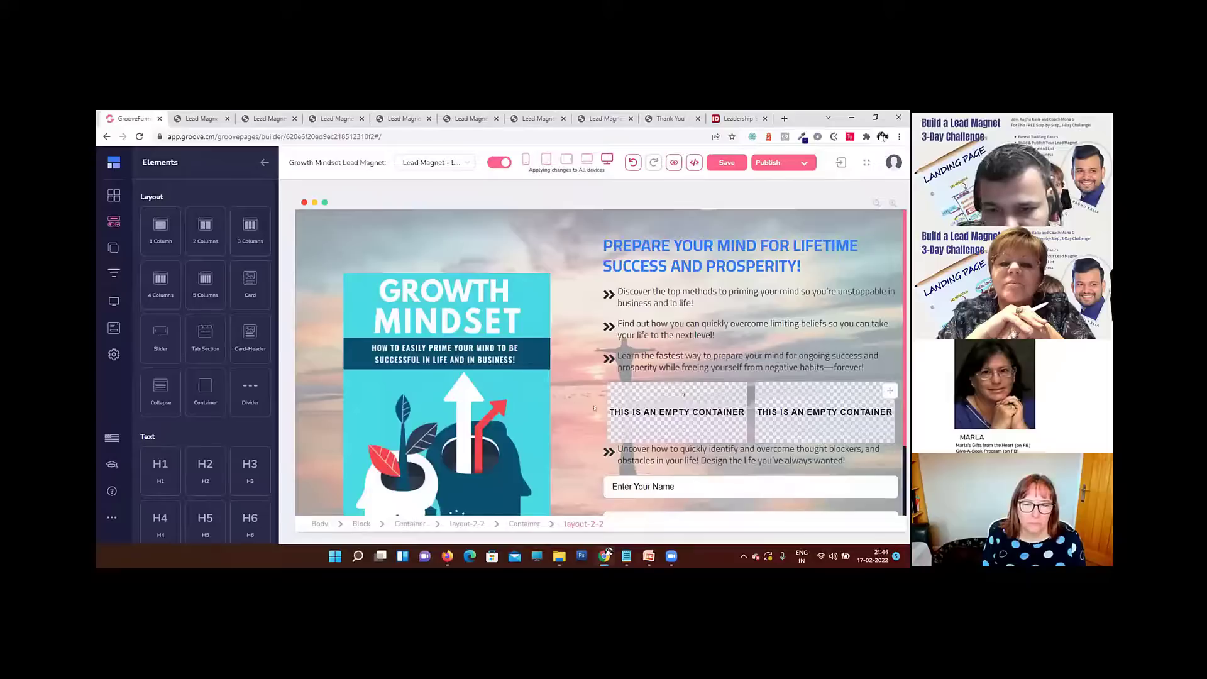
left_click(627, 426)
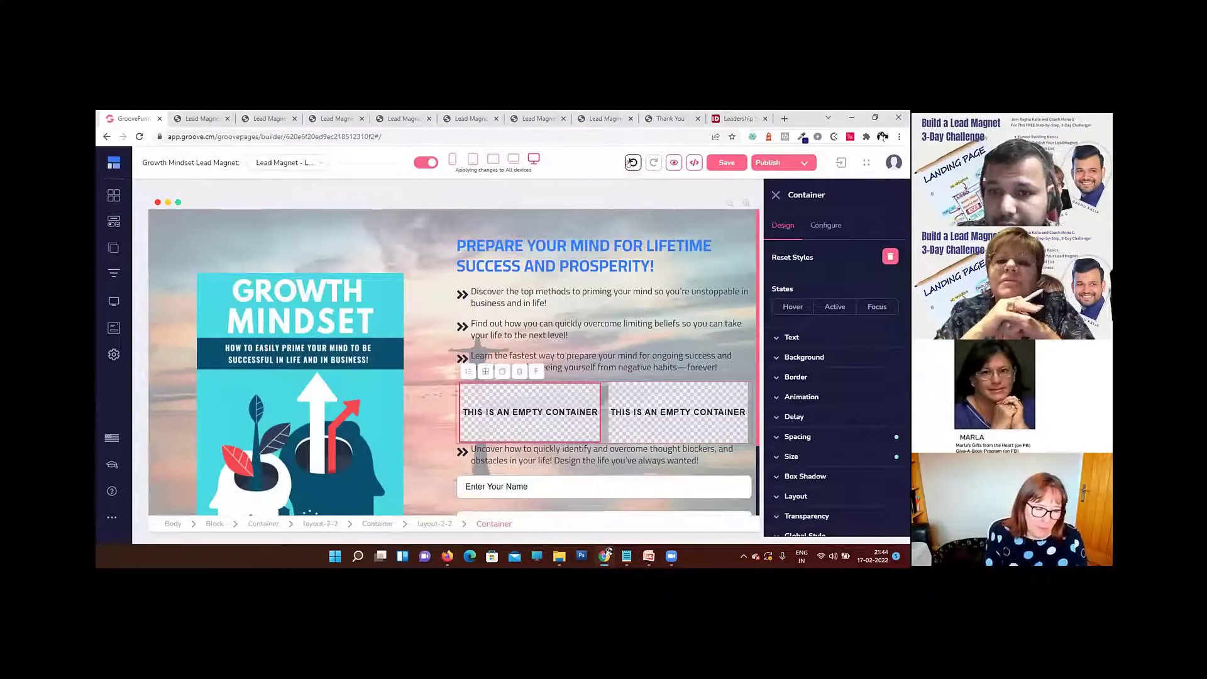
left_click(631, 162)
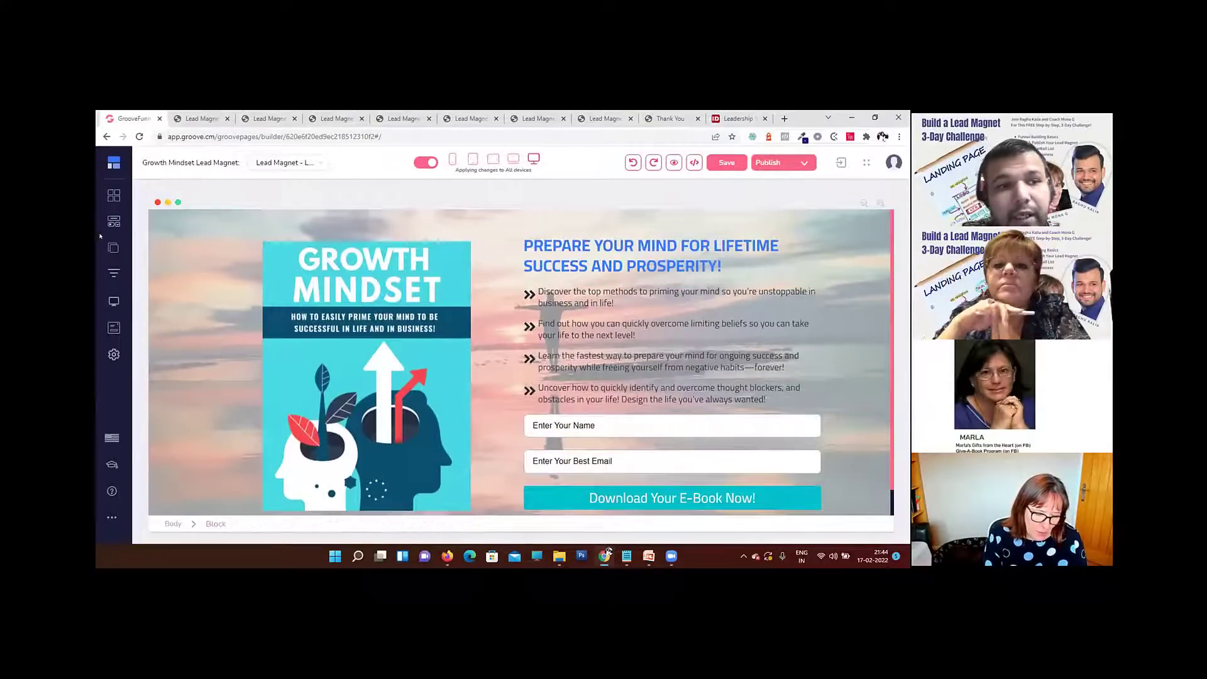
Step: Add an empty block with two equal columns directly below the Growth Mindset block
left_click(108, 196)
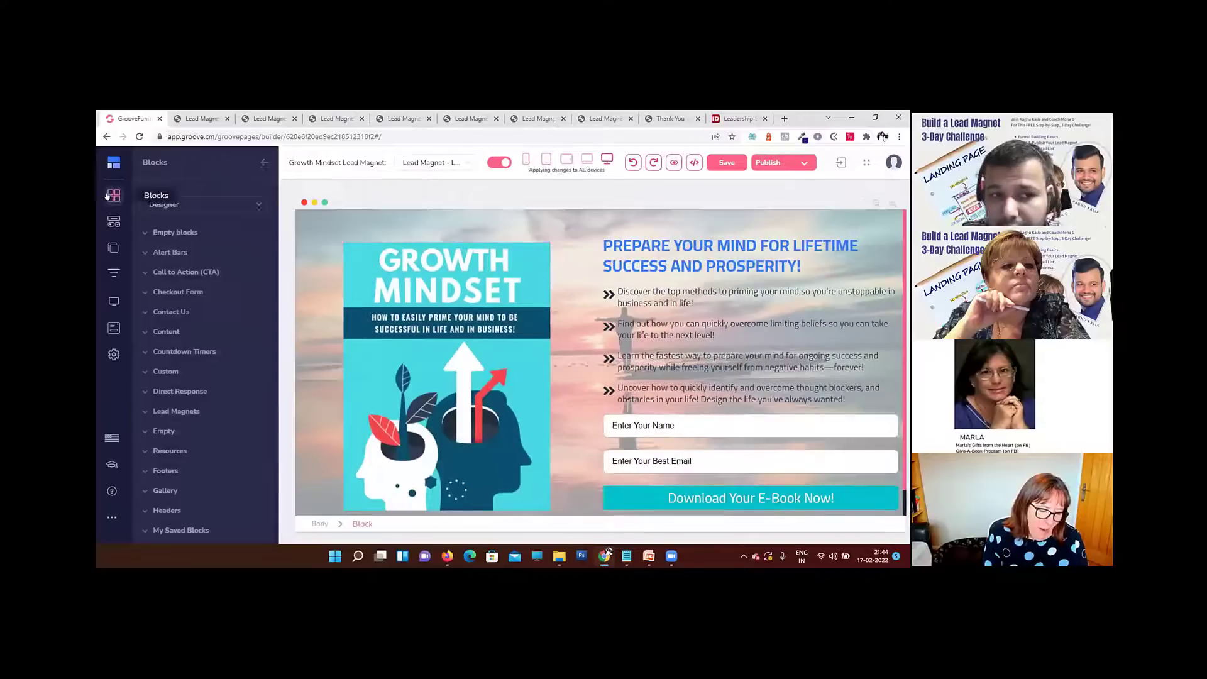
left_click(156, 232)
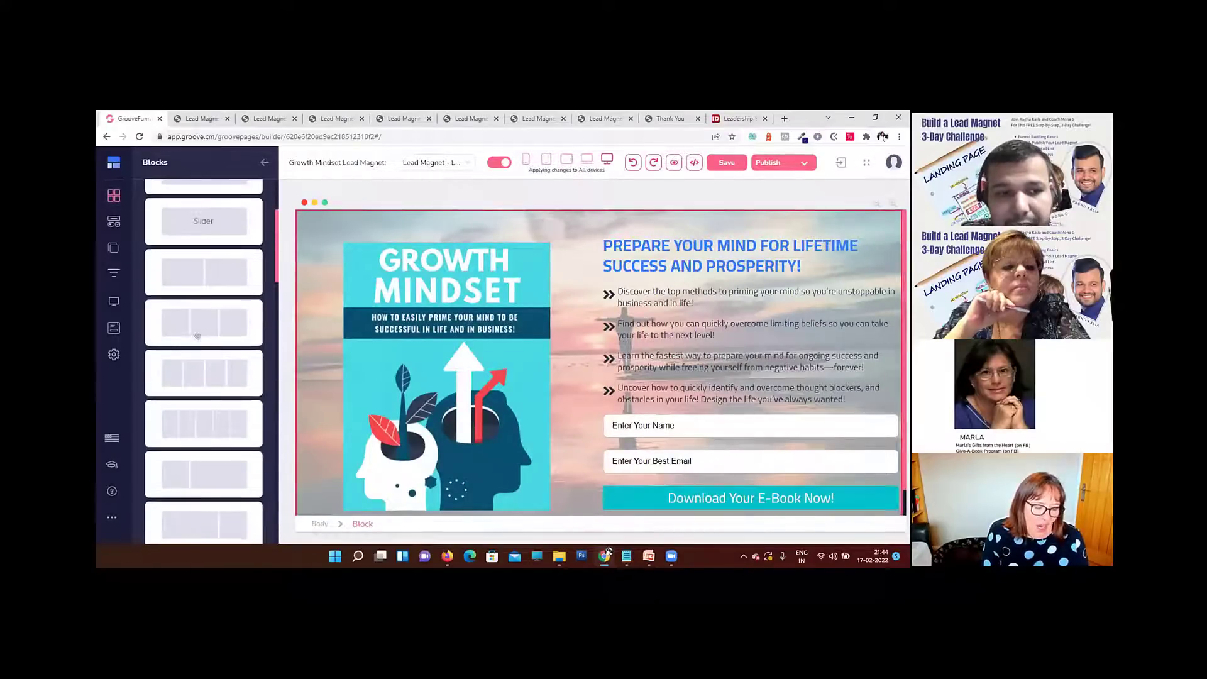
scroll(227, 343, "down", 2)
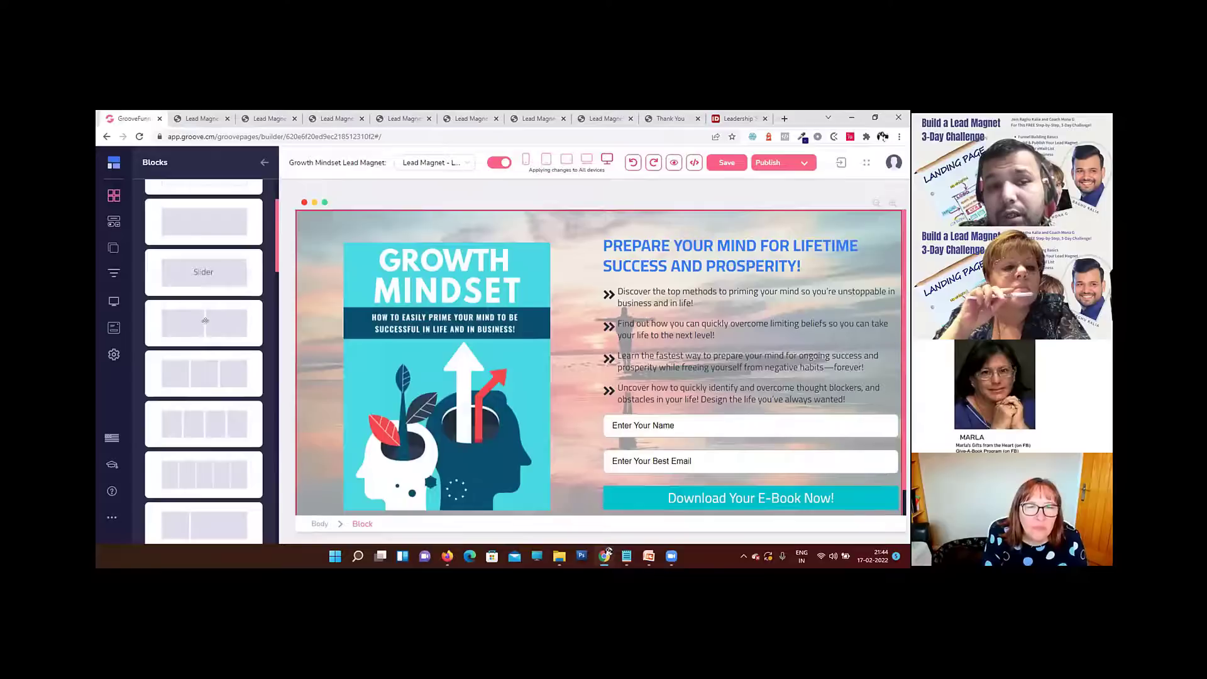
left_click_drag(198, 325, 594, 488)
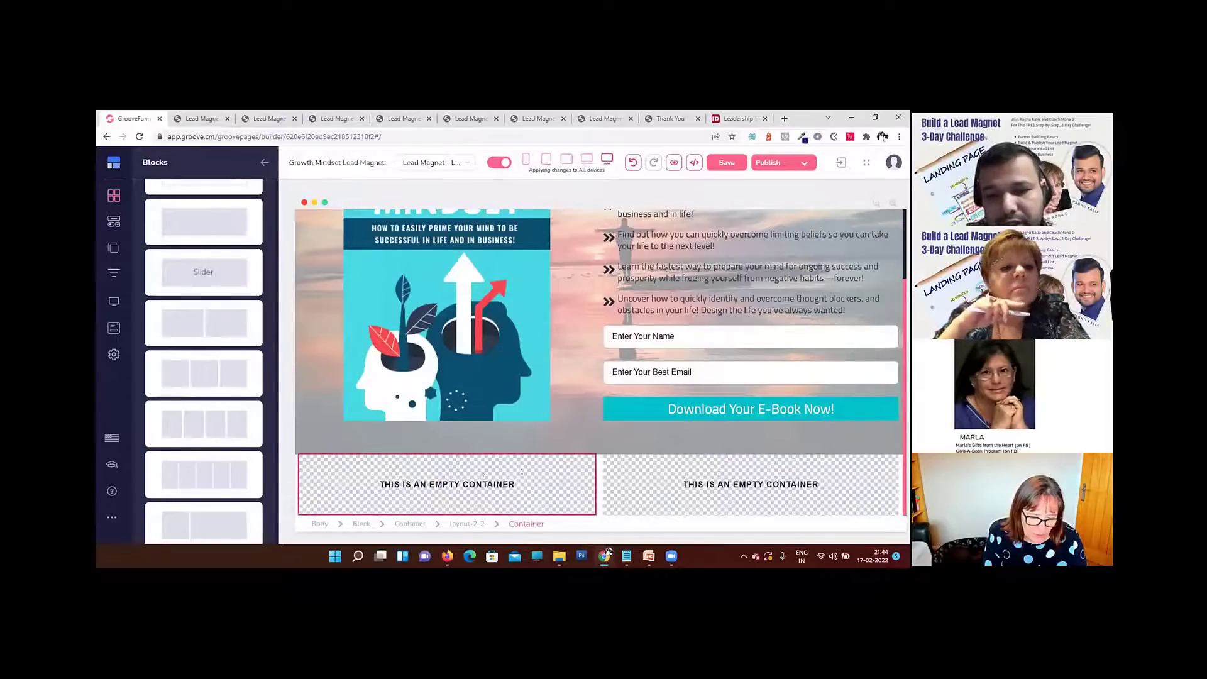
left_click(596, 471)
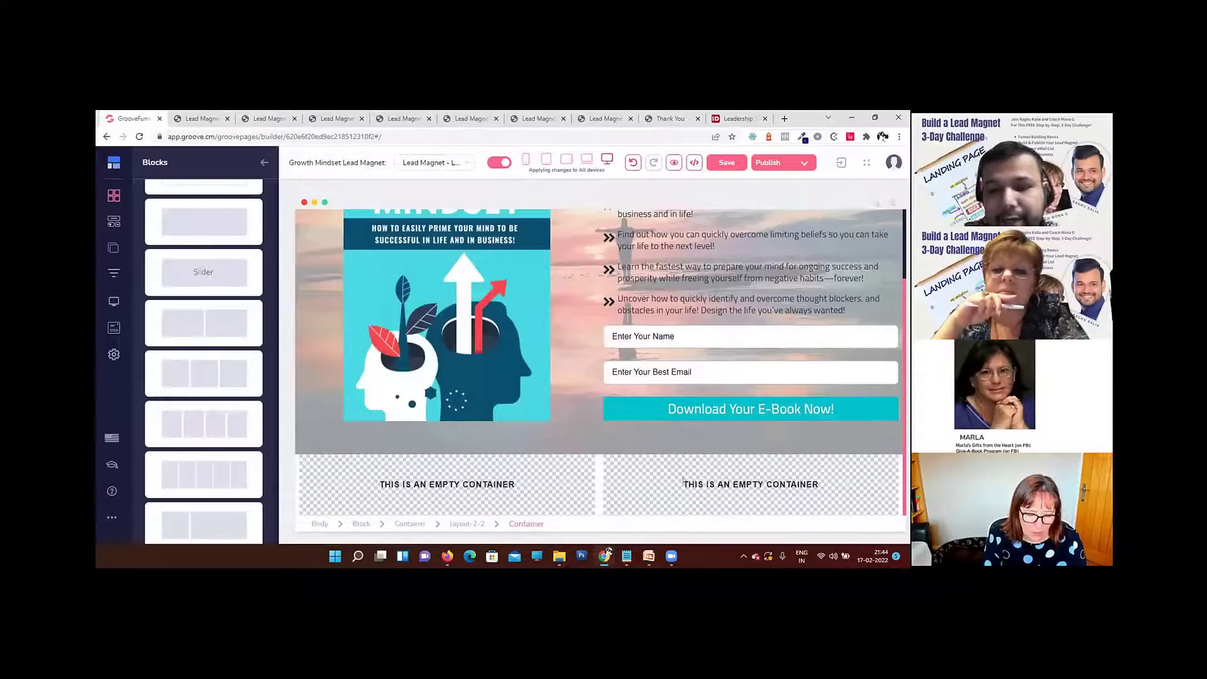
Step: Place an Image element in the right column of the new two-column block
left_click(111, 222)
scroll(188, 399, "down", 5)
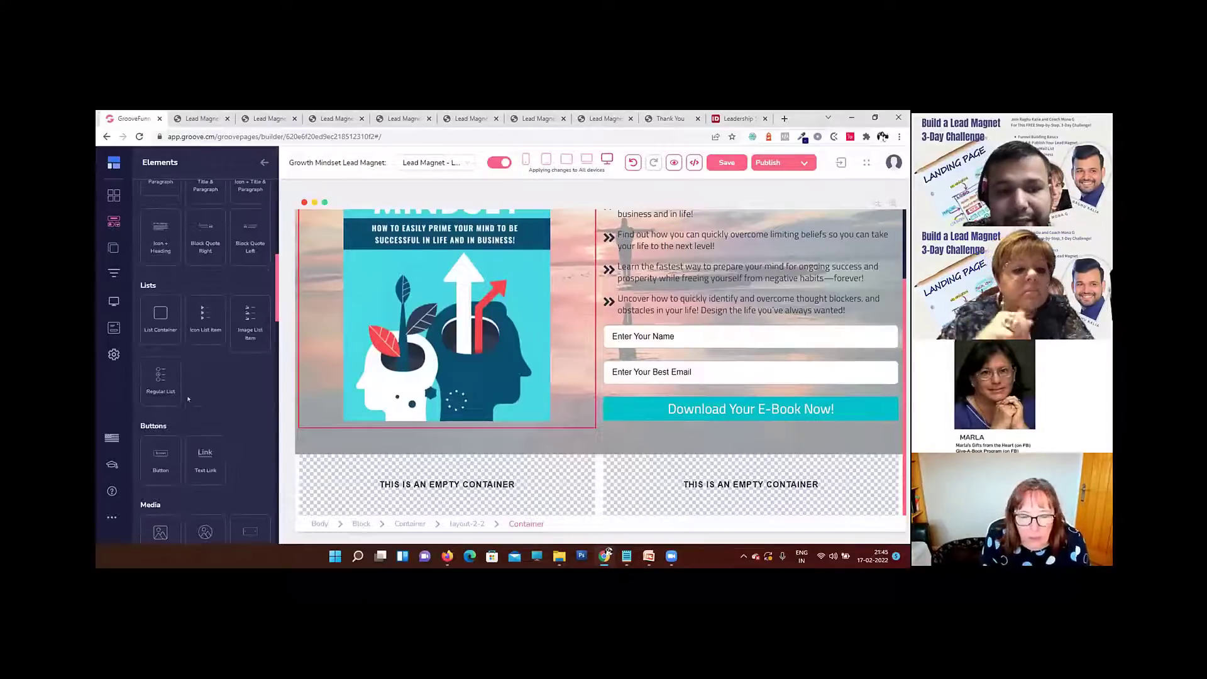
scroll(188, 399, "down", 5)
left_click_drag(150, 326, 726, 479)
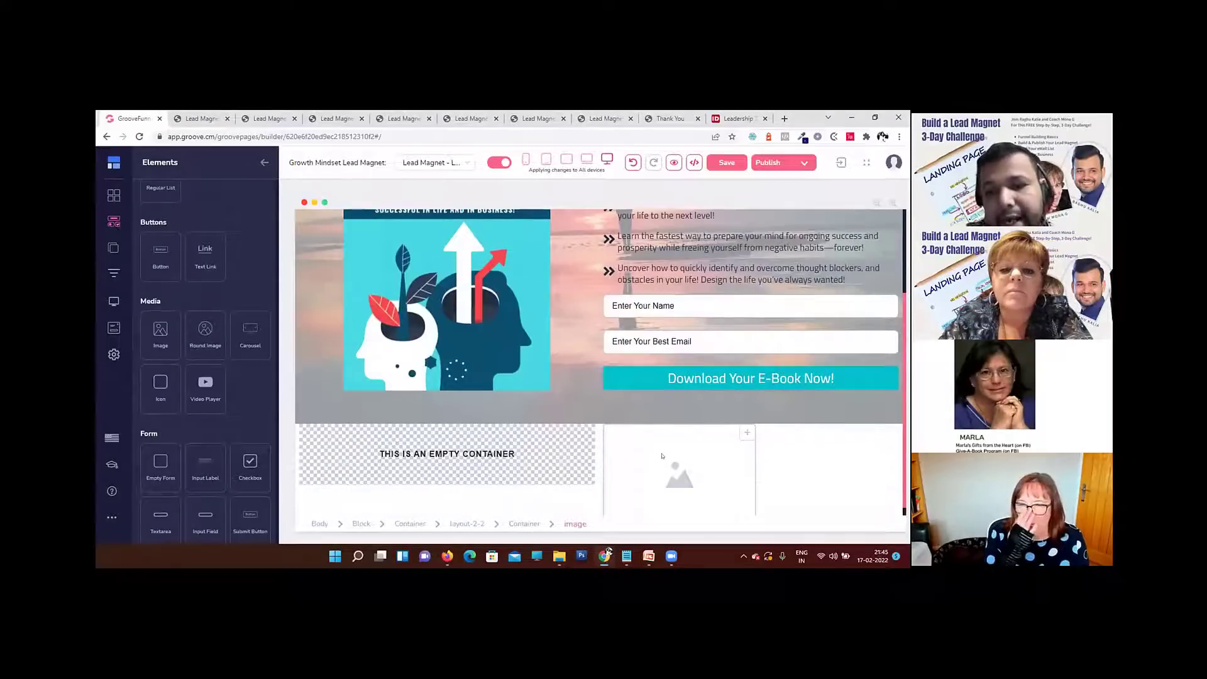
Step: Open the image library for the right column's placeholder image and pick the portrait of the man in a teal suit and bow tie
left_click(653, 457)
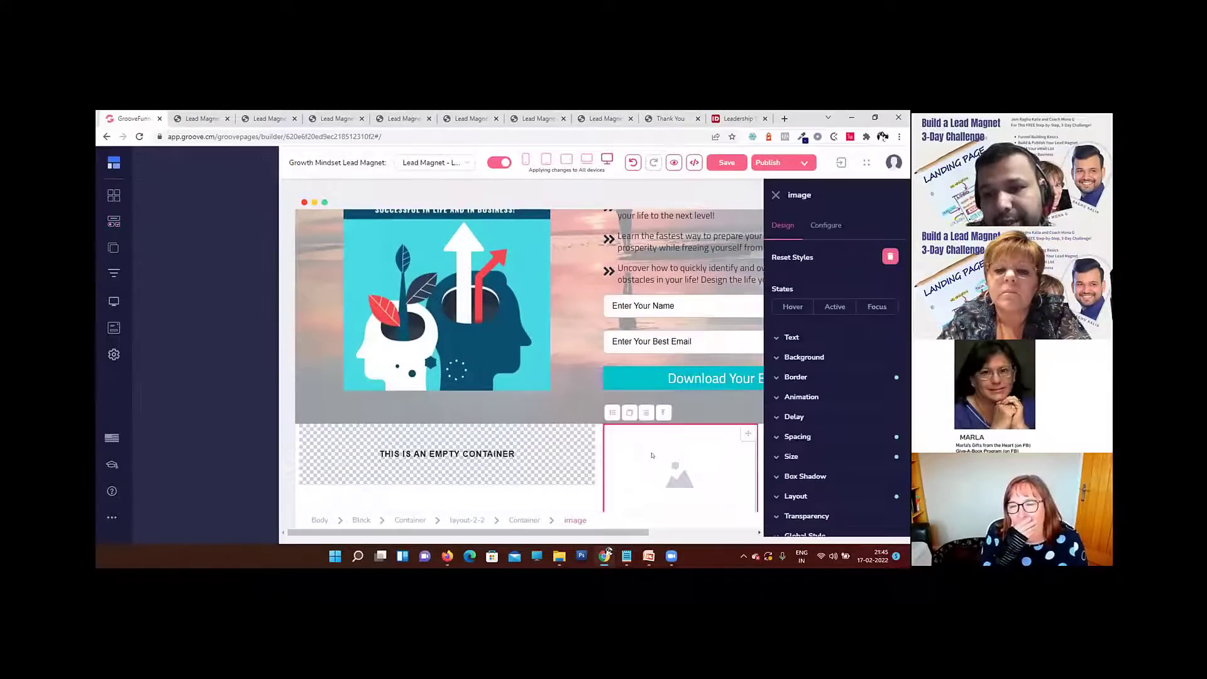
left_click(819, 227)
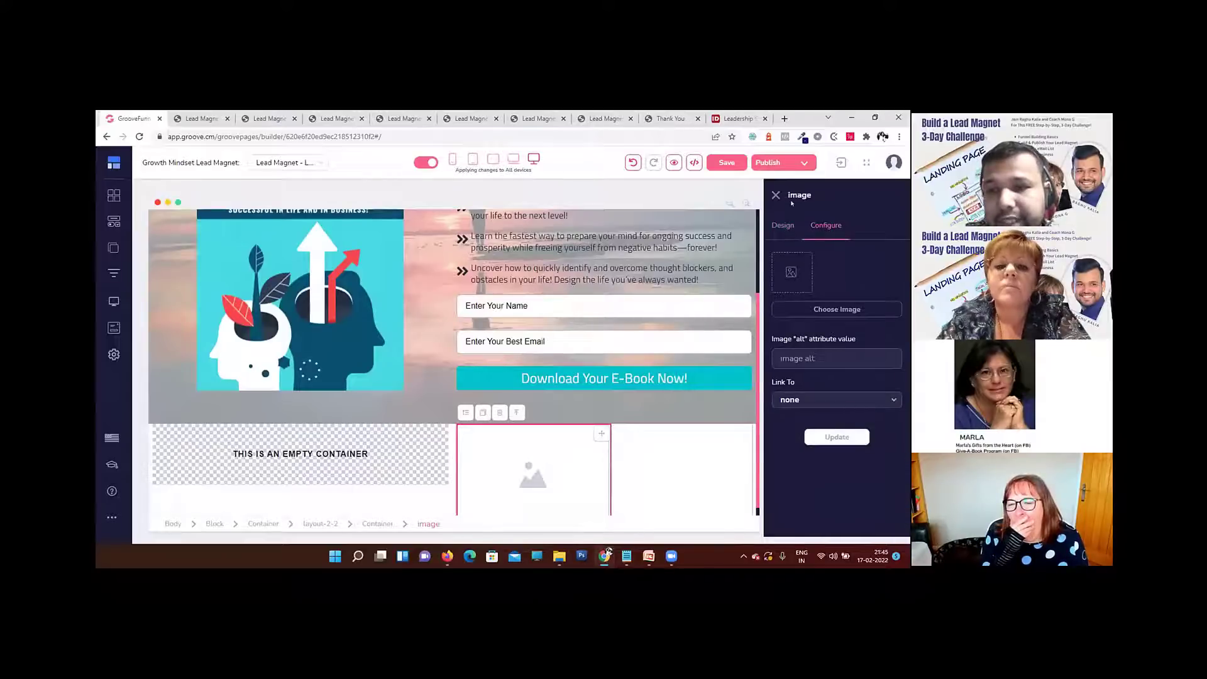
left_click(837, 309)
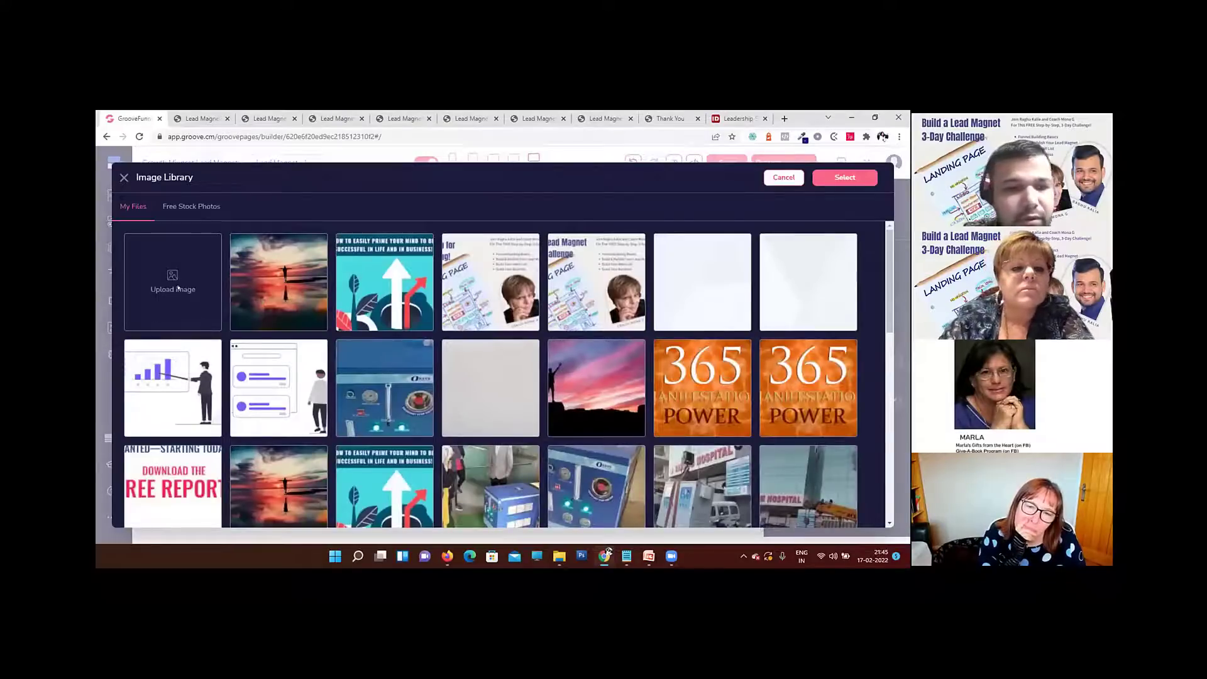
scroll(178, 288, "down", 6)
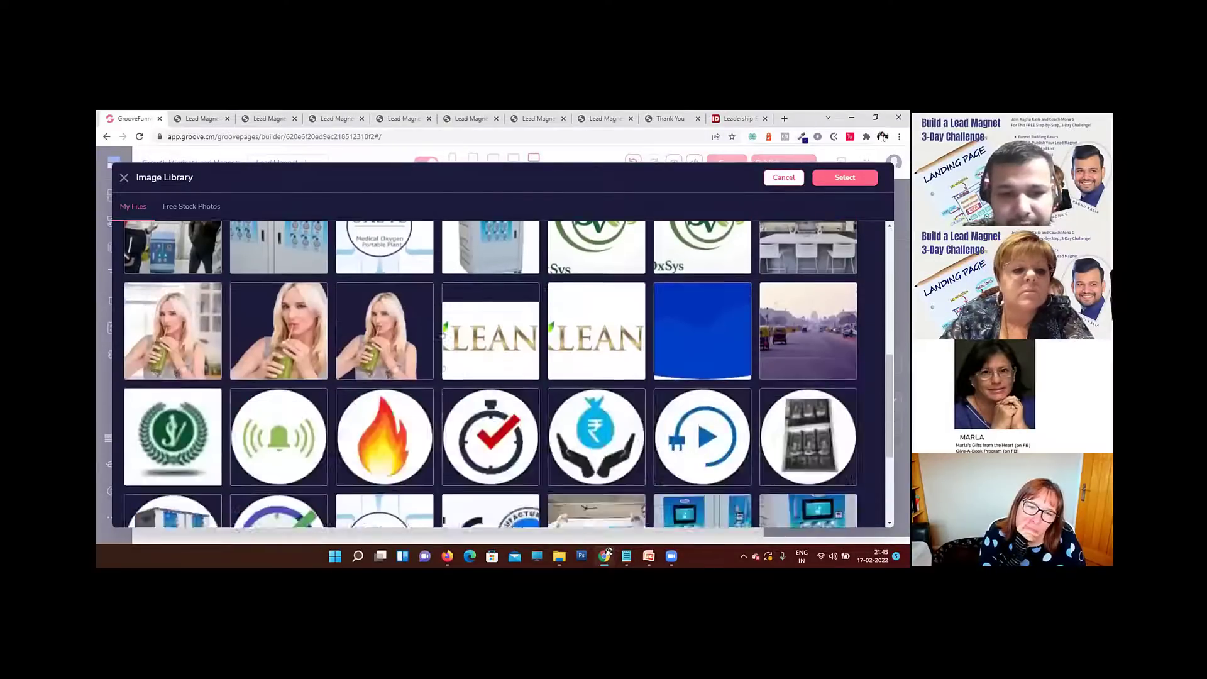
scroll(442, 333, "down", 5)
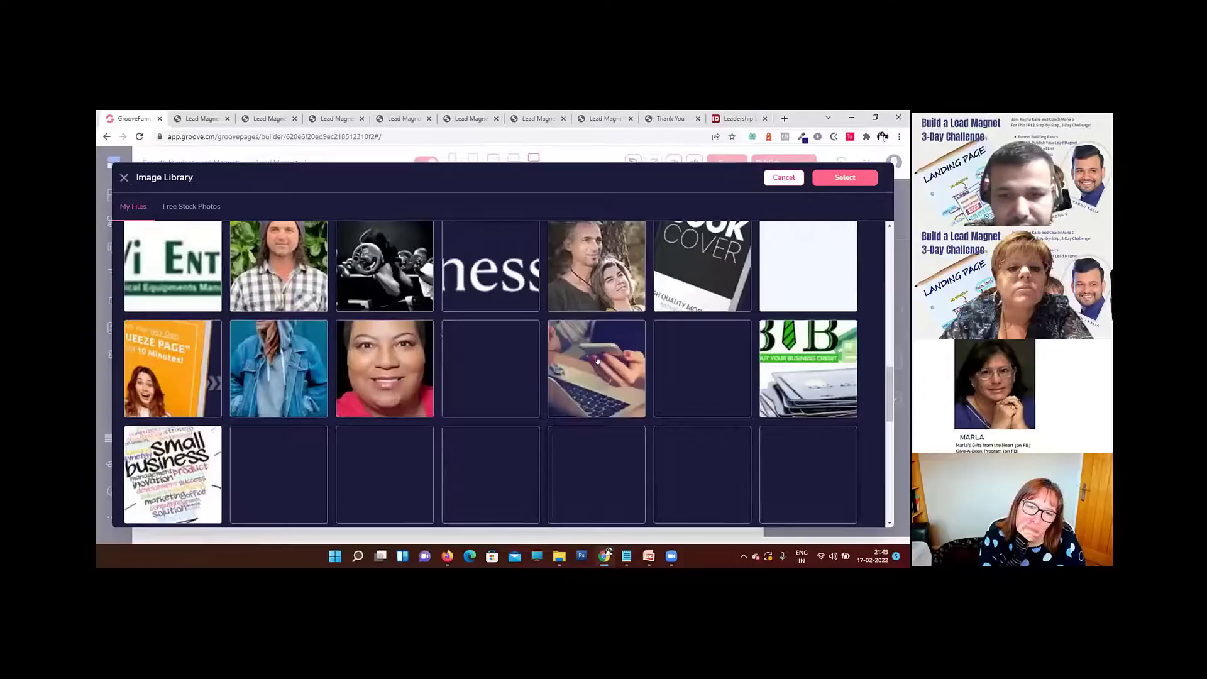
scroll(597, 360, "down", 10)
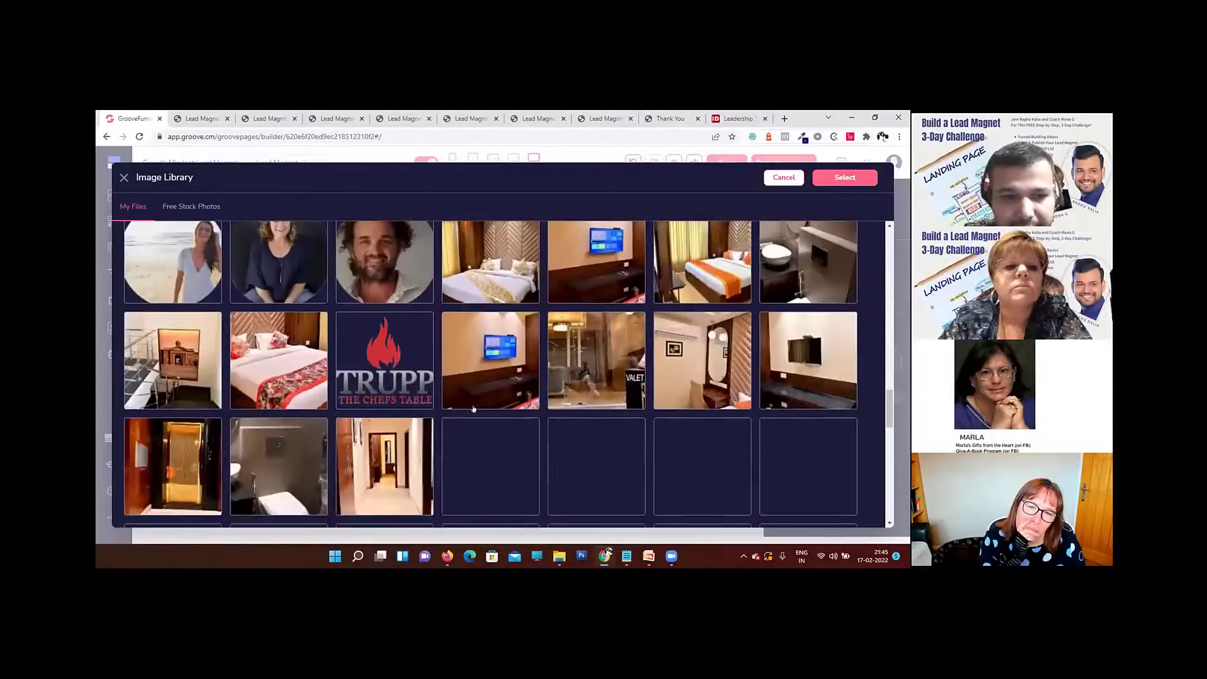
scroll(547, 410, "down", 10)
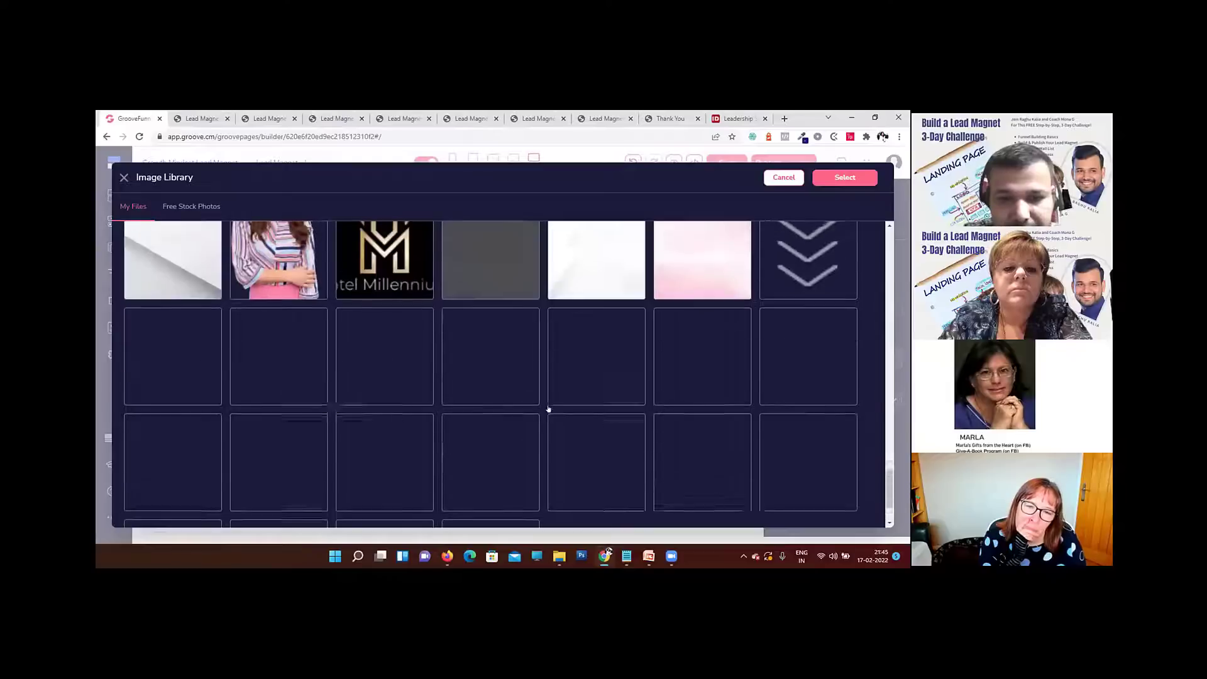
scroll(547, 410, "down", 6)
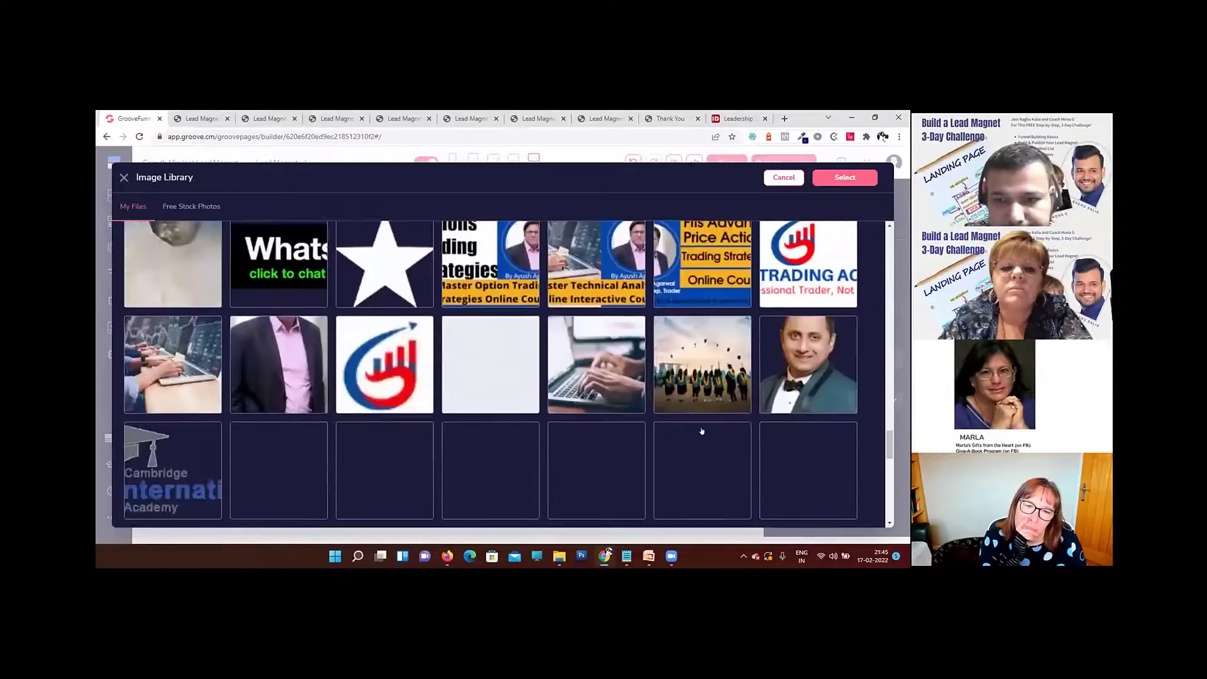
scroll(702, 431, "down", 3)
left_click(638, 318)
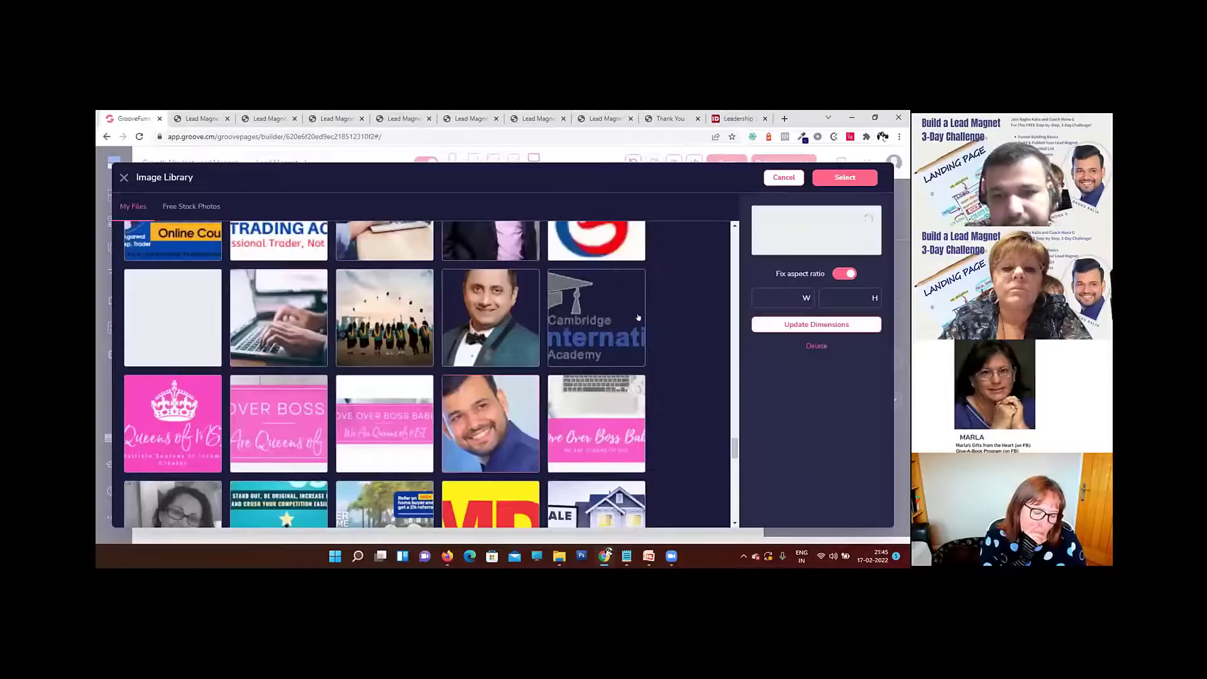
left_click(500, 327)
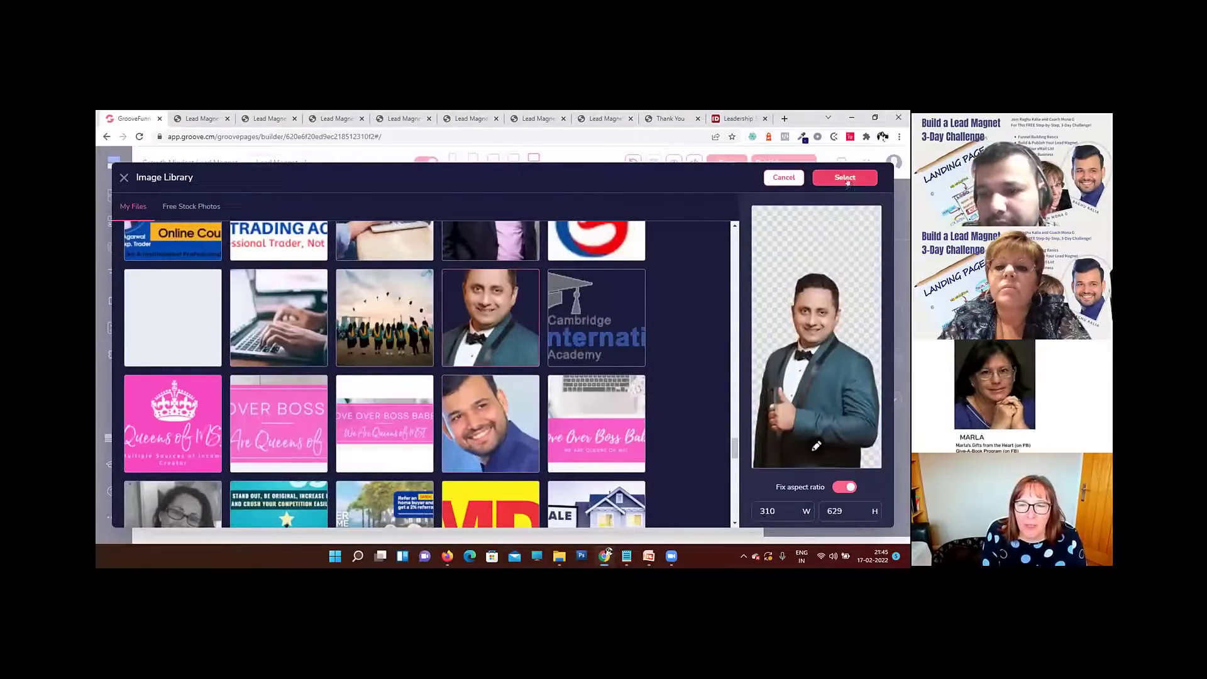
Step: Try to crop away the empty area above the man's head in the portrait, and close the mail window
left_click(816, 446)
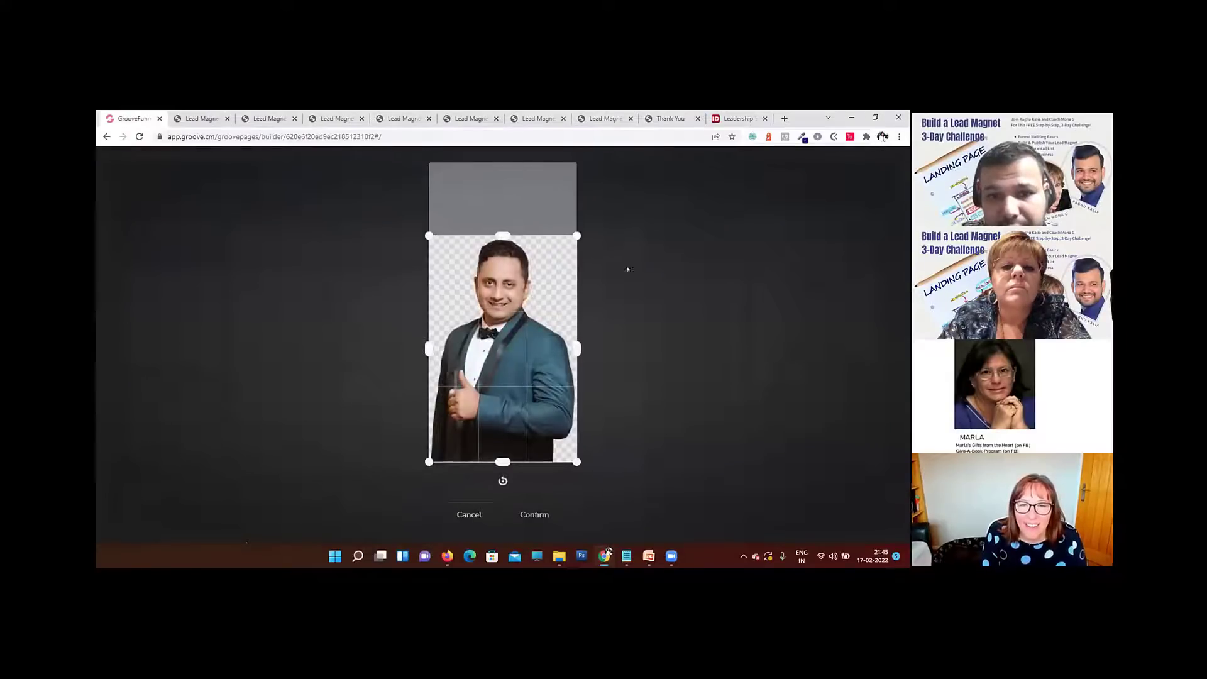
left_click(523, 515)
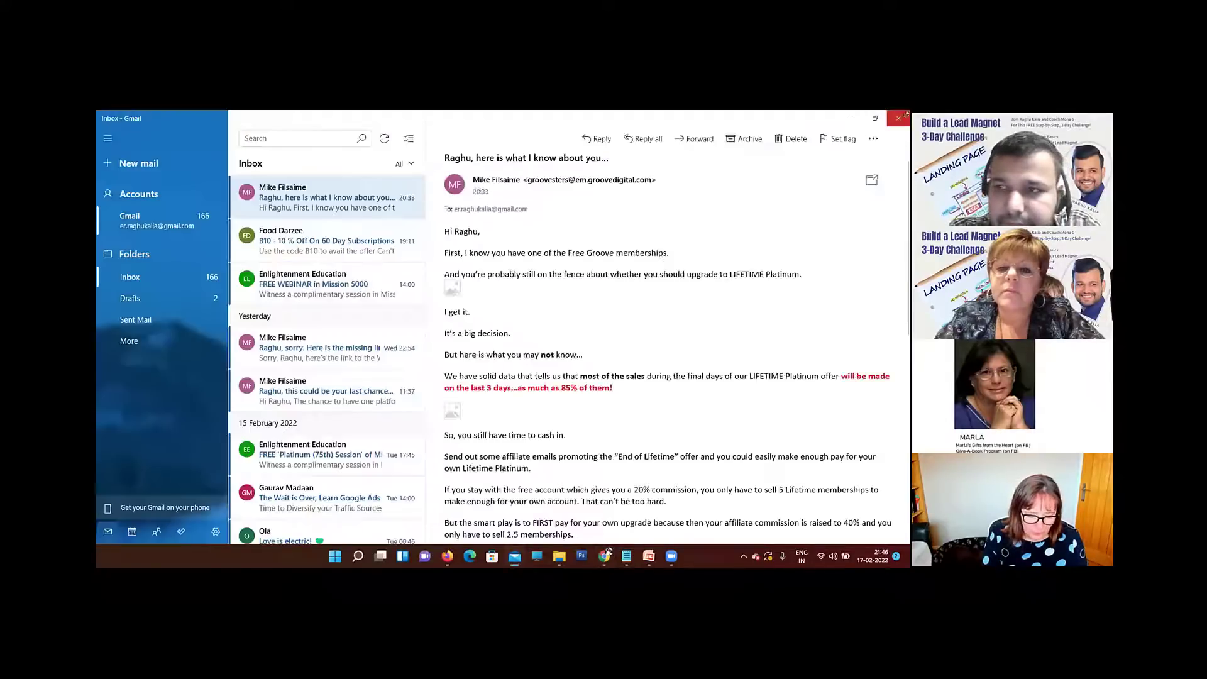
left_click(899, 118)
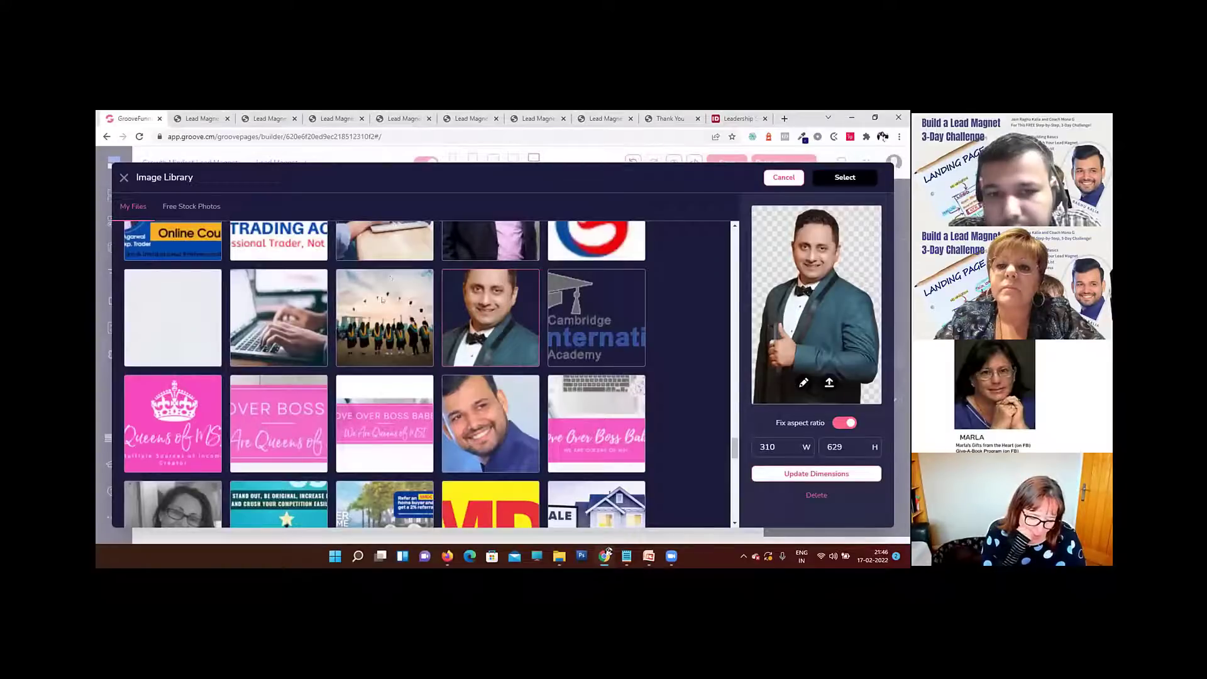
Step: Apply the selected portrait to the image element and check how it sits in the right column
left_click(844, 177)
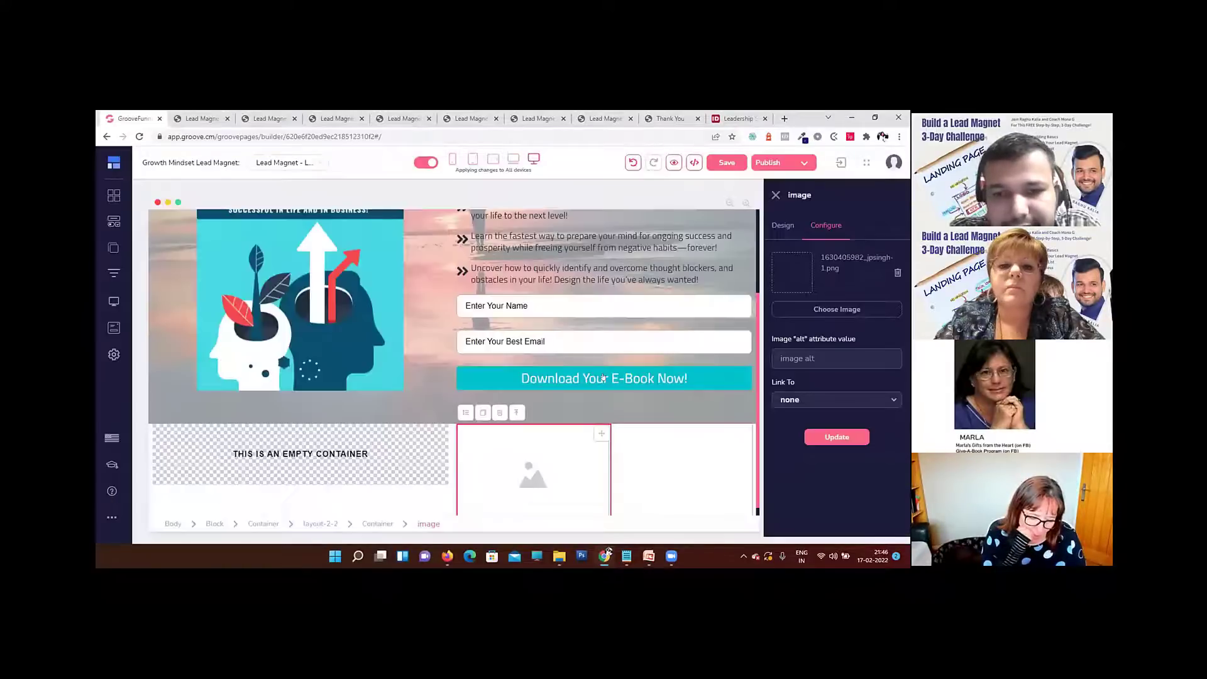
left_click(854, 438)
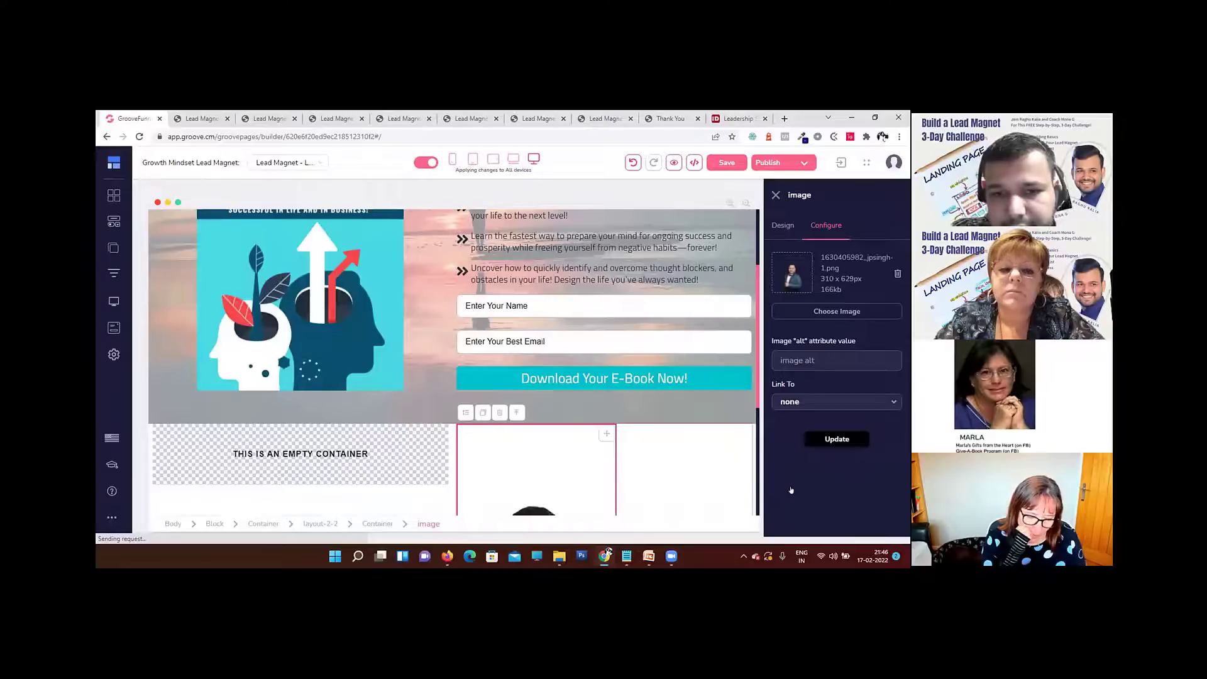
scroll(656, 376, "down", 5)
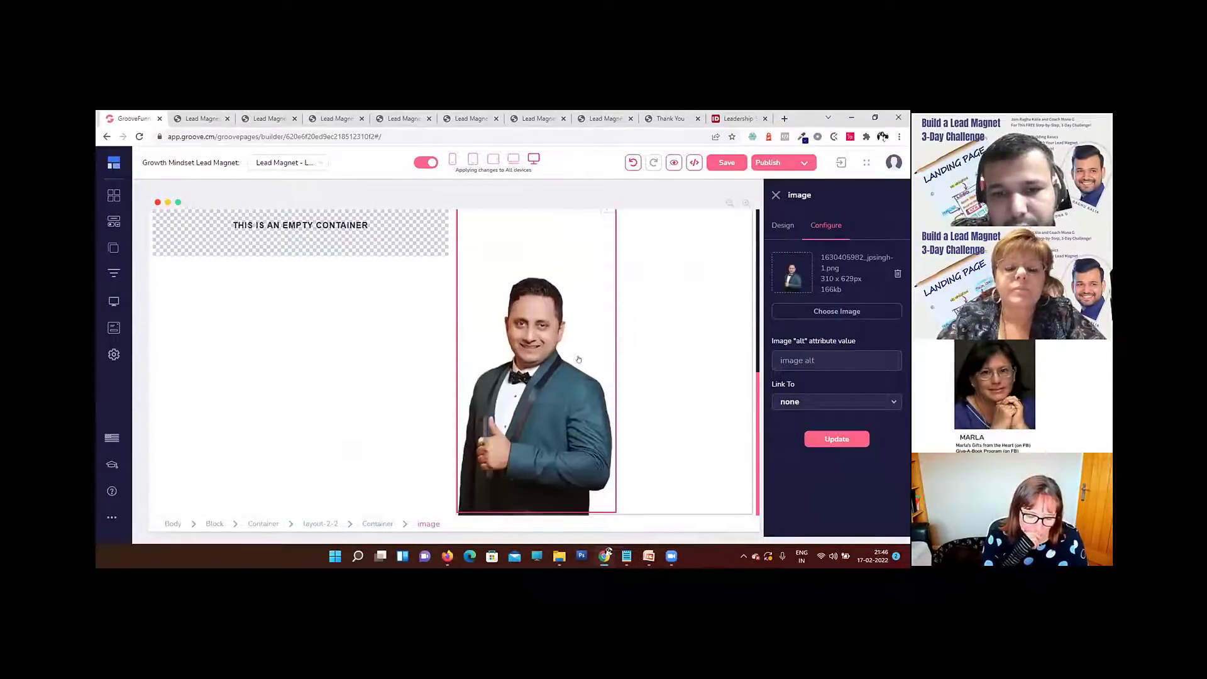
scroll(578, 359, "up", 3)
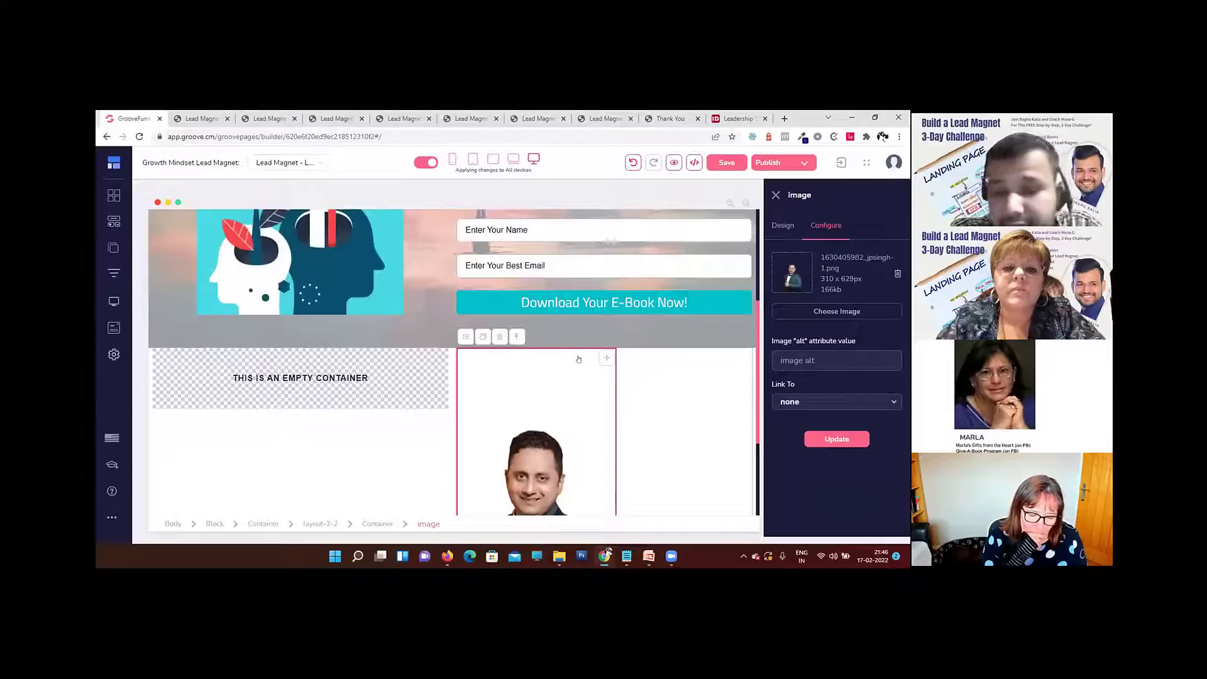
scroll(596, 368, "down", 3)
scroll(597, 368, "up", 4)
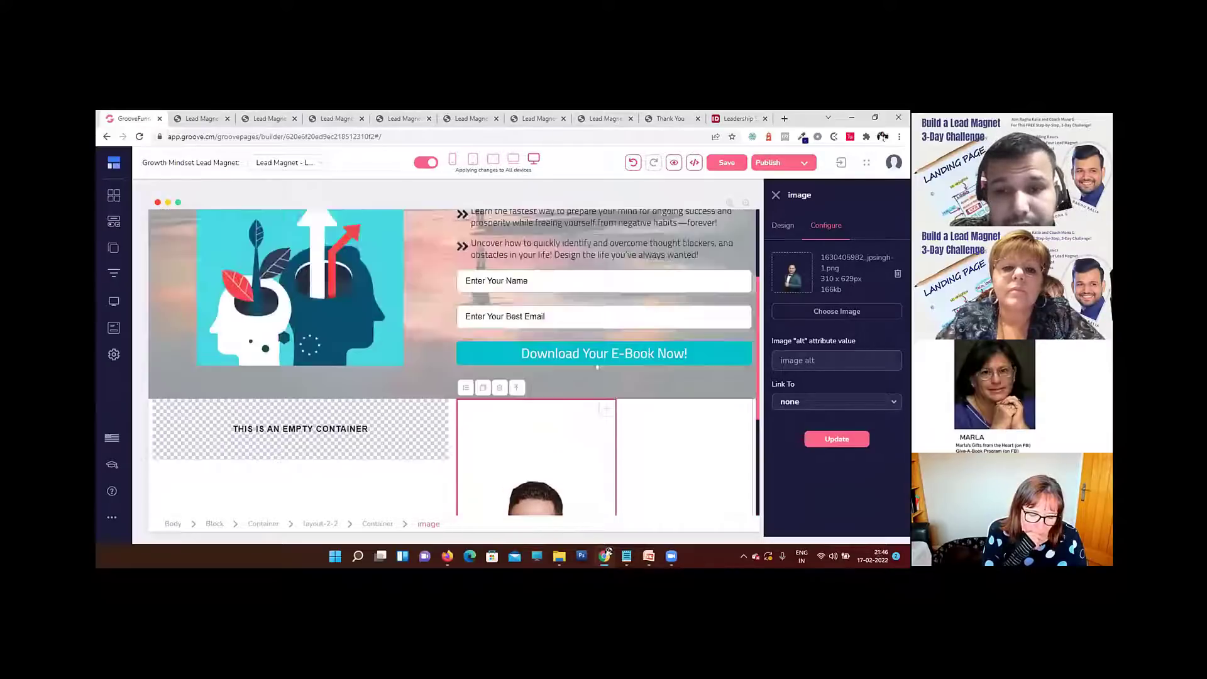
scroll(334, 369, "down", 2)
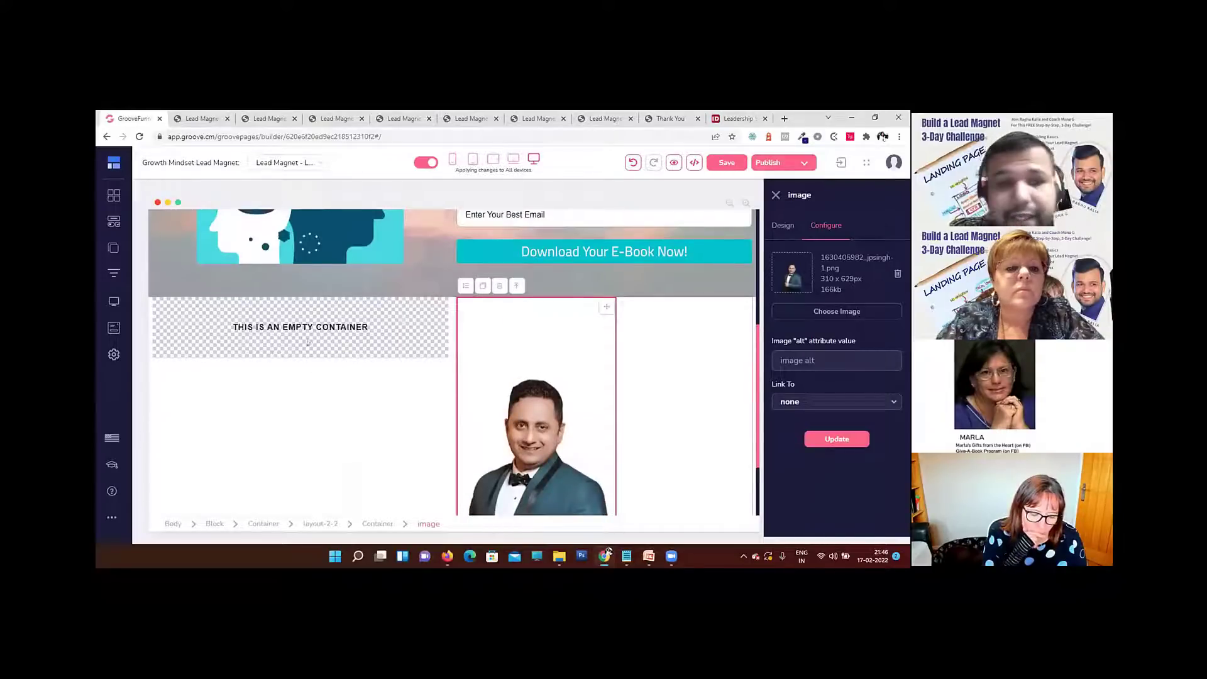
scroll(308, 343, "down", 2)
scroll(308, 343, "up", 3)
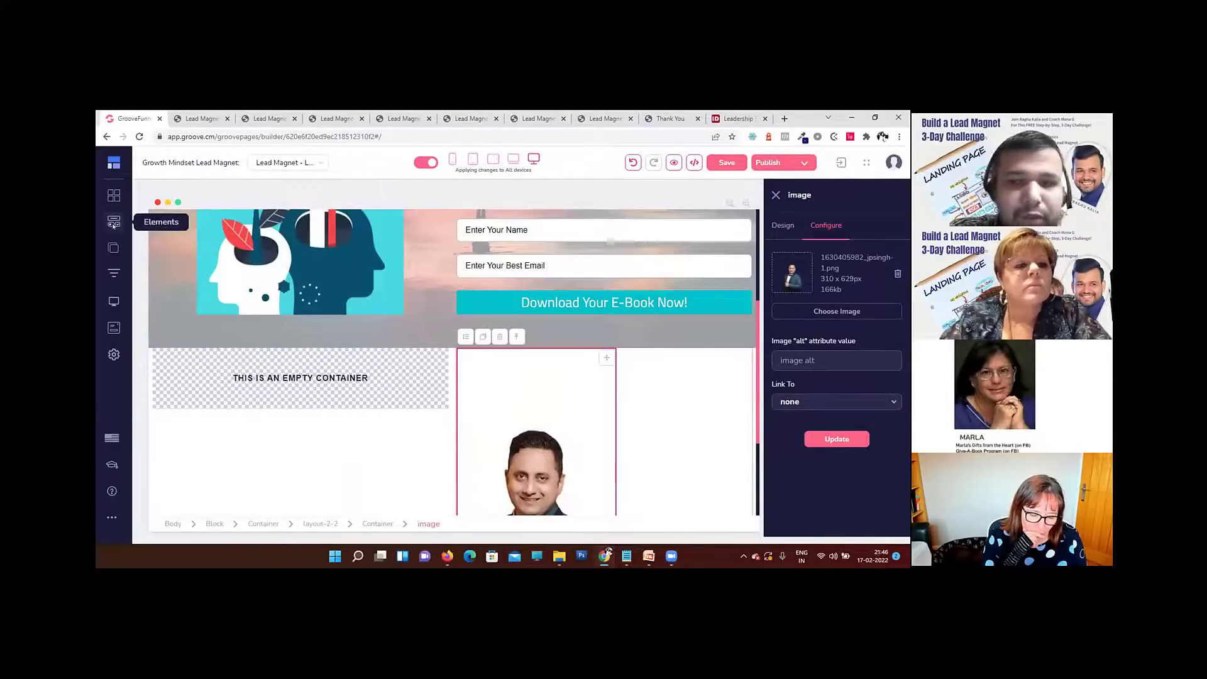
Step: Add an H2 heading to the empty left column and change its text to "About" followed by the presenter's first name
left_click(114, 223)
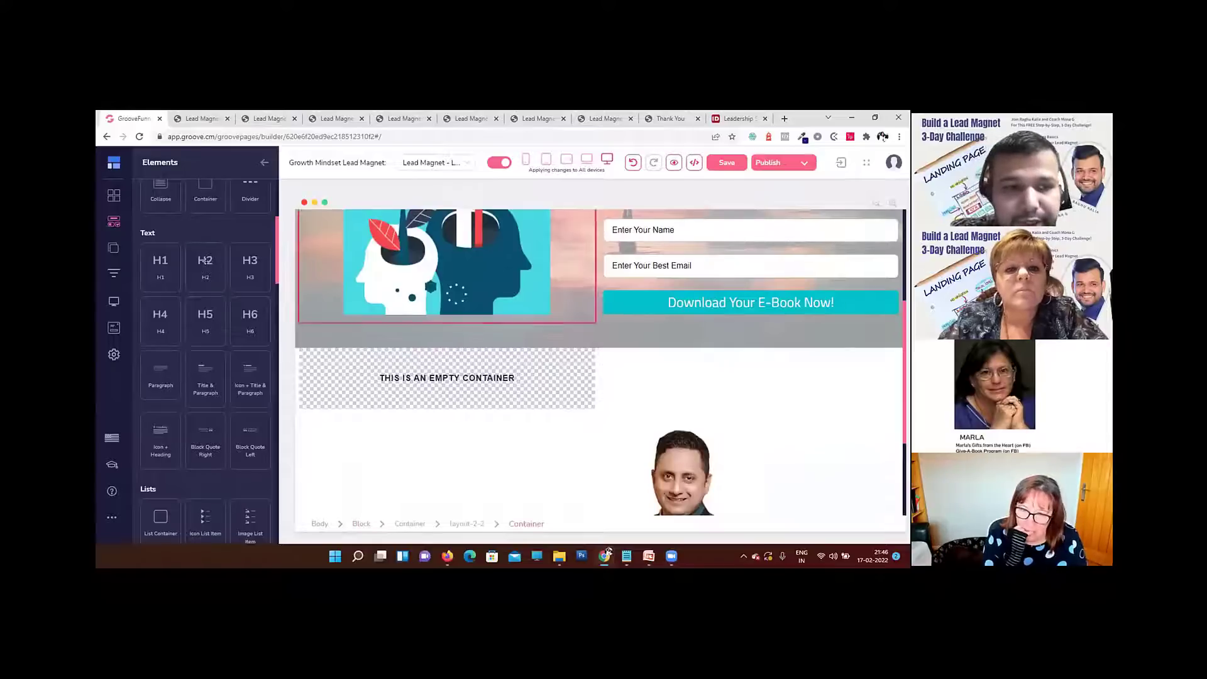
left_click_drag(206, 268, 530, 376)
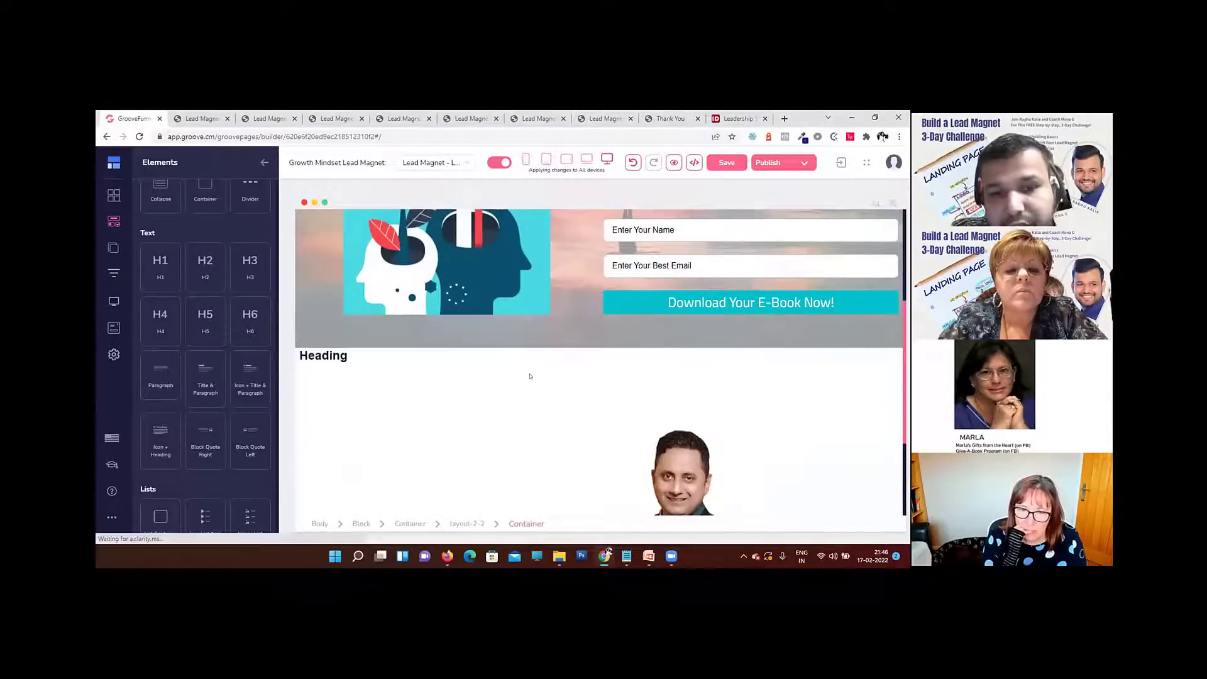
left_click(317, 356)
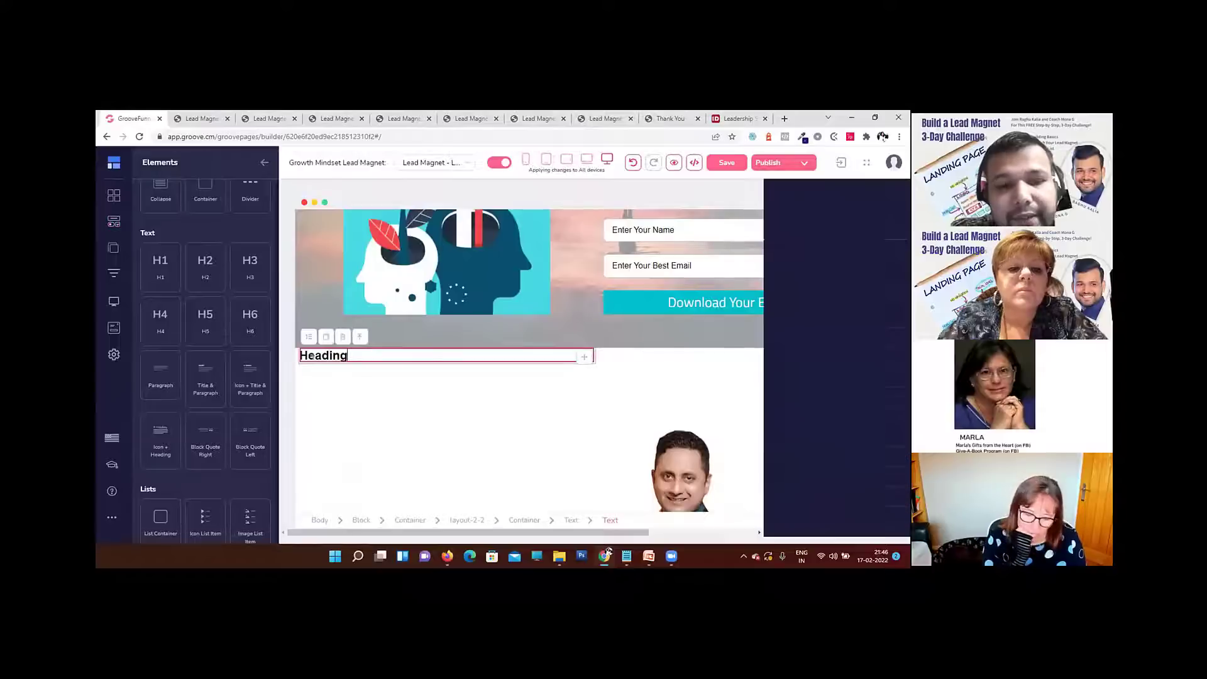
key("ctrl+a")
type("A")
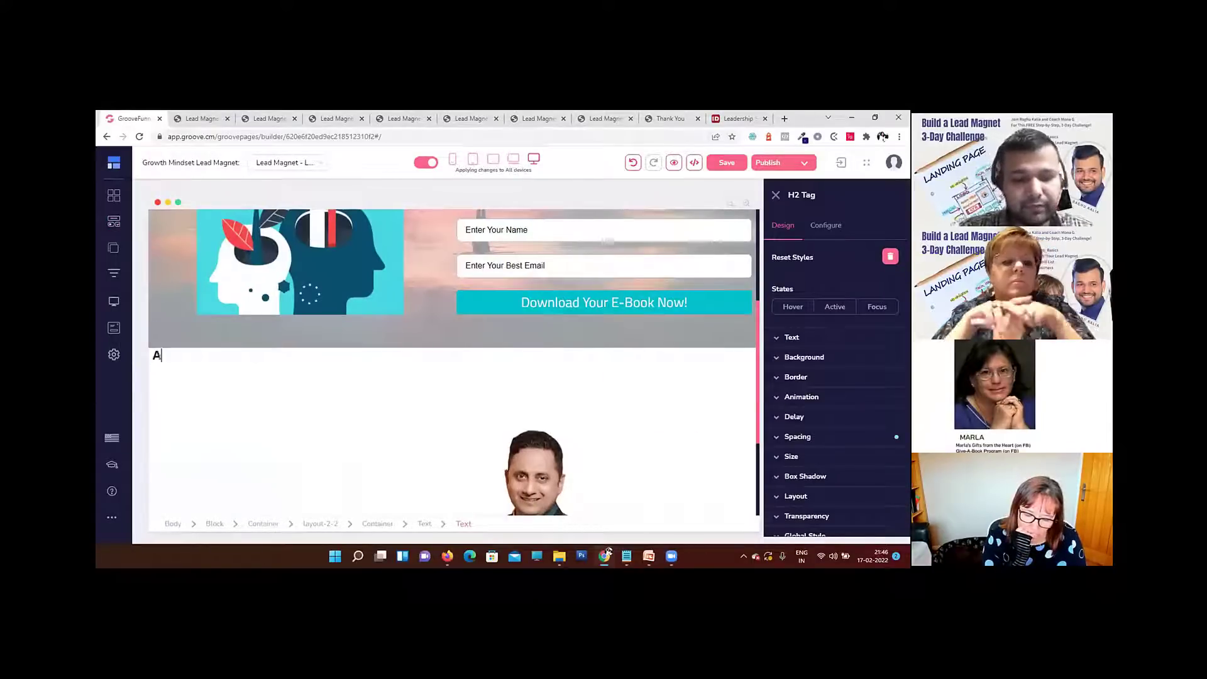
type("bout Raghu")
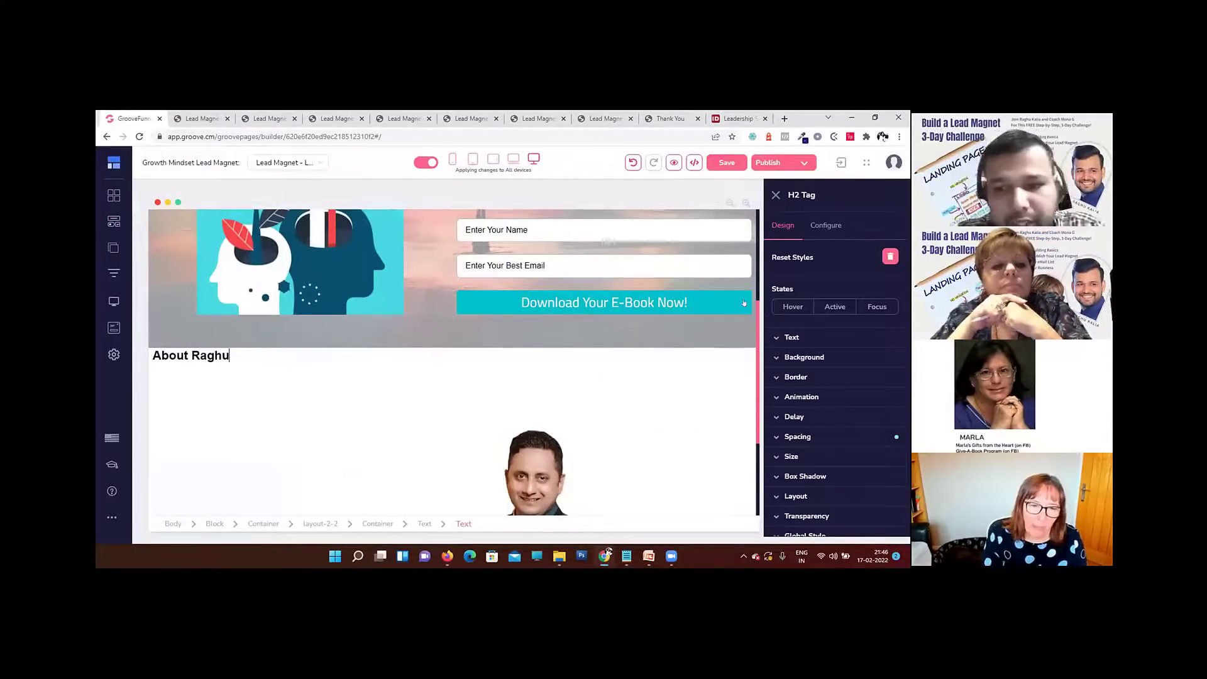
Step: Set the About heading's font to Cairo and its size to 39
left_click(793, 337)
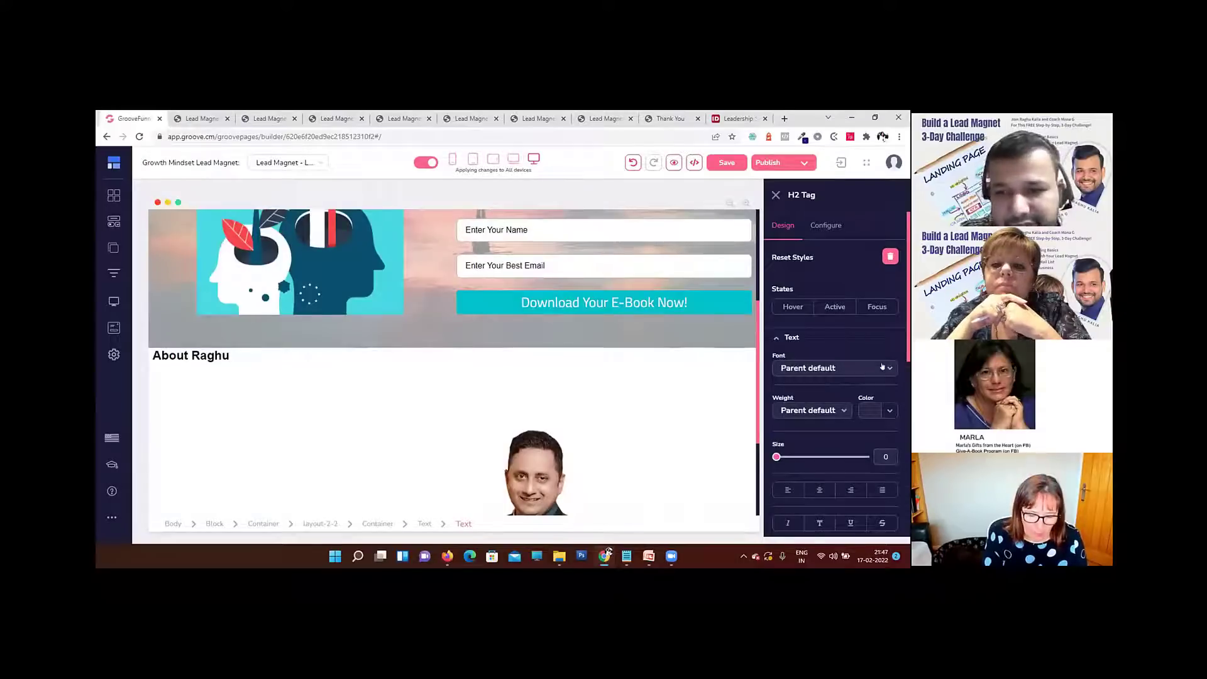
left_click(819, 369)
left_click(792, 468)
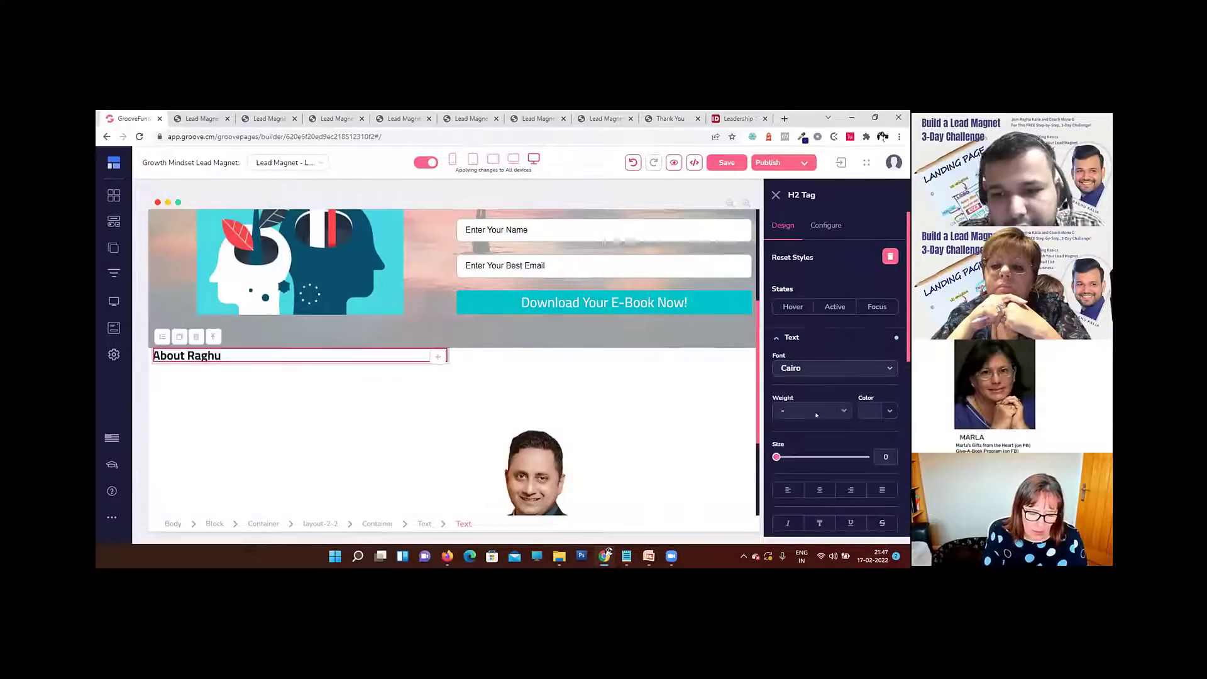
left_click_drag(776, 457, 810, 457)
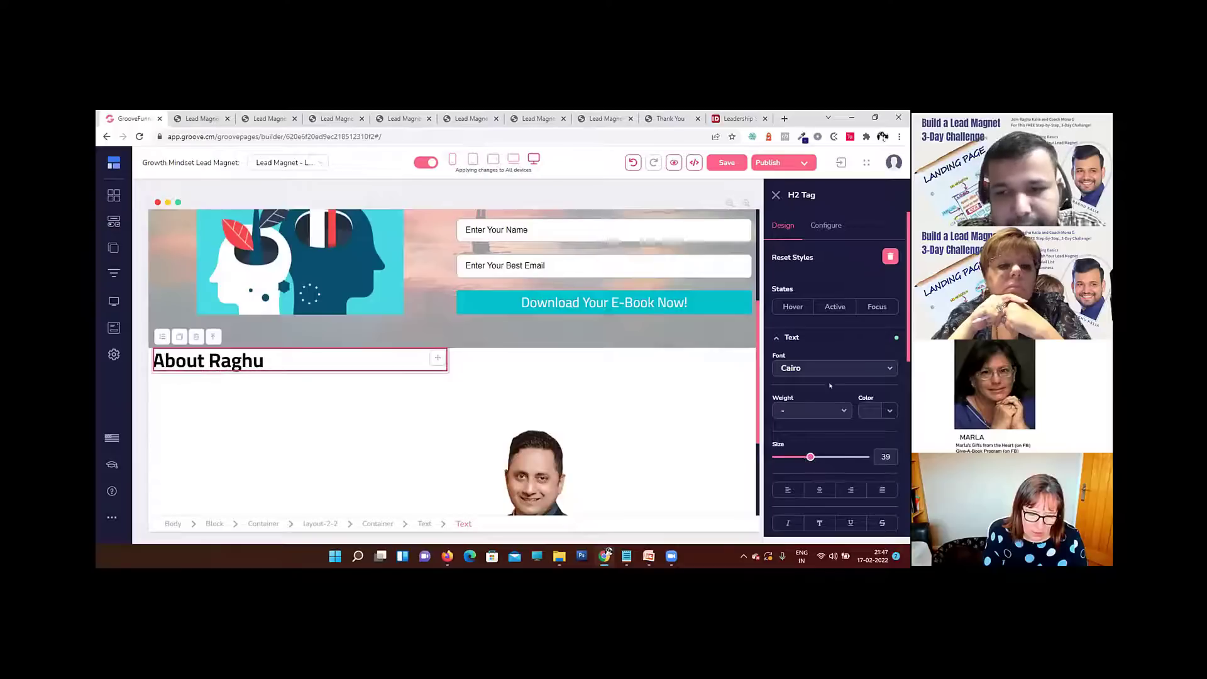
Step: Try the teal #00C2CB as the About heading's text color, and set it to black instead
left_click(877, 411)
scroll(836, 377, "down", 2)
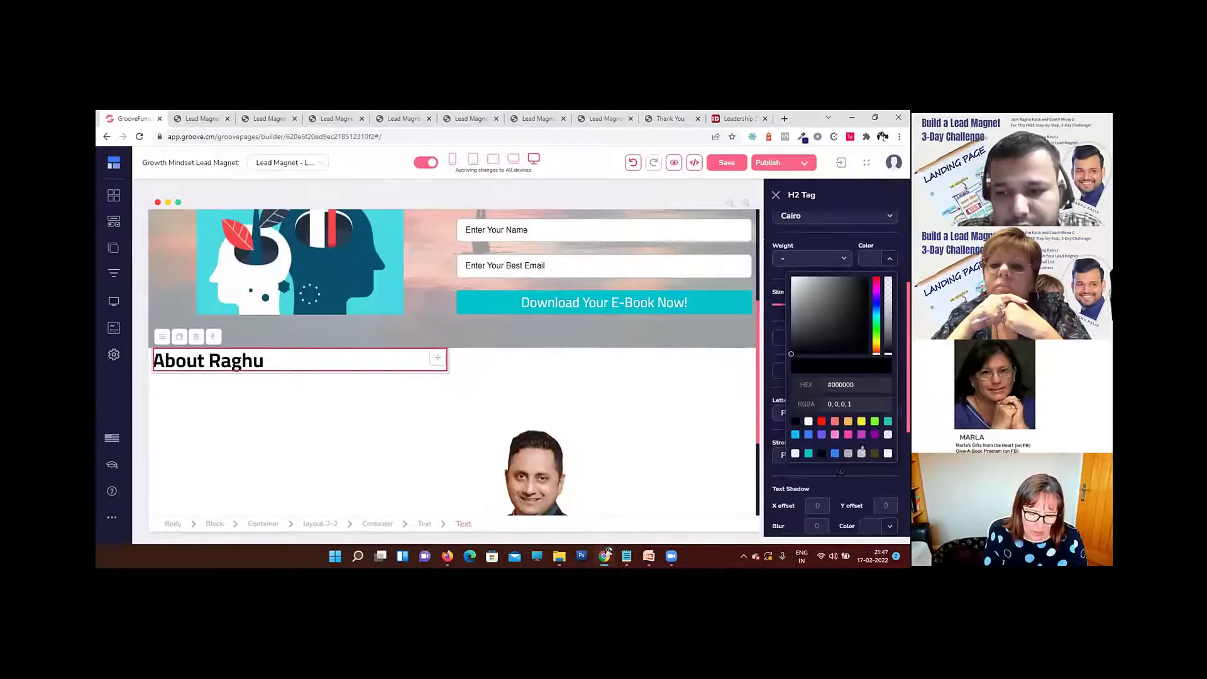
left_click(809, 452)
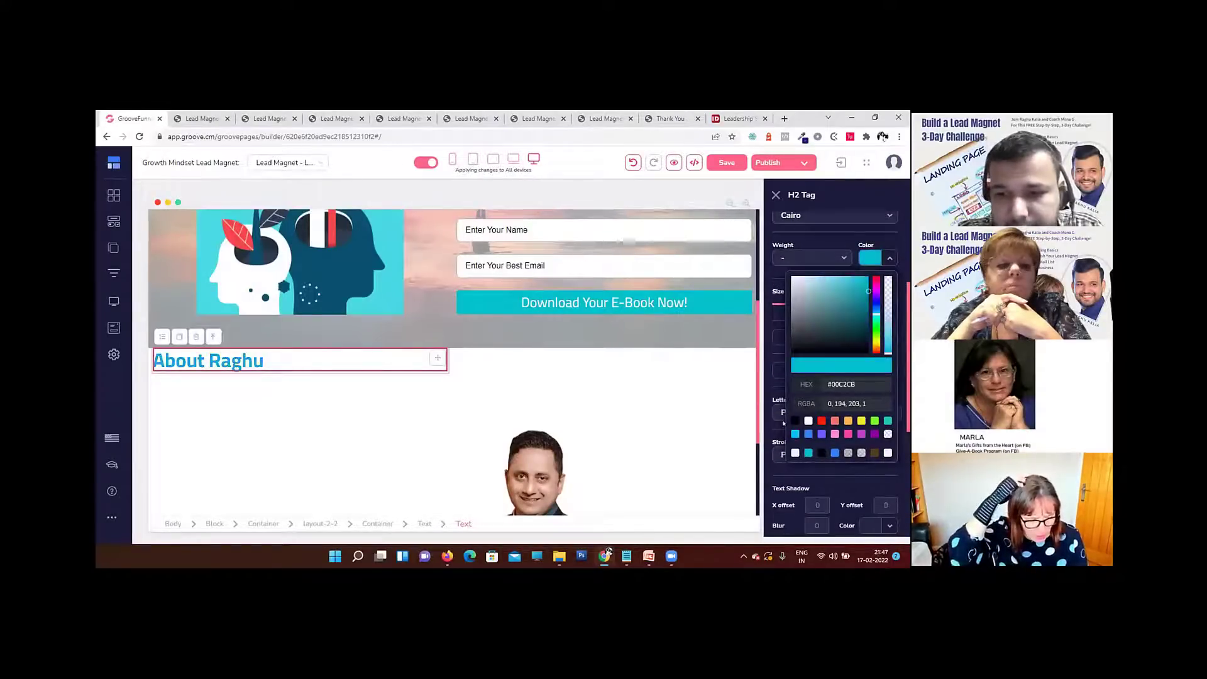
left_click(796, 421)
left_click(309, 350)
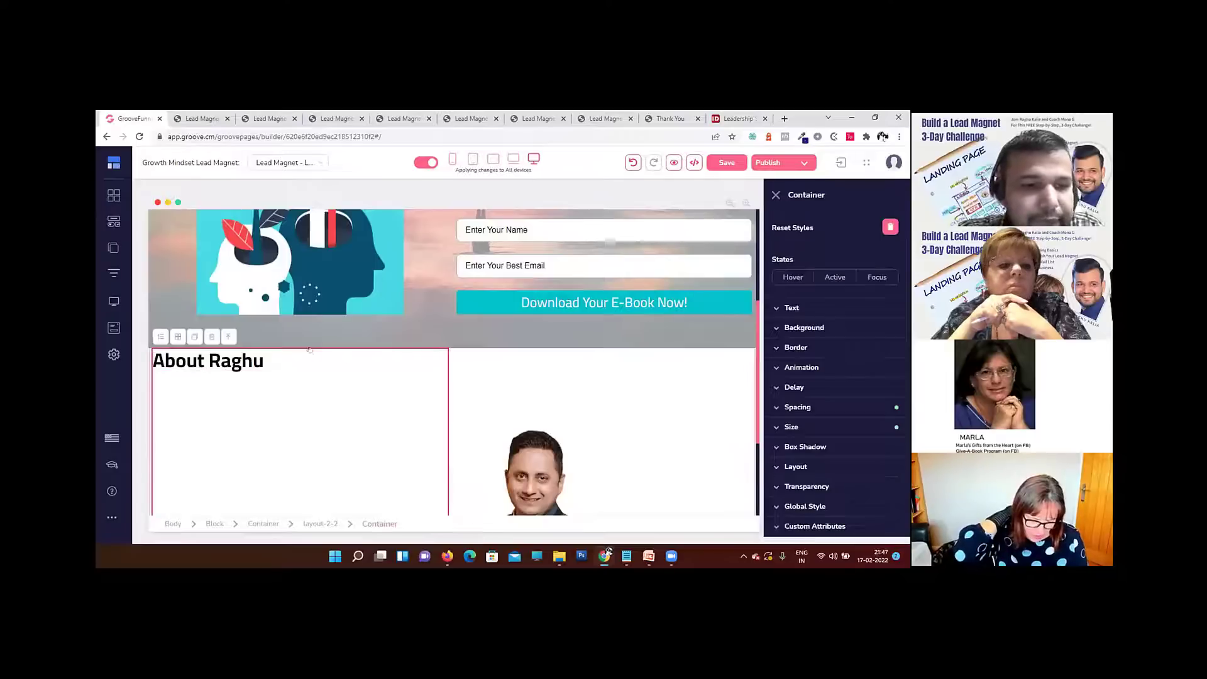
Step: Add a Paragraph element beneath the About heading and open its placeholder text for editing
left_click(114, 221)
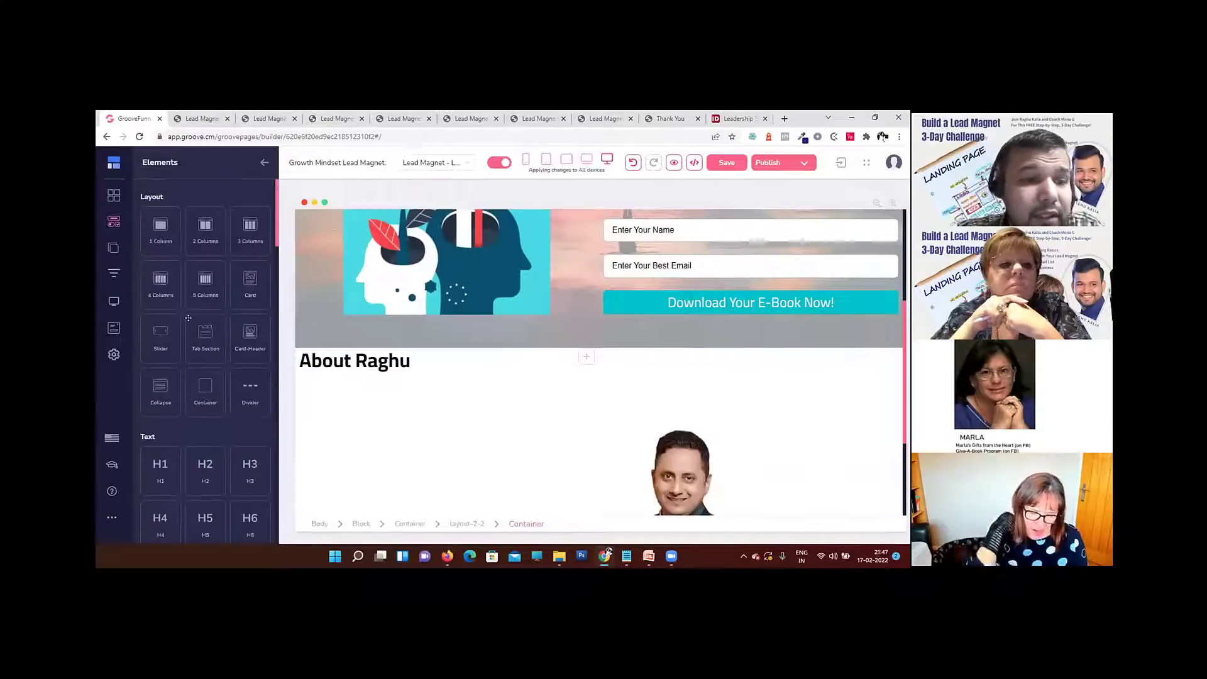
scroll(206, 358, "down", 2)
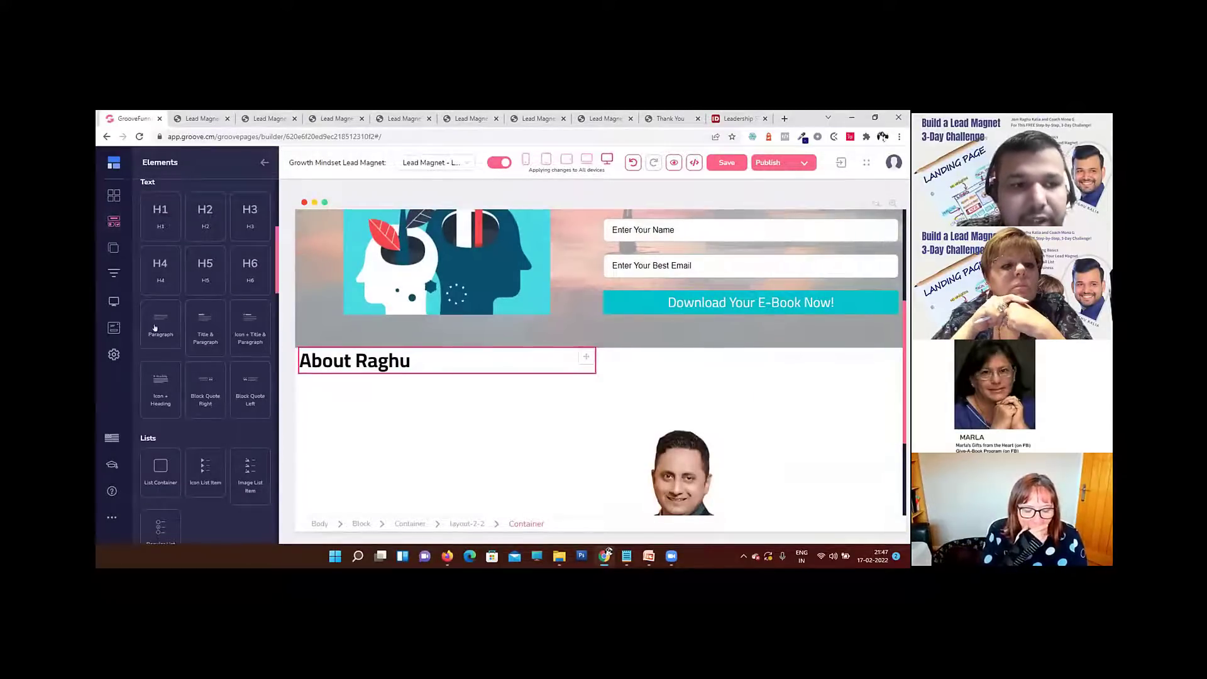
left_click_drag(157, 328, 418, 373)
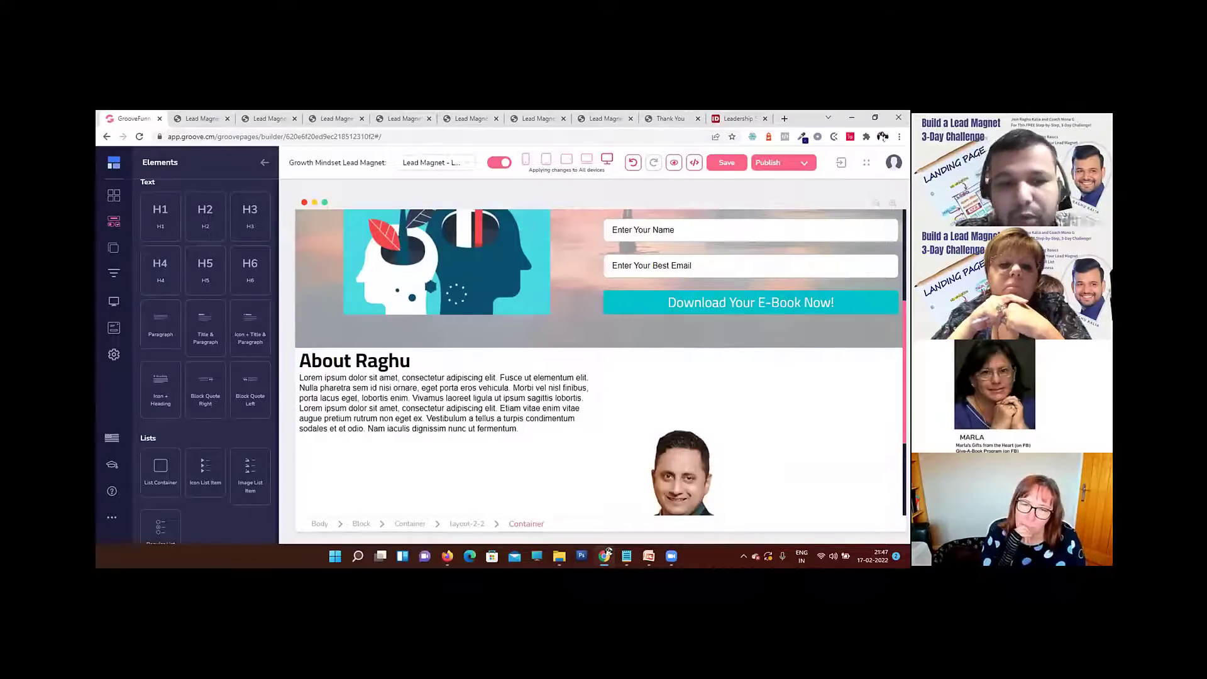
left_click(377, 393)
triple_click(419, 387)
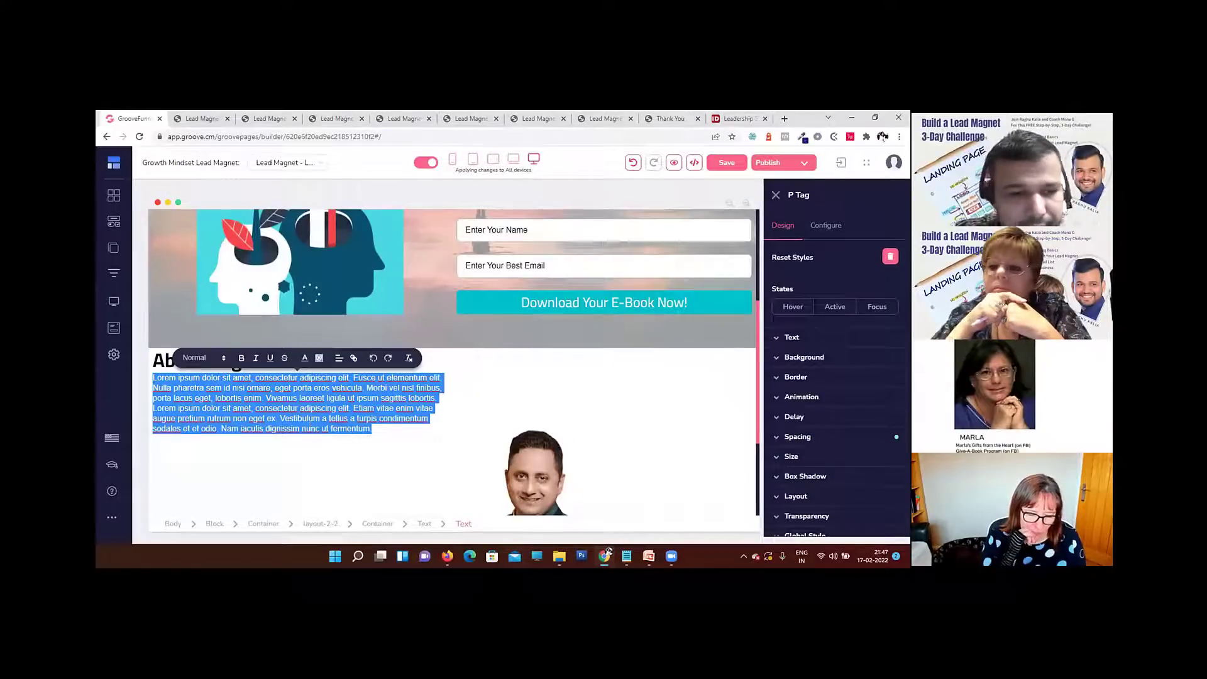
double_click(310, 418)
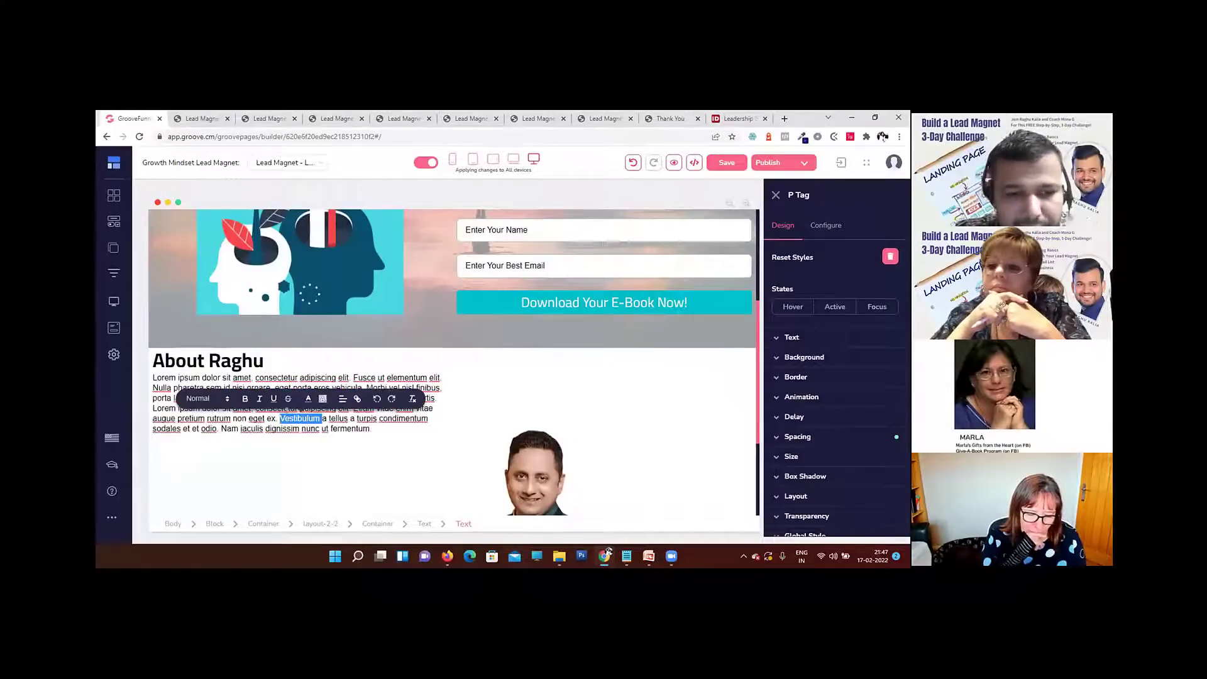
Step: Switch to PowerPoint and copy all the bio text on slide 2 of the 3 Day Challenge presentation
left_click(648, 556)
left_click(600, 505)
left_click(201, 304)
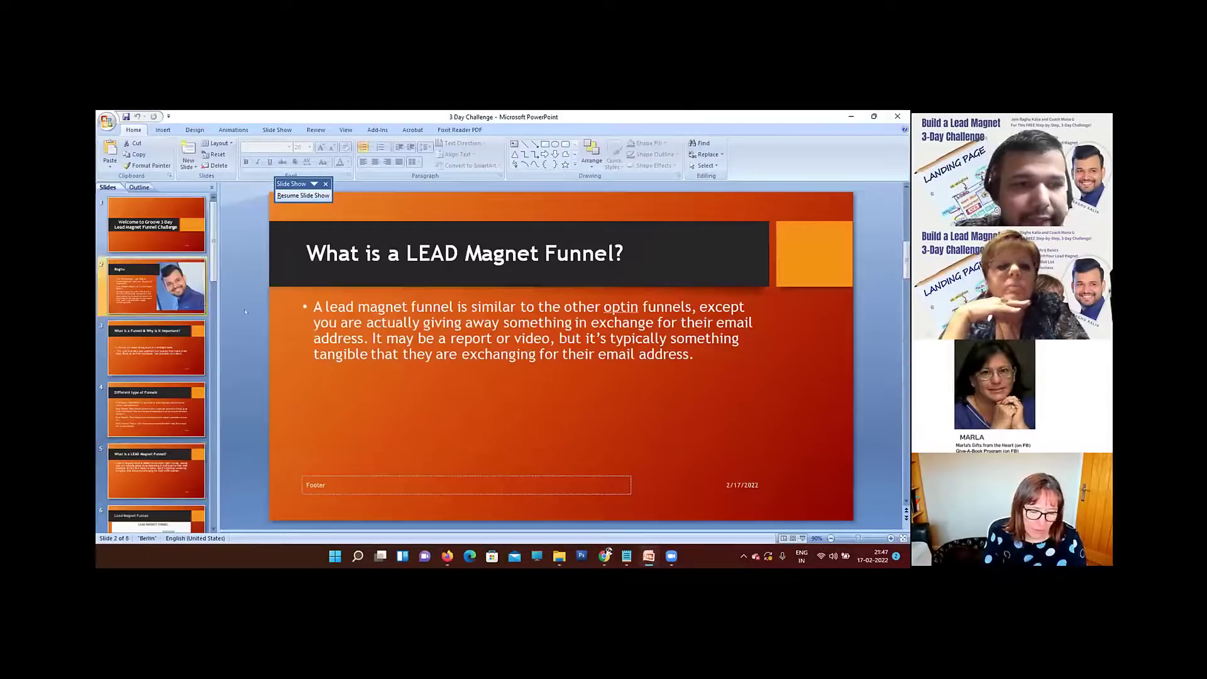
left_click(365, 354)
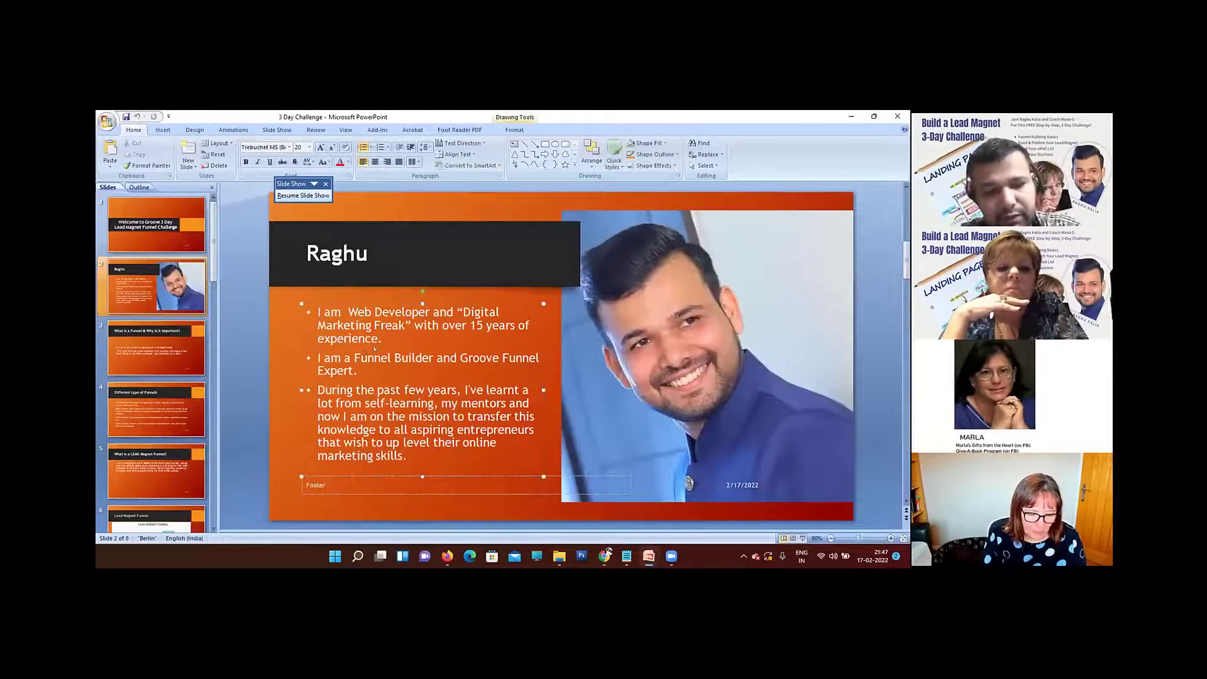
key("ctrl+a")
key("ctrl+c")
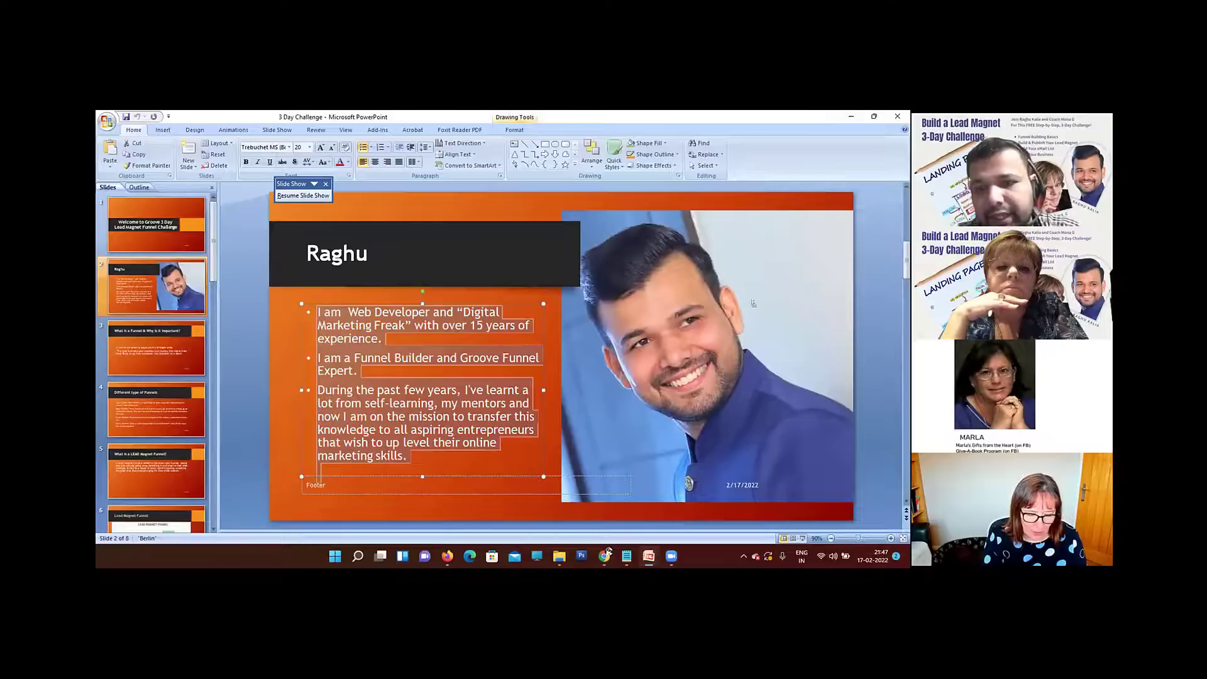
Step: Paste the bio into Notepad, join its three lines into one continuous paragraph separated by spaces, and copy it
left_click(608, 556)
left_click(627, 557)
left_click(676, 507)
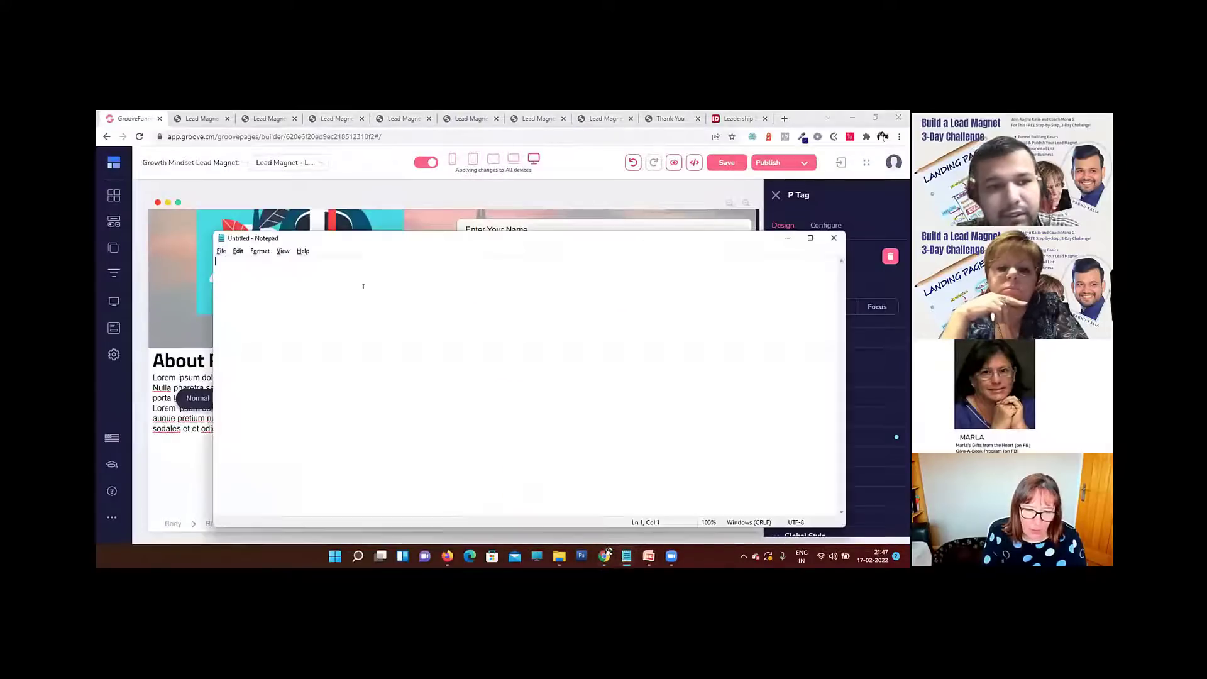
key("ctrl+v")
left_click(589, 259)
key("Delete")
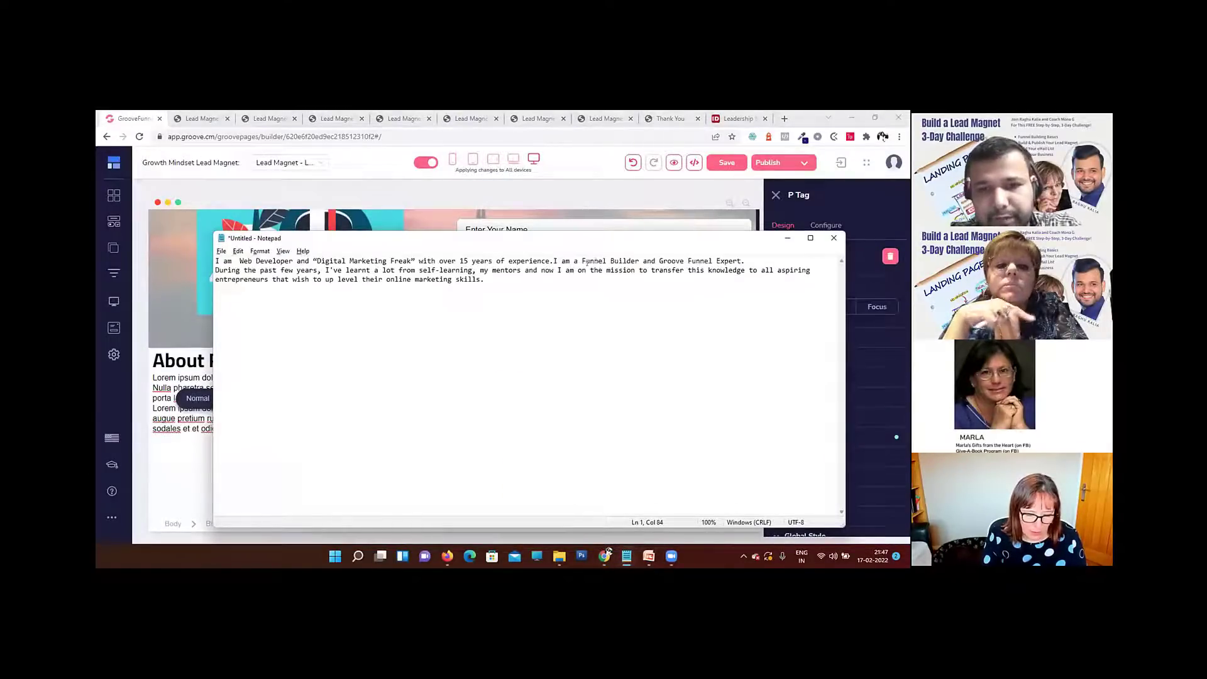
left_click(758, 260)
key("Delete")
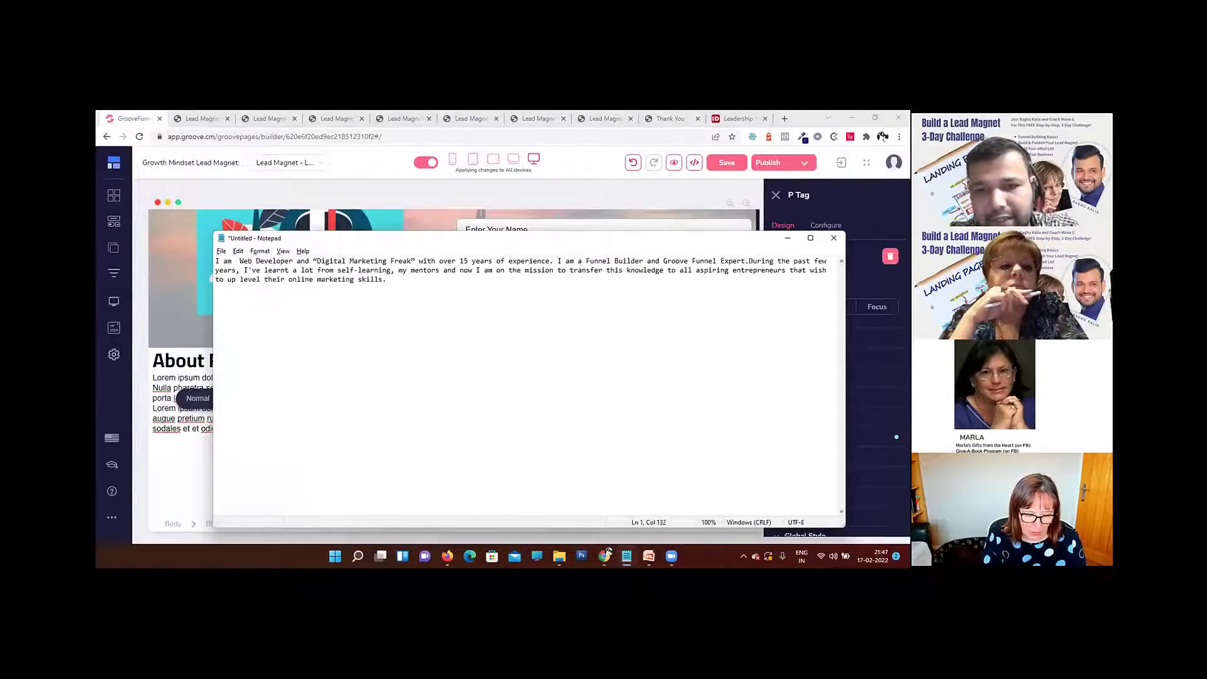
left_click_drag(416, 279, 143, 246)
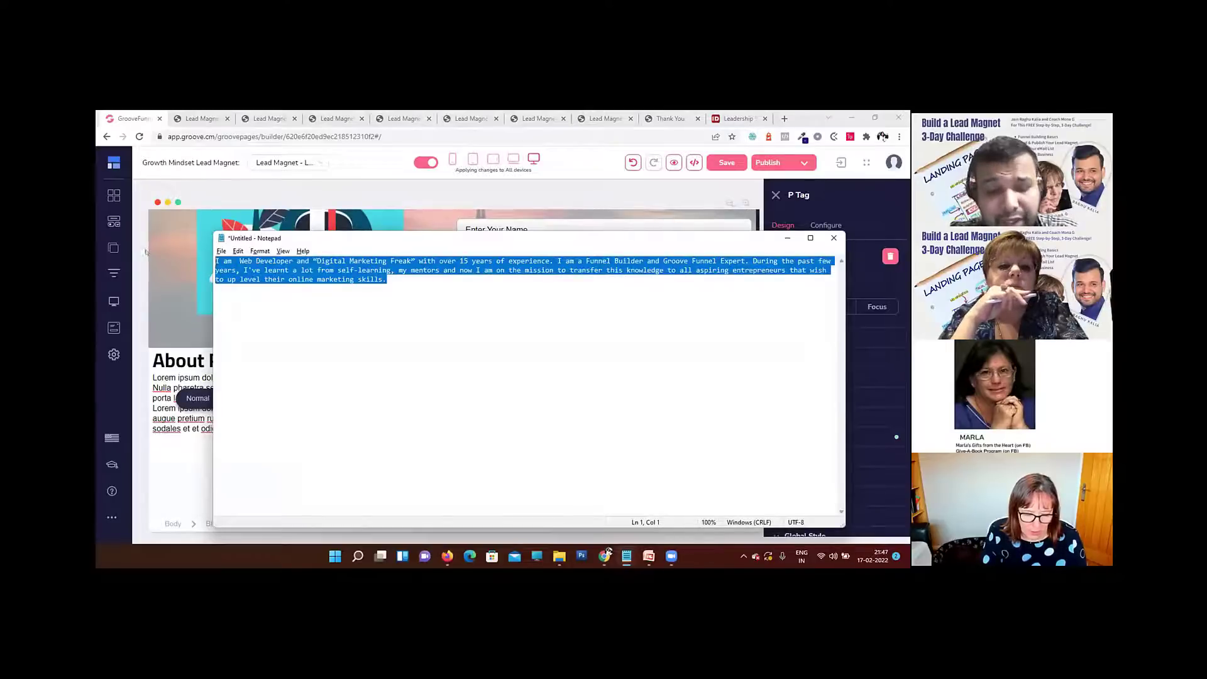
Step: Return to the page builder and replace the Lorem ipsum paragraph under the About heading with the copied bio
left_click(787, 238)
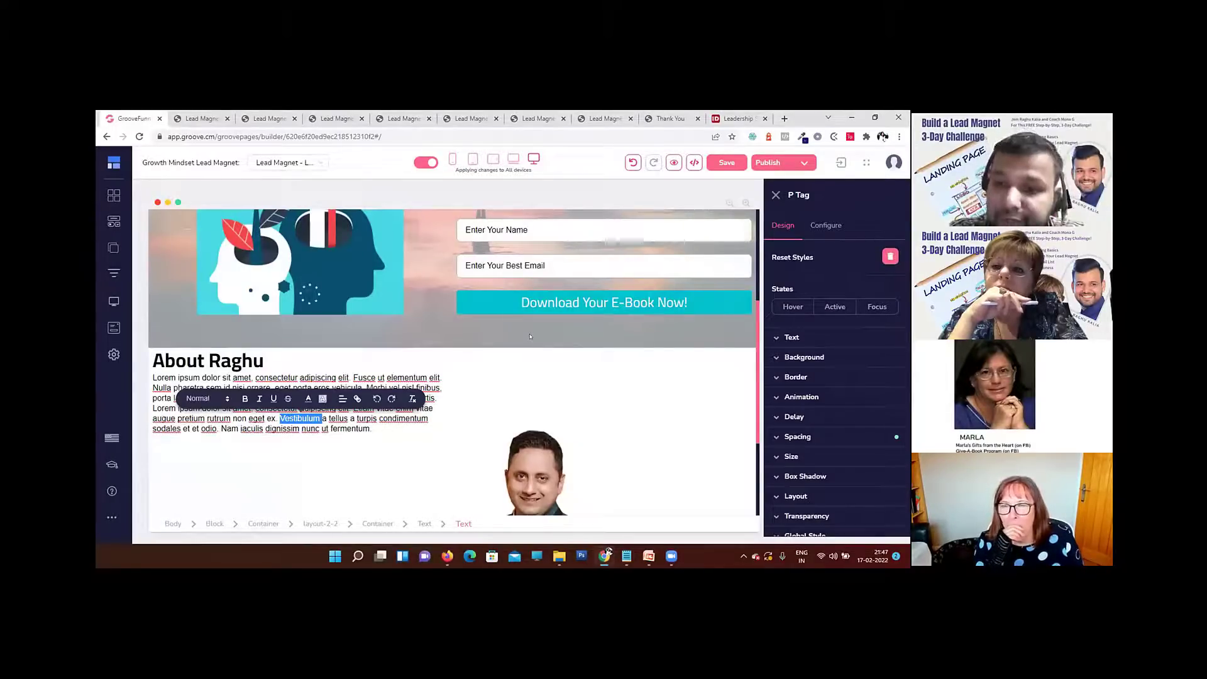
left_click(338, 379)
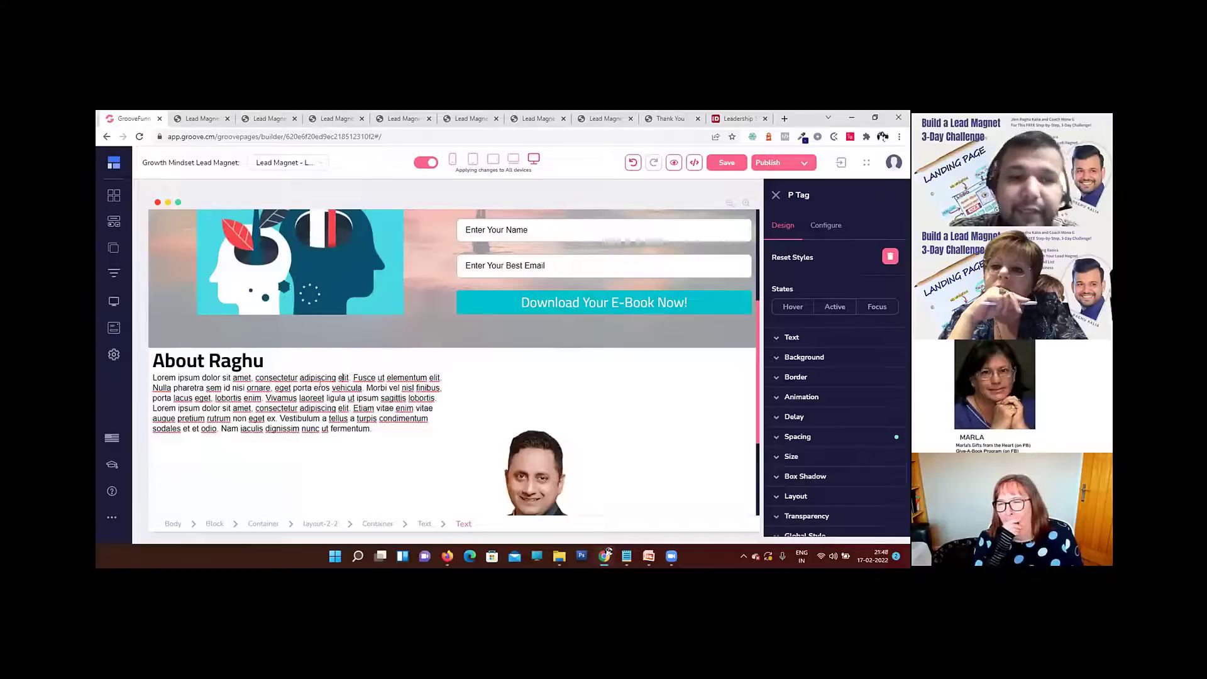
triple_click(313, 388)
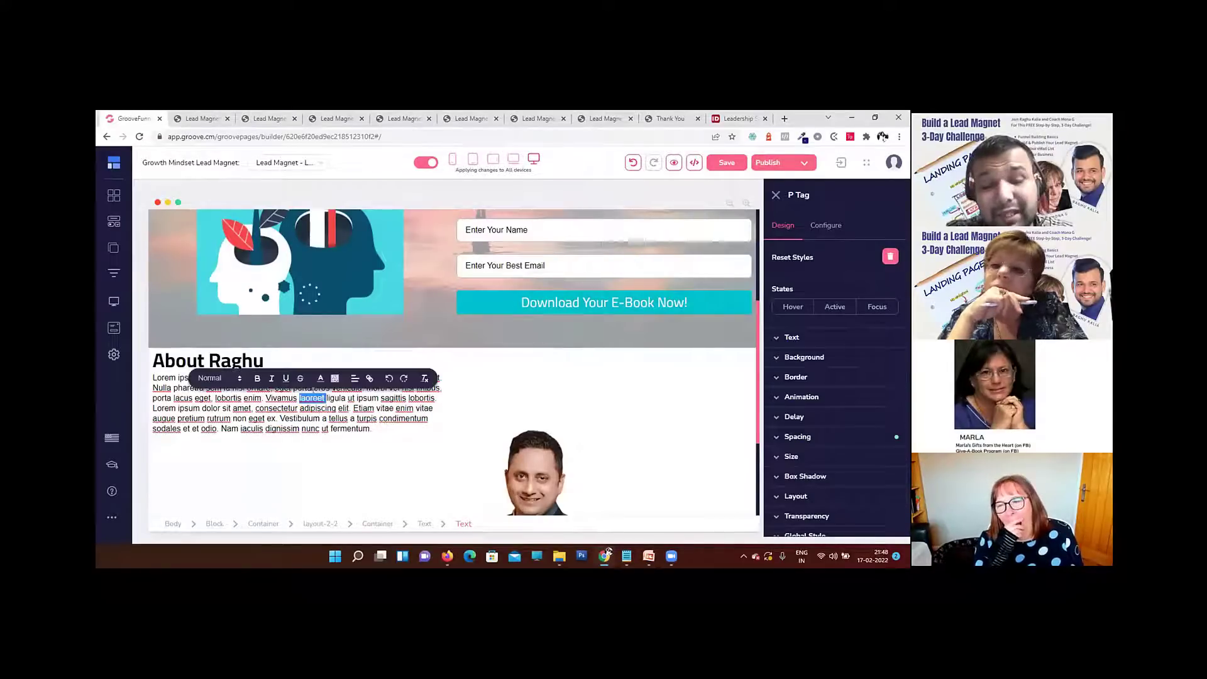
type("I am Web Developer and \"Digital Marketing Freak\" with over 15 years of experience. I am a Funnel Builder and Groove Funnel Expert. During the past years, I've learnt a lot from self-learning, my mentors and now I am on the mission to transfer this knowledge to all aspiring entrepreneurs that wish to up level their online marketing skills.")
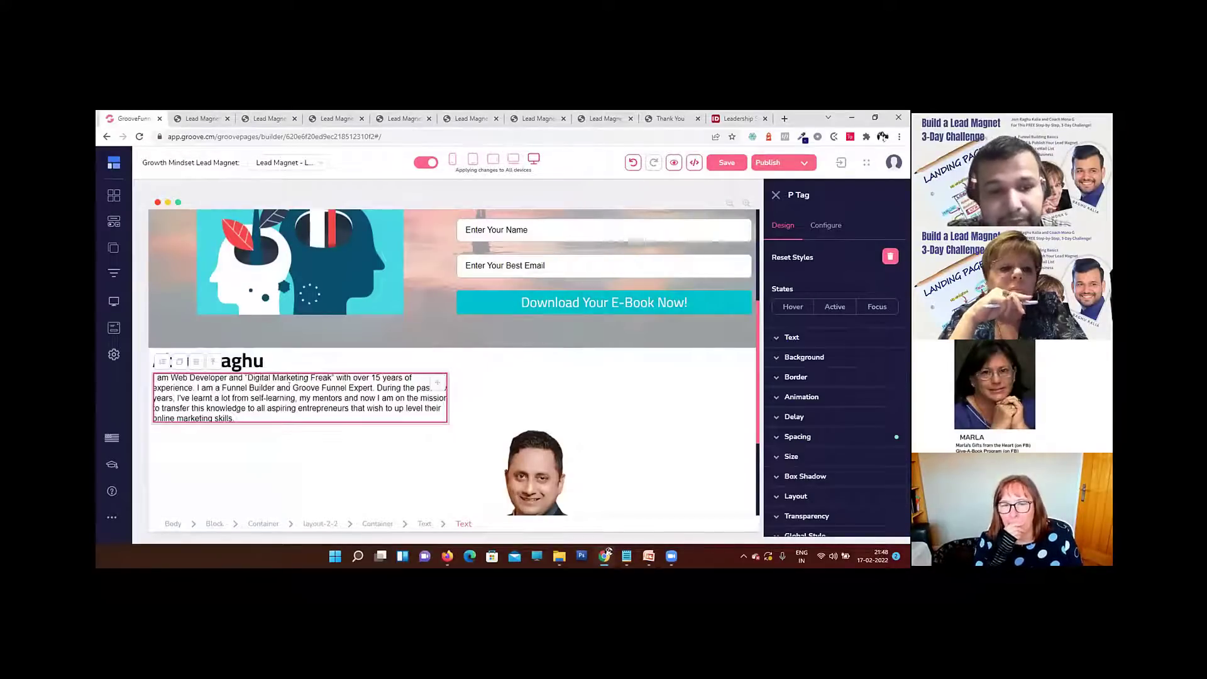
Step: Split the bio into three blocks with blank lines after "15 years of experience." and "Groove Funnel Expert."
left_click(190, 385)
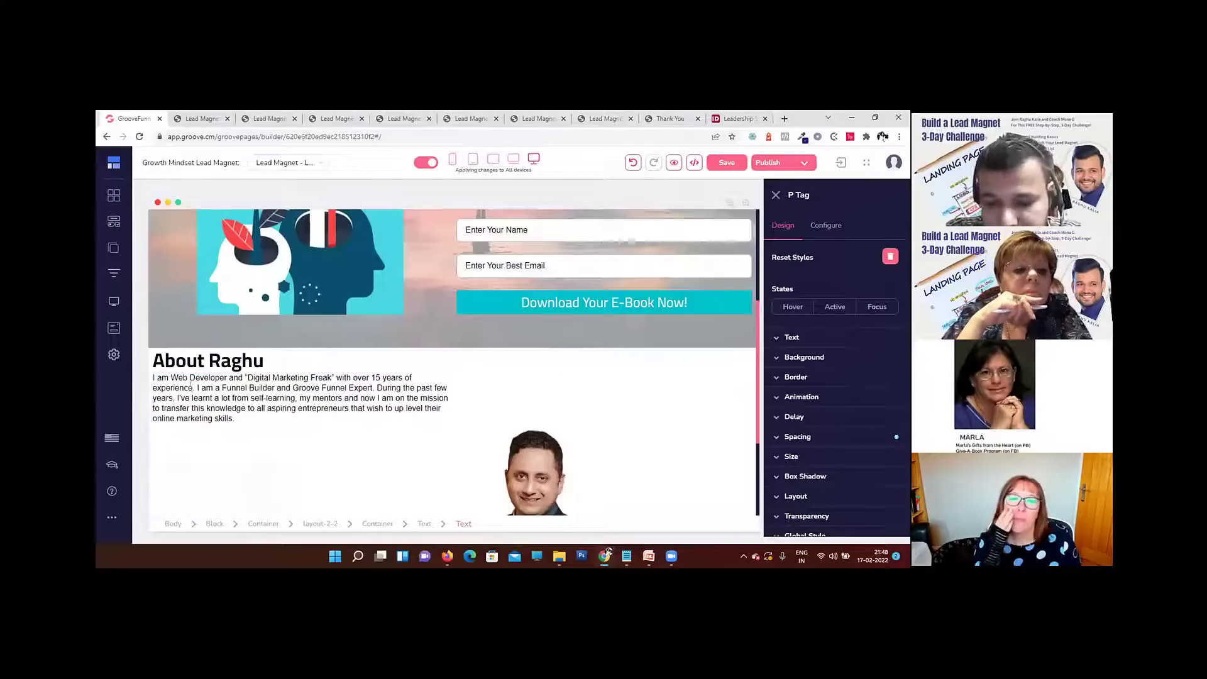
key("Return")
key("Return")
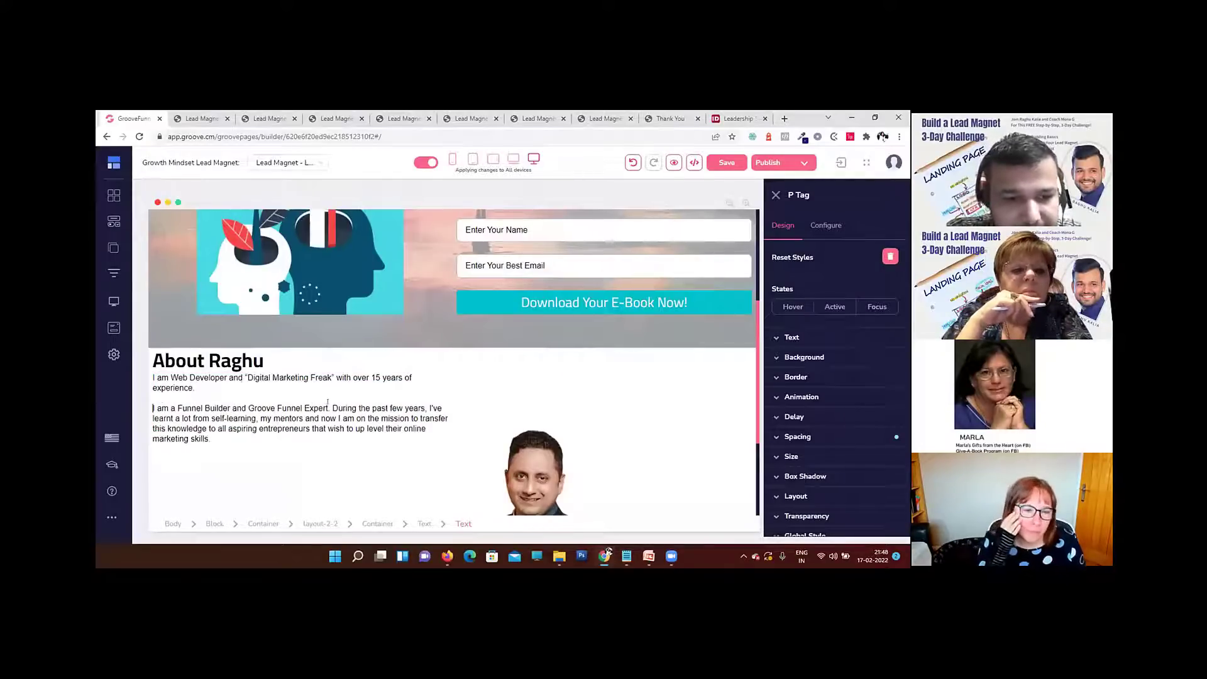
left_click(331, 409)
key("Return")
key("Return")
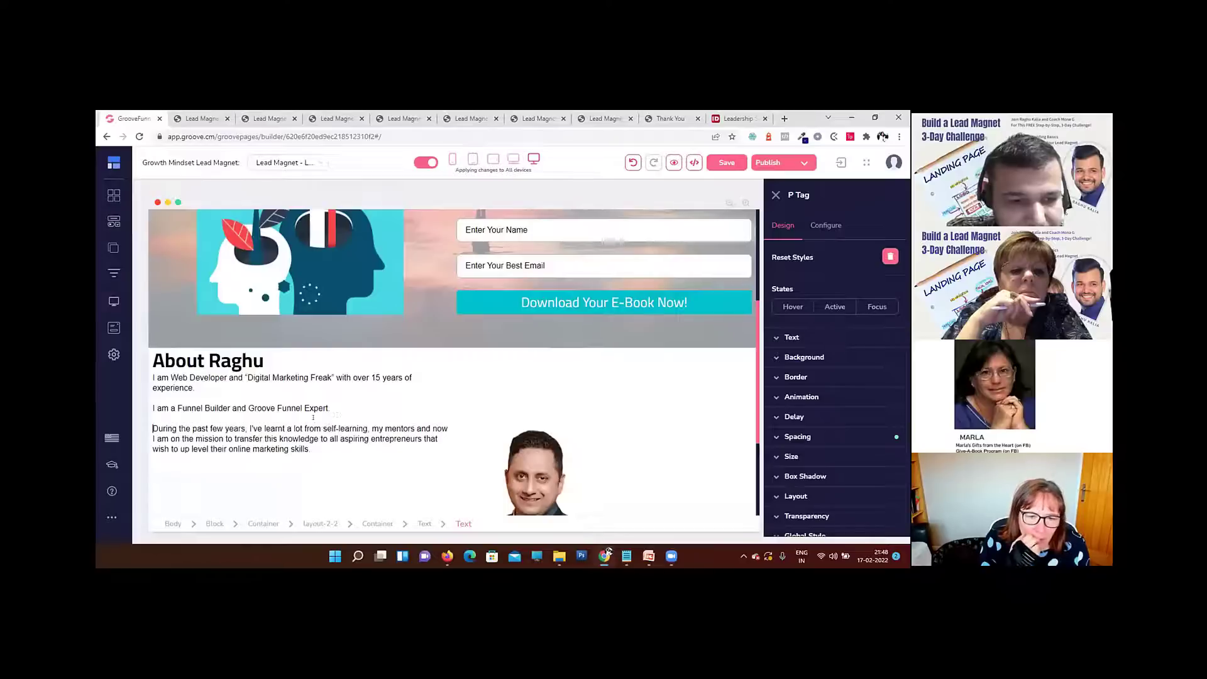
Step: Replace the bio paragraph's content with two consecutive copies of the bio text to lengthen it
scroll(371, 409, "down", 2)
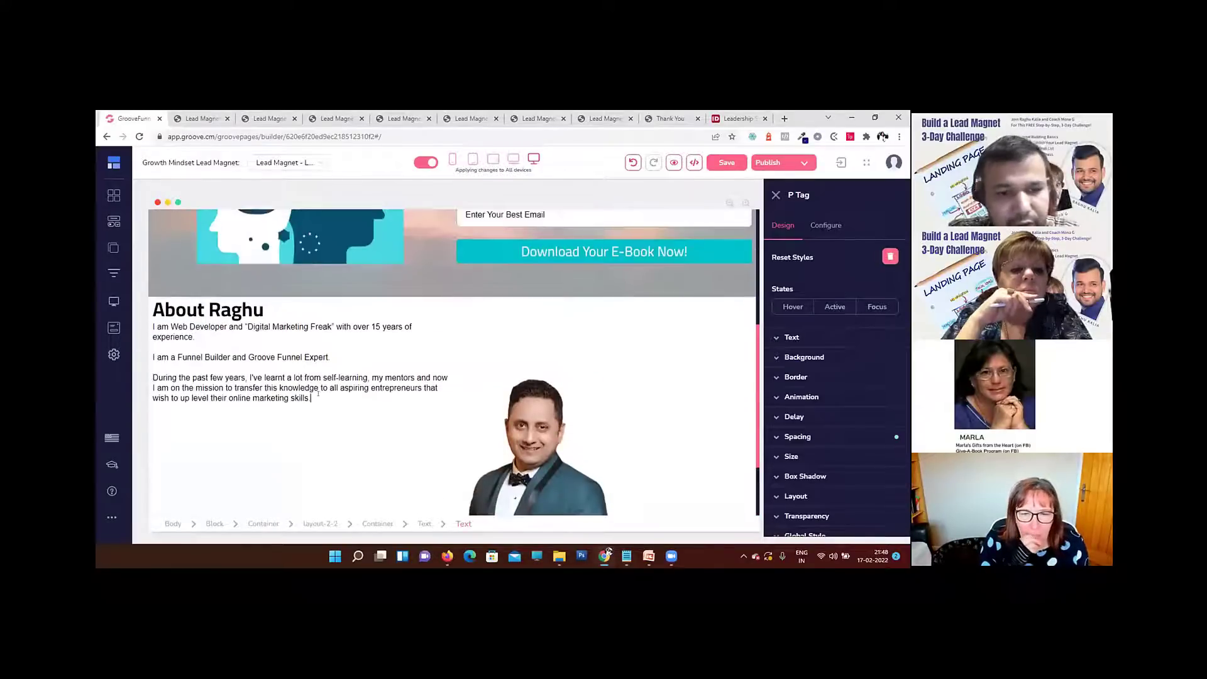
key("ctrl+a")
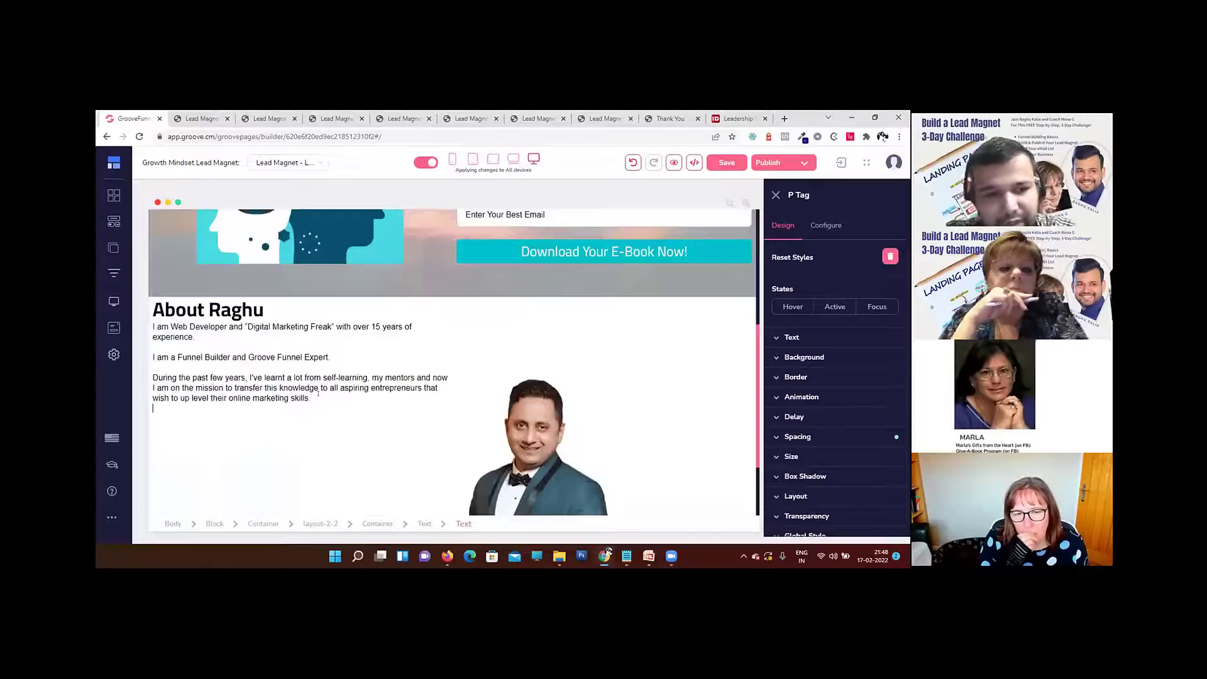
type("I am Web Developer and \"Digital Marketing Freak\" with over 15 years of experience.I am a Funnel Builder and Groove Funnel Expert.During the past few years, I've learnt a lot from self-learning, my mentors and now I am on the mission to transfer this knowledge to all aspiring entrepreneurs that wish to up level their online marketing skills")
left_click(303, 378)
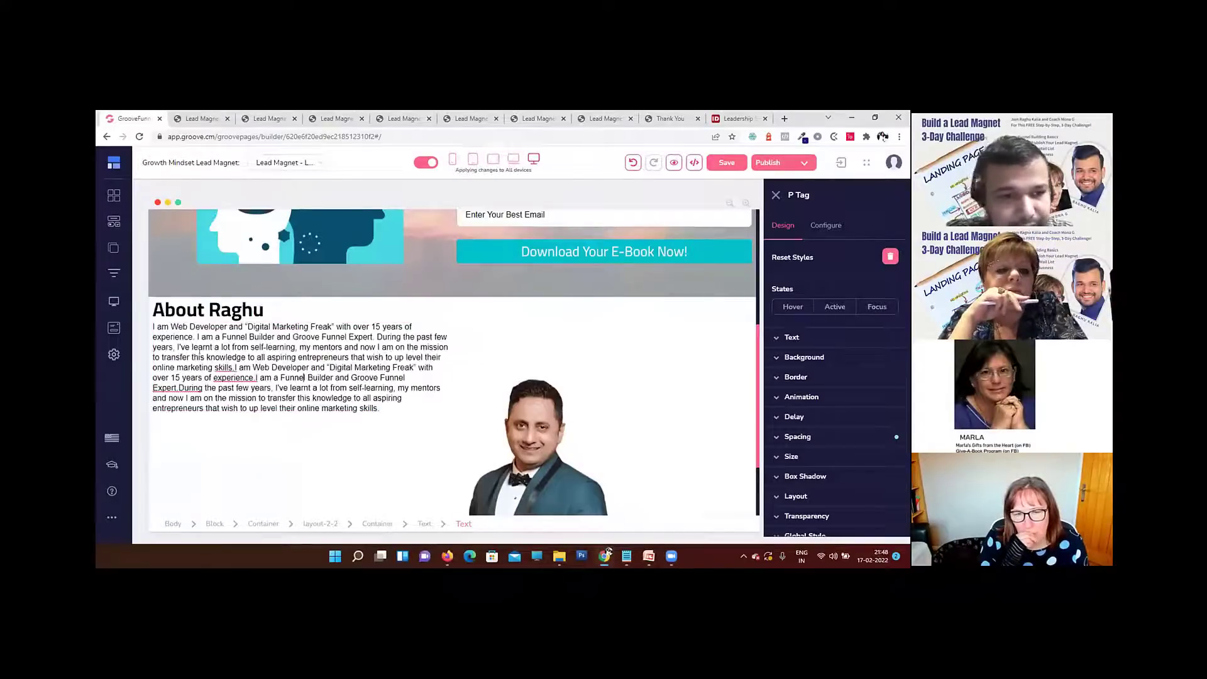
Step: Insert blank lines after both "15 years of experience." sentences and between the two copies of the bio
left_click(193, 336)
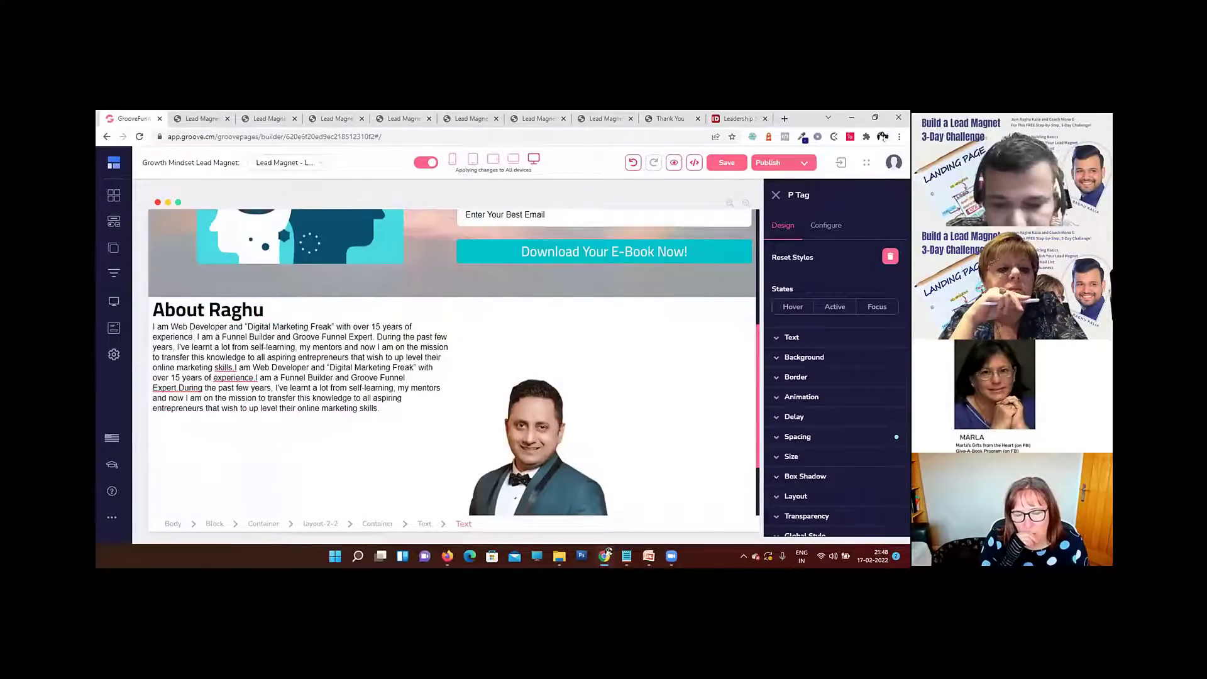
key("Return")
key("Return")
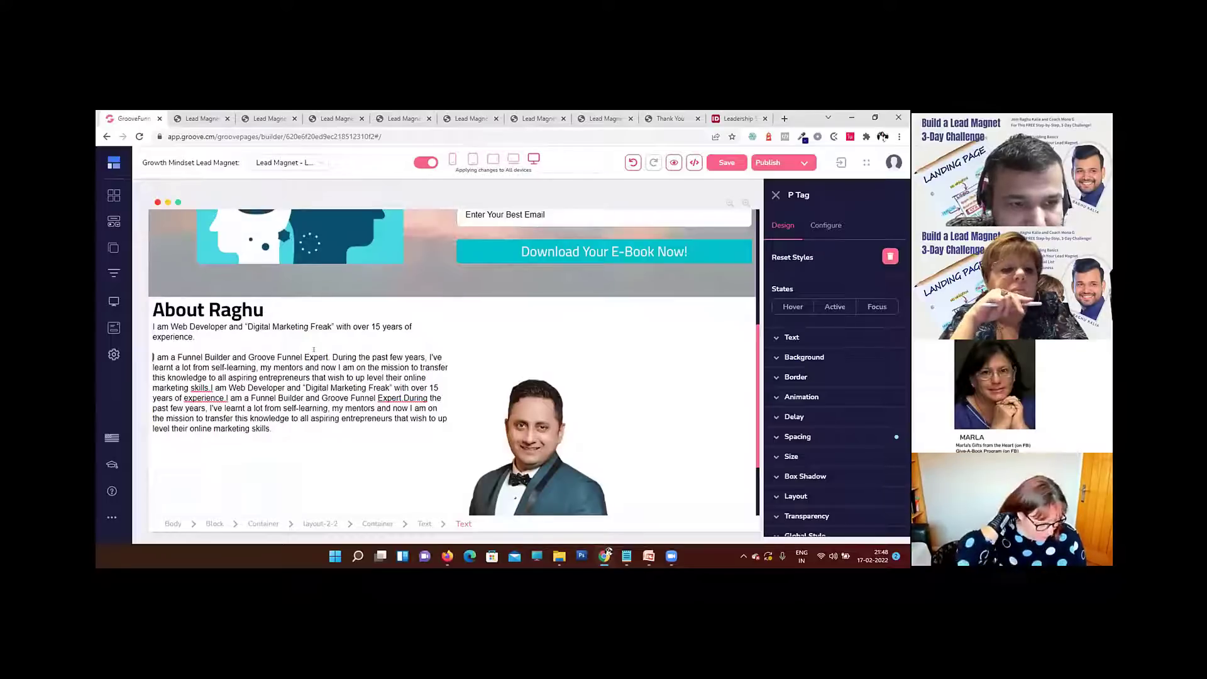
left_click(213, 388)
key("Return")
key("Return")
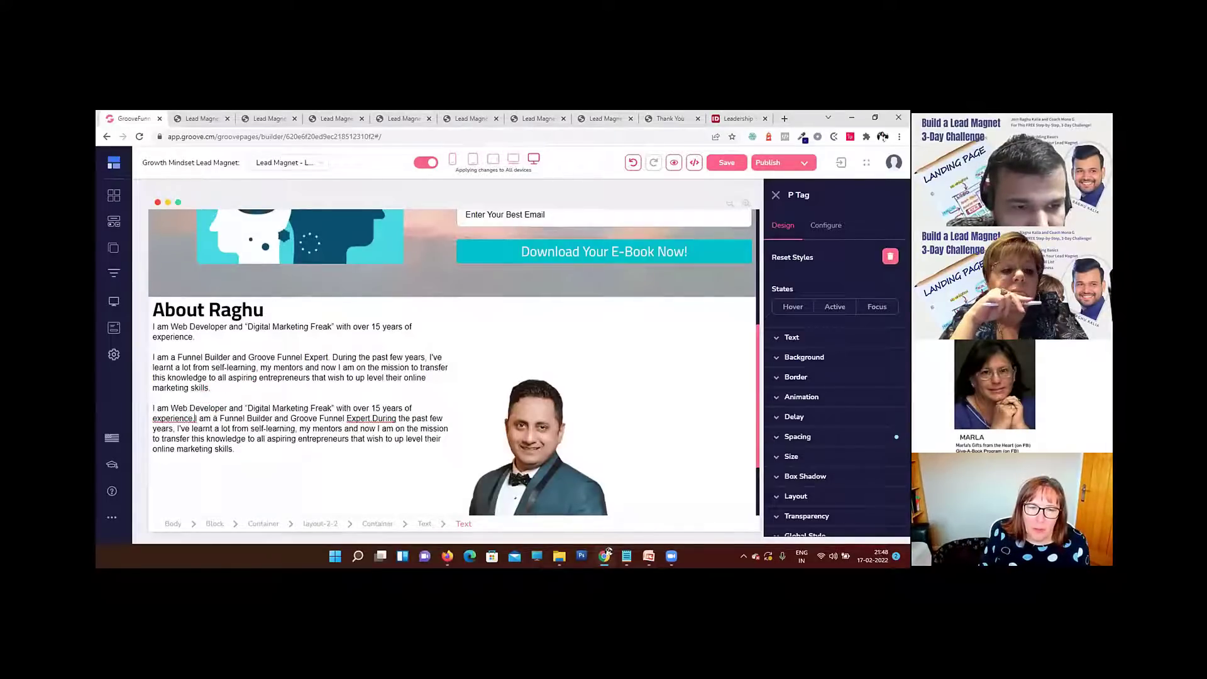
key("Return")
key("Return")
Step: Select the portrait beside the bio and open the Image Library to choose a replacement image
scroll(546, 456, "up", 2)
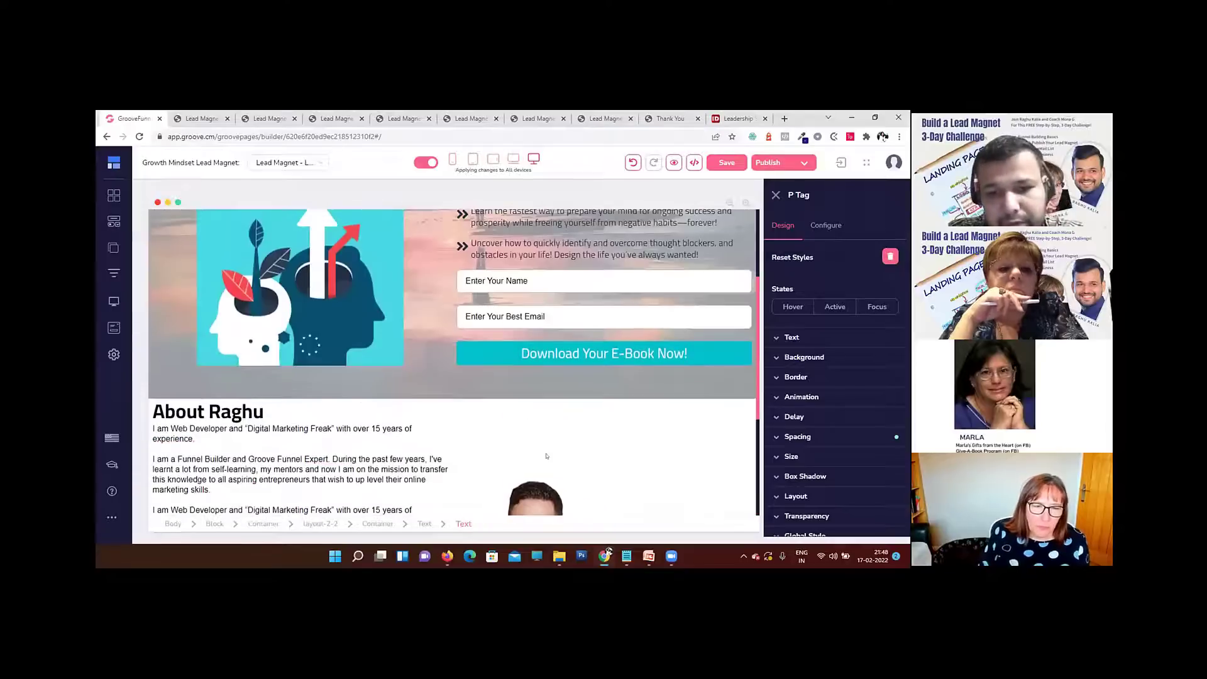
scroll(546, 456, "down", 4)
left_click(495, 302)
scroll(494, 302, "up", 2)
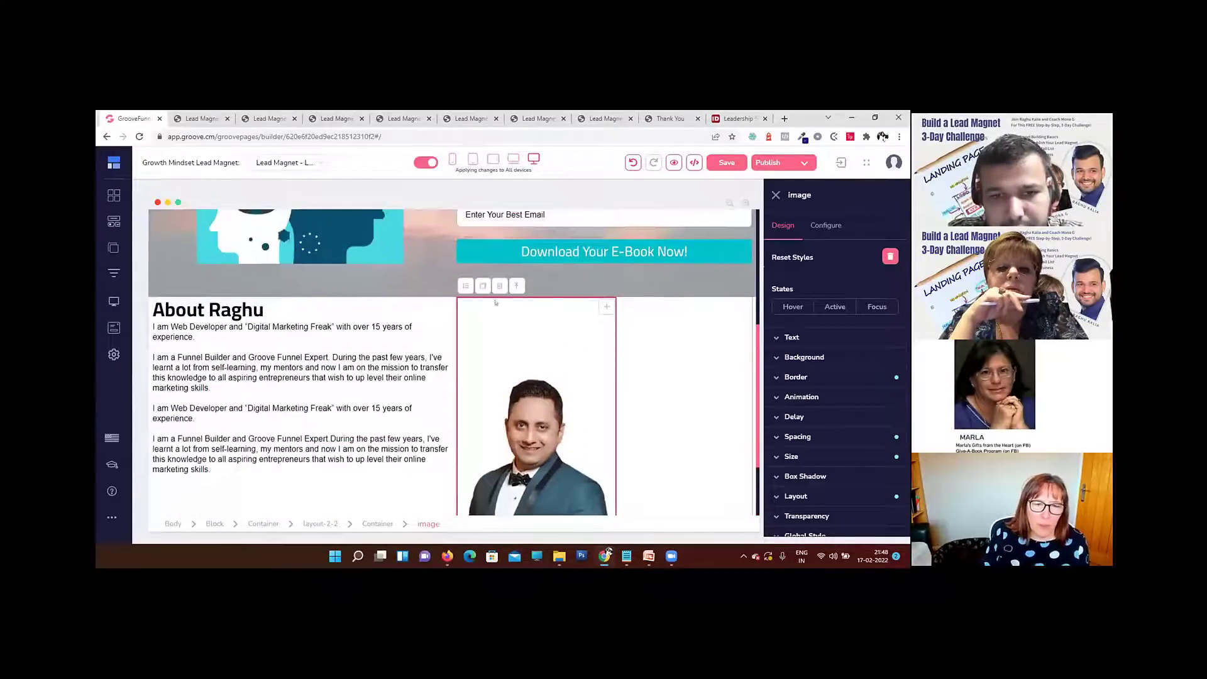
left_click(820, 226)
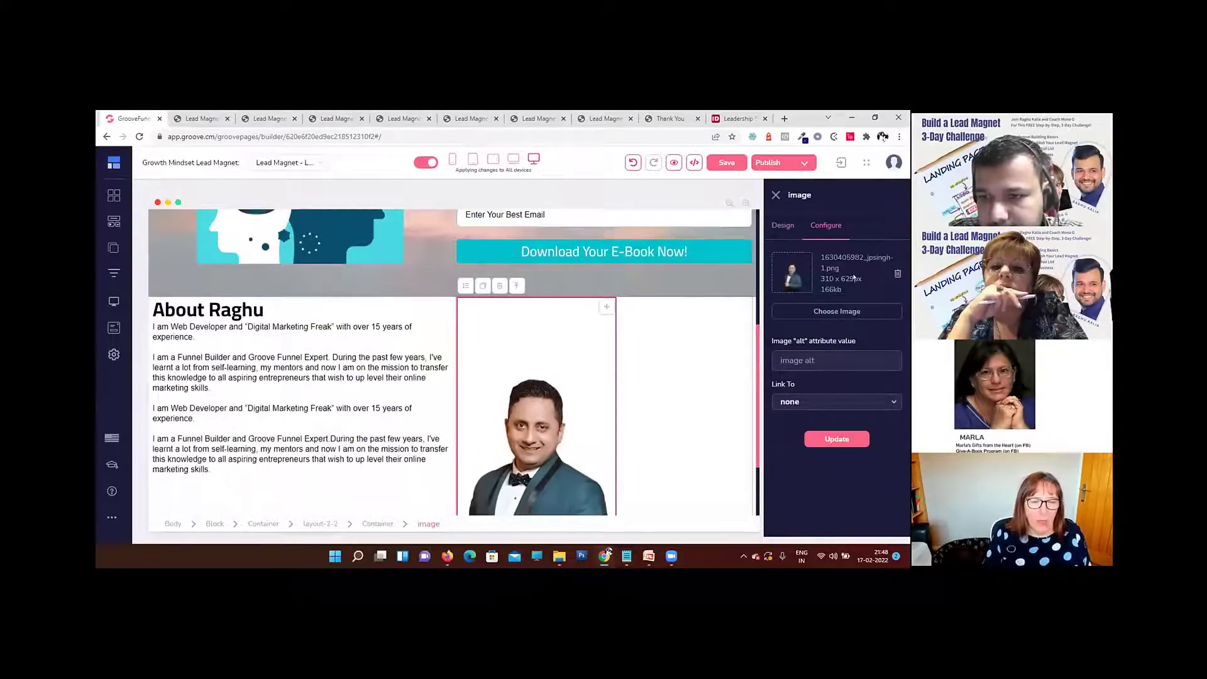
left_click(837, 312)
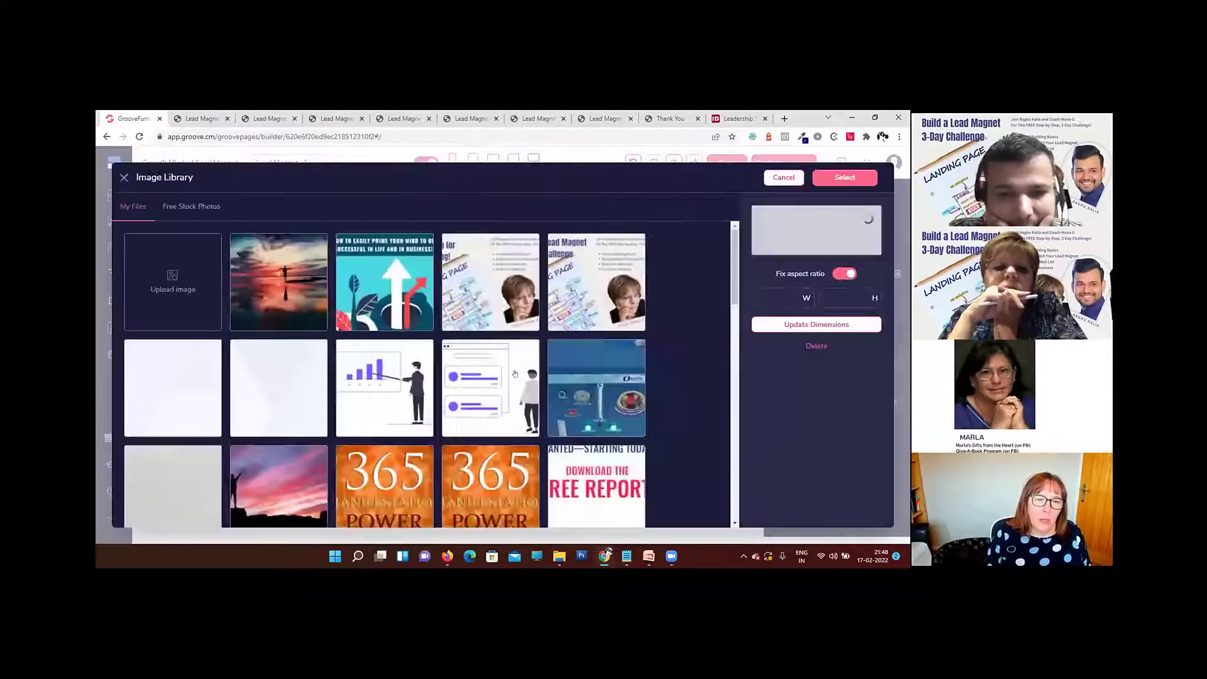
Step: Replace the portrait beside the bio with the uploaded 800 x 800 photo of the smiling man in a blue suit
scroll(408, 391, "down", 10)
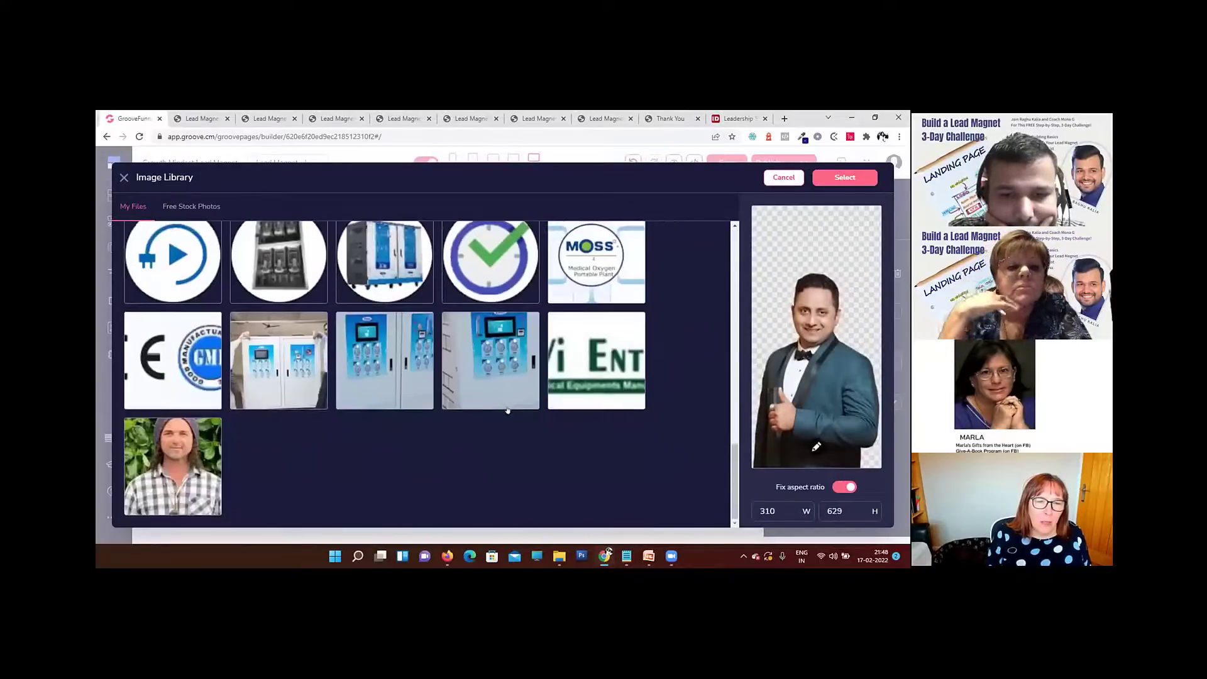
scroll(506, 410, "down", 15)
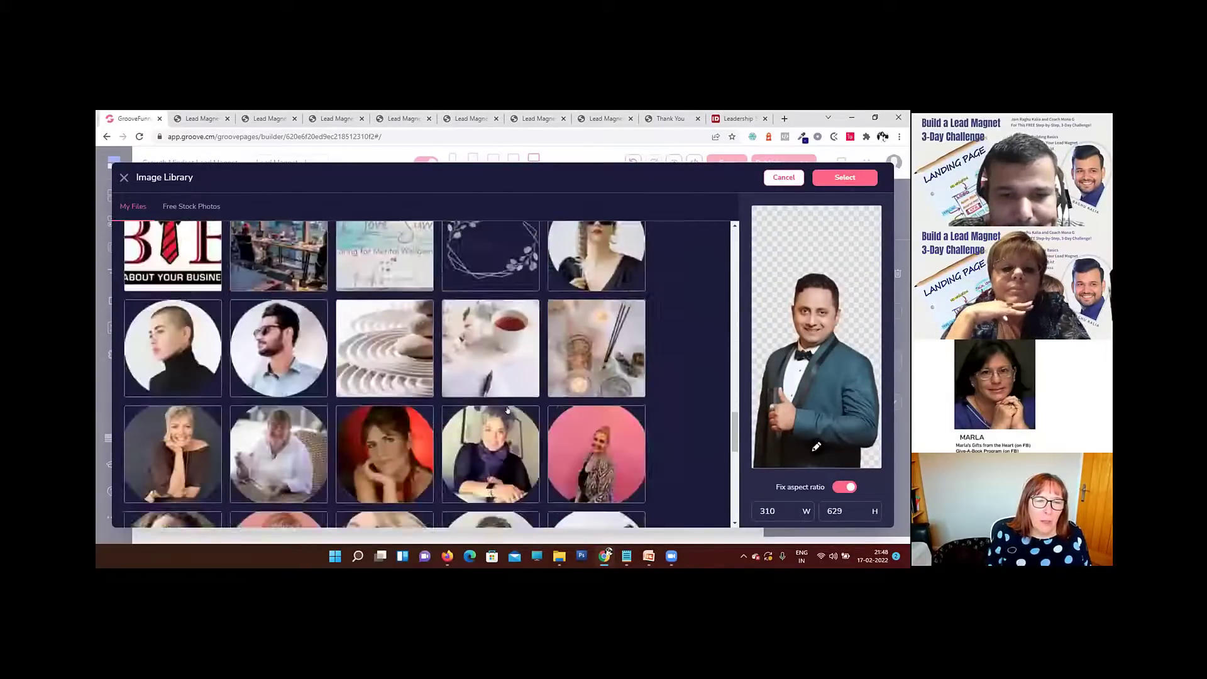
scroll(506, 410, "down", 15)
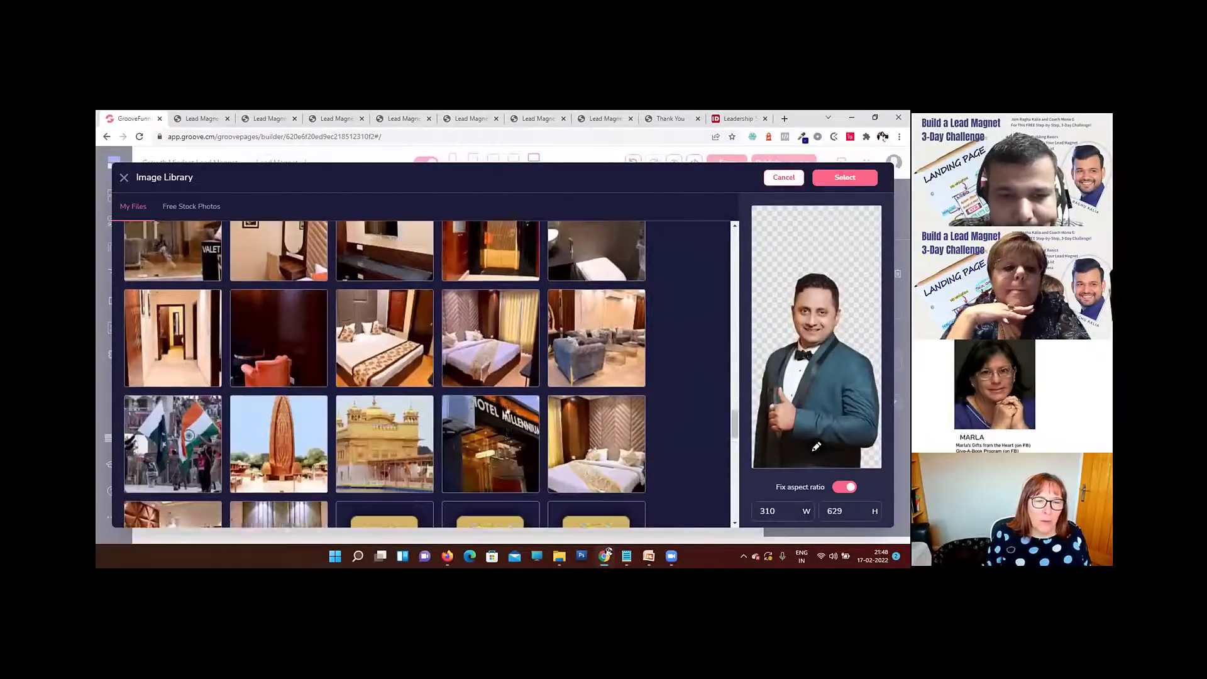
scroll(508, 410, "down", 10)
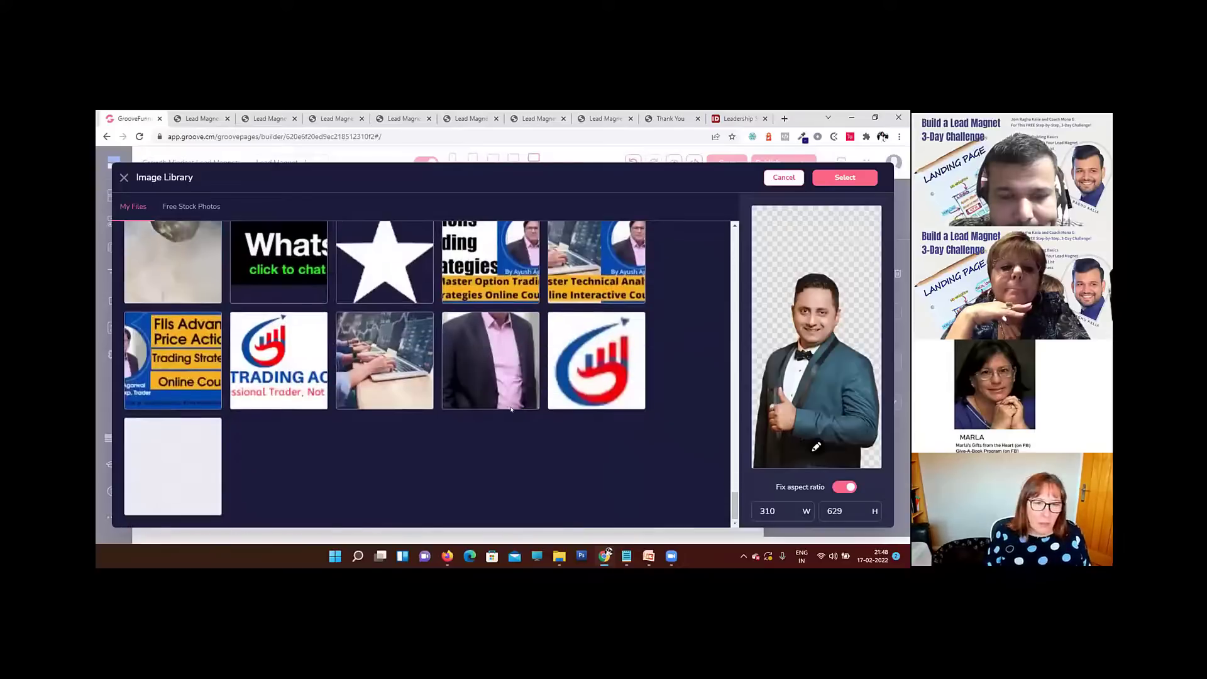
scroll(510, 409, "down", 4)
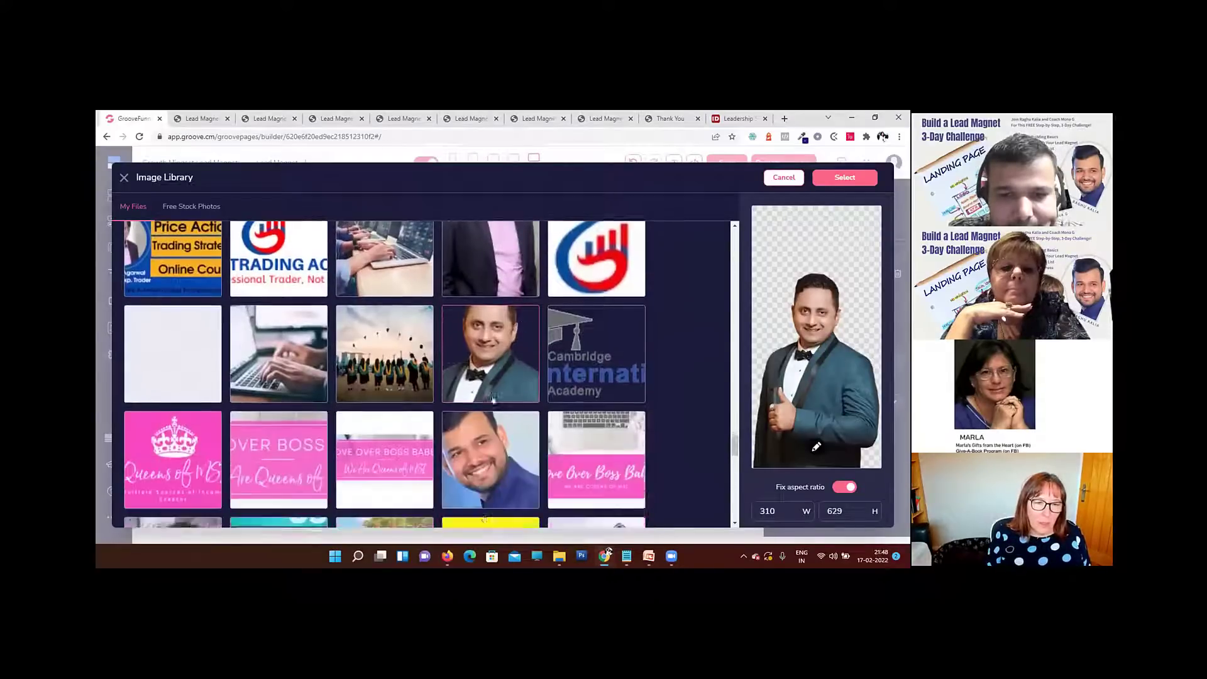
left_click(503, 320)
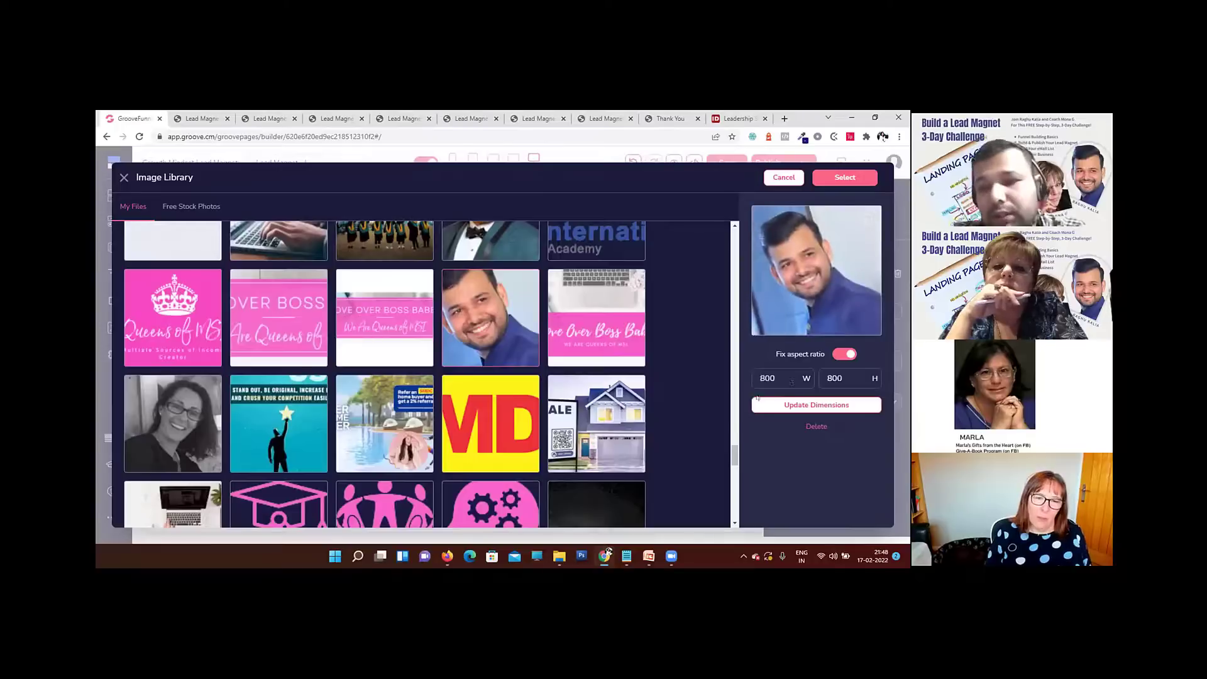
left_click(846, 178)
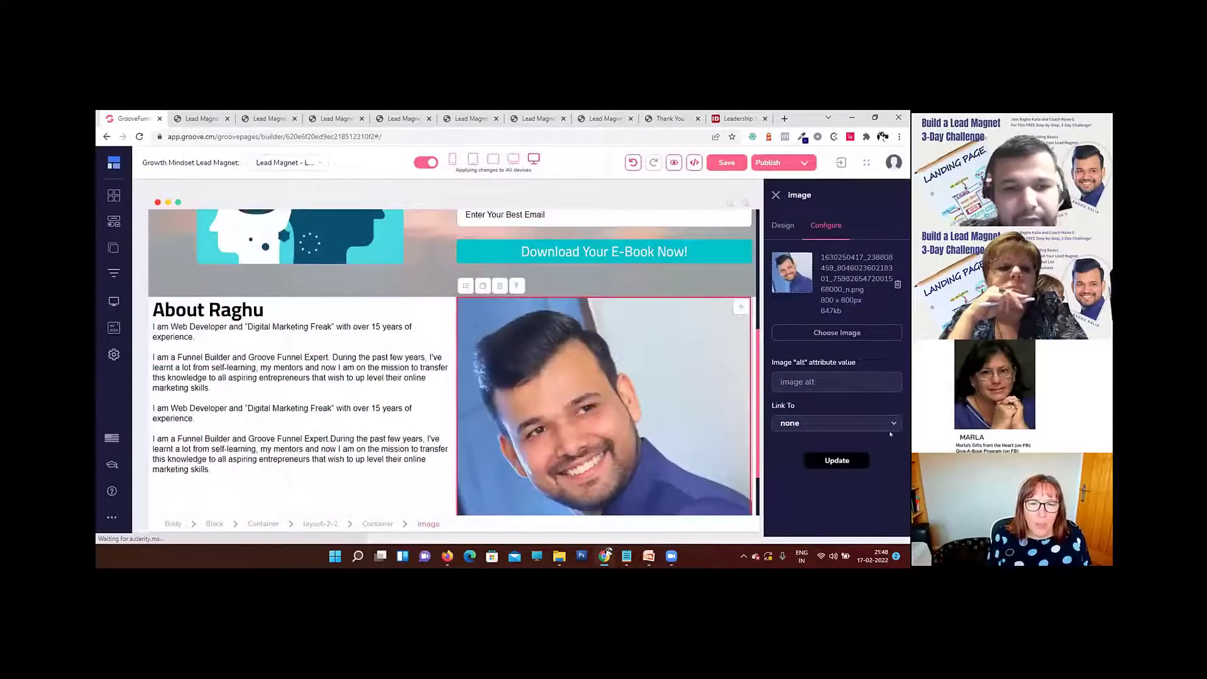
Step: Set the bottom padding of the About heading to 20 to separate it from the bio text
left_click(304, 378)
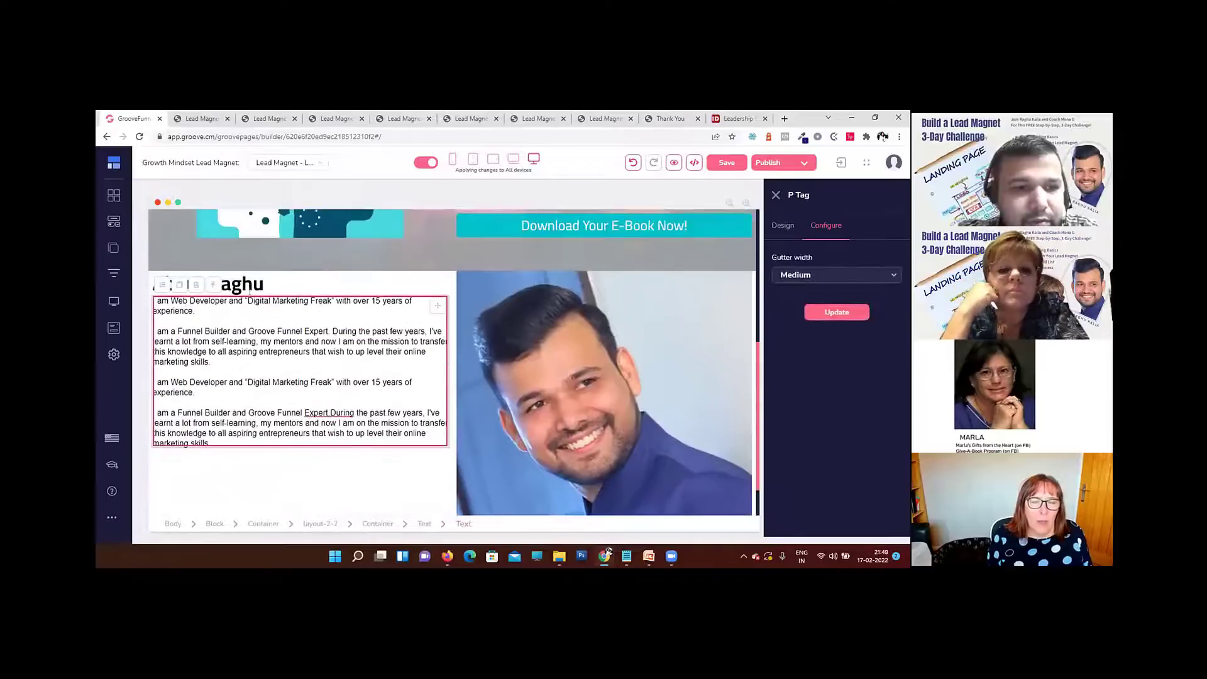
left_click(239, 286)
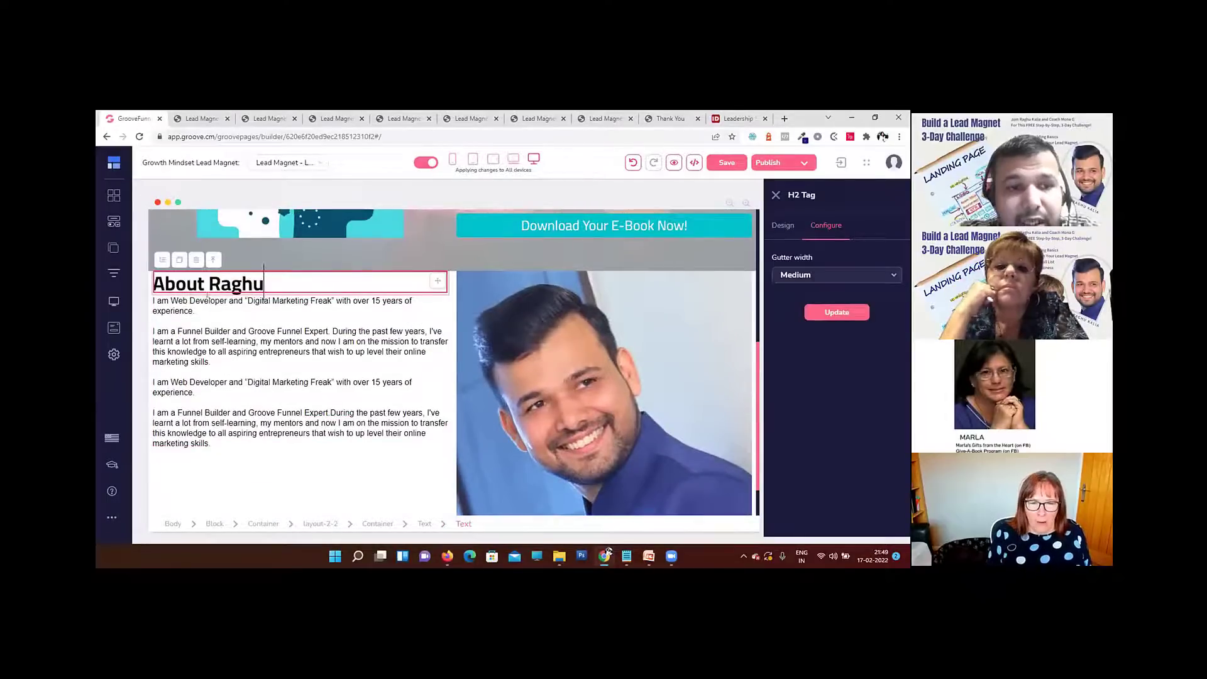
left_click(198, 285)
left_click(780, 228)
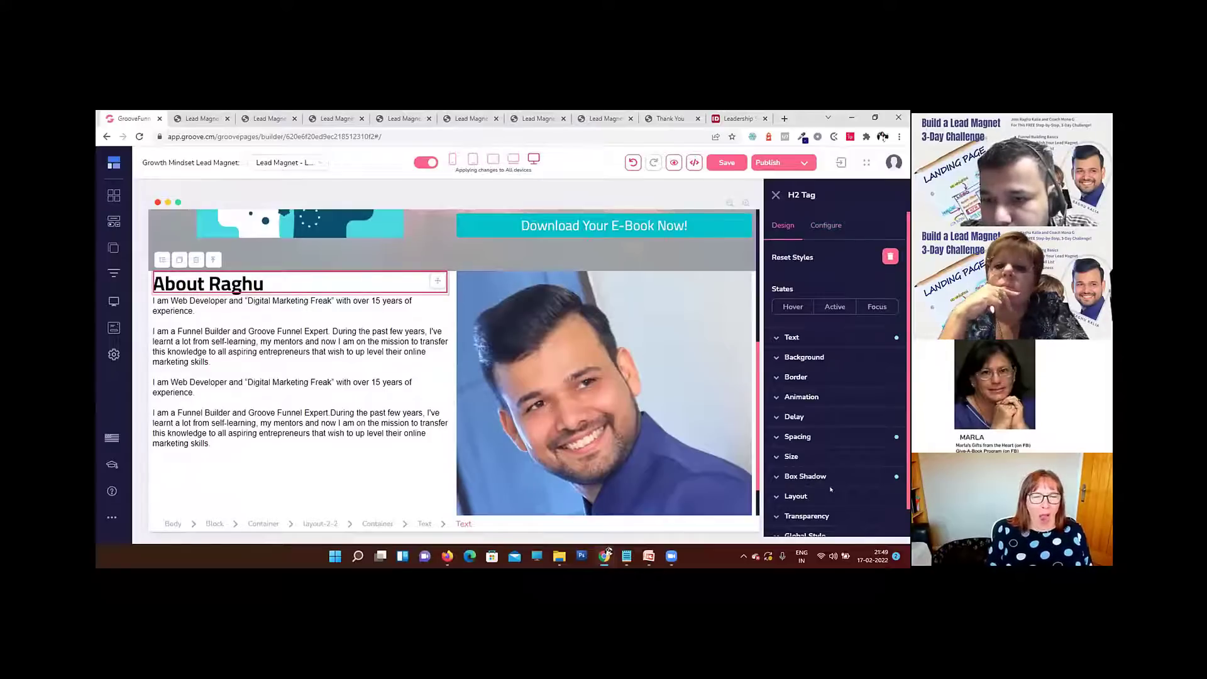
left_click(797, 436)
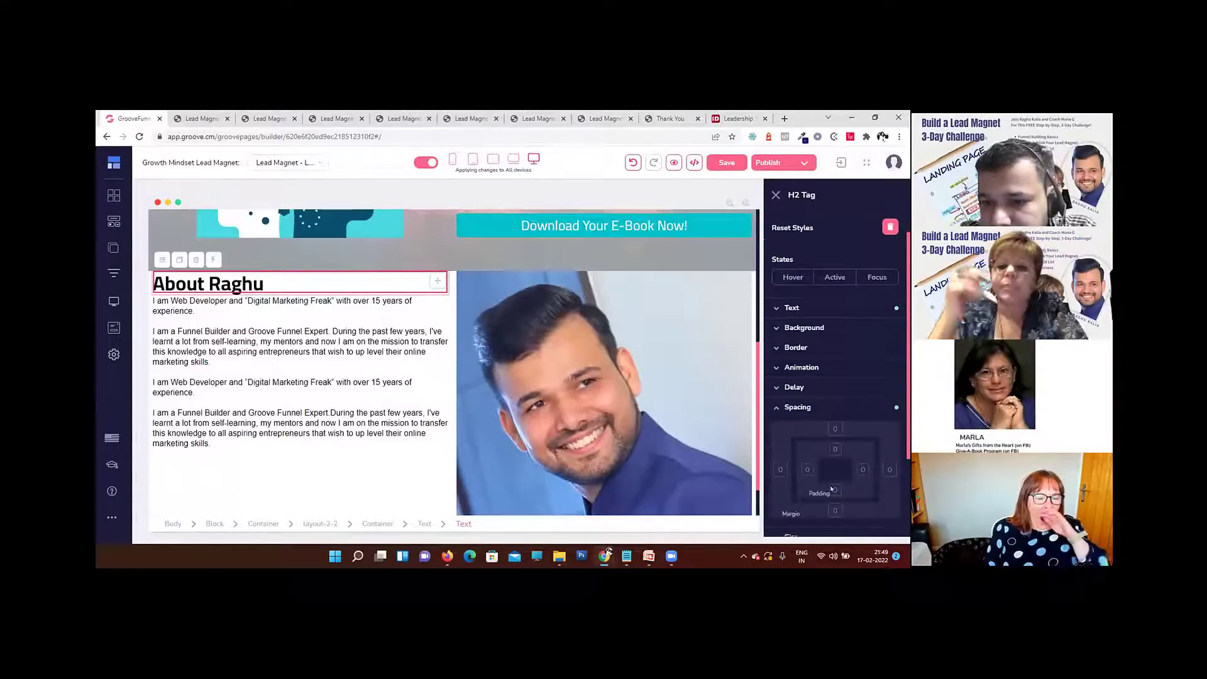
scroll(881, 434, "down", 2)
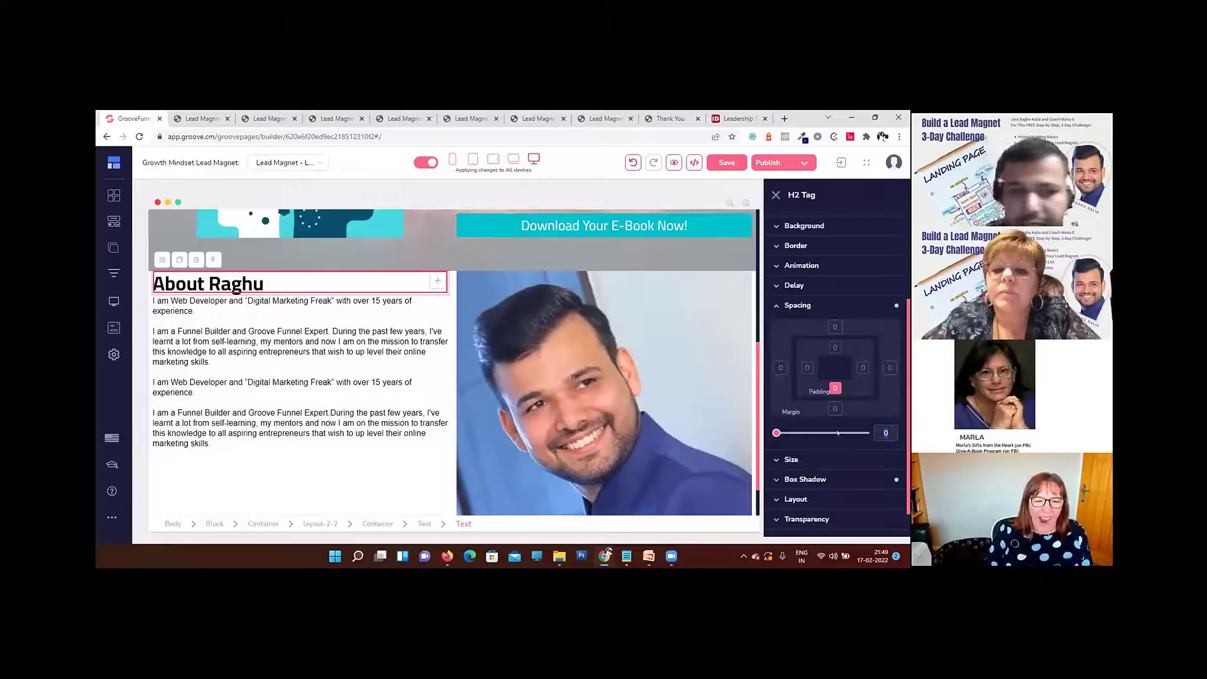
type("20")
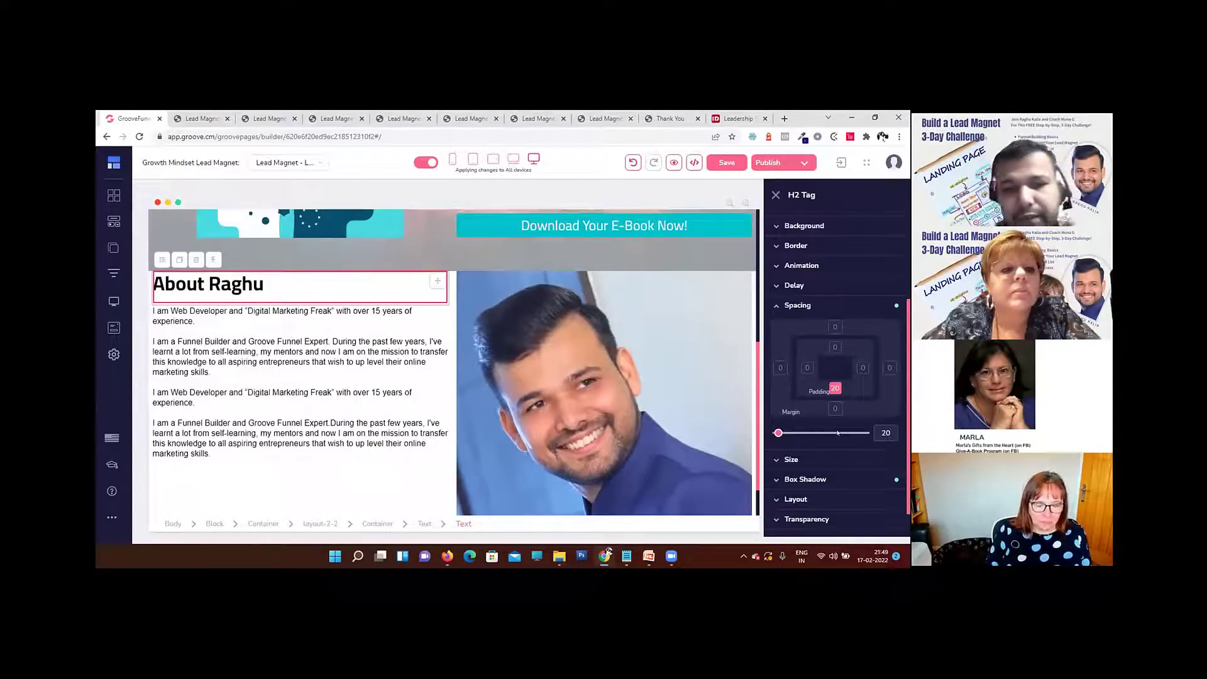
left_click(377, 382)
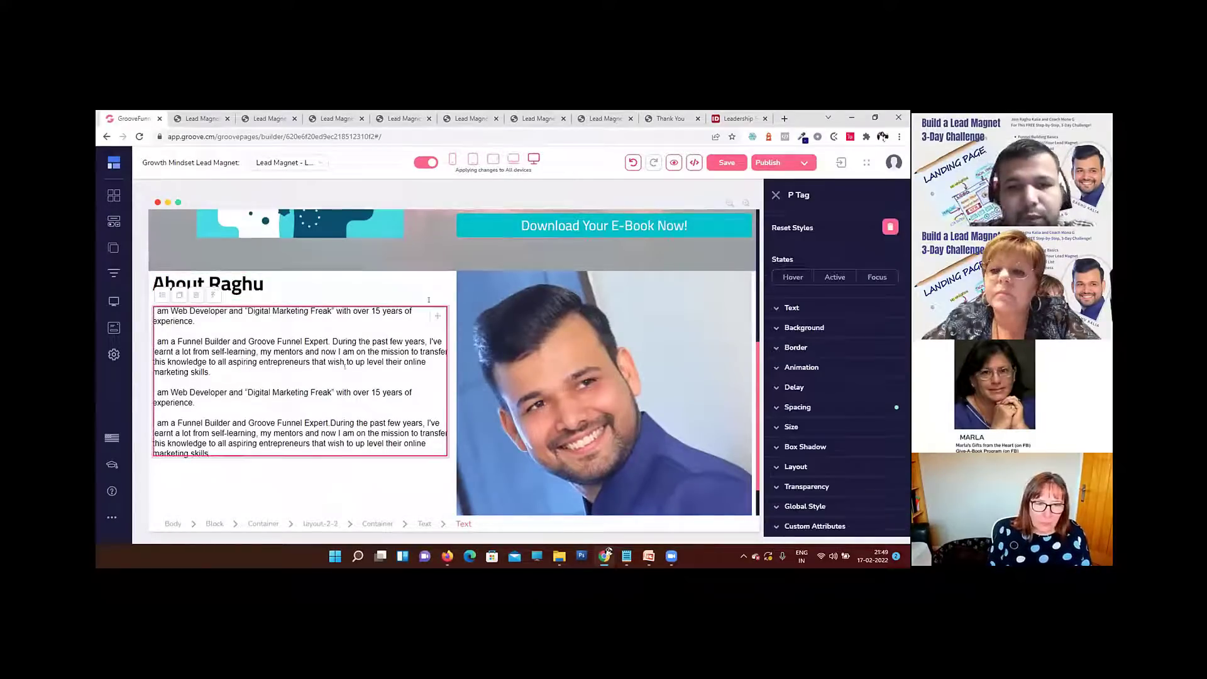
Step: Preview the page, examine the About section's heading, bio and portrait spacing, and return to the builder
left_click(672, 163)
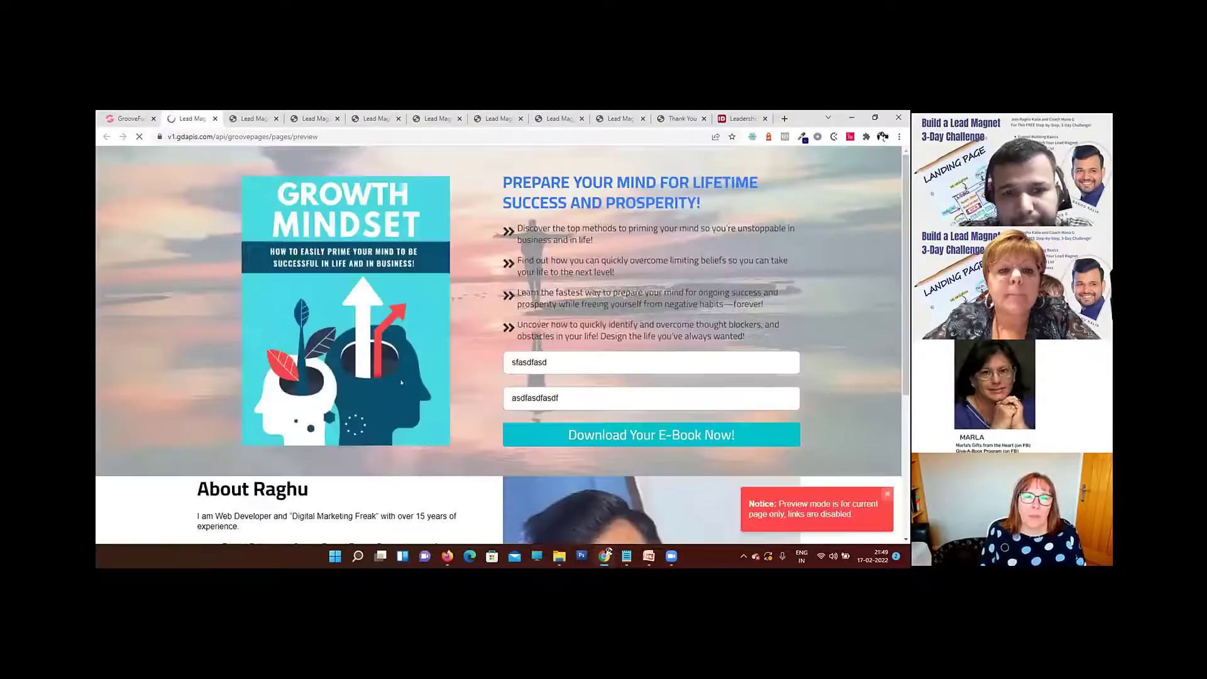
scroll(408, 385, "down", 5)
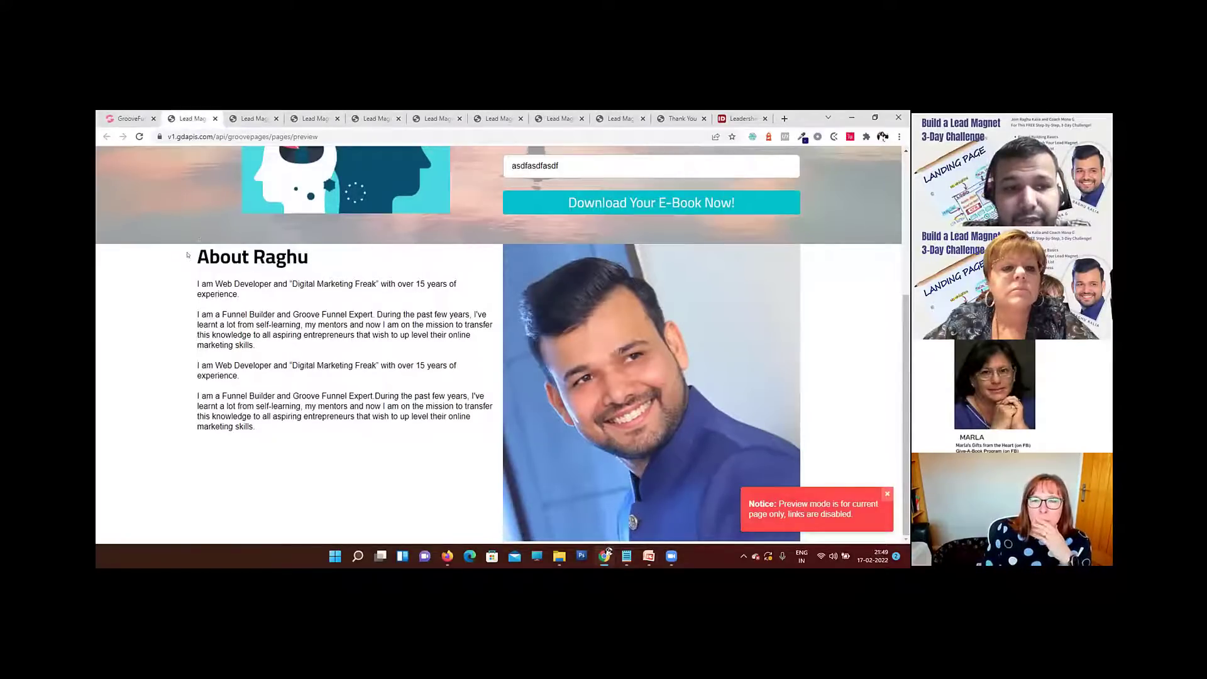
left_click_drag(187, 254, 311, 259)
left_click(316, 267)
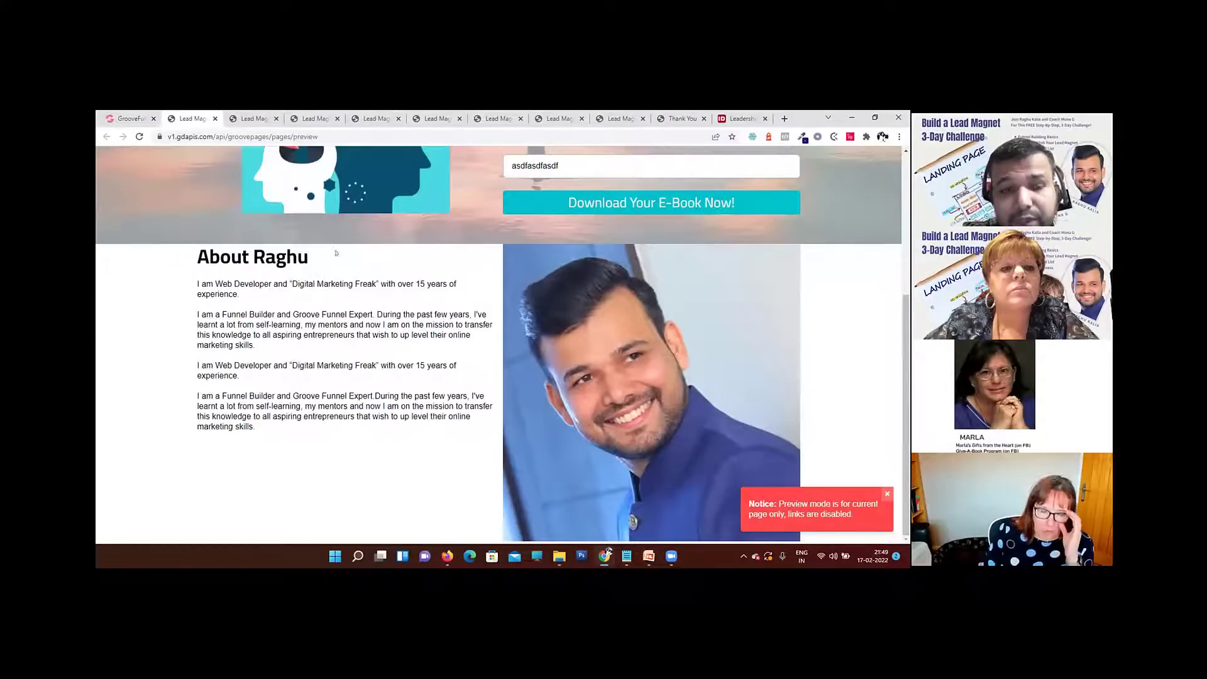
left_click(129, 119)
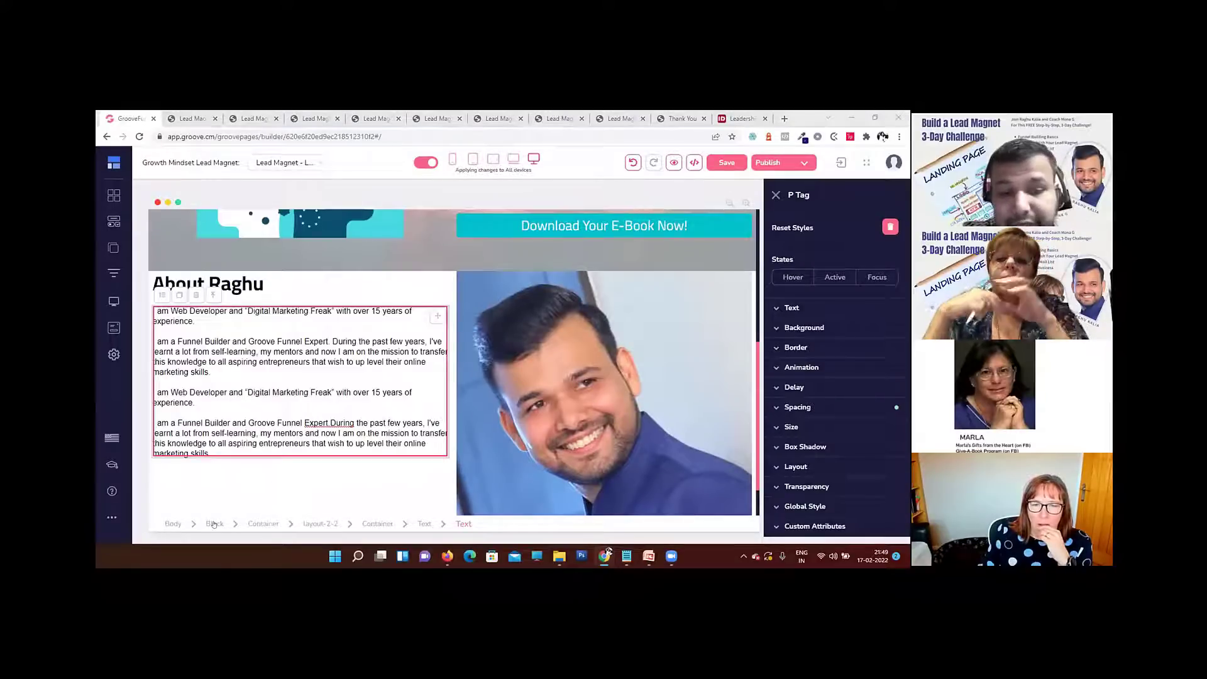
Step: Set the top padding of the whole About block to 50
left_click(214, 524)
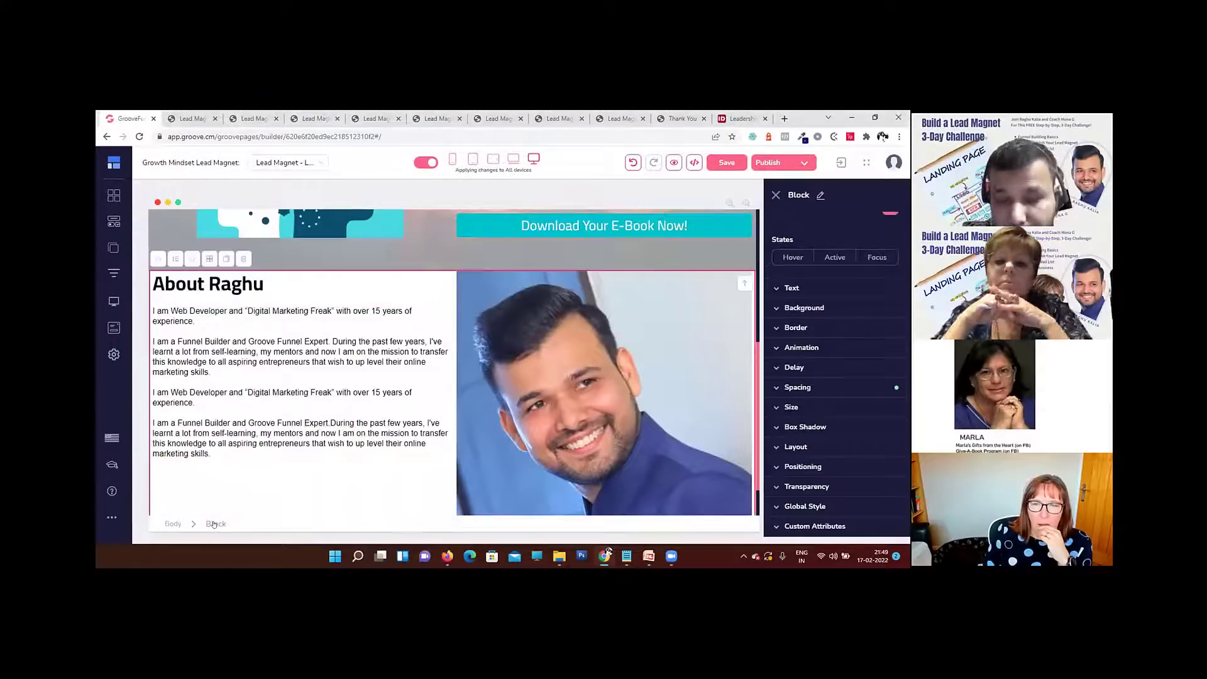
left_click(823, 396)
scroll(889, 411, "down", 2)
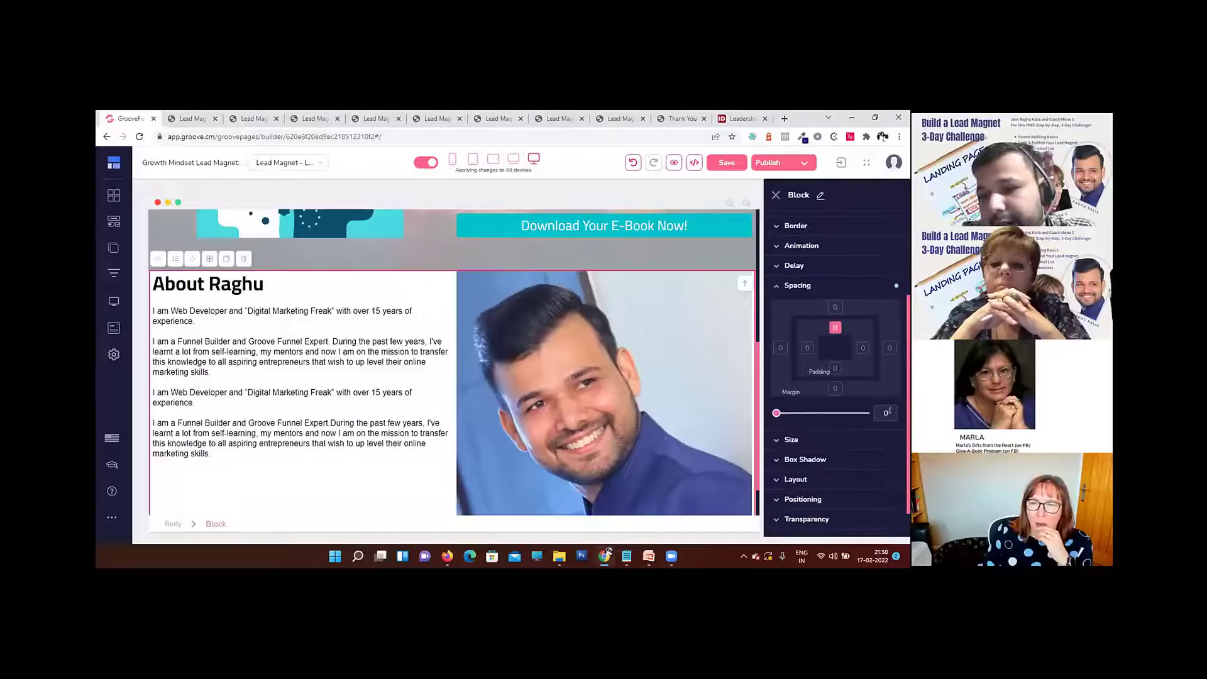
left_click_drag(777, 412, 781, 413)
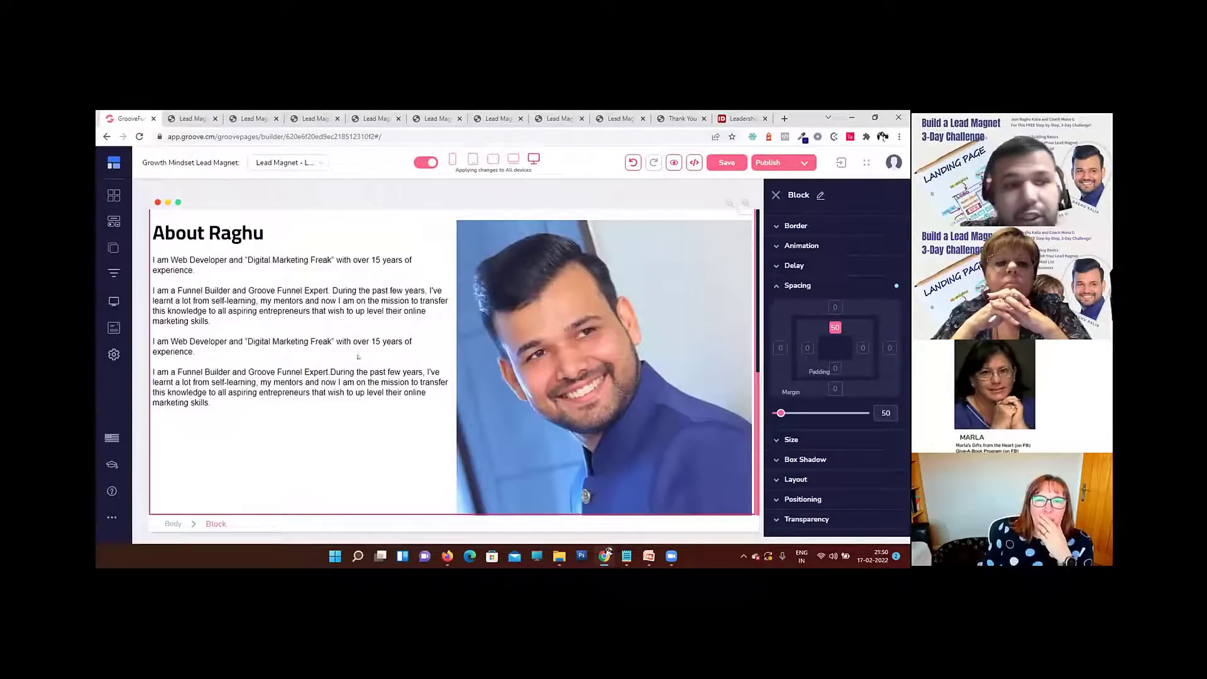
Step: Add the white designer footer block with a centred logo and GrooveFunnels tagline below the About section
left_click(113, 196)
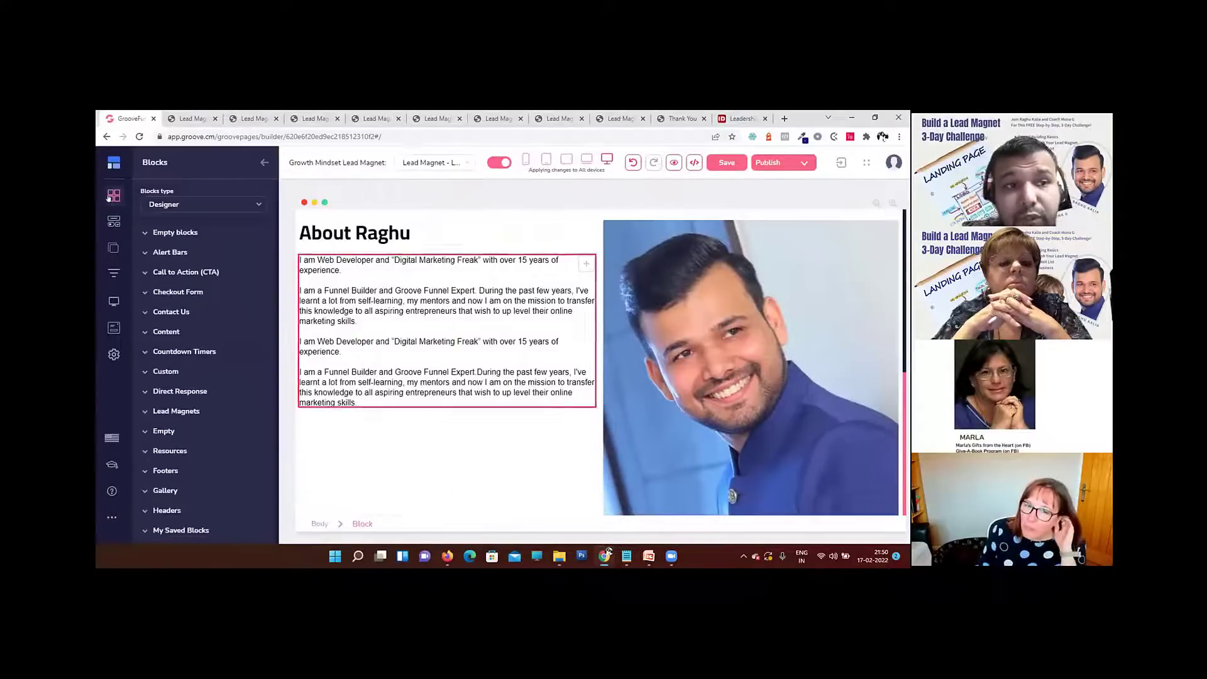
scroll(211, 324, "down", 3)
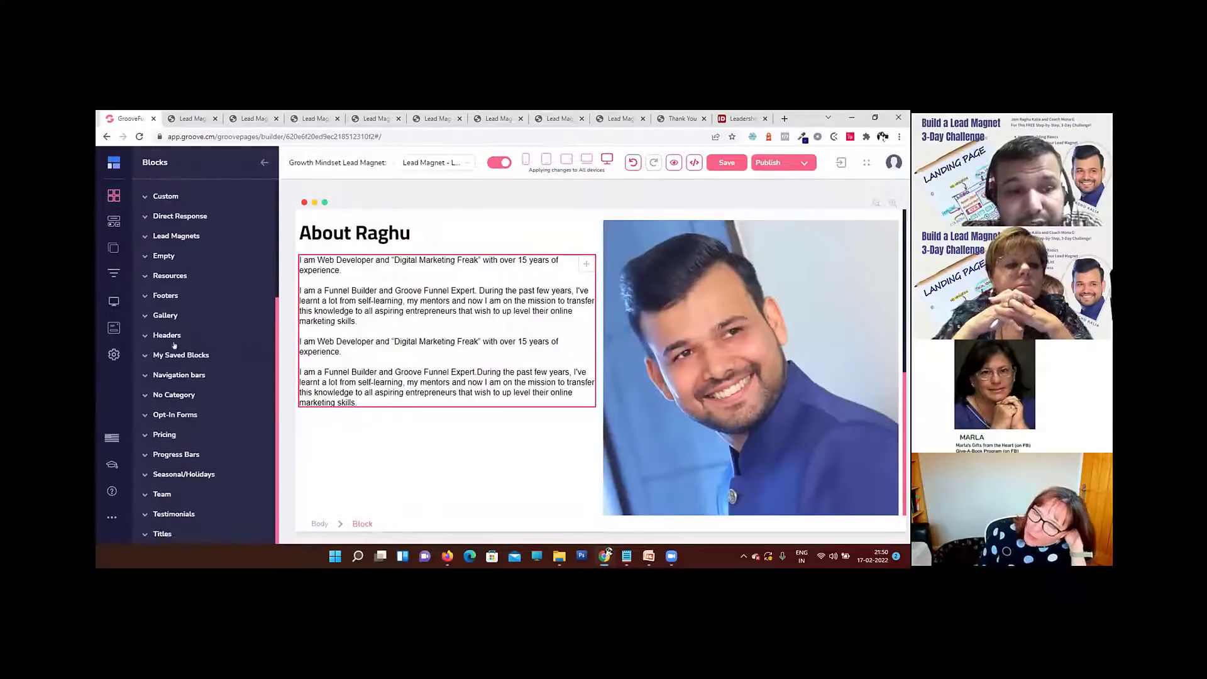
left_click(171, 296)
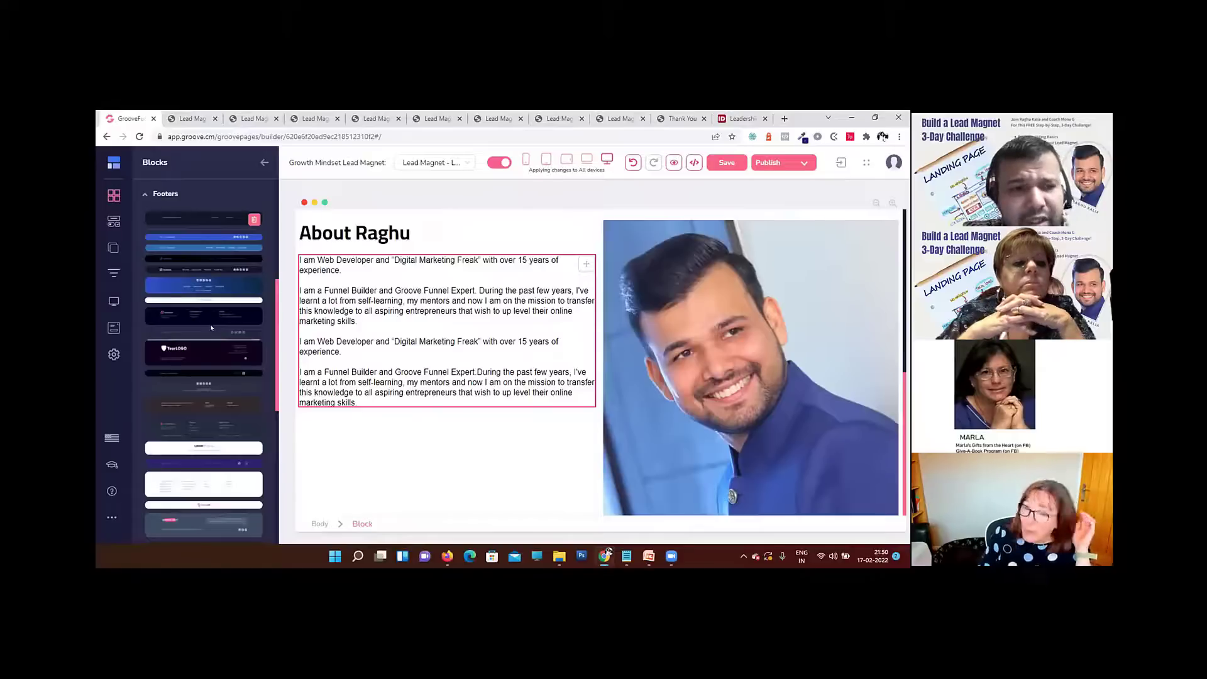
scroll(212, 327, "down", 2)
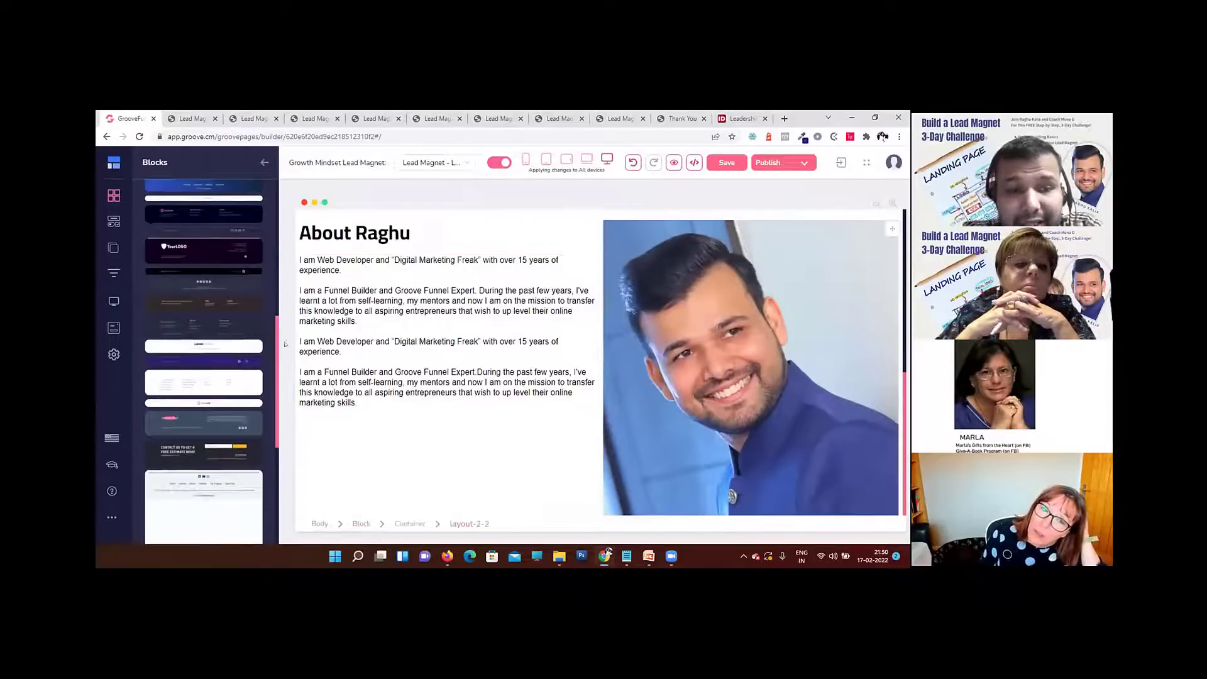
left_click_drag(234, 345, 749, 484)
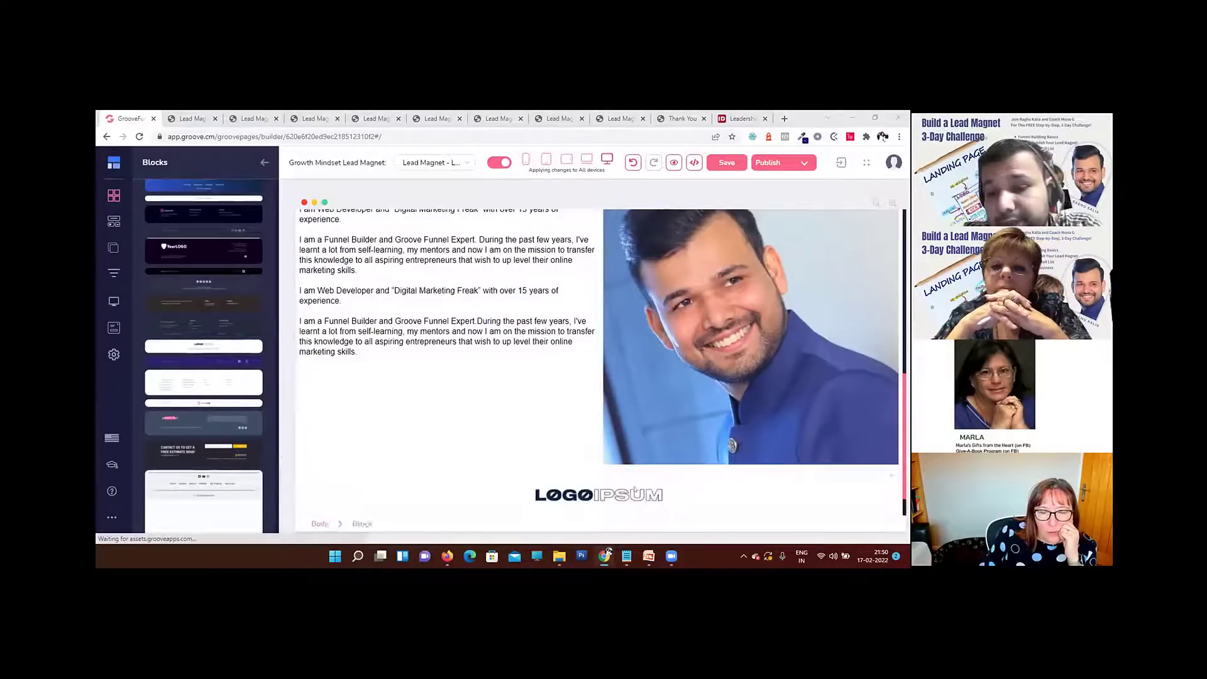
left_click(633, 492)
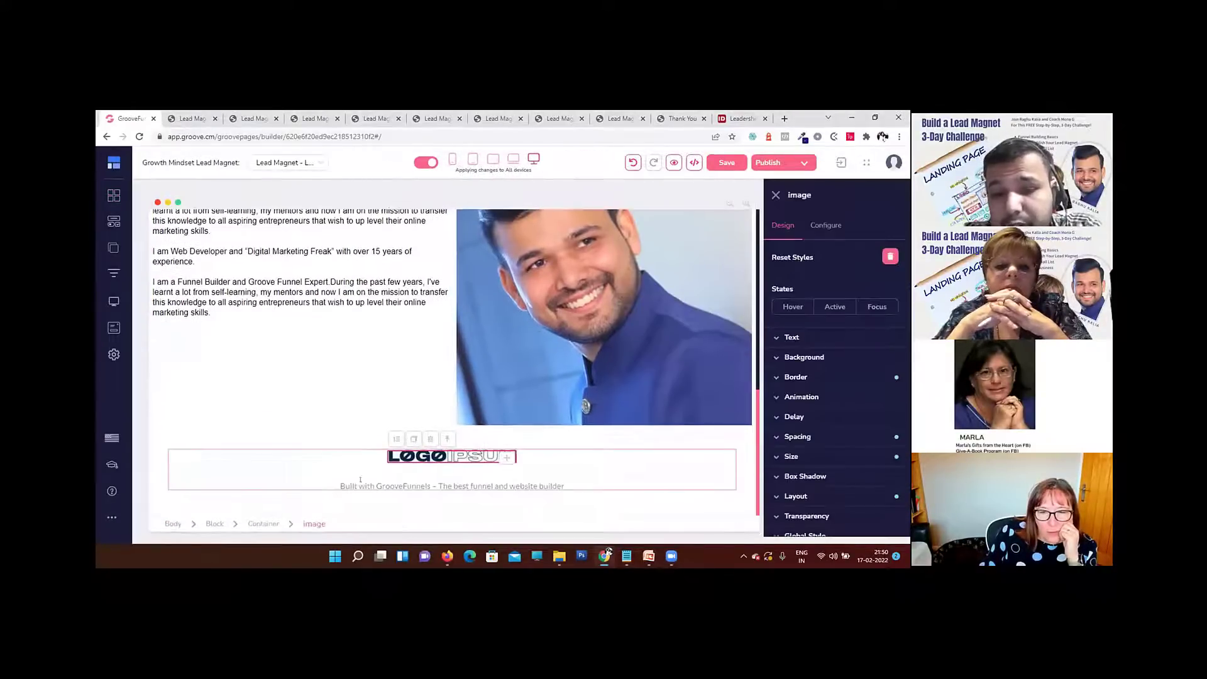
left_click(342, 484)
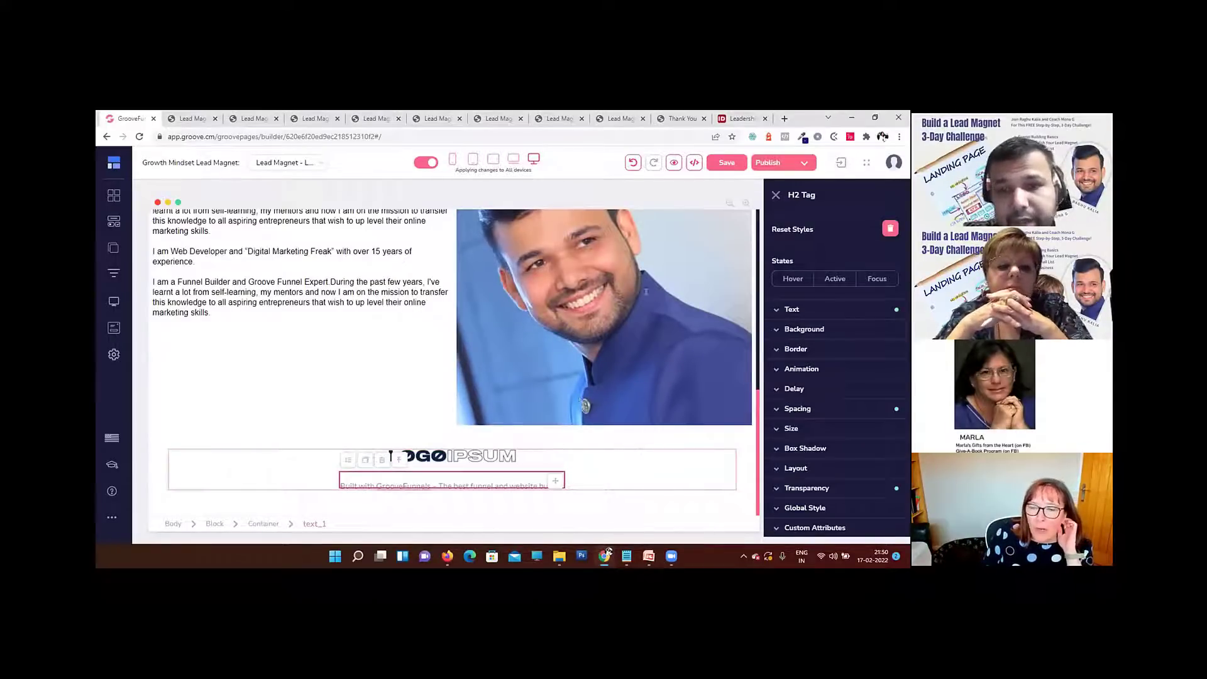
Step: Preview the page again to examine the About section together with the new footer, and return to the builder
scroll(646, 292, "up", 5)
left_click(674, 163)
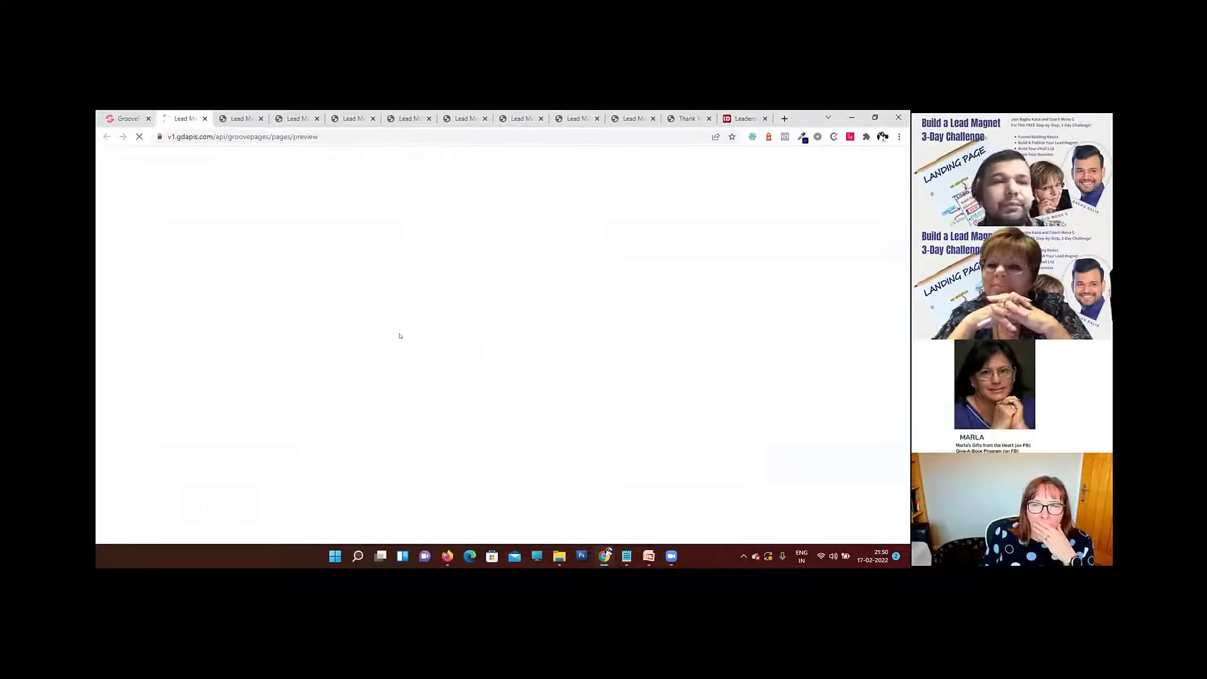
scroll(428, 352, "down", 5)
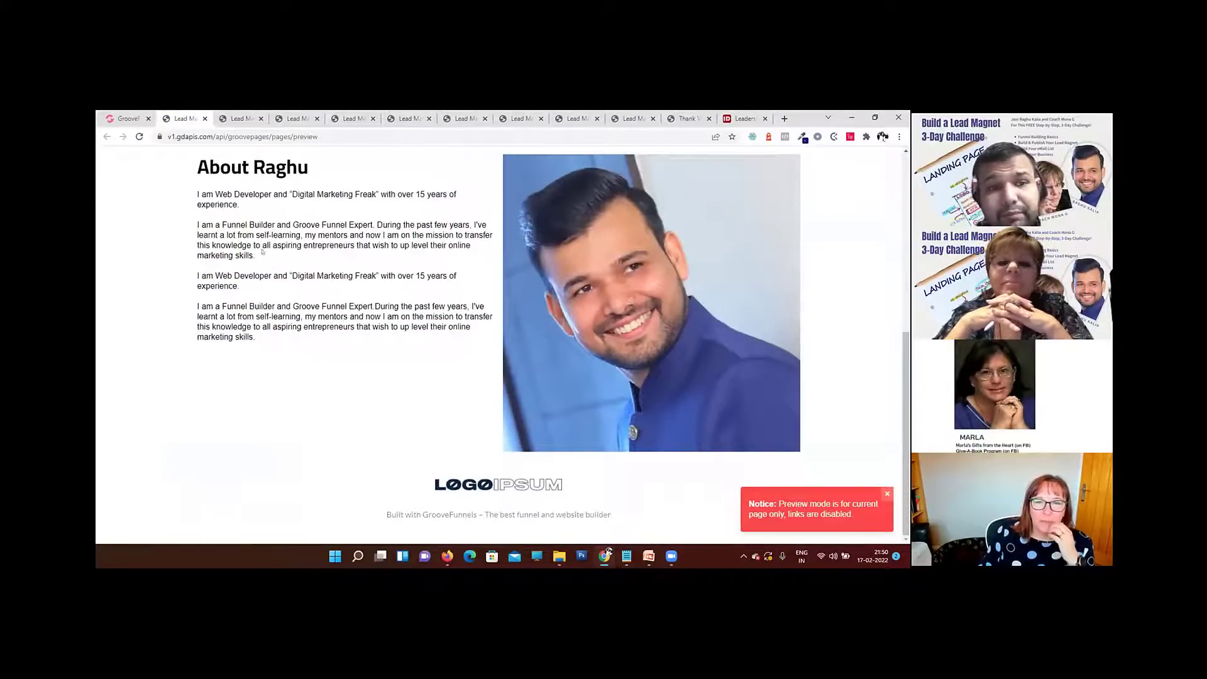
left_click(125, 118)
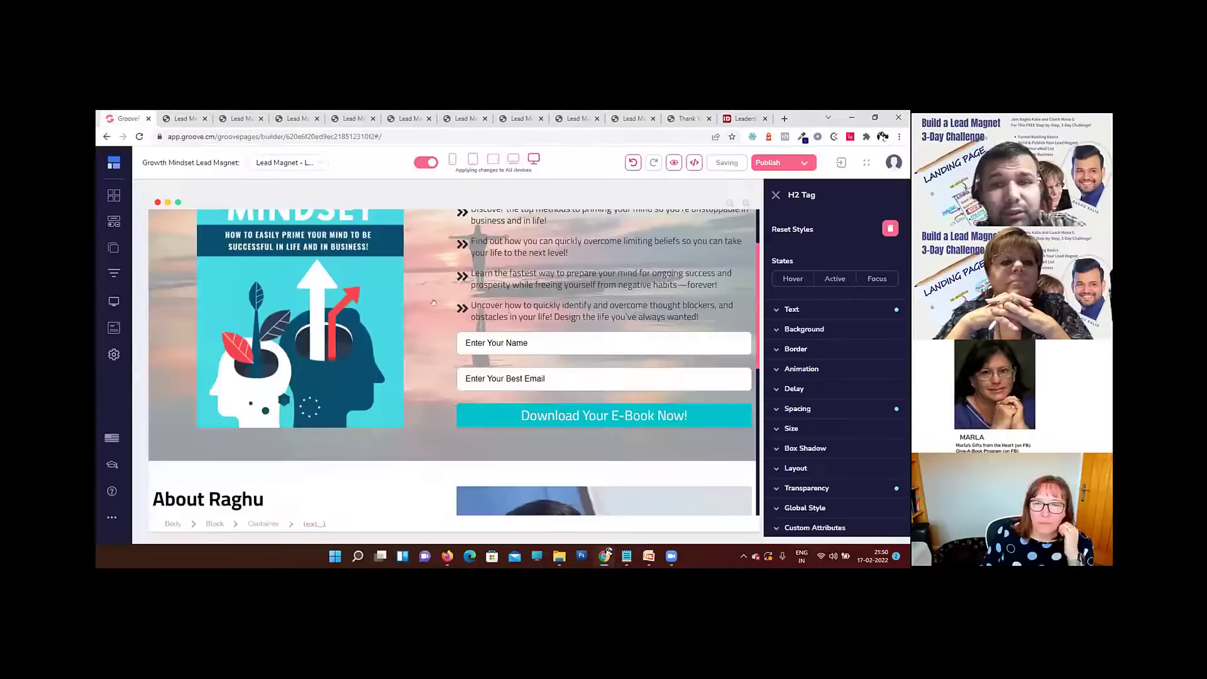
Step: Set the portrait's width to 76% relative to its parent
scroll(546, 388, "down", 3)
scroll(546, 388, "down", 1)
left_click(546, 352)
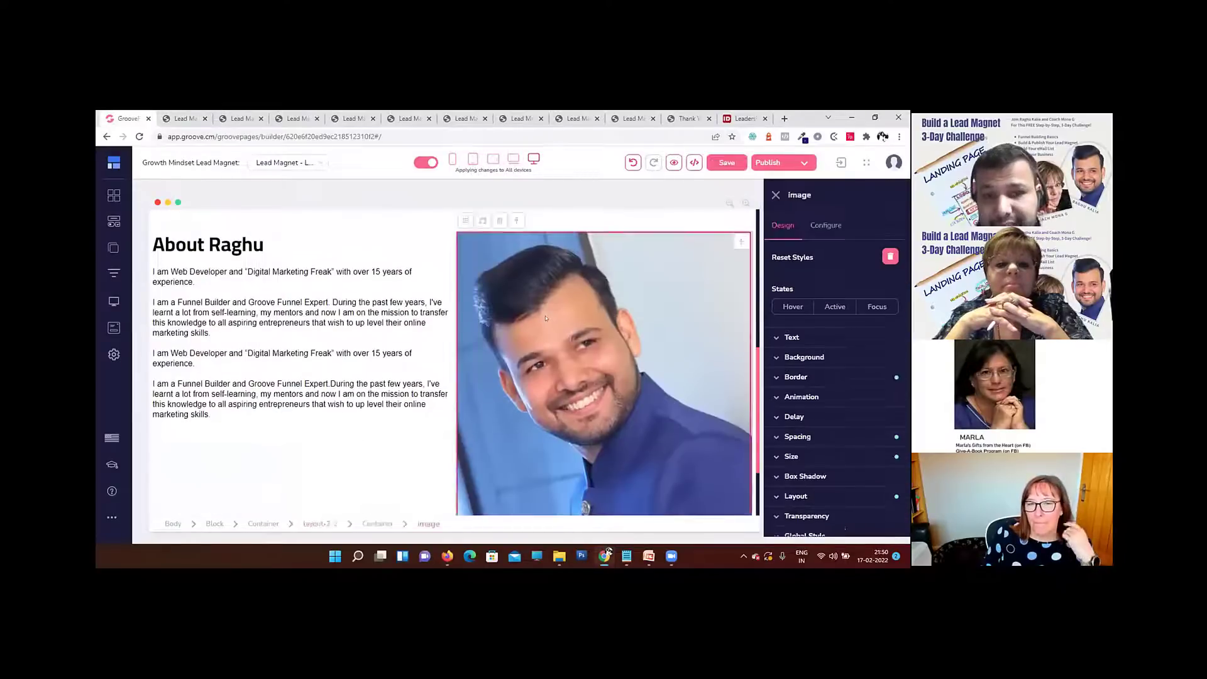
scroll(856, 438, "down", 1)
left_click(817, 426)
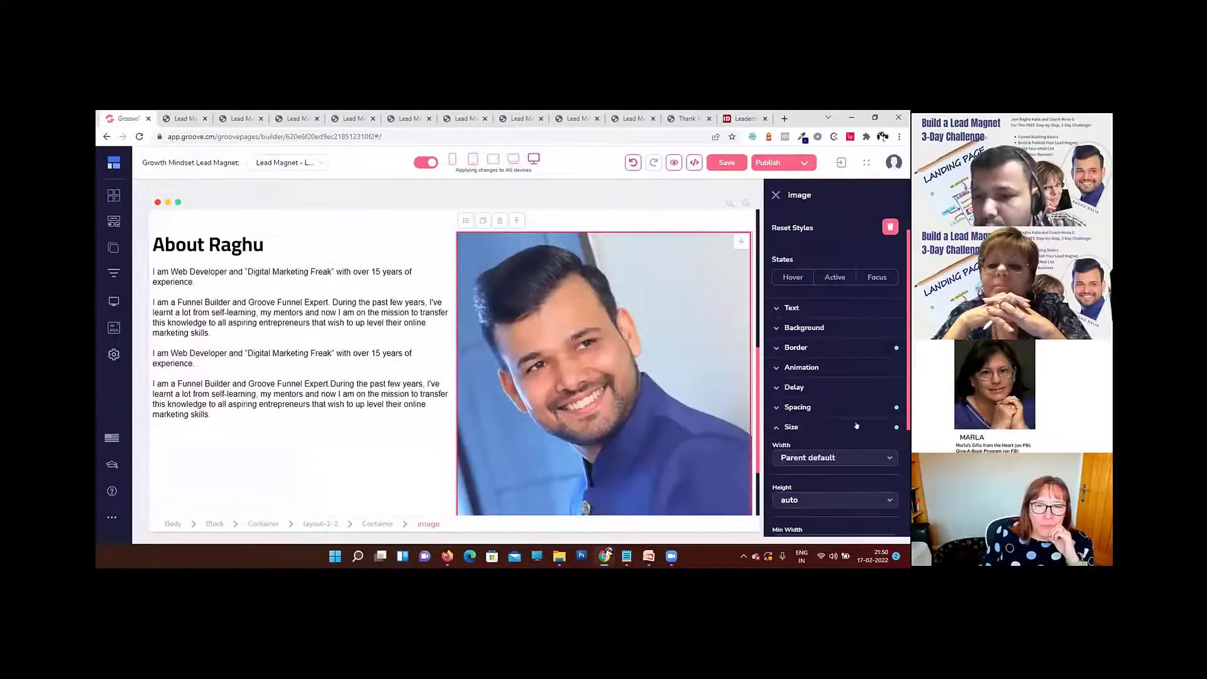
scroll(818, 352, "down", 3)
left_click(816, 304)
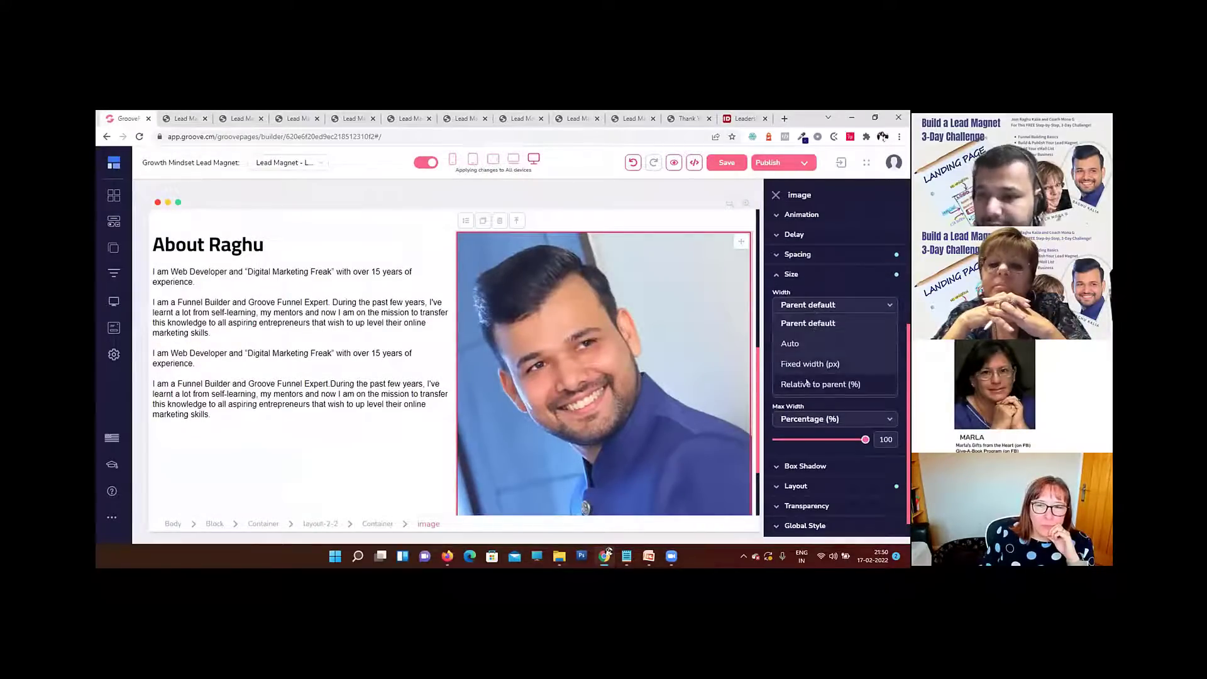
left_click(870, 382)
left_click_drag(783, 331, 844, 326)
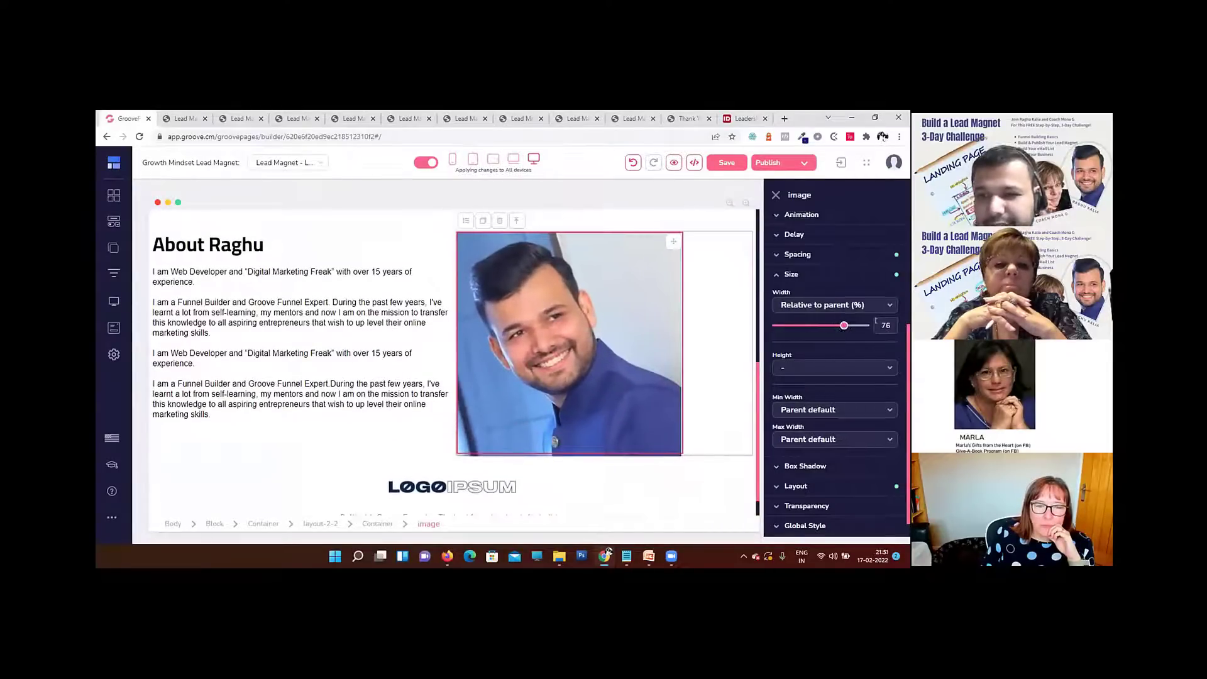
Step: Set the portrait's width to 75% and centre it on both axes of its container with a vertical flex layout
type("75")
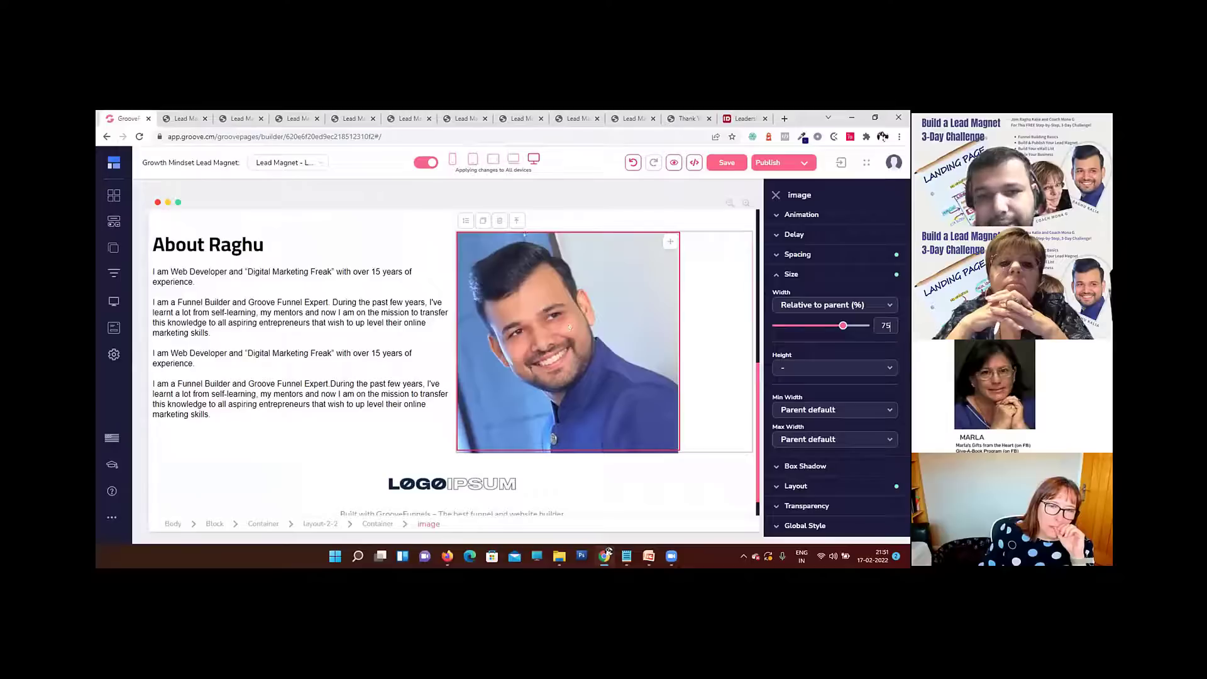
left_click(515, 221)
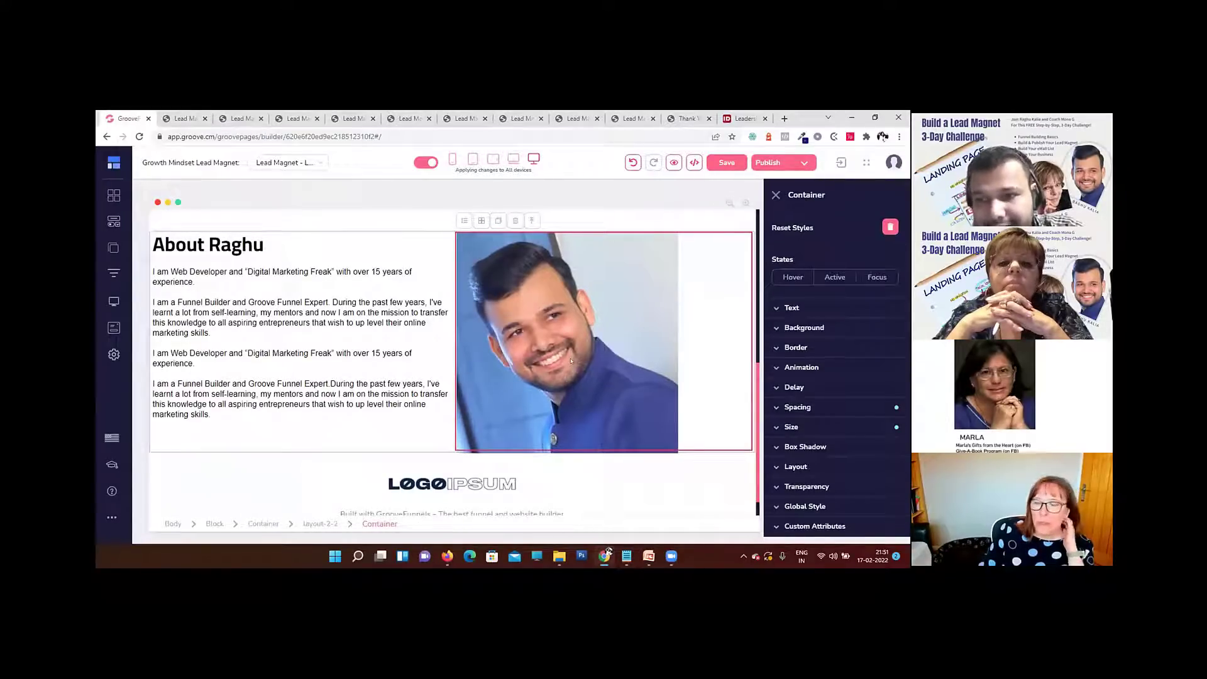
left_click(835, 466)
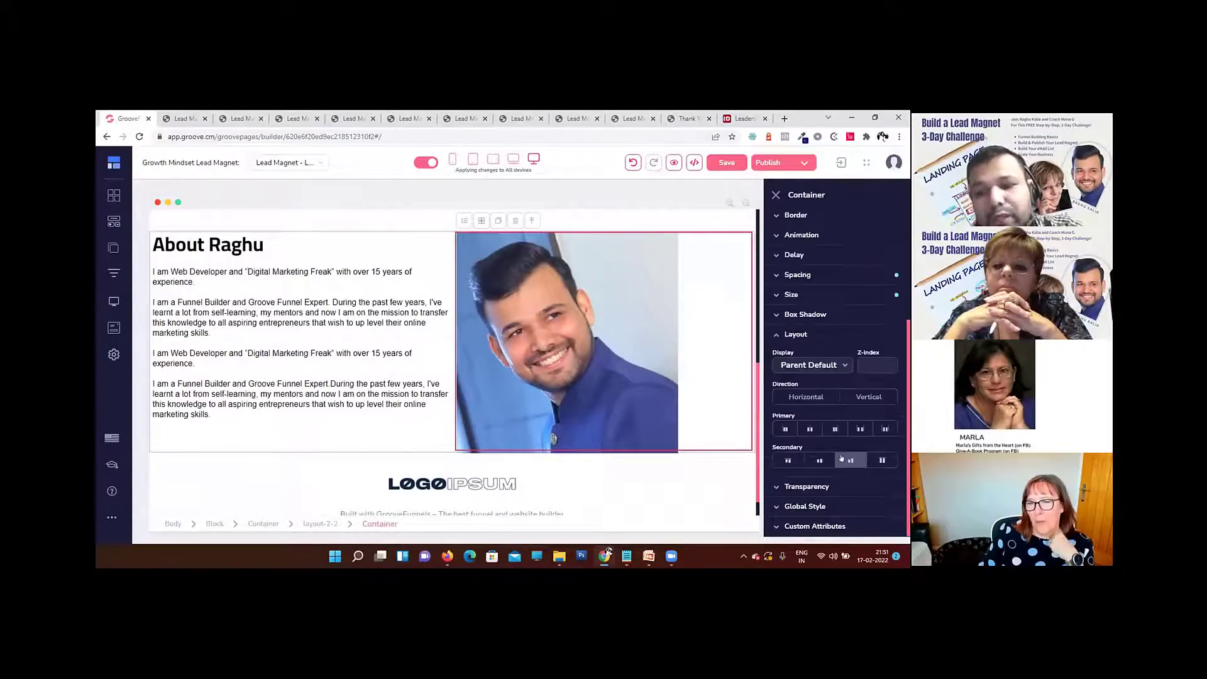
left_click(855, 399)
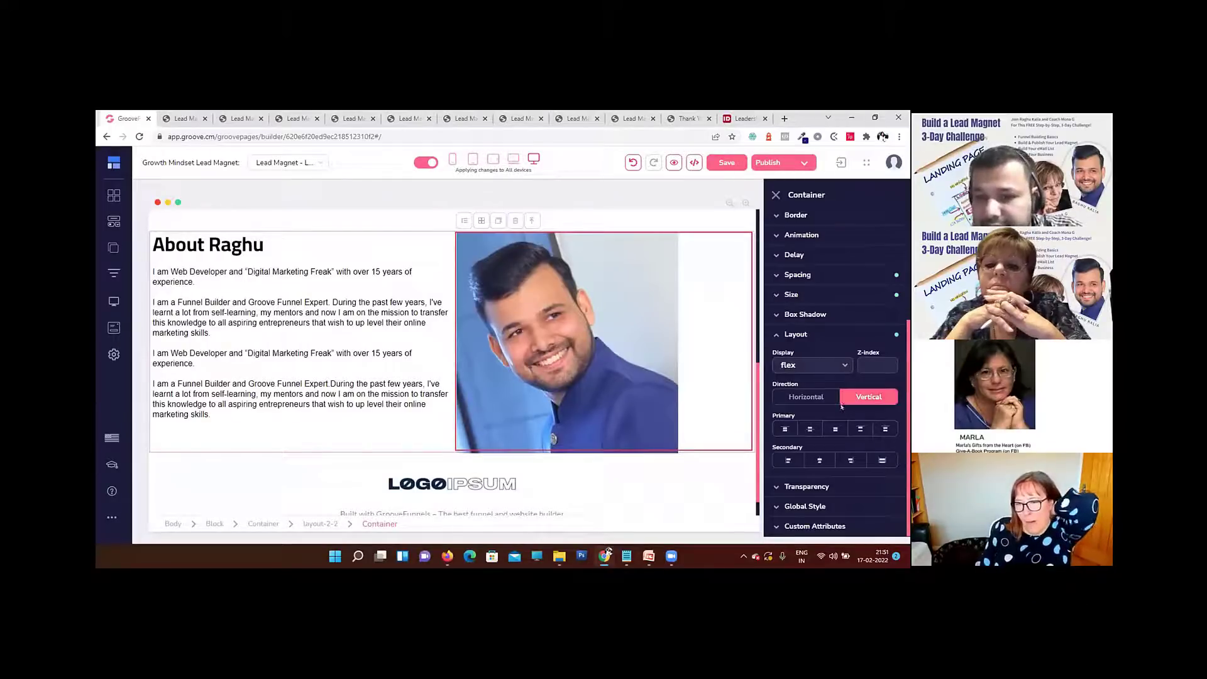
left_click(809, 429)
left_click(811, 458)
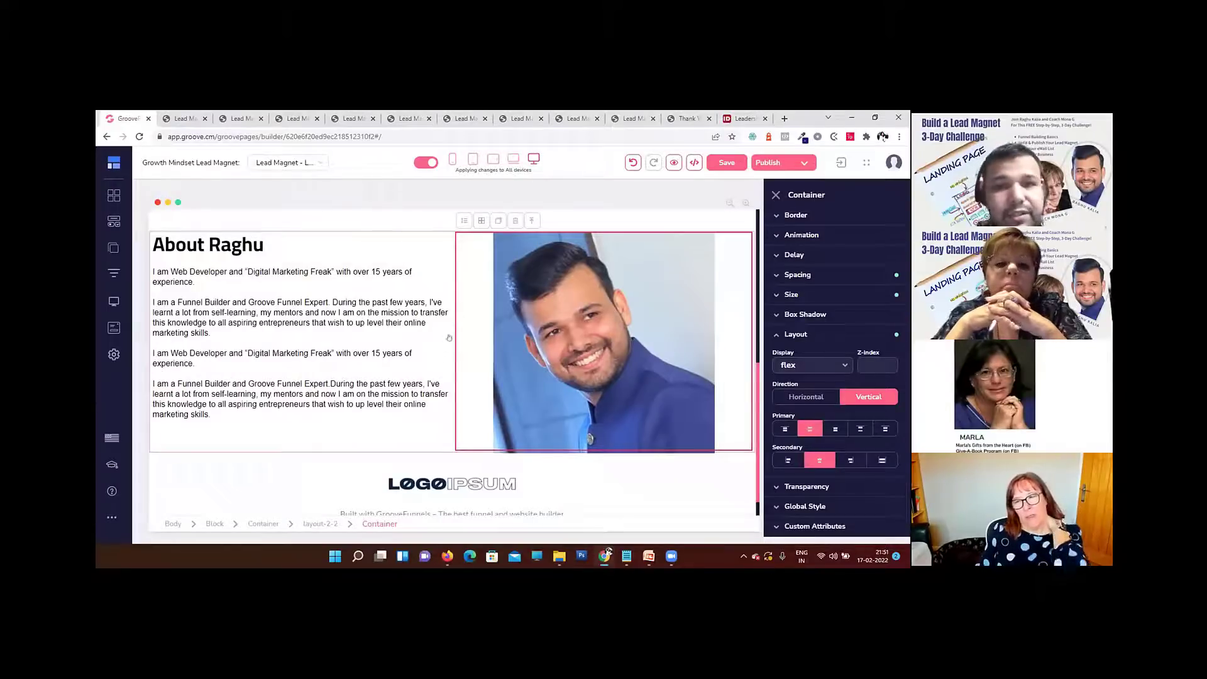
Step: Preview the page to examine the centred portrait beside the About text, and return to the builder
scroll(367, 368, "down", 1)
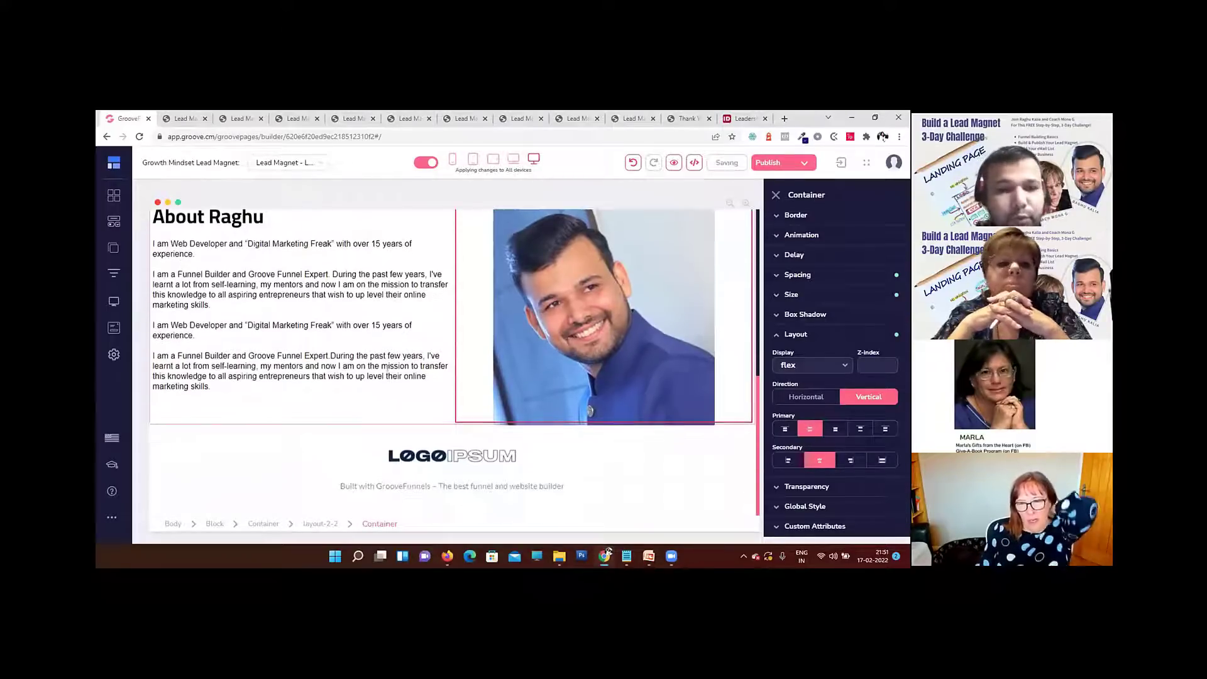
scroll(378, 359, "up", 3)
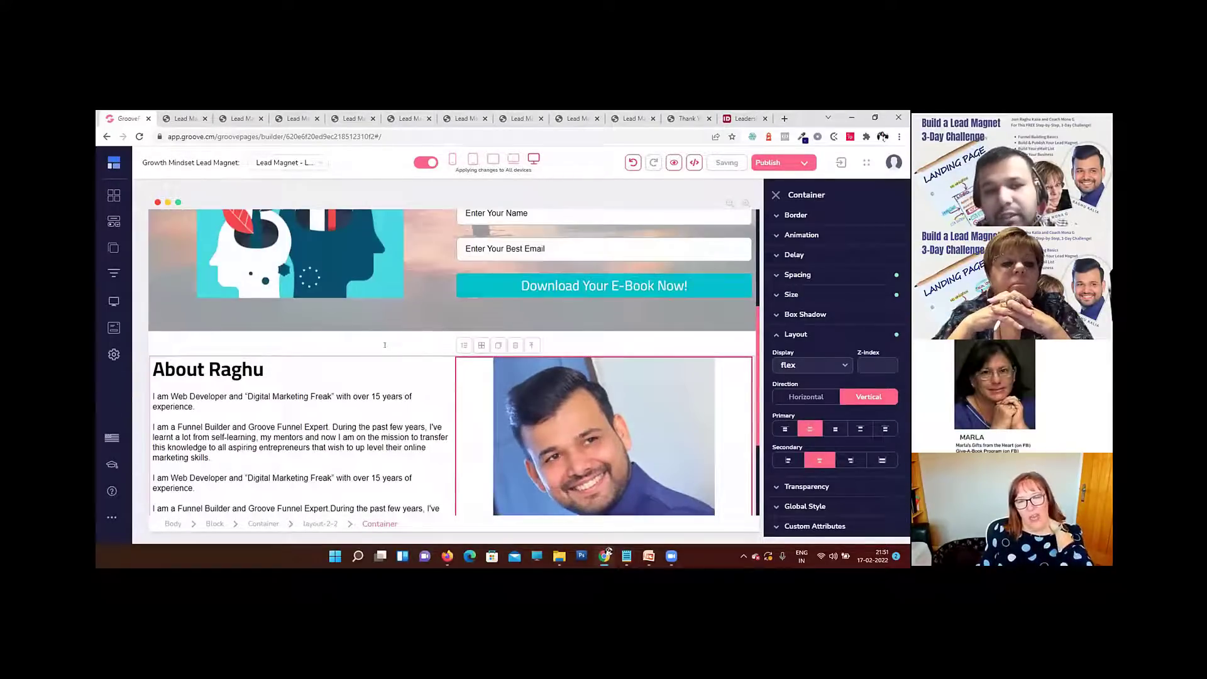
left_click(674, 162)
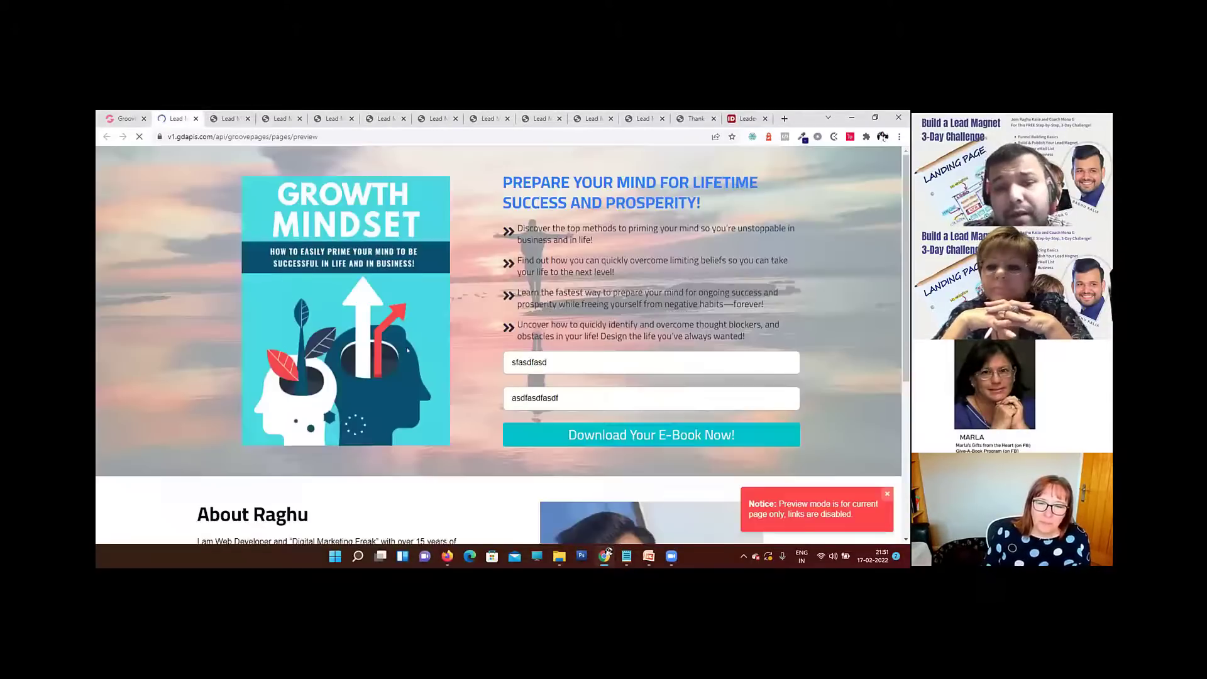
scroll(398, 341, "down", 4)
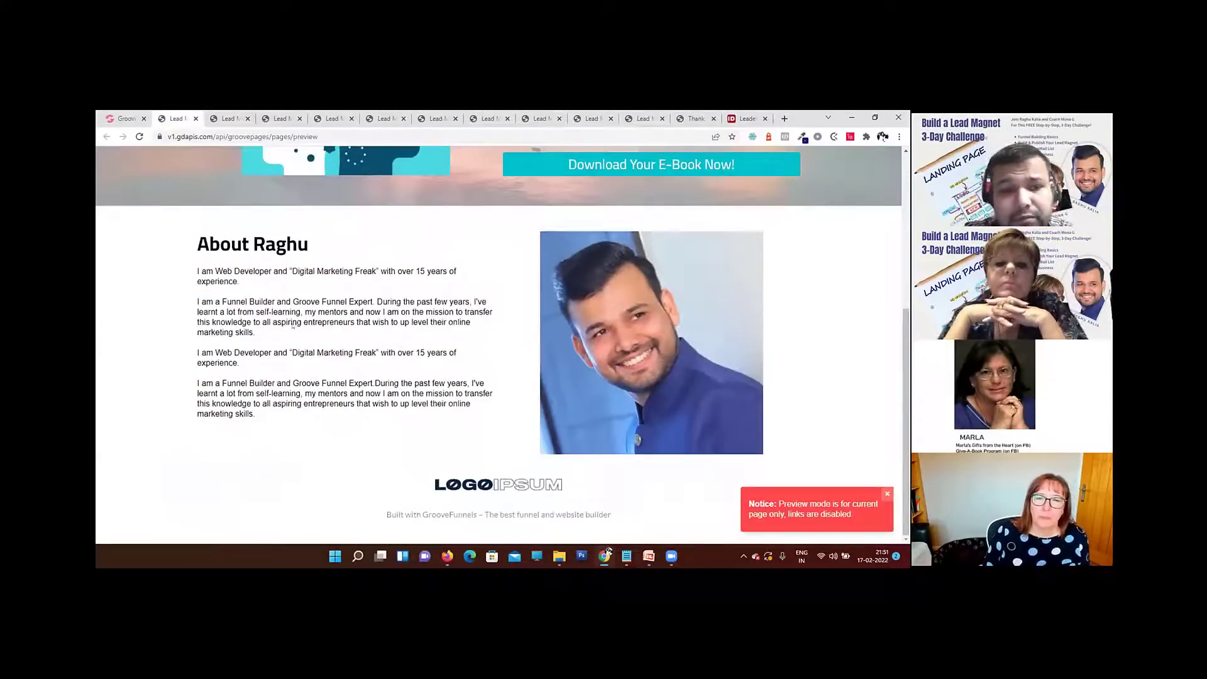
left_click(336, 305)
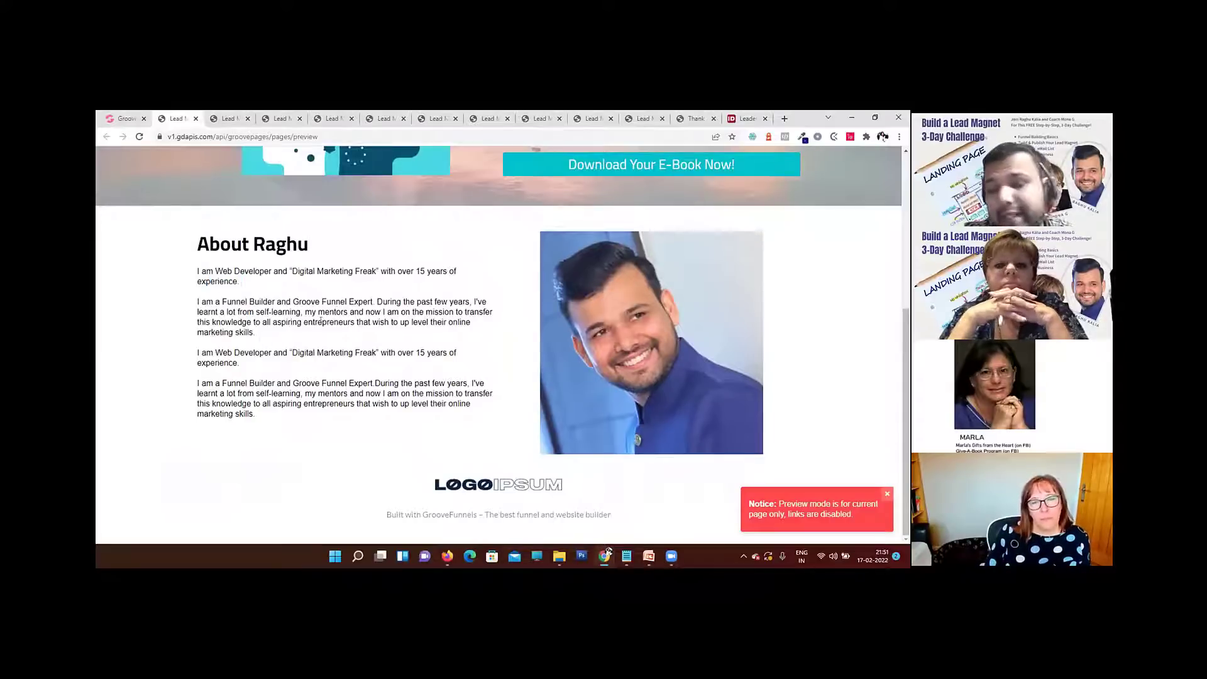
left_click(125, 118)
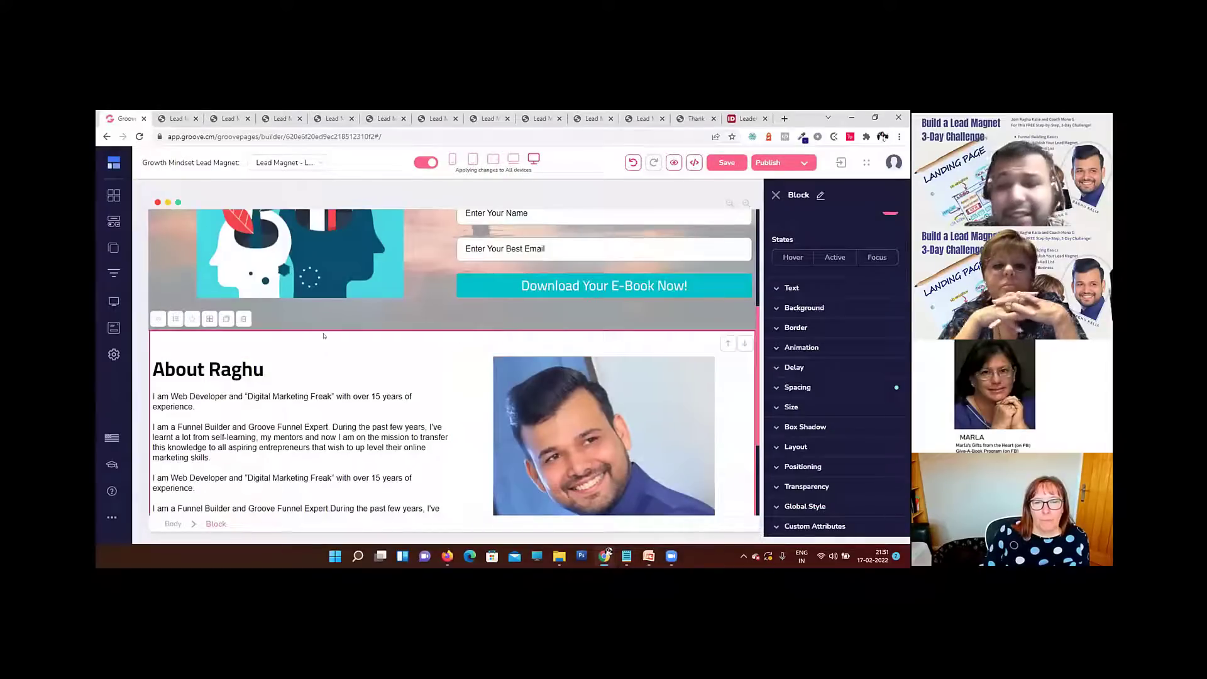
Step: Set the About block's background colour to #fefefe
left_click(828, 312)
left_click(883, 332)
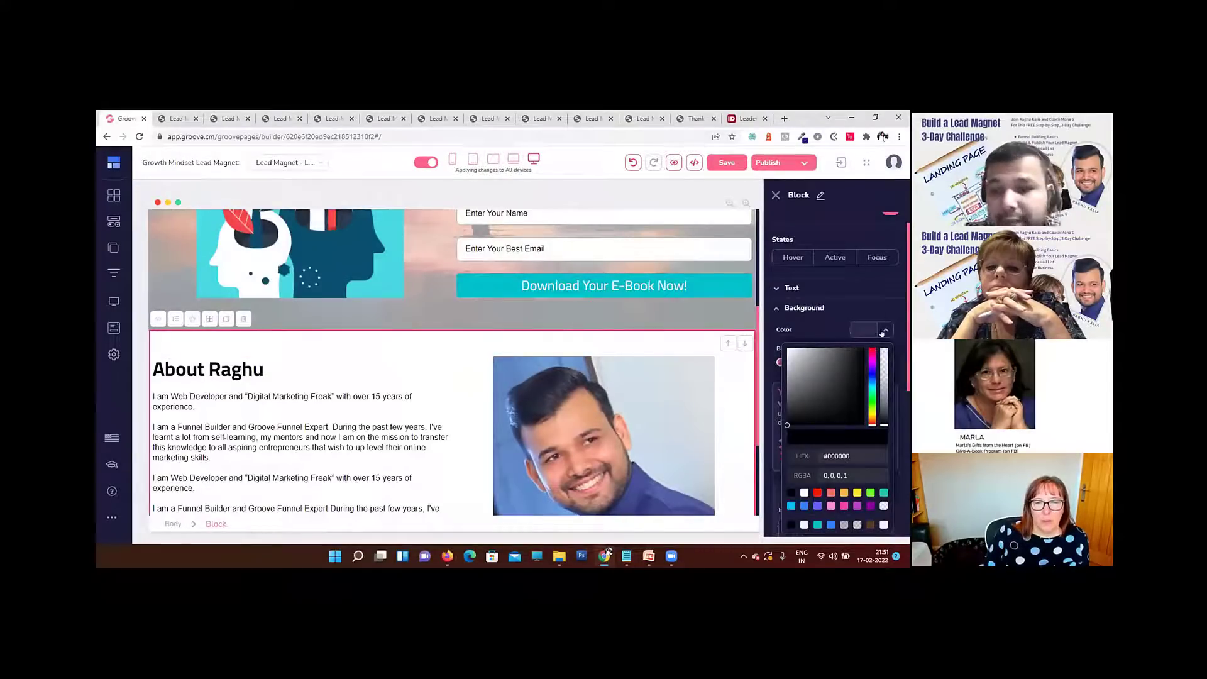
scroll(881, 352, "down", 1)
left_click(834, 405)
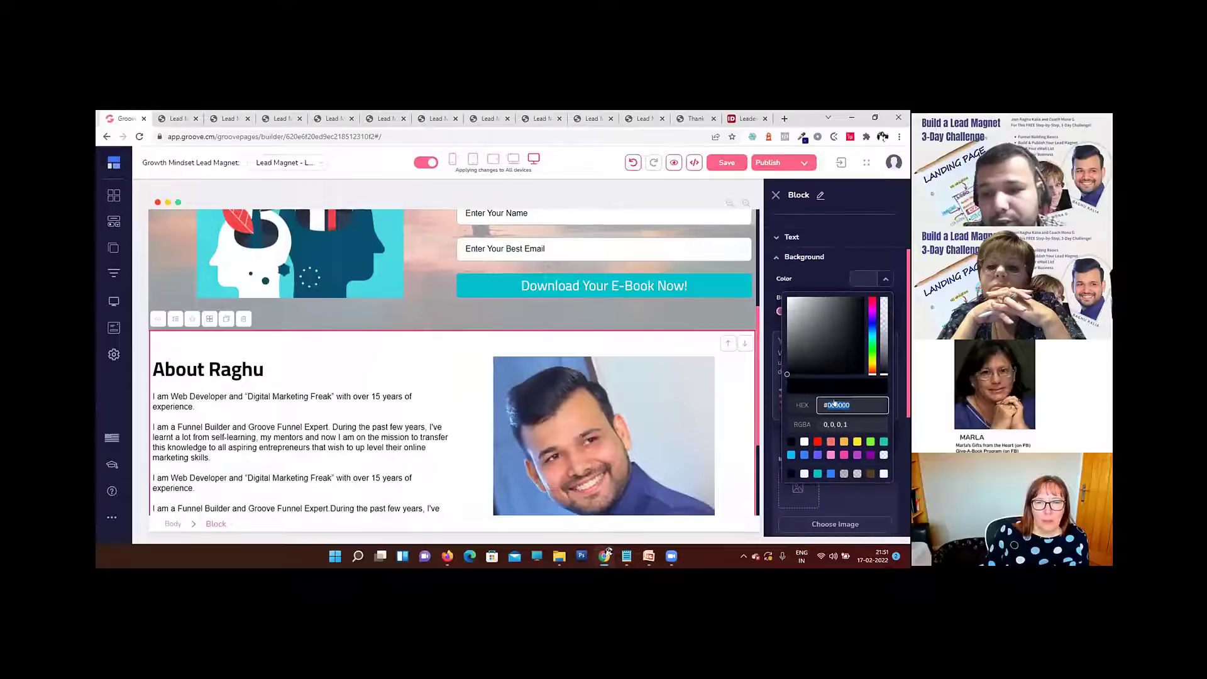
type("#ffef0e")
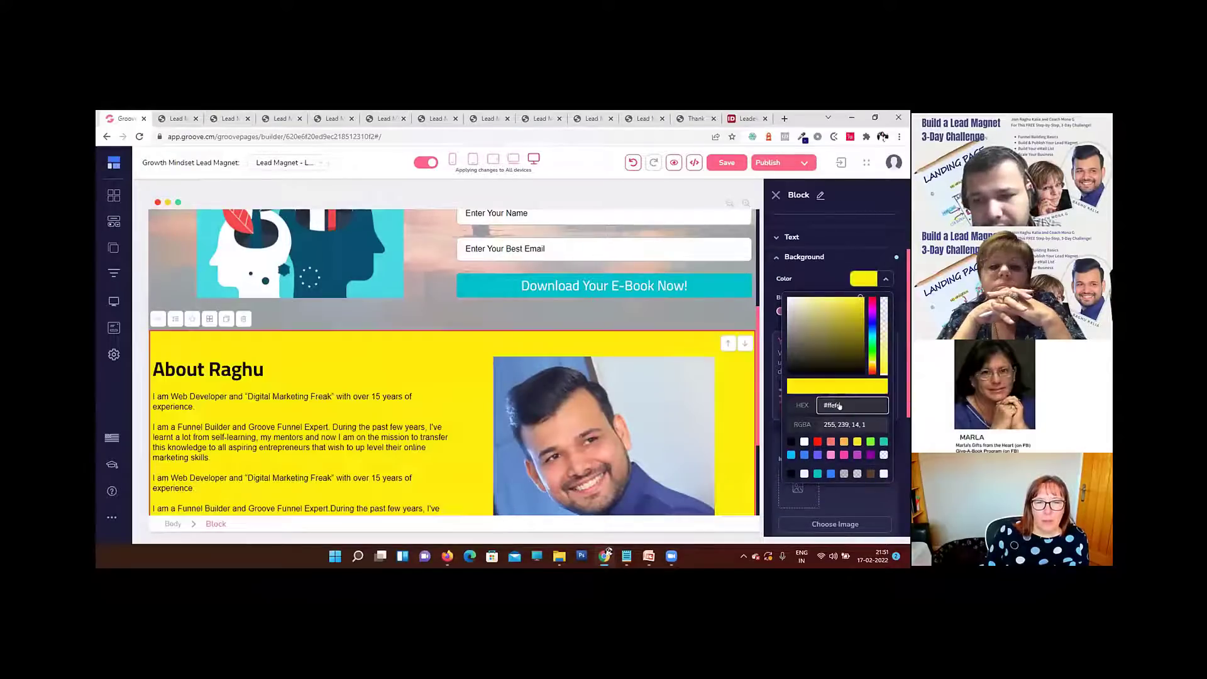
type("#fefefe")
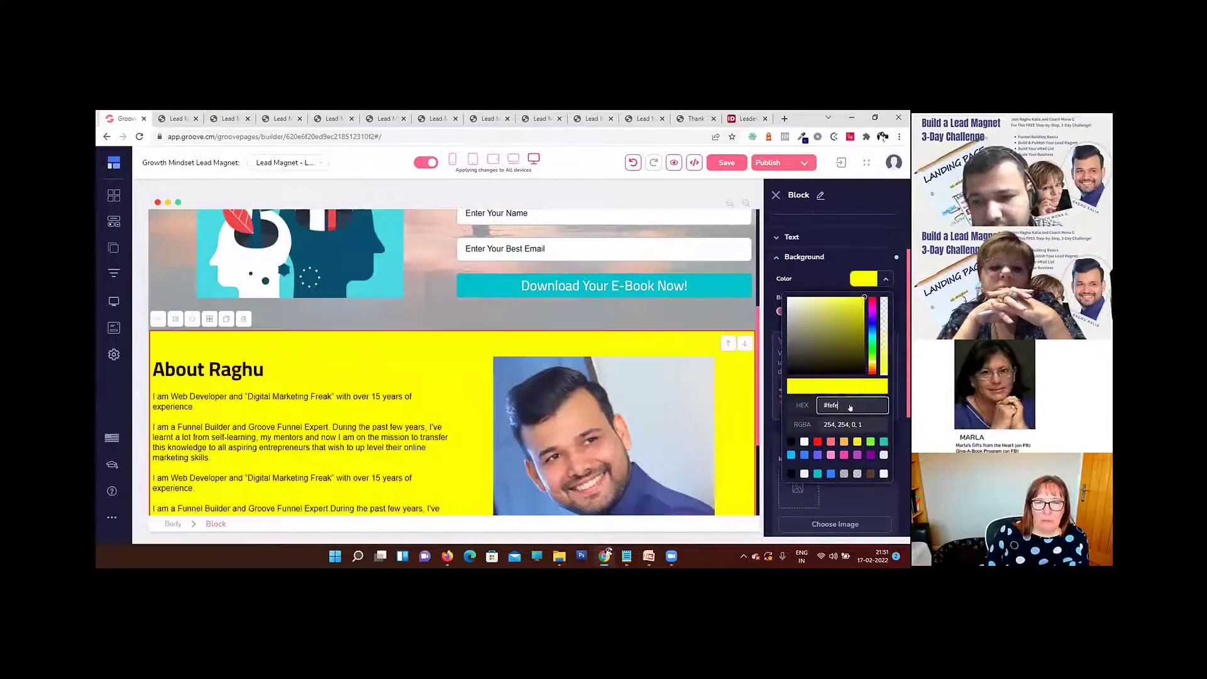
left_click(618, 349)
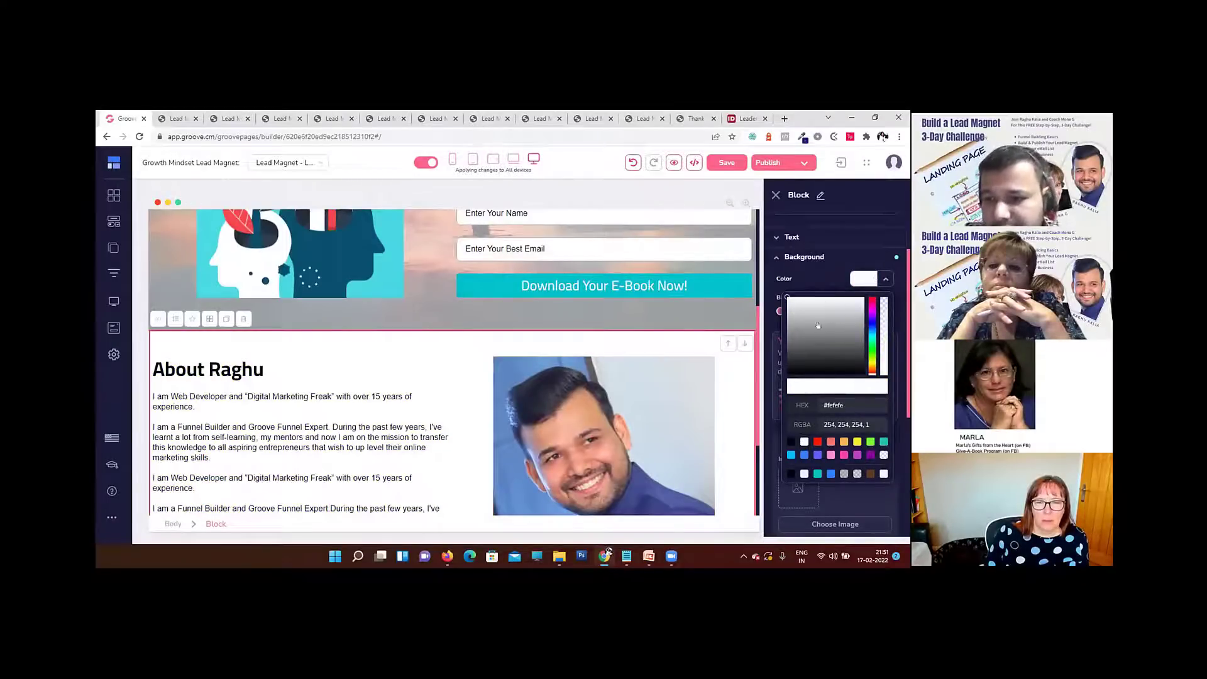
left_click(817, 292)
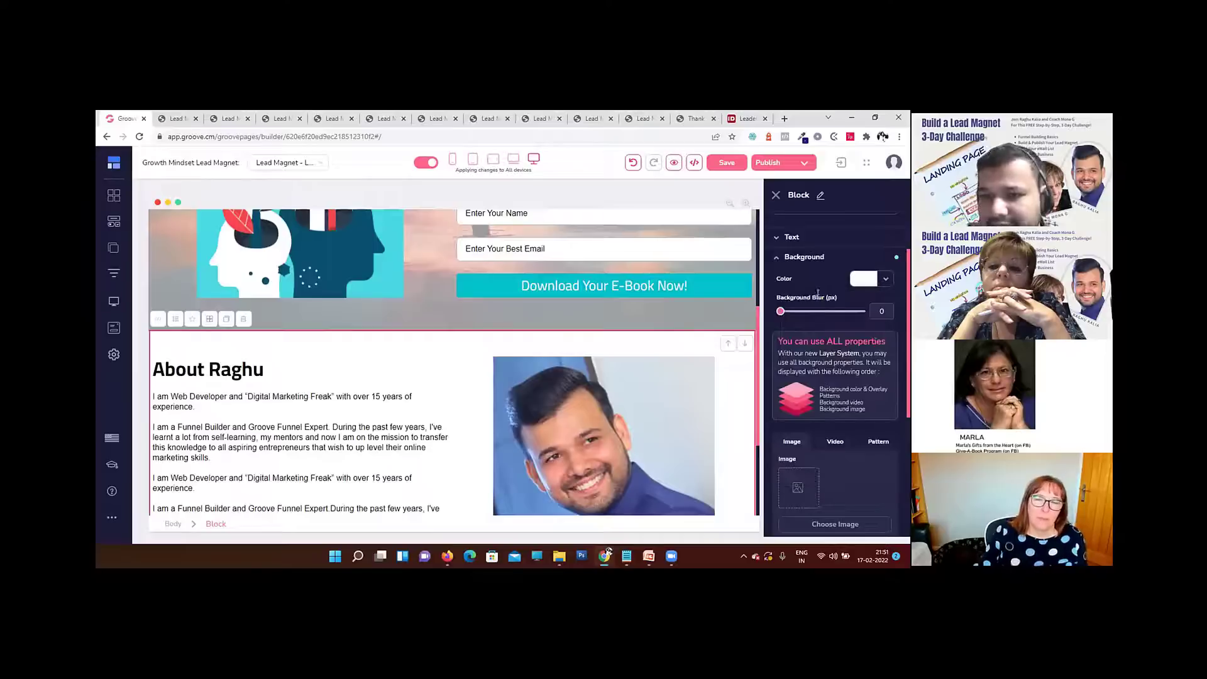
Step: Preview the page to examine the About block's background and the legibility of the benefit bullets, and return to the builder
left_click(673, 162)
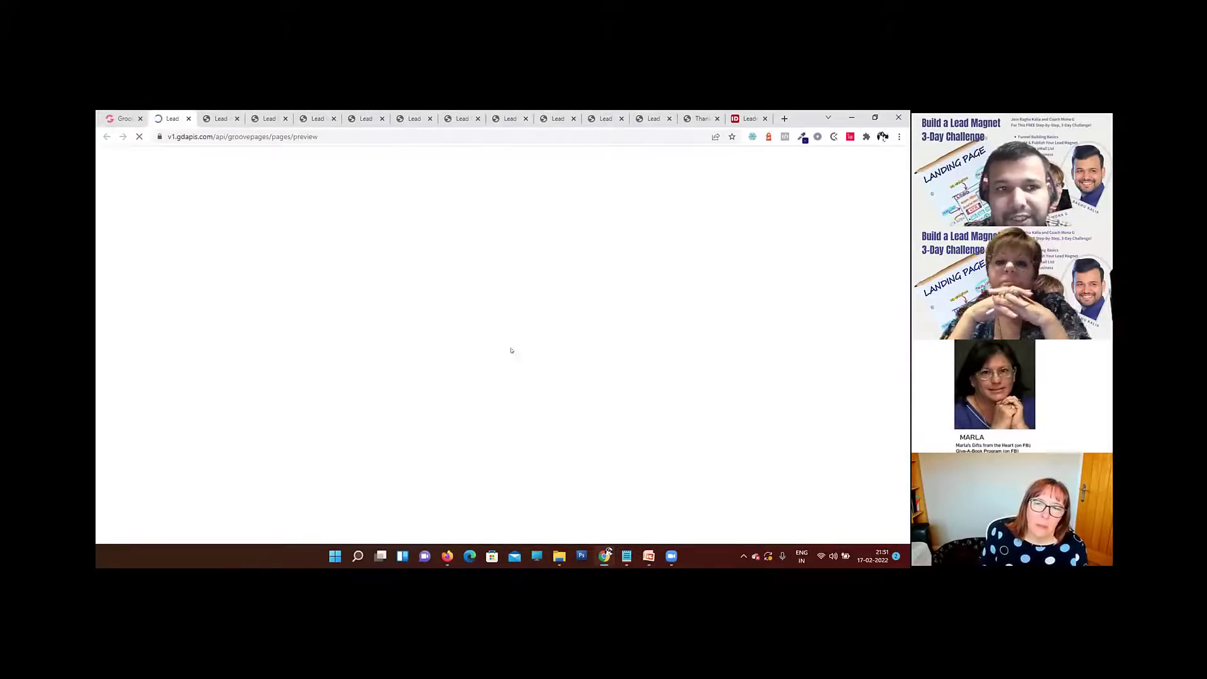
scroll(511, 351, "down", 4)
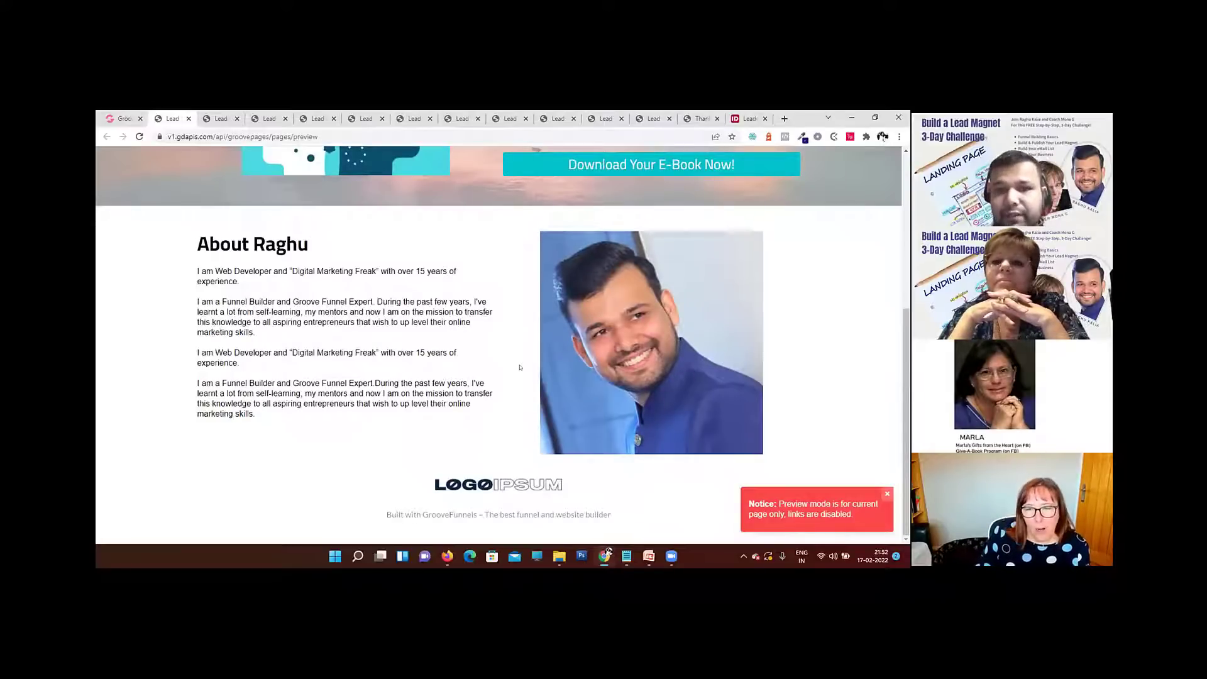
scroll(520, 367, "up", 5)
scroll(521, 285, "down", 3)
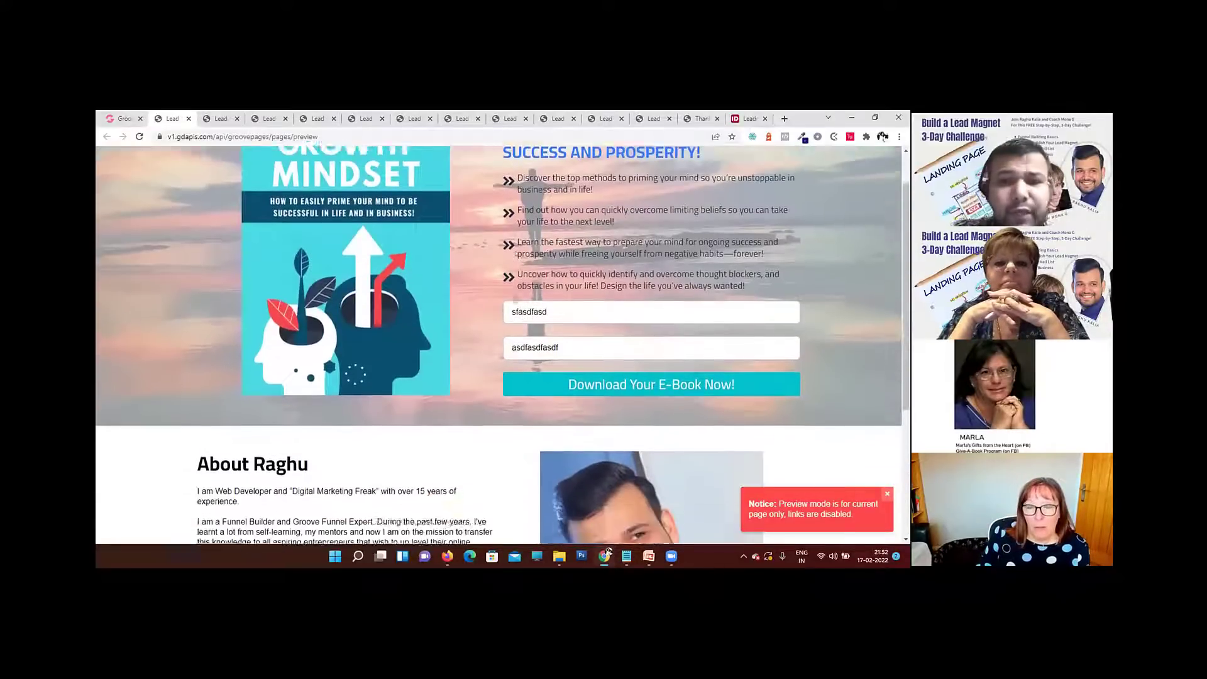
scroll(521, 285, "up", 2)
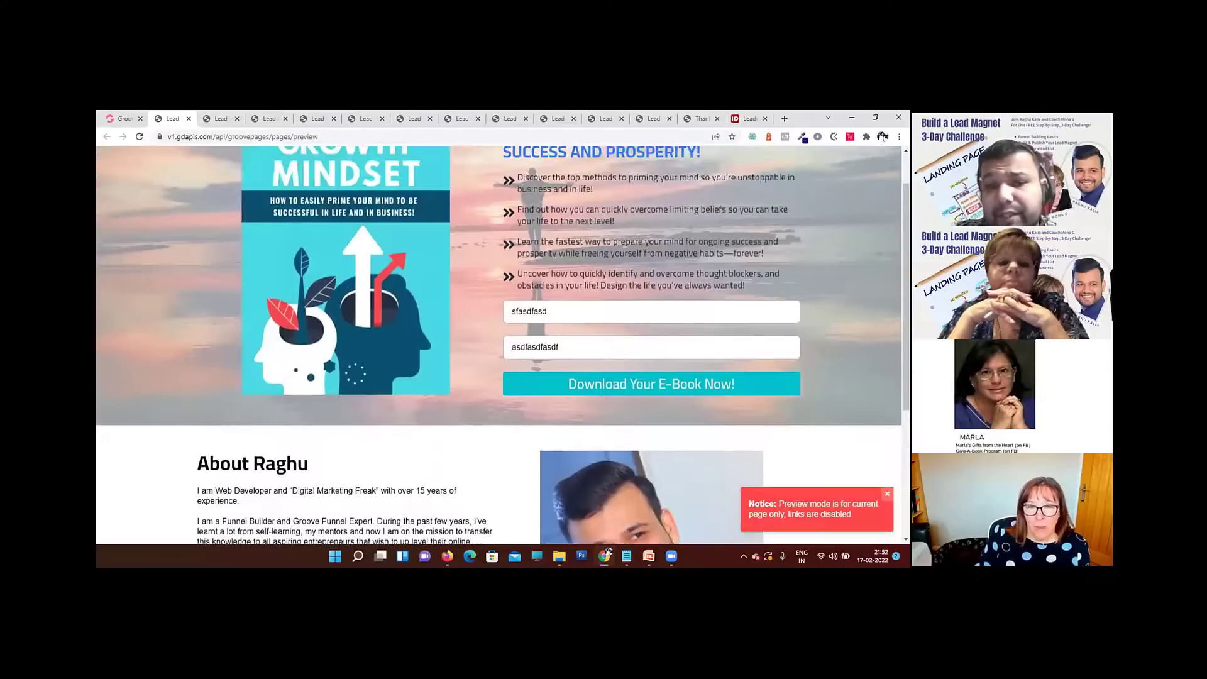
left_click_drag(538, 222, 695, 241)
scroll(492, 197, "down", 4)
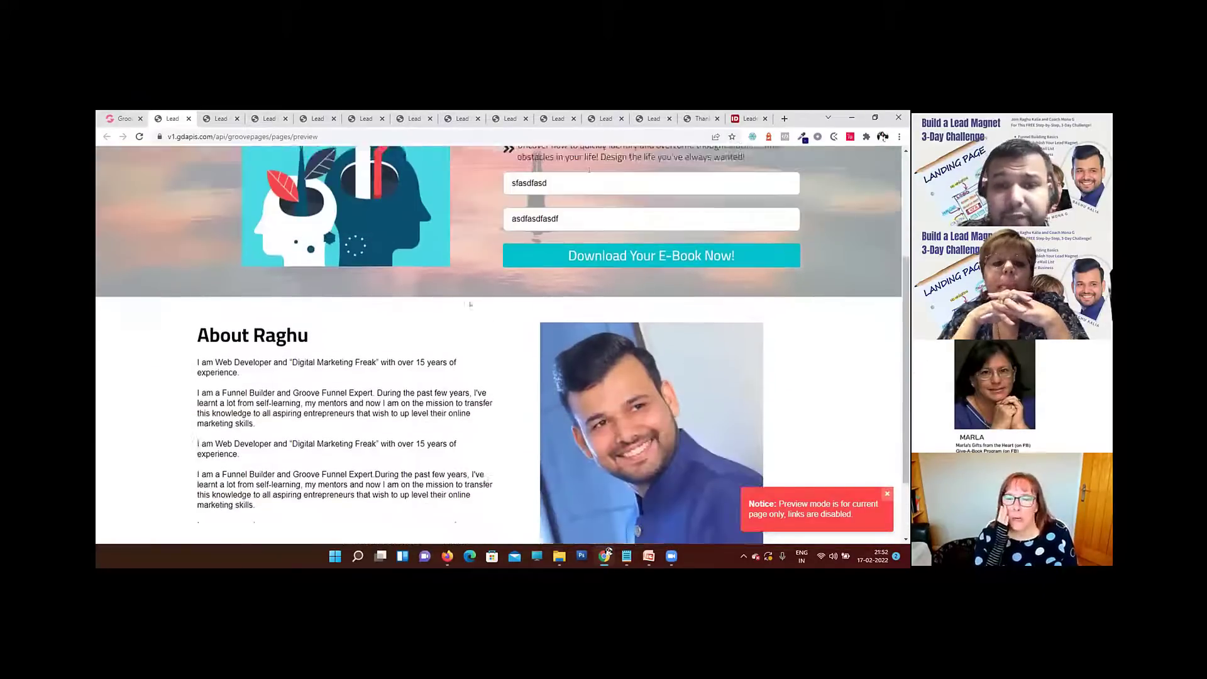
scroll(492, 197, "up", 5)
left_click(492, 197)
left_click(122, 113)
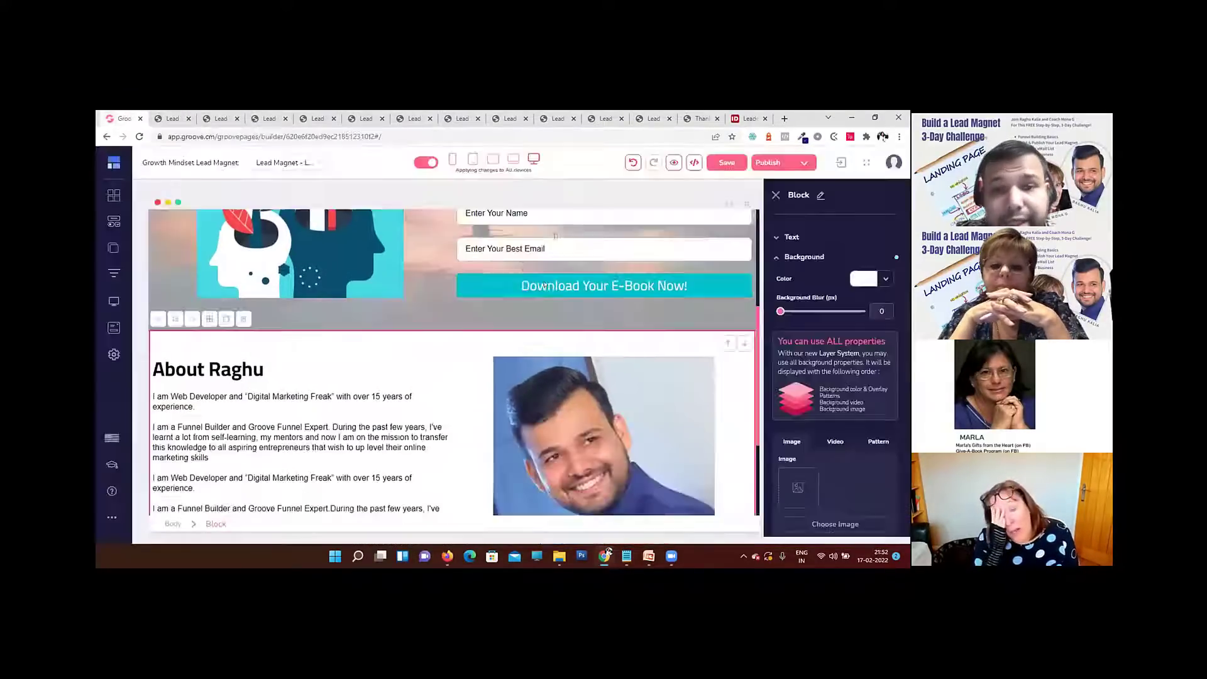
Step: Set the first benefit bullet, "Discover the top methods to priming your mind", to Bold weight
scroll(531, 267, "up", 5)
left_click(577, 307)
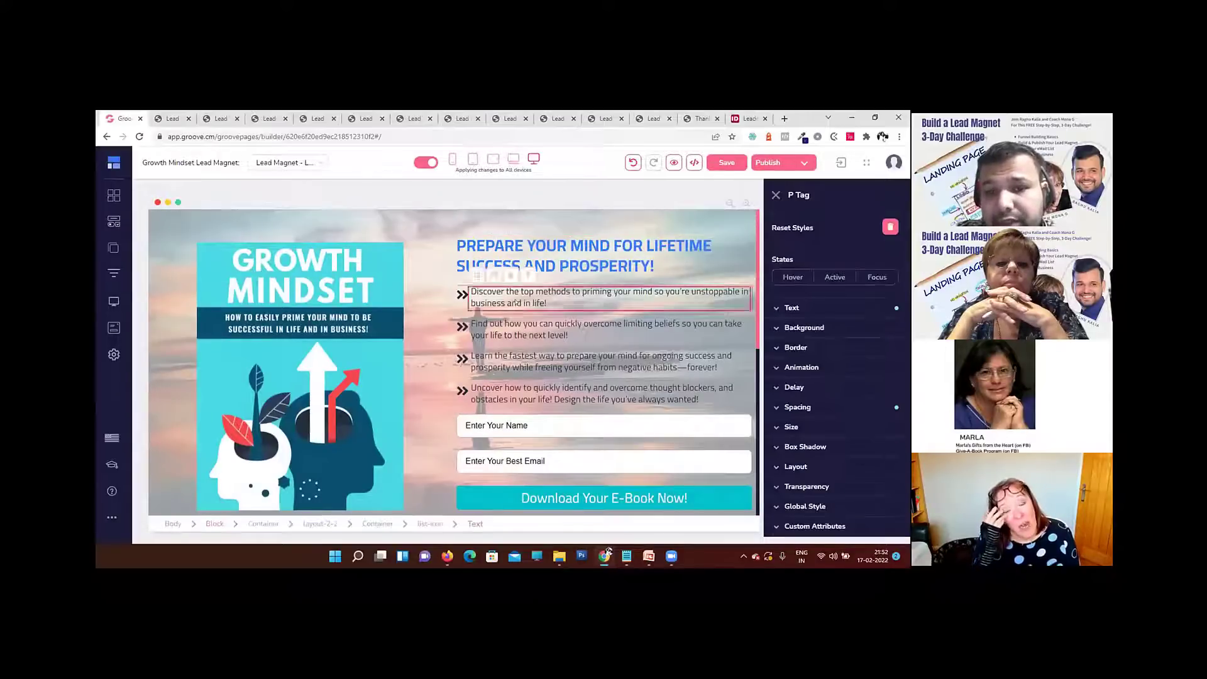
left_click(506, 334)
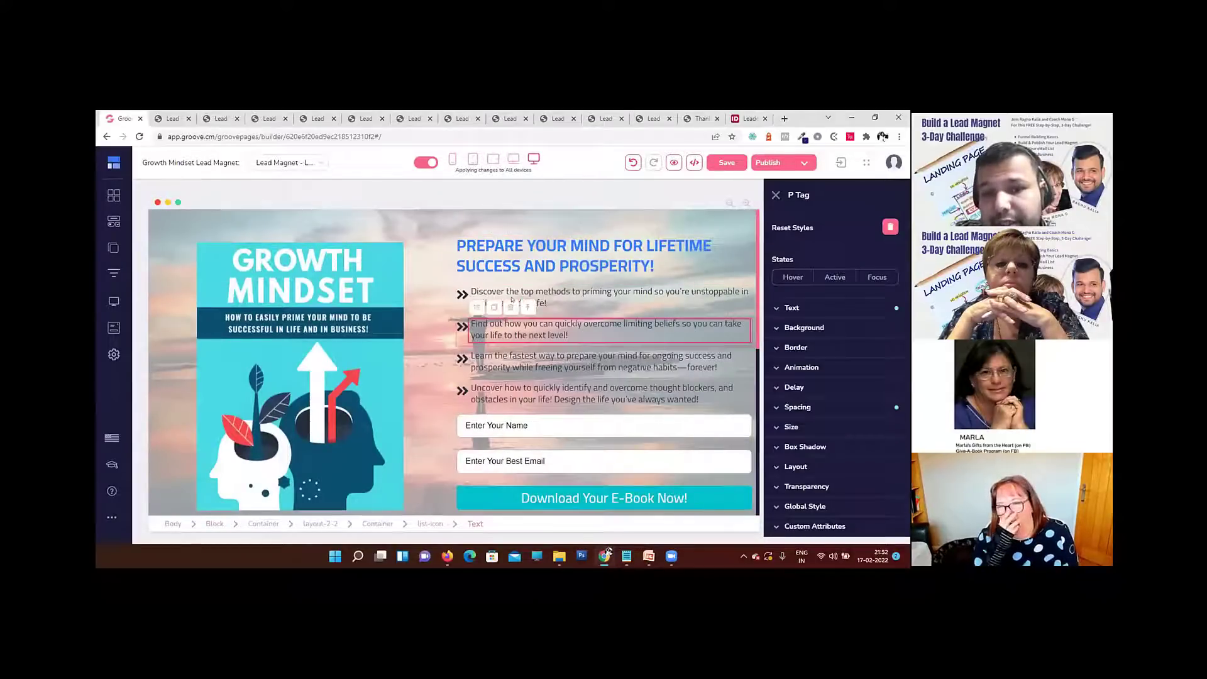
left_click(560, 297)
left_click(833, 308)
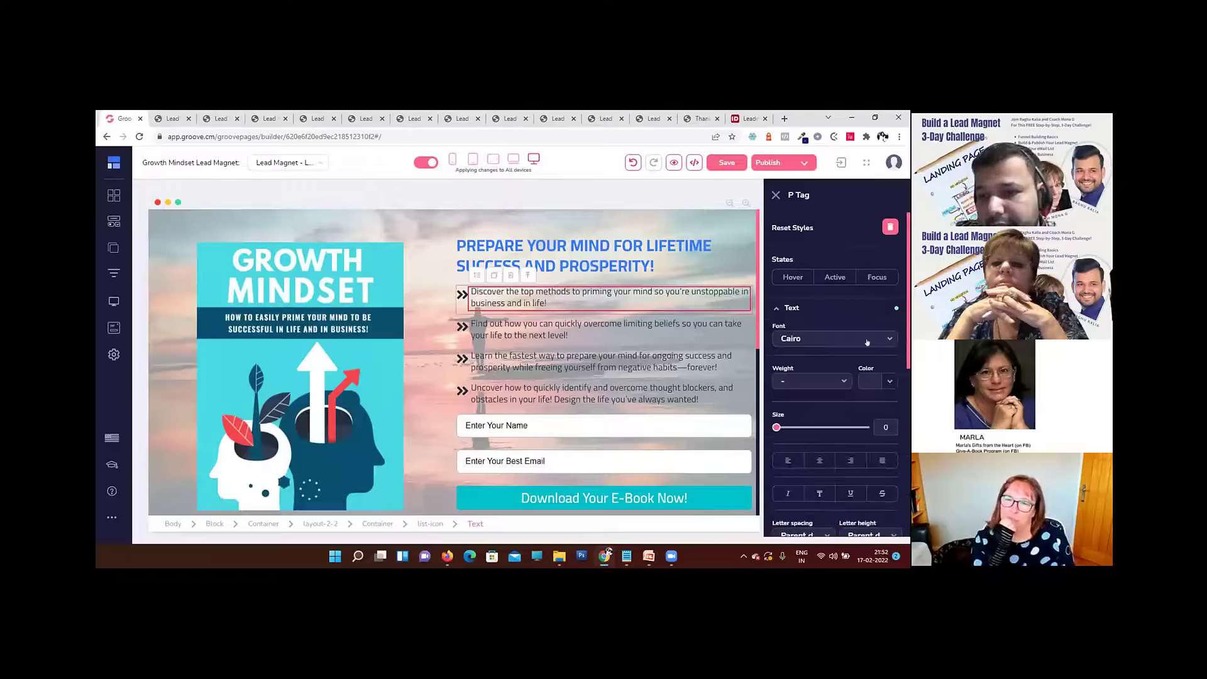
scroll(791, 329, "down", 1)
left_click(791, 329)
left_click(798, 441)
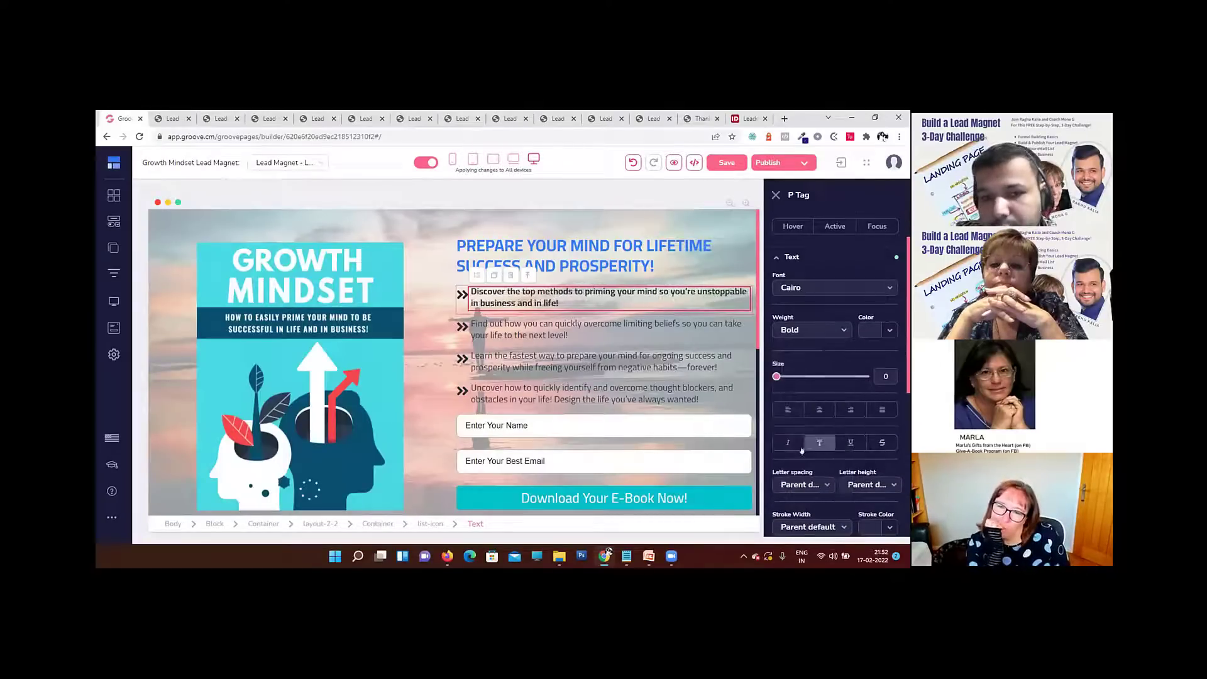
Step: Set the second benefit bullet, about overcoming limiting beliefs, to Bold weight
left_click(568, 334)
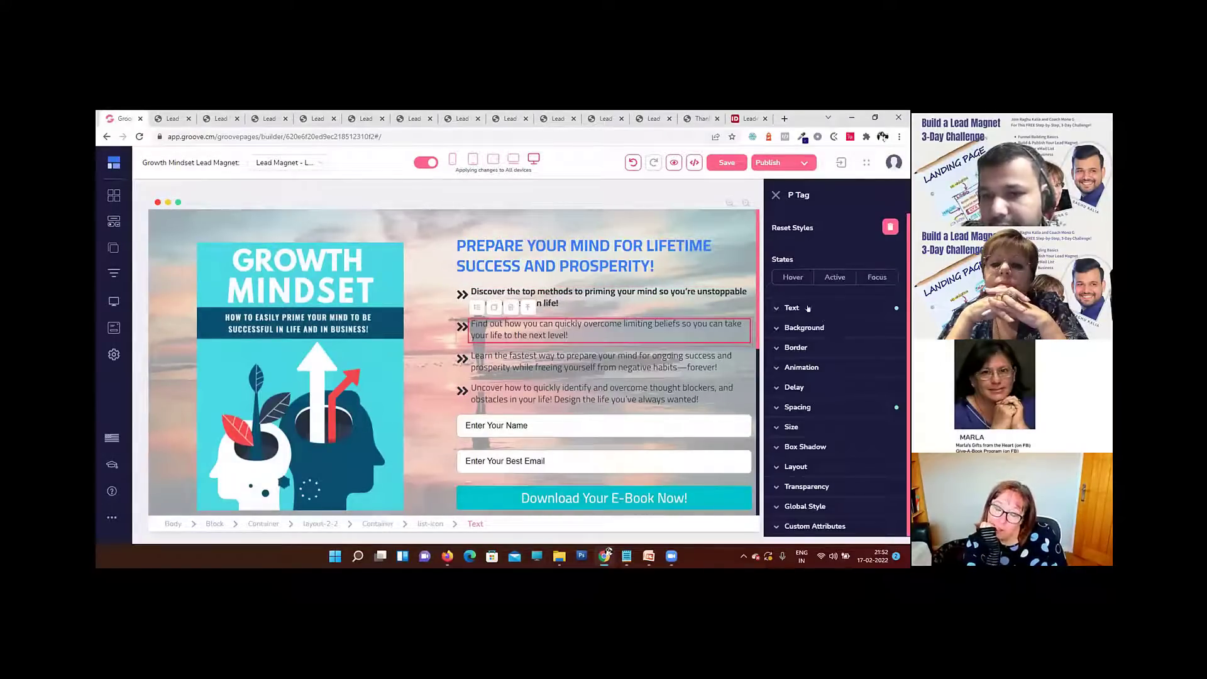
left_click(832, 307)
left_click(808, 381)
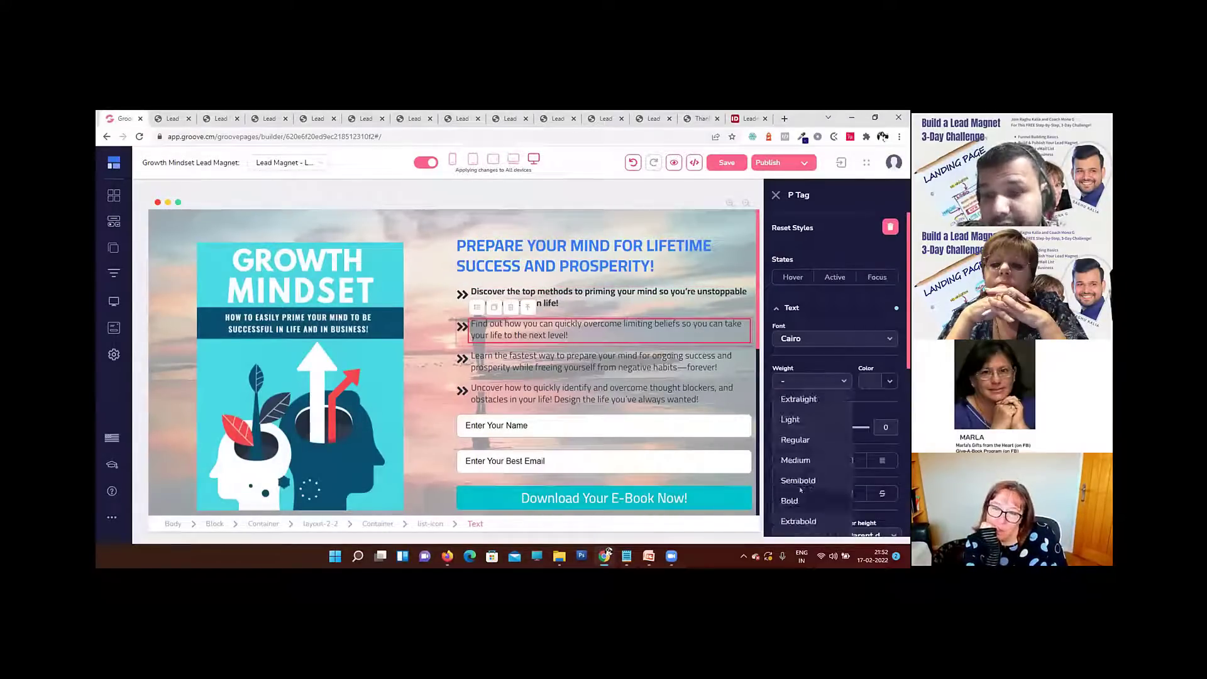
left_click(800, 489)
Step: Set the third benefit bullet, about preparing your mind for ongoing success, to Bold weight
left_click(568, 367)
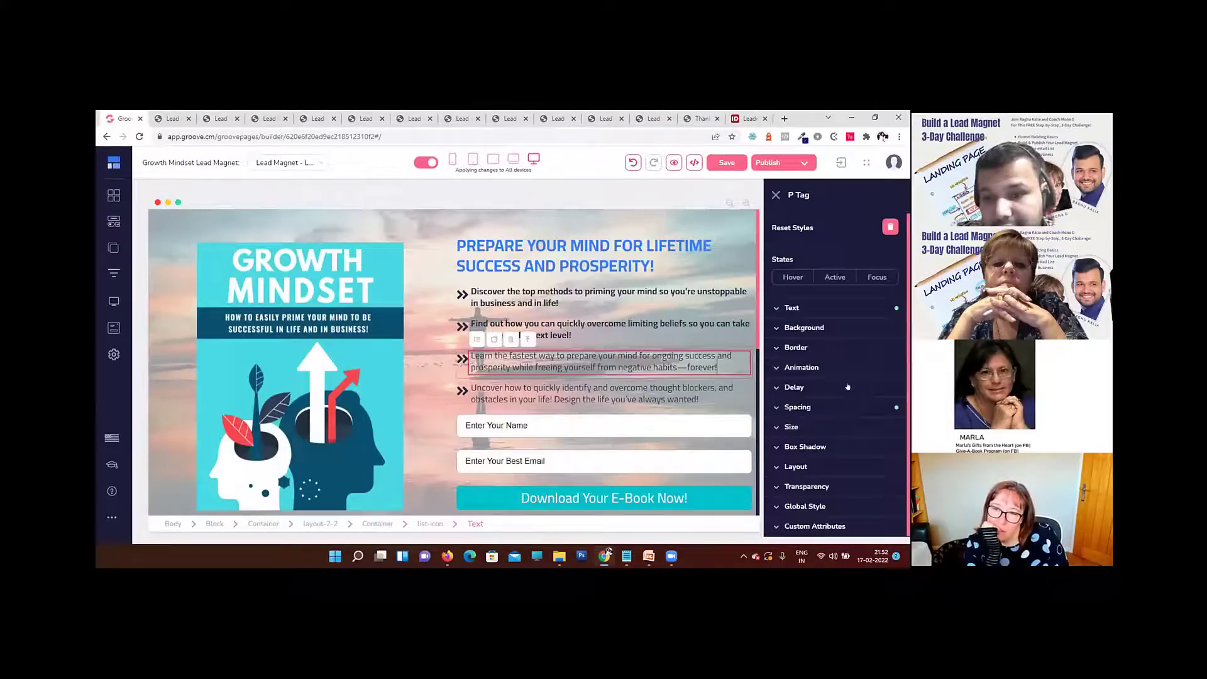
left_click(793, 308)
left_click(808, 381)
left_click(800, 489)
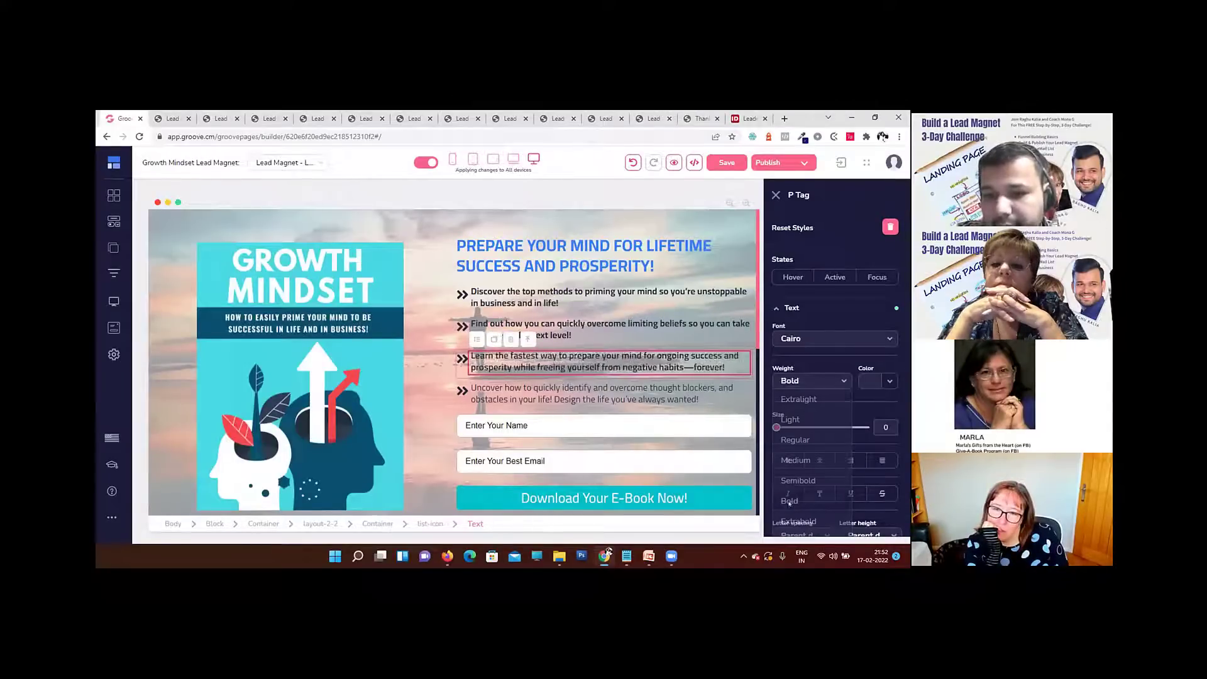
Step: Set the fourth benefit bullet, about identifying and overcoming thought blockers, to Bold weight
left_click(704, 398)
left_click(793, 308)
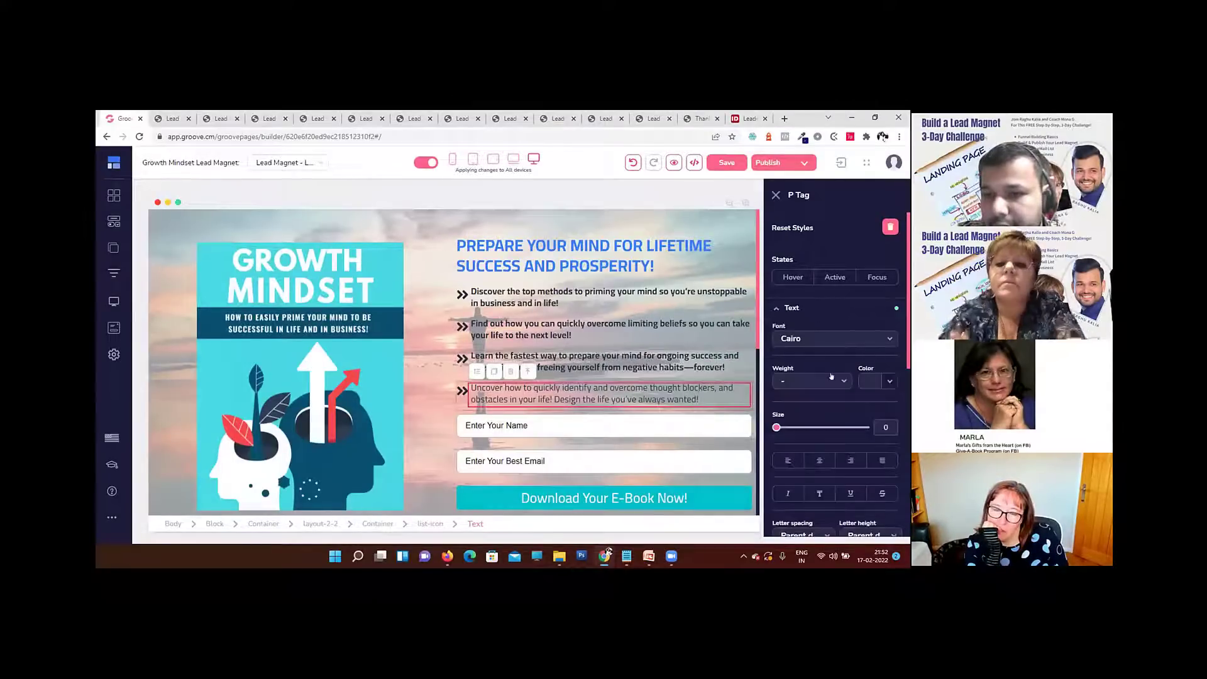
left_click(811, 381)
left_click(789, 500)
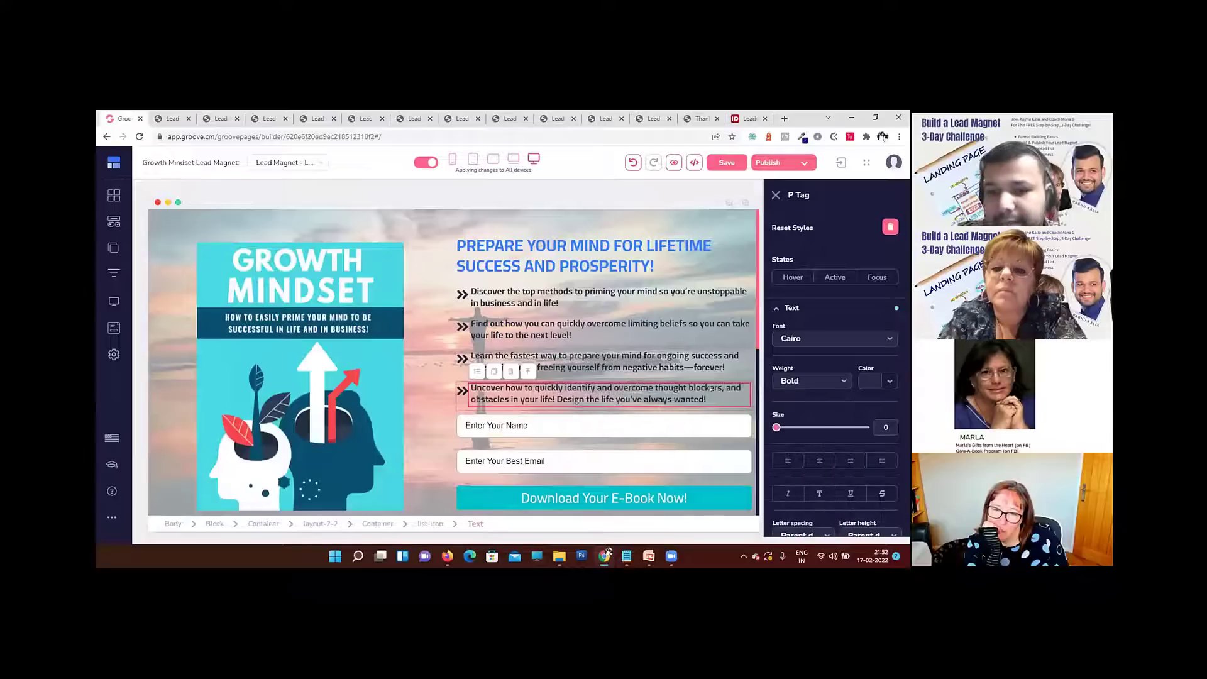
Step: Preview the page to examine the bold benefit bullets, the About section and the footer
left_click(675, 163)
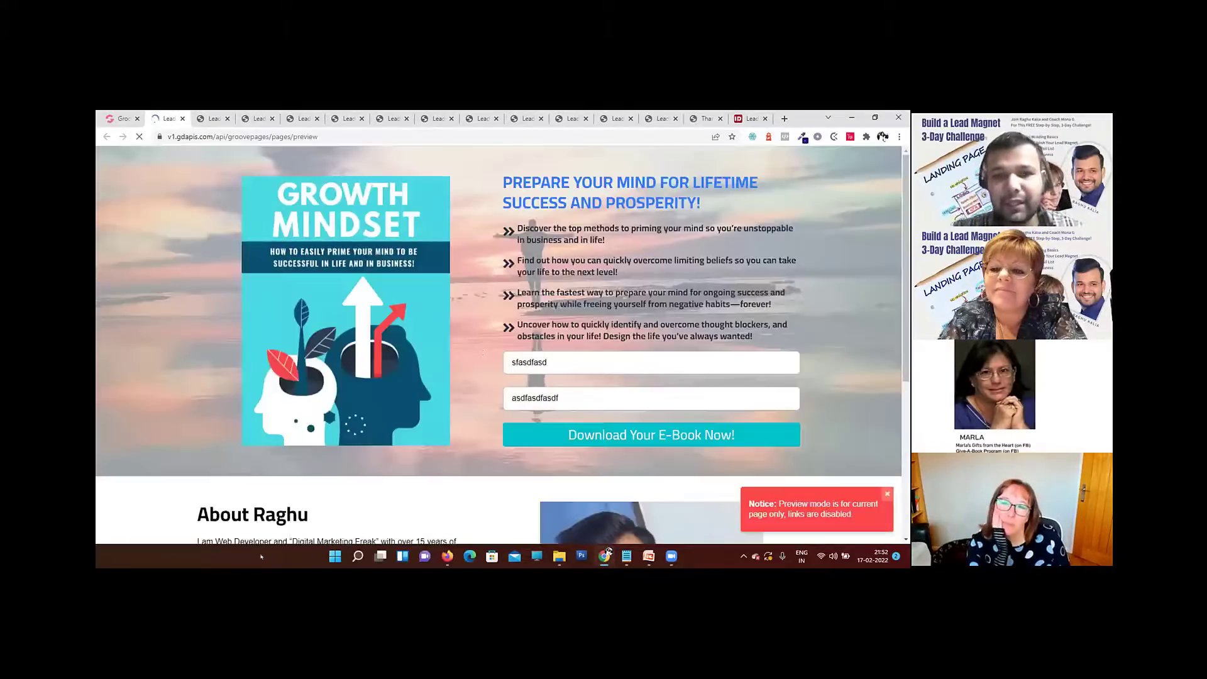
scroll(586, 315, "down", 5)
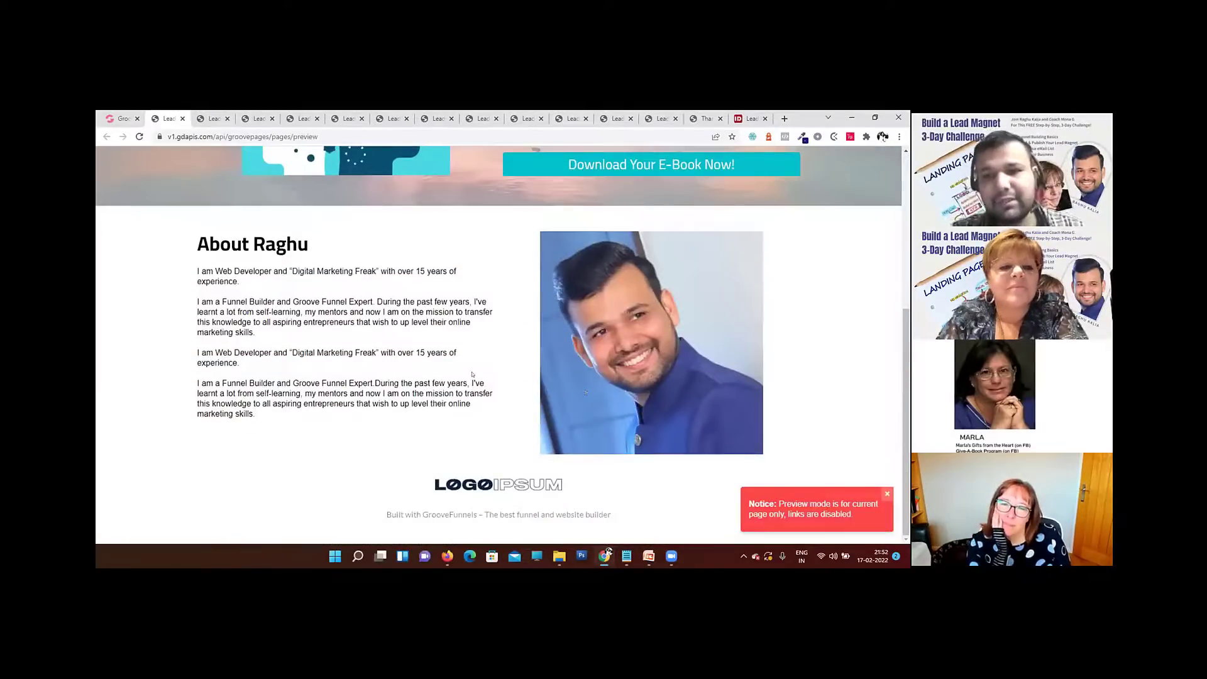
Step: Review the previewed desktop page from the Growth Mindset hero section down to the footer logo
scroll(472, 375, "up", 4)
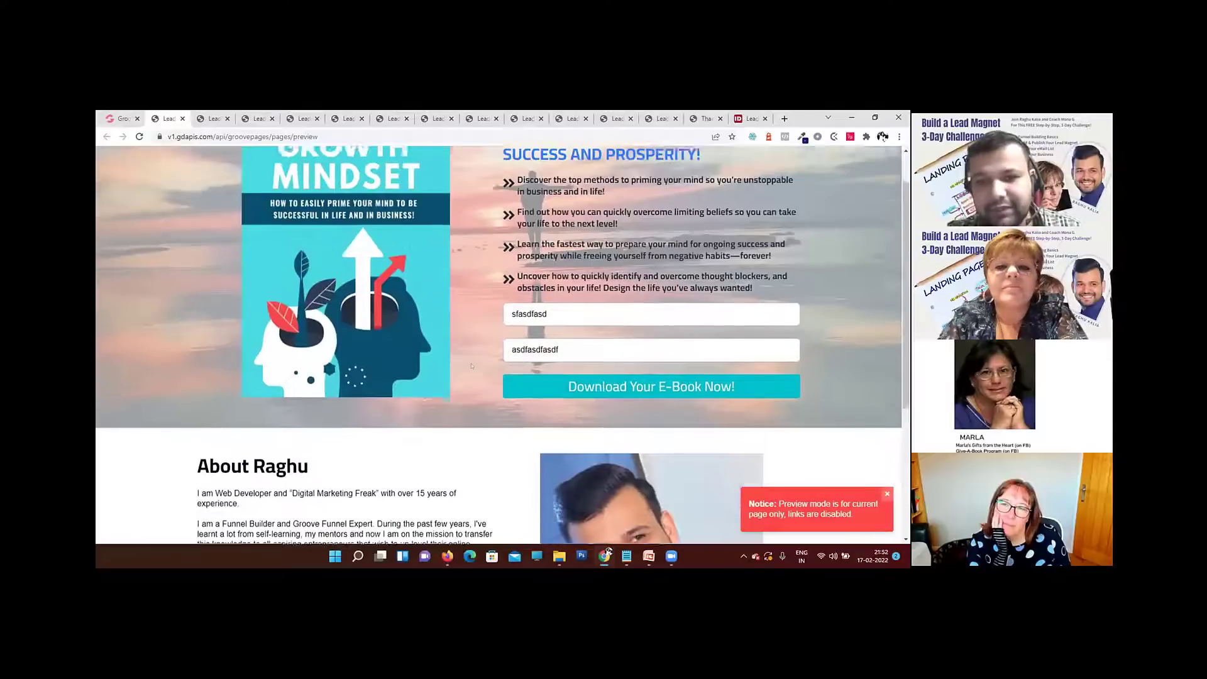
scroll(472, 366, "up", 1)
scroll(472, 366, "down", 4)
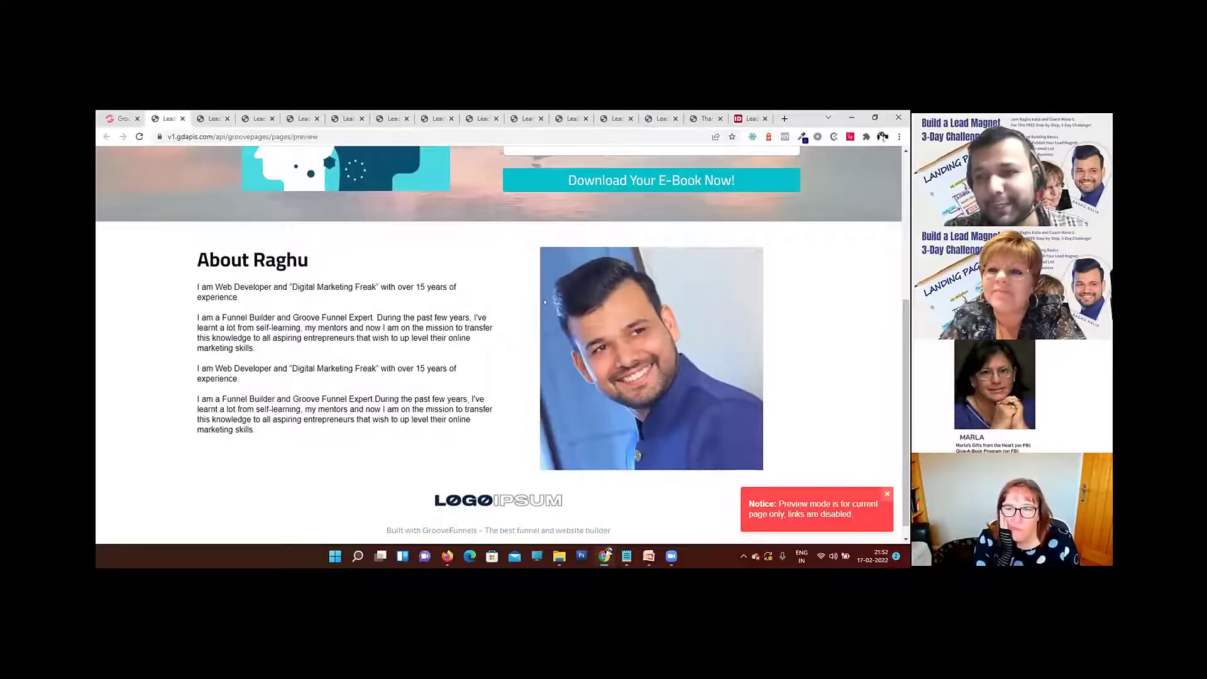
scroll(545, 302, "up", 4)
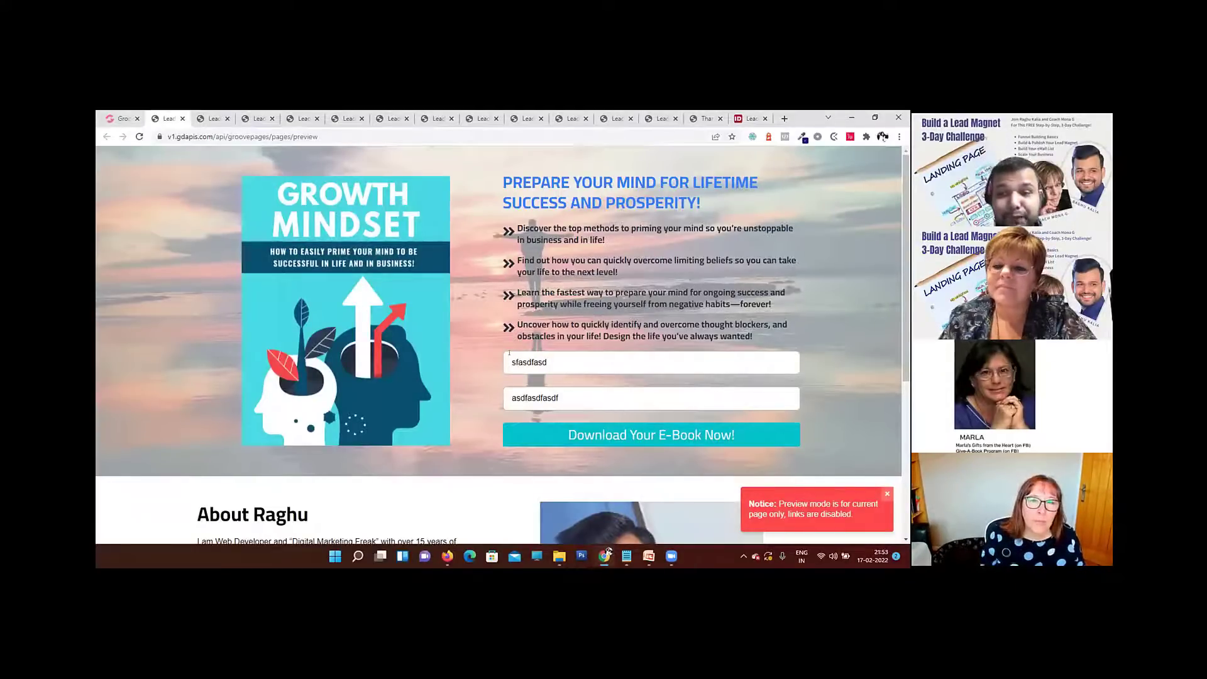
scroll(511, 355, "down", 5)
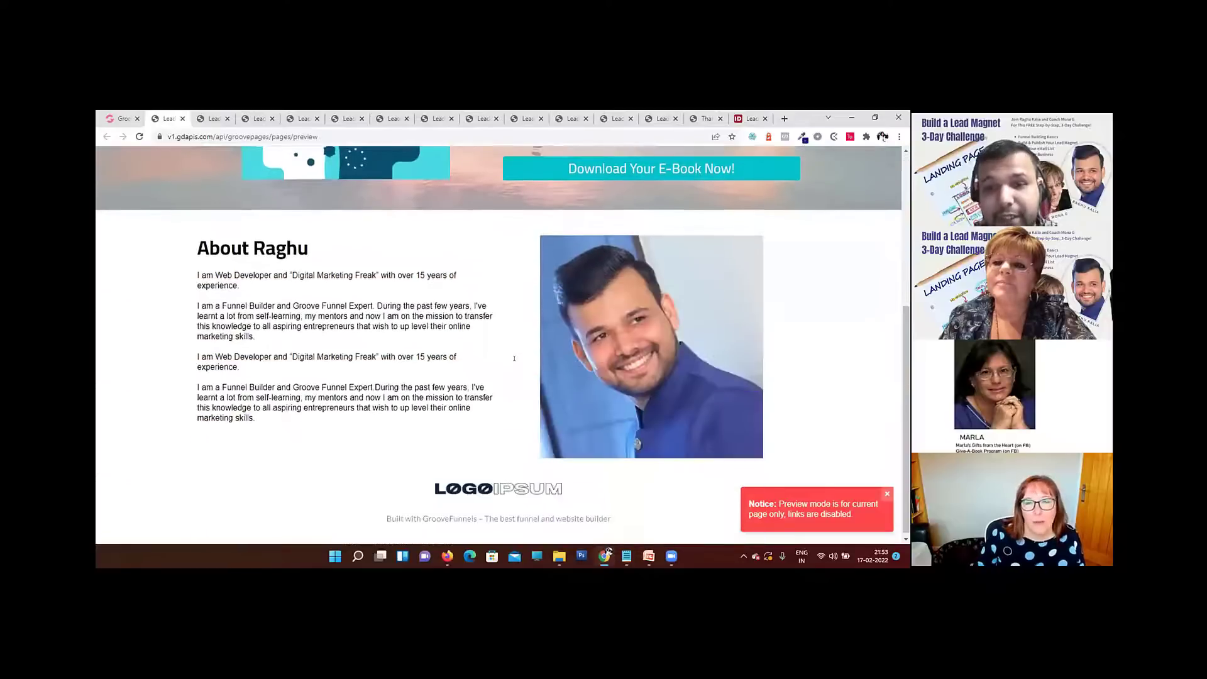
scroll(512, 358, "up", 5)
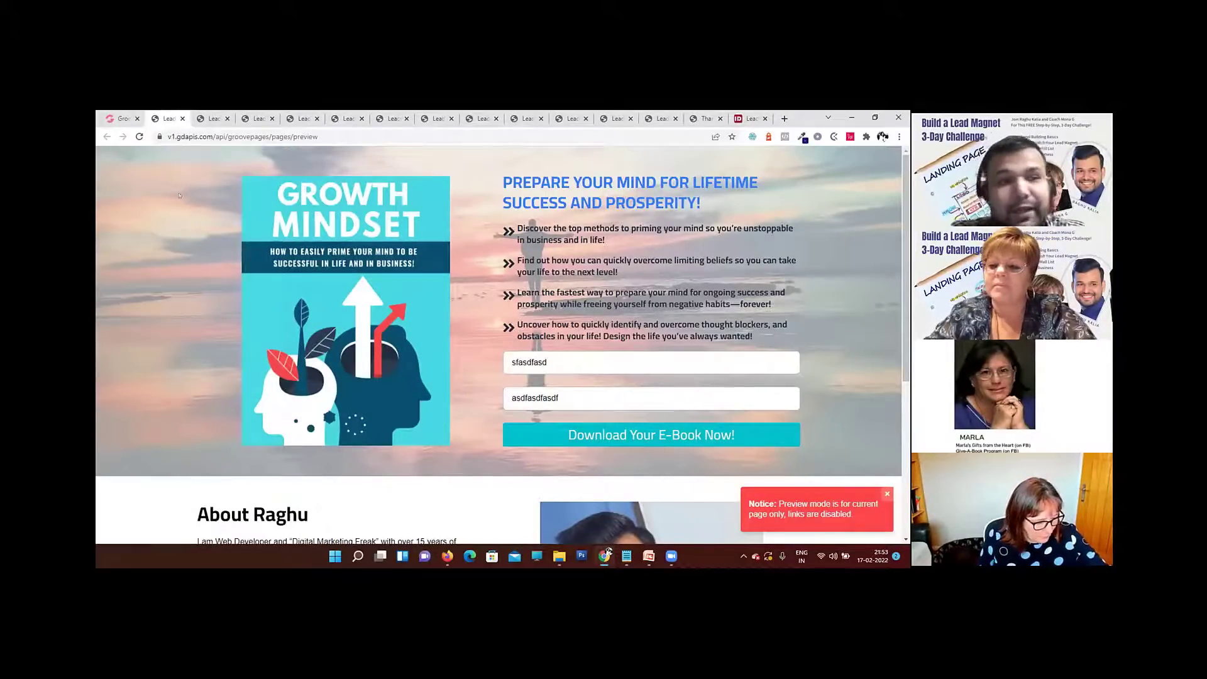
Step: Return to the page builder and examine the landing page in mobile view, from the book cover to the footer
left_click(123, 119)
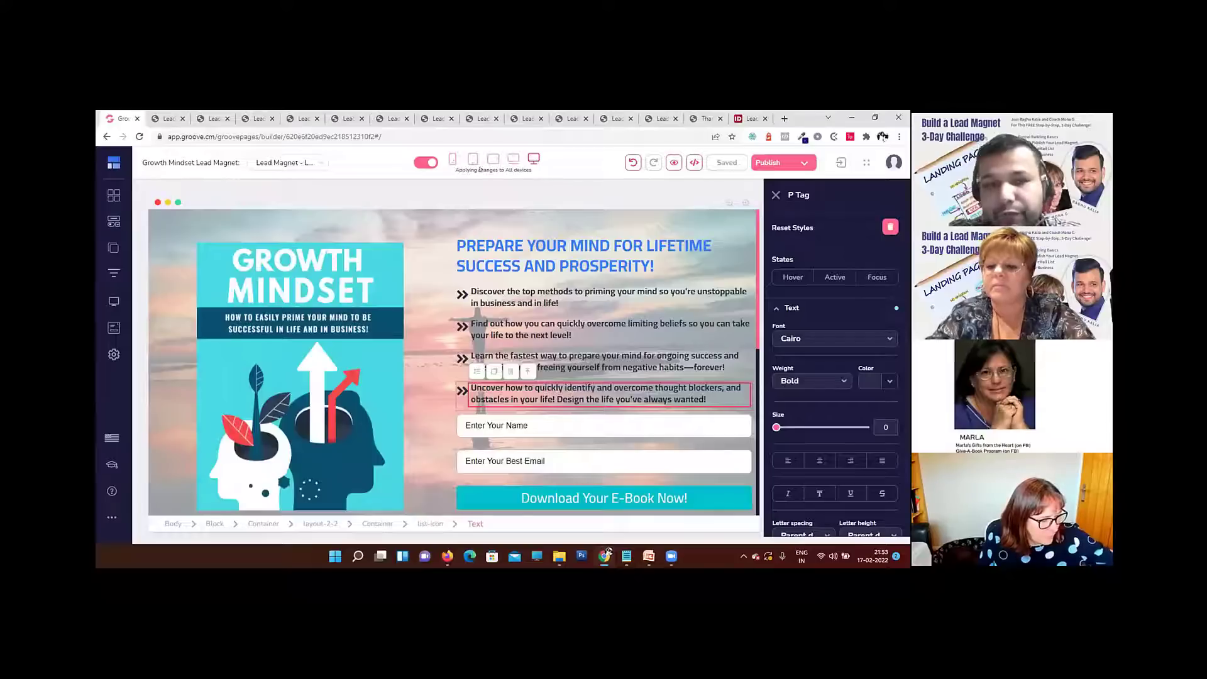
left_click(451, 161)
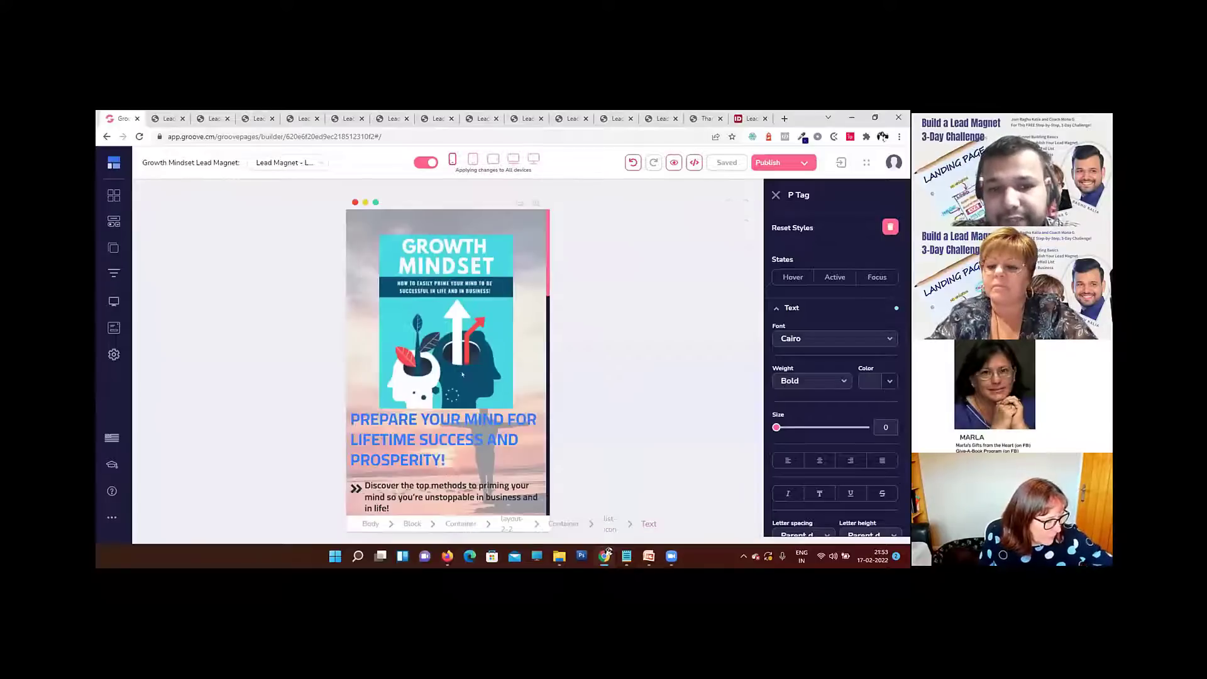
scroll(463, 381, "down", 6)
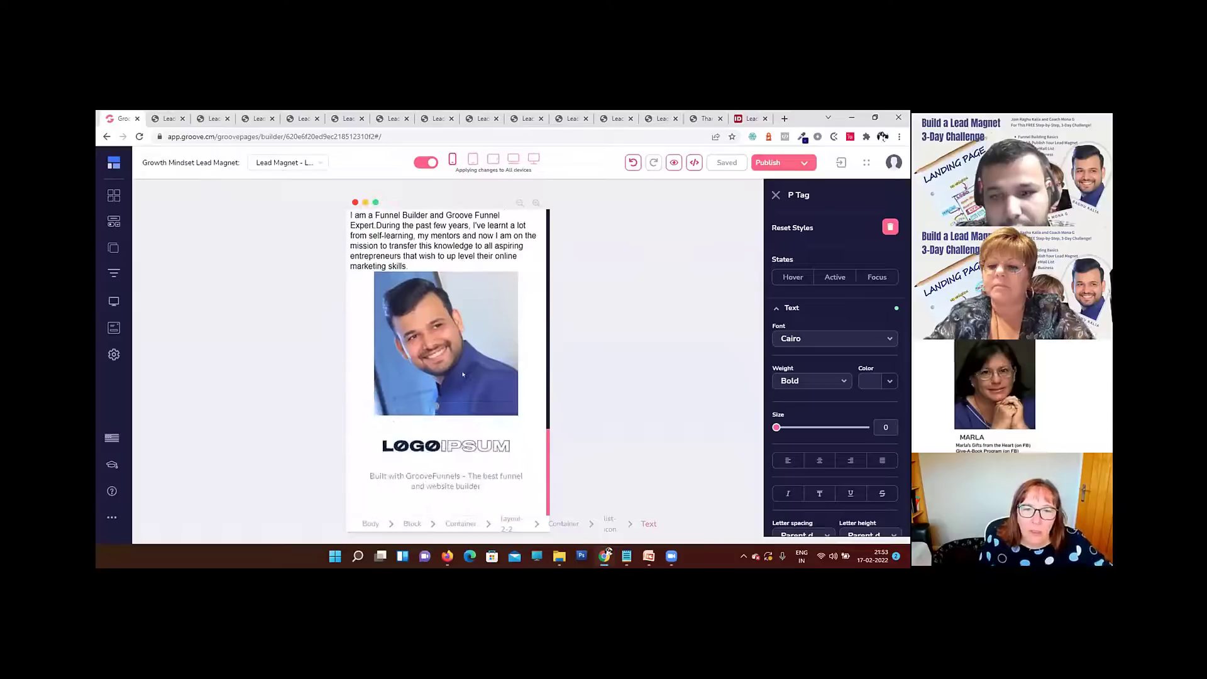
scroll(464, 377, "up", 6)
scroll(462, 374, "up", 6)
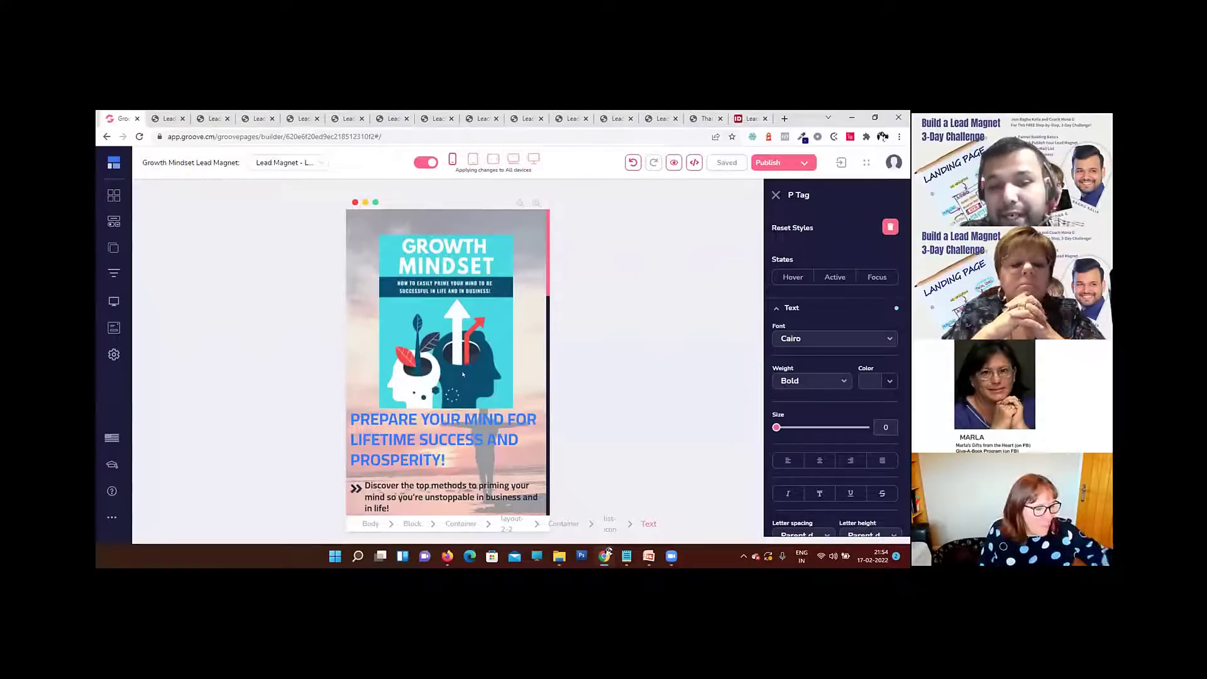
scroll(463, 374, "down", 1)
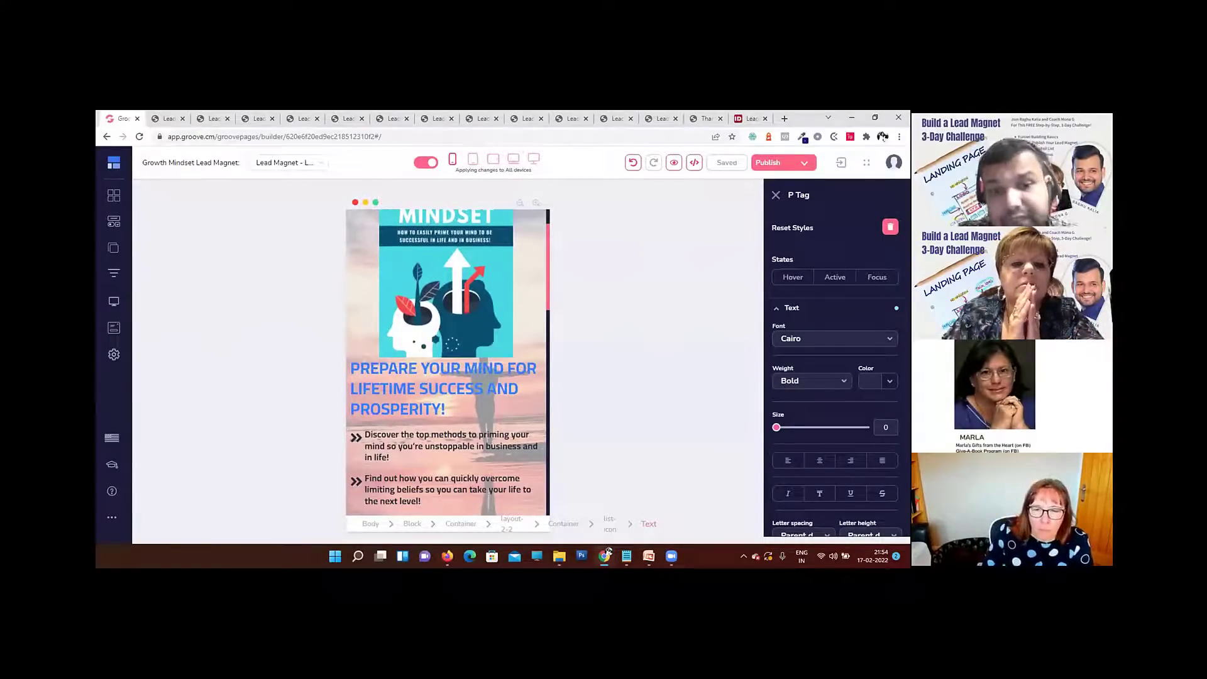
scroll(420, 360, "down", 10)
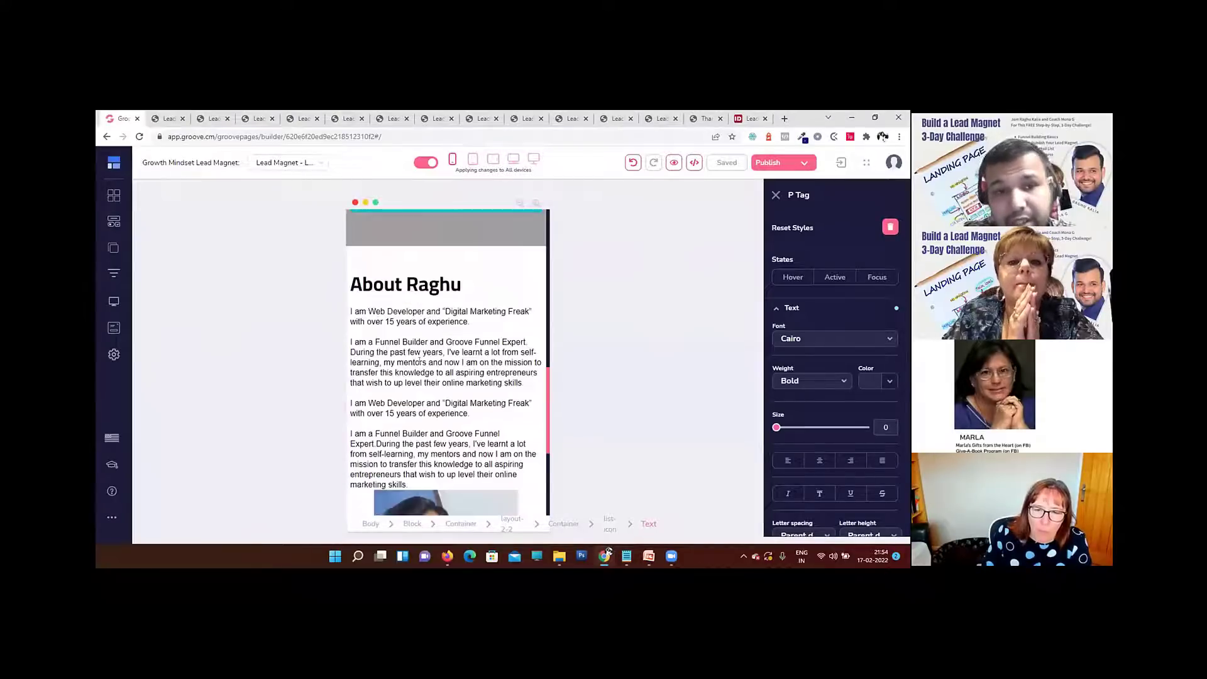
scroll(420, 360, "down", 4)
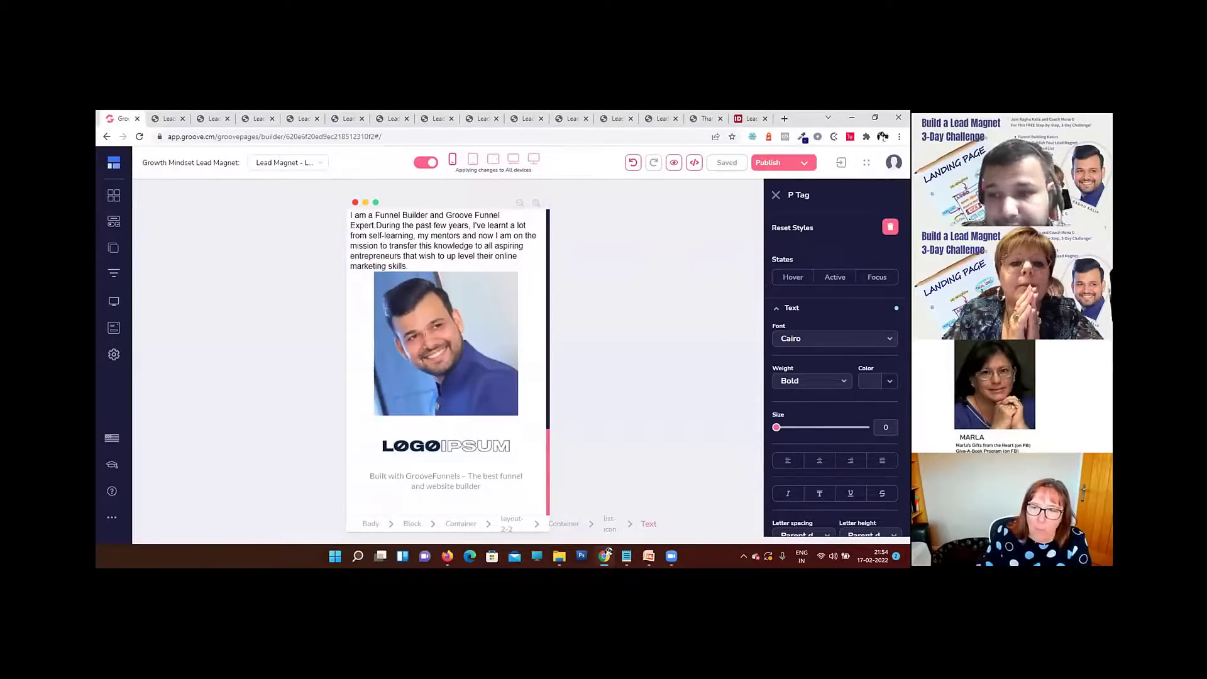
scroll(425, 335, "up", 15)
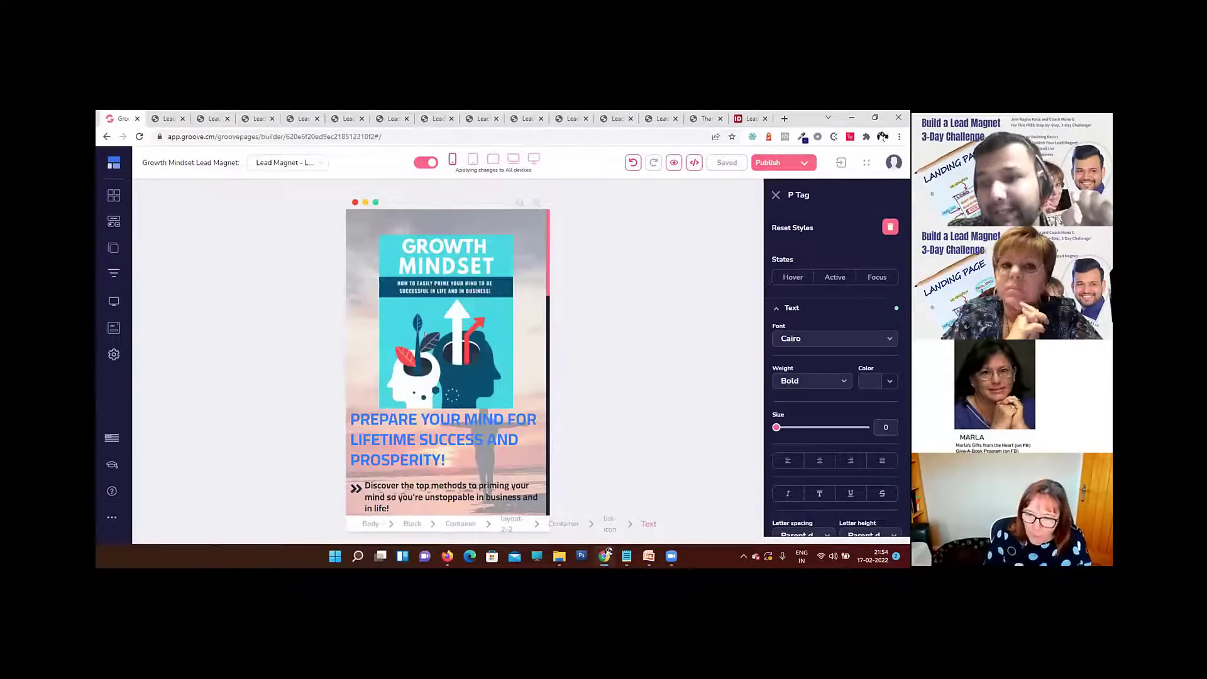
Step: In mobile view, turn off applying changes to all devices so that edits affect the mobile device only
left_click(424, 164)
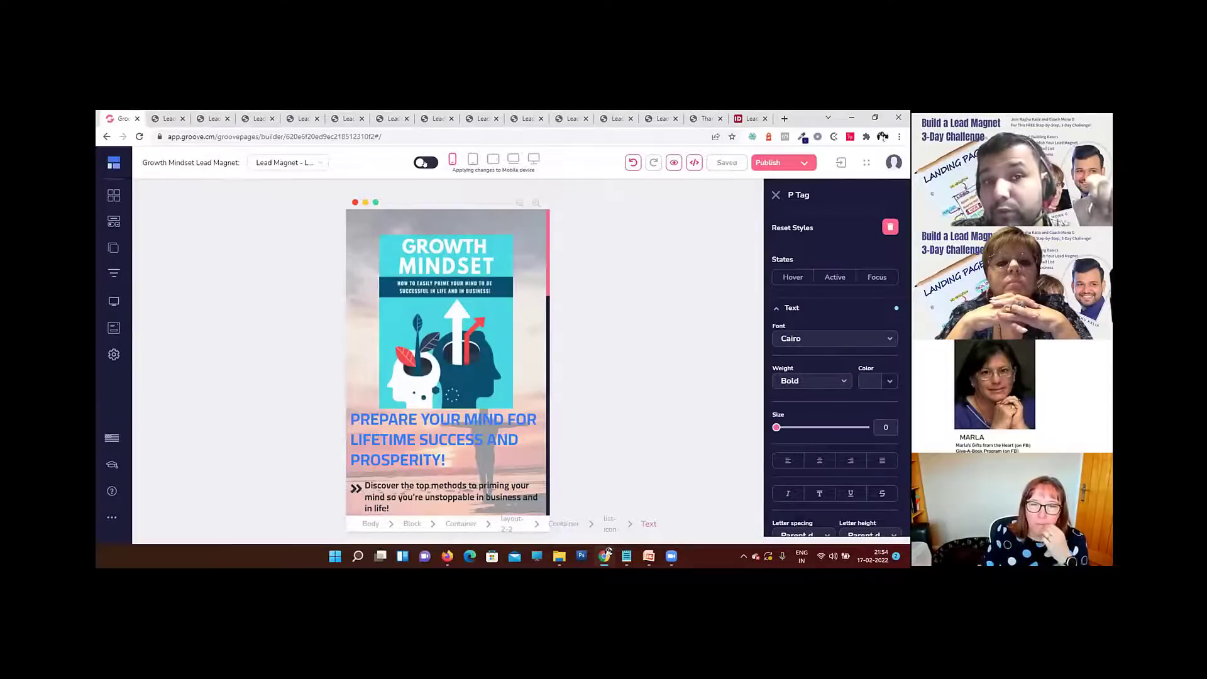
left_click(424, 163)
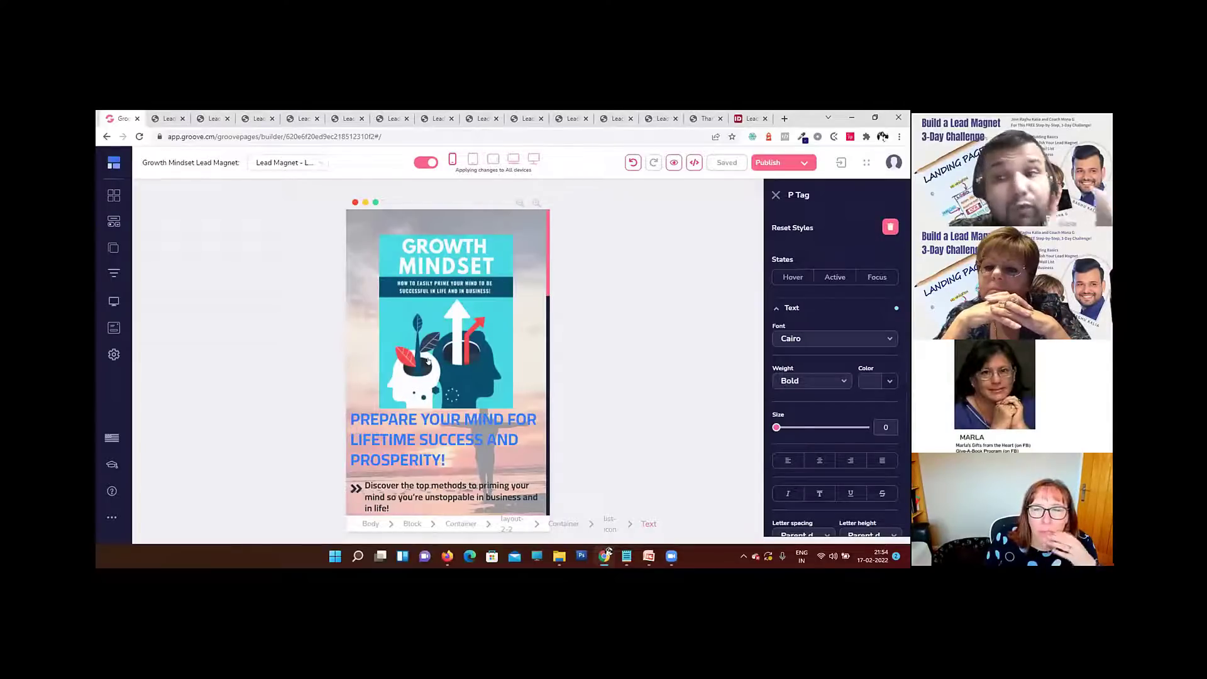
left_click(534, 158)
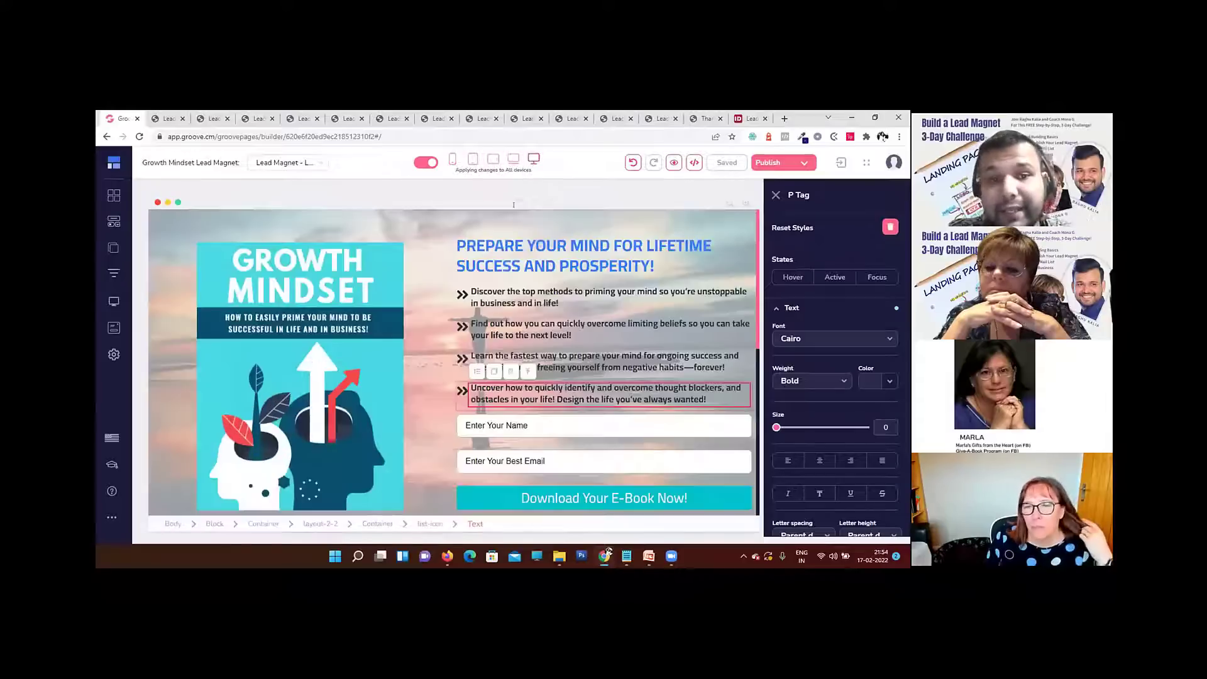
left_click(452, 159)
scroll(465, 344, "down", 3)
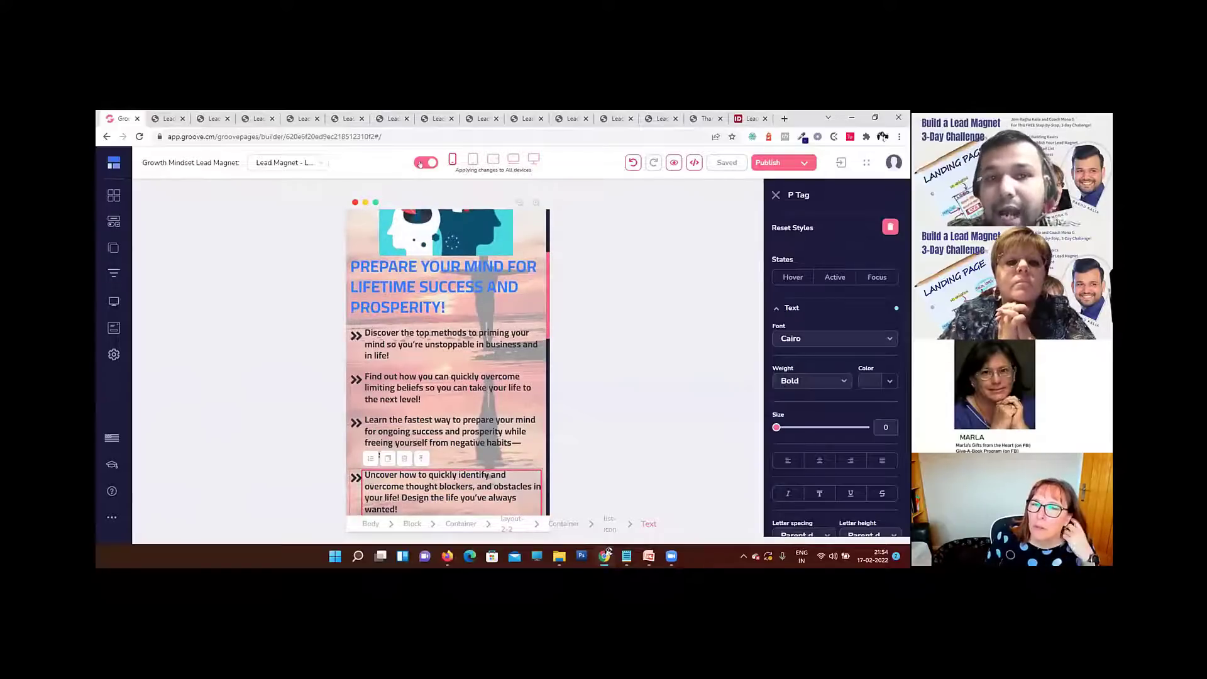
left_click(421, 162)
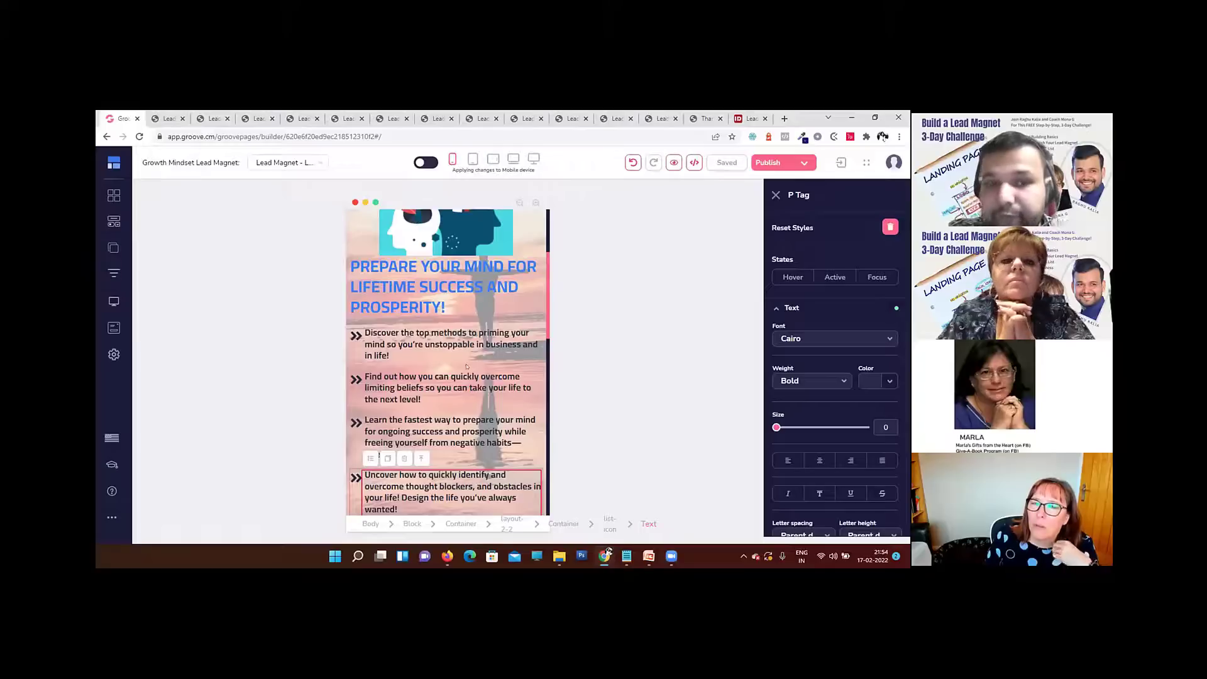
Step: Set the bottom padding of the Growth Mindset book cover image to 20 for mobile
scroll(467, 366, "up", 2)
left_click(450, 352)
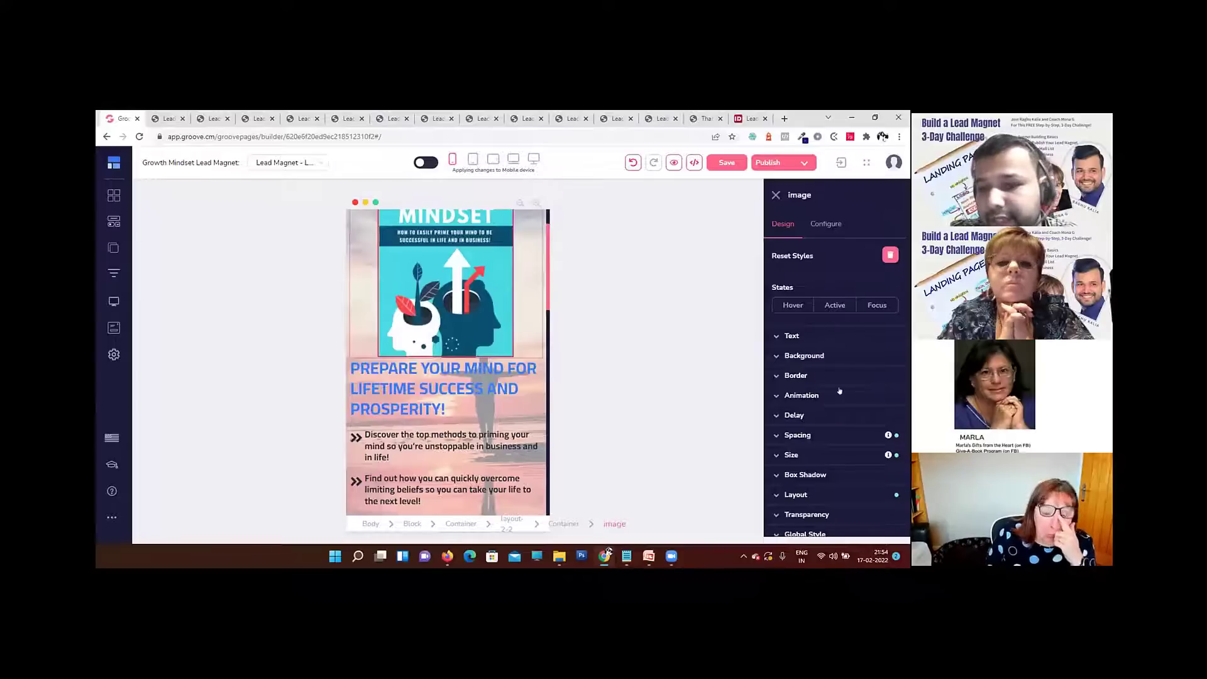
left_click(835, 440)
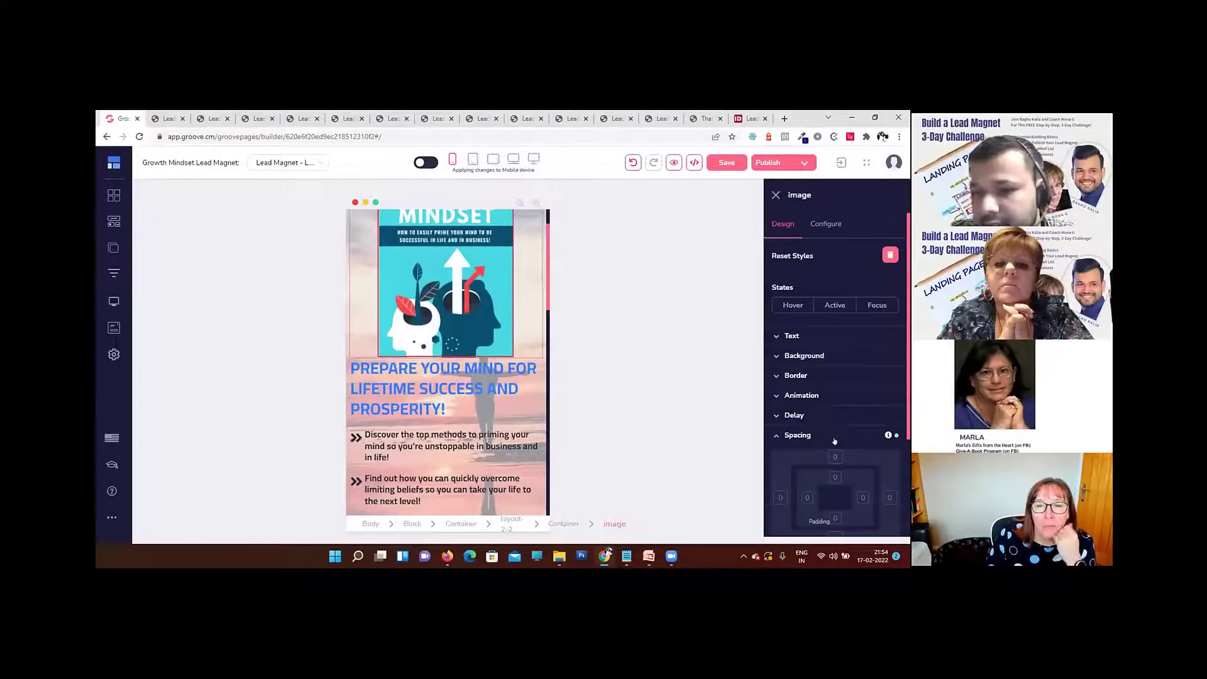
scroll(835, 441, "down", 2)
left_click(834, 381)
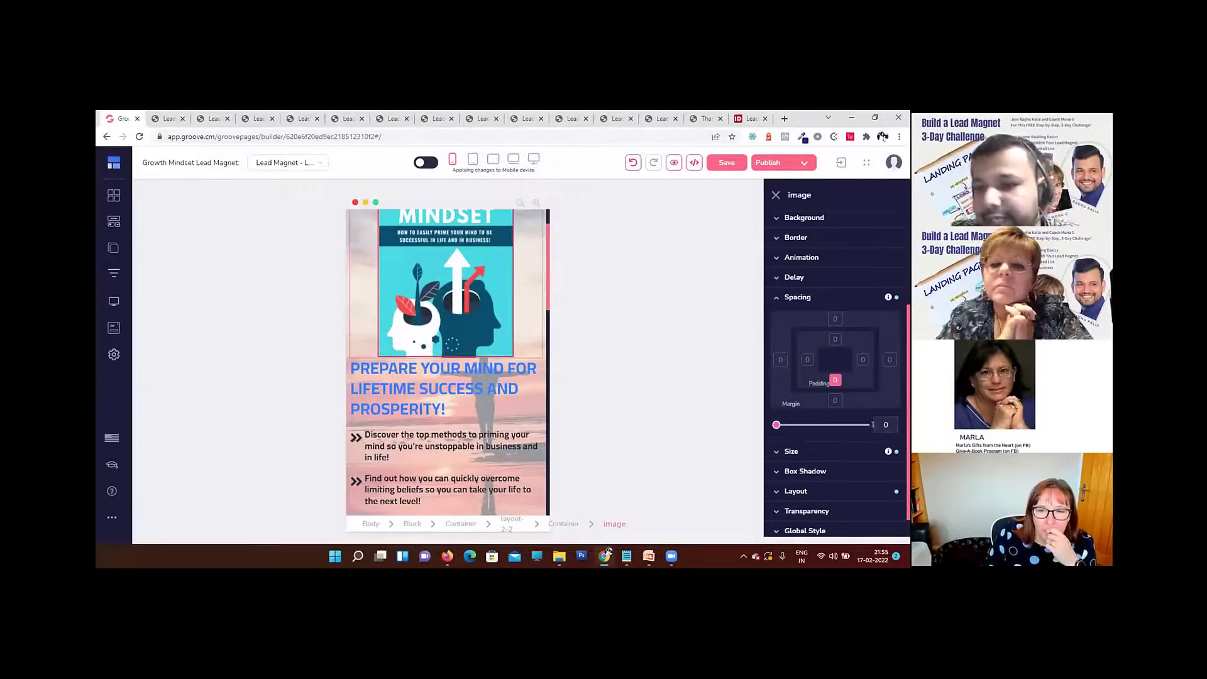
left_click_drag(889, 423, 787, 416)
type("20")
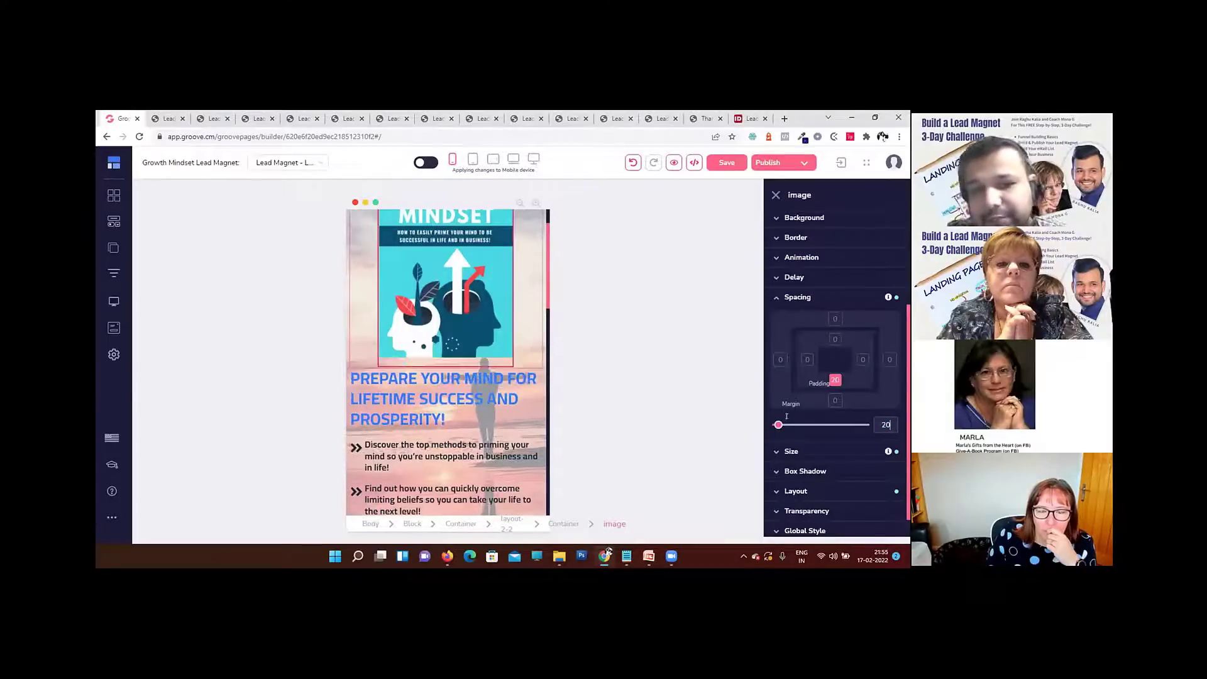
Step: Set the top padding of the portrait photo in the About section to 20 for mobile
scroll(432, 367, "down", 5)
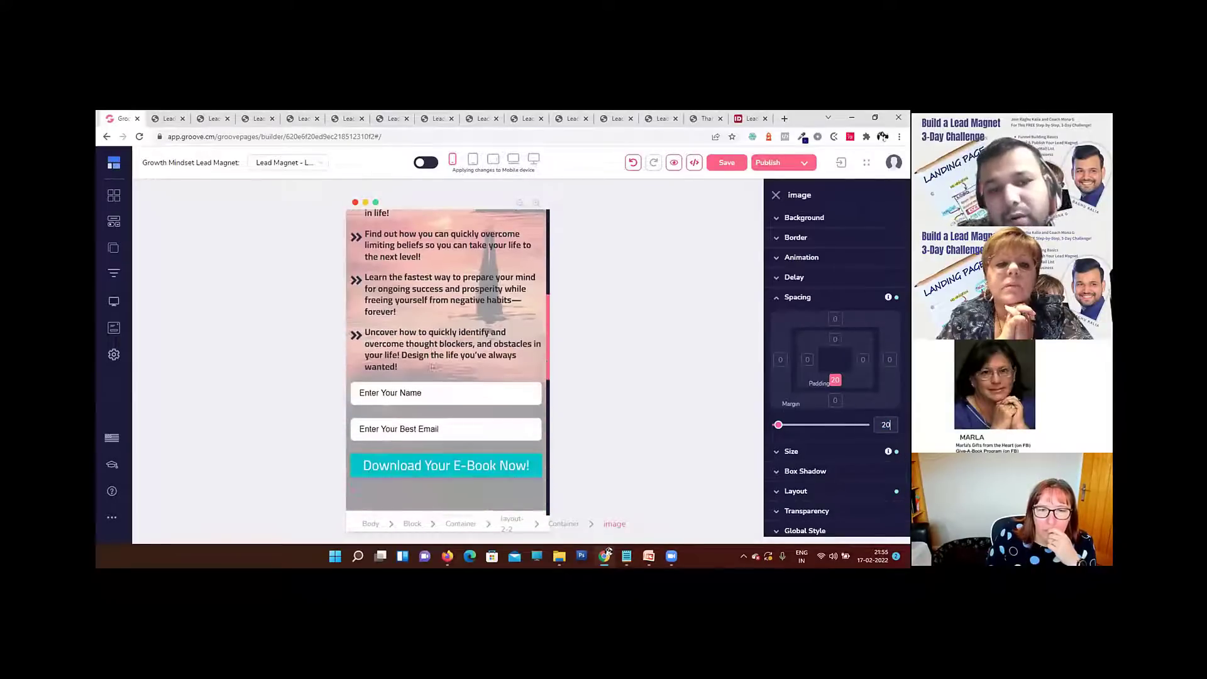
scroll(432, 366, "down", 5)
scroll(432, 367, "up", 3)
scroll(434, 366, "down", 4)
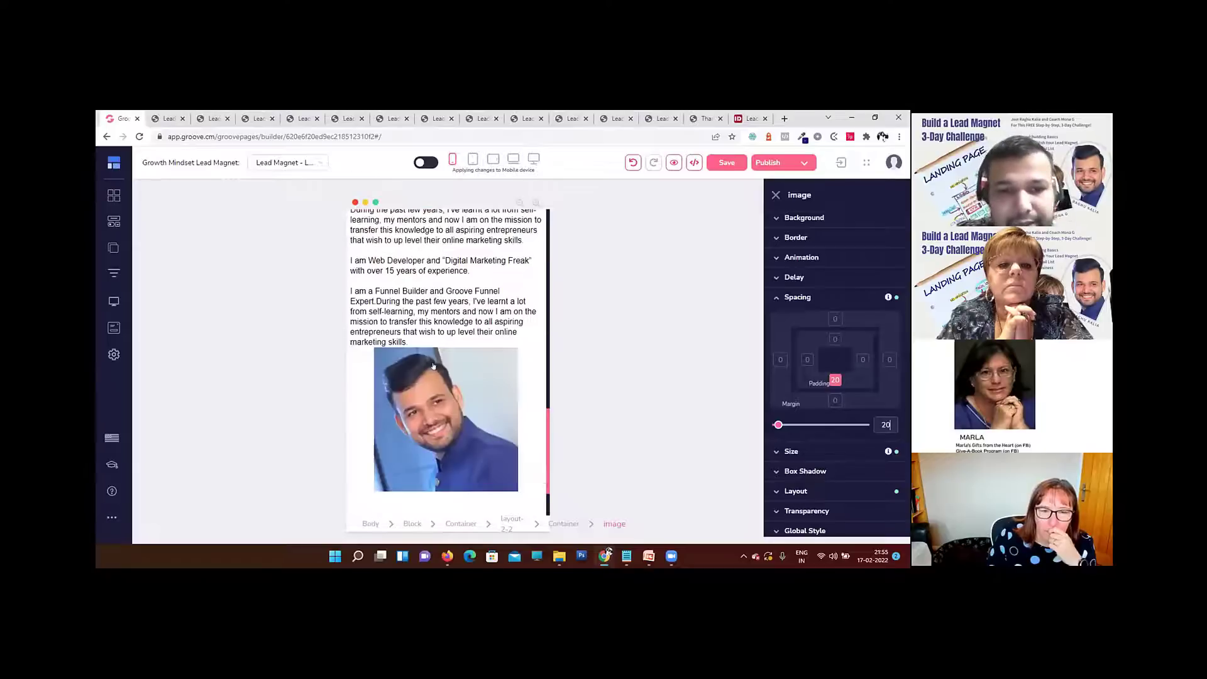
scroll(434, 366, "up", 2)
scroll(434, 366, "down", 3)
left_click(458, 350)
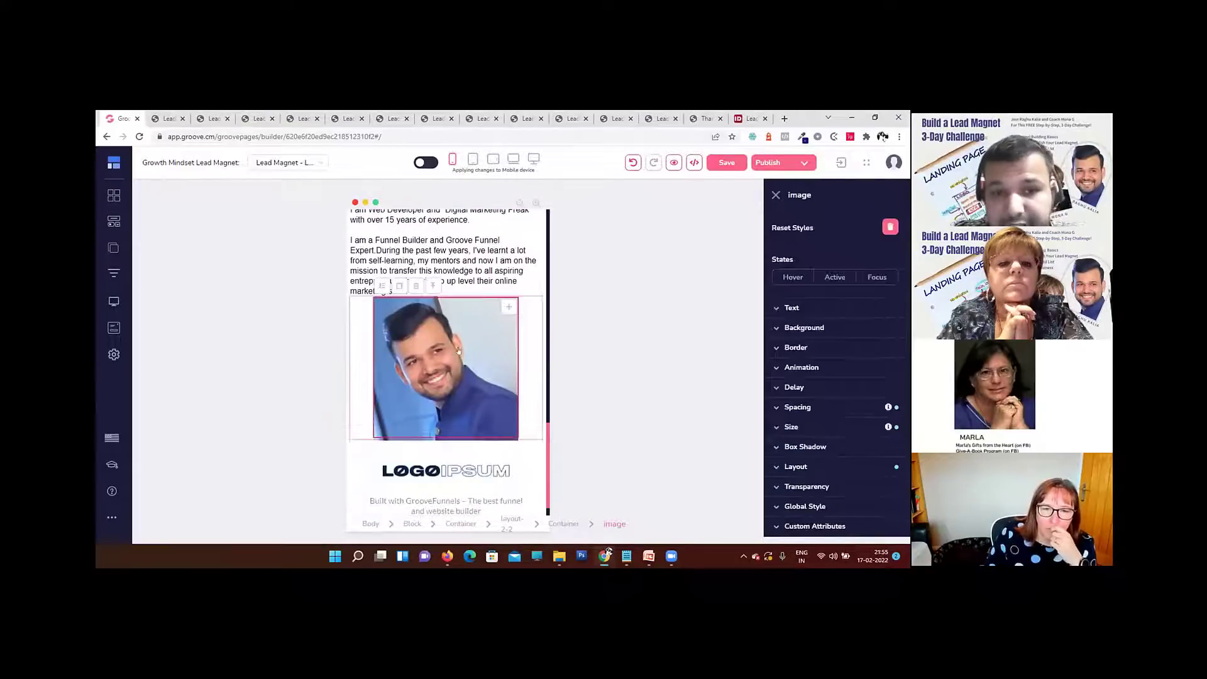
left_click(848, 405)
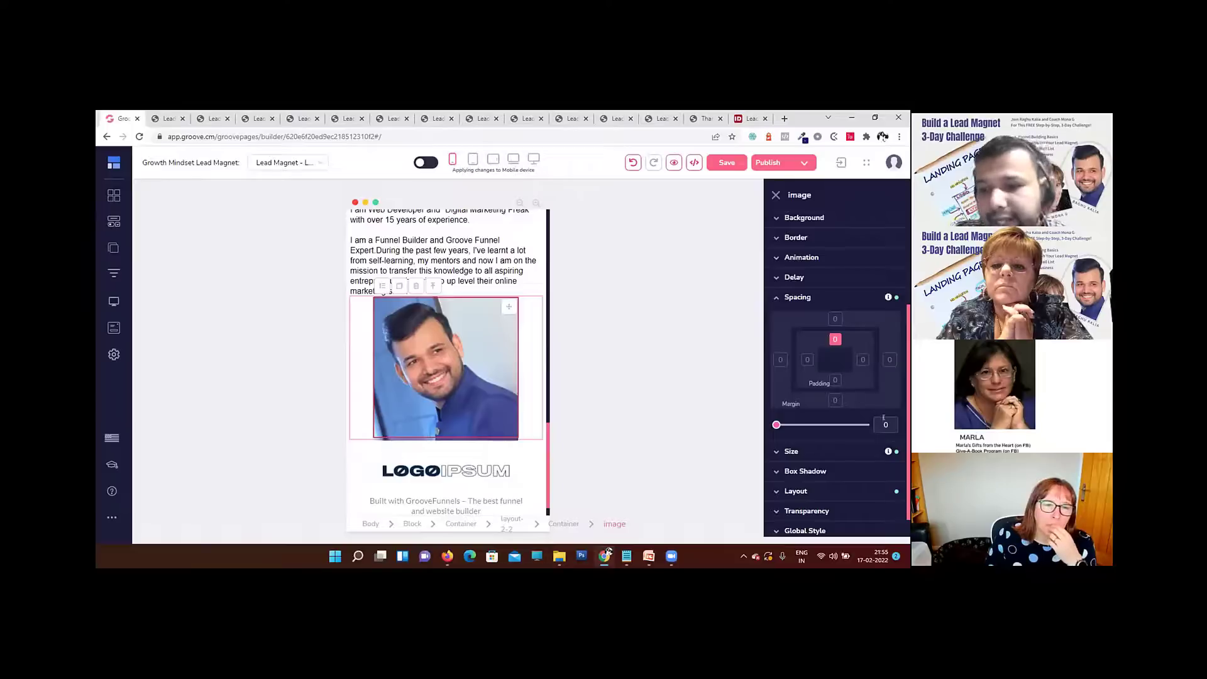
double_click(885, 423)
type("20")
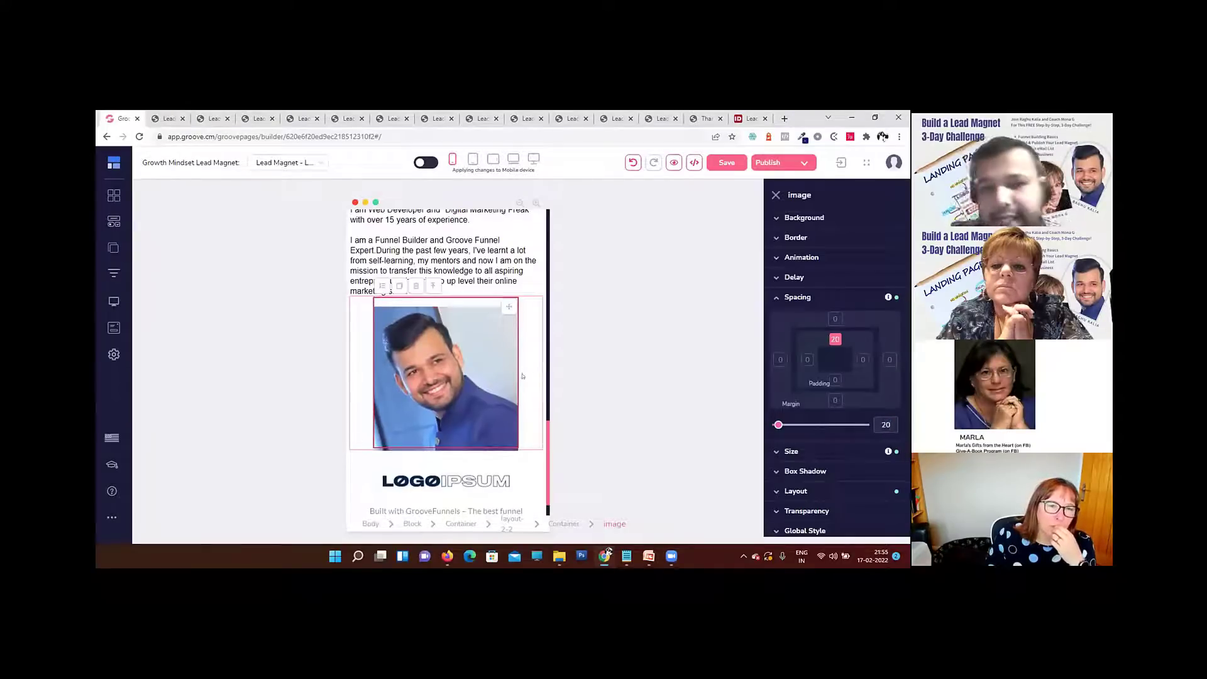
Step: Set the top padding of the hero block containing the Growth Mindset cover to 20 for mobile
scroll(525, 376, "down", 1)
scroll(520, 375, "up", 15)
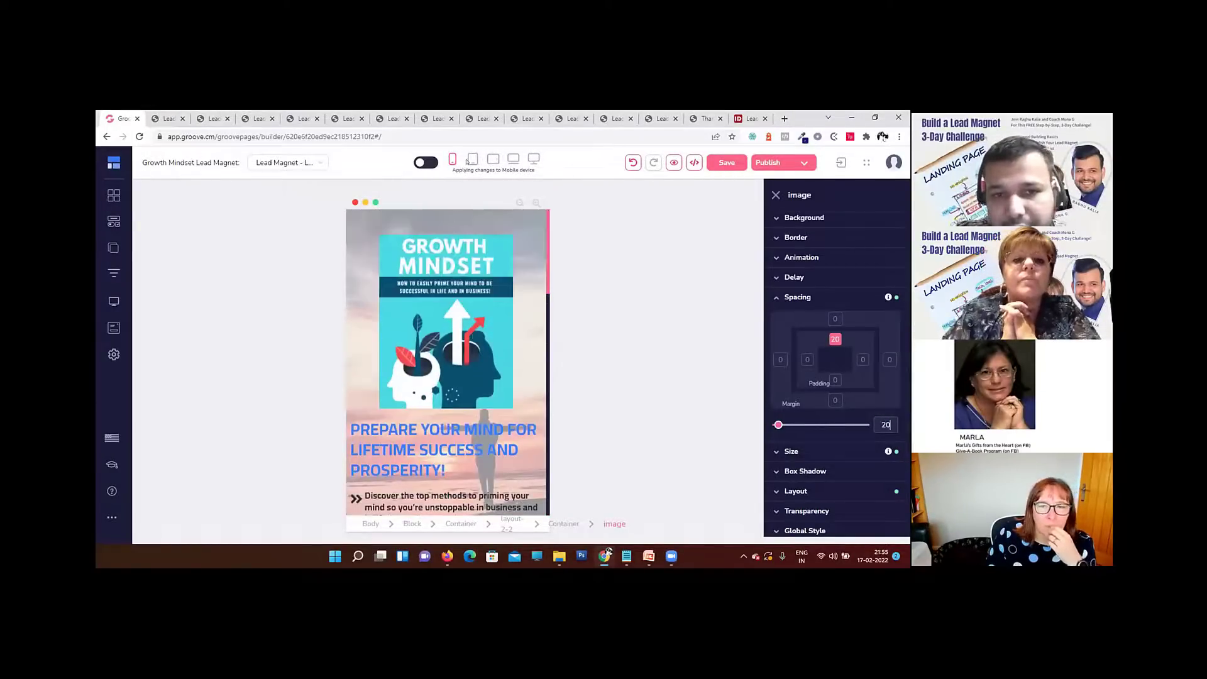
left_click(464, 223)
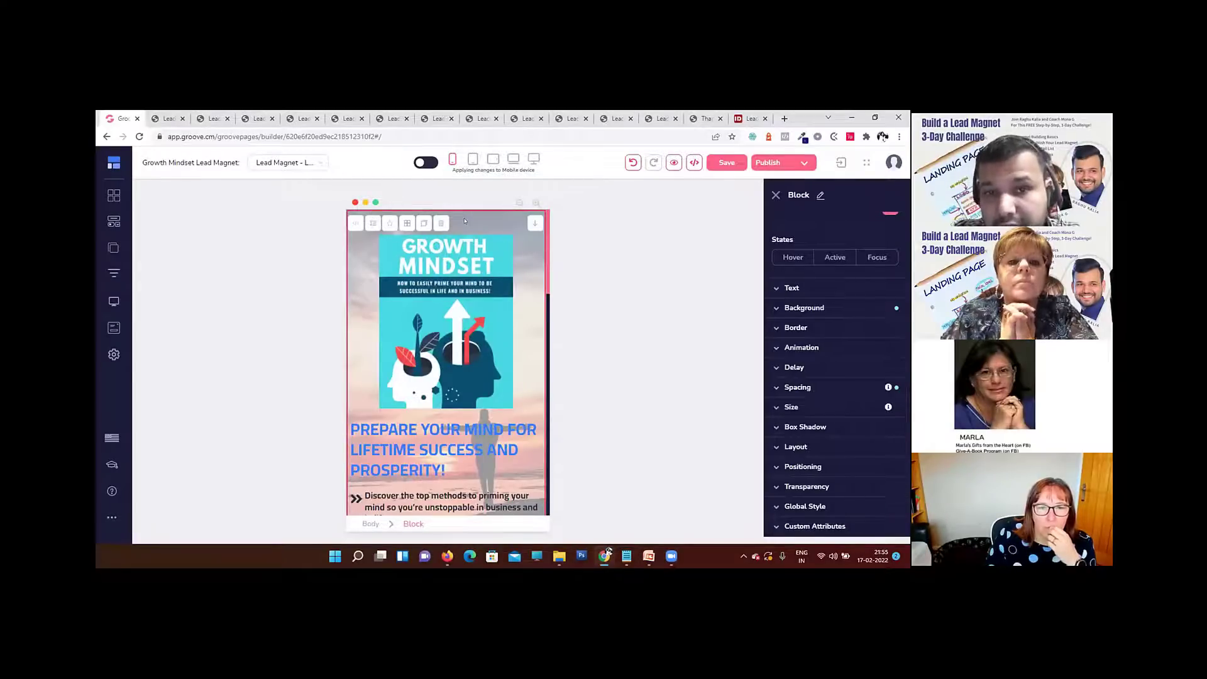
left_click(506, 272)
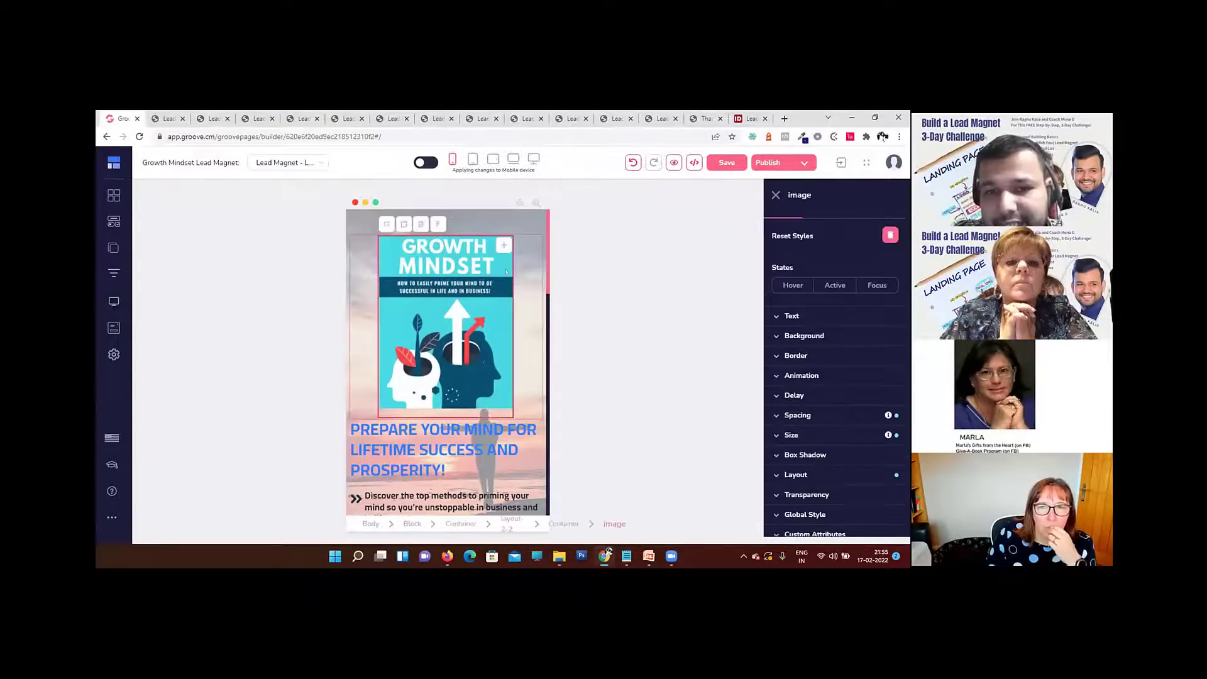
left_click(461, 425)
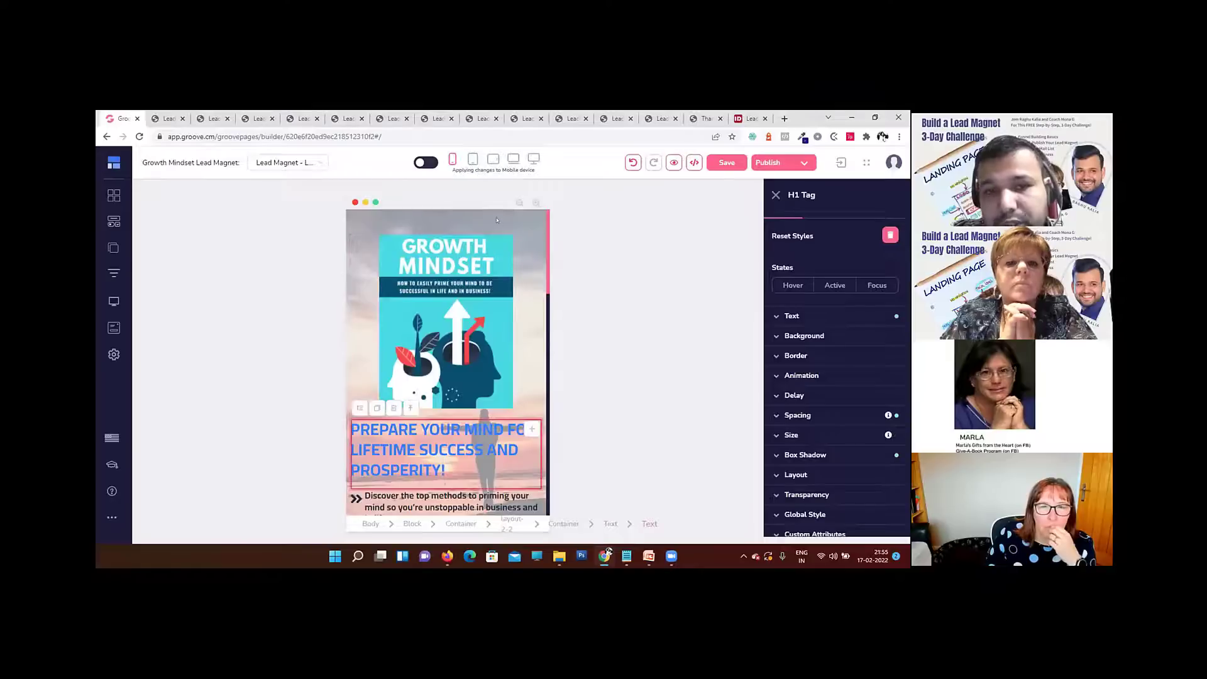
left_click(500, 268)
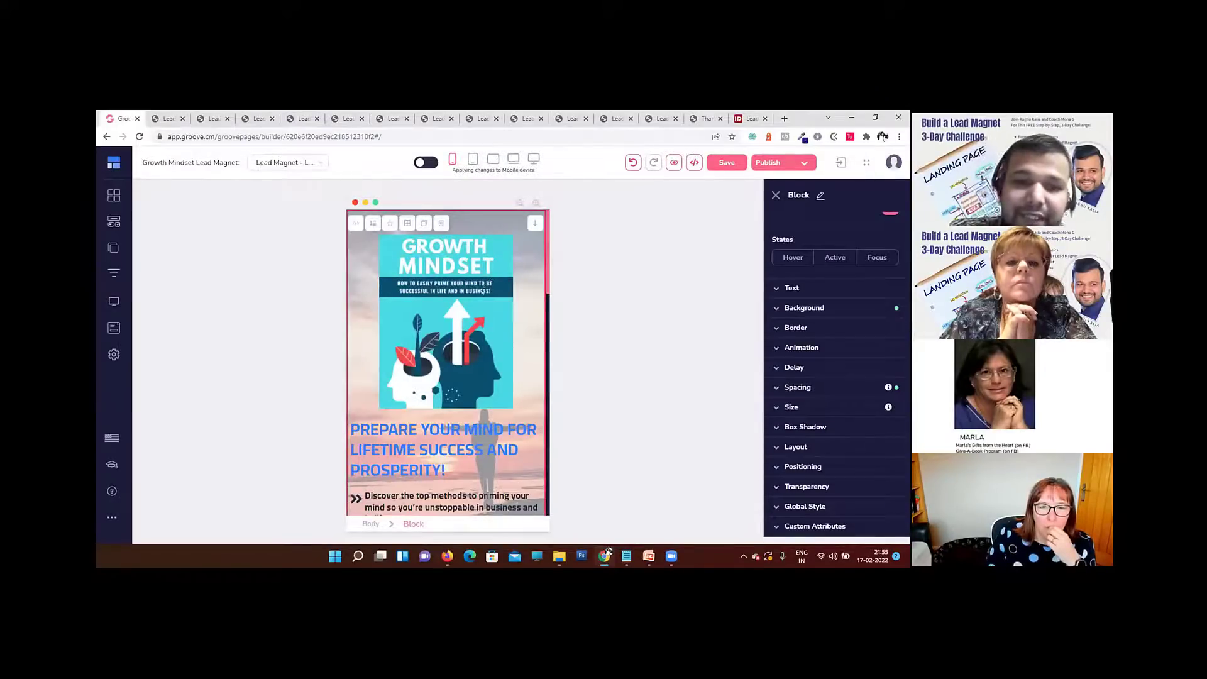
scroll(490, 279, "down", 10)
scroll(499, 318, "up", 10)
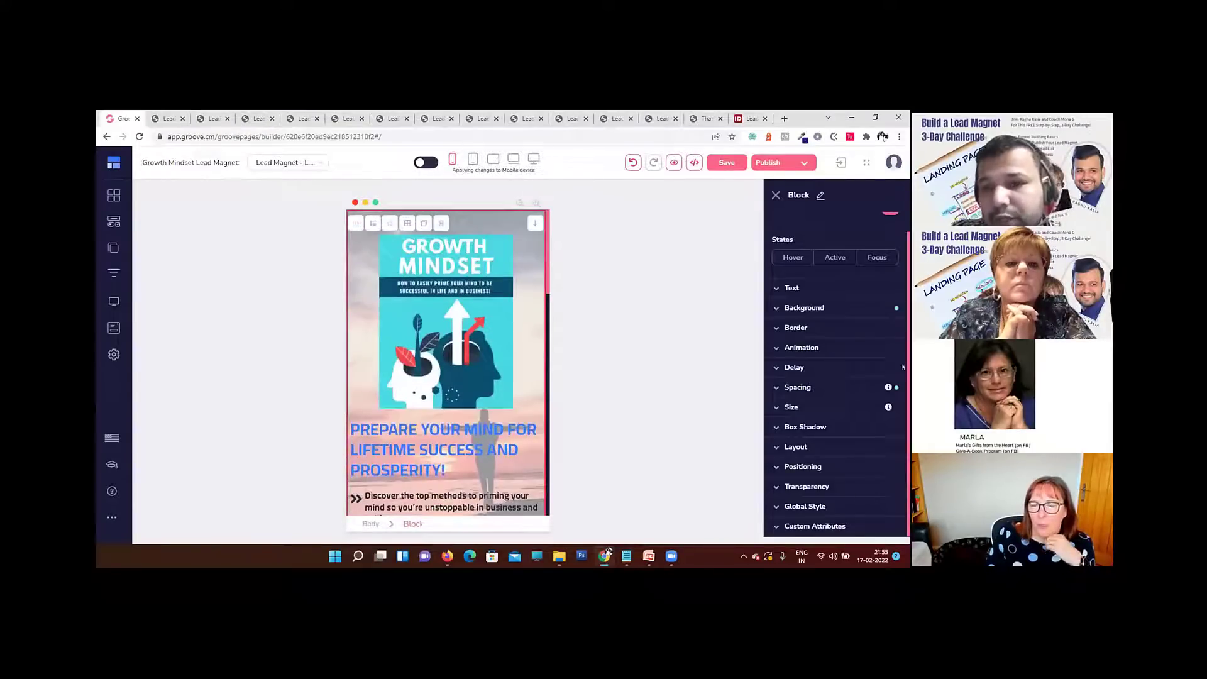
left_click(877, 388)
left_click(834, 431)
scroll(843, 403, "down", 2)
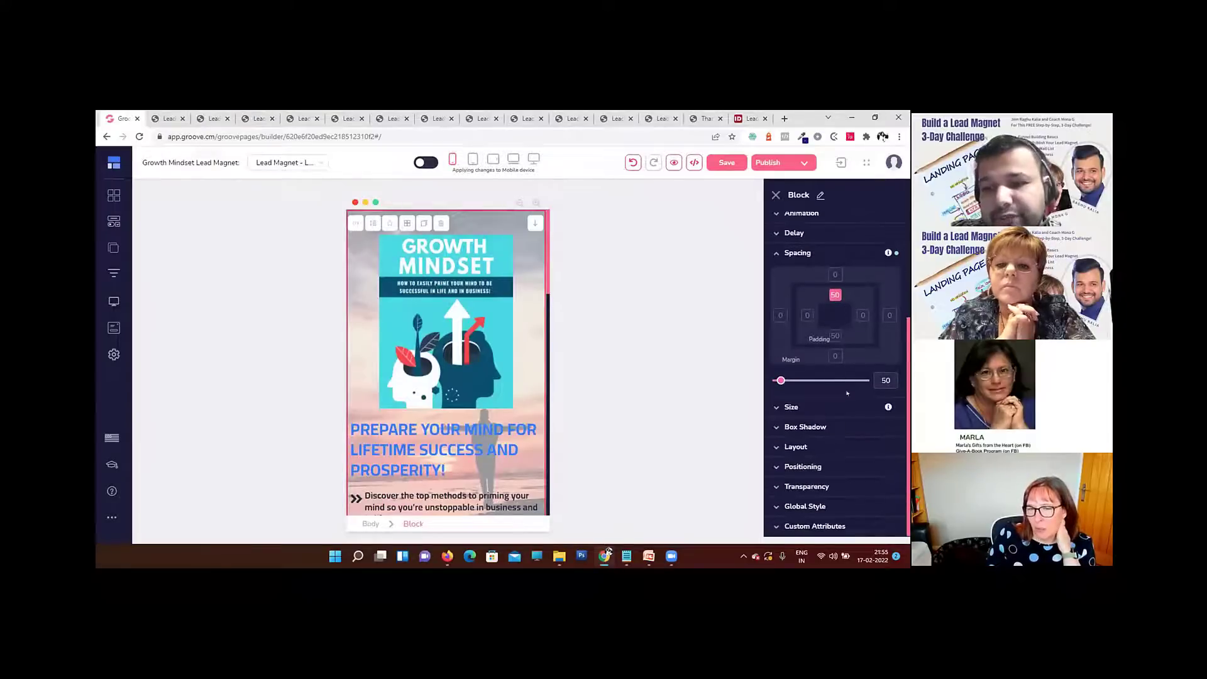
left_click_drag(889, 373, 858, 381)
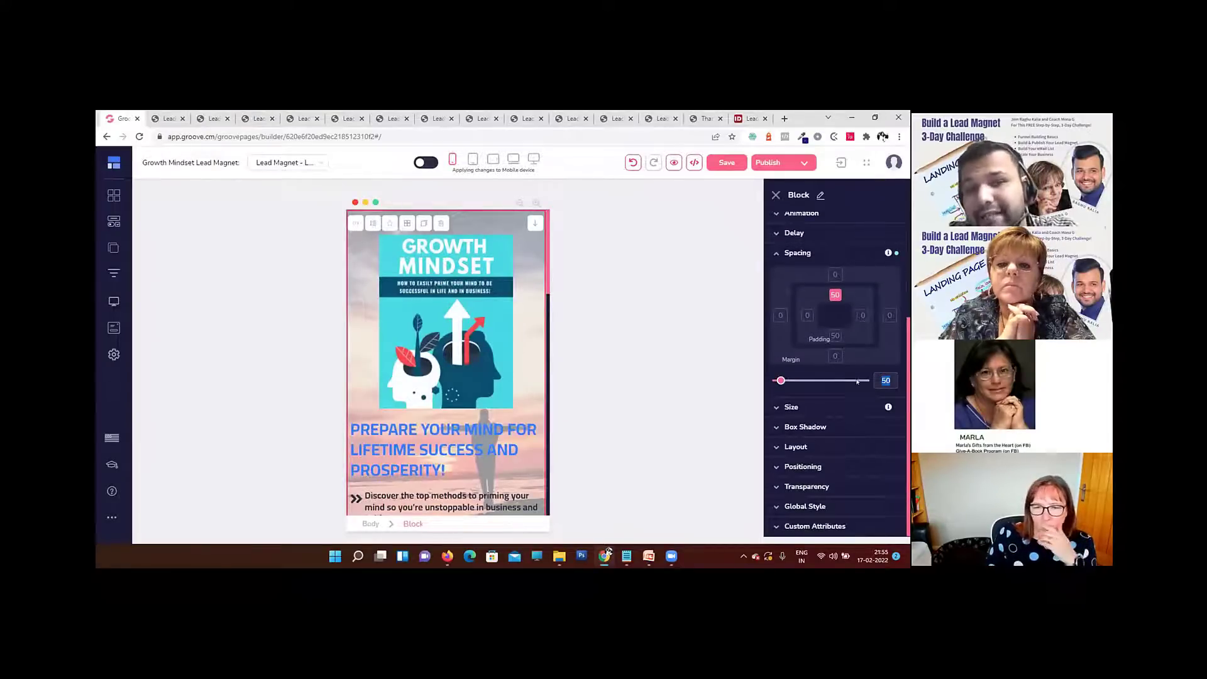
type("20")
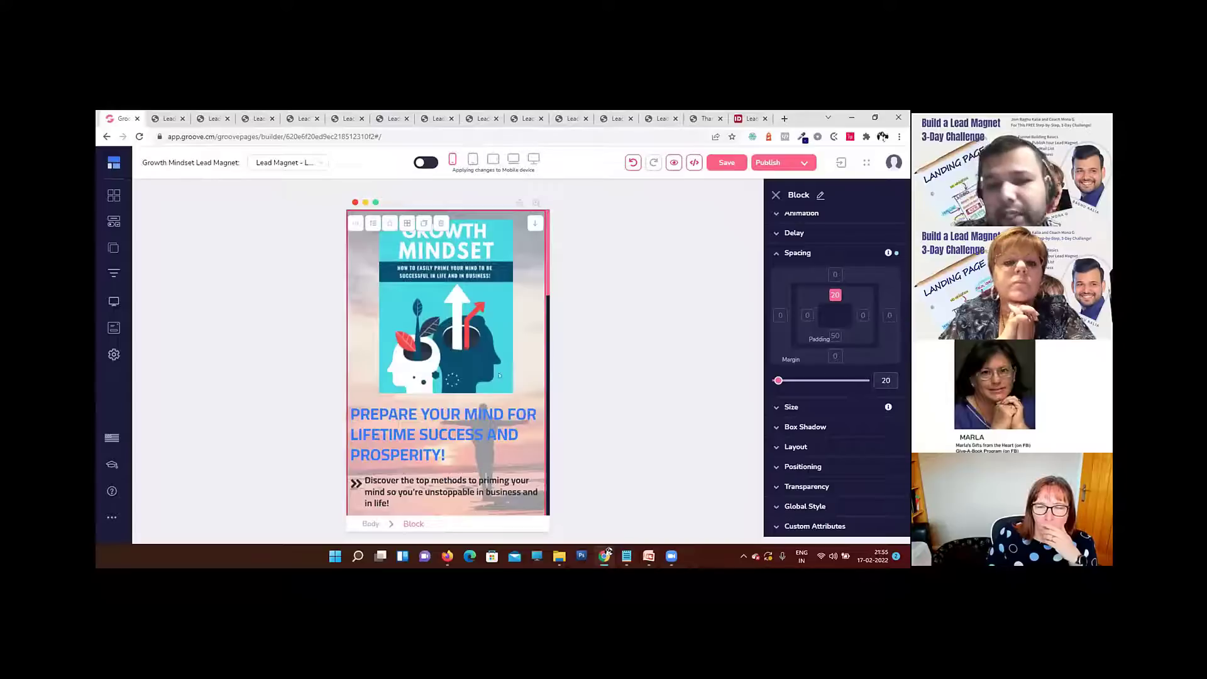
Step: Set the hero block's bottom padding, below the download button, to 20 for mobile
scroll(512, 384, "down", 6)
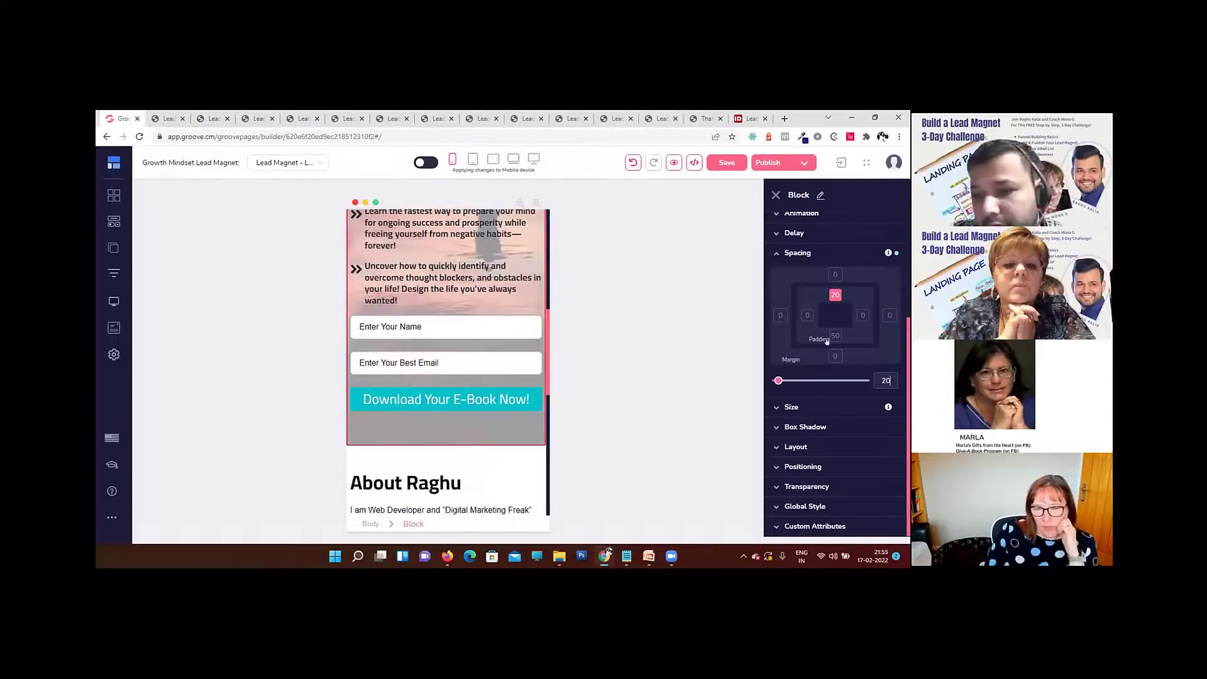
left_click(827, 338)
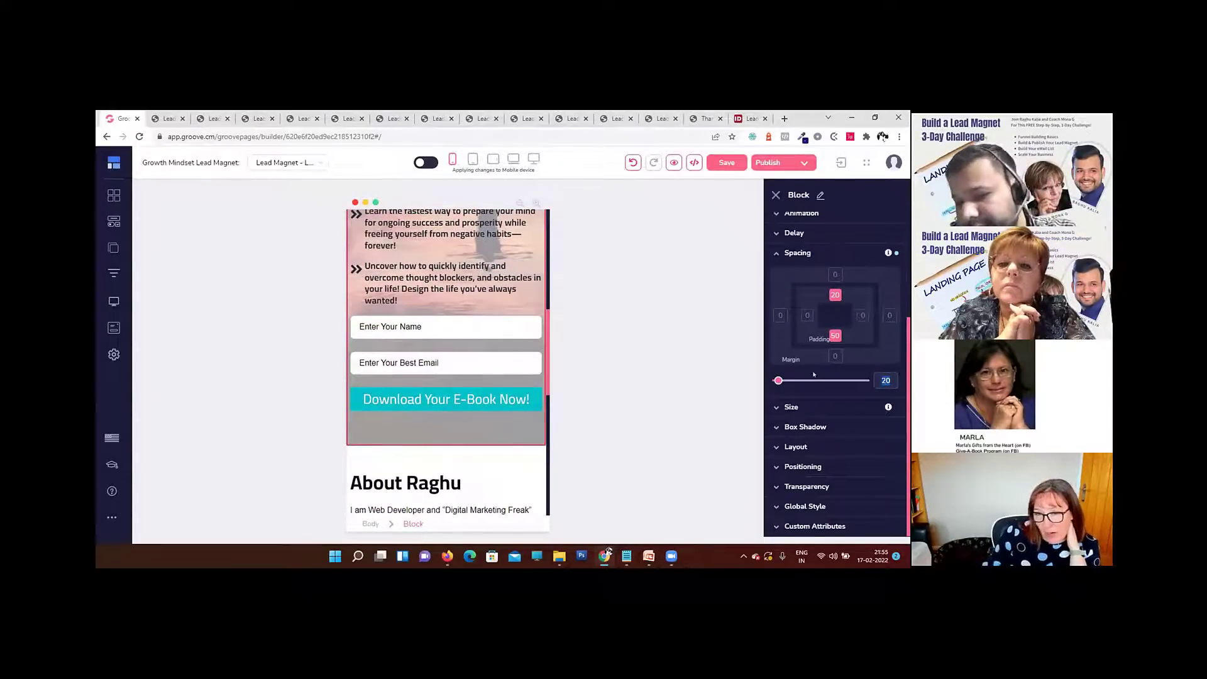
type("20")
scroll(465, 408, "up", 6)
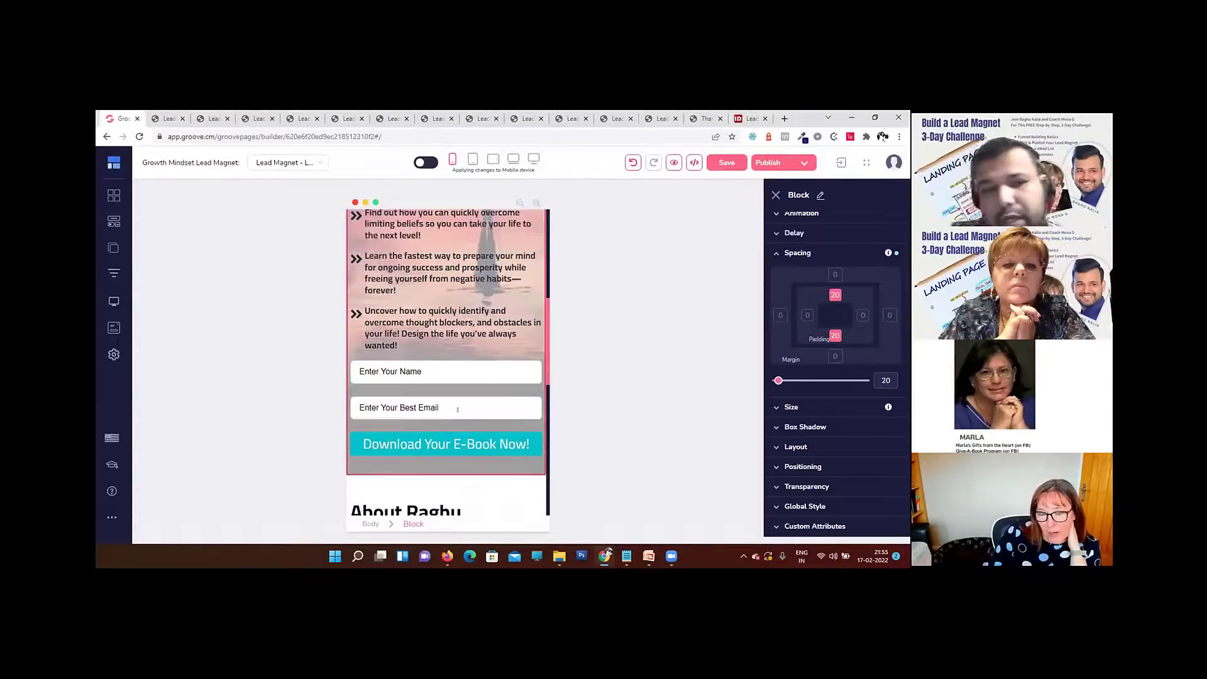
Step: Examine the landing page in vertical tablet view, from the book cover to the footer
left_click(473, 160)
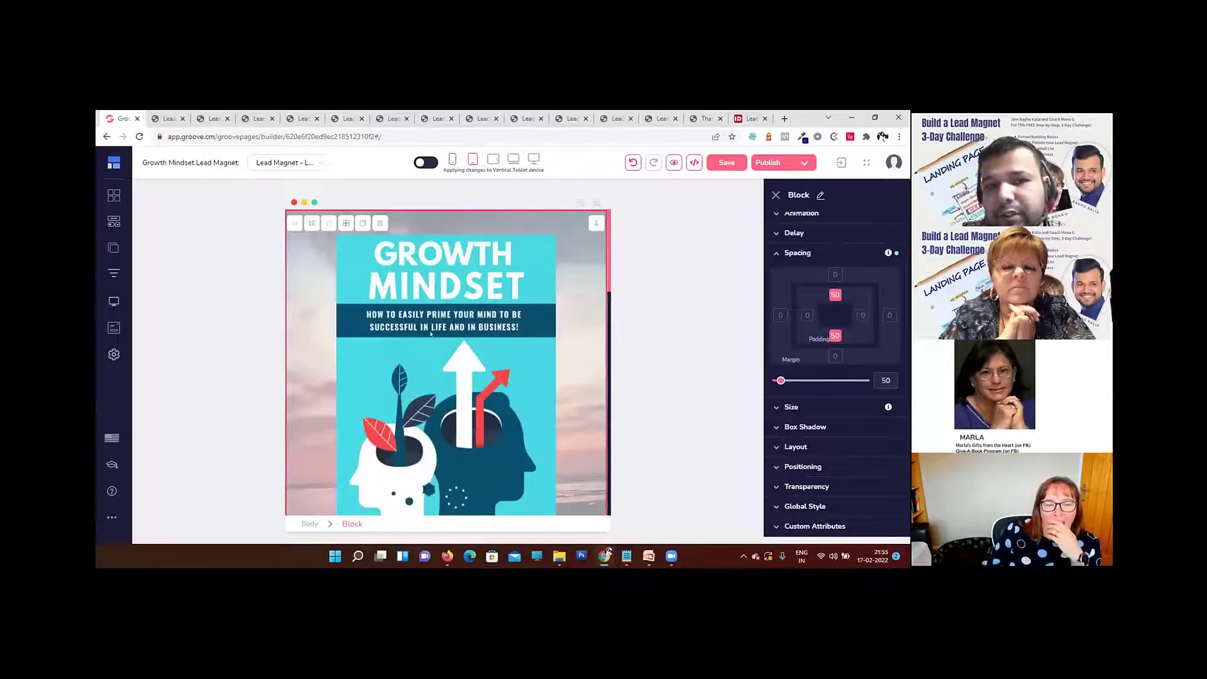
scroll(442, 349, "down", 1)
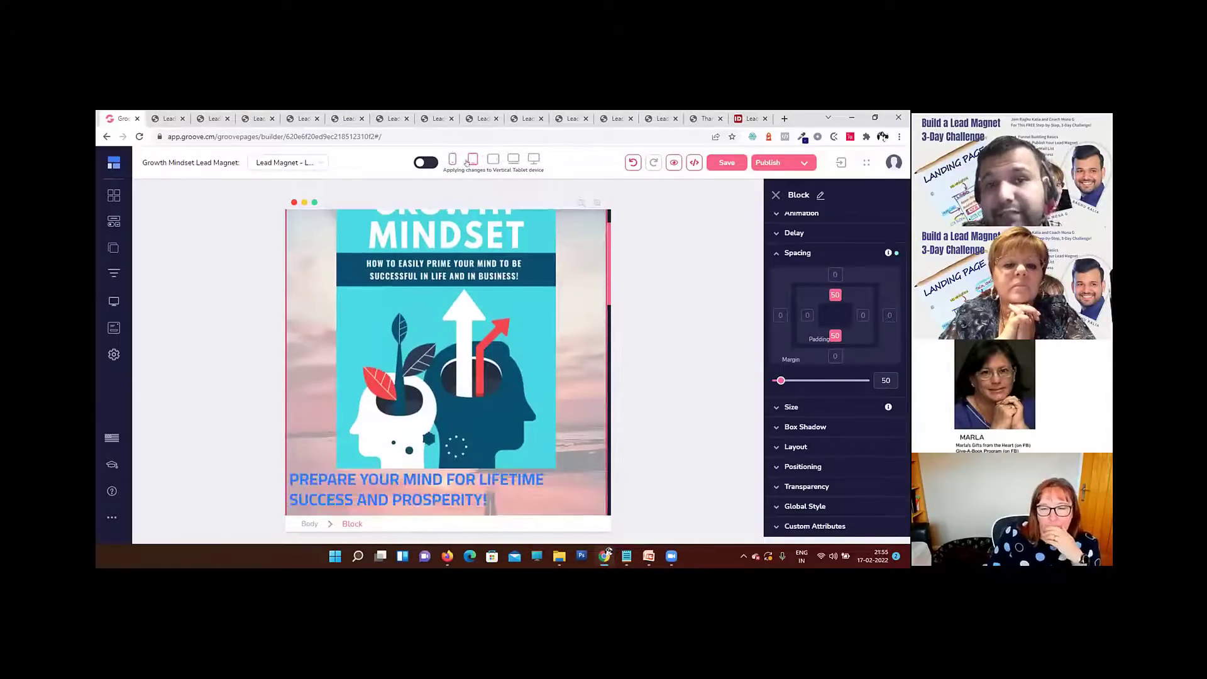
scroll(500, 374, "down", 4)
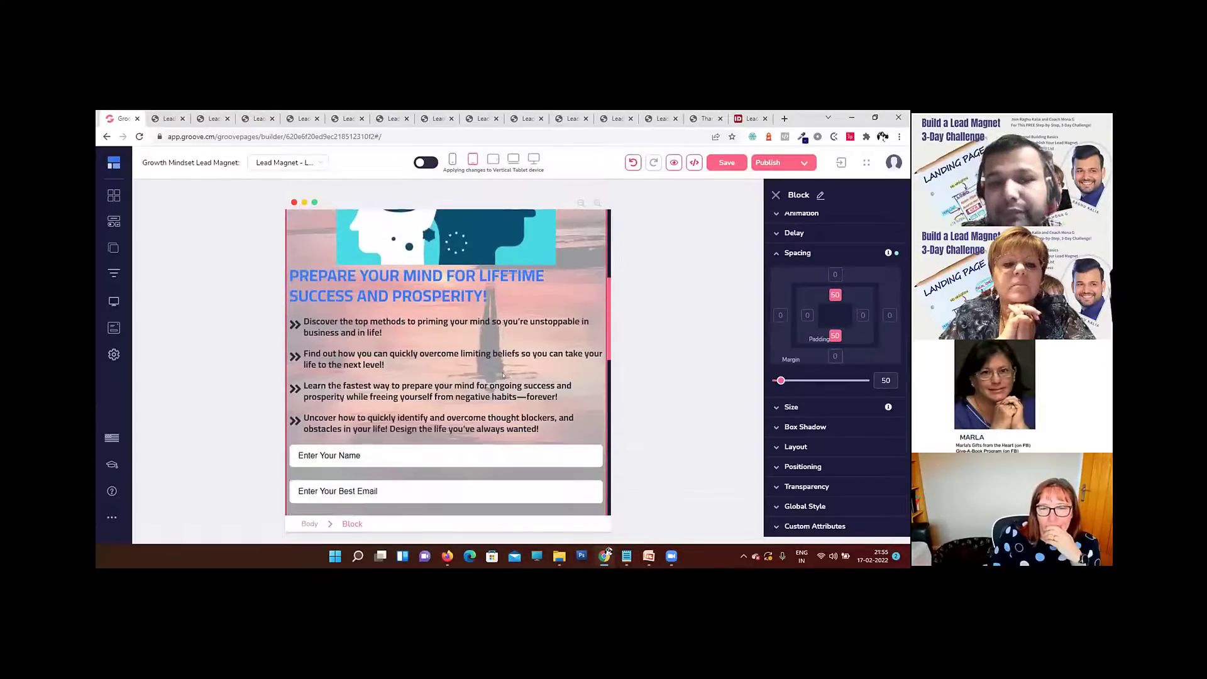
scroll(503, 376, "down", 15)
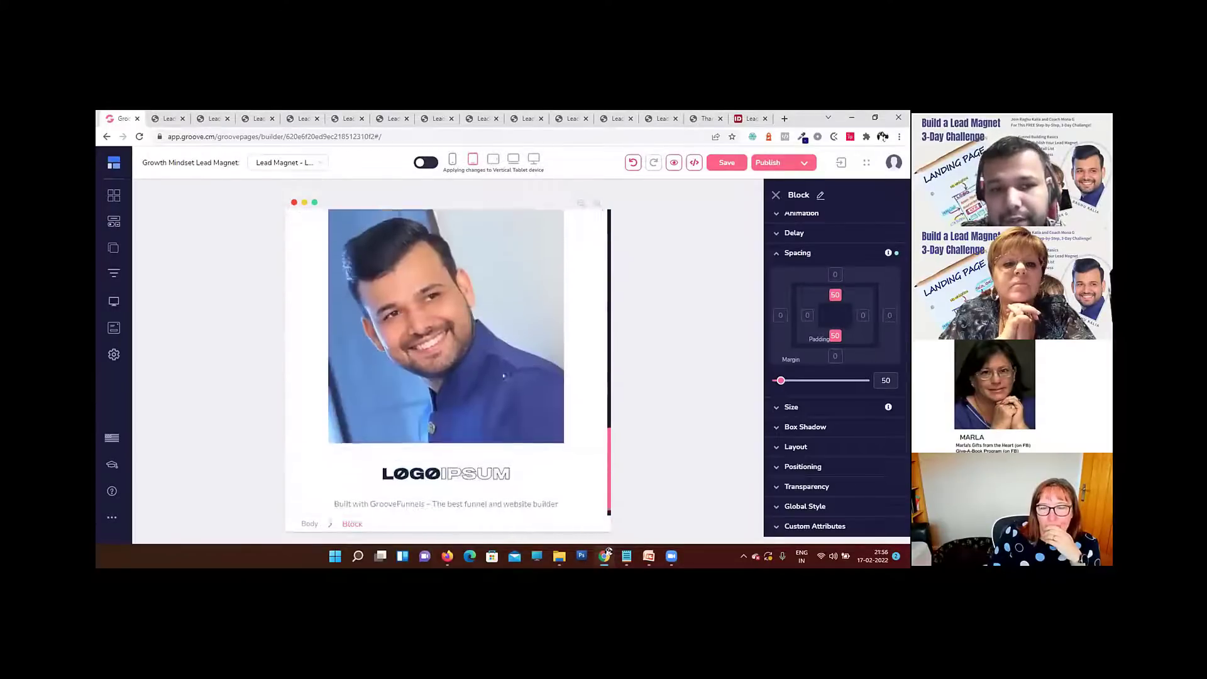
scroll(503, 376, "up", 18)
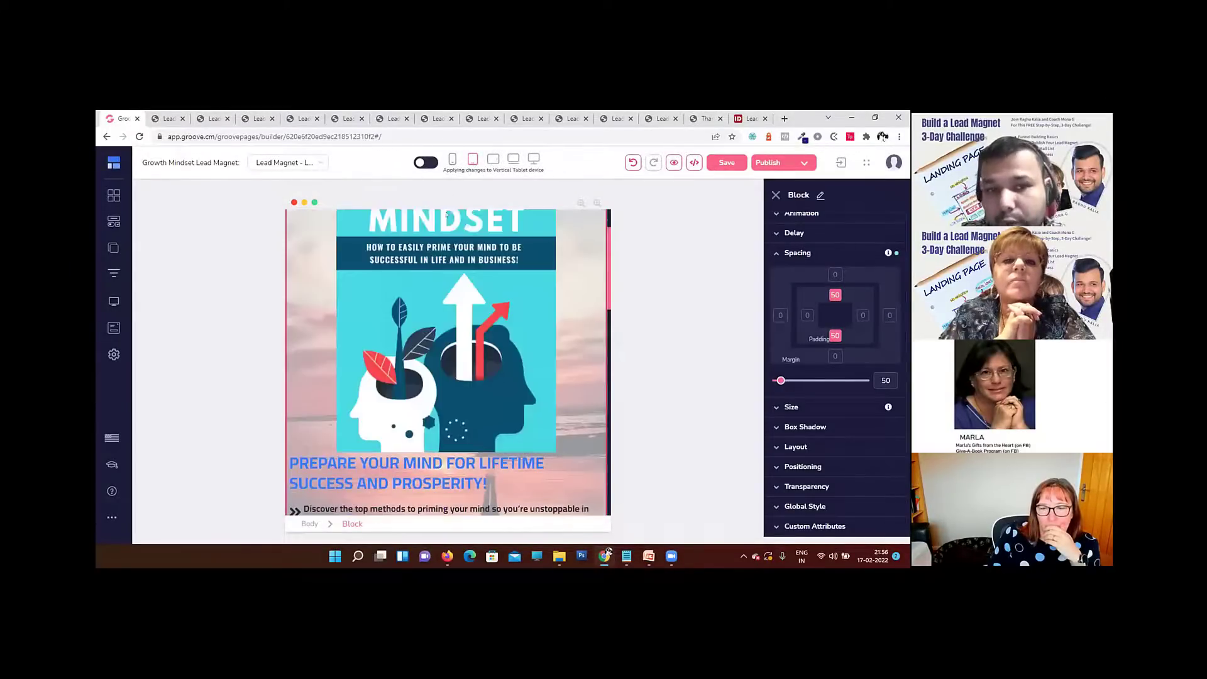
Step: Return to mobile view and set the text size of the "Prepare your mind for lifetime success and prosperity!" heading to 23
left_click(453, 161)
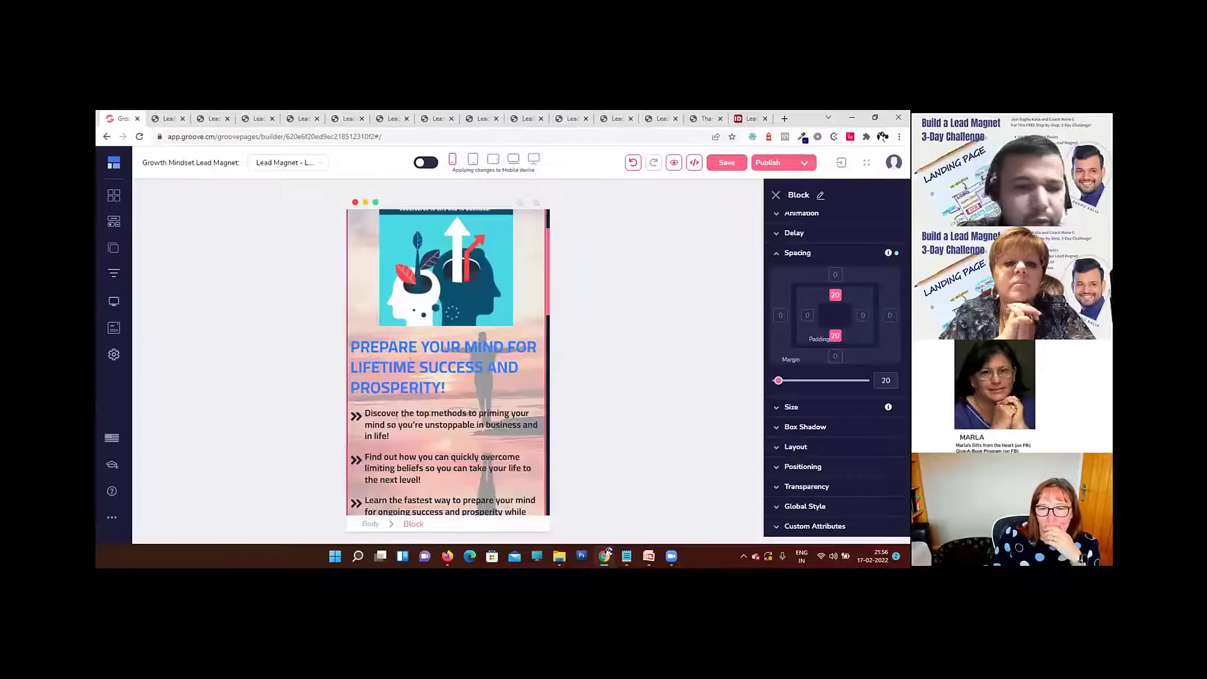
left_click(411, 360)
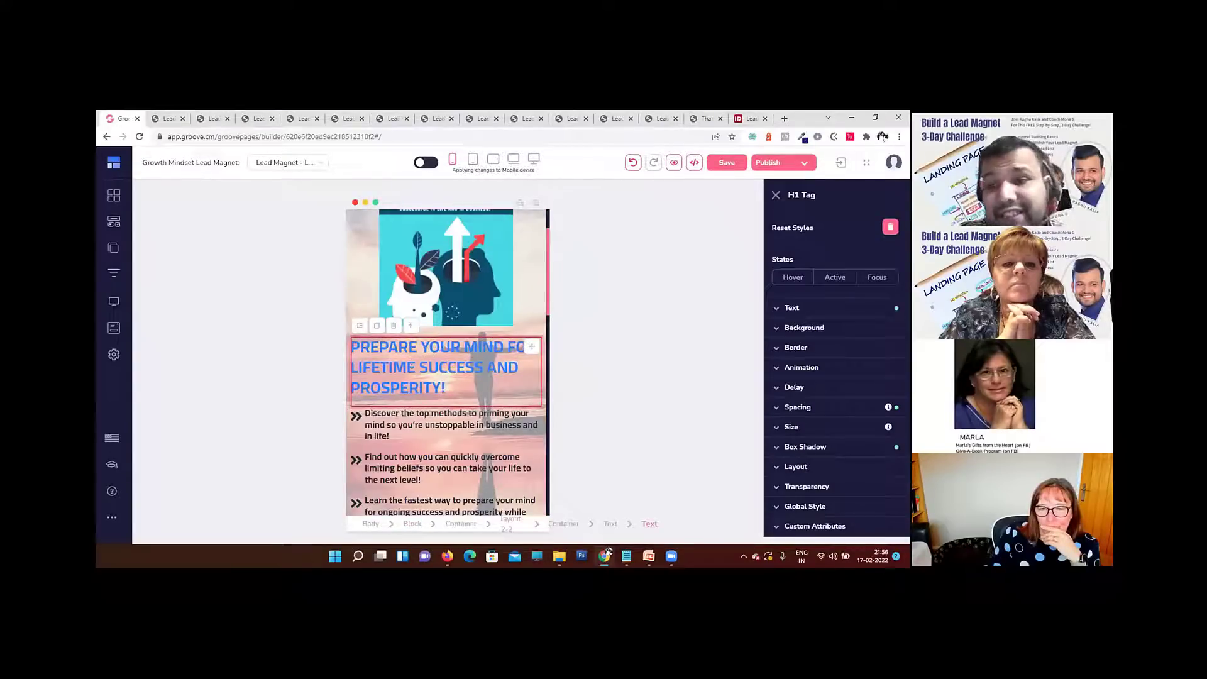
left_click(825, 305)
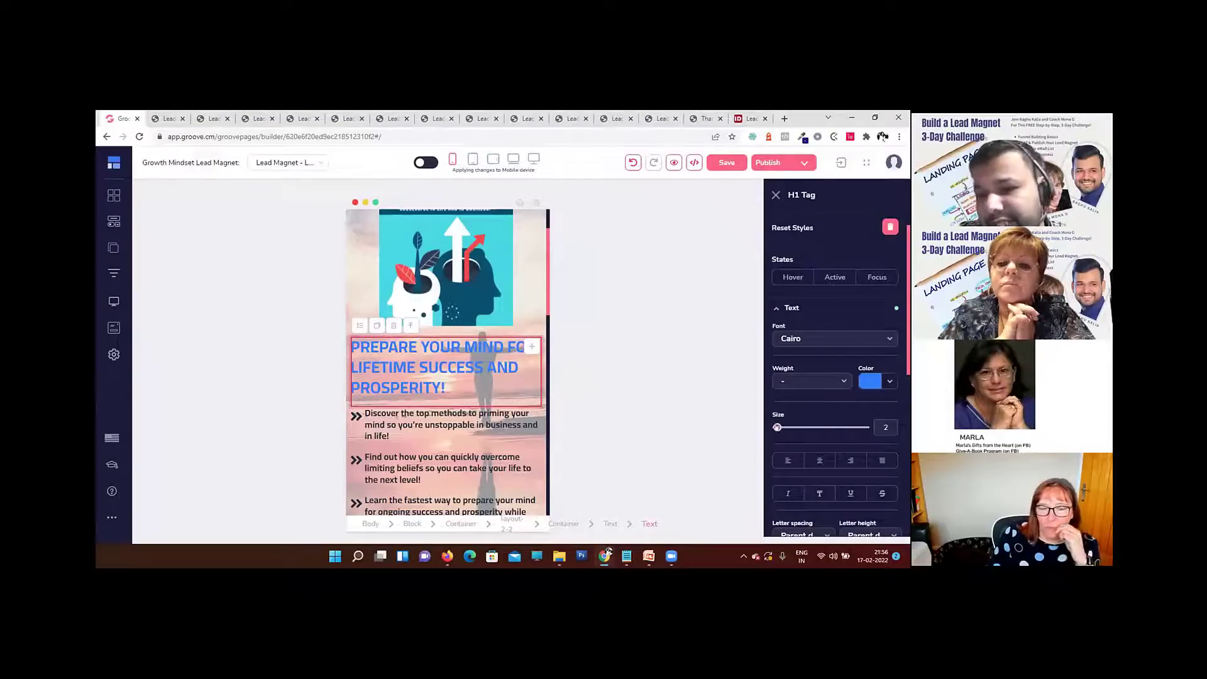
left_click_drag(778, 427, 794, 432)
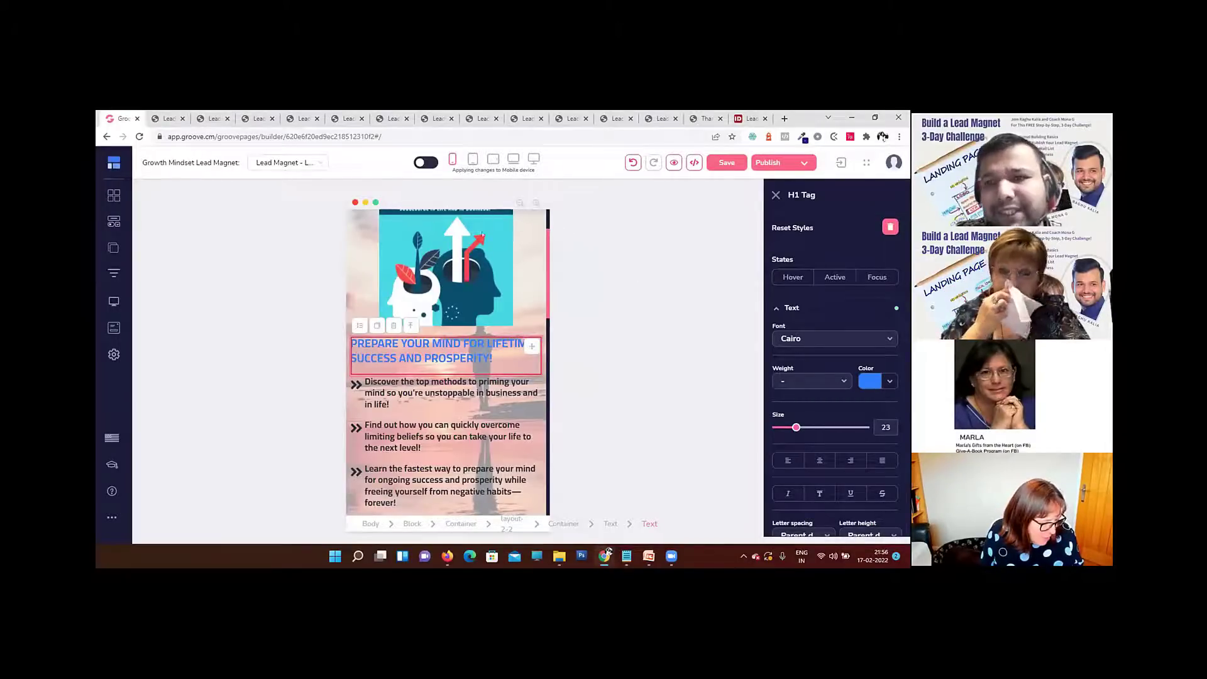
Step: Turn applying changes to all devices back on, and save the page from the large desktop view
left_click(426, 163)
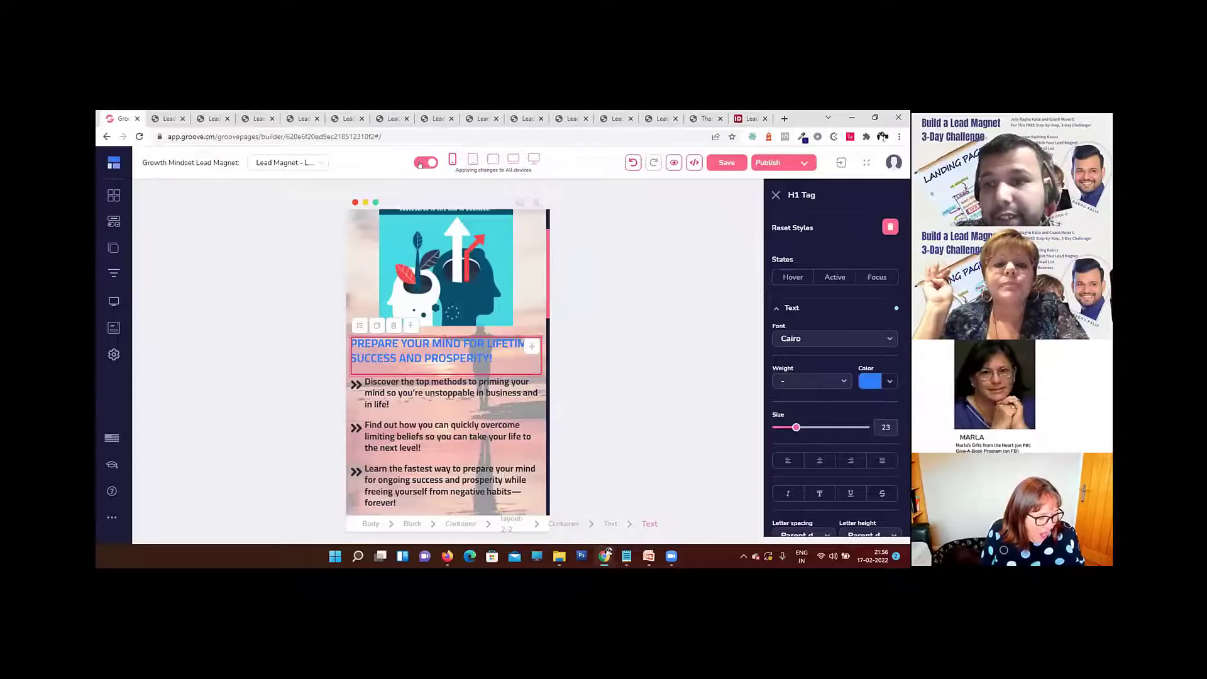
left_click(534, 157)
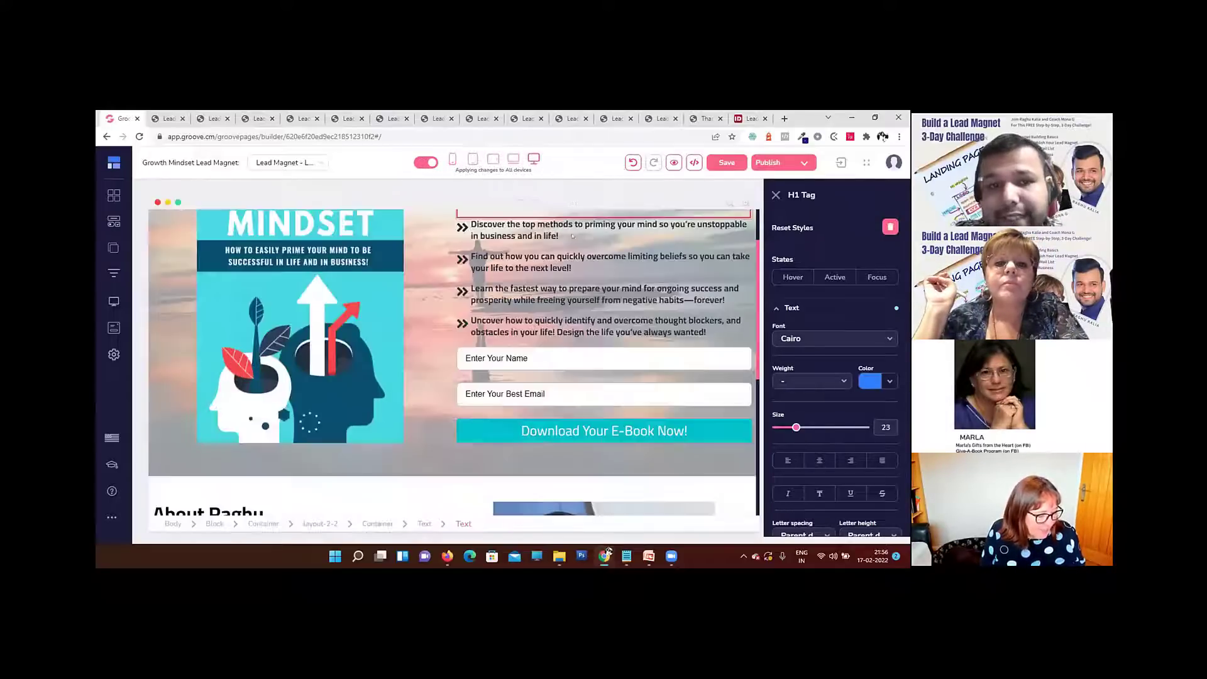
left_click(720, 163)
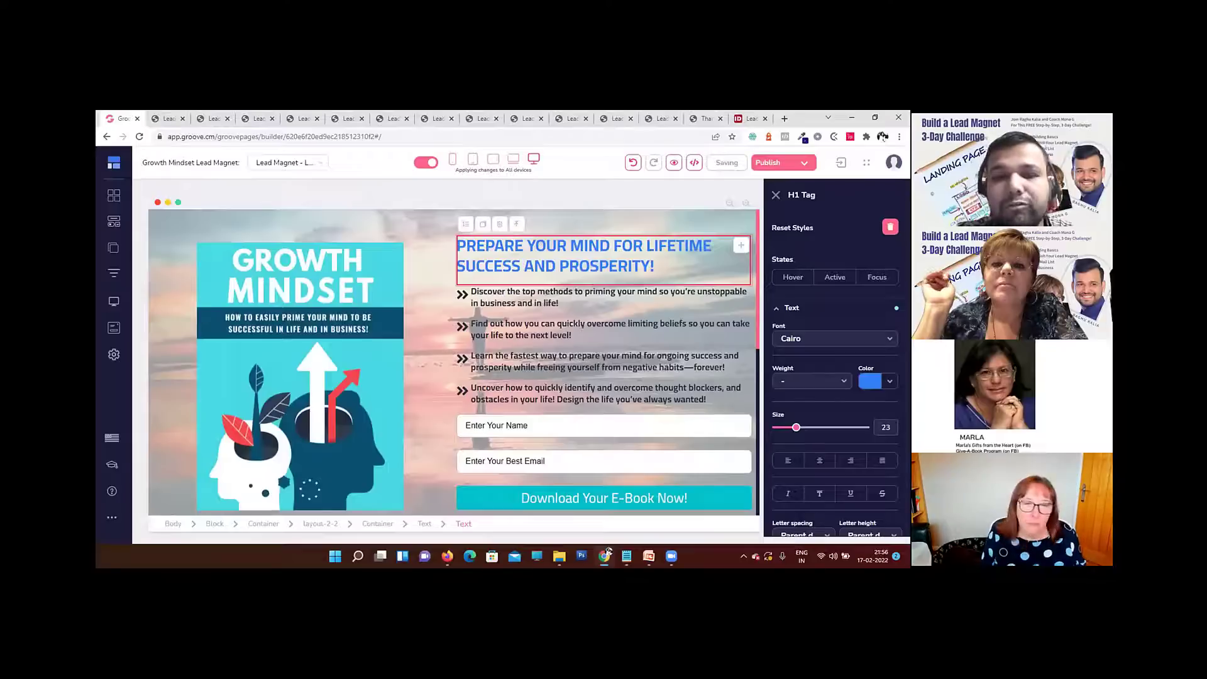
scroll(565, 358, "down", 5)
scroll(557, 381, "up", 5)
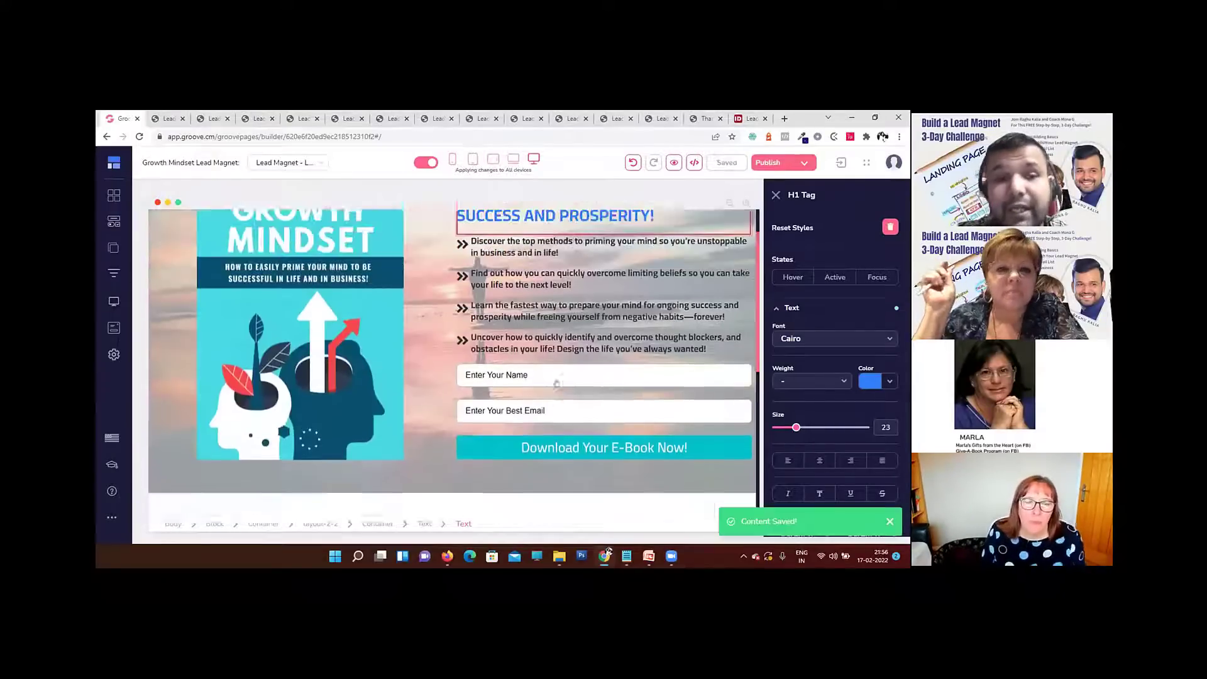
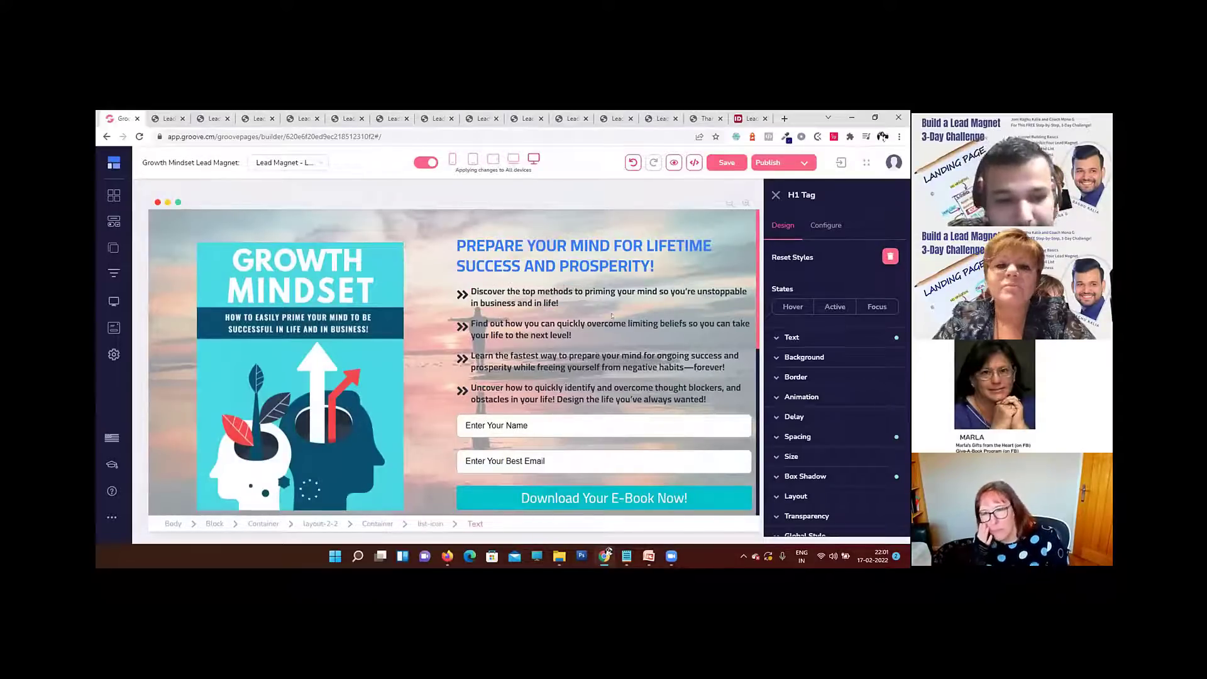
Step: Set the top padding of the hero container, which holds the book cover and opt-in form, to 263
left_click(557, 303)
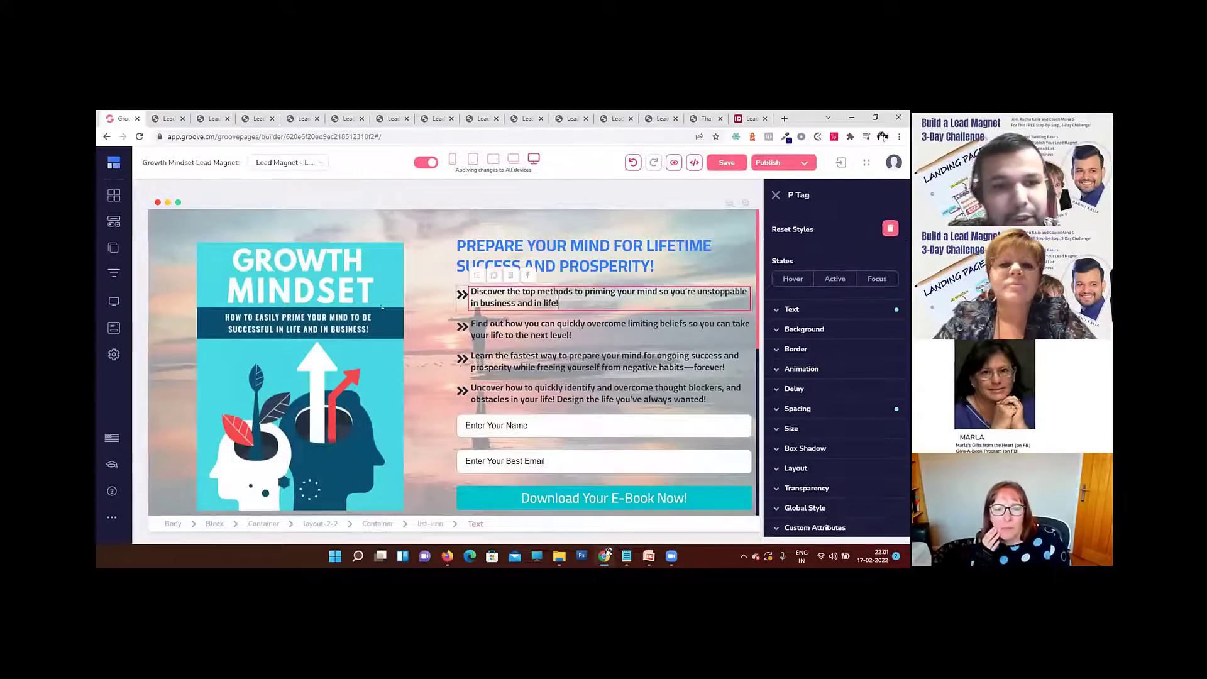
left_click(566, 266)
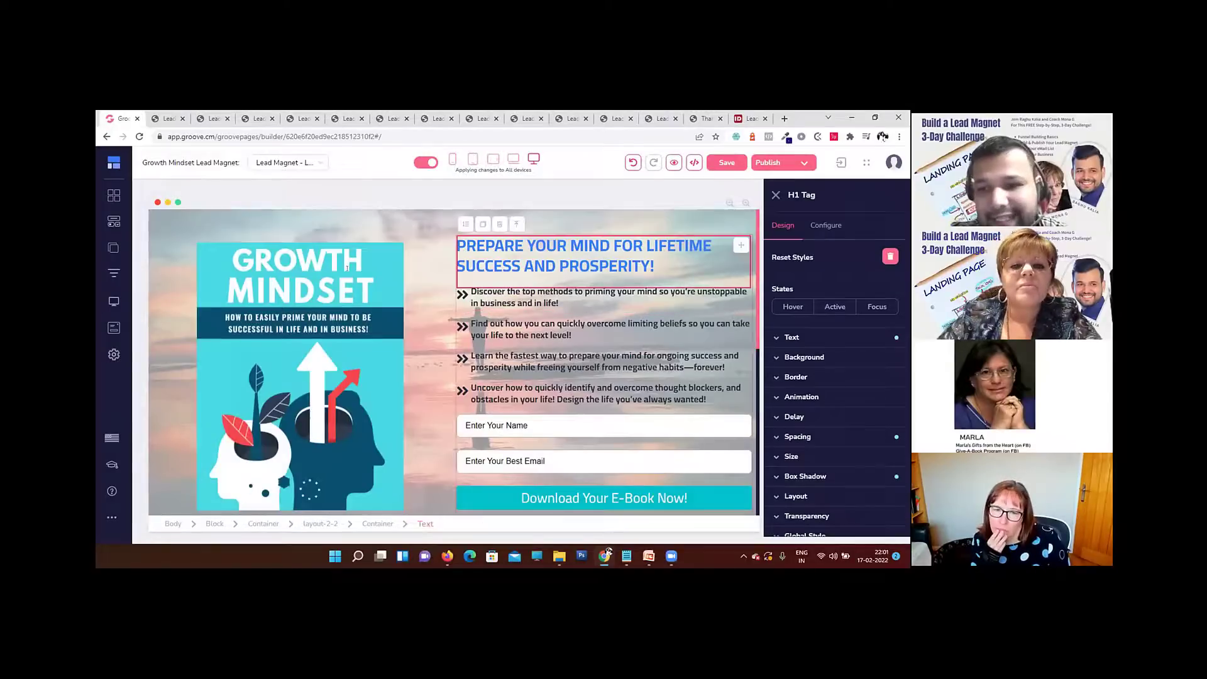
left_click(392, 272)
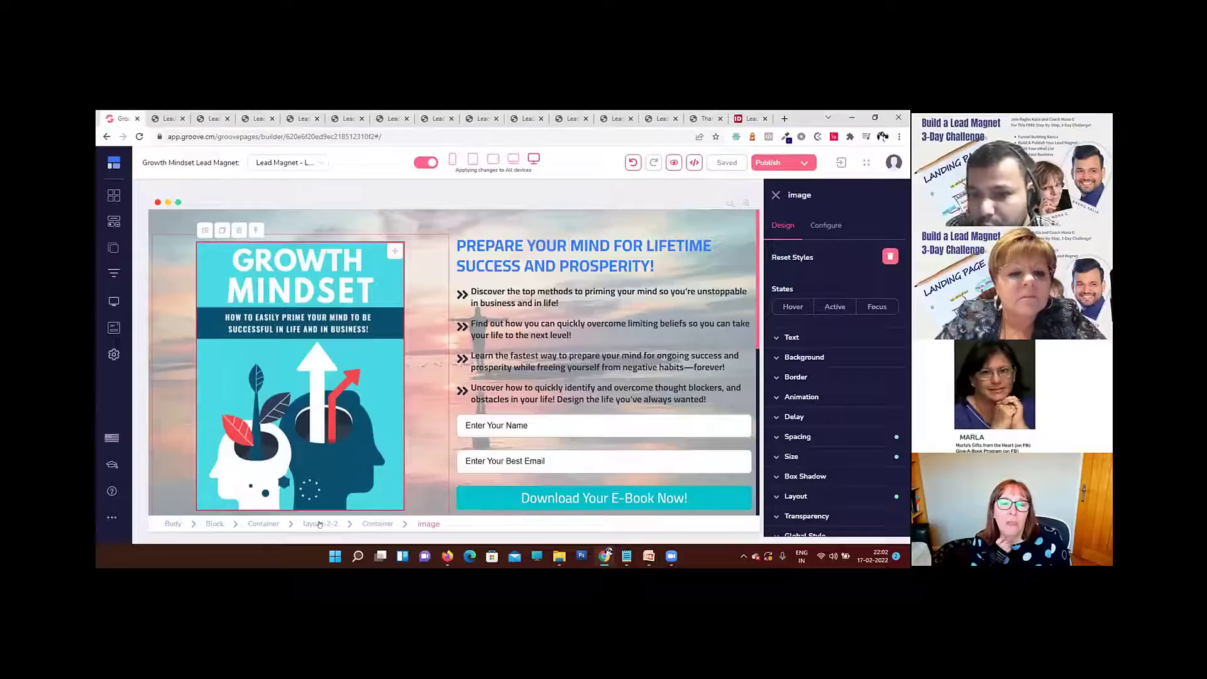
left_click(256, 525)
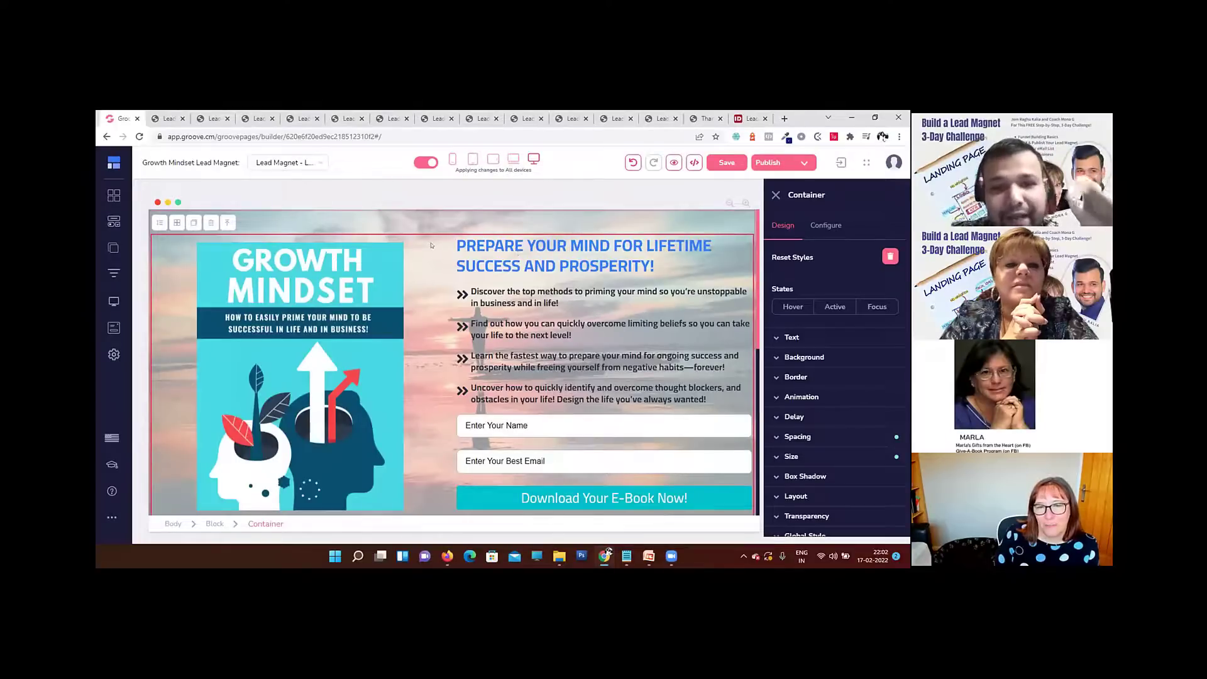
left_click(828, 437)
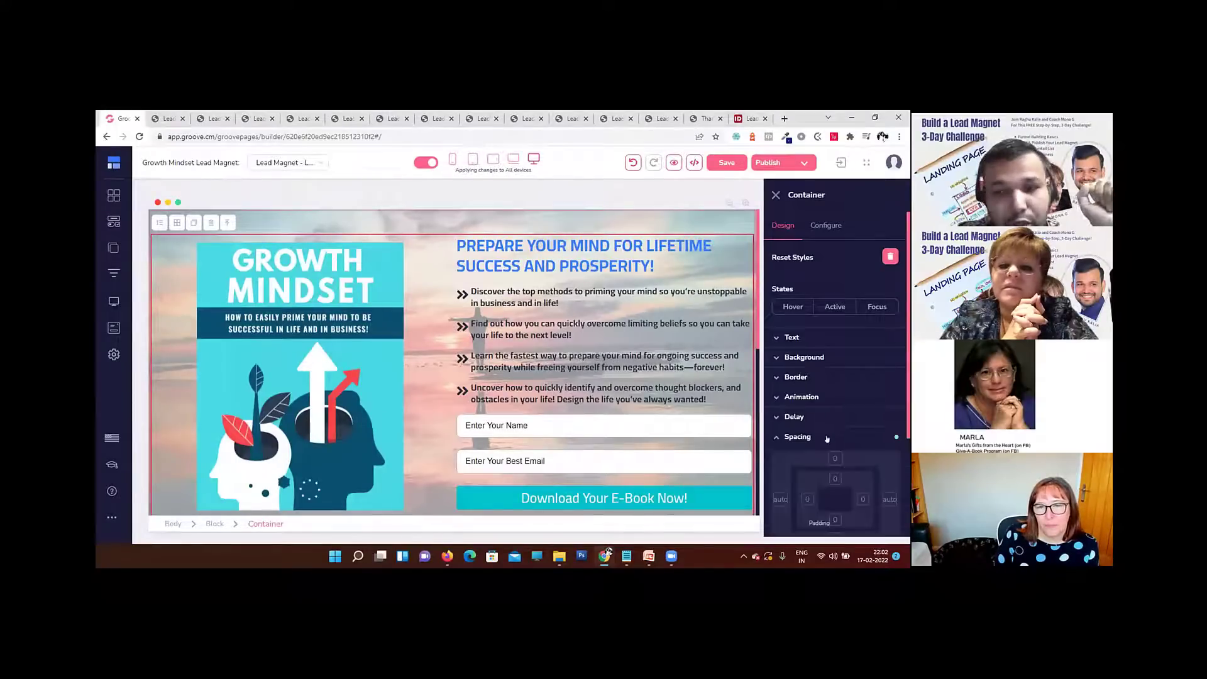
scroll(827, 435, "down", 2)
left_click(834, 383)
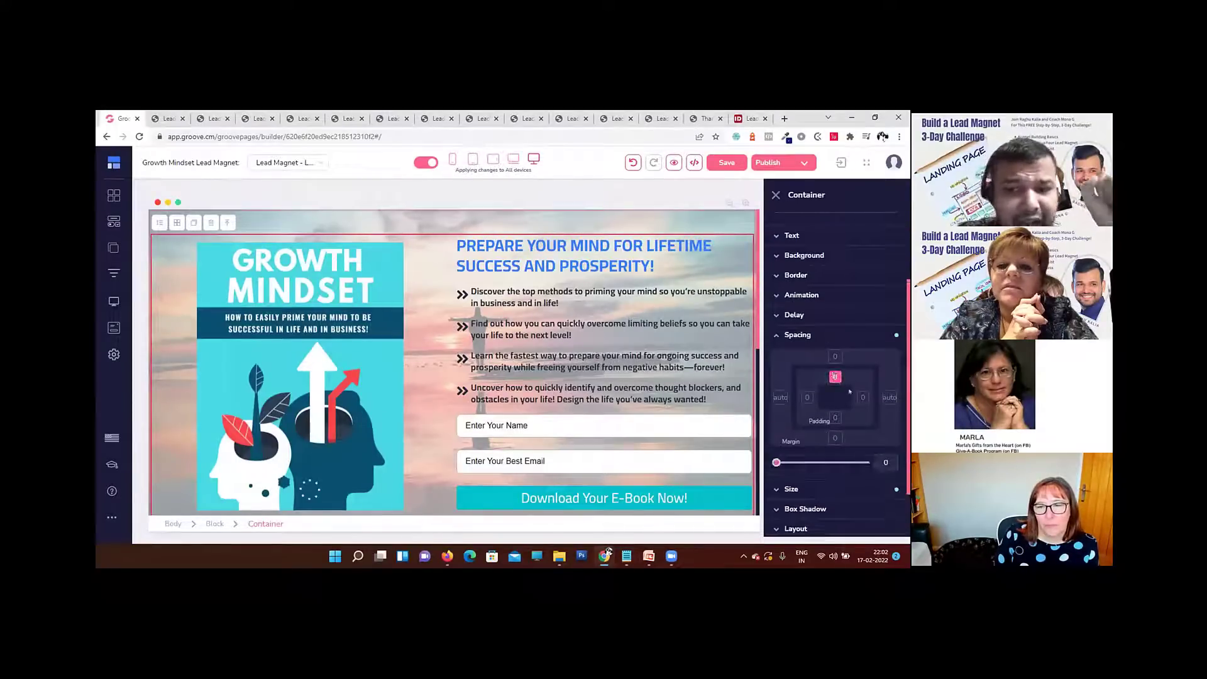
scroll(831, 402, "down", 1)
left_click_drag(776, 400, 794, 401)
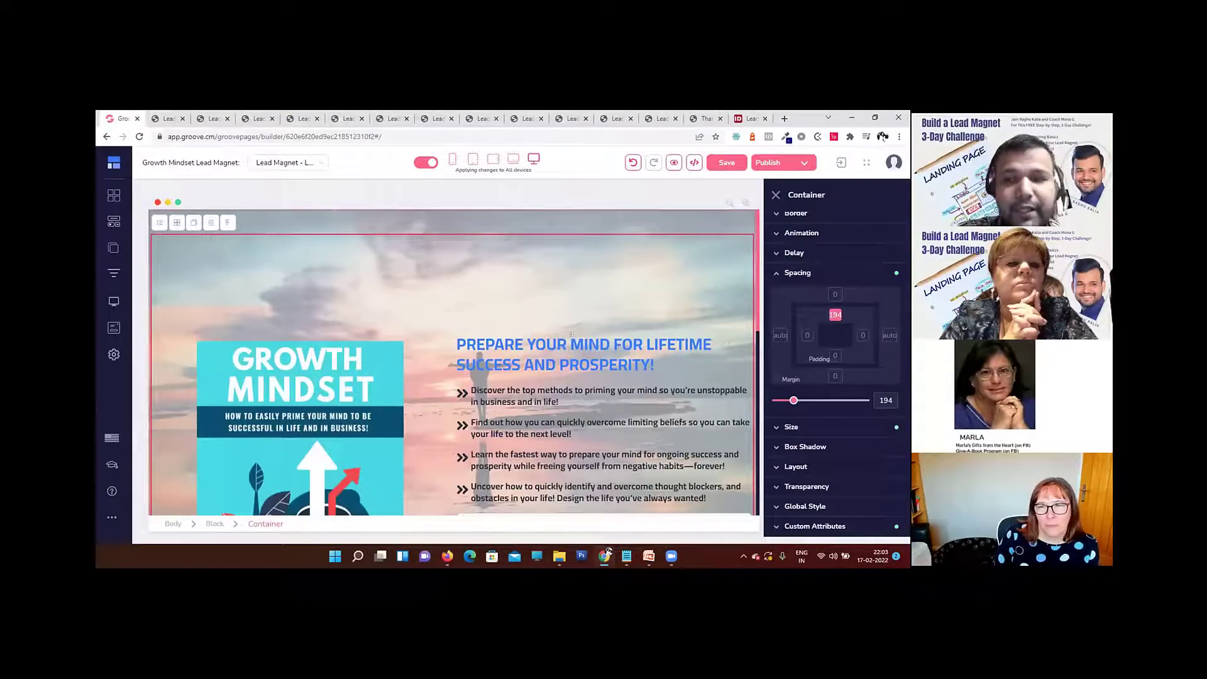
left_click_drag(794, 400, 799, 401)
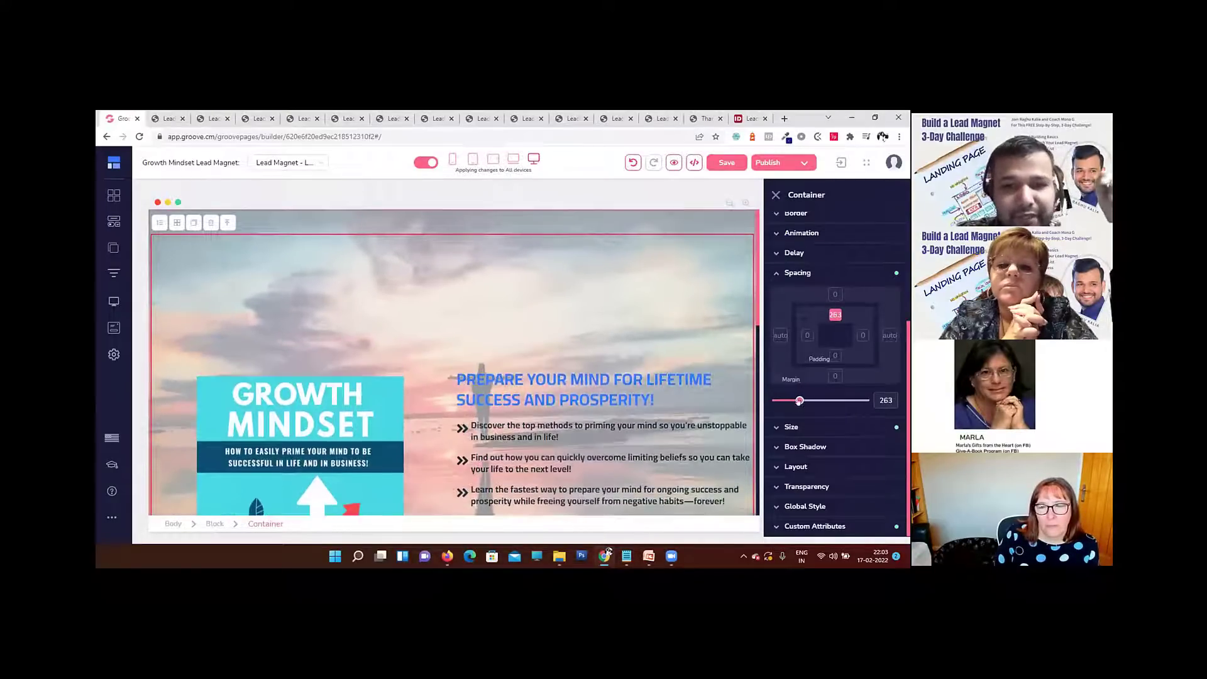
Step: Move the "Prepare your mind for lifetime success and prosperity!" heading out of the right column to the bottom of the hero container
left_click(526, 381)
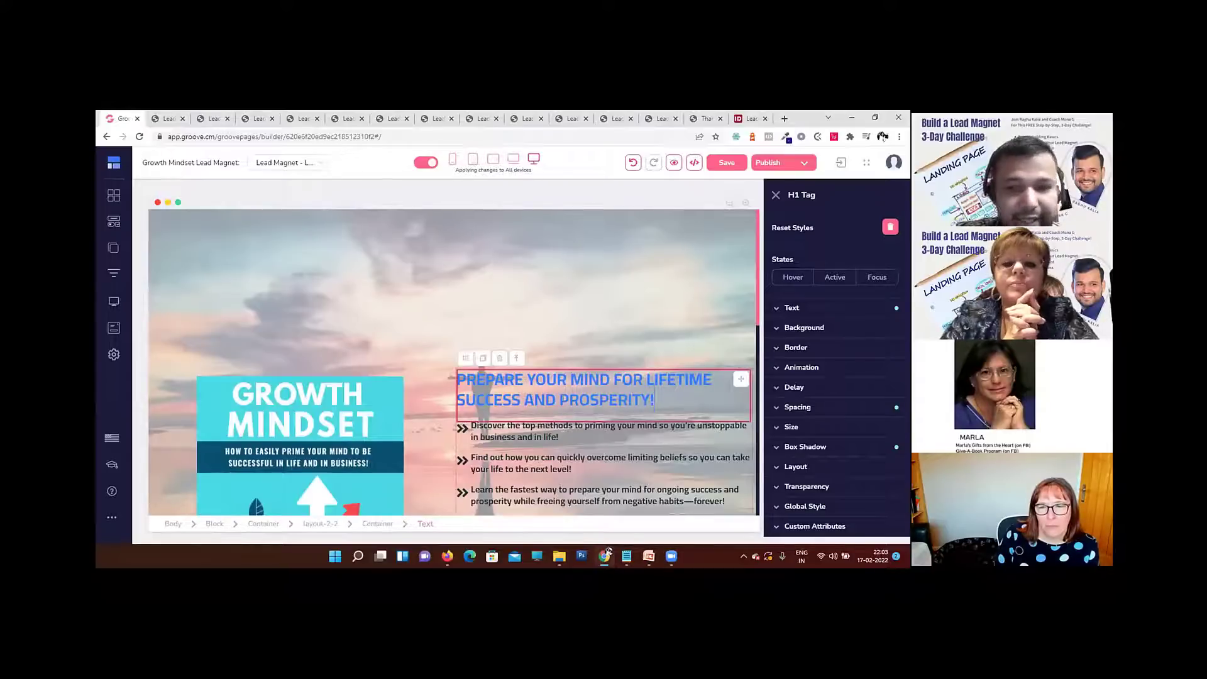
key("Delete")
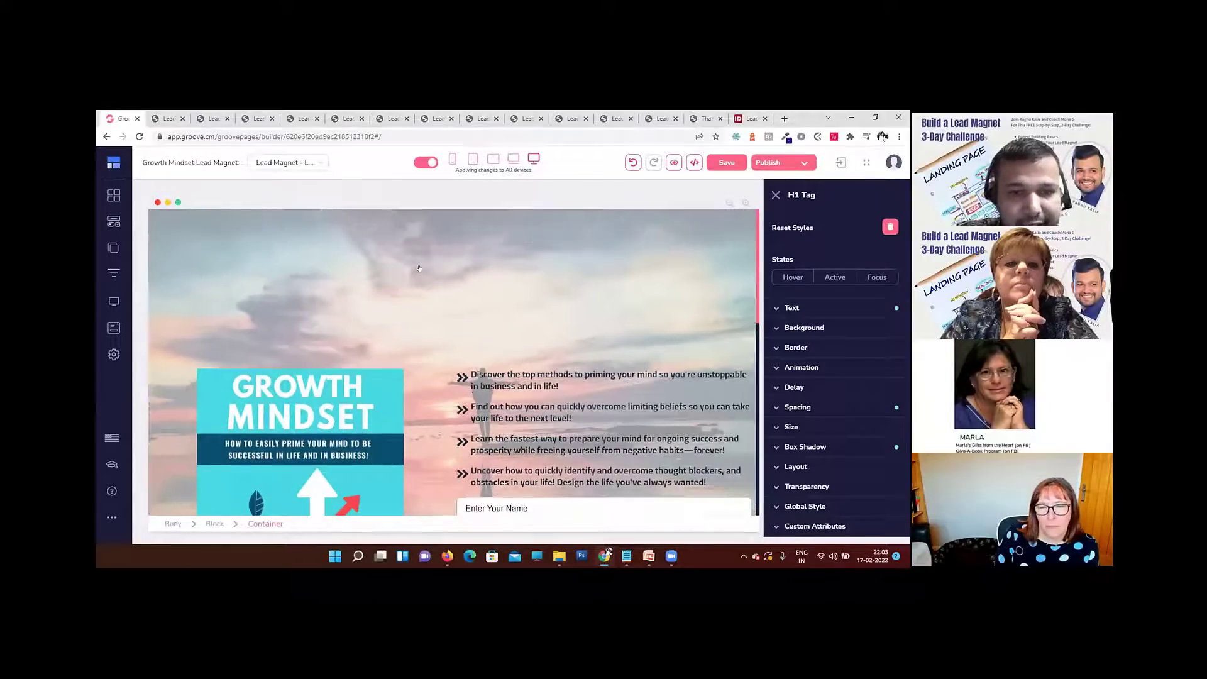
left_click(302, 277)
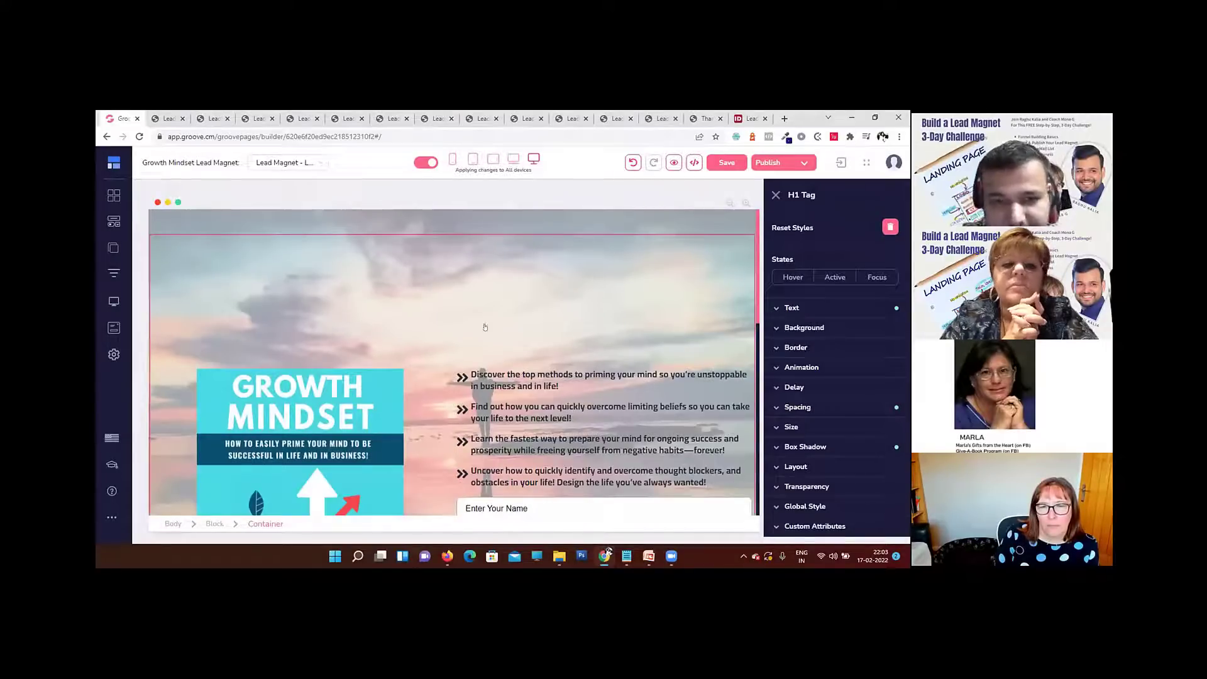
key("ctrl+z")
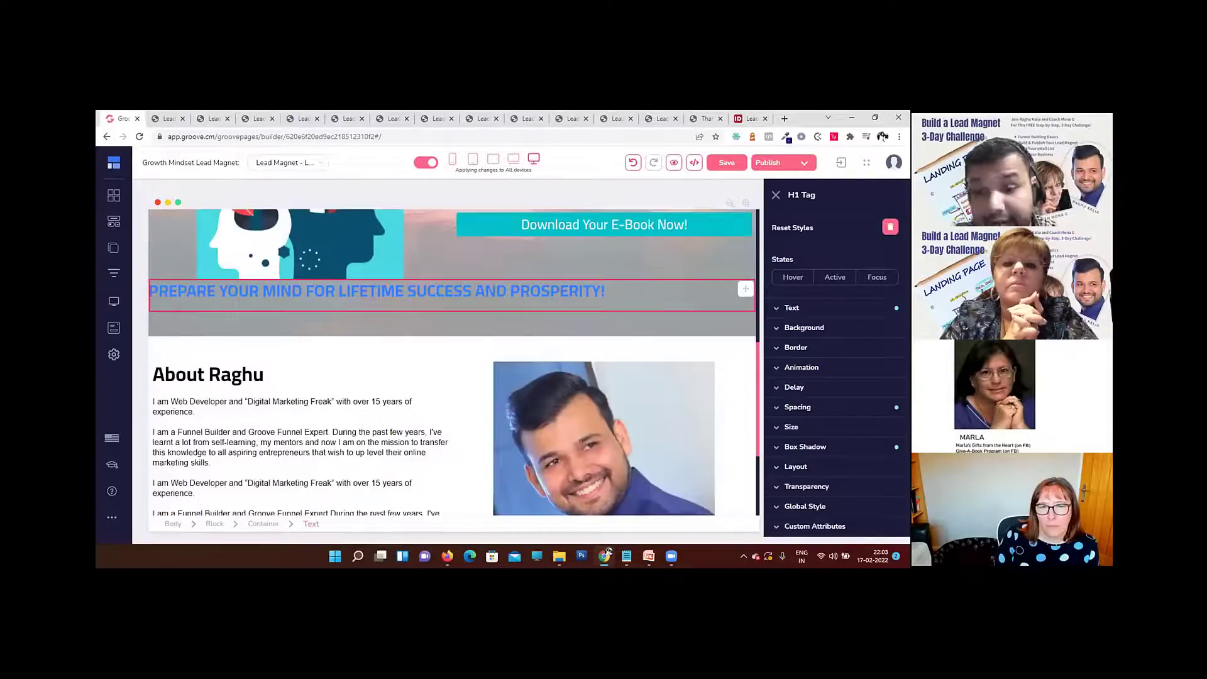
Step: Center-align the "Prepare your mind for lifetime success and prosperity!" heading
left_click(635, 294)
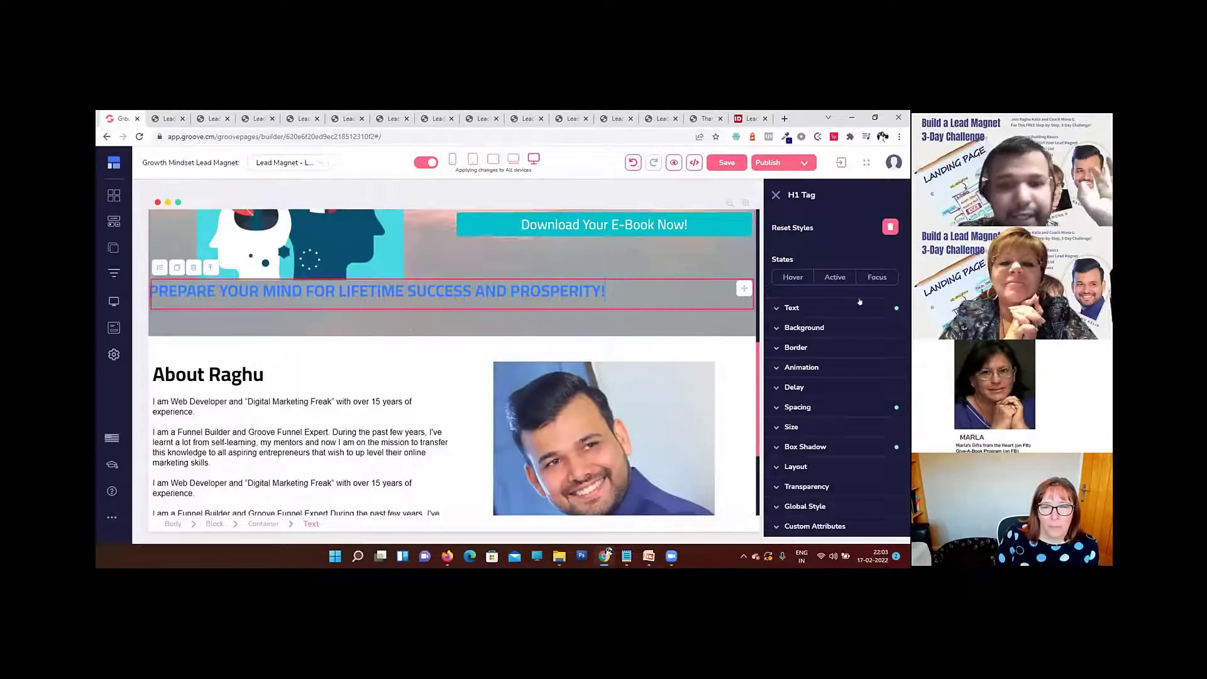
left_click(822, 307)
left_click(819, 460)
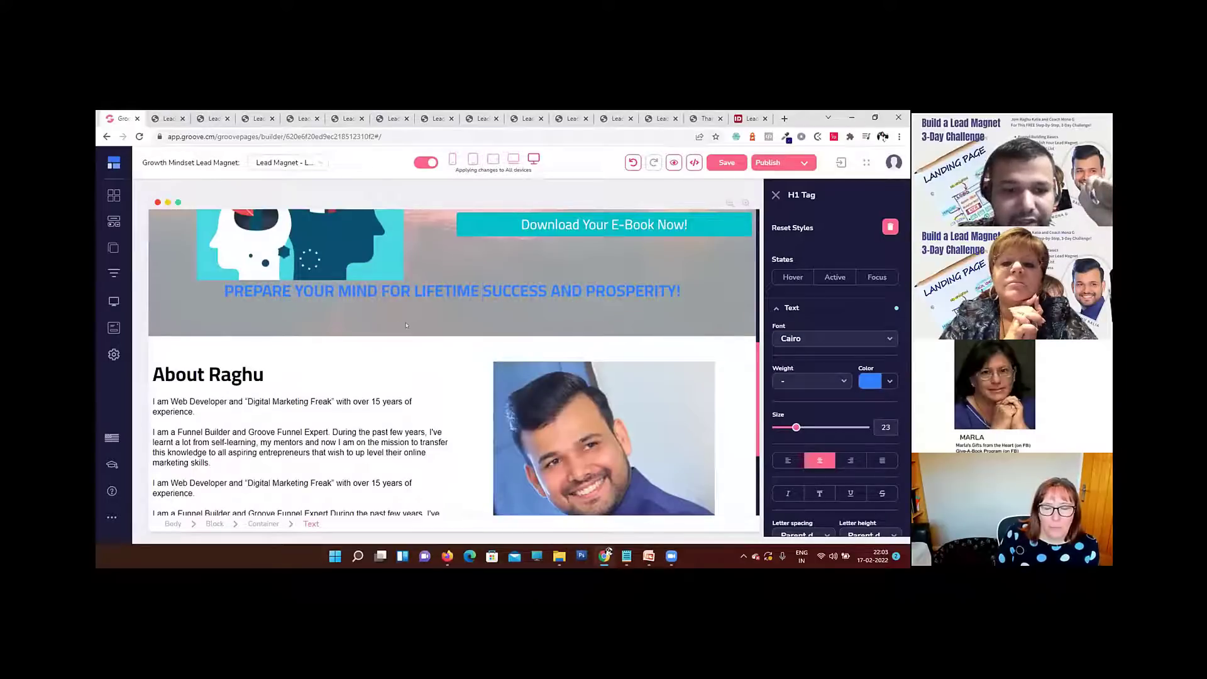
left_click(448, 288)
left_click(448, 288)
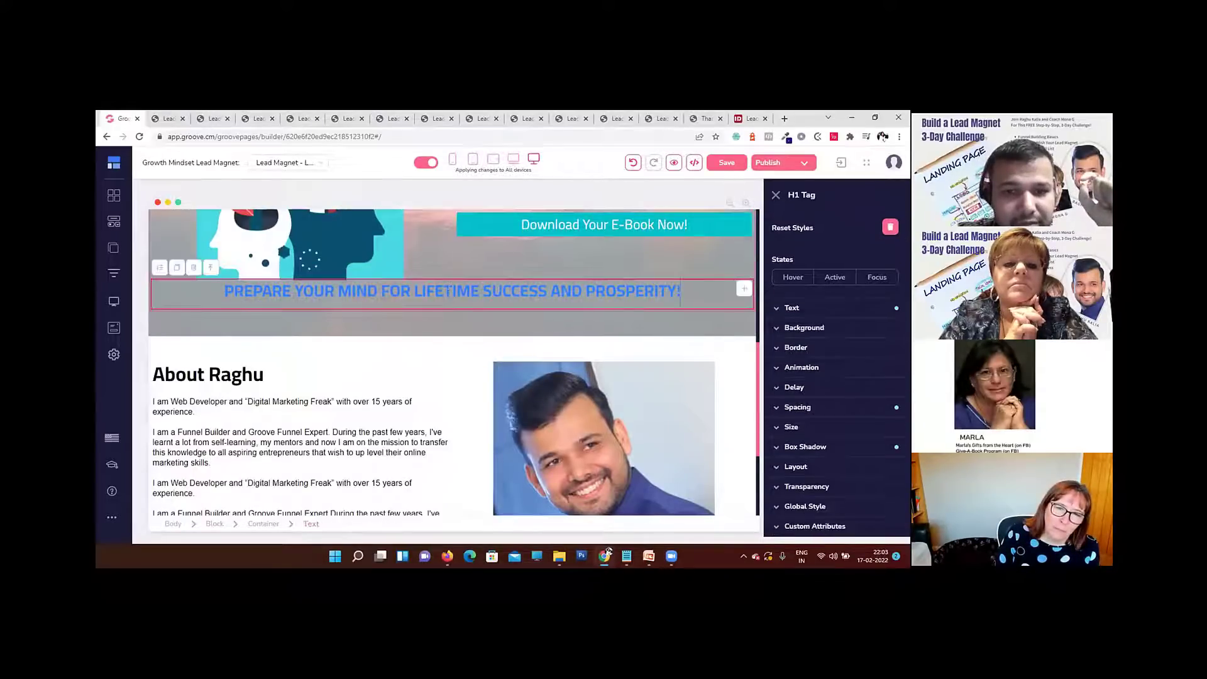
Step: Move the centered heading above the two-column layout so it spans the full width of the hero container
left_click_drag(744, 288, 737, 270)
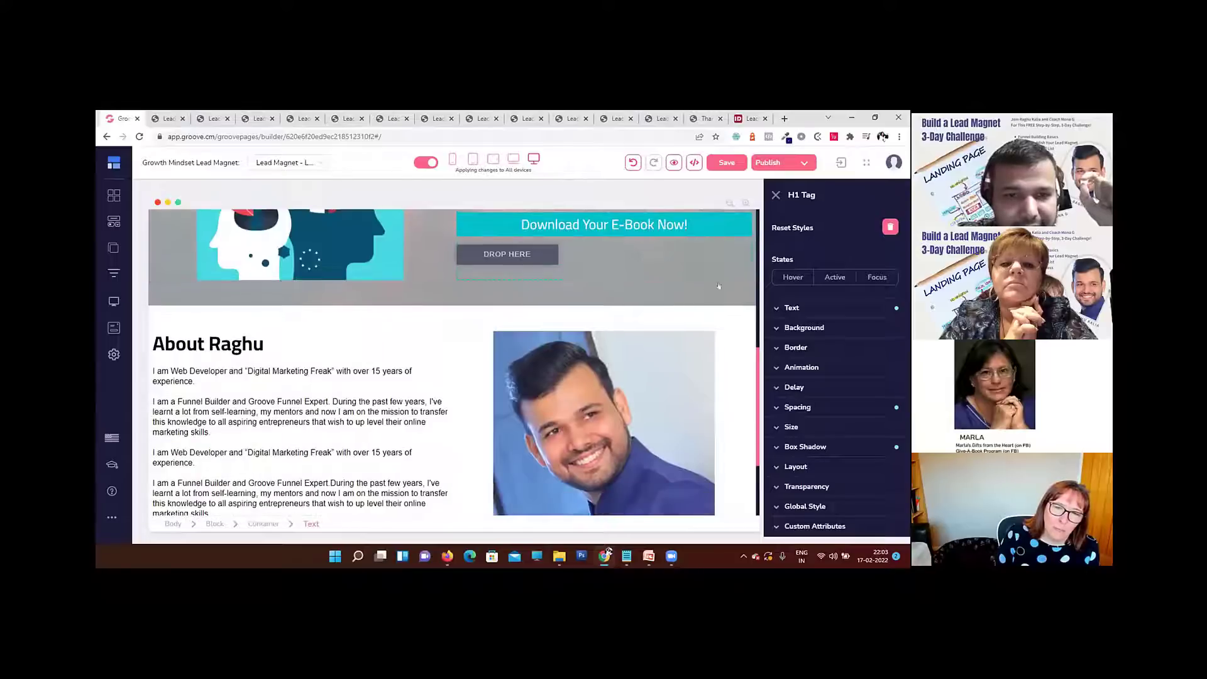
scroll(668, 286, "up", 4)
scroll(668, 287, "up", 2)
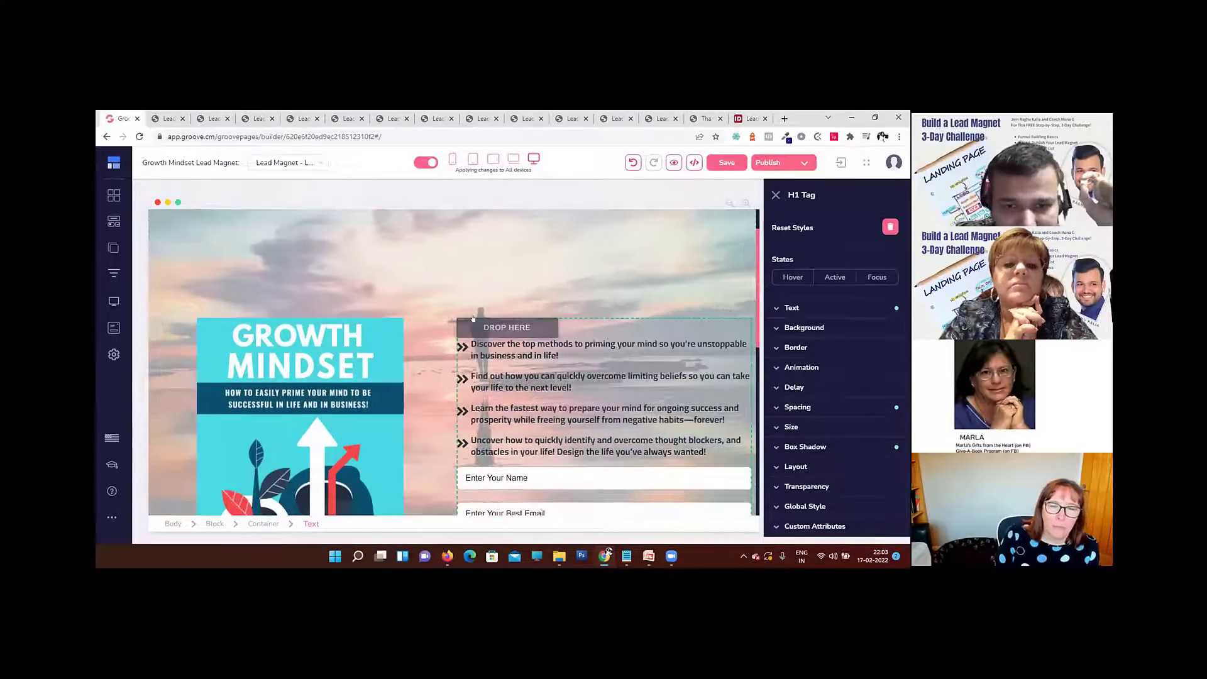
left_click_drag(395, 317, 327, 302)
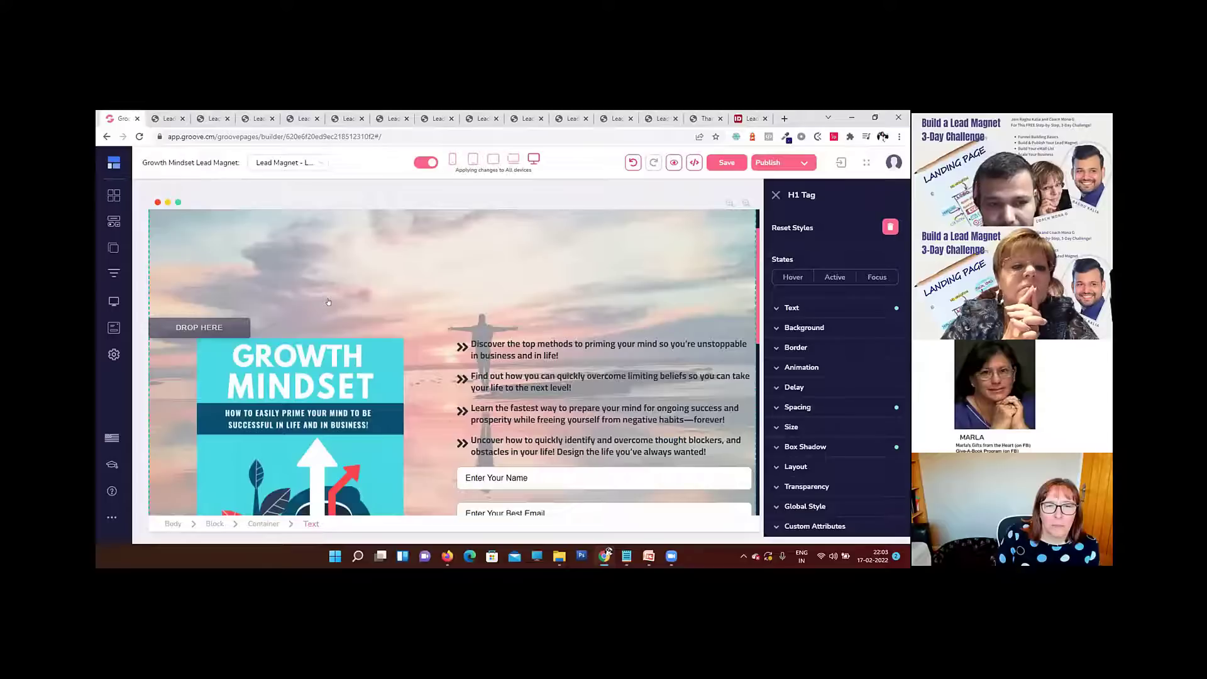
mouse_move(327, 303)
left_mouse_down()
mouse_move(329, 290)
mouse_move(327, 318)
left_mouse_up()
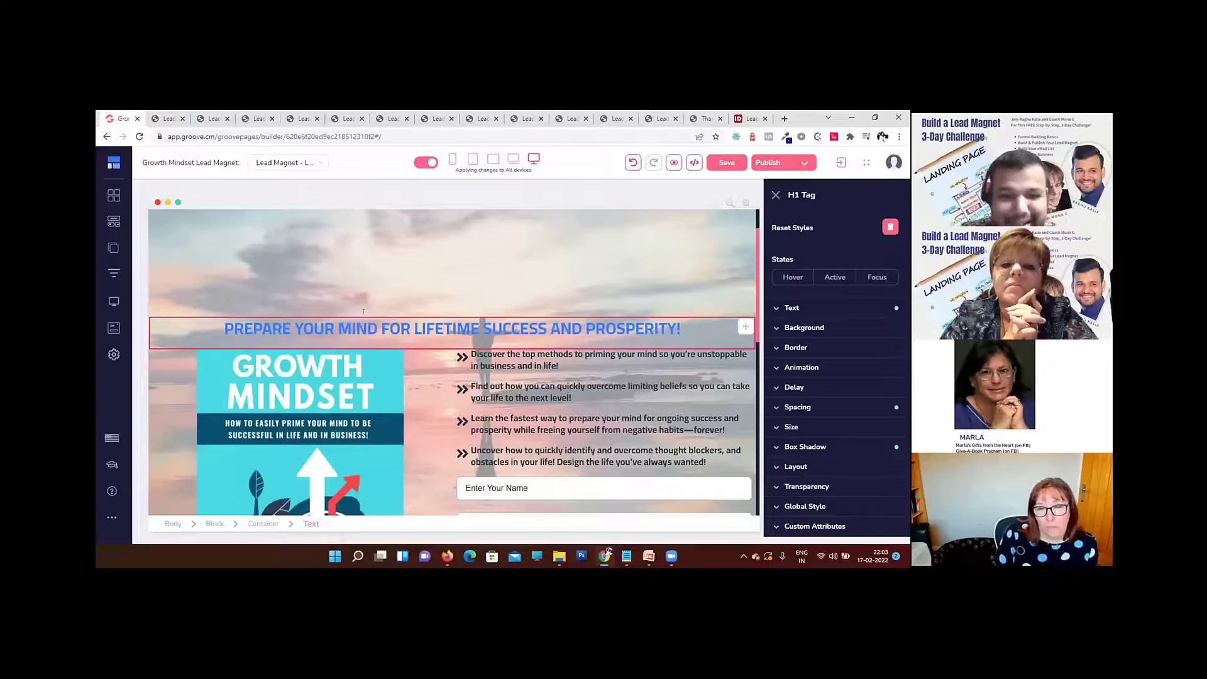
scroll(368, 312, "down", 3)
scroll(368, 311, "up", 2)
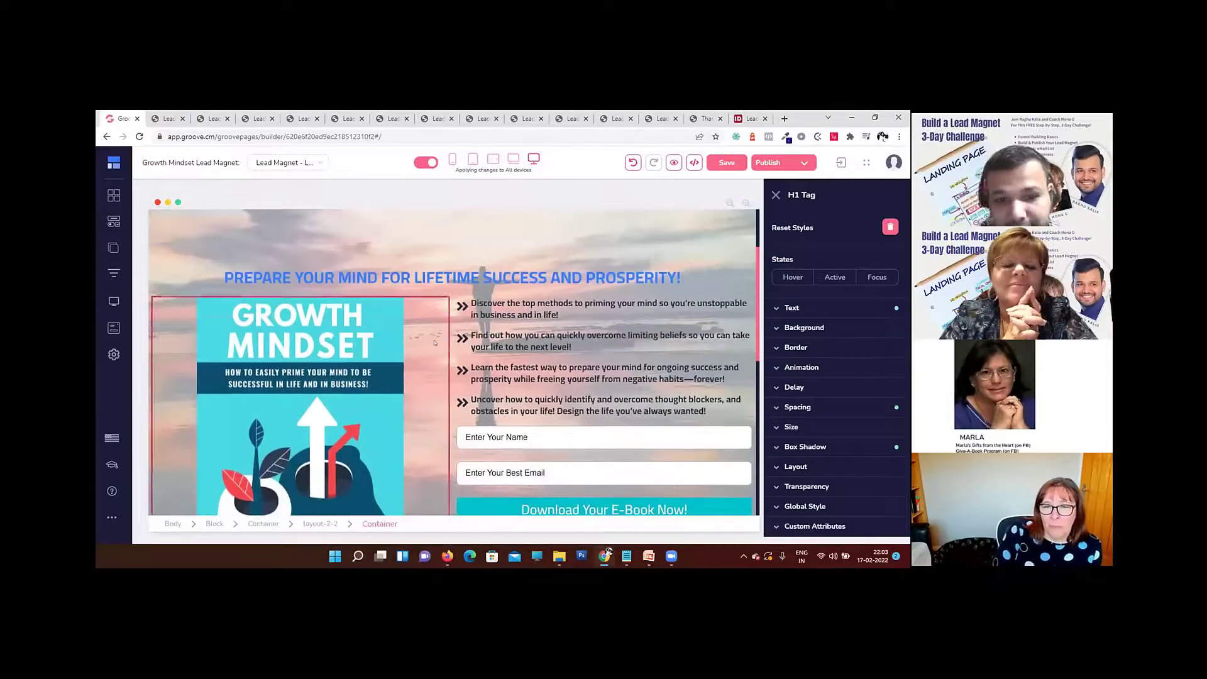
scroll(410, 326, "up", 1)
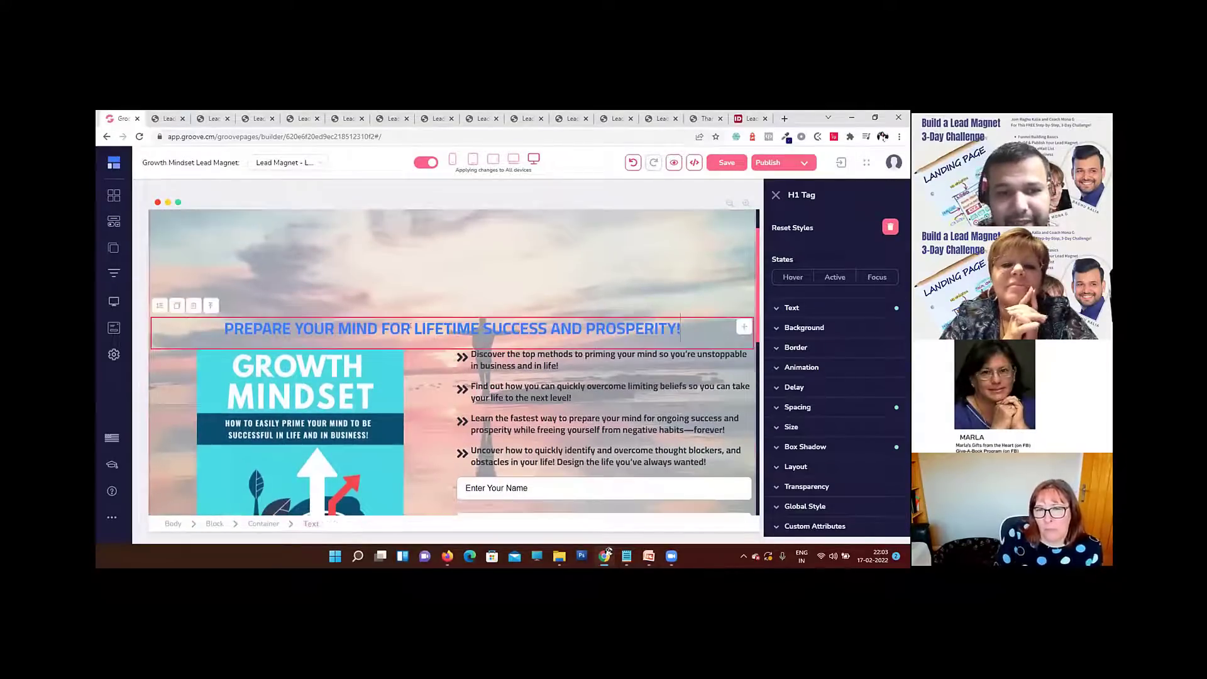
Step: Try moving the heading into the right column and back to a full-width row above the book cover and bullet points
left_click_drag(739, 327, 653, 342)
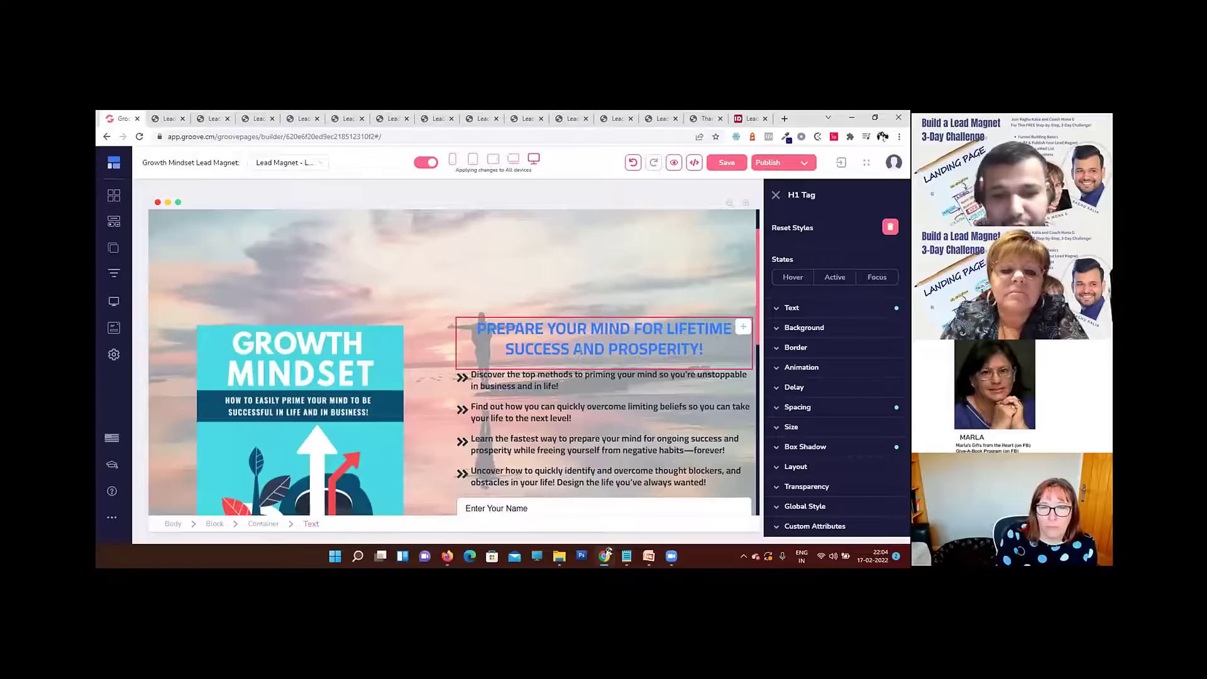
left_click_drag(743, 327, 240, 327)
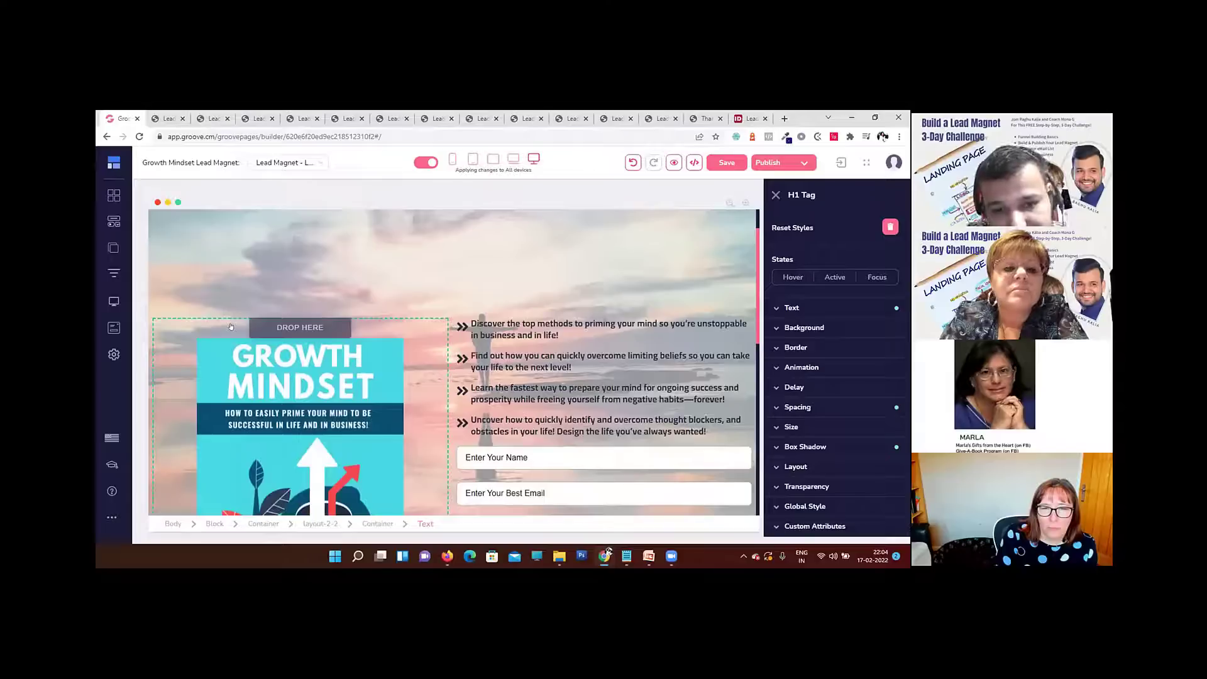
left_click_drag(231, 327, 188, 317)
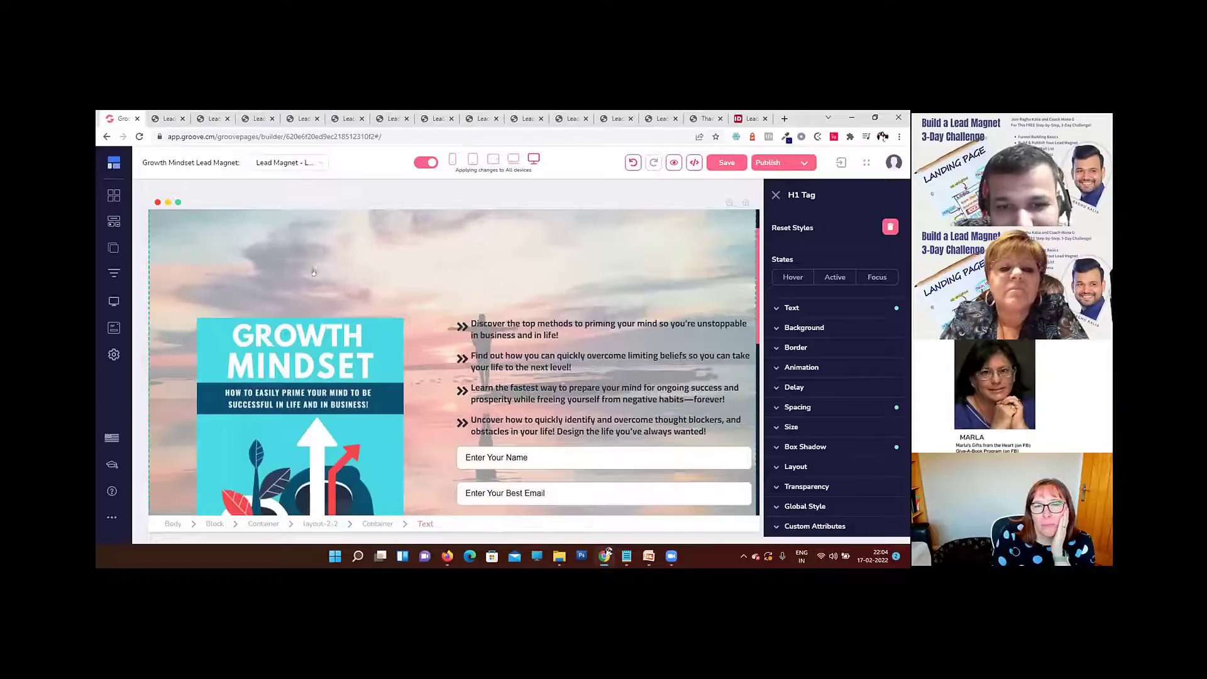
left_click_drag(305, 312, 525, 342)
Step: Move the heading from between the first two bullet points to the bottom of the hero container
scroll(525, 343, "down", 5)
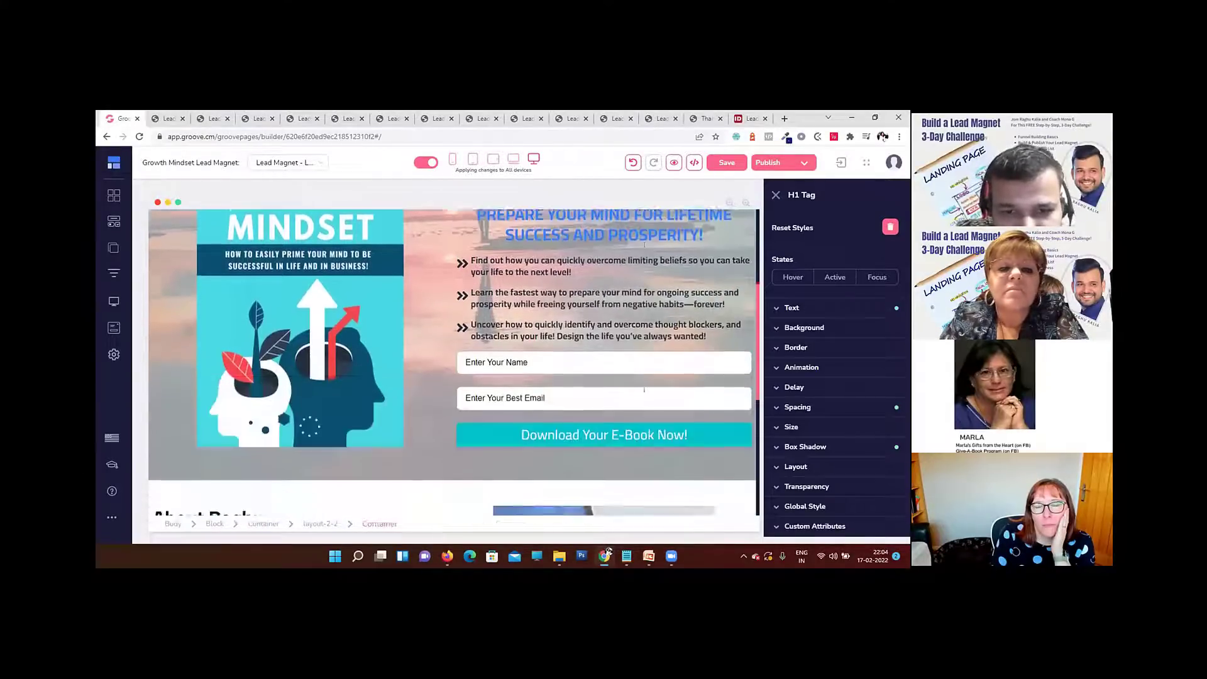
scroll(525, 343, "up", 4)
left_click(728, 334)
scroll(729, 336, "up", 1)
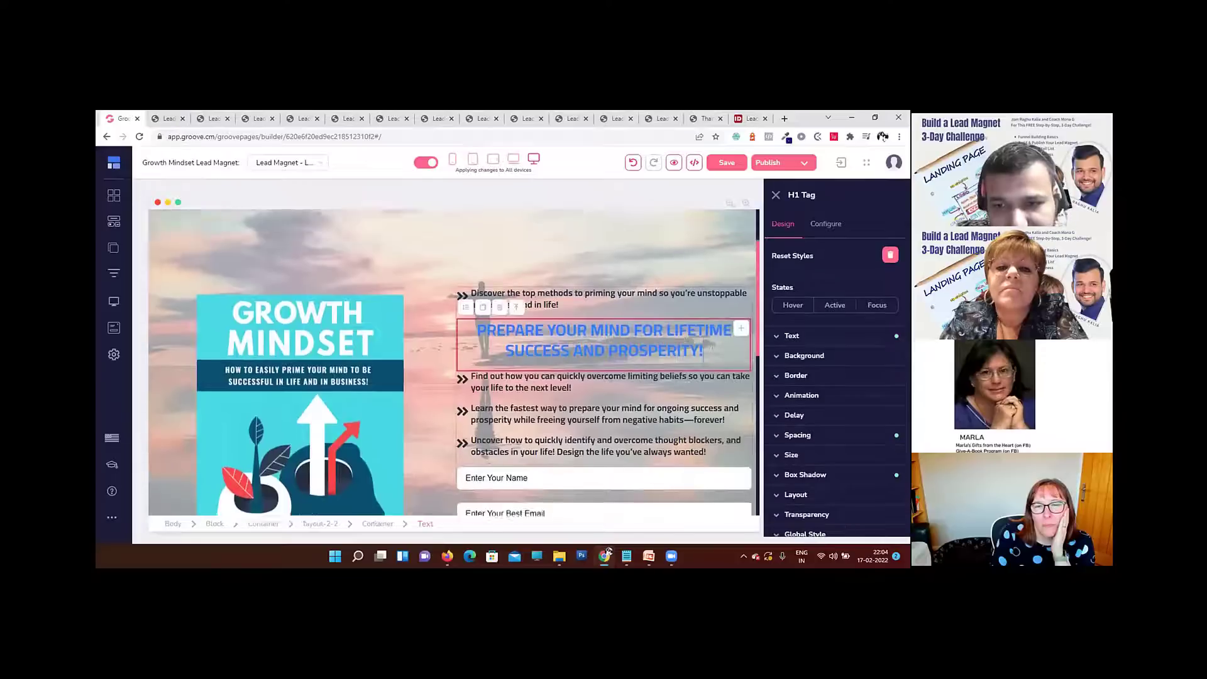
left_click_drag(734, 360, 516, 278)
left_click(734, 360)
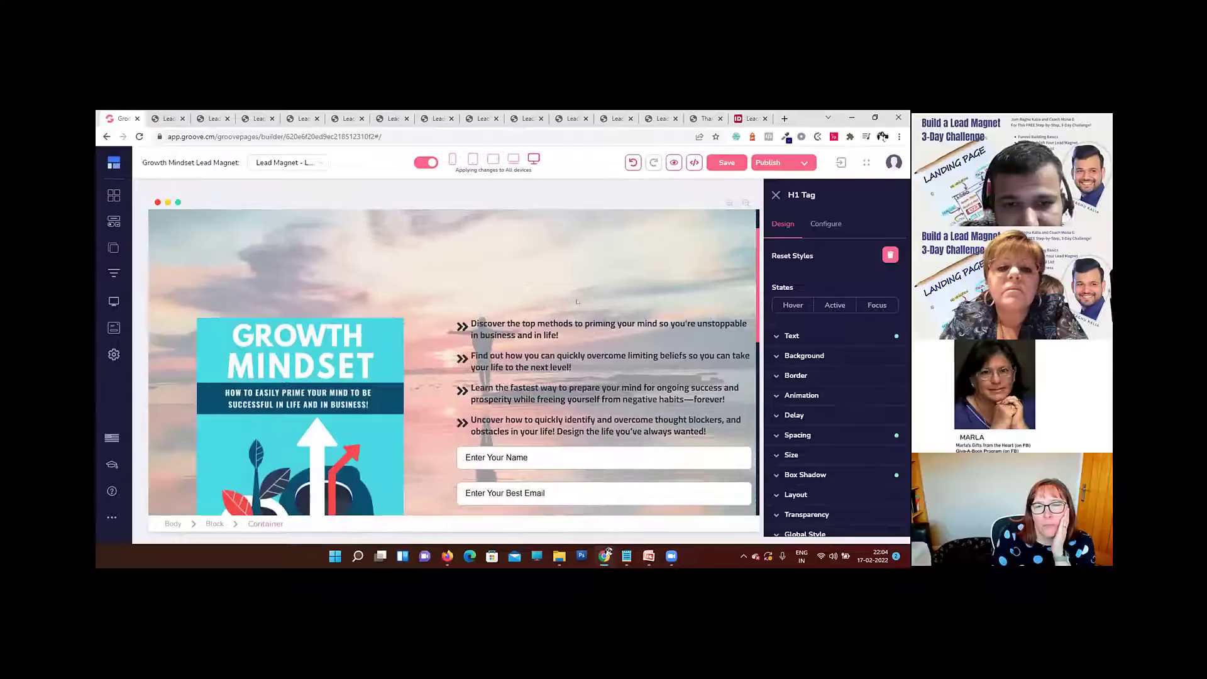
Step: Move the heading from the bottom of the hero container to the top of the right column, above the bullet points
scroll(746, 338, "down", 6)
left_click(747, 337)
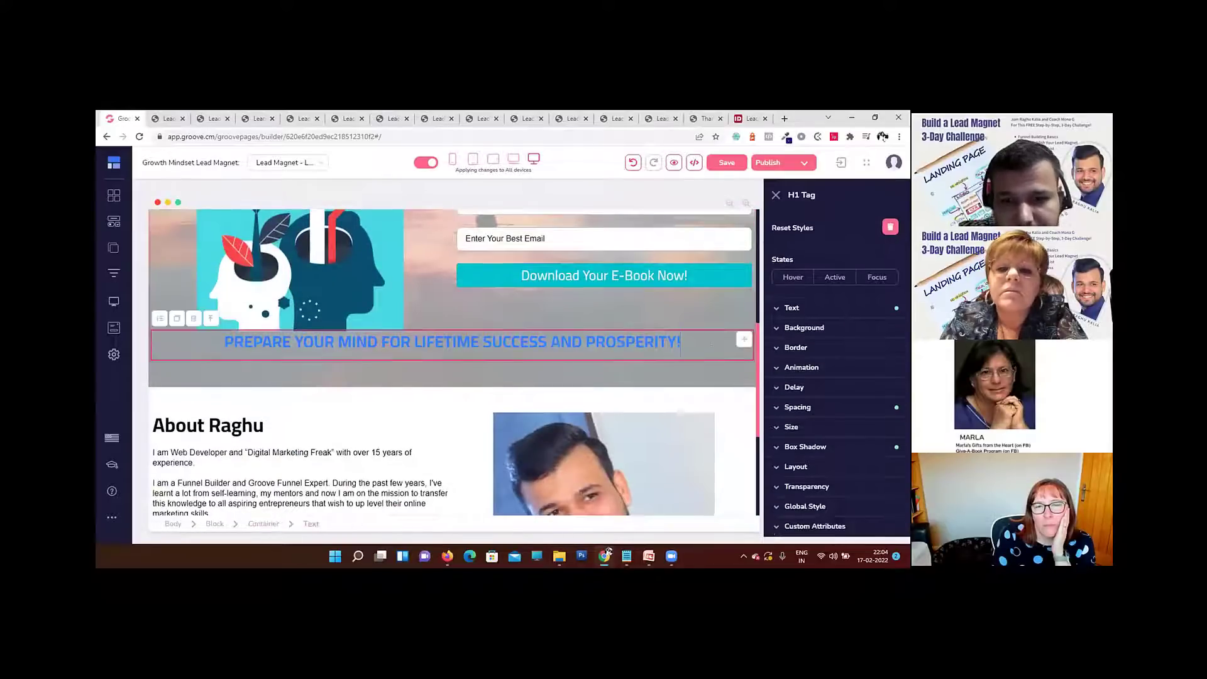
left_click_drag(746, 338, 489, 345)
scroll(723, 310, "up", 6)
left_click_drag(515, 342, 516, 340)
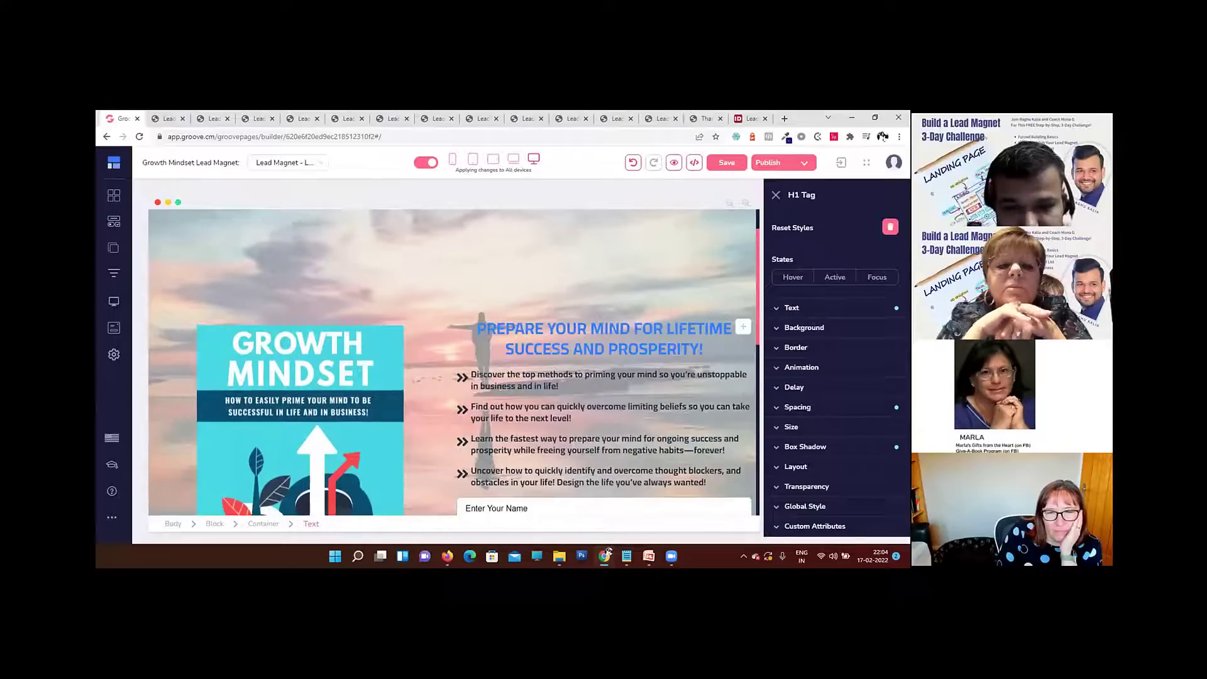
scroll(549, 397, "down", 3)
scroll(548, 398, "up", 2)
scroll(549, 397, "up", 2)
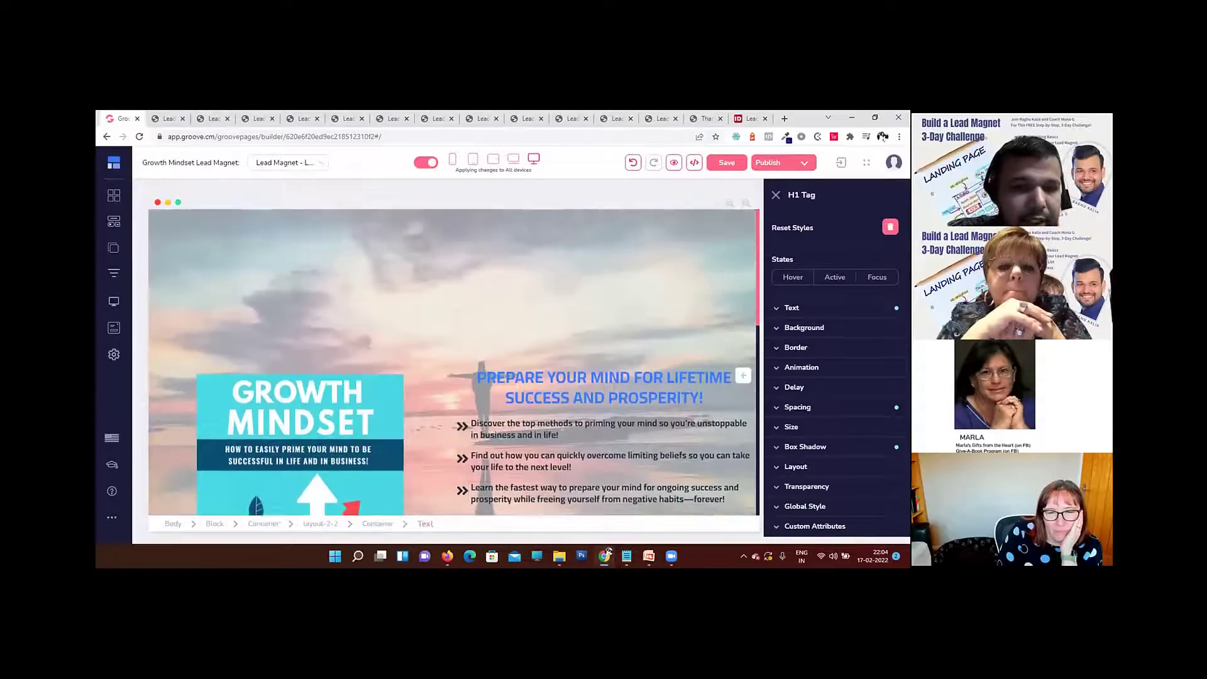
Step: Open the library of layout and text elements that can be added to the page
left_click(108, 222)
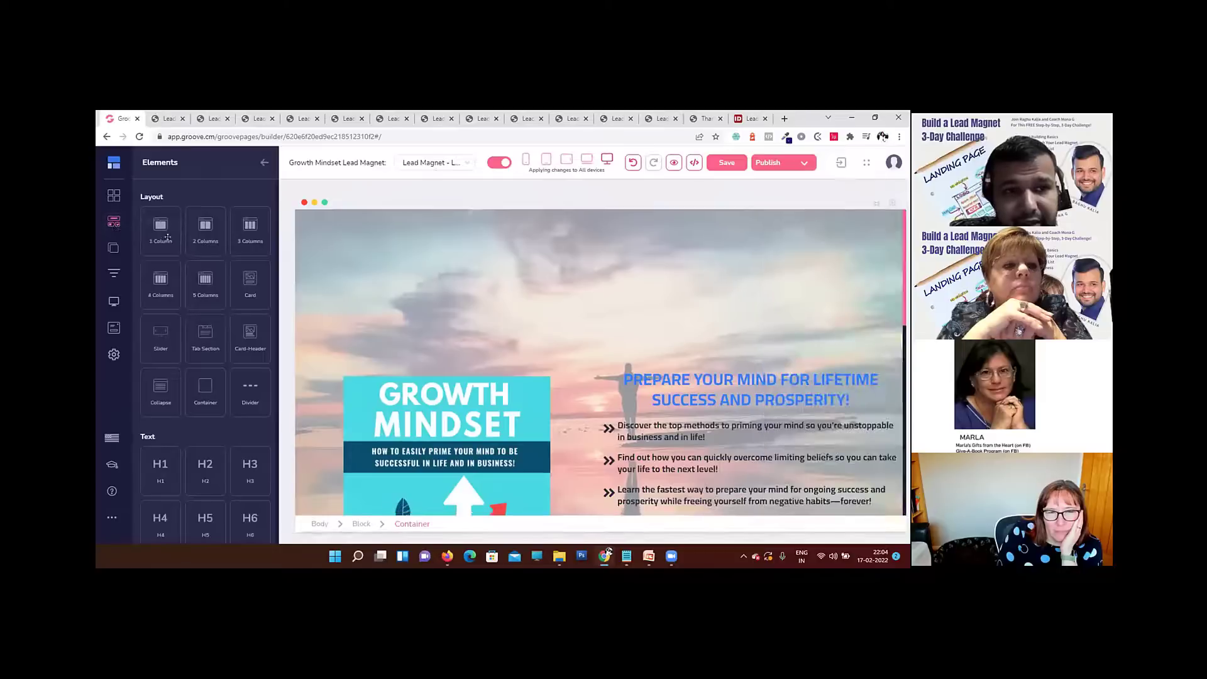
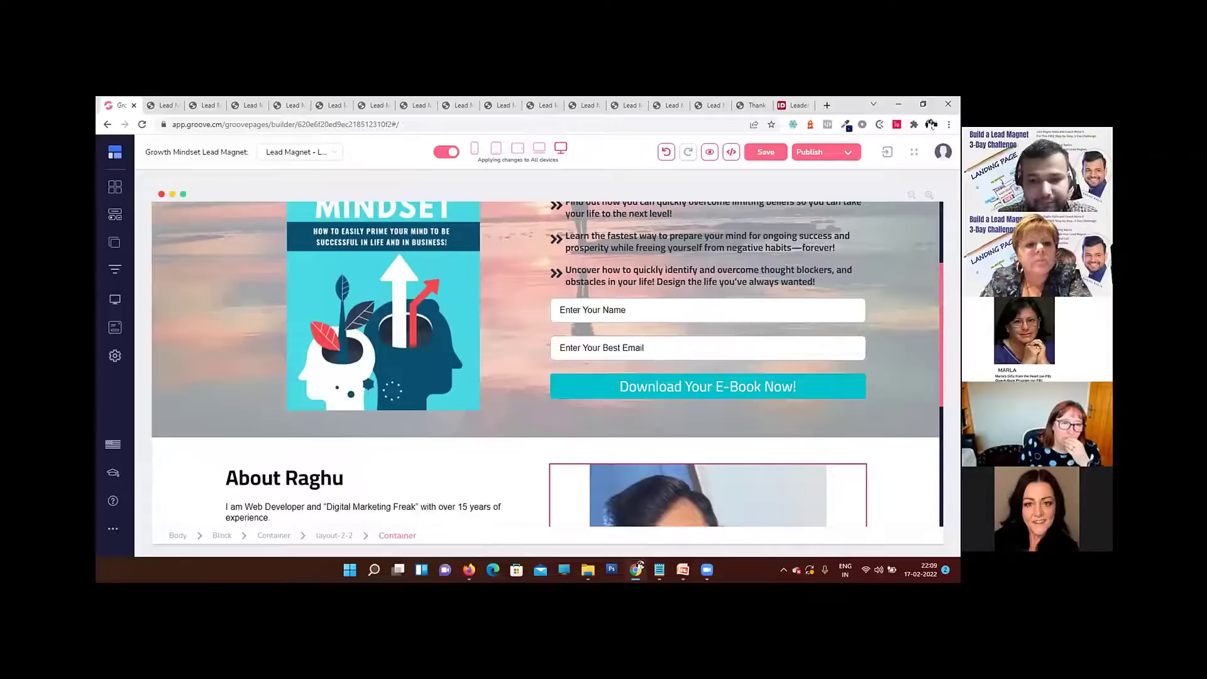
Step: Save the current version of the lead magnet landing page
scroll(698, 390, "up", 3)
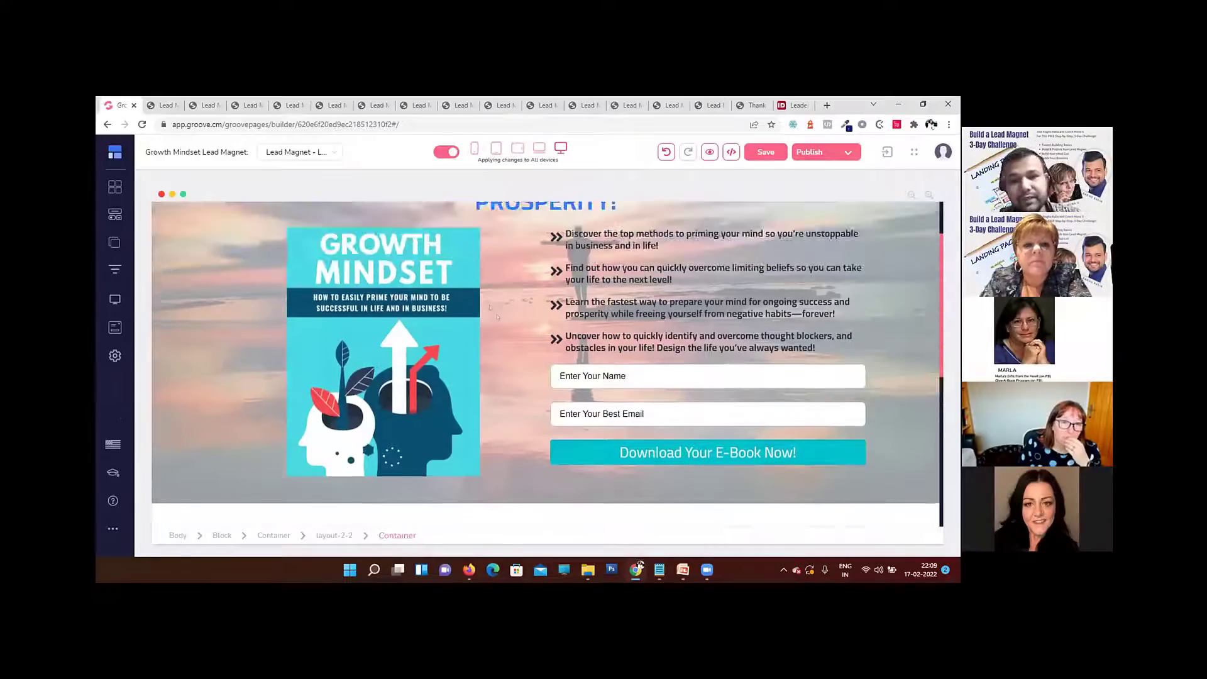
left_click(765, 152)
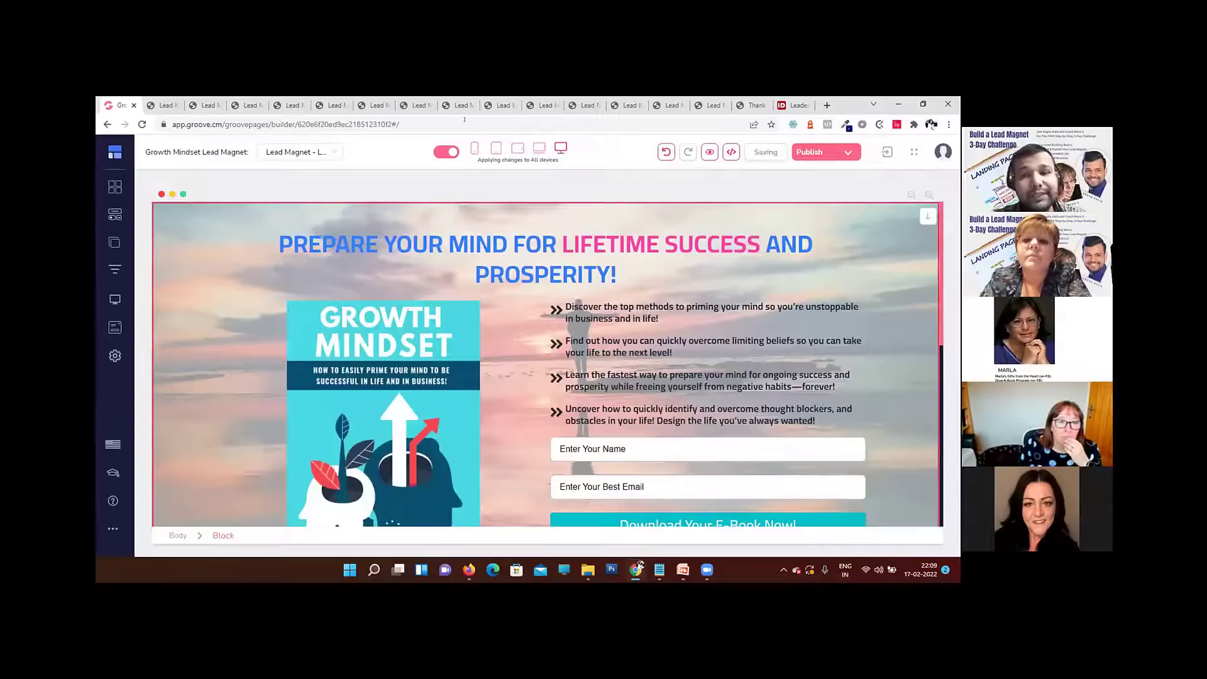
Step: Review the page preview from the hero heading and opt-in form down to the About section and footer
left_click(163, 105)
scroll(530, 320, "down", 5)
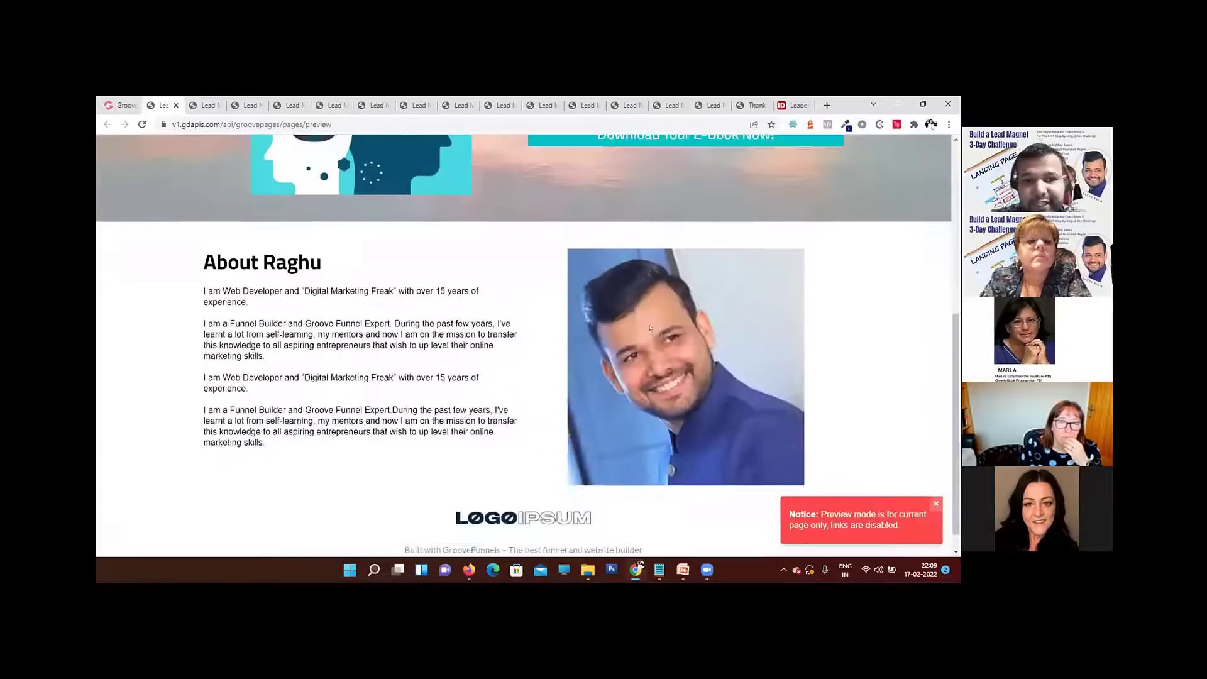
scroll(522, 322, "up", 5)
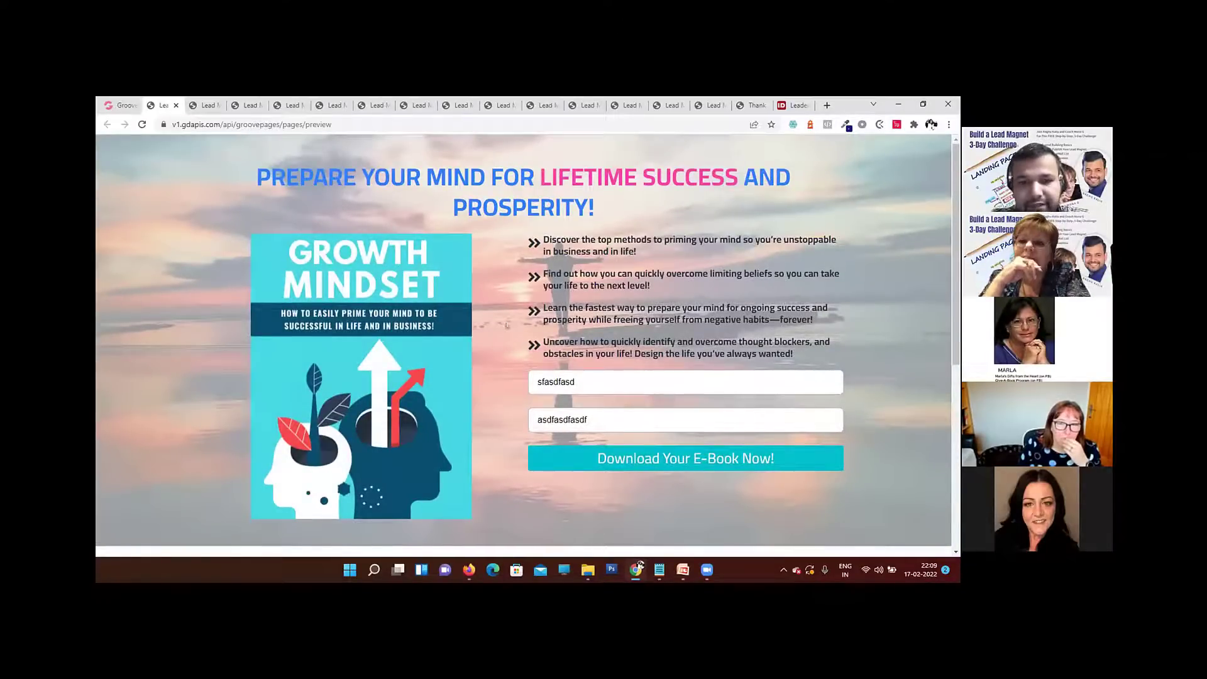
scroll(513, 326, "down", 3)
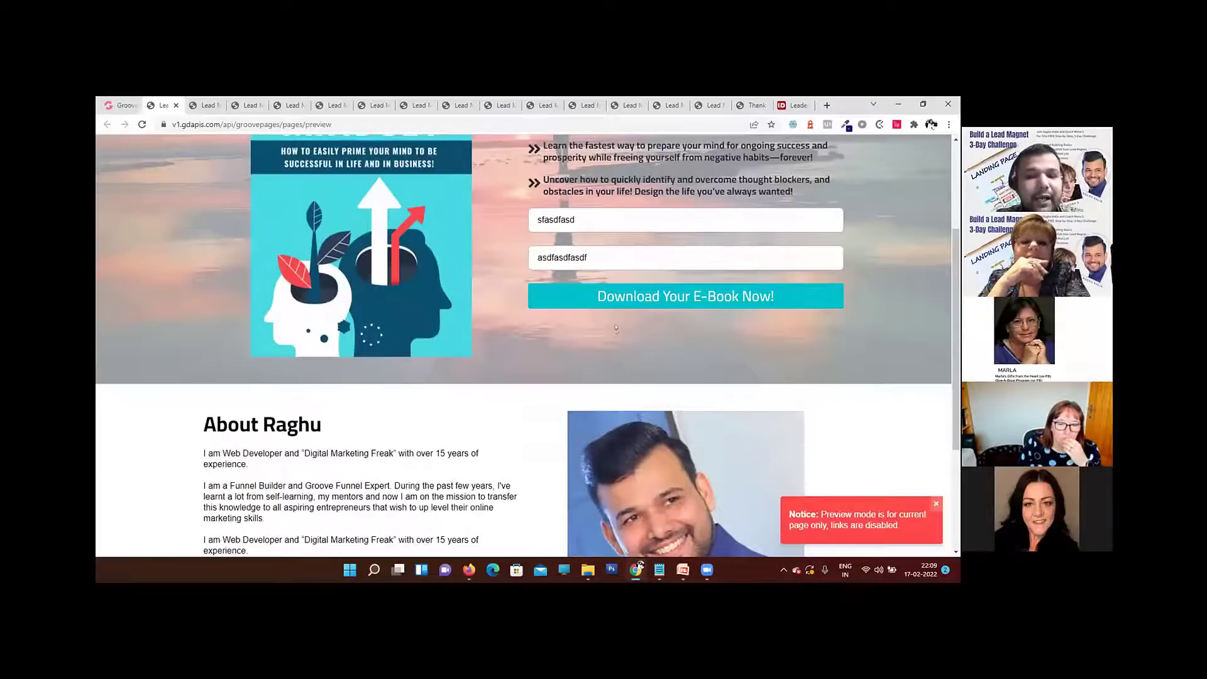
scroll(610, 326, "down", 3)
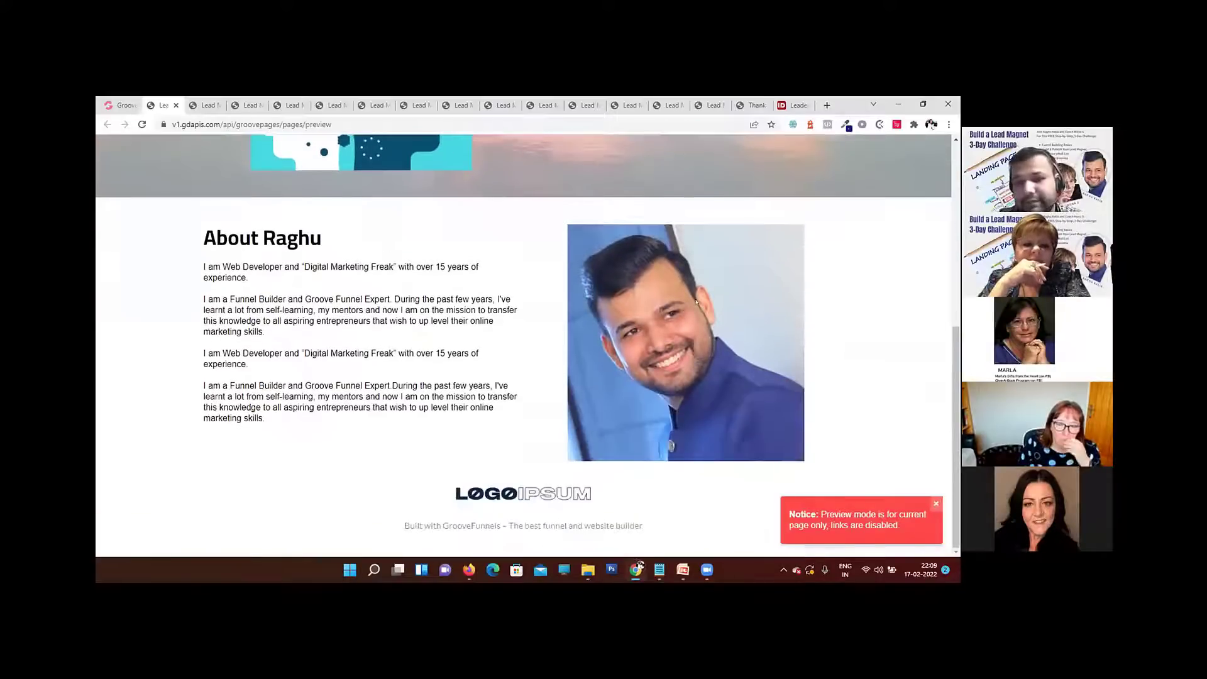
scroll(685, 293, "up", 5)
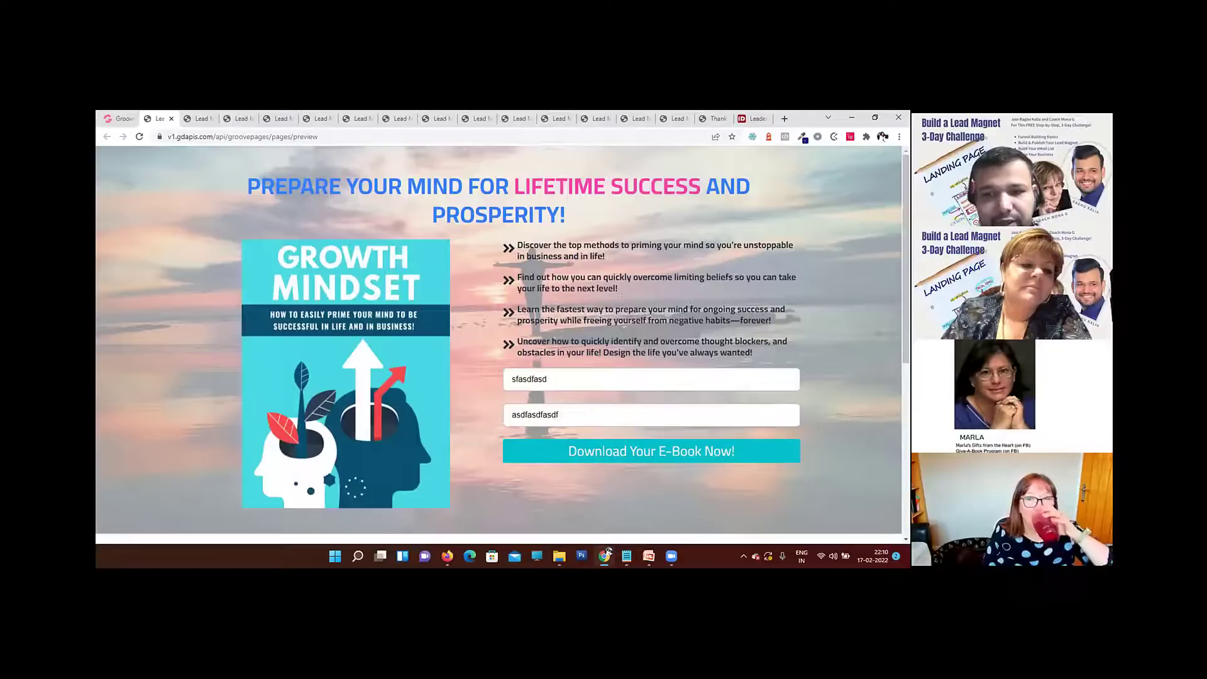
scroll(523, 384, "down", 5)
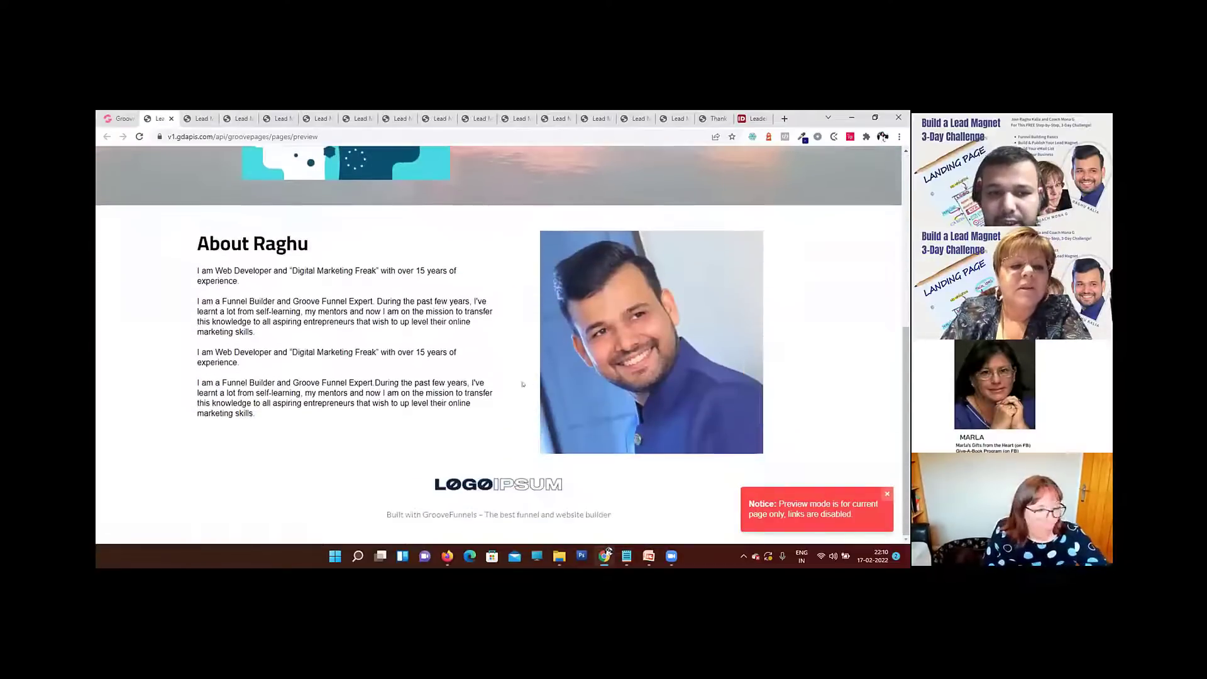
scroll(523, 384, "up", 5)
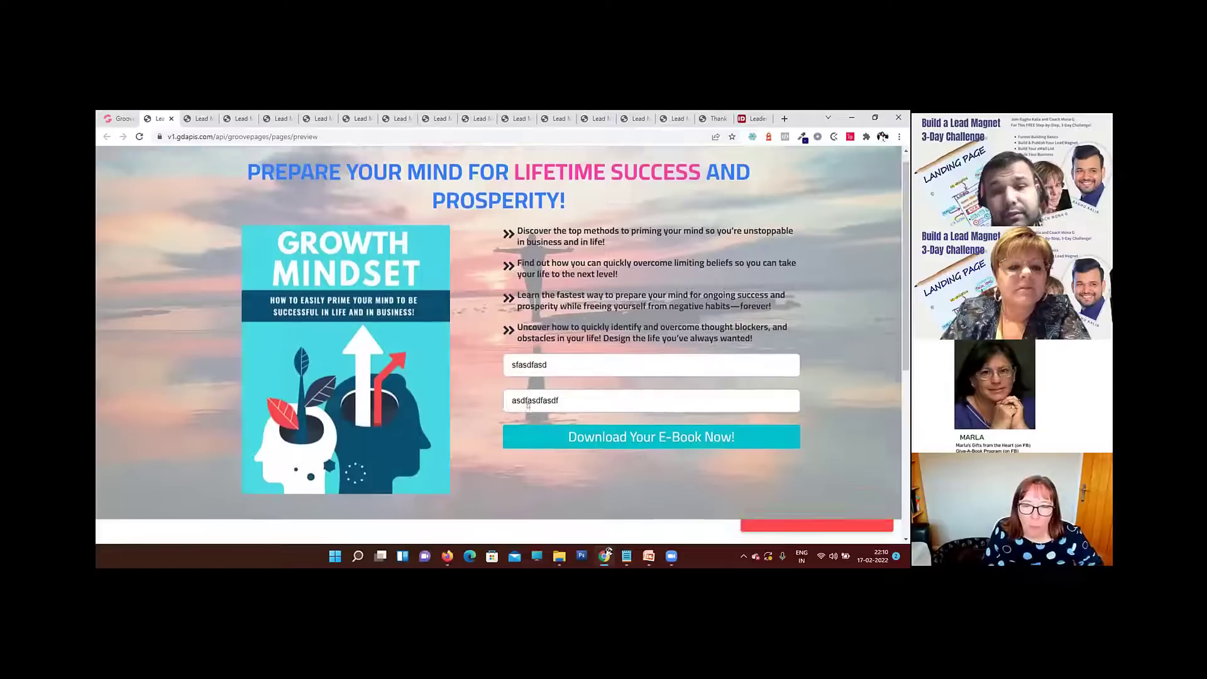
scroll(528, 405, "down", 5)
scroll(525, 404, "up", 6)
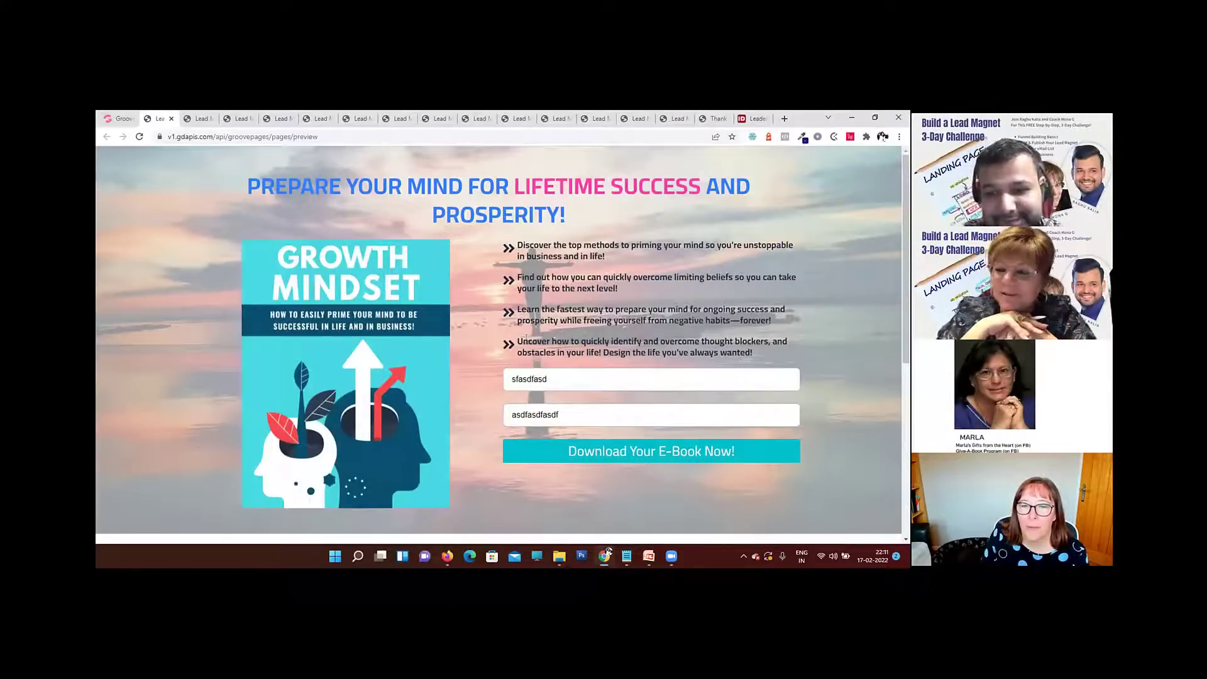
scroll(490, 344, "down", 3)
scroll(484, 352, "up", 3)
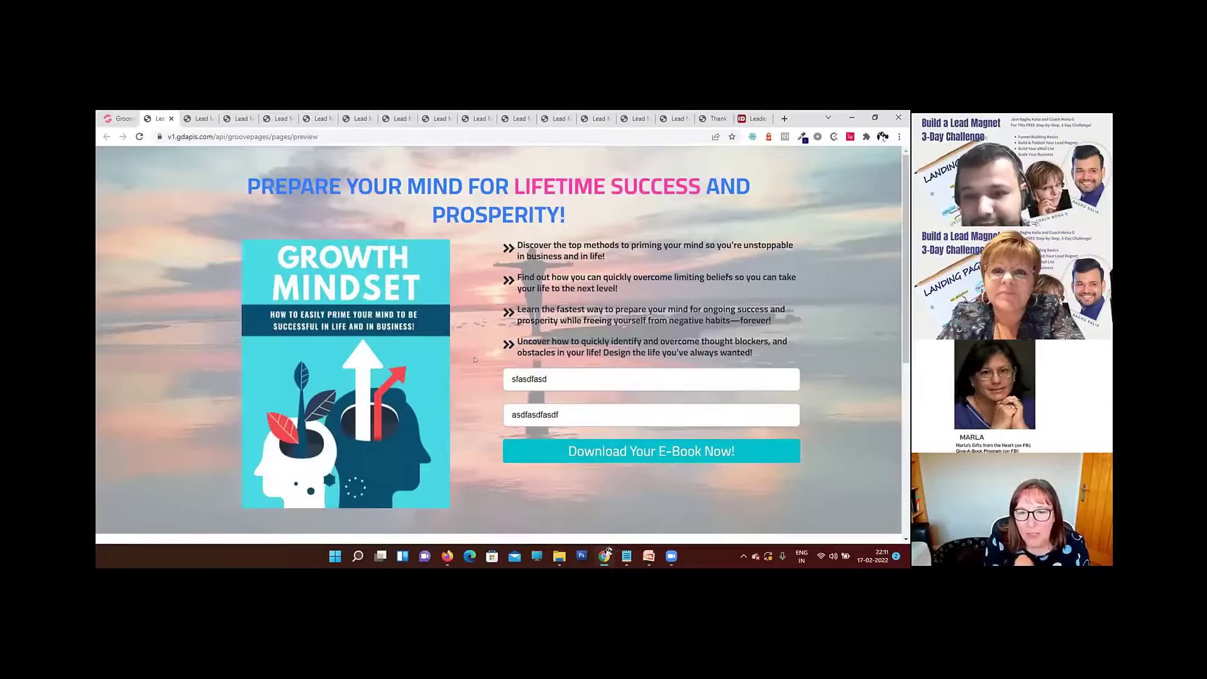
Step: Clear the test entries from the email and name fields of the preview's opt-in form
key("ctrl+a")
key("BackSpace")
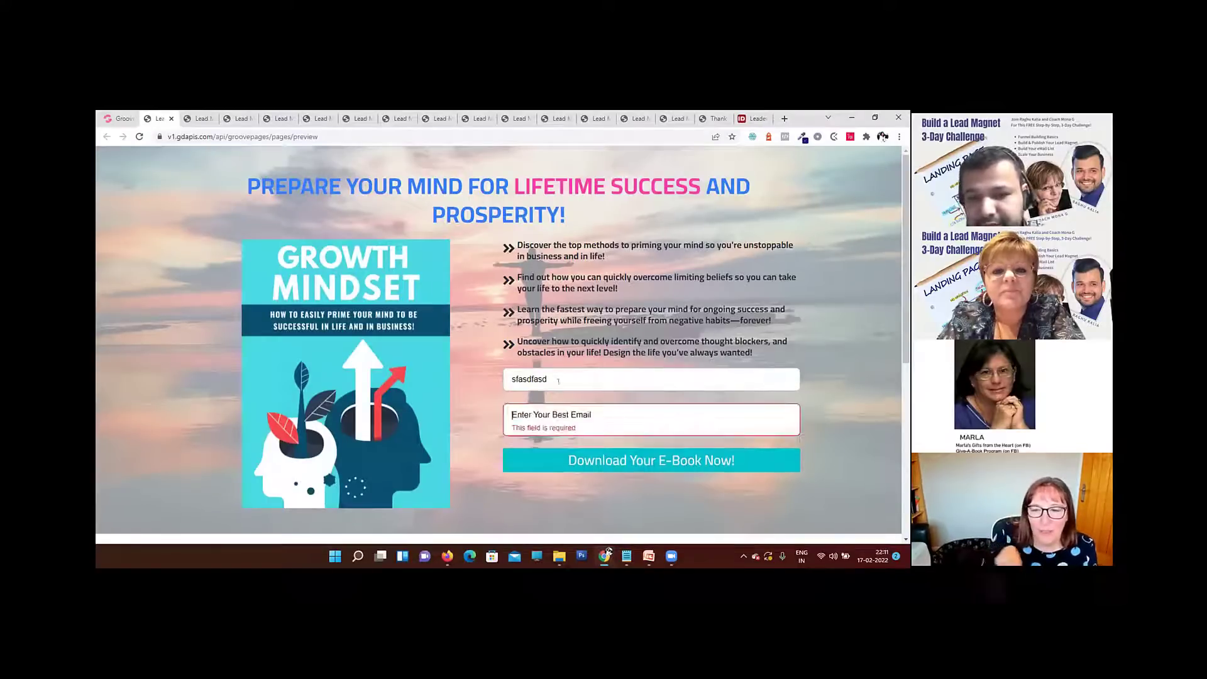
key("shift+Tab")
key("BackSpace")
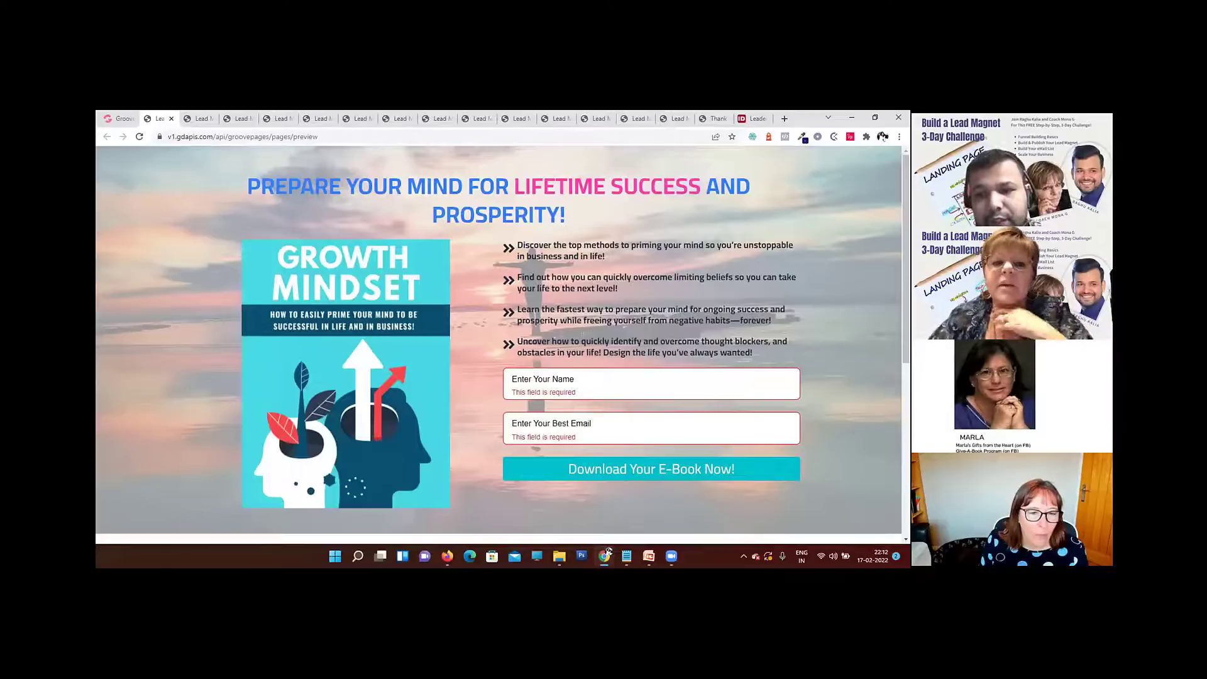
Step: Back in the page editor, give the main heading a repeating rubberBand animation of type onReveal and preview the page
left_click(115, 119)
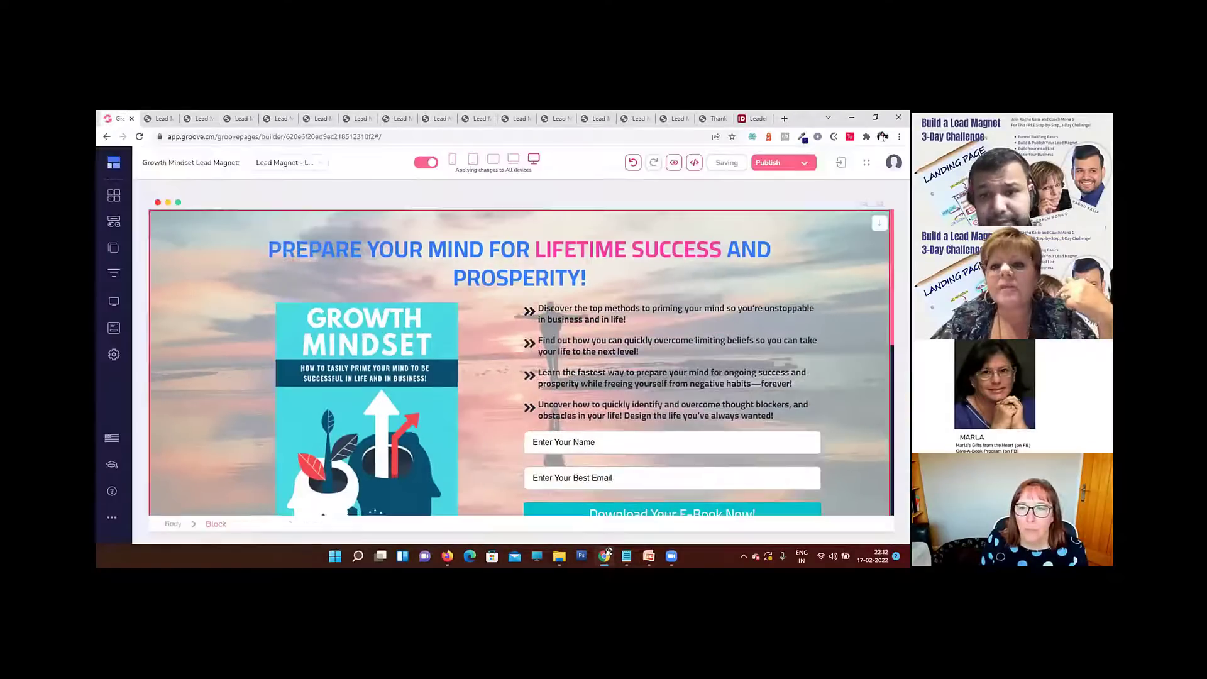
left_click(810, 172)
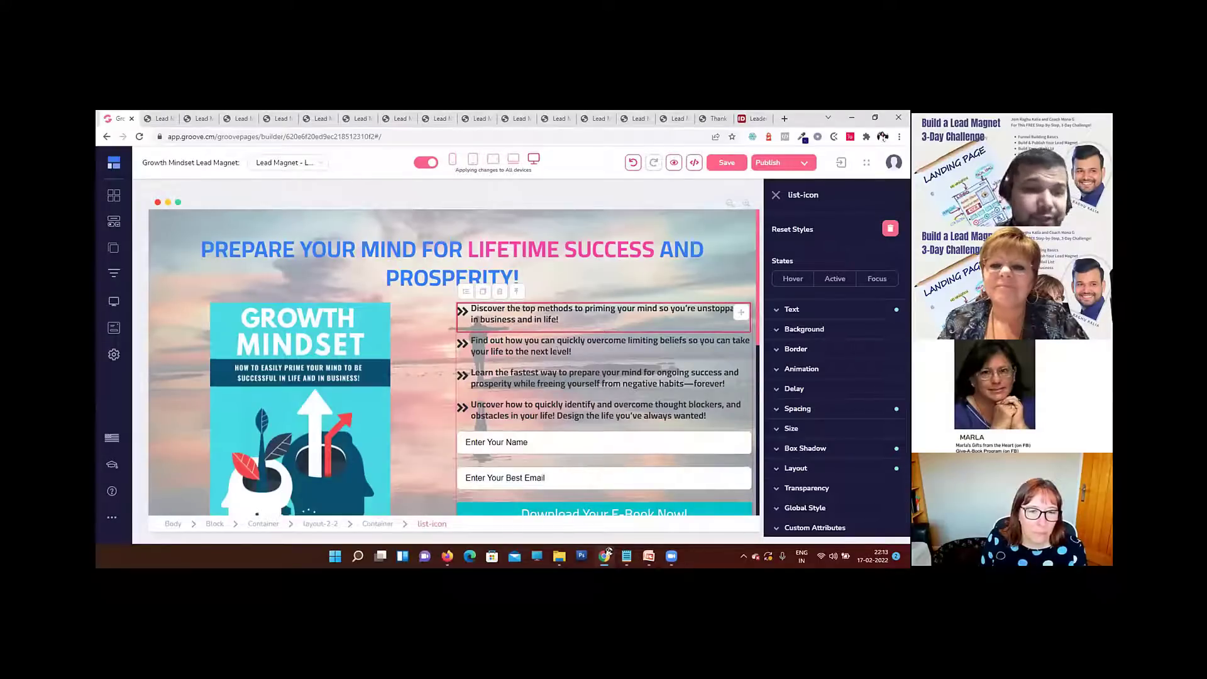
scroll(826, 358, "down", 1)
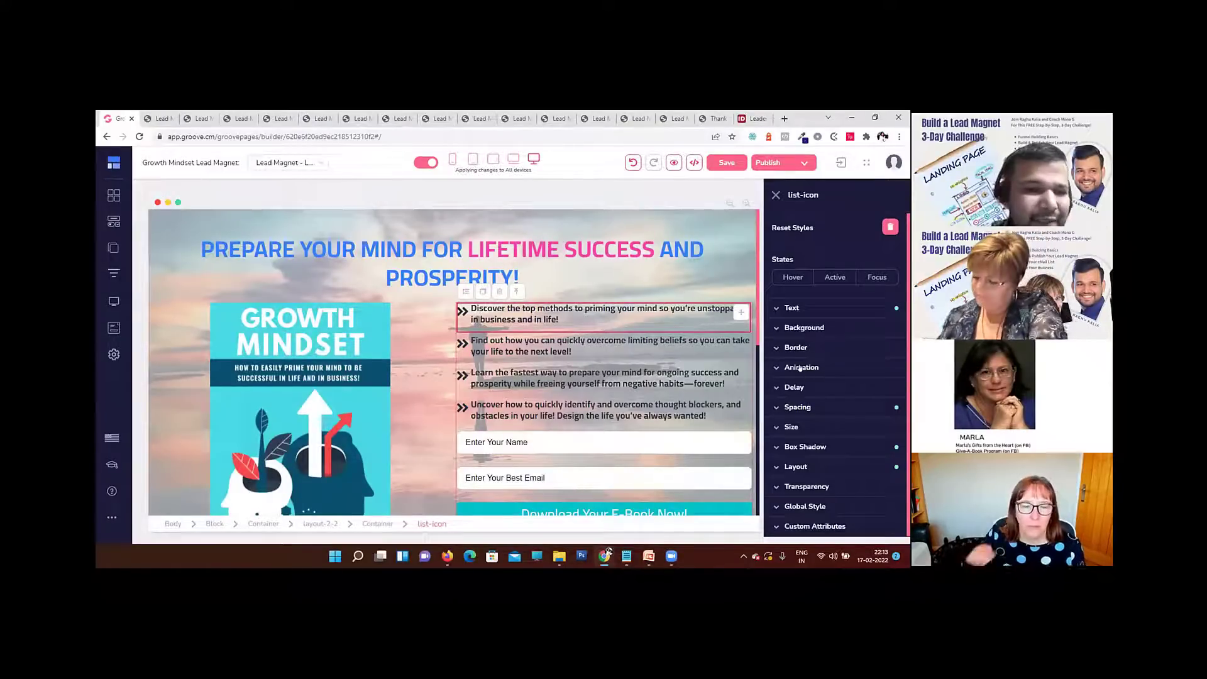
left_click(451, 255)
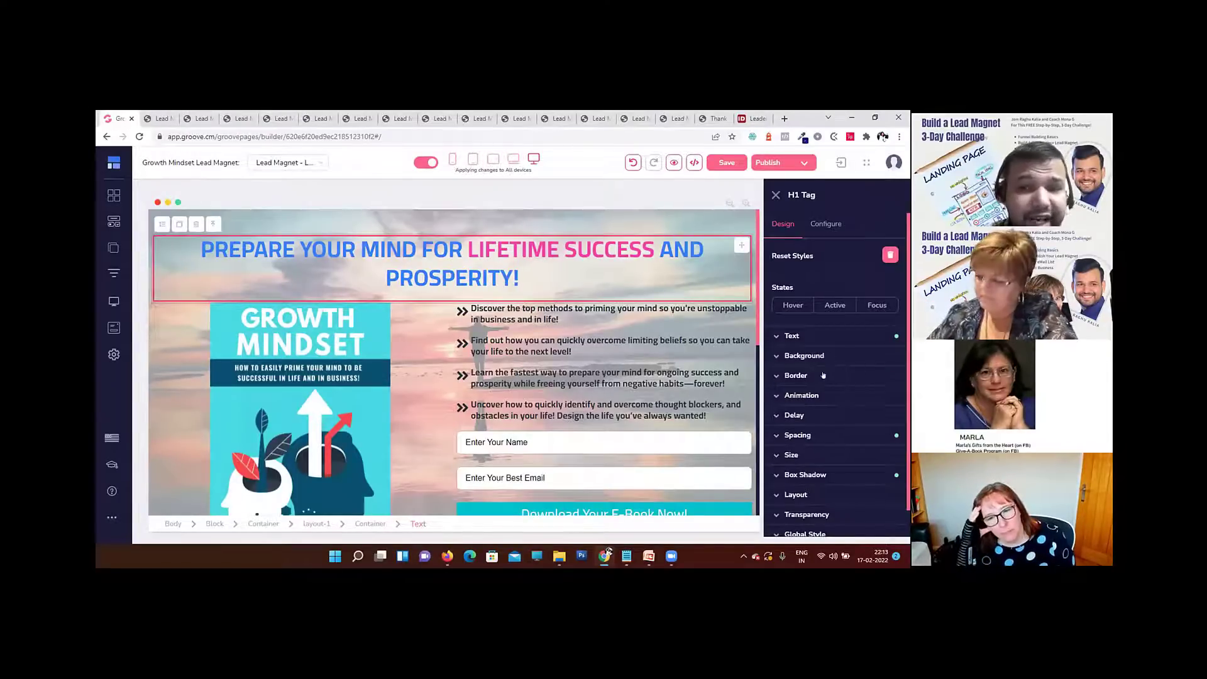
left_click(816, 395)
scroll(843, 364, "down", 2)
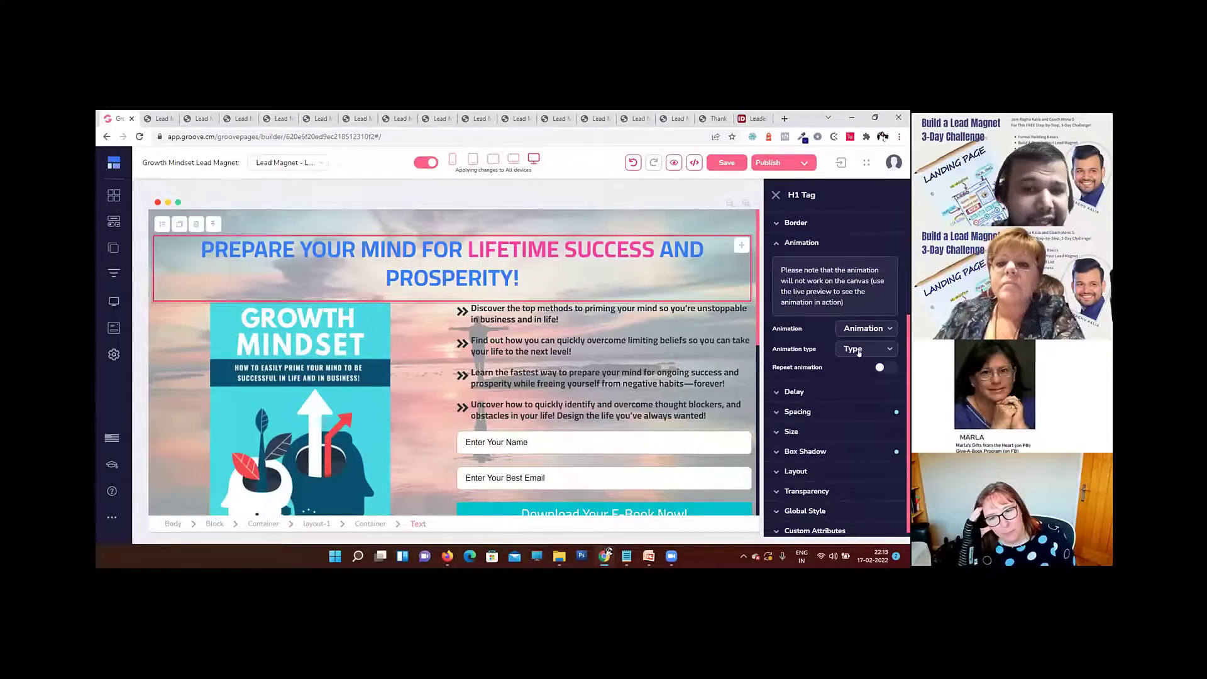
left_click(886, 367)
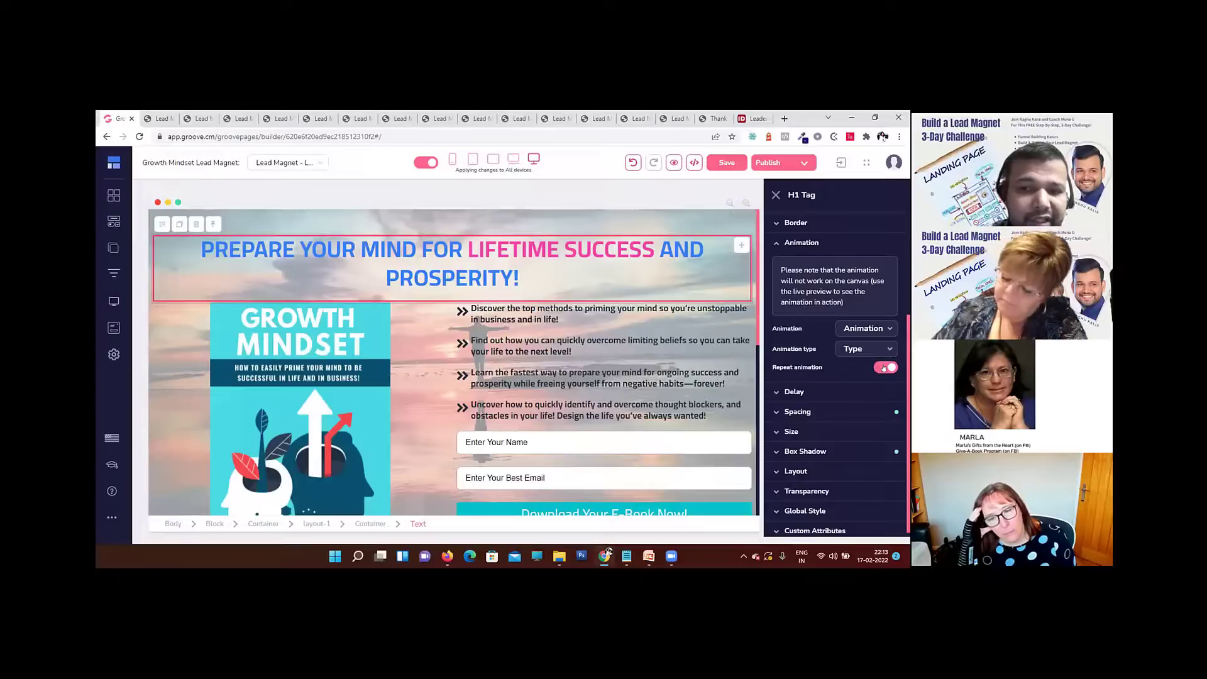
left_click(864, 333)
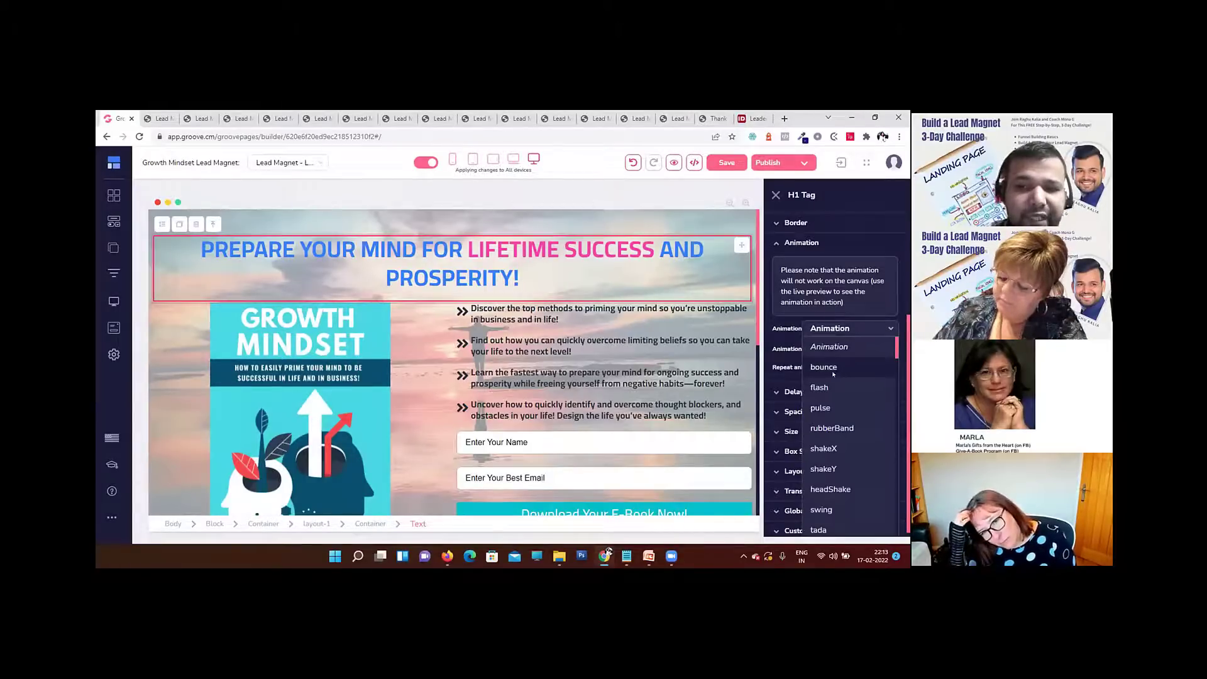
left_click(834, 428)
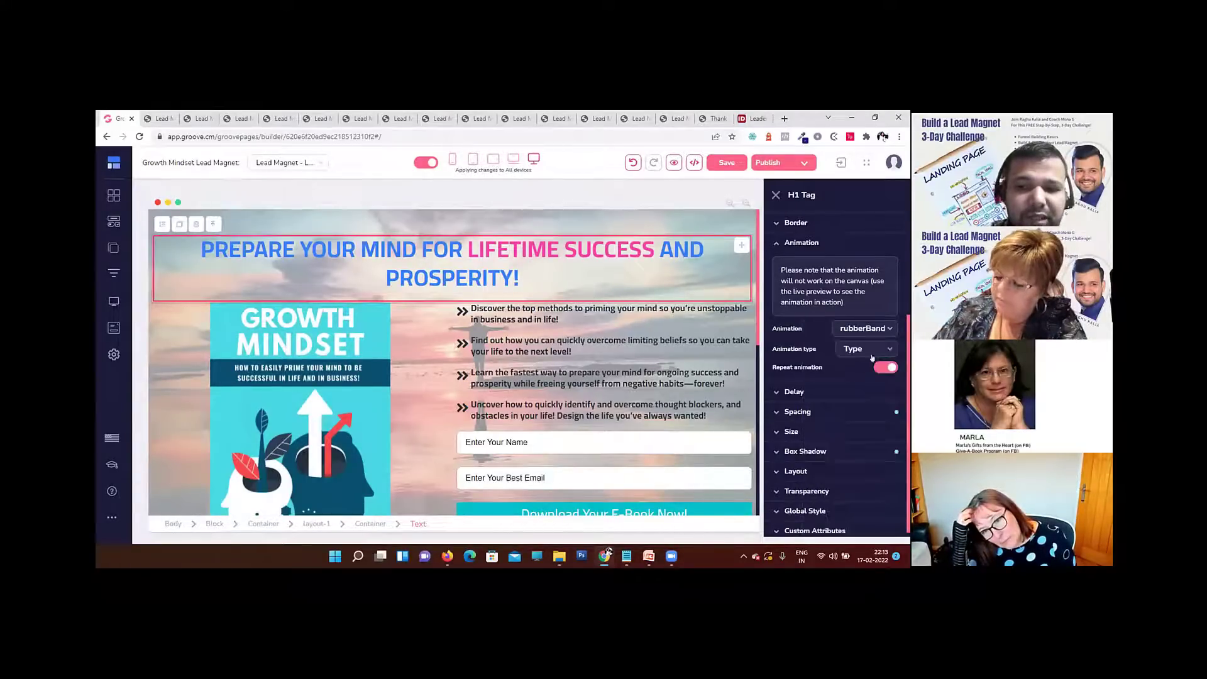
left_click(863, 349)
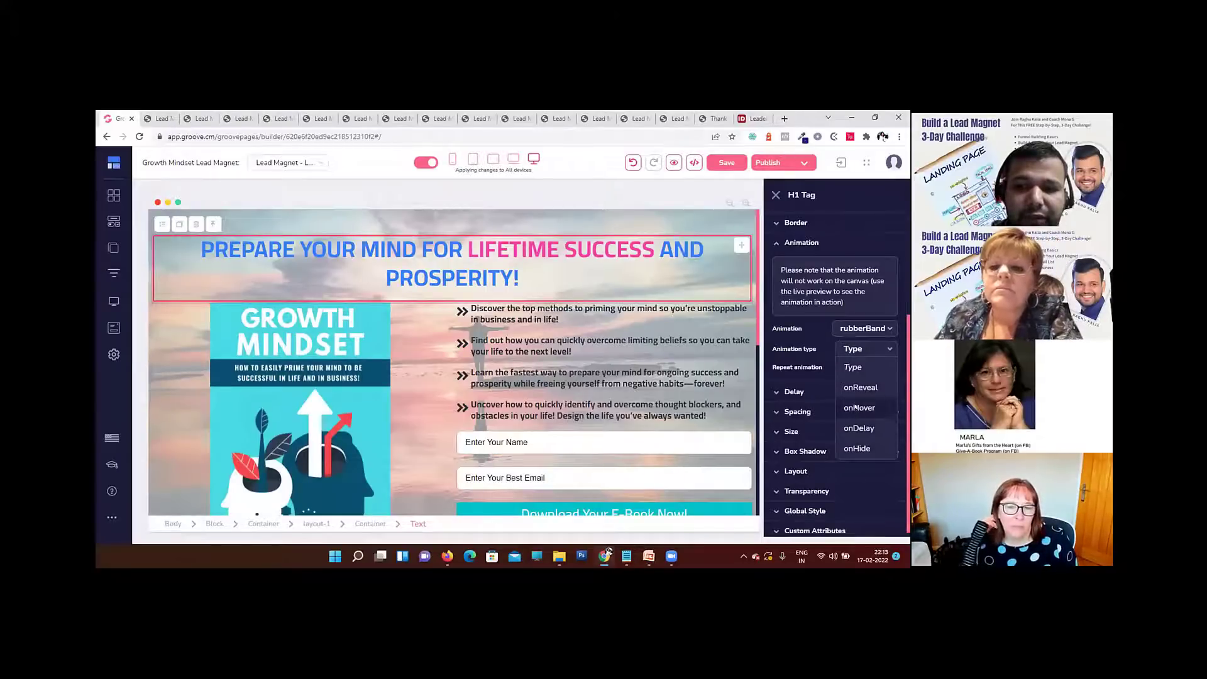
left_click(860, 388)
left_click(673, 162)
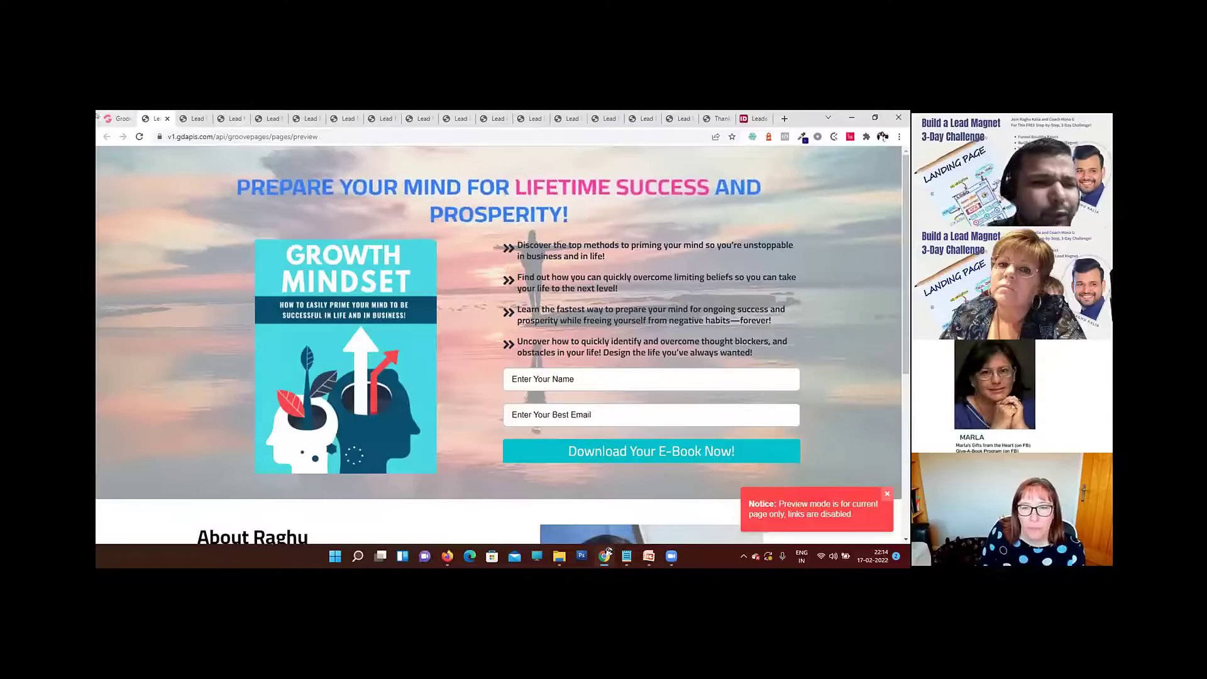
Step: Return to the editor and examine the main heading's text, background, size and spacing settings
left_click(120, 119)
left_click(802, 243)
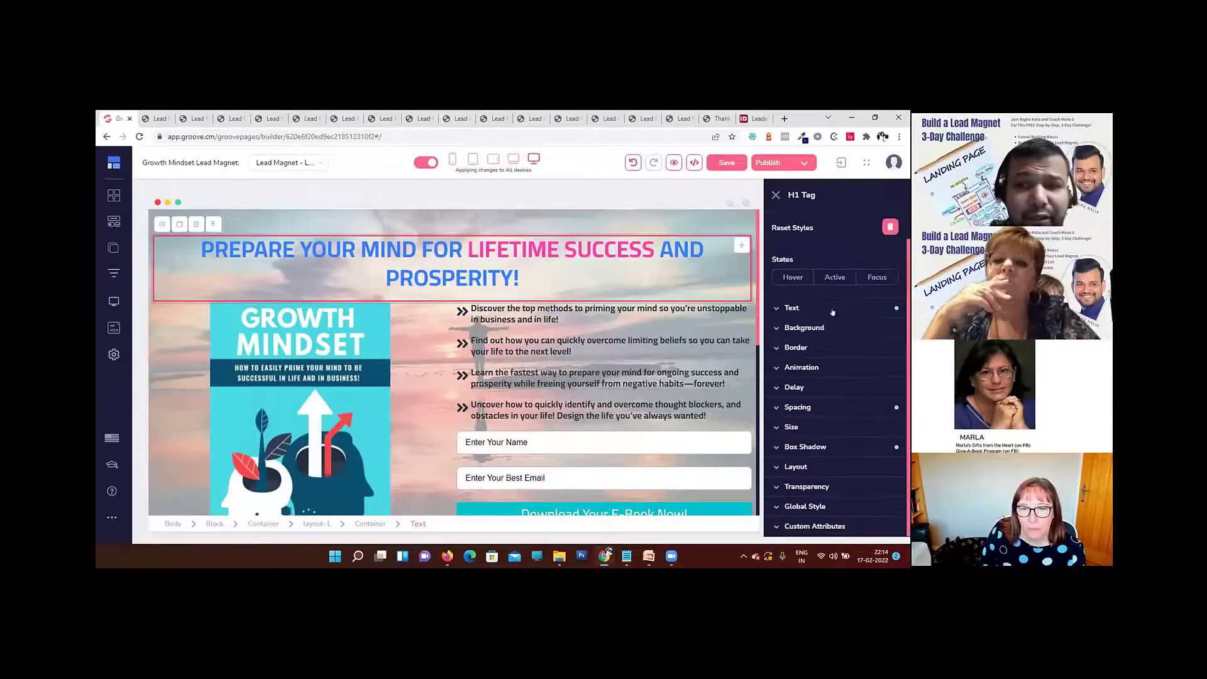
scroll(810, 340, "up", 1)
left_click(809, 341)
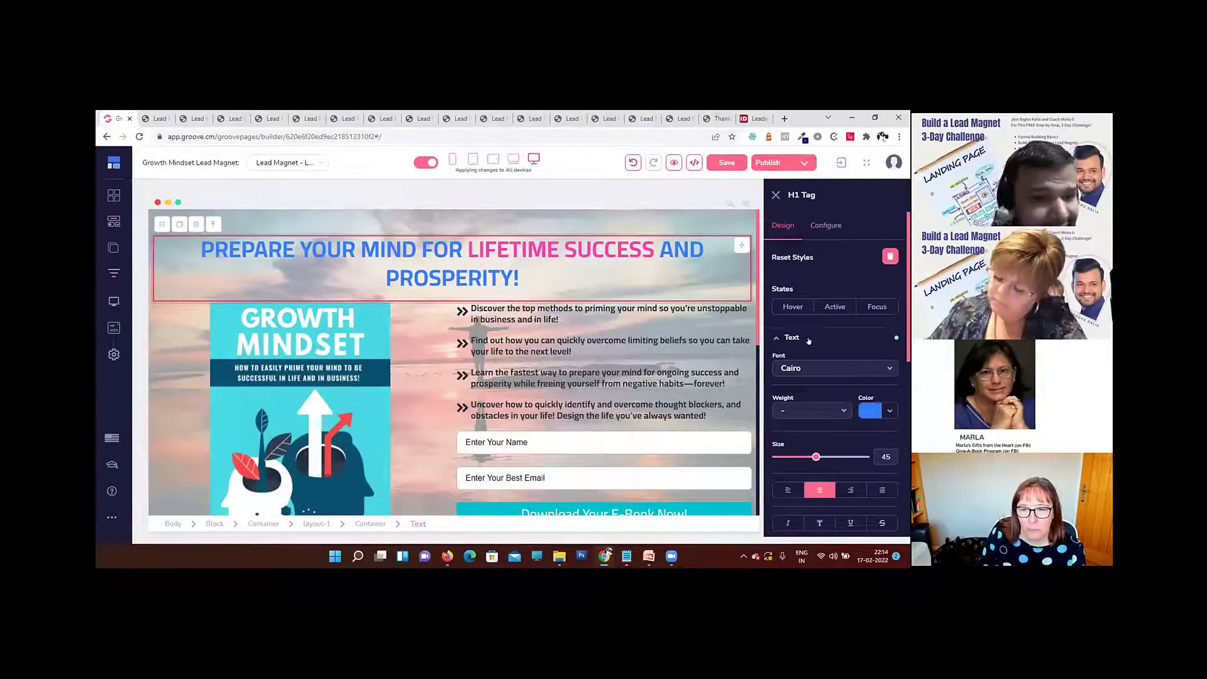
left_click(810, 341)
scroll(818, 334, "down", 1)
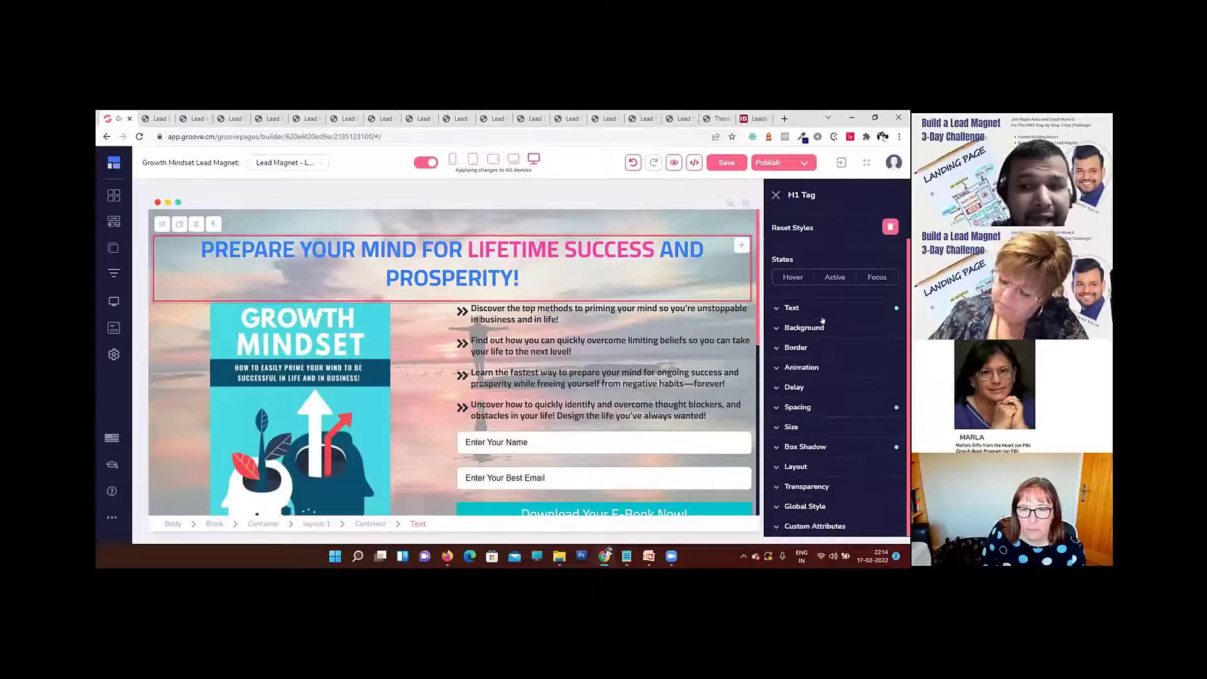
left_click(823, 326)
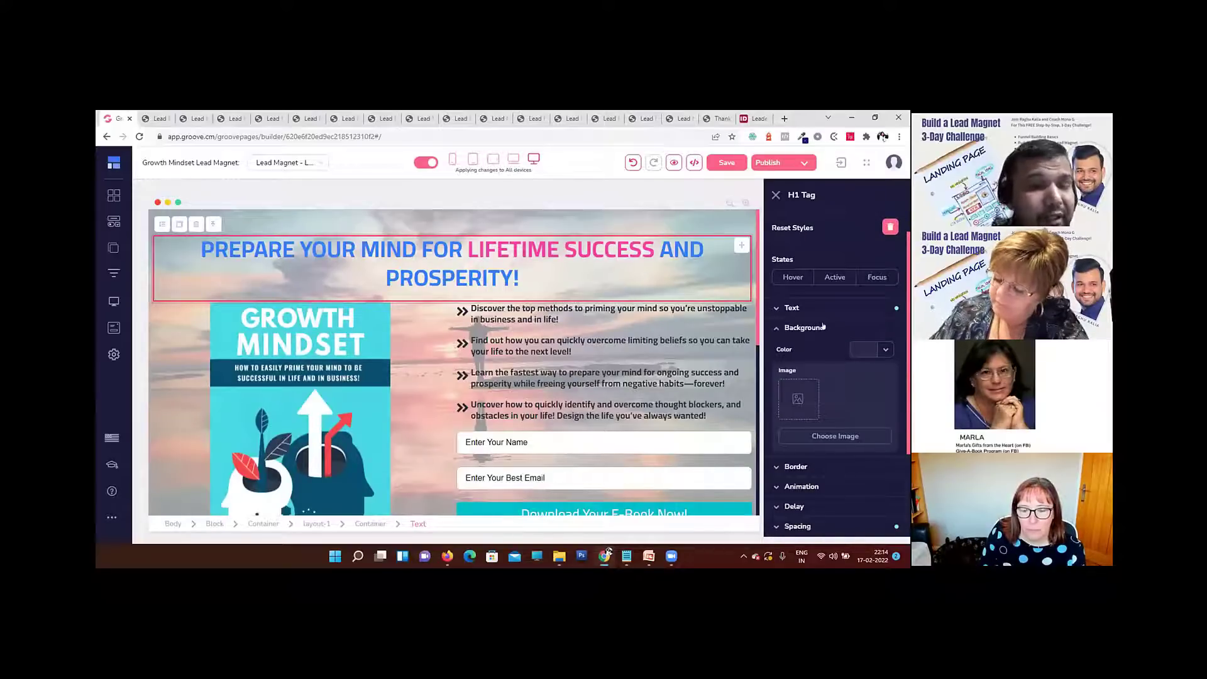
left_click(824, 327)
left_click(809, 429)
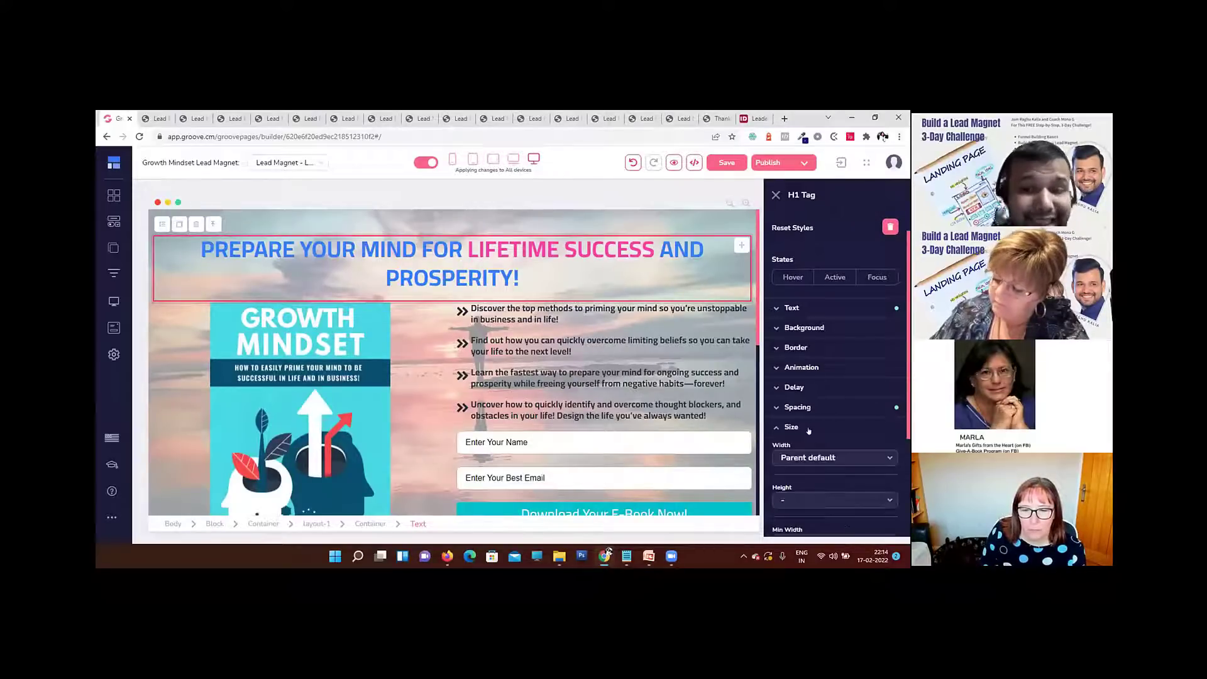
scroll(811, 427, "down", 3)
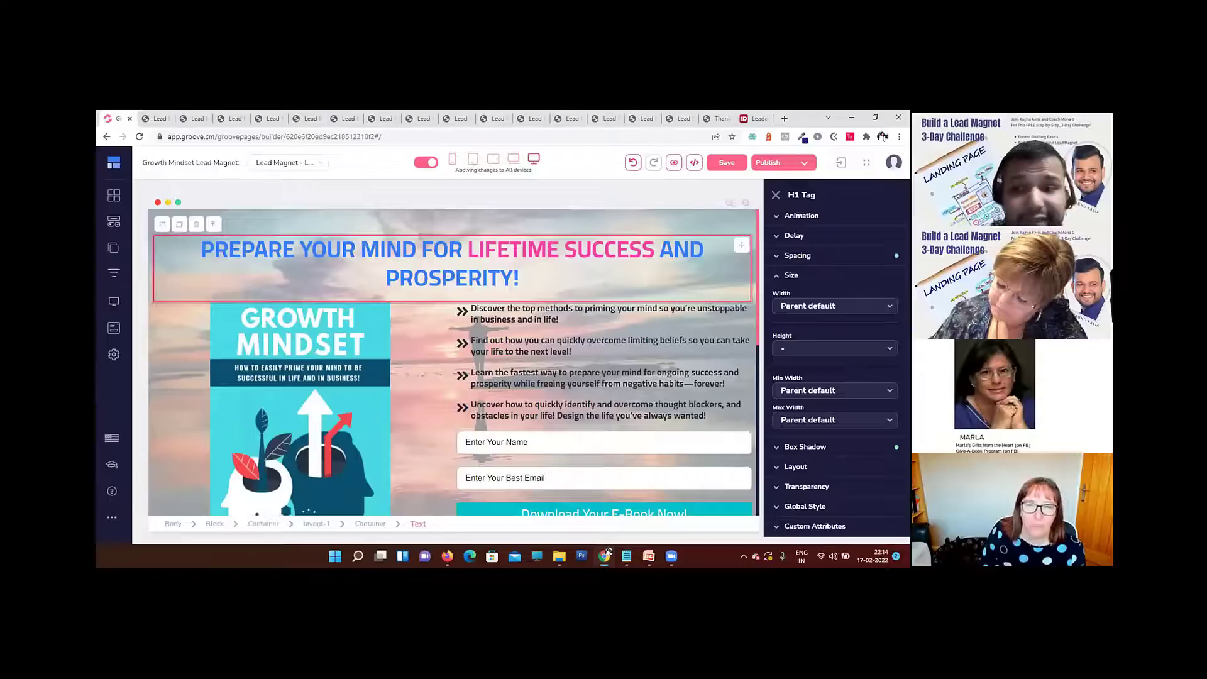
left_click(800, 276)
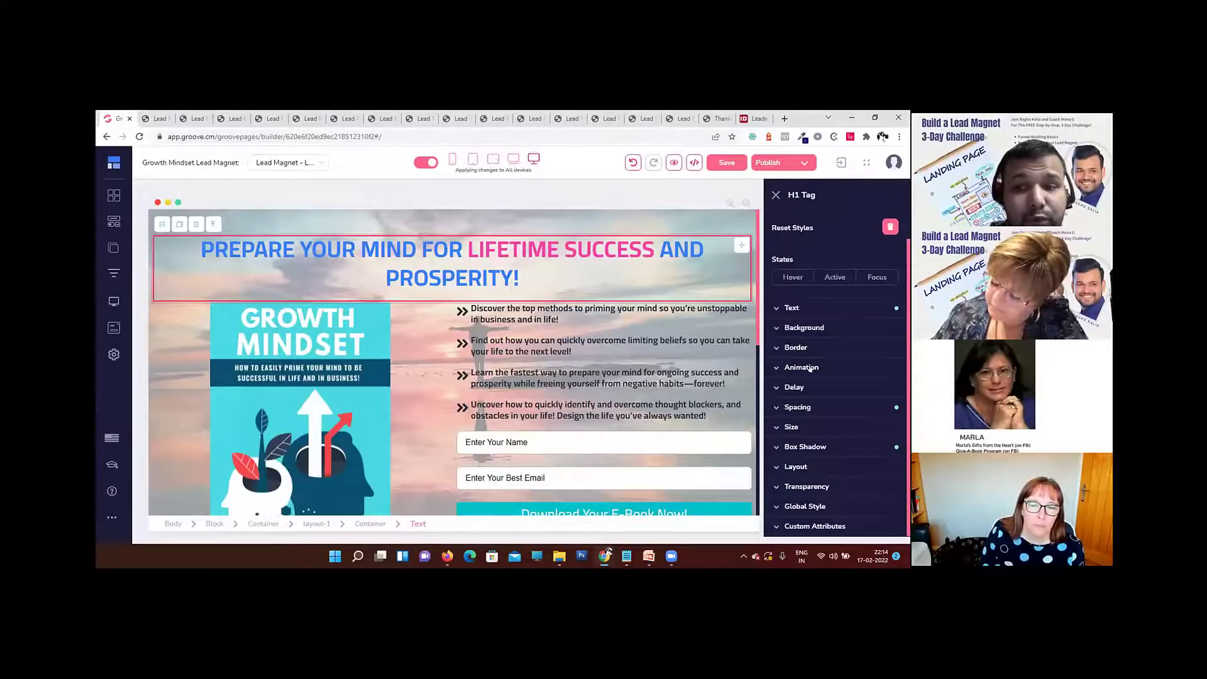
left_click(799, 407)
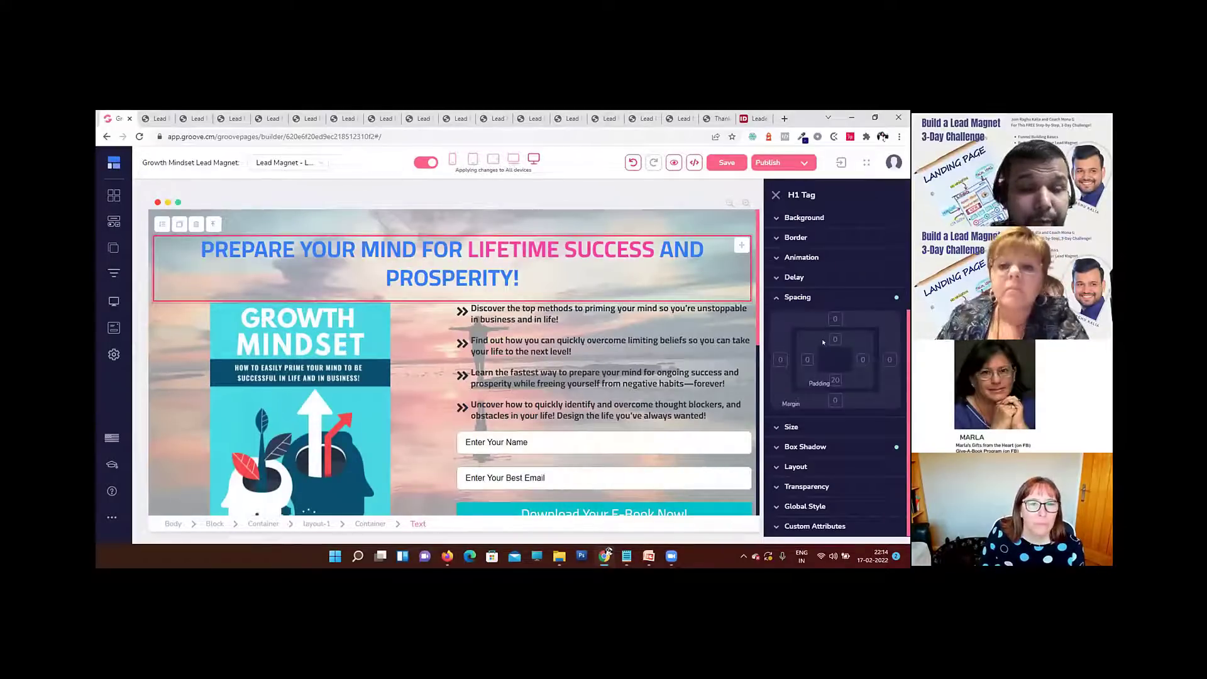
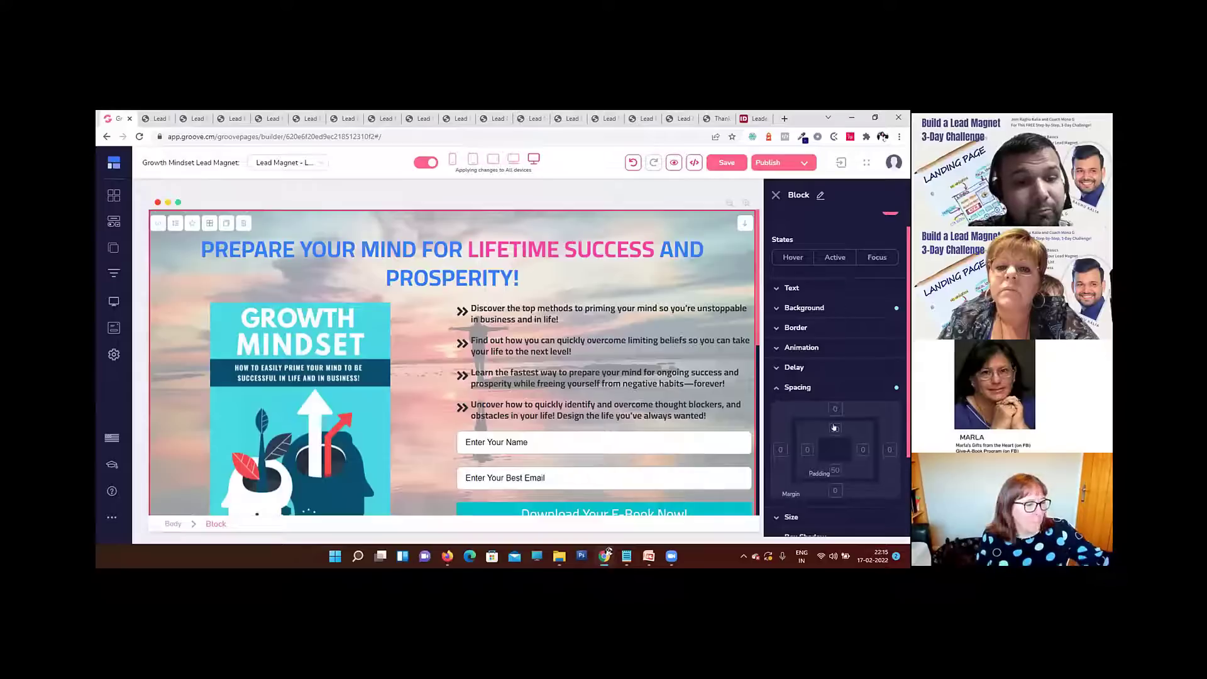
Step: Try a top margin of 131 on the hero block and return it to 0
left_click(834, 428)
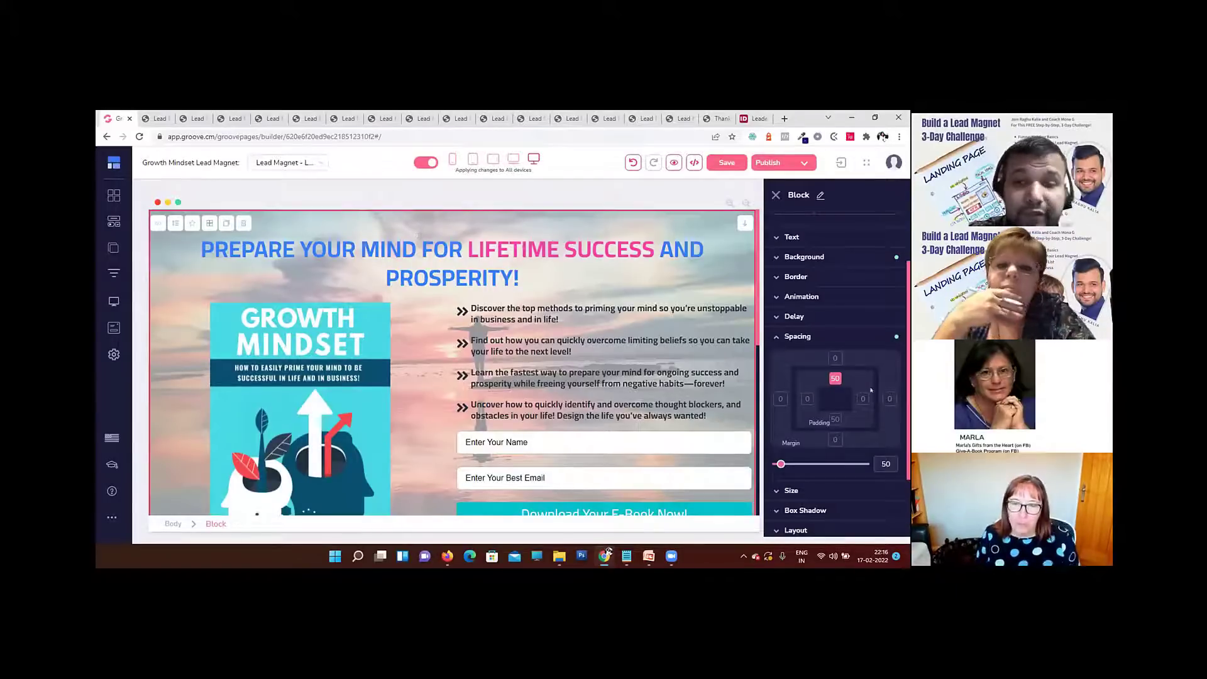
left_click(835, 358)
left_click(835, 378)
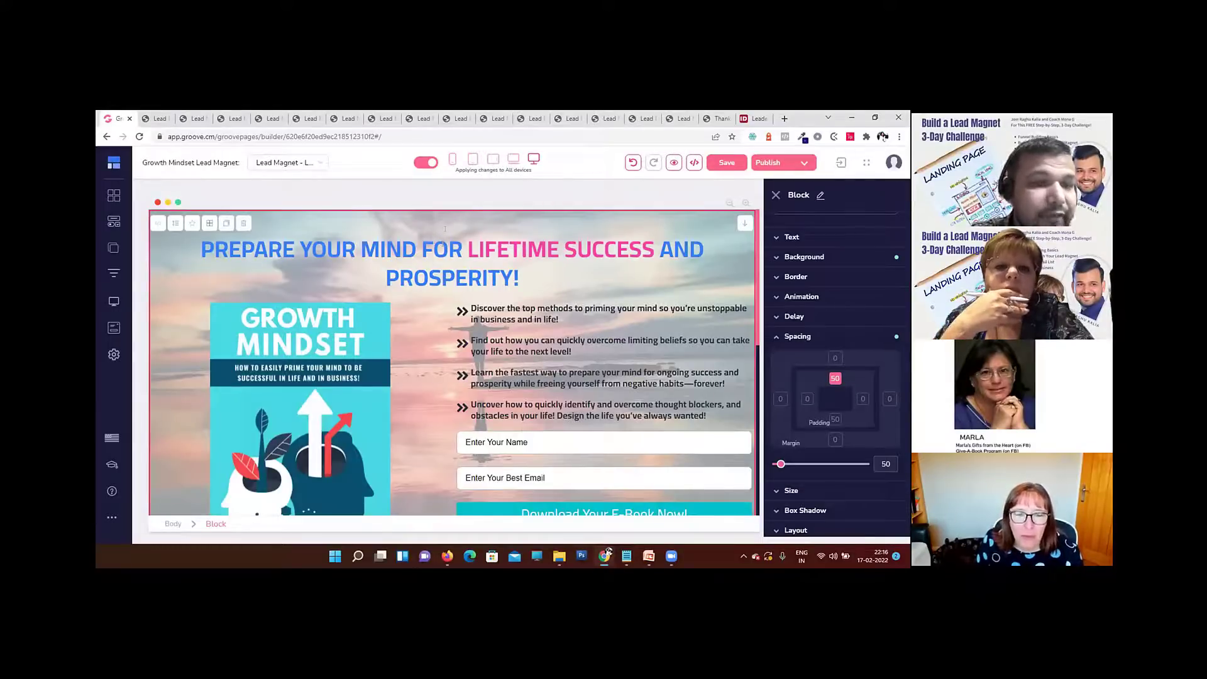
left_click(831, 359)
left_click_drag(776, 464, 787, 466)
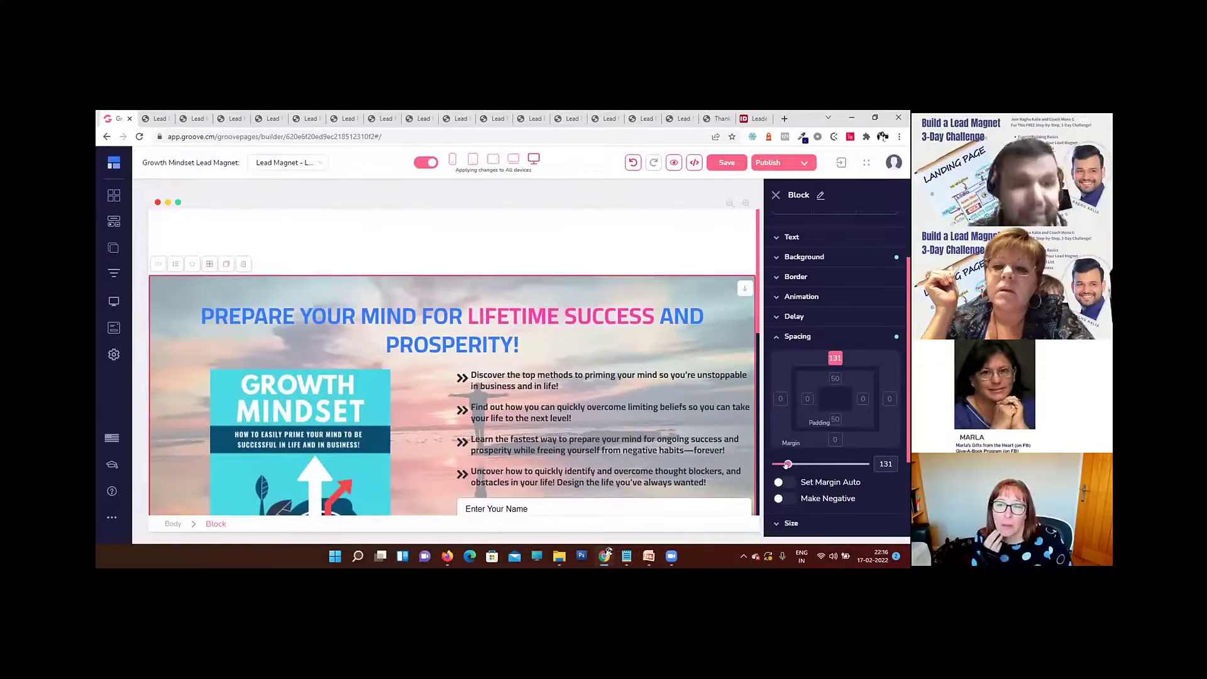
mouse_move(786, 464)
left_mouse_down()
mouse_move(799, 464)
mouse_move(776, 465)
left_mouse_up()
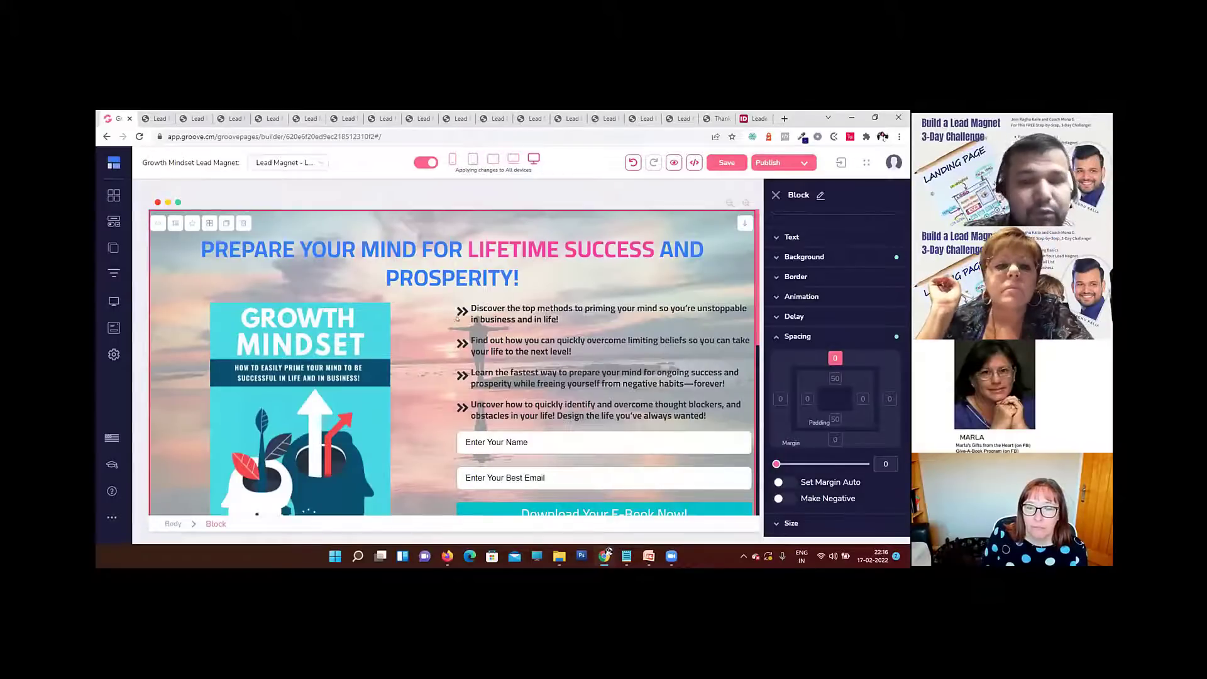
left_click(458, 262)
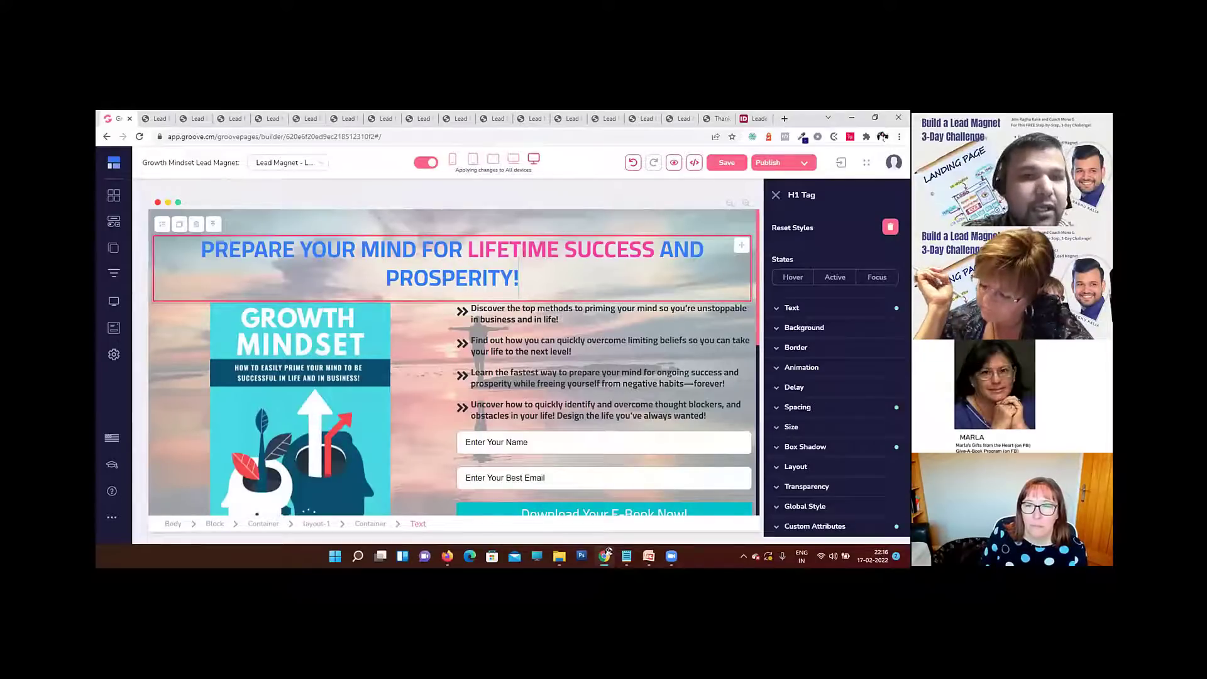
left_click(559, 319)
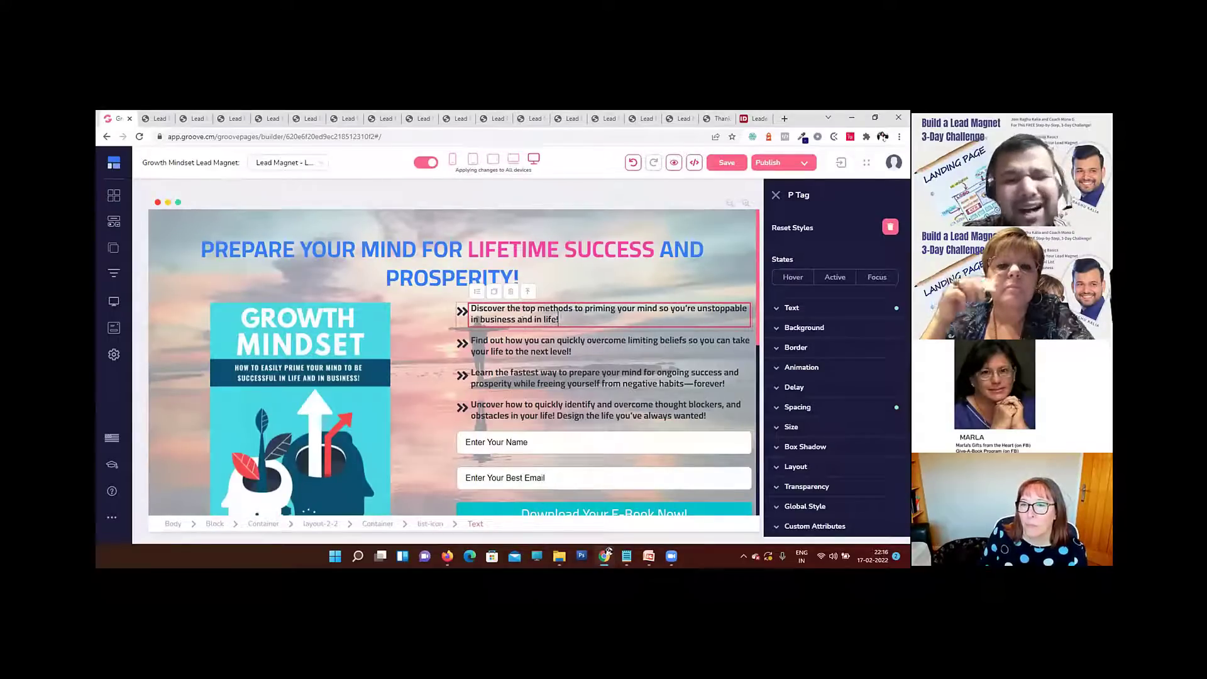
Step: Try a top margin of 177 on the About block and bring it back to 0
scroll(521, 325, "down", 4)
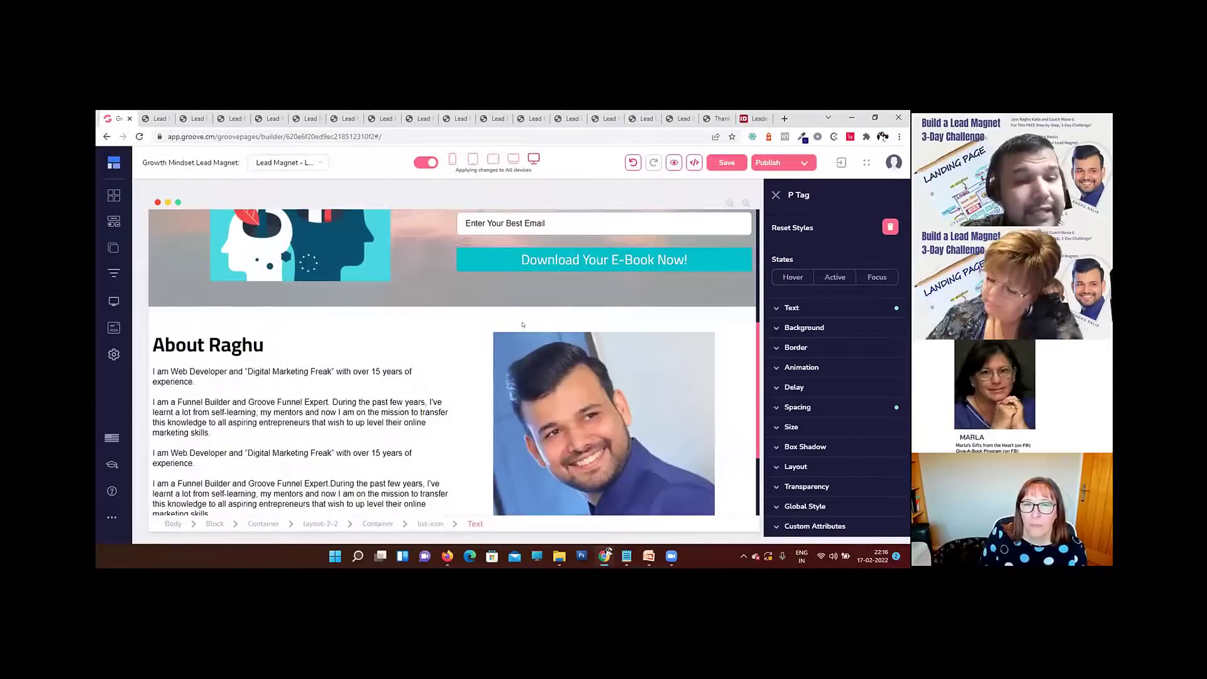
left_click(399, 319)
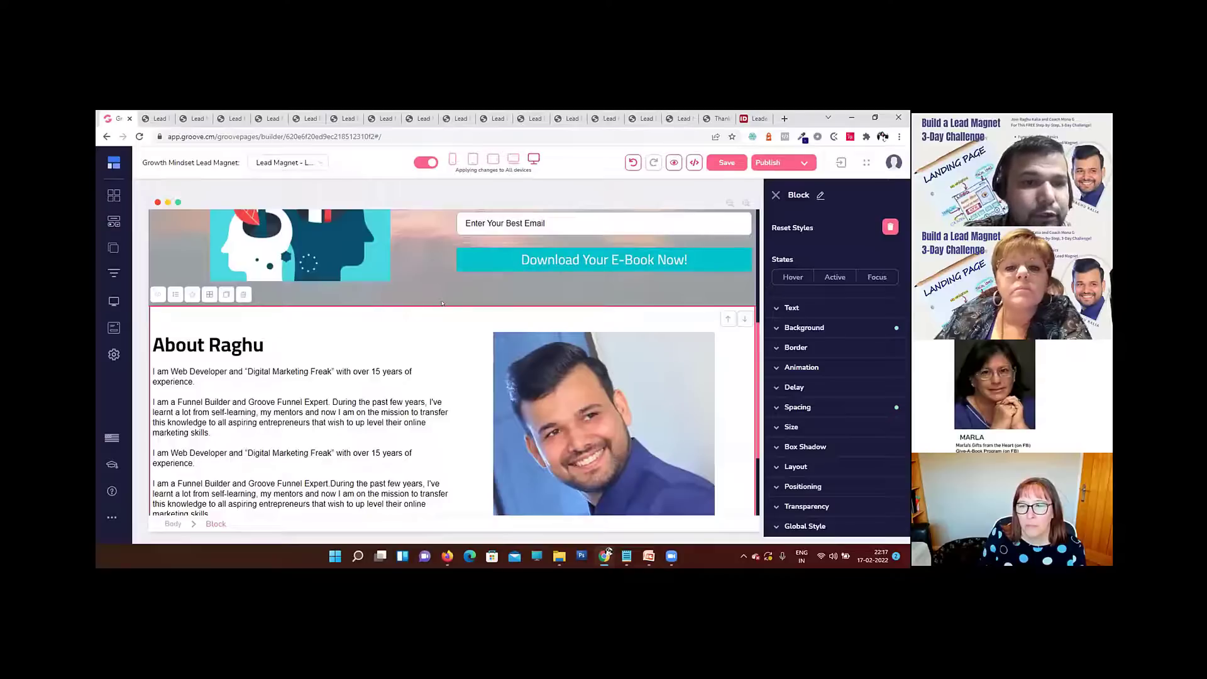
left_click(833, 406)
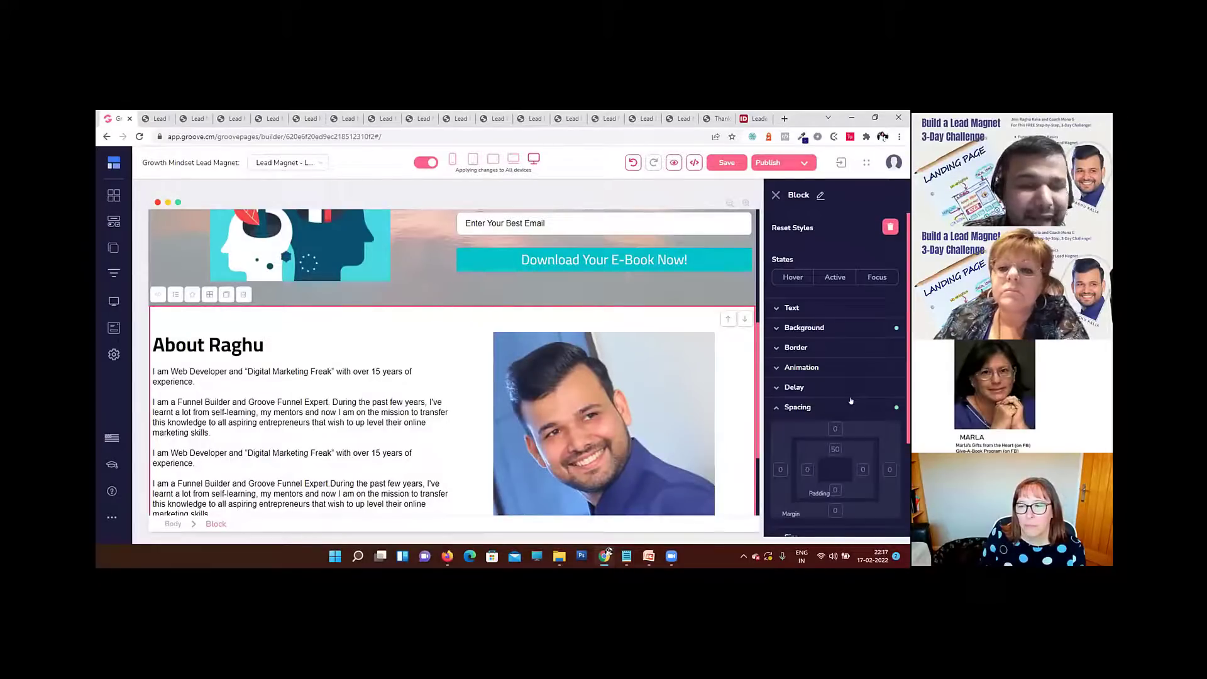
left_click(835, 431)
scroll(833, 433, "down", 2)
left_click_drag(775, 433, 793, 433)
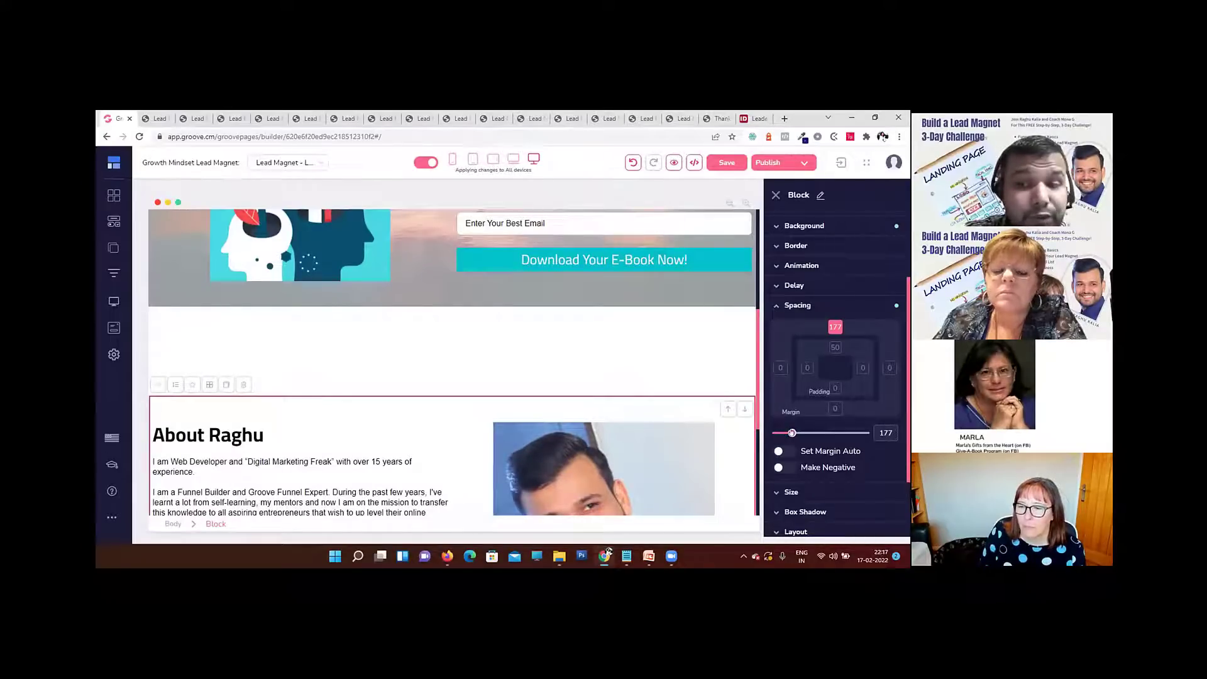
scroll(439, 415, "down", 3)
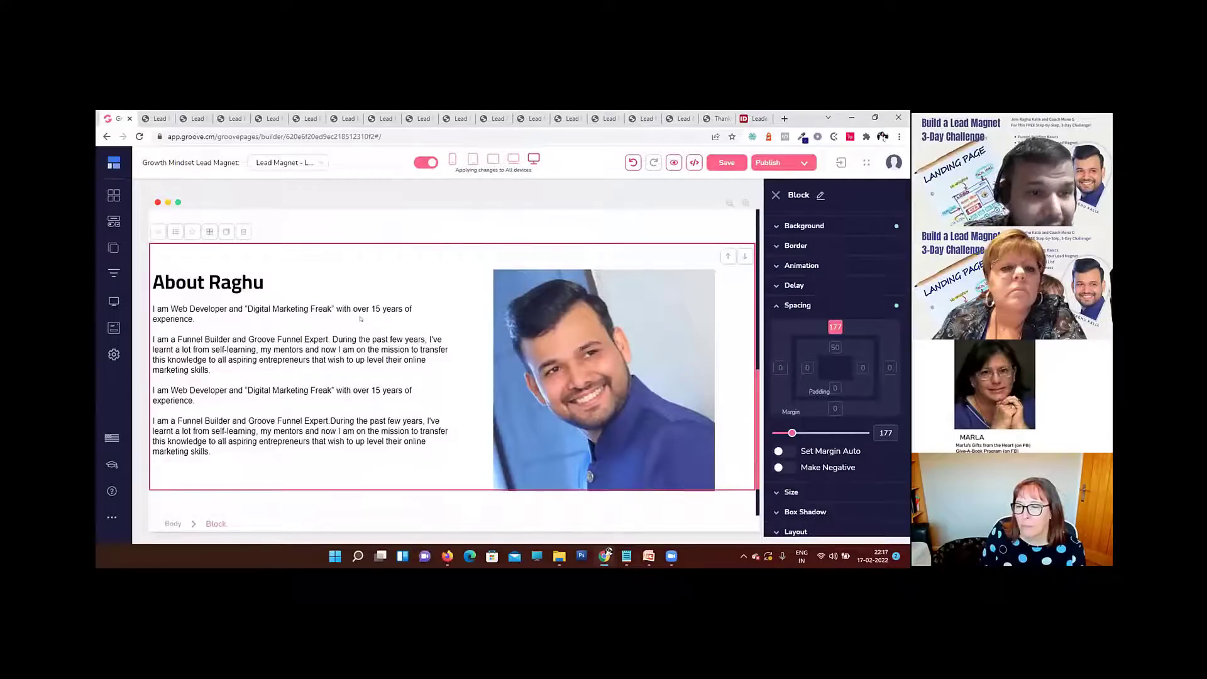
scroll(423, 325, "up", 2)
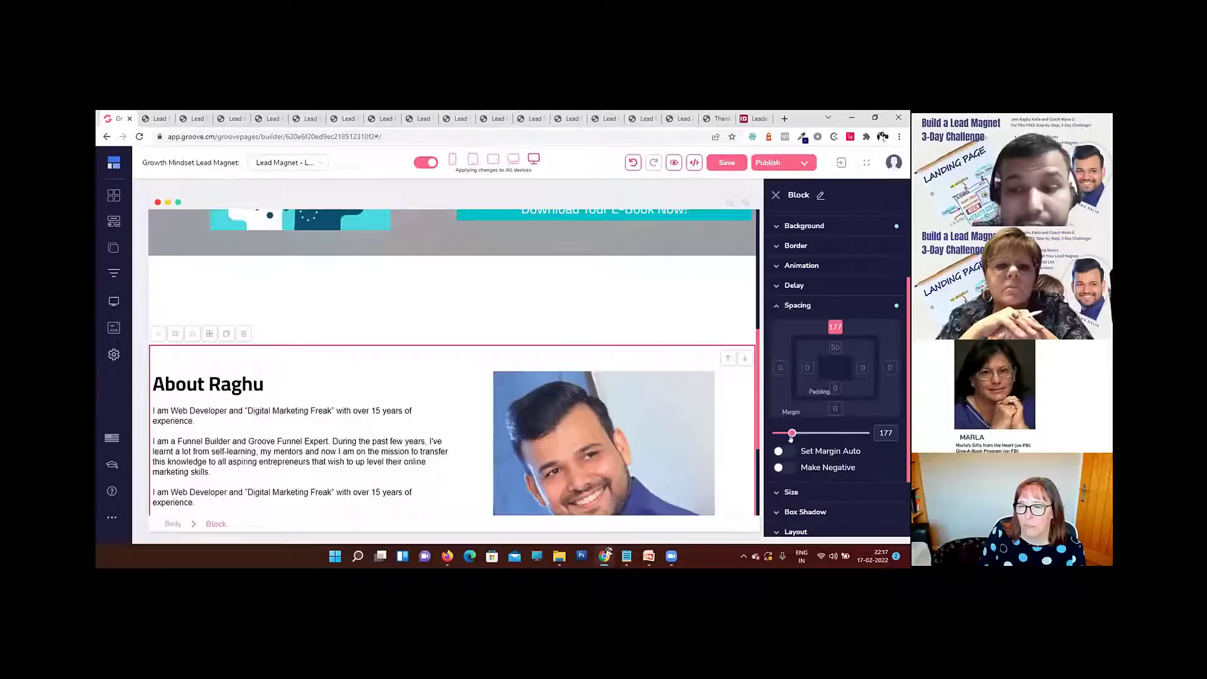
left_click_drag(792, 432, 753, 433)
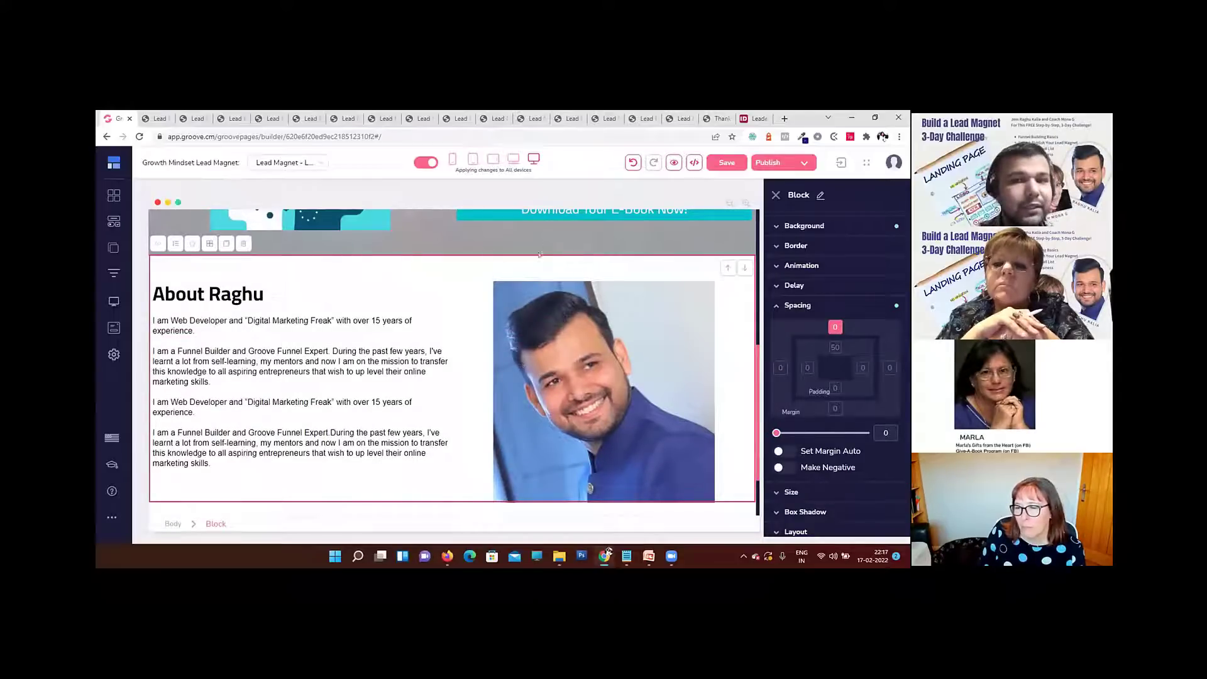
Step: Save the page and close the About block's spacing settings
left_click(727, 162)
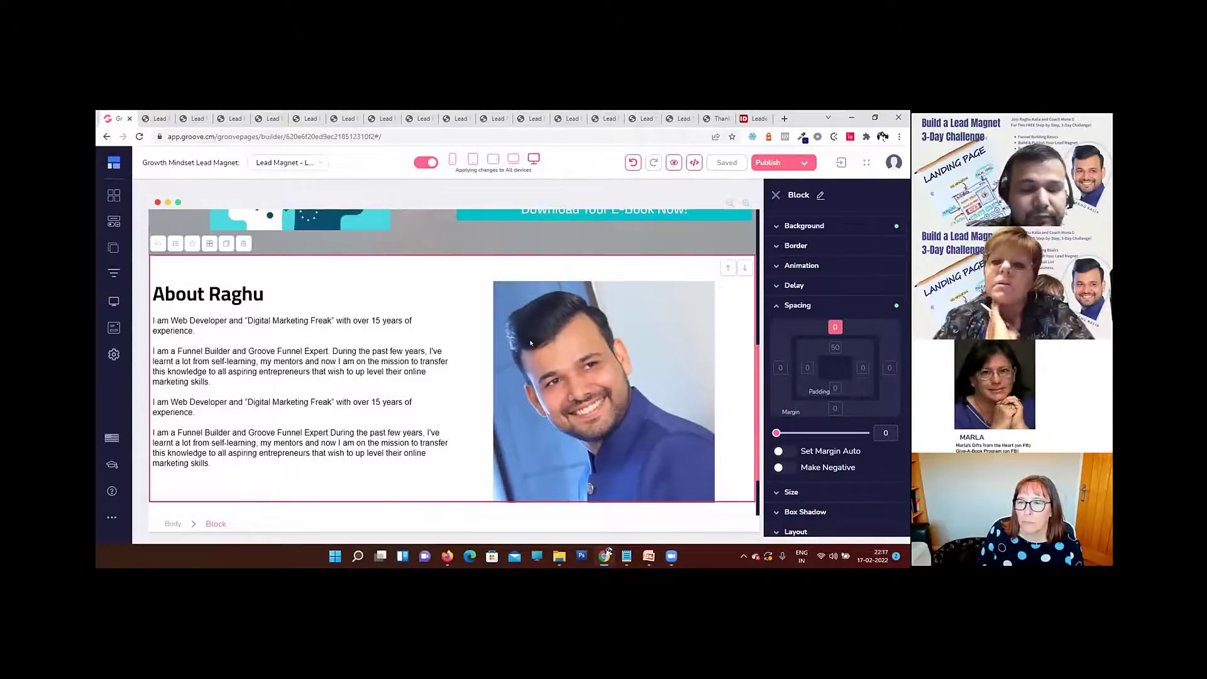
scroll(531, 335, "up", 5)
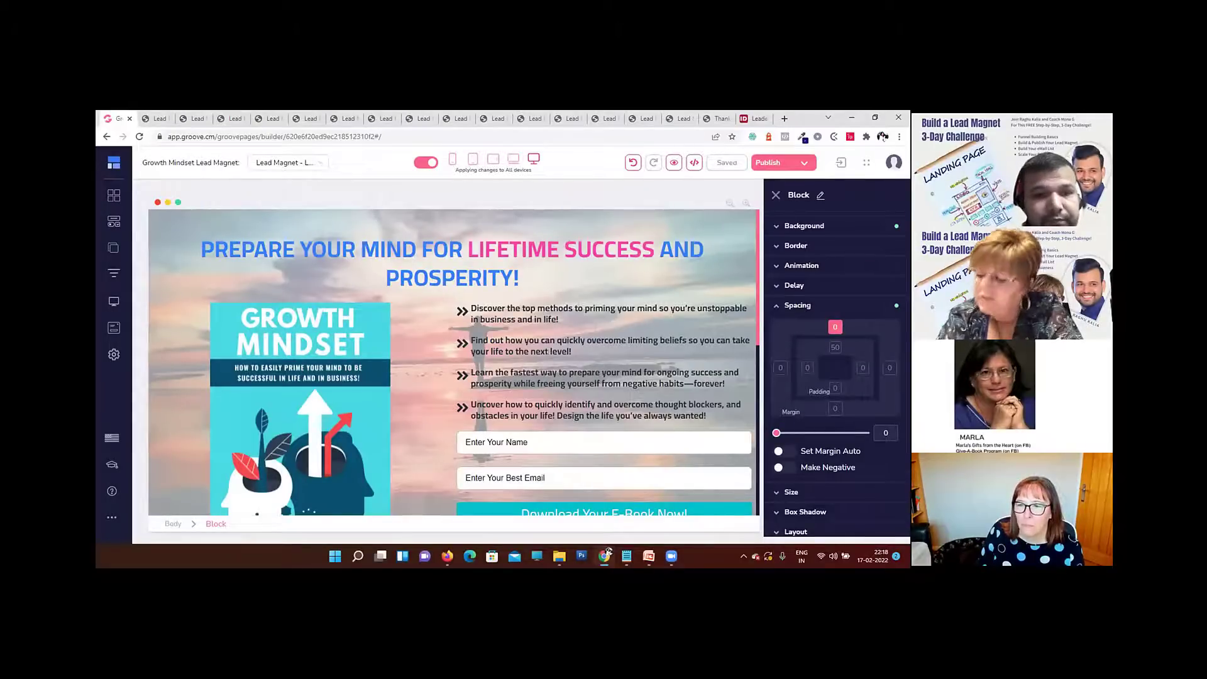
left_click(817, 306)
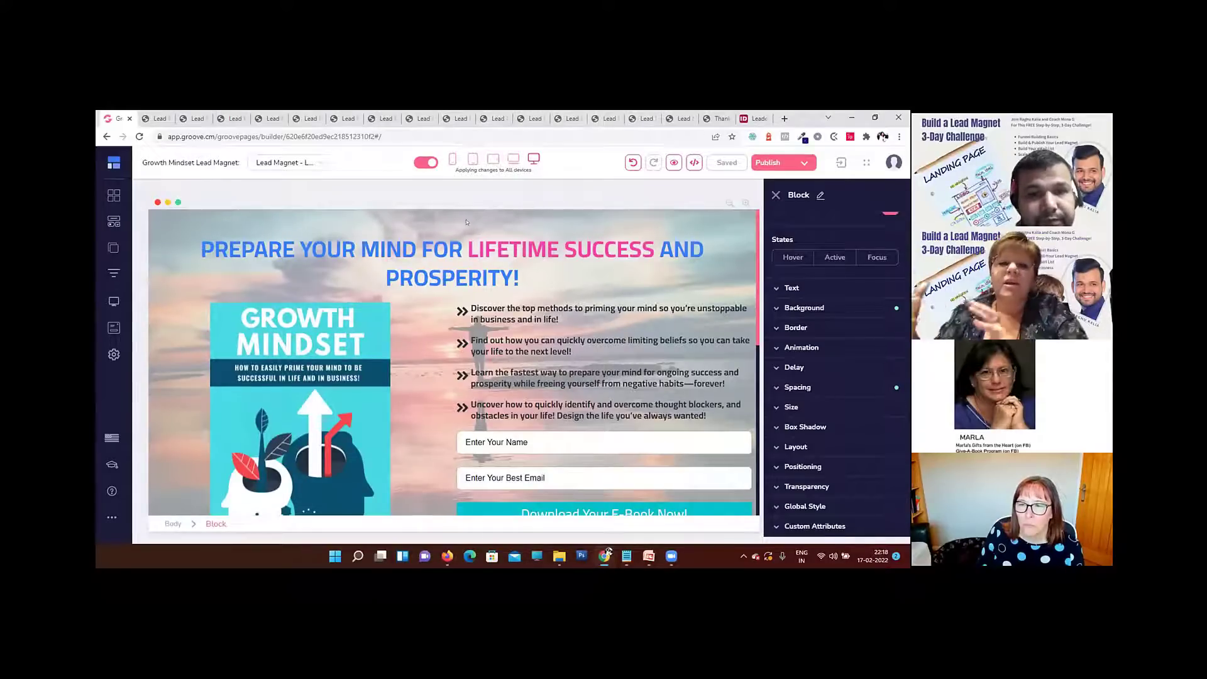
Step: Set the hero block's background overlay colour #F7F7F7 to an opacity of 0.42
left_click(522, 227)
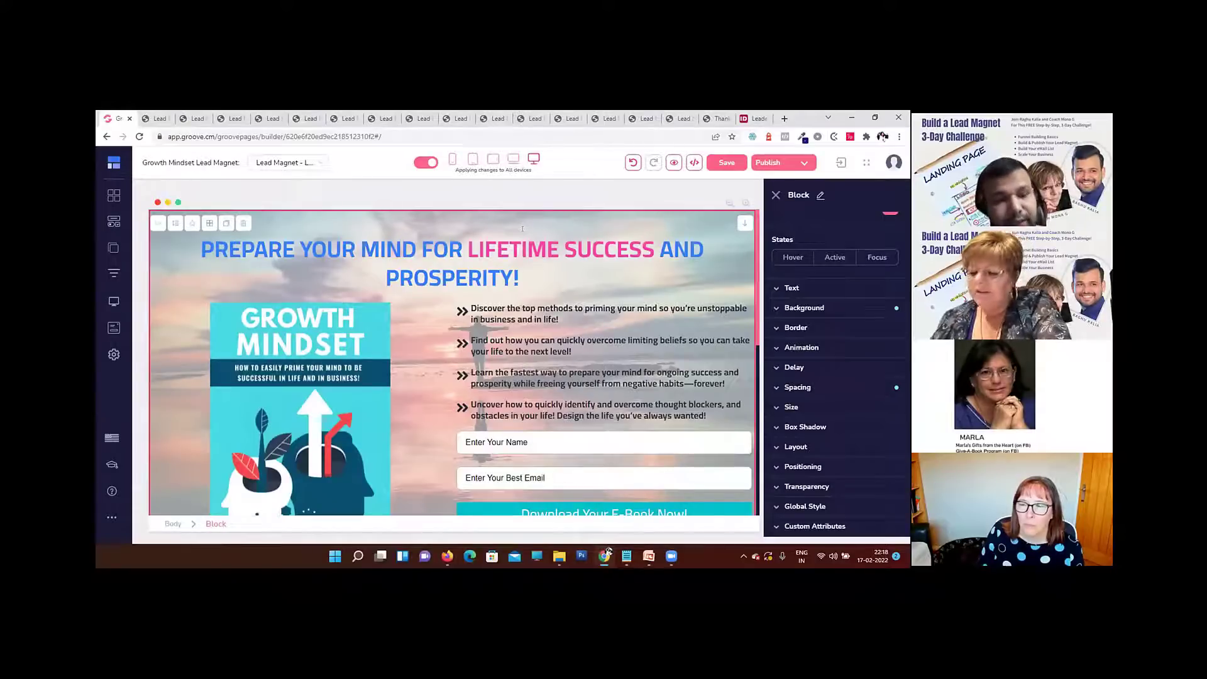
left_click(808, 308)
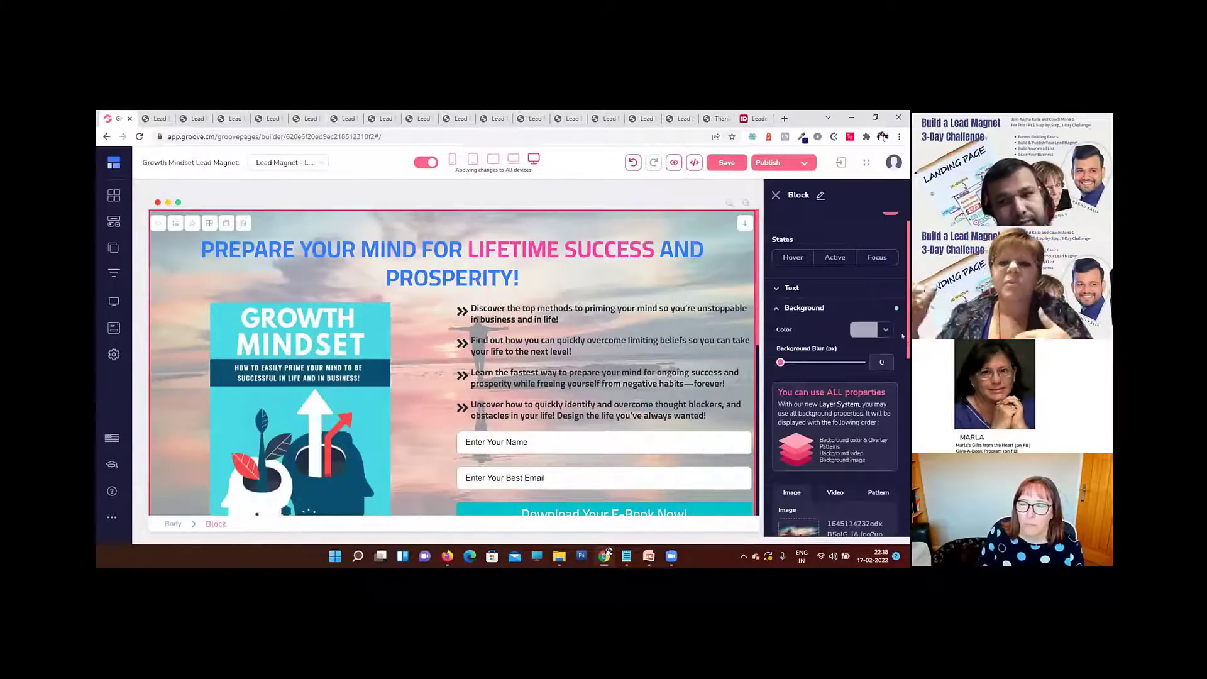
scroll(828, 382, "down", 1)
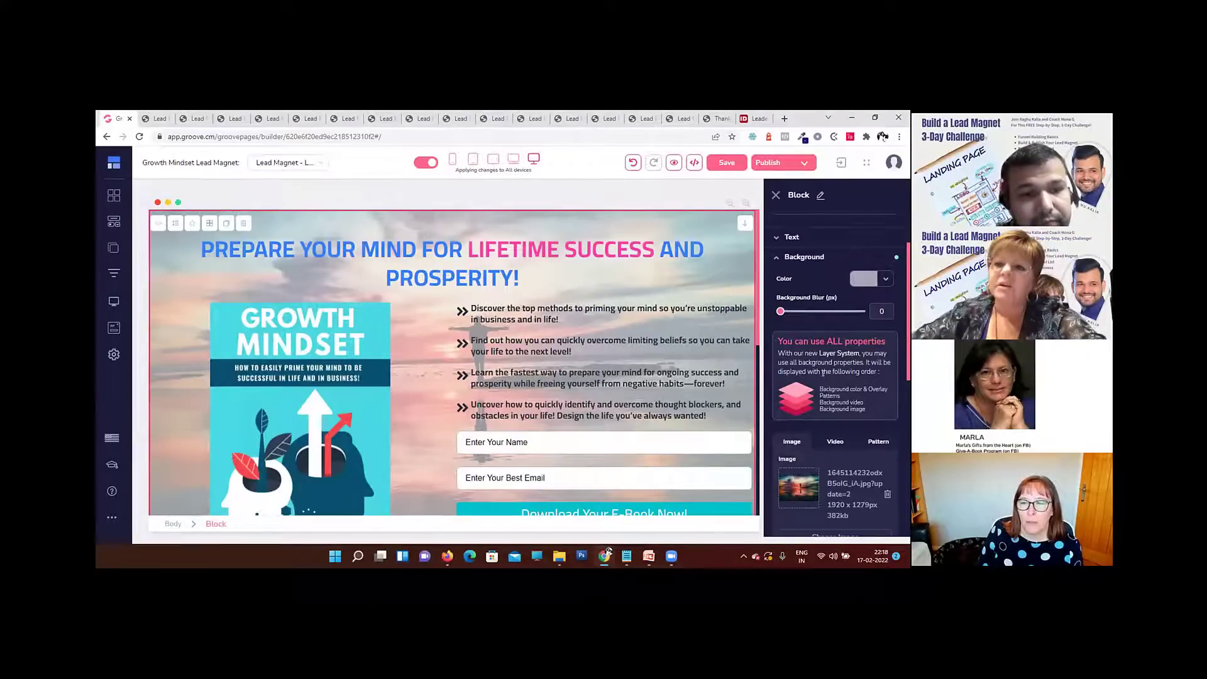
left_click(885, 276)
left_click(884, 375)
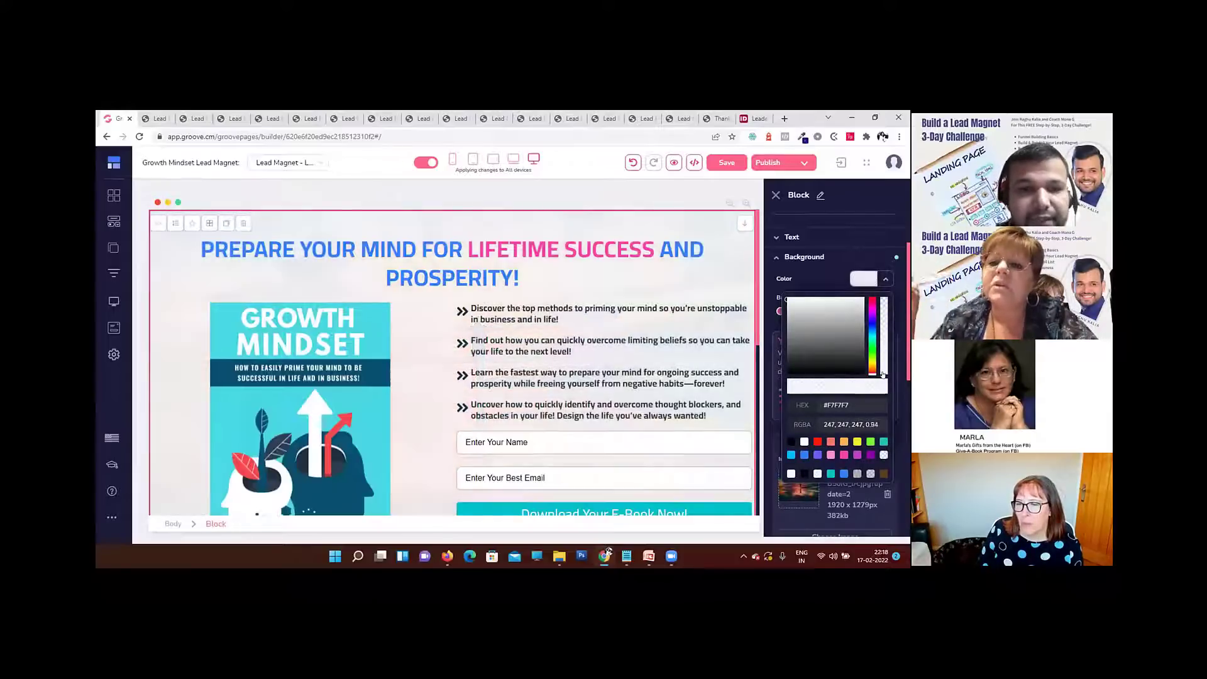
left_click_drag(884, 376, 883, 328)
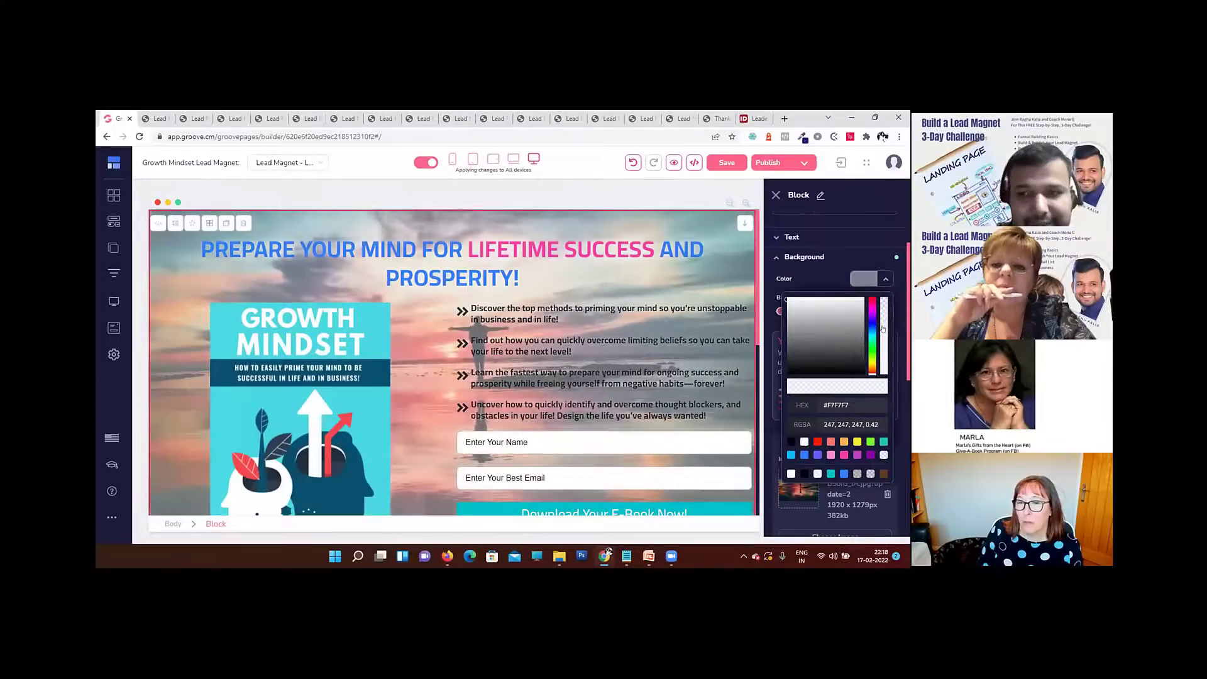
left_click(883, 279)
Step: Give the hero block's background a blur of 5 px and save the page
mouse_move(778, 311)
left_mouse_down()
mouse_move(849, 313)
mouse_move(794, 312)
left_mouse_up()
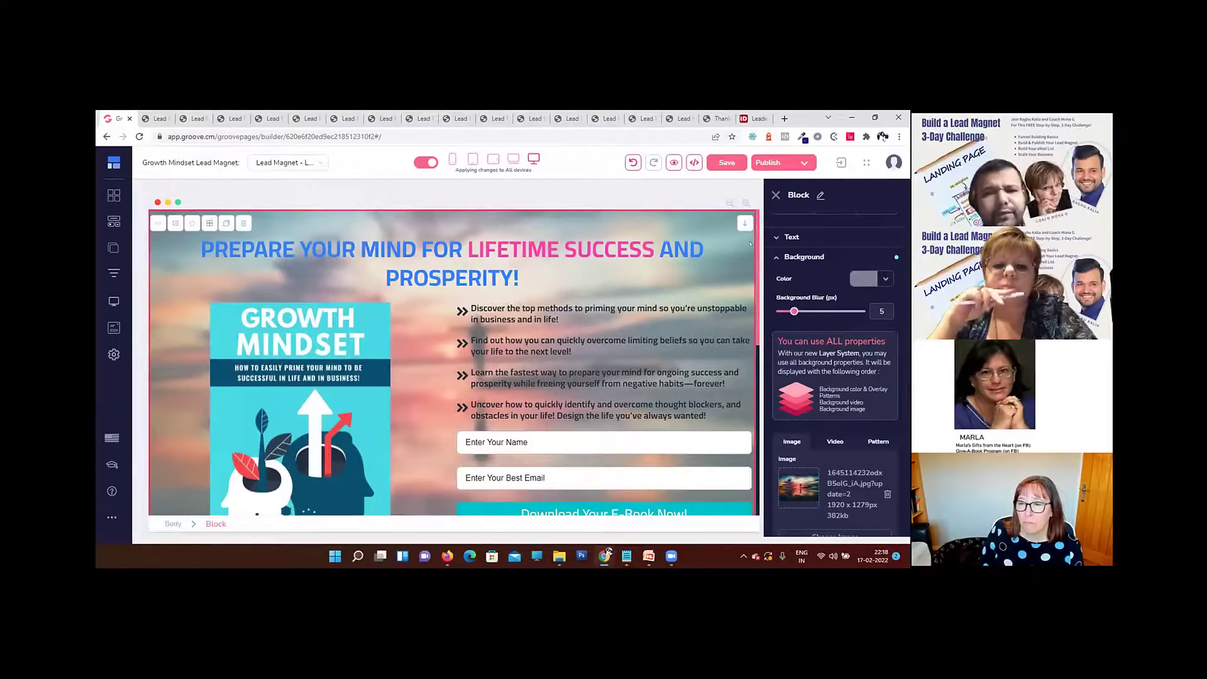
left_click(720, 160)
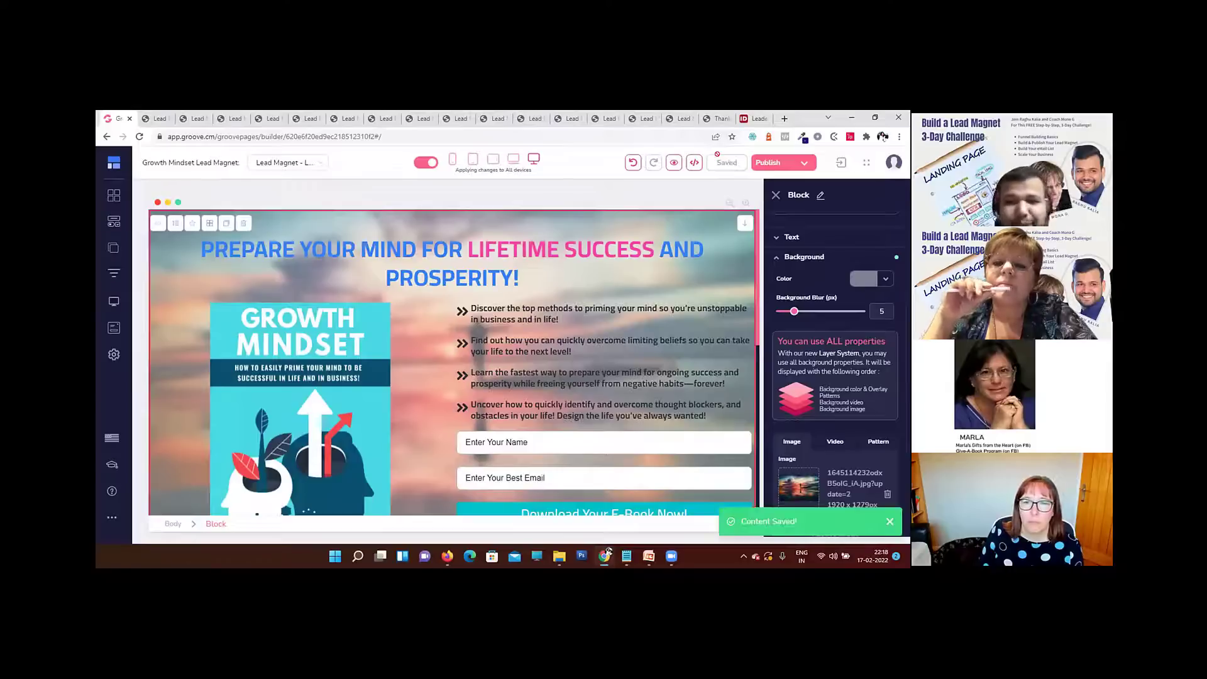
left_click(808, 257)
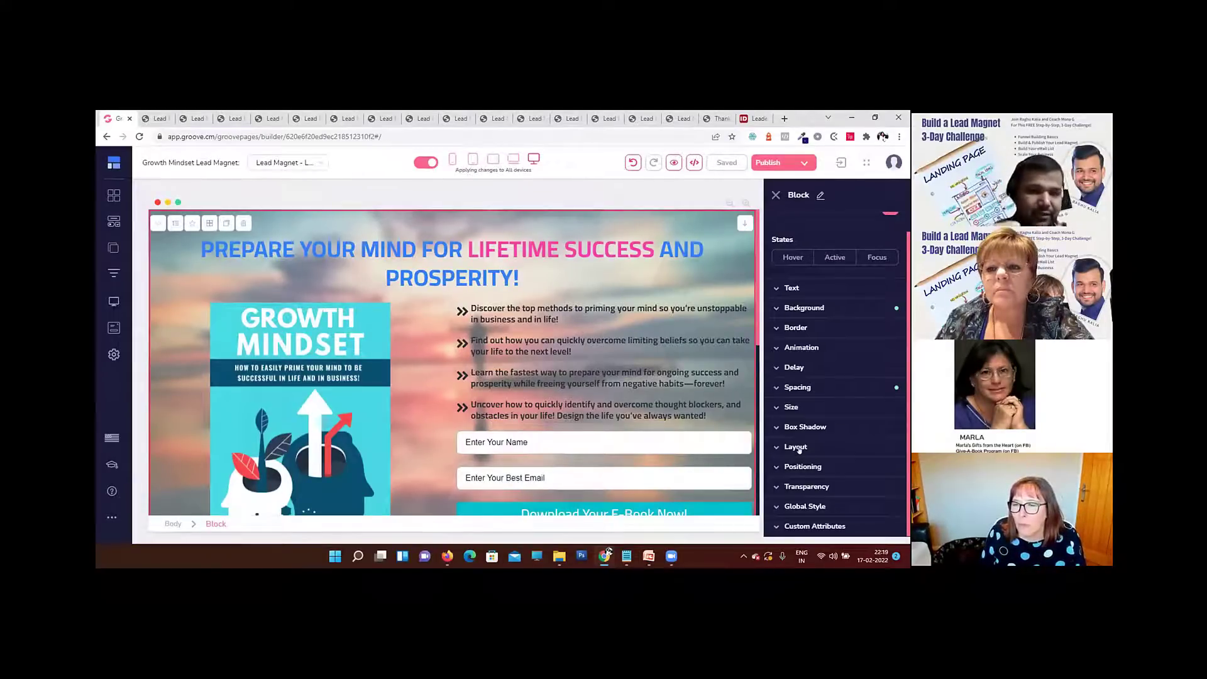
Step: Reduce the Growth Mindset book cover image's width to 43% relative to its parent
scroll(364, 326, "down", 5)
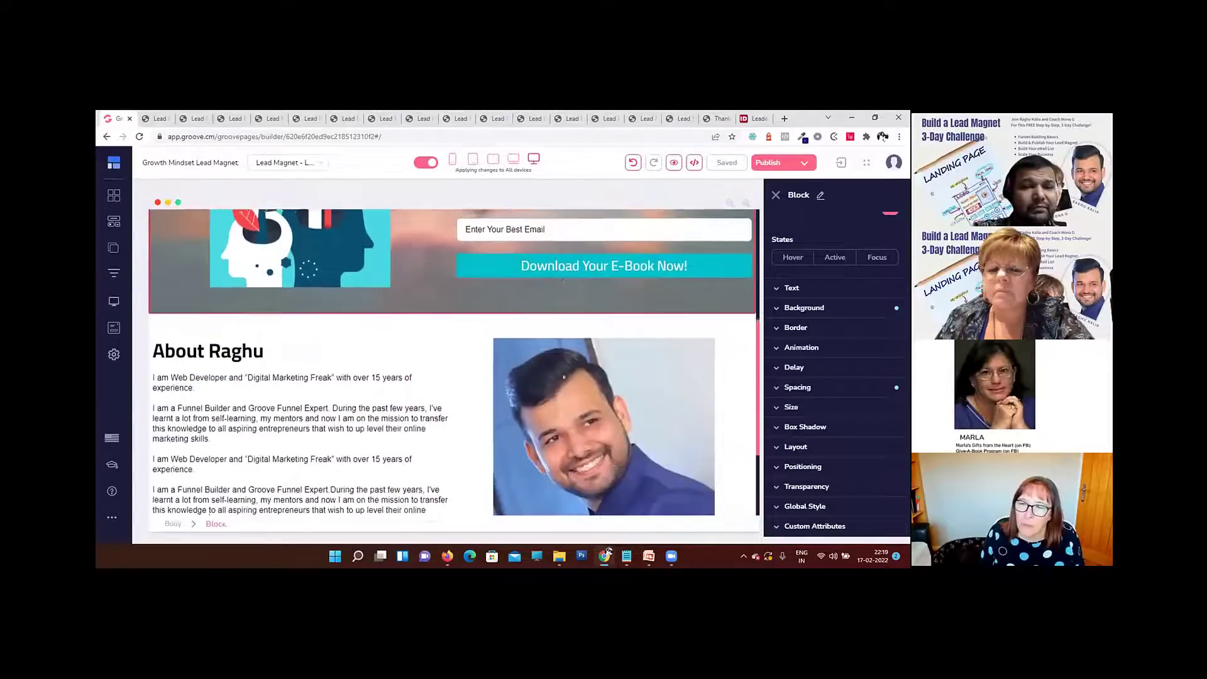
scroll(365, 326, "up", 4)
left_click(344, 317)
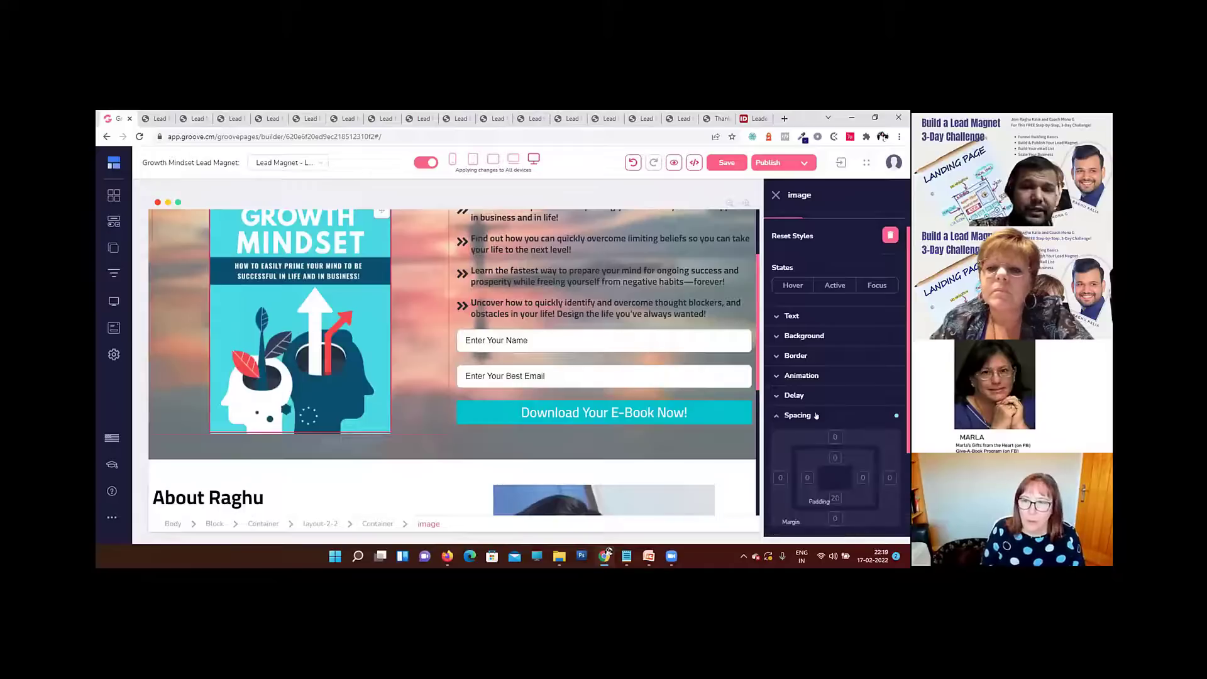
left_click(809, 434)
scroll(818, 434, "down", 1)
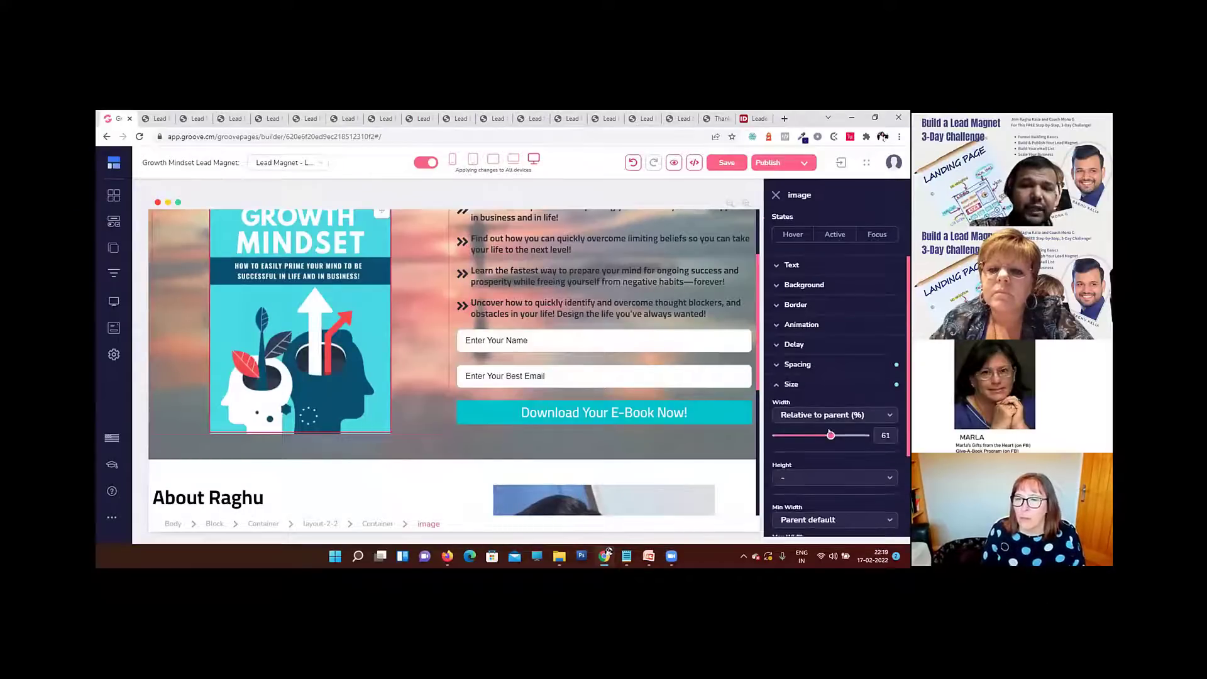
left_click_drag(827, 435, 808, 439)
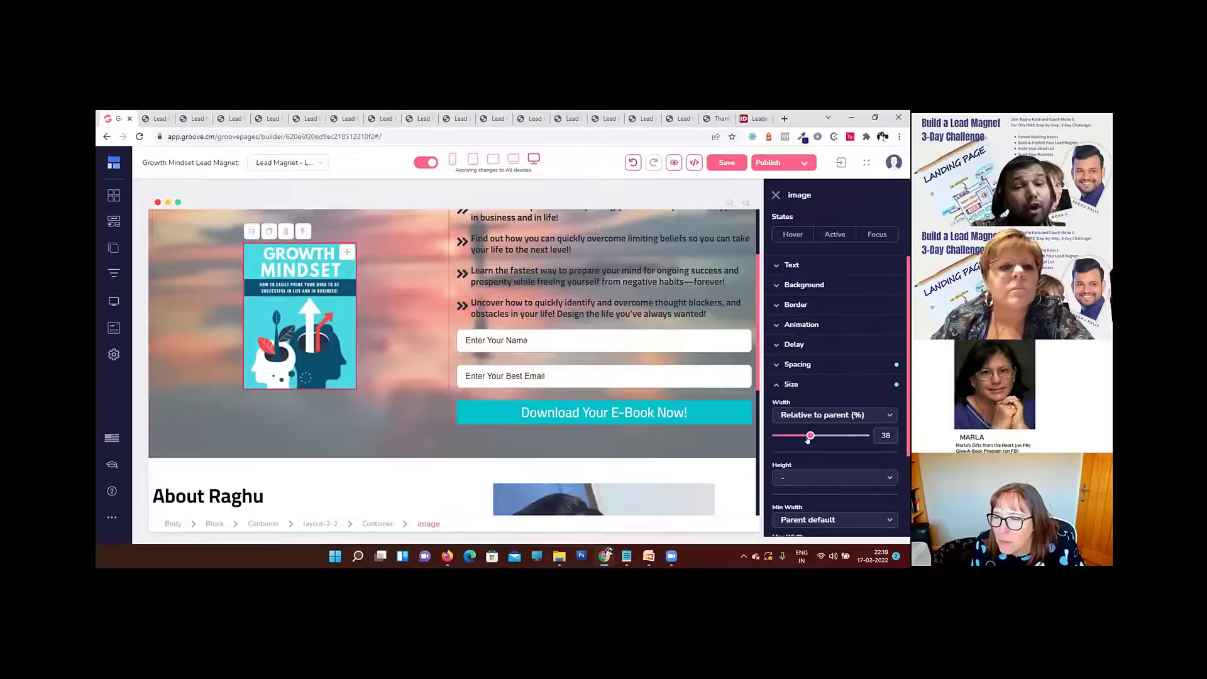
left_click_drag(810, 436, 815, 436)
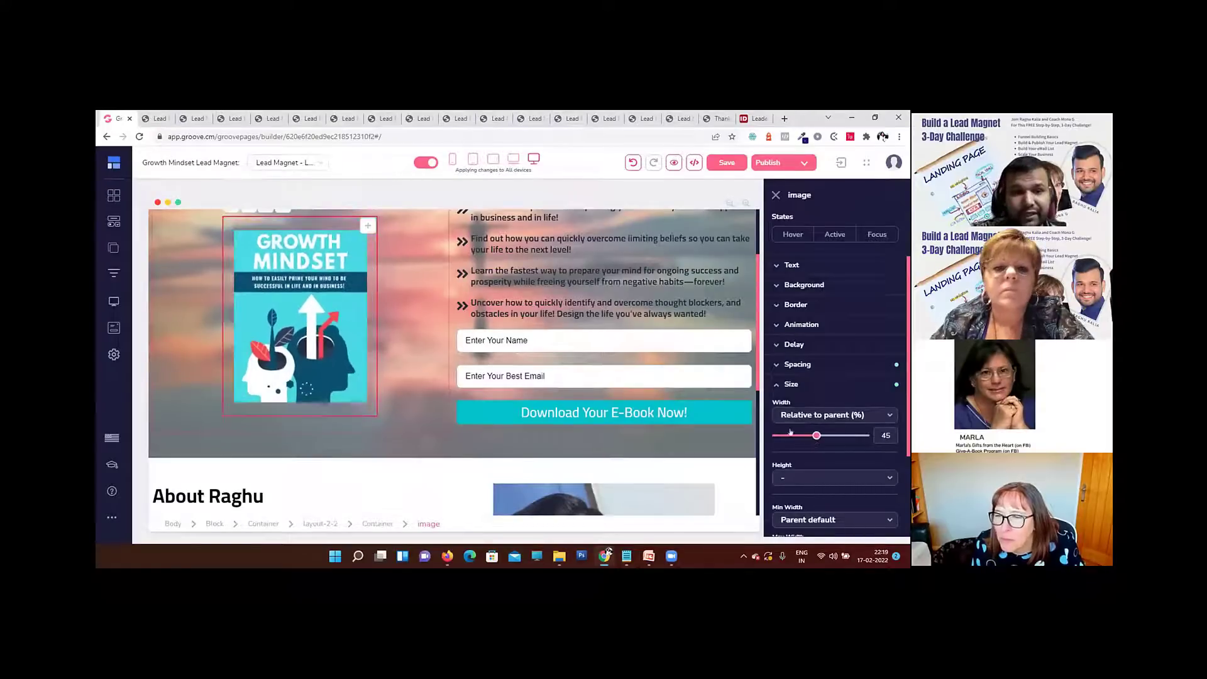
scroll(588, 381, "up", 1)
scroll(360, 312, "down", 2)
scroll(371, 315, "up", 1)
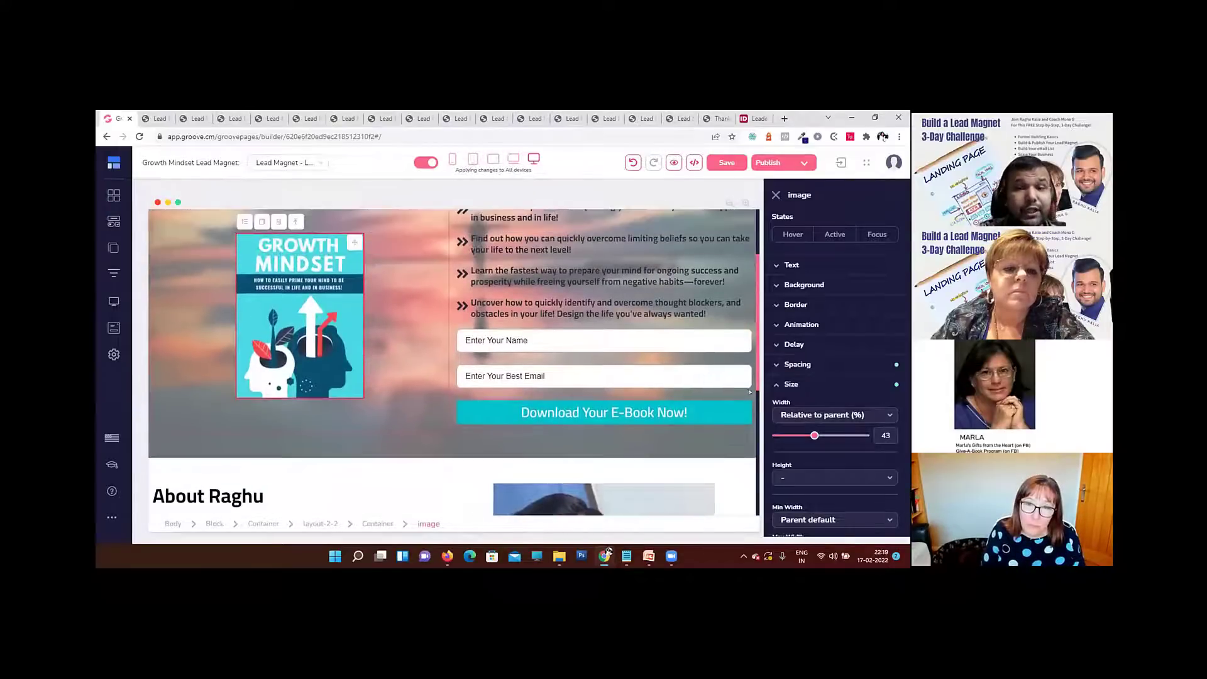
left_click(786, 385)
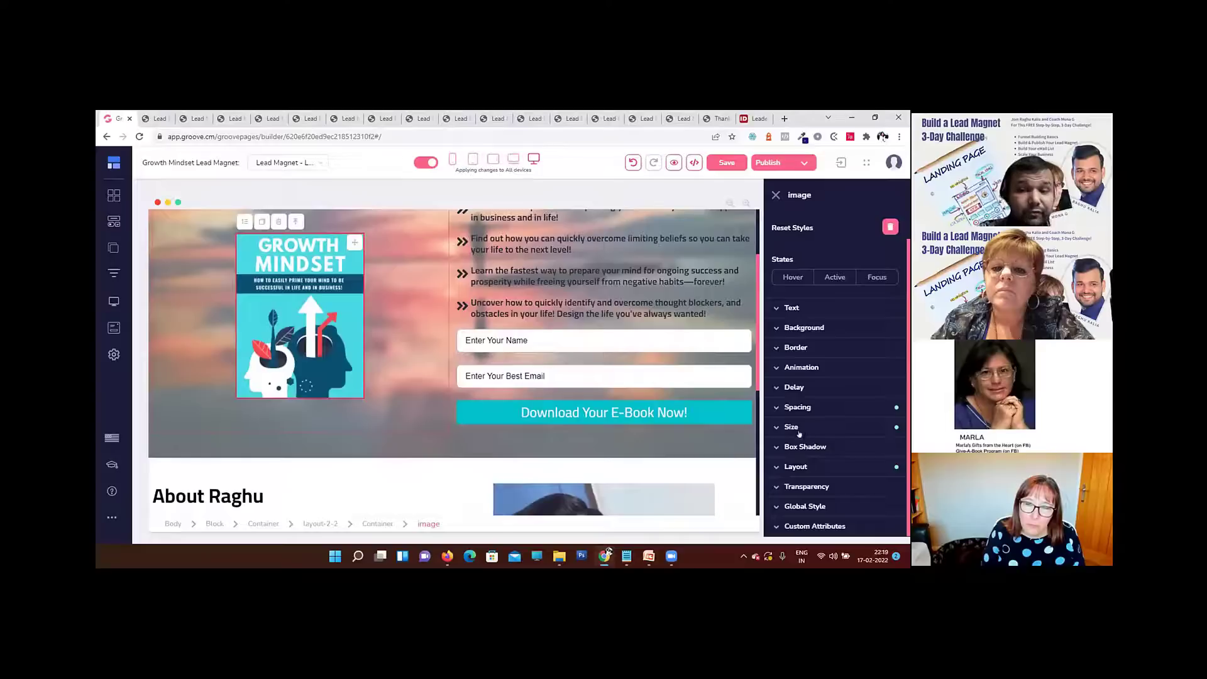
Step: In the layout of the book cover's container, switch the centred primary alignment off and back on
left_click(377, 524)
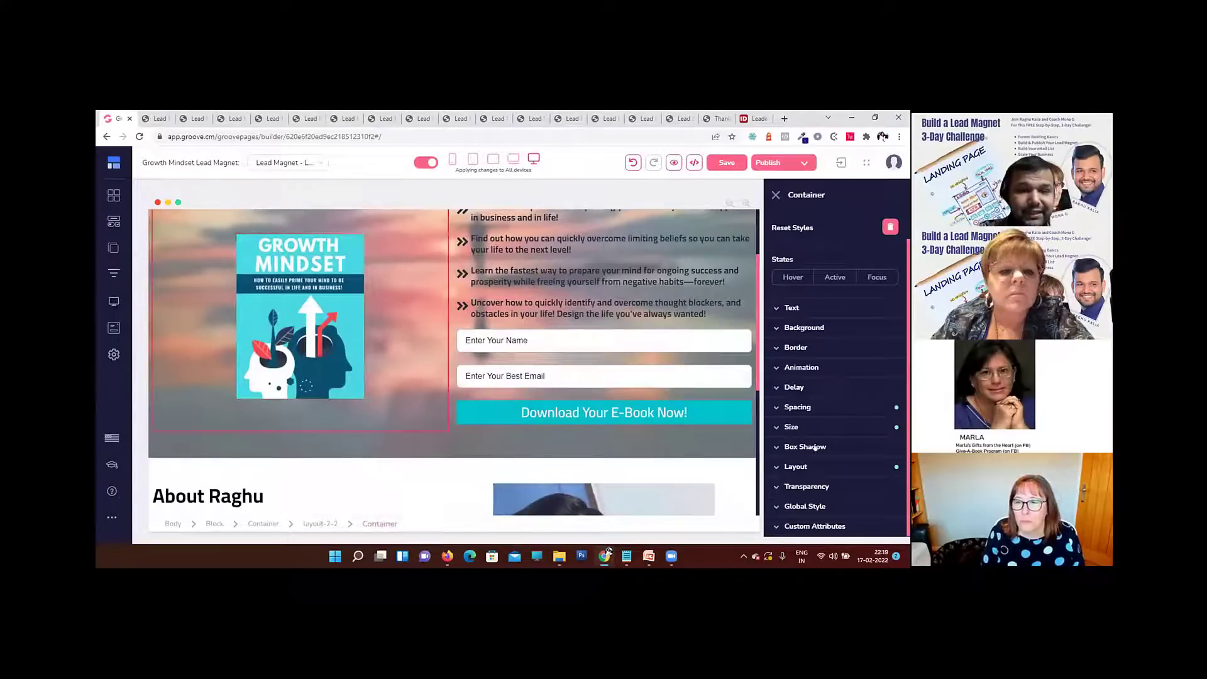
left_click(817, 468)
scroll(816, 452, "down", 2)
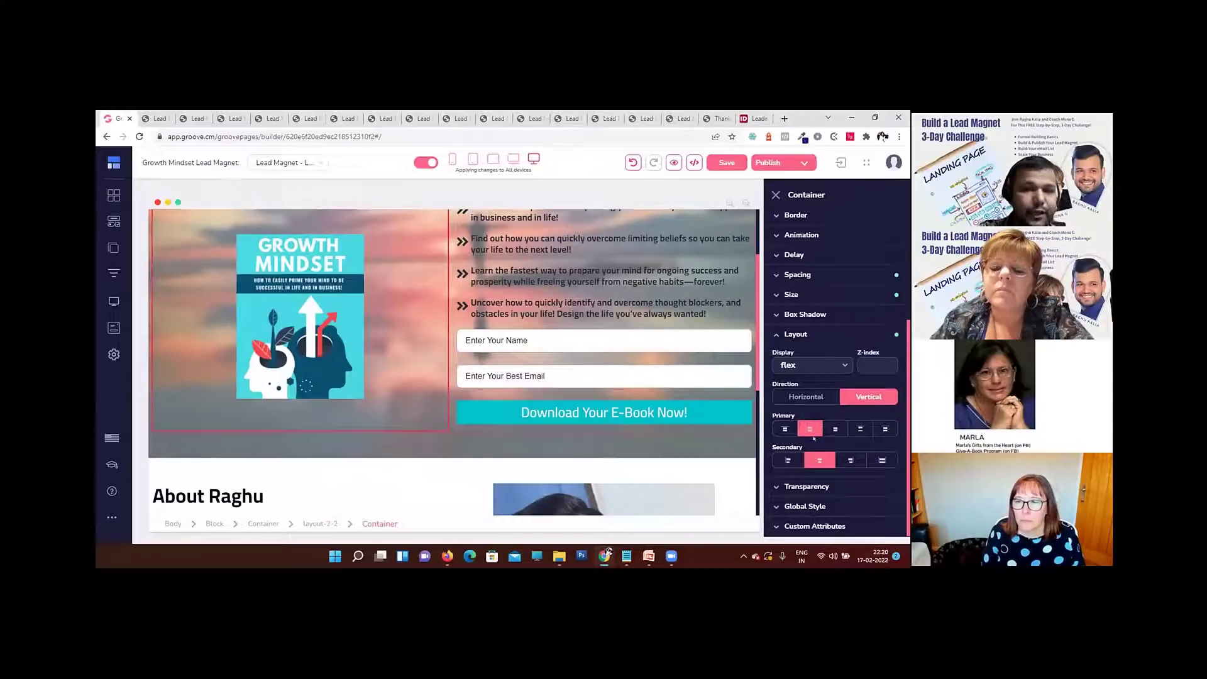
left_click(809, 427)
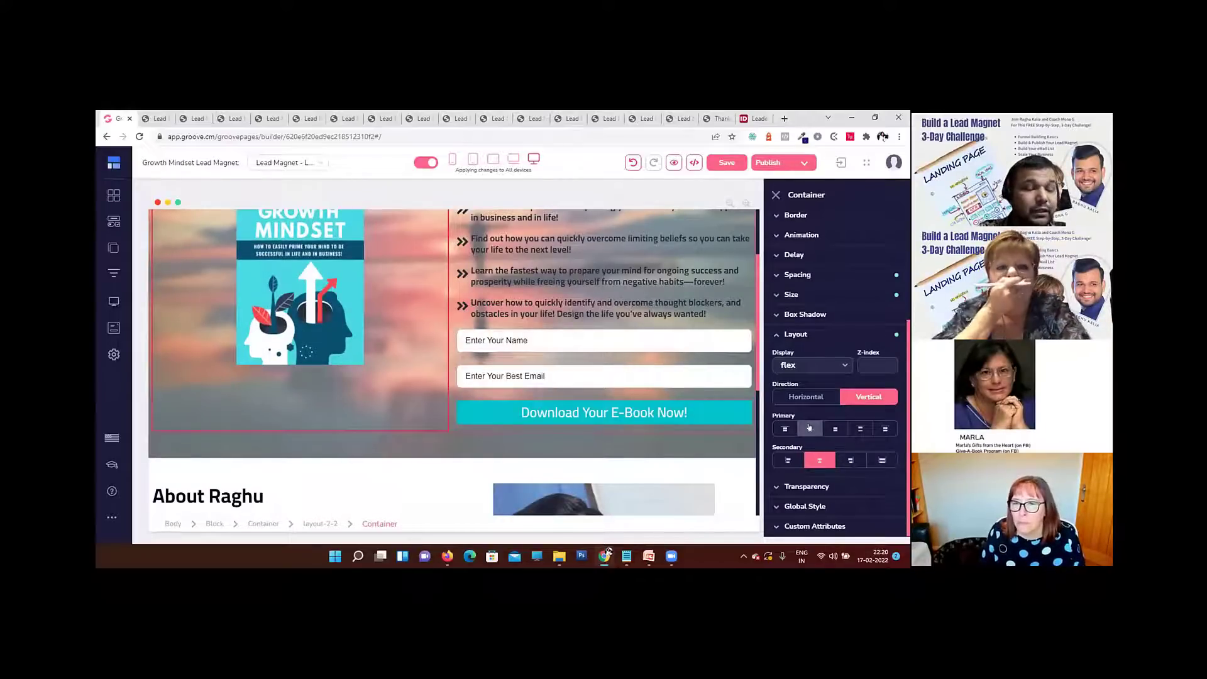
left_click(809, 427)
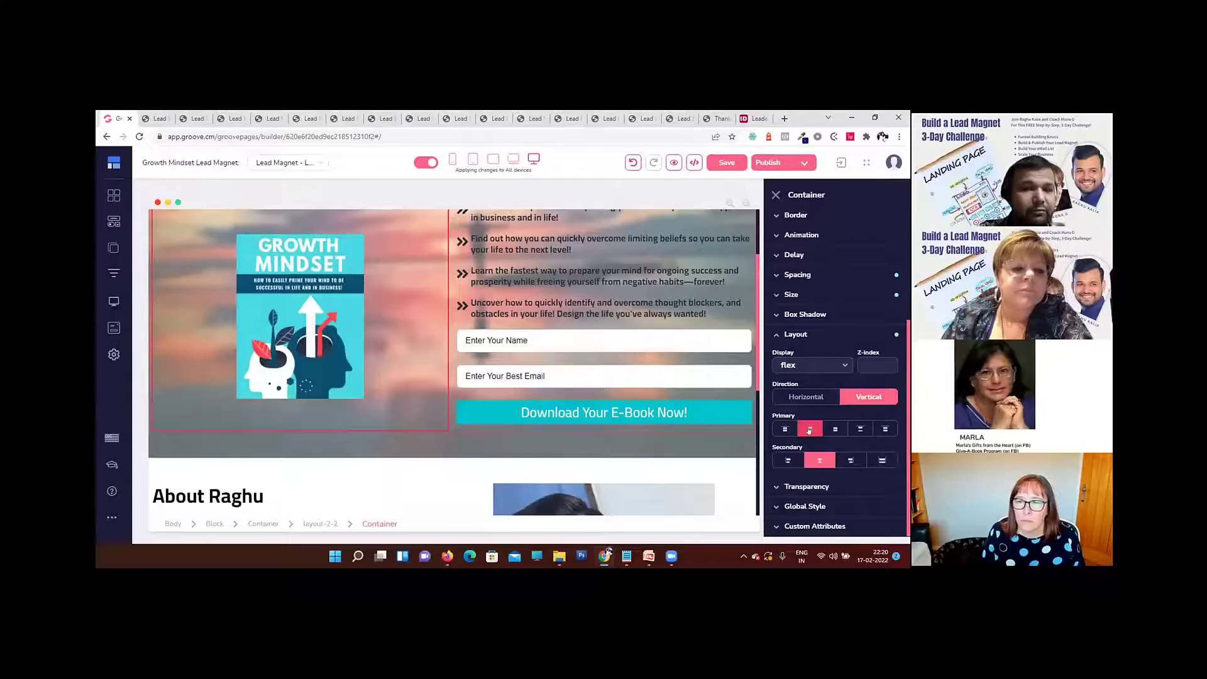
Step: In the layout of the book cover's container, switch the centred secondary alignment off and back on
left_click(817, 461)
left_click(816, 460)
left_click(816, 461)
left_click(816, 461)
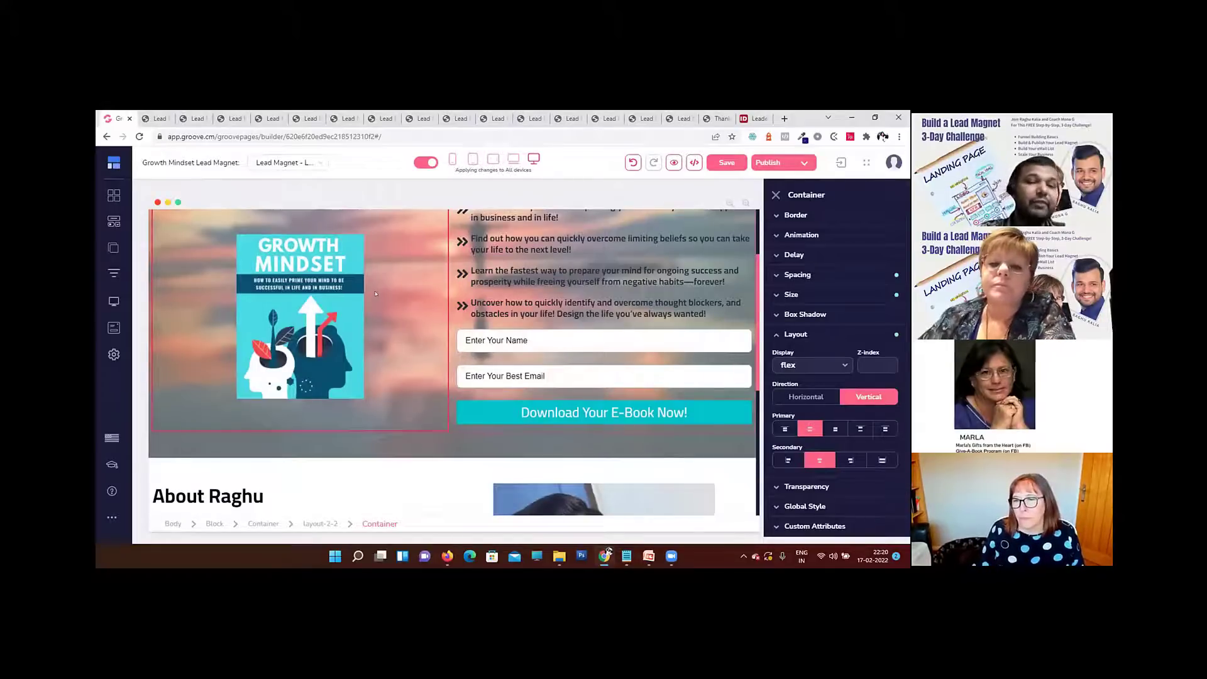
Step: Enlarge the Growth Mindset book cover image to a width of 59% relative to its parent and save the page
left_click(808, 335)
left_click(801, 427)
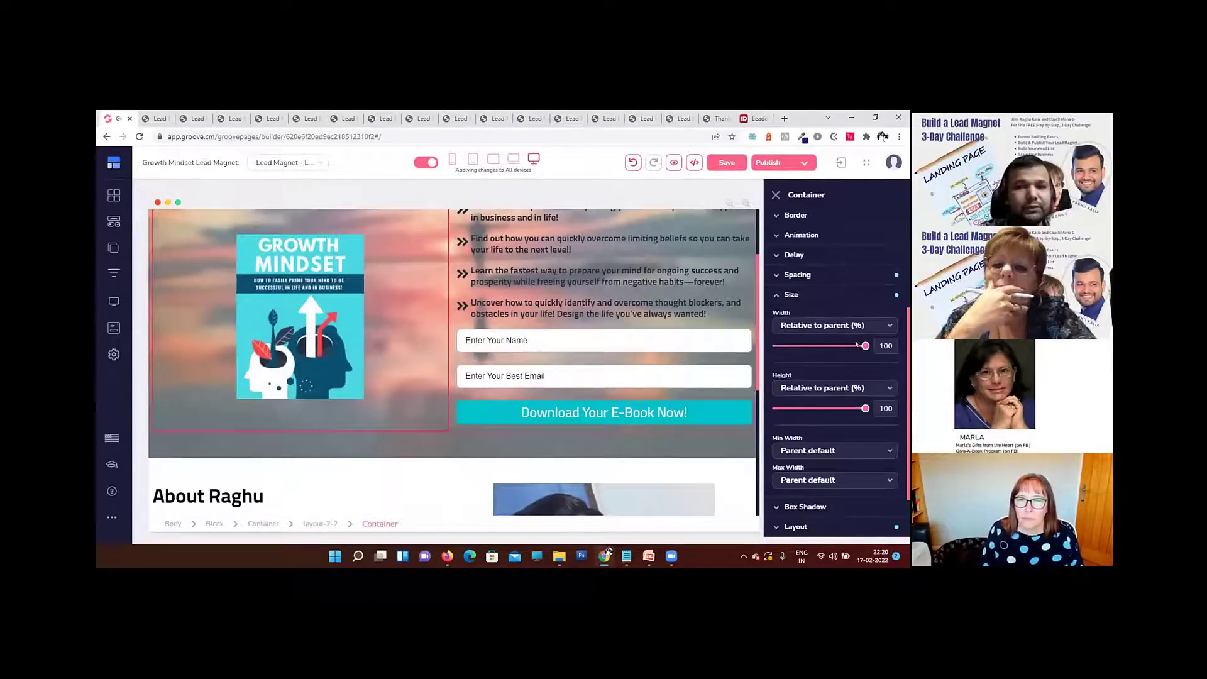
left_click(300, 314)
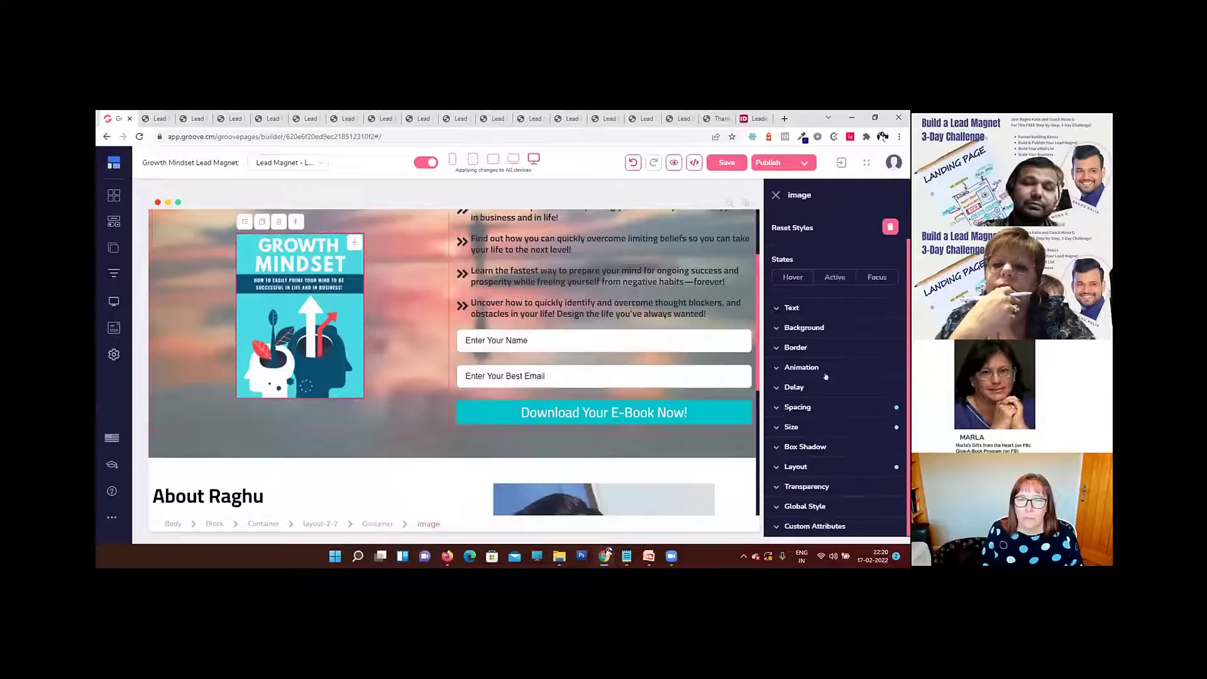
left_click(811, 427)
left_click_drag(814, 346, 829, 346)
left_click(723, 164)
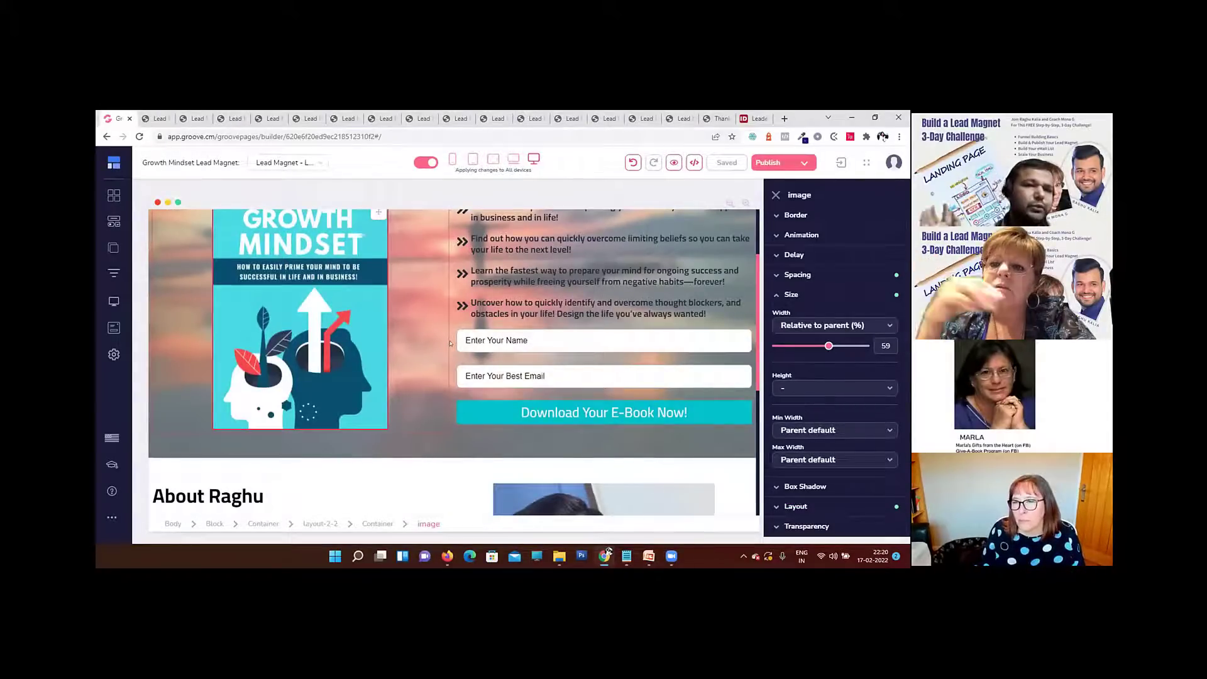
Step: Reselect the parent-relative width for the book cover image and set it to 61%
left_click(808, 326)
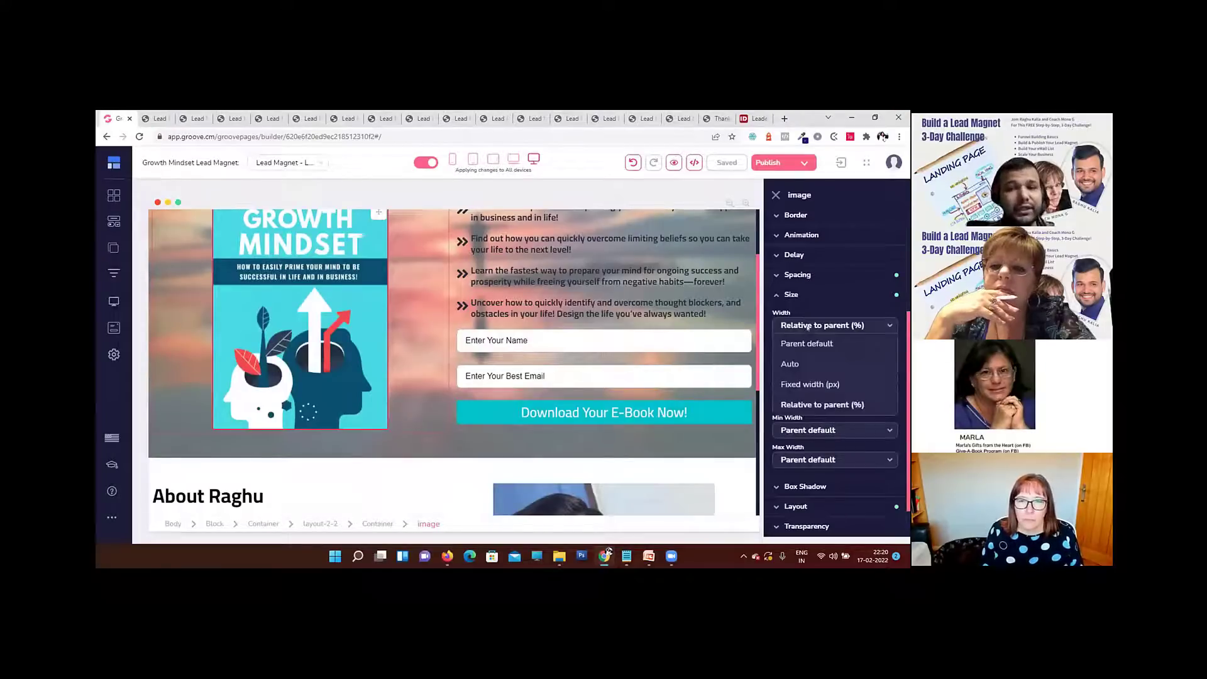
left_click(834, 407)
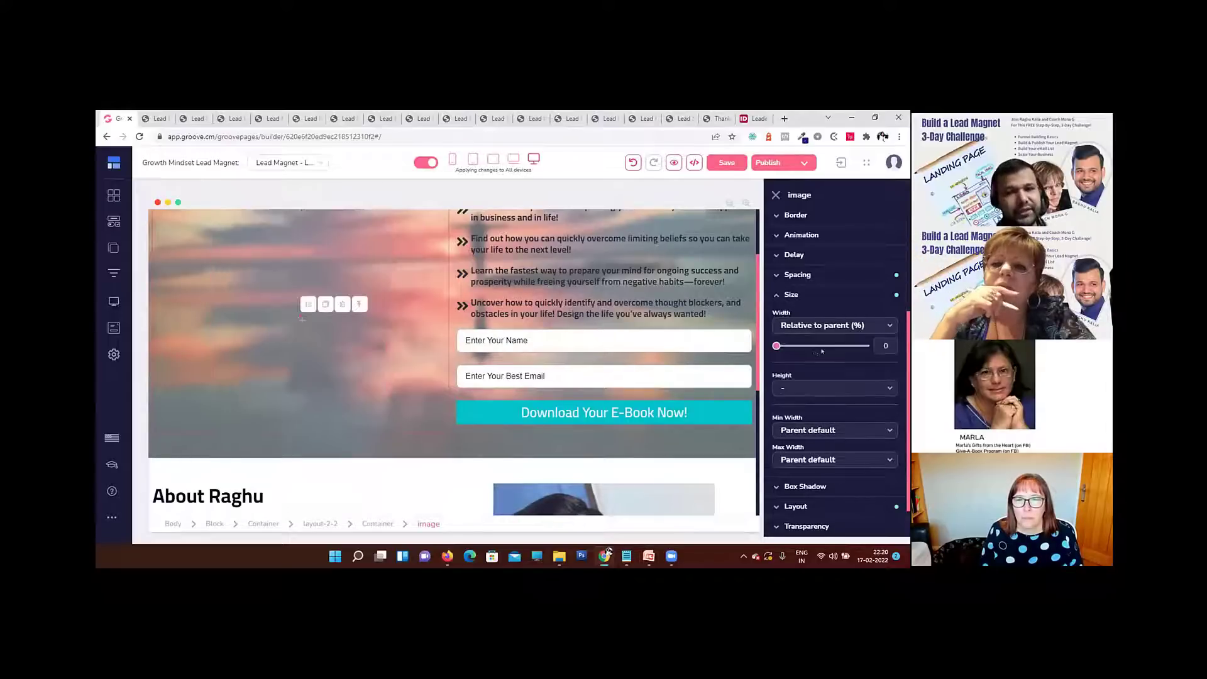
left_click_drag(890, 344, 809, 342)
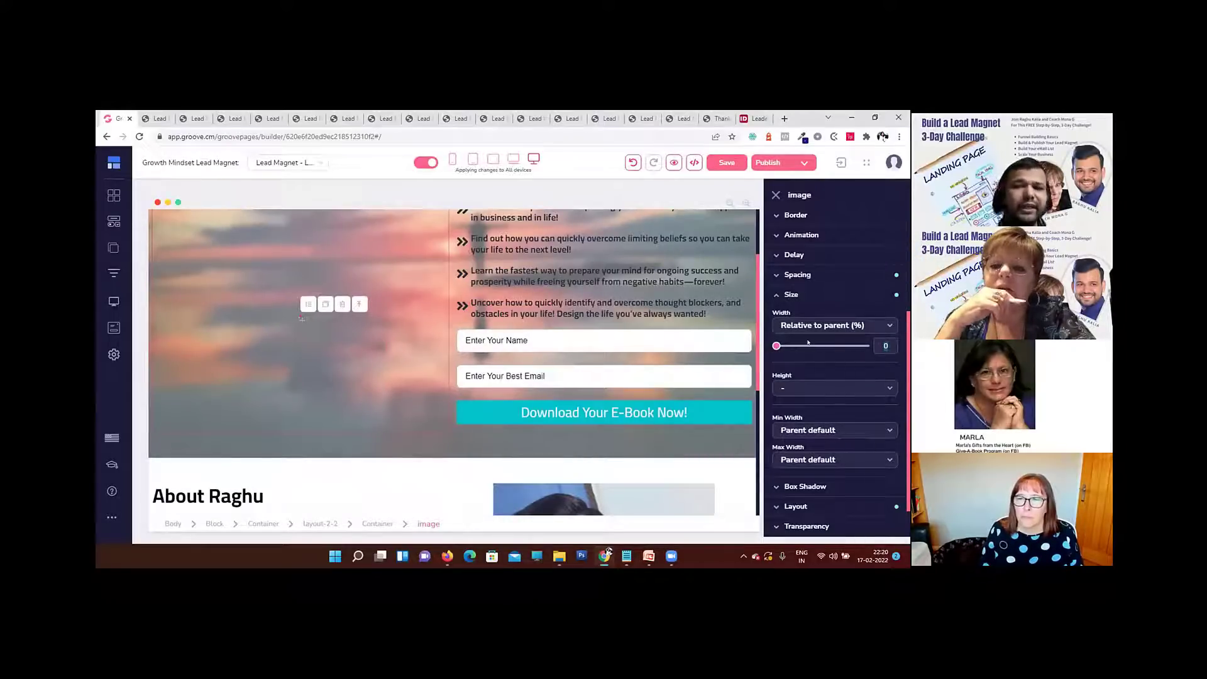
type("70")
key("BackSpace")
key("BackSpace")
type("62")
key("BackSpace")
type("1")
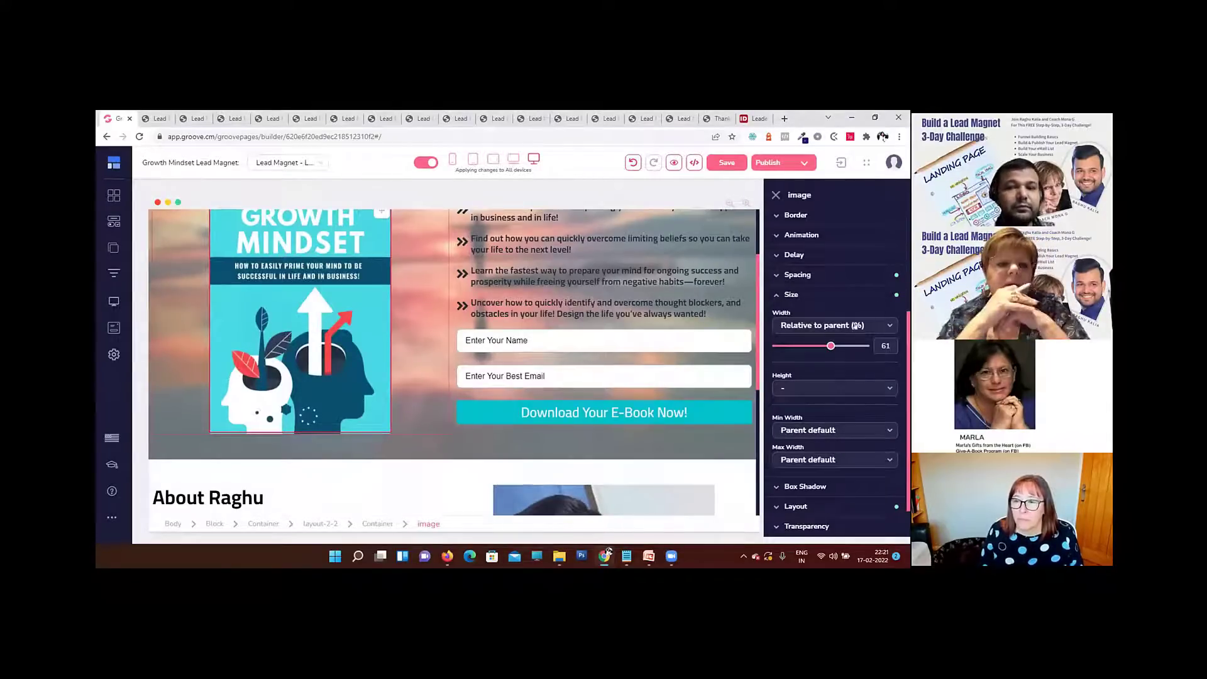
Step: Change the book cover image to a fixed width of 500 px and check it in the mobile view
left_click(851, 325)
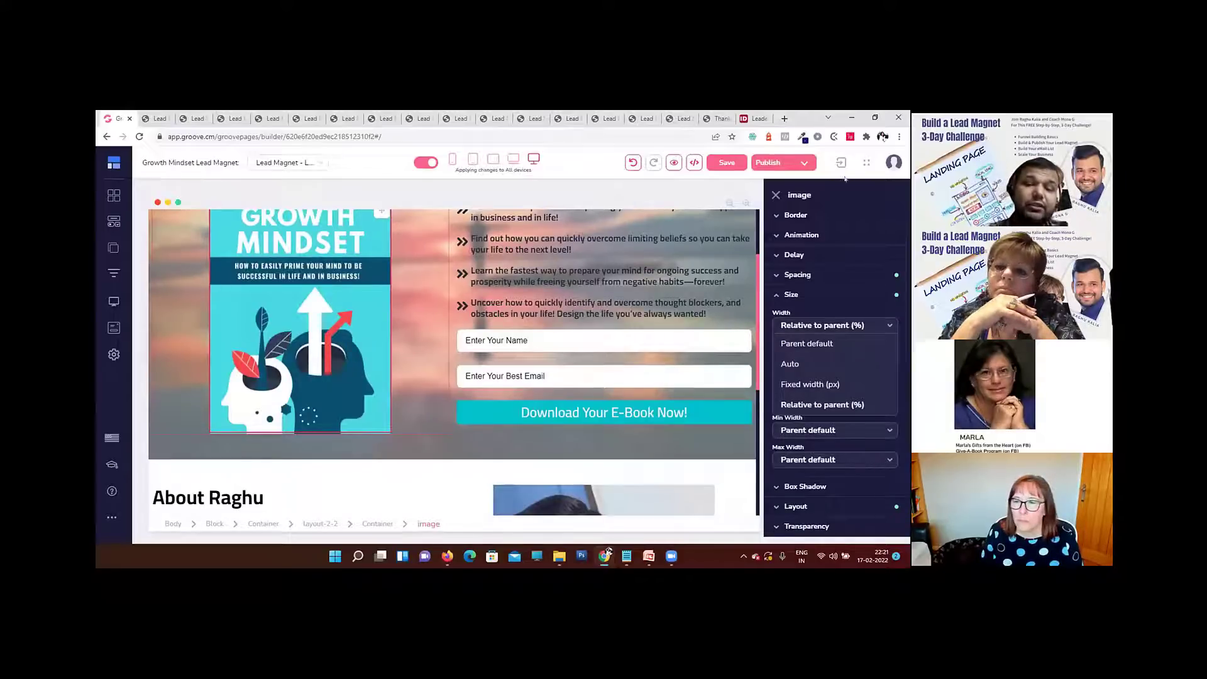
left_click(824, 384)
double_click(881, 345)
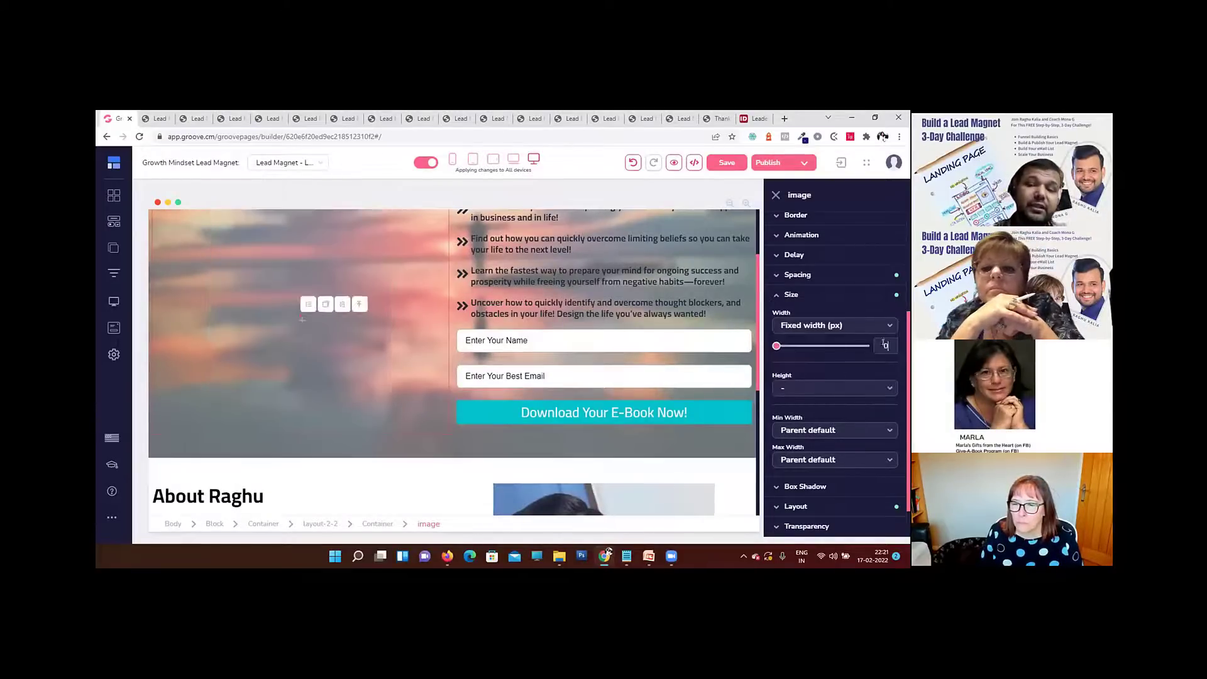
type("500")
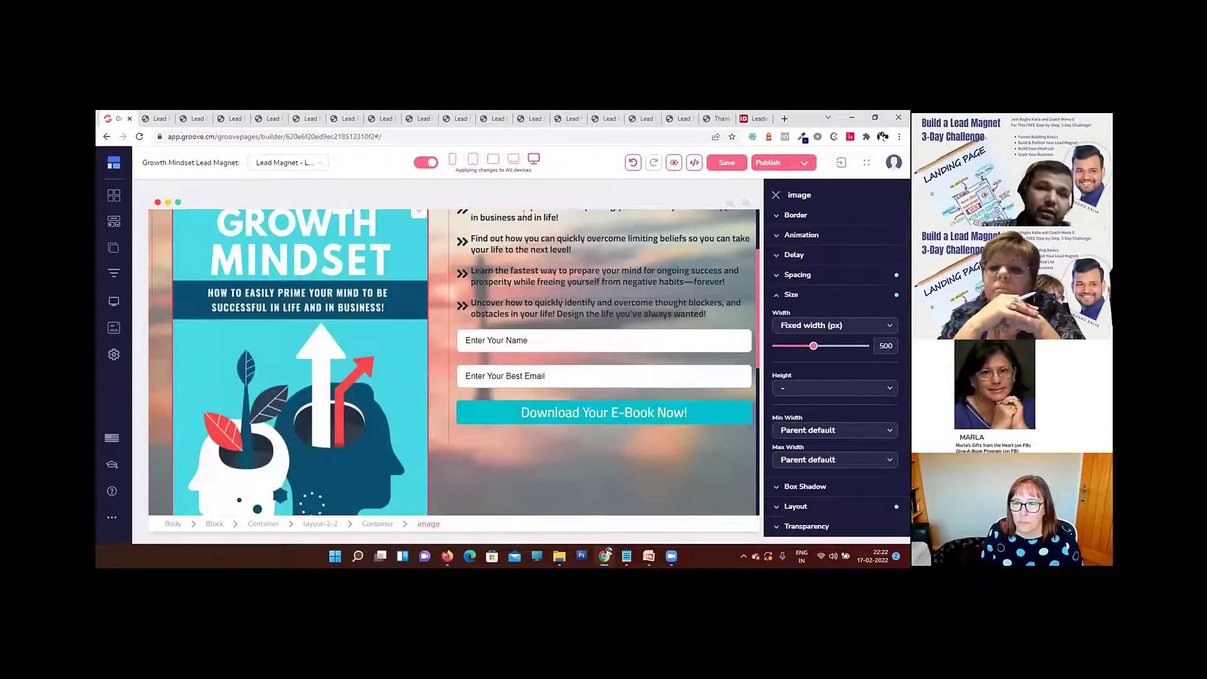
left_click(452, 159)
scroll(439, 349, "down", 5)
scroll(478, 340, "up", 5)
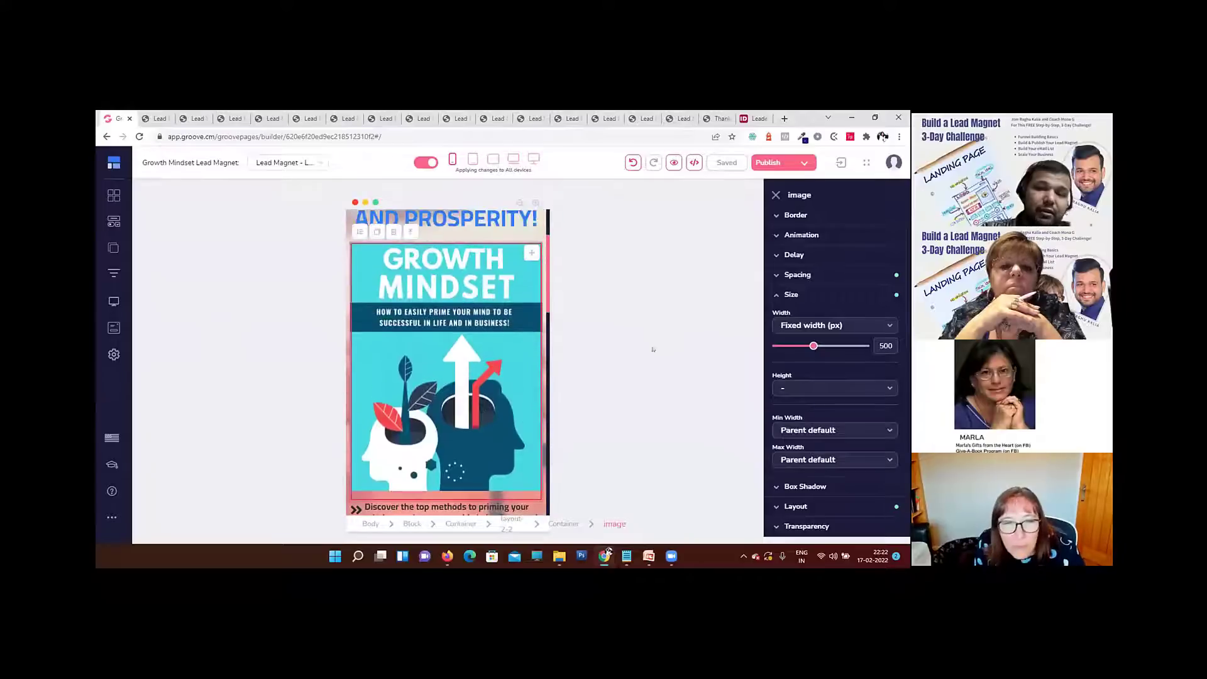
Step: Try a fixed width of 1200 px for the book cover image in the mobile view
double_click(882, 345)
type("60")
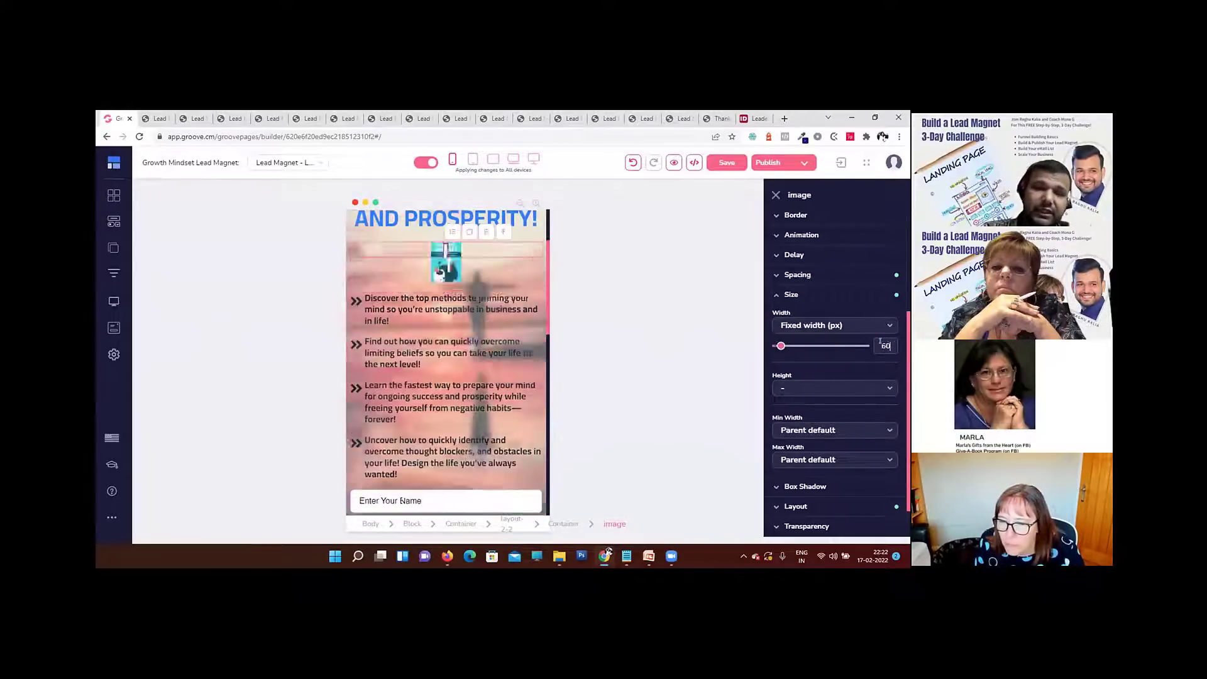
type("200")
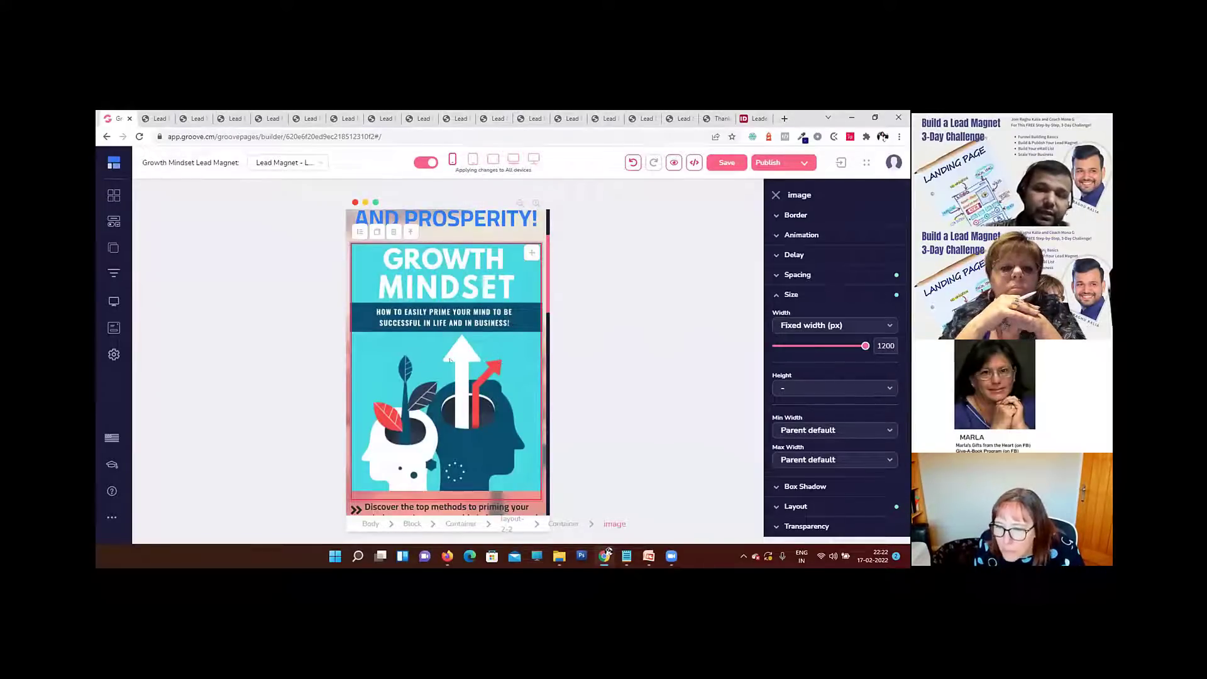
scroll(454, 360, "down", 10)
scroll(455, 359, "up", 10)
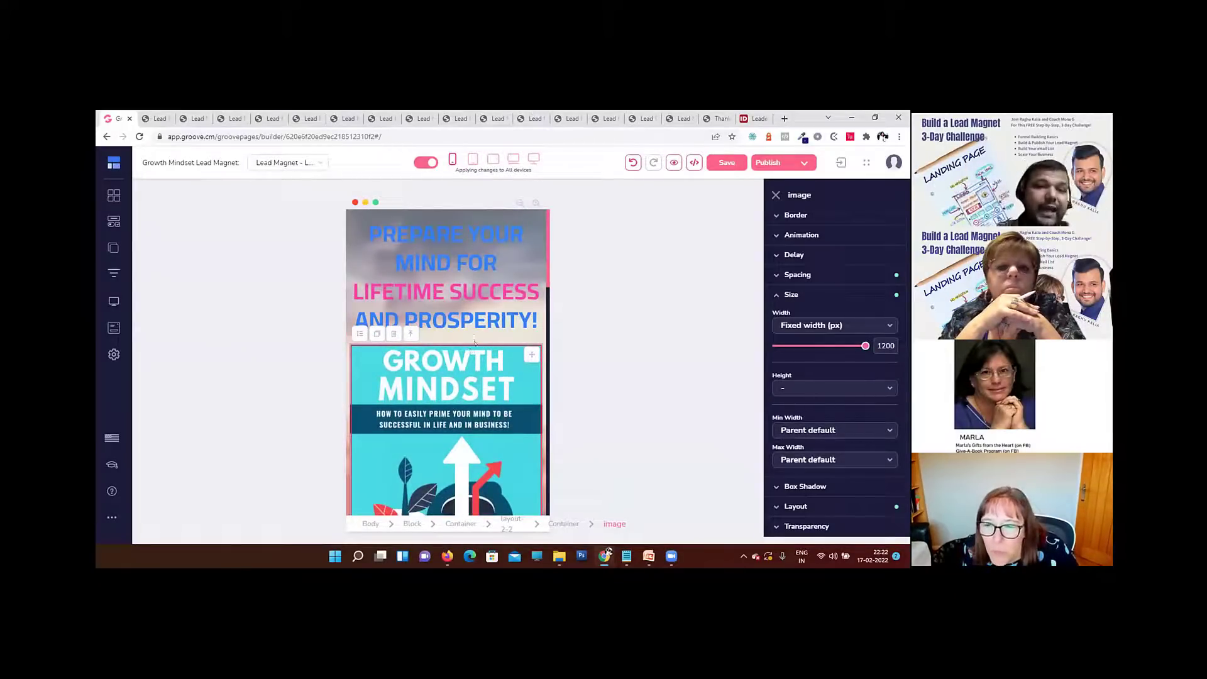
Step: Set the book cover image's width to 70% relative to its parent and return to the desktop view
left_click(827, 326)
left_click(819, 404)
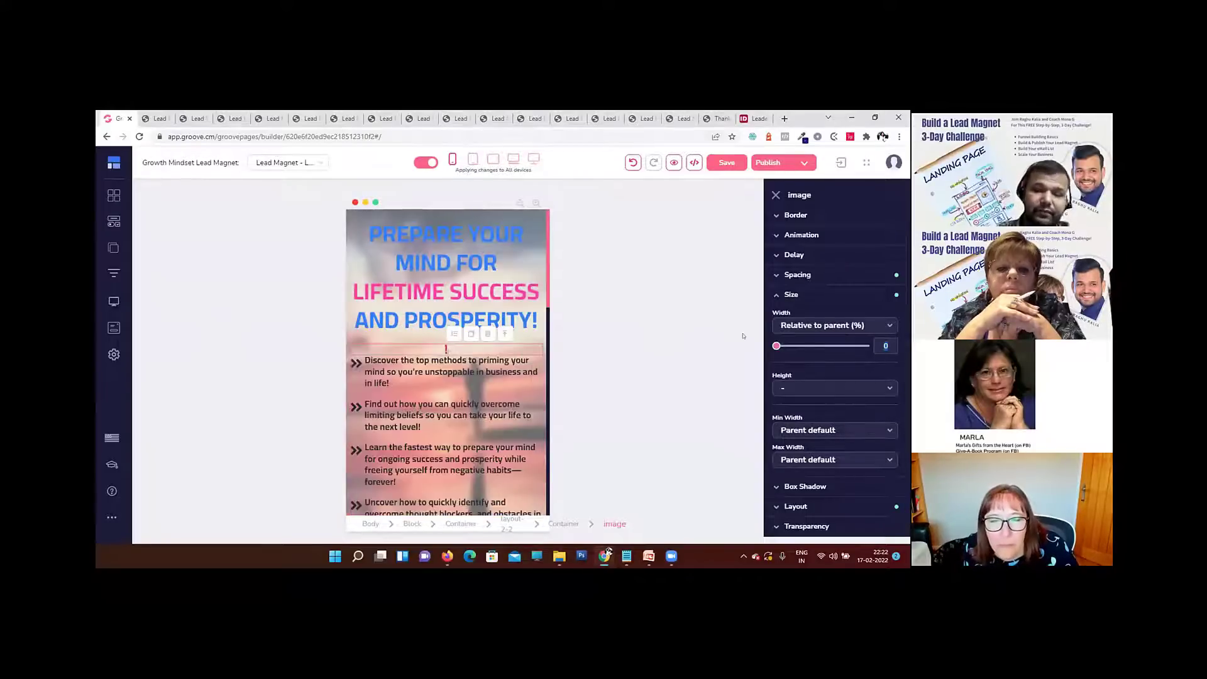
left_click(534, 158)
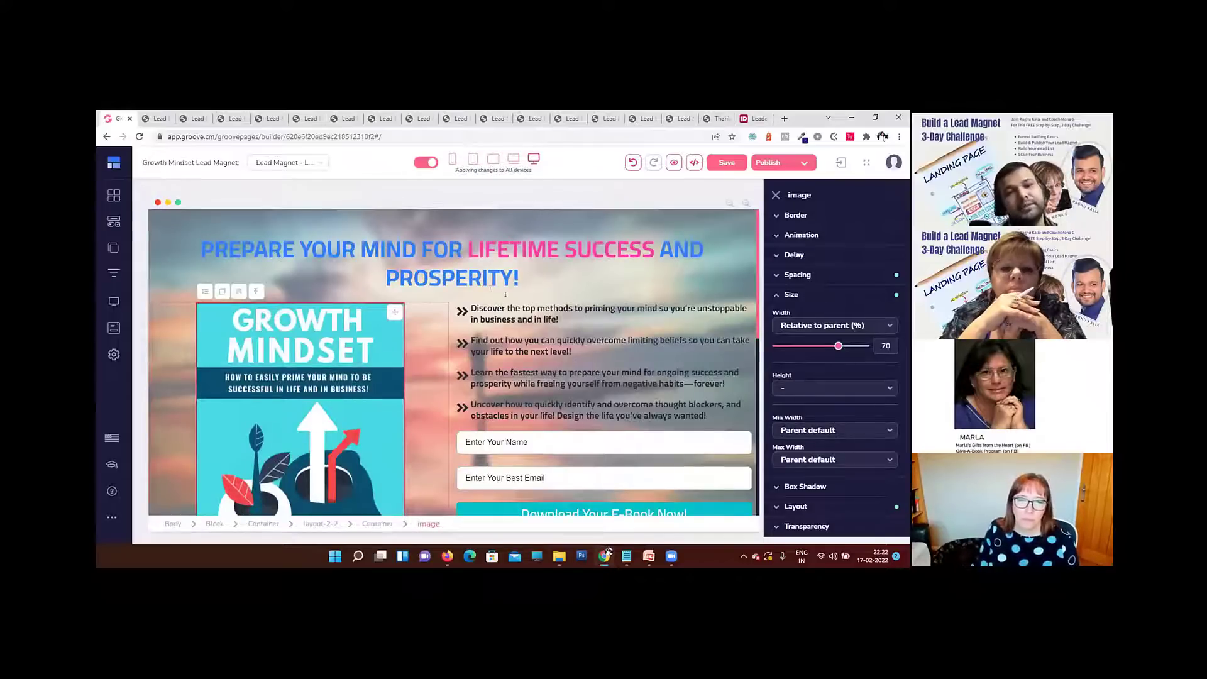
Step: Reduce the H1 headline's text size to 30 while in the mobile view and save the page
left_click(481, 278)
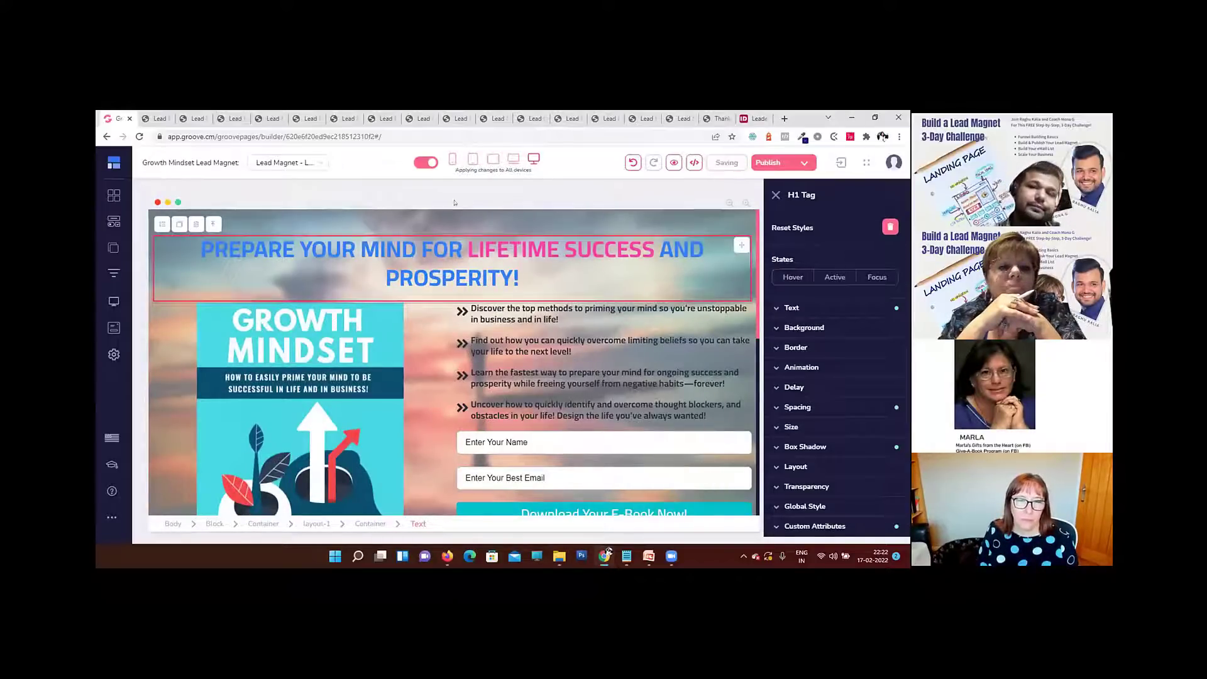
left_click(452, 160)
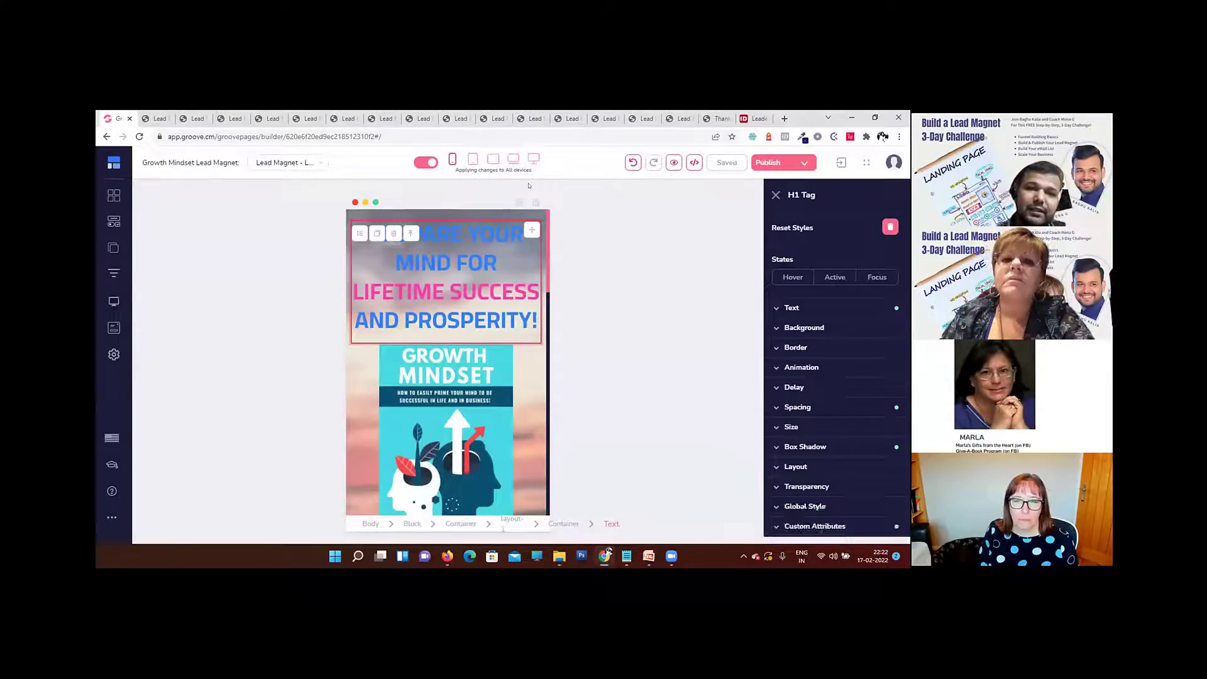
left_click(815, 305)
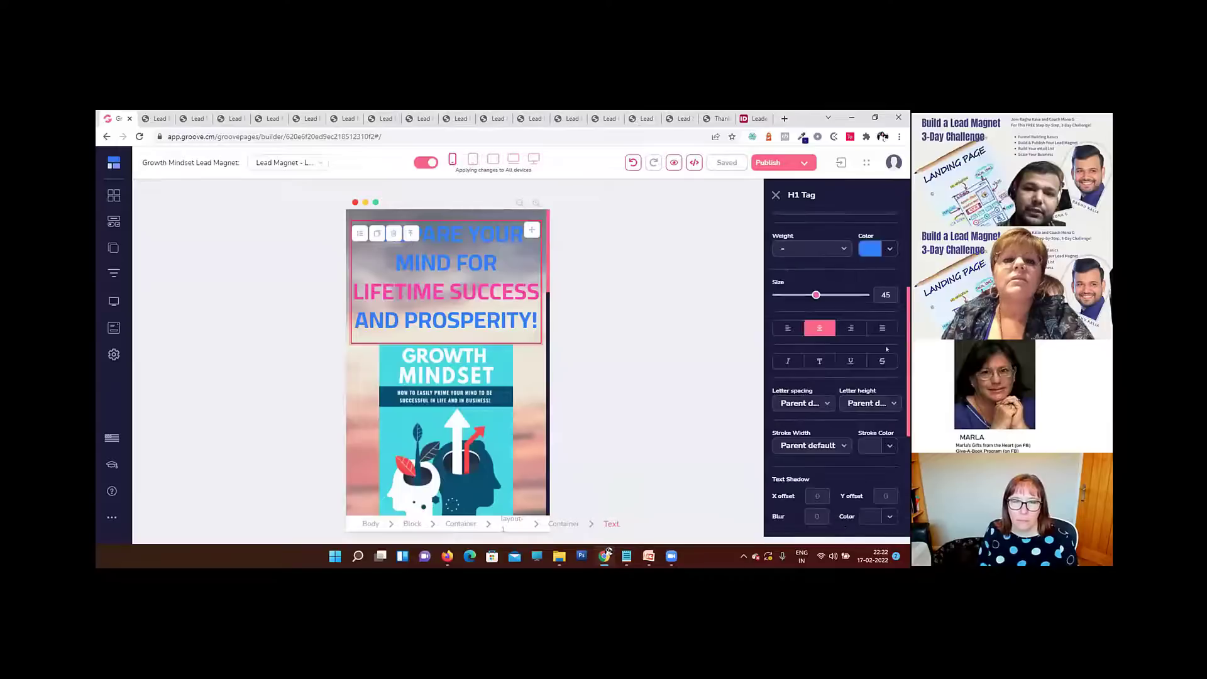
left_click_drag(816, 295, 812, 296)
left_click_drag(804, 295, 802, 294)
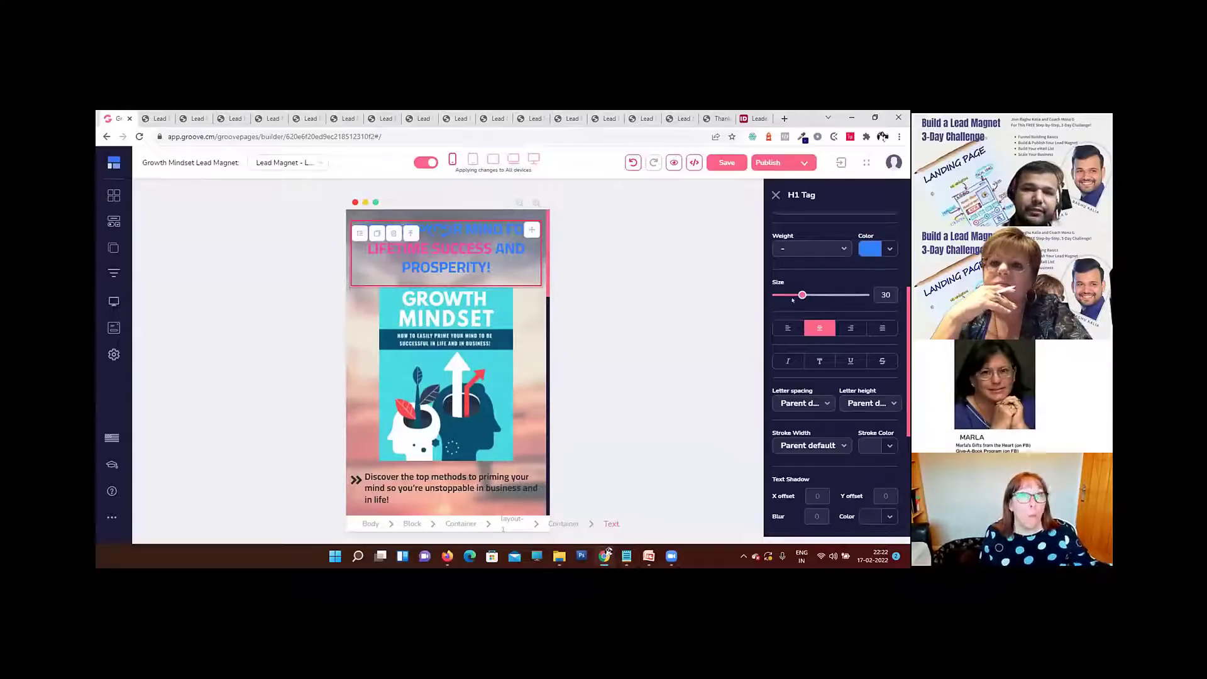
left_click(725, 164)
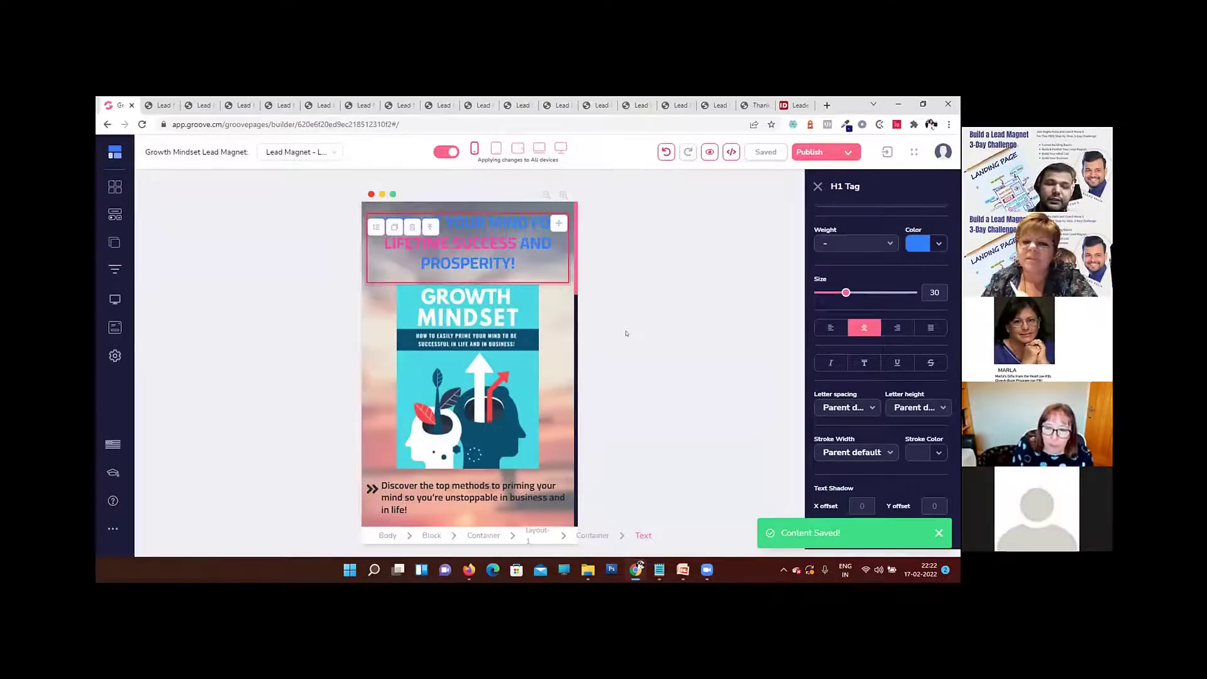
Step: Set the H1 headline's text size to 47 in the desktop view, preview the page and return to the builder
left_click(561, 148)
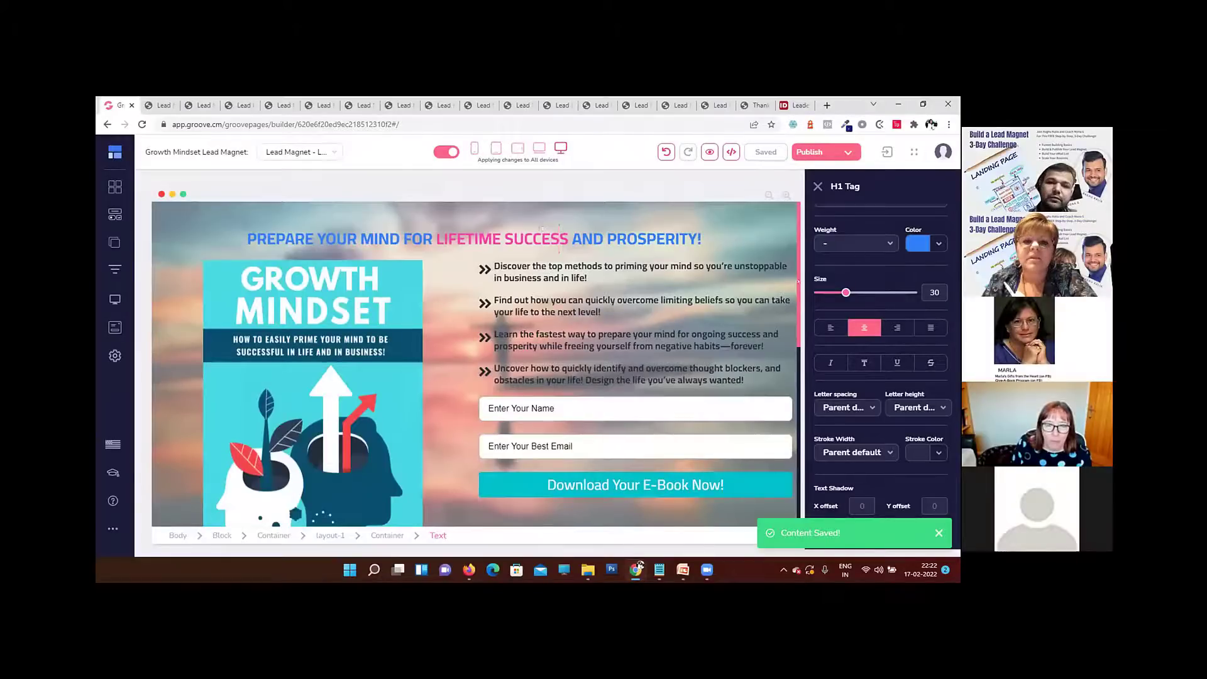
left_click_drag(846, 293, 862, 293)
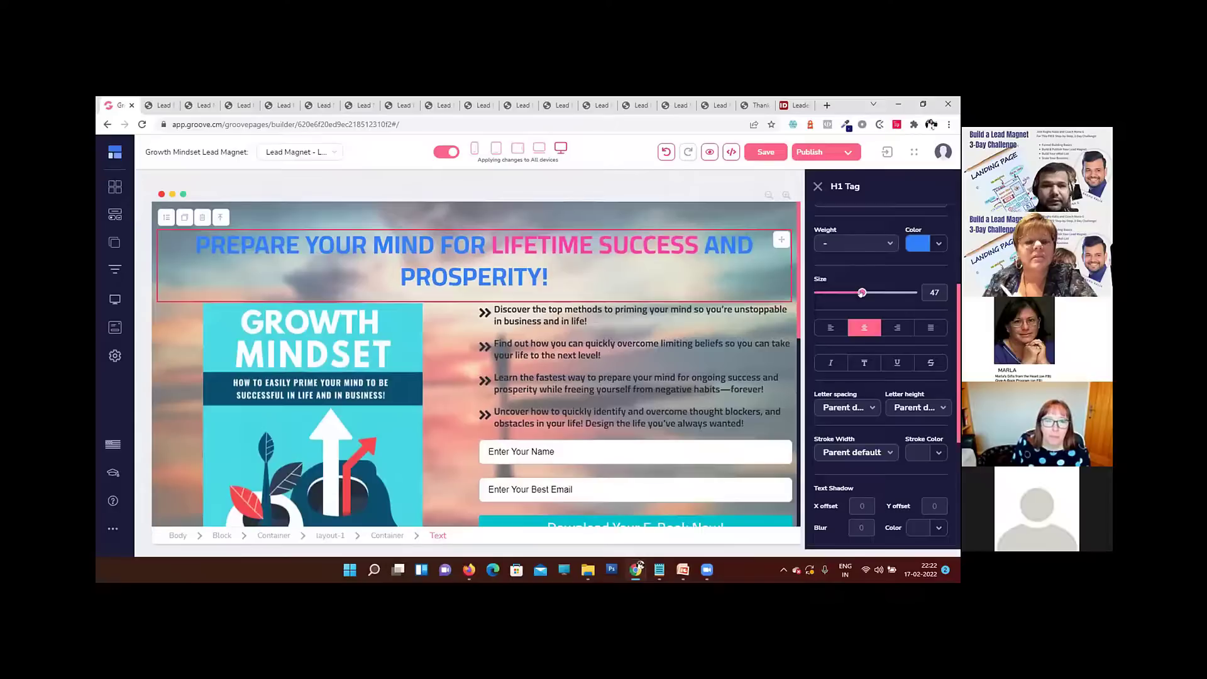
left_click(710, 152)
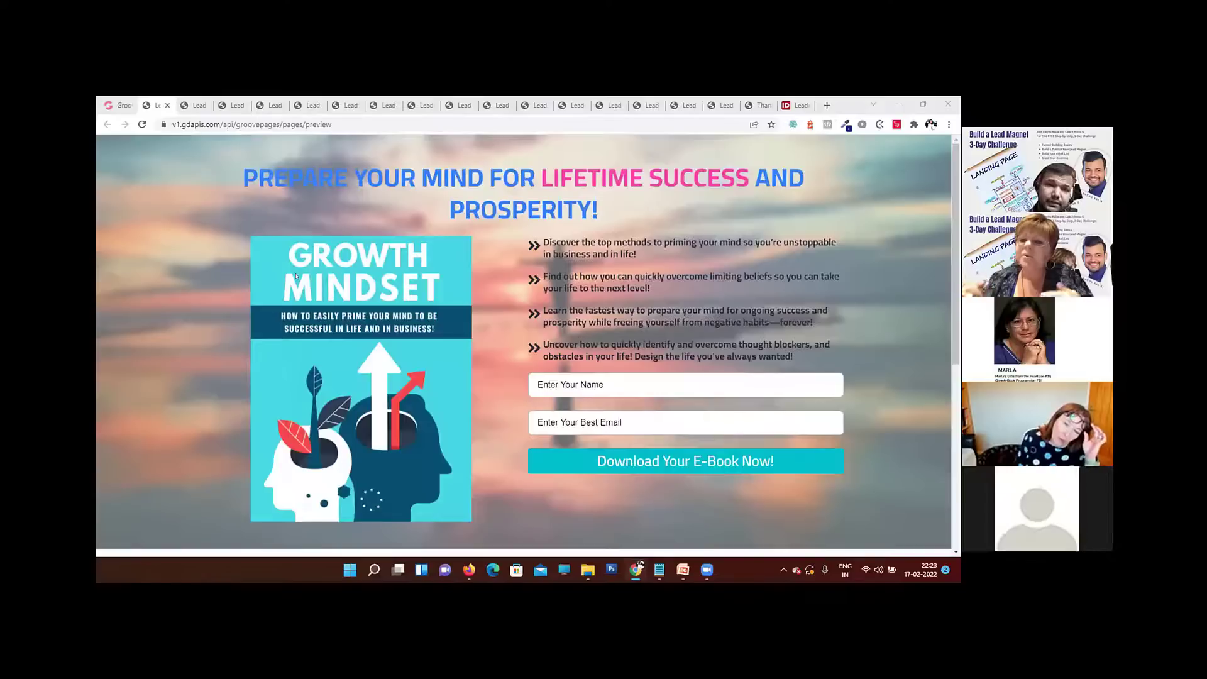
key("ctrl+shift+Tab")
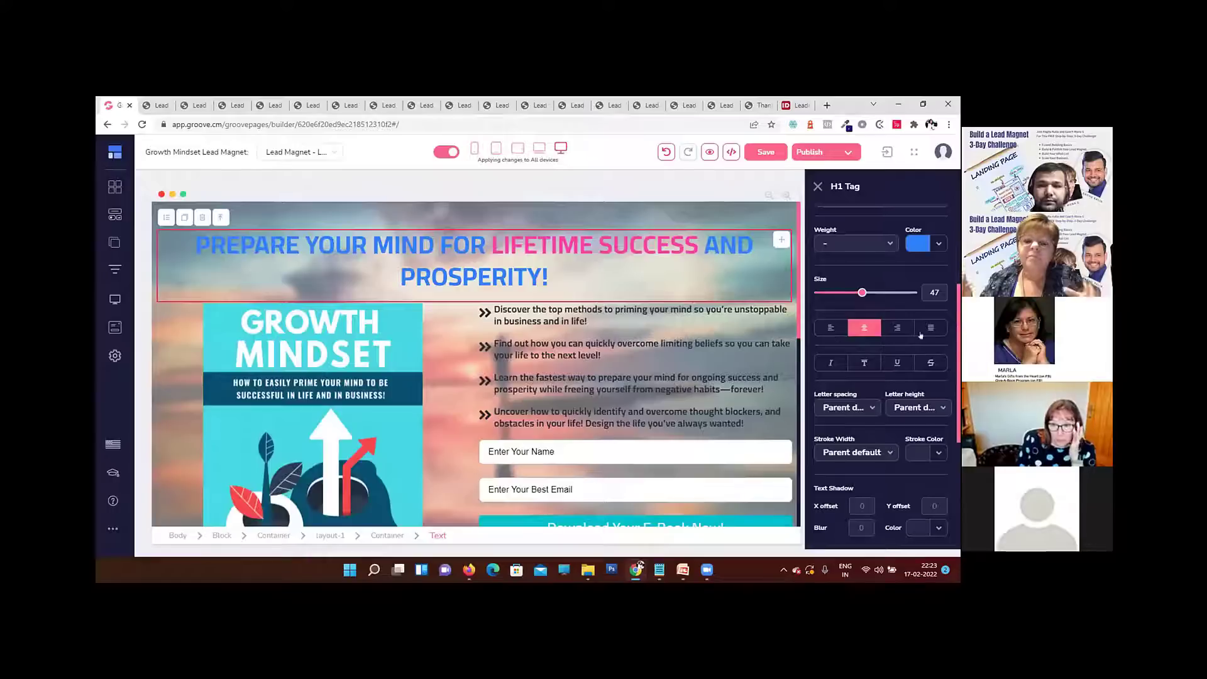
Step: Turn off repetition for the H1 headline's rubberBand onReveal animation and preview the page, including its name field
scroll(895, 344, "up", 1)
scroll(895, 344, "up", 2)
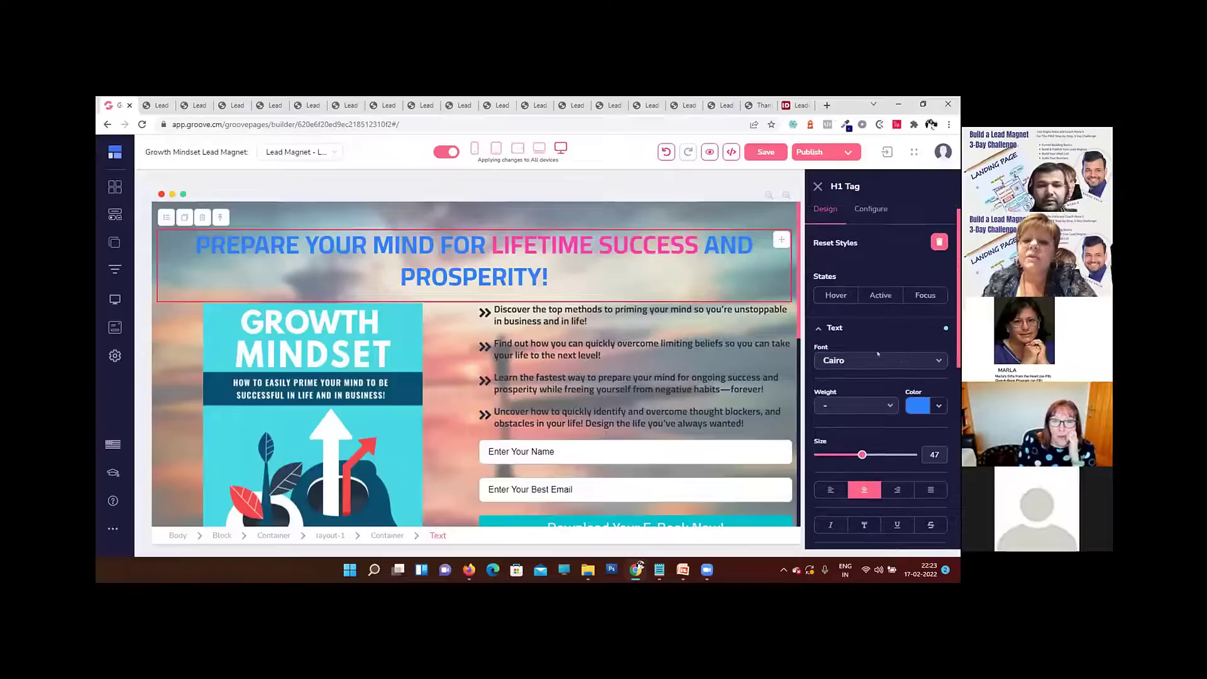
scroll(880, 340, "up", 1)
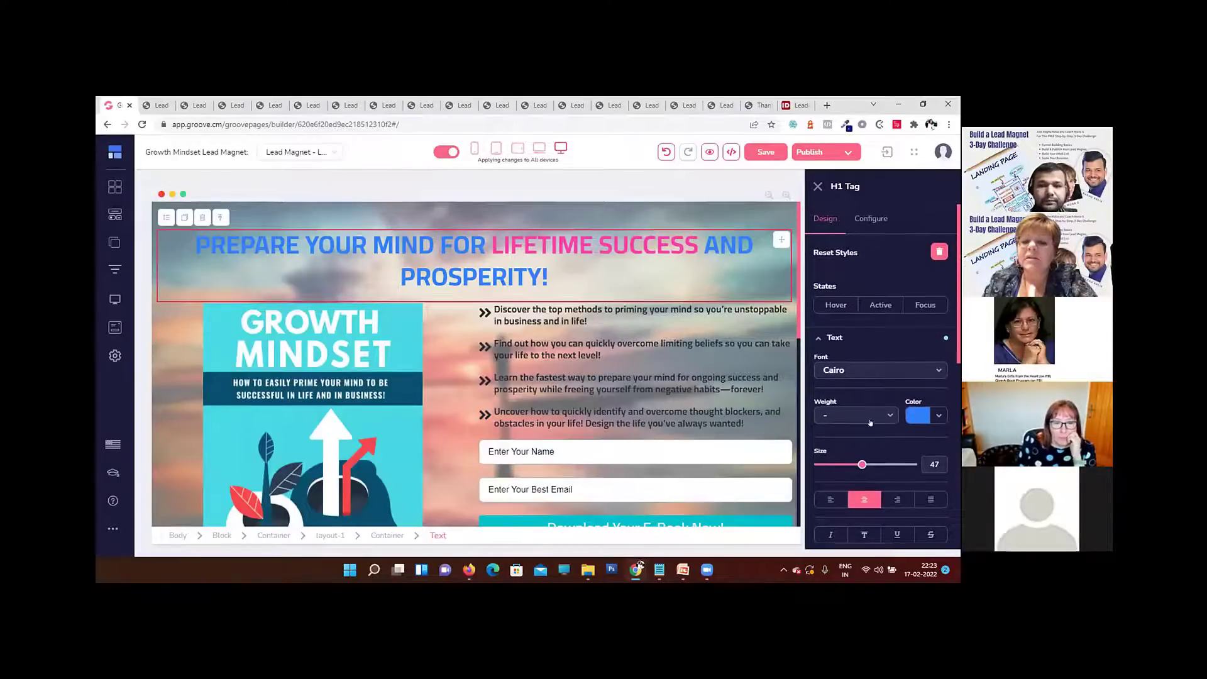
left_click(835, 338)
scroll(931, 397, "down", 1)
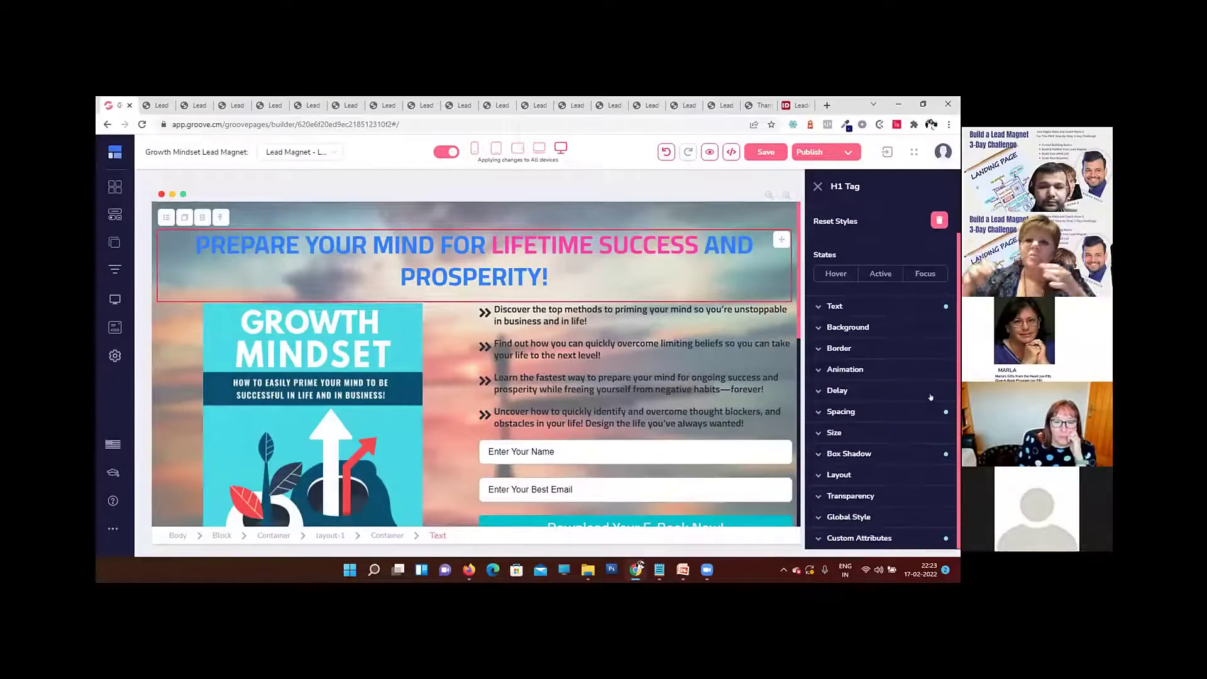
left_click(929, 370)
scroll(937, 396, "down", 2)
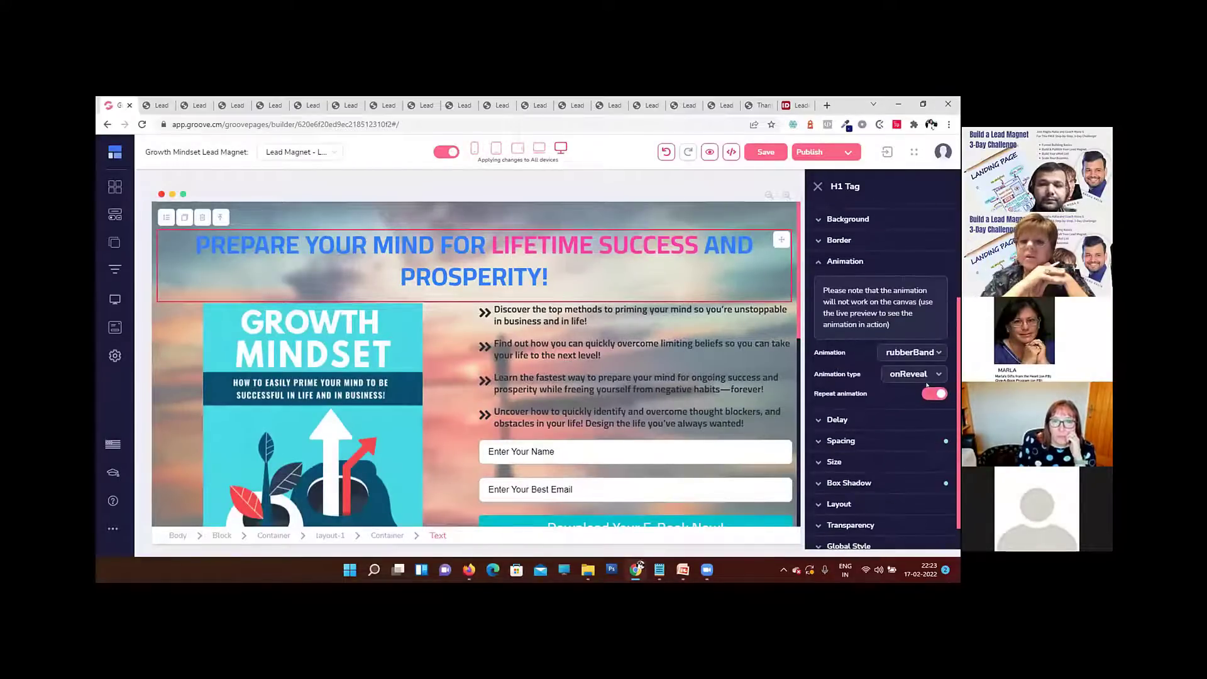
left_click(709, 152)
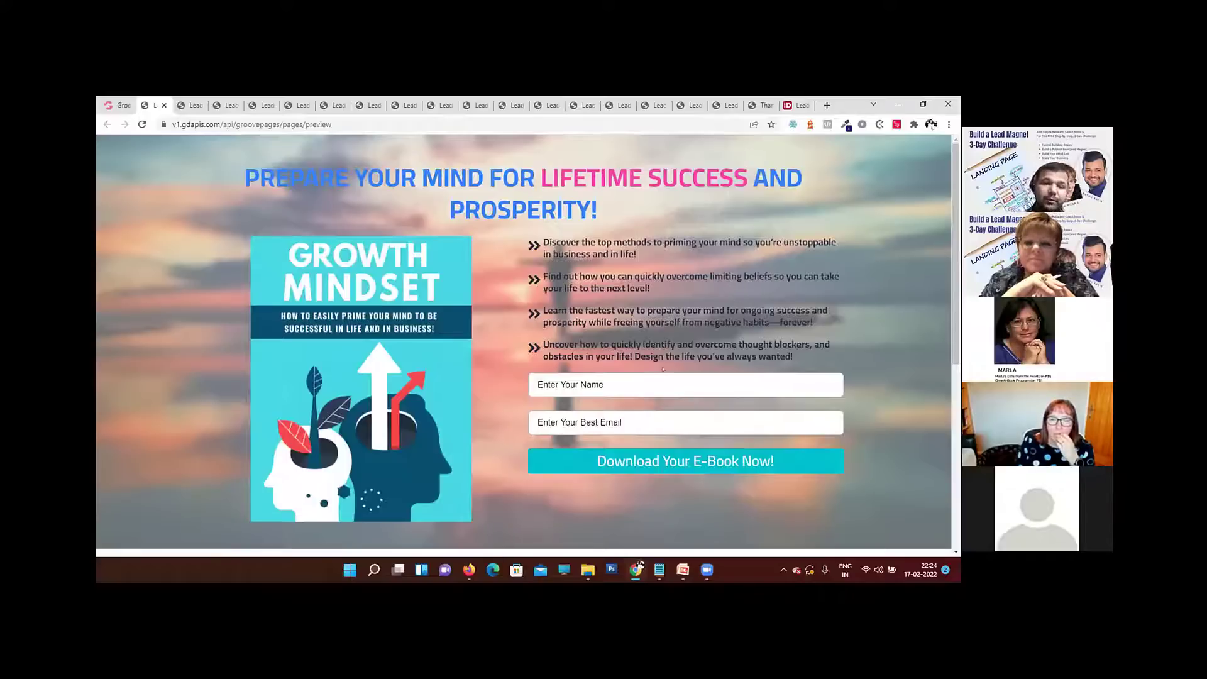
left_click(647, 380)
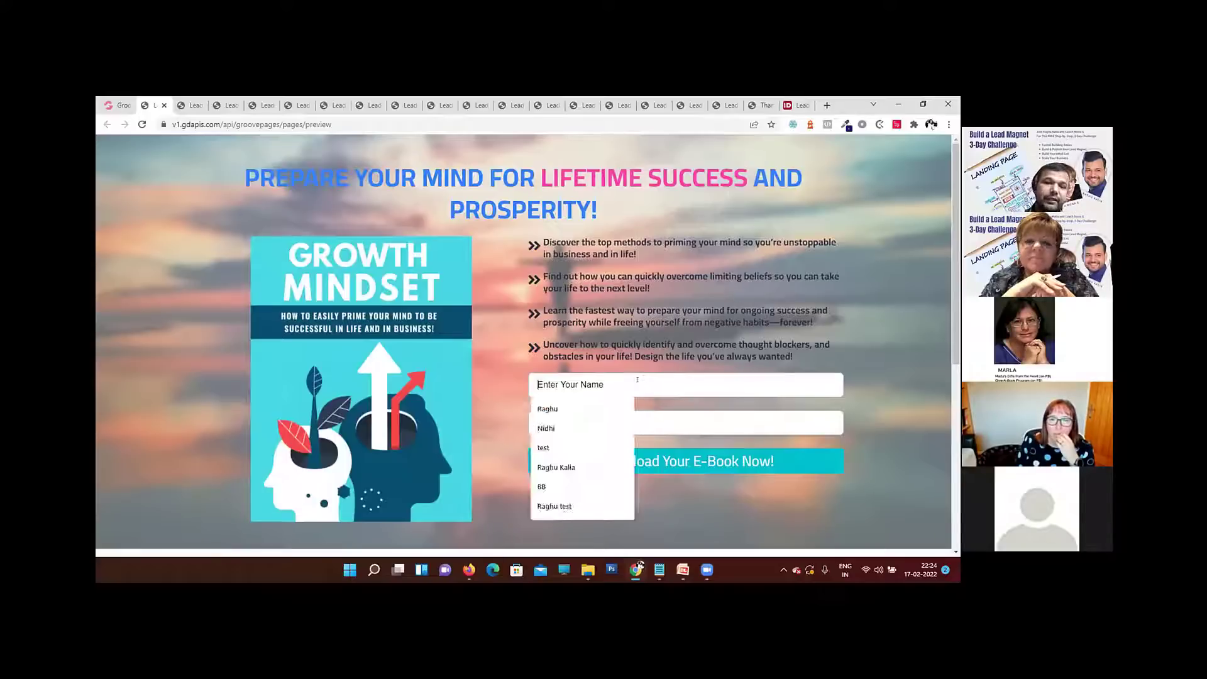
left_click(725, 389)
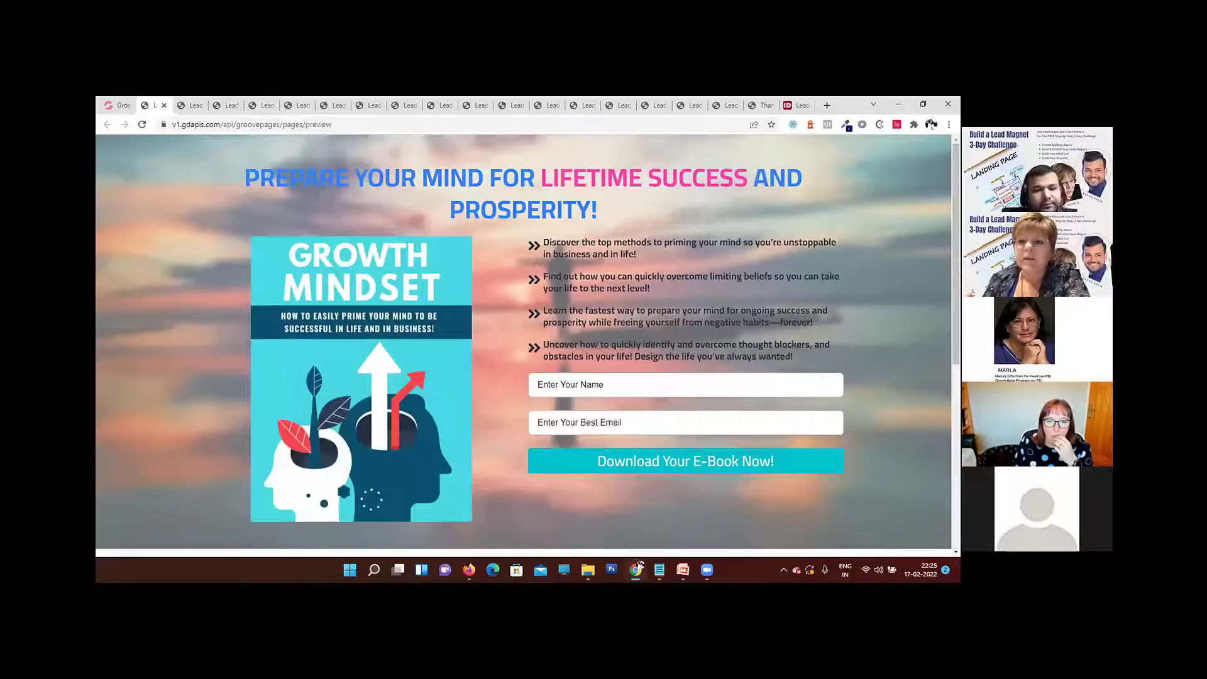
Step: Switch to the idplr.com Leadership Strategies page and read through its product terms and license rights
left_click(798, 106)
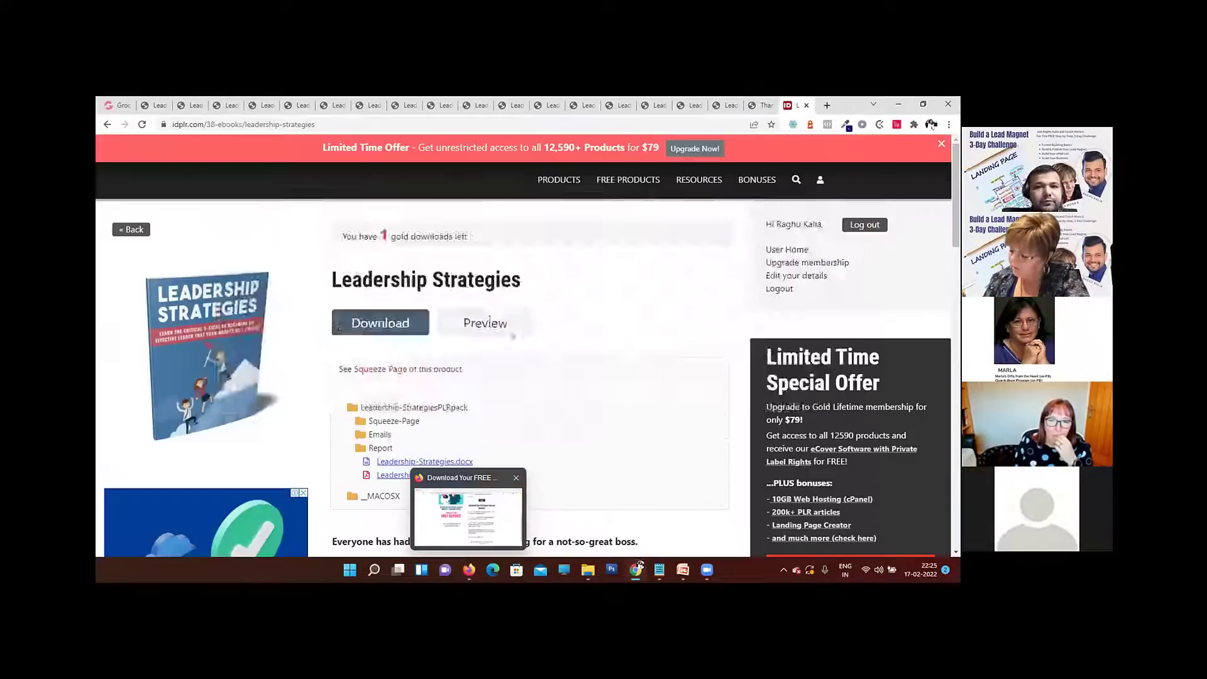
scroll(592, 362, "down", 10)
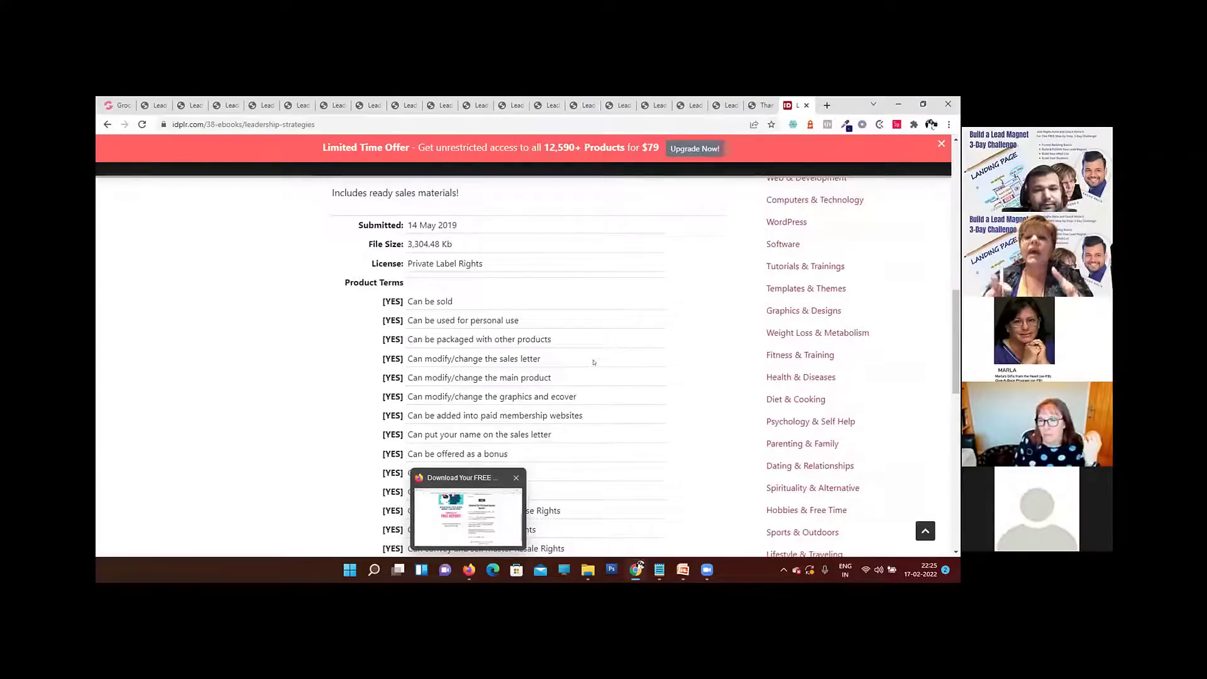
scroll(817, 383, "down", 3)
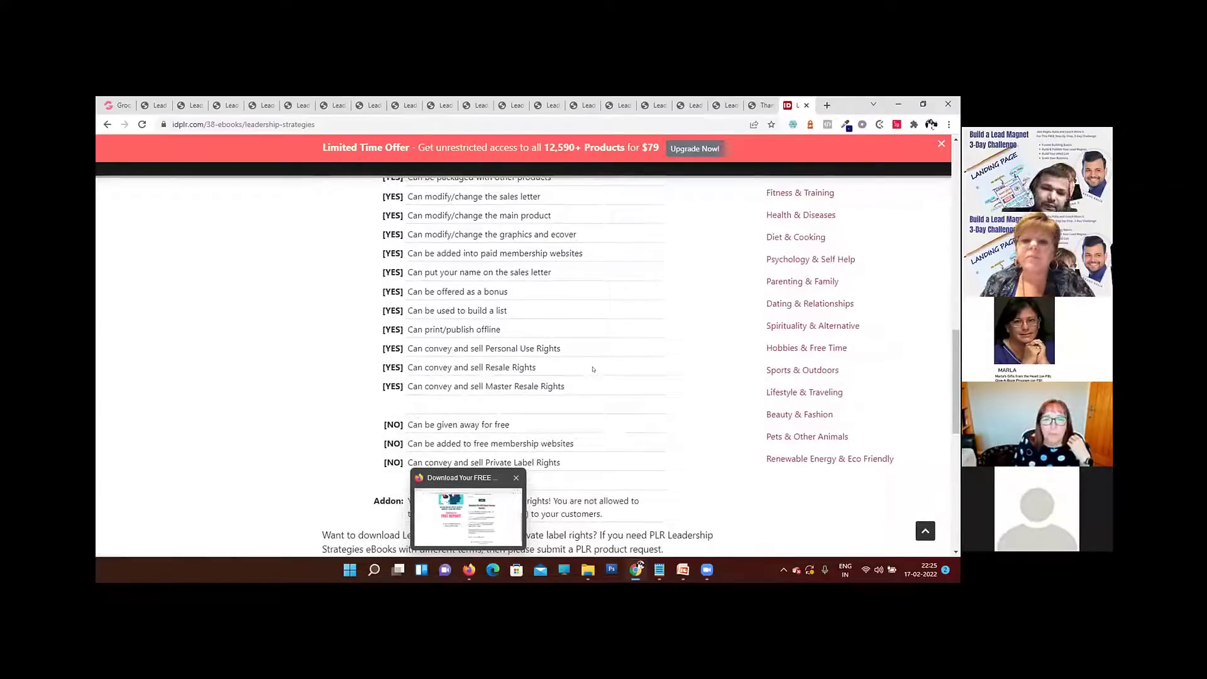
scroll(593, 369, "up", 2)
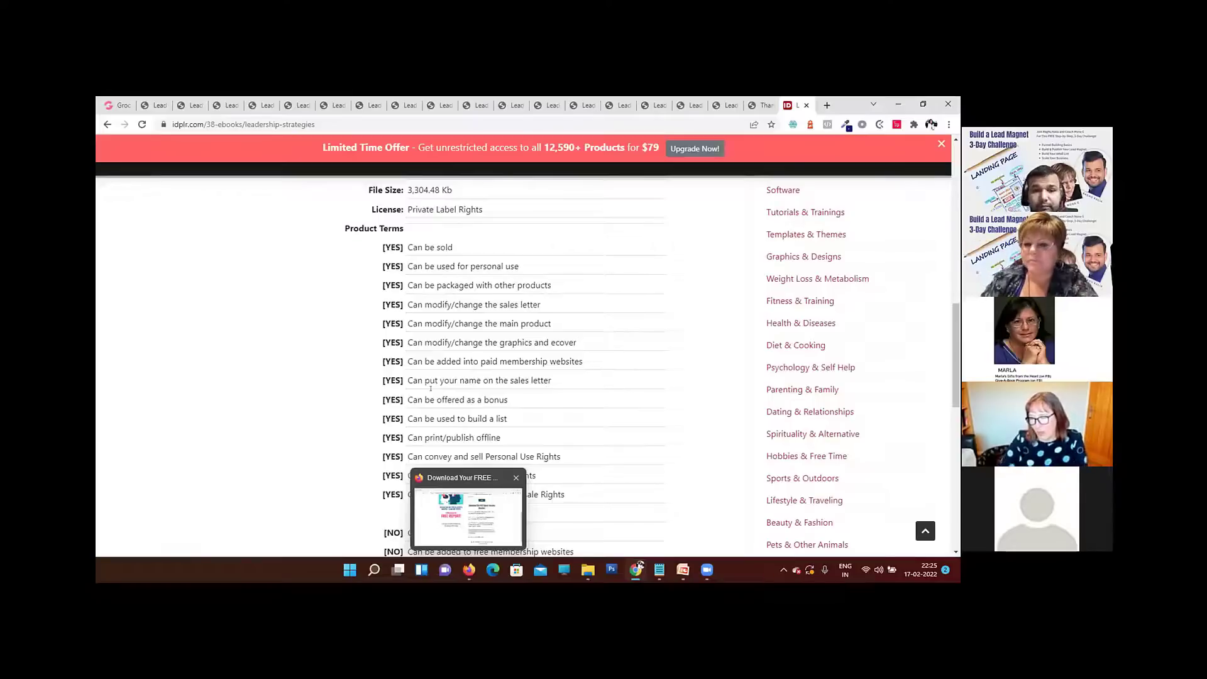
Step: Return to the Groove page builder and open the library of page elements
left_click(120, 105)
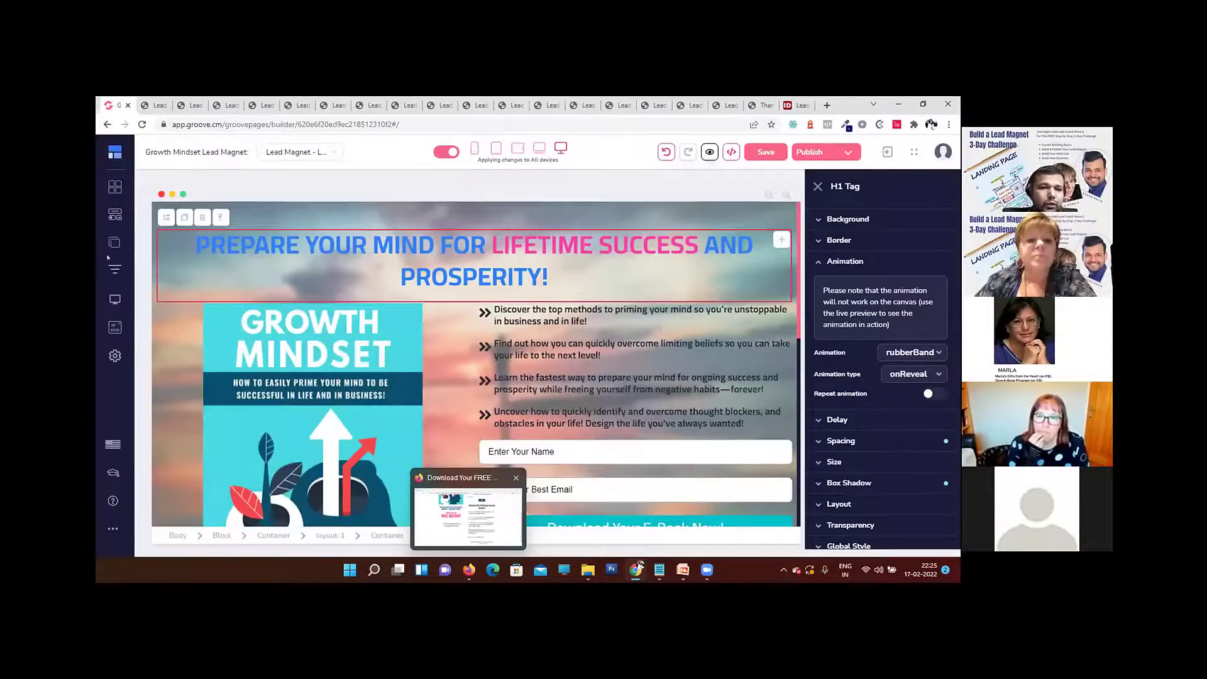
left_click(115, 215)
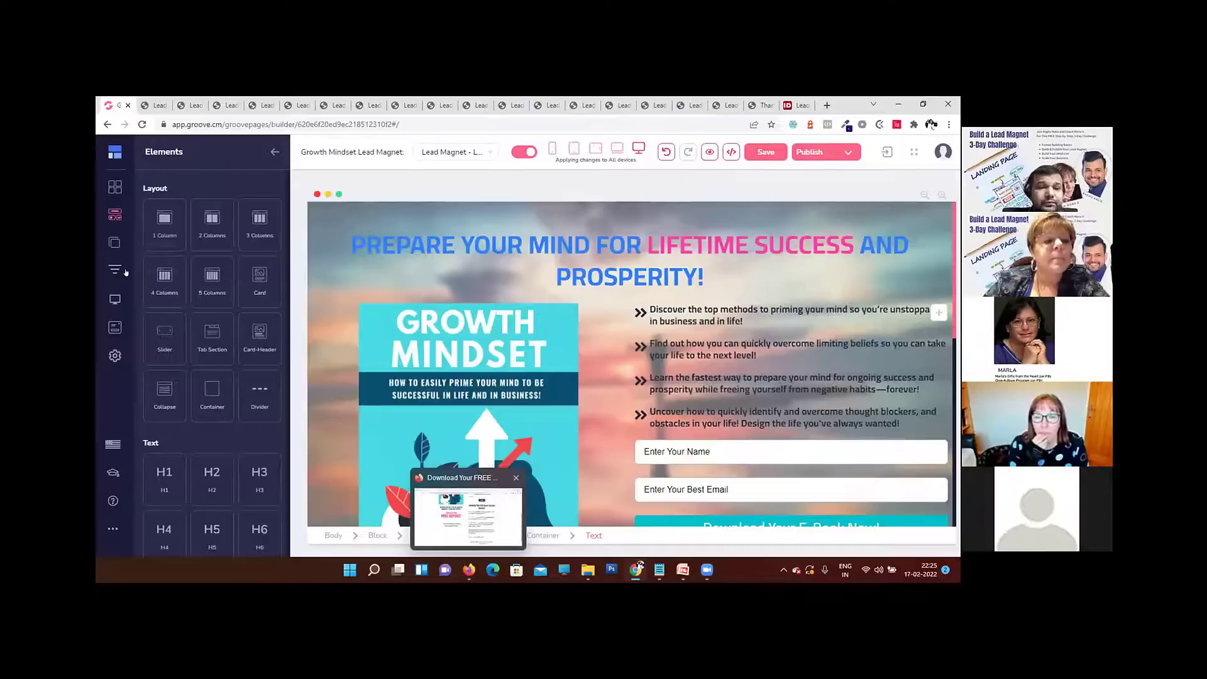